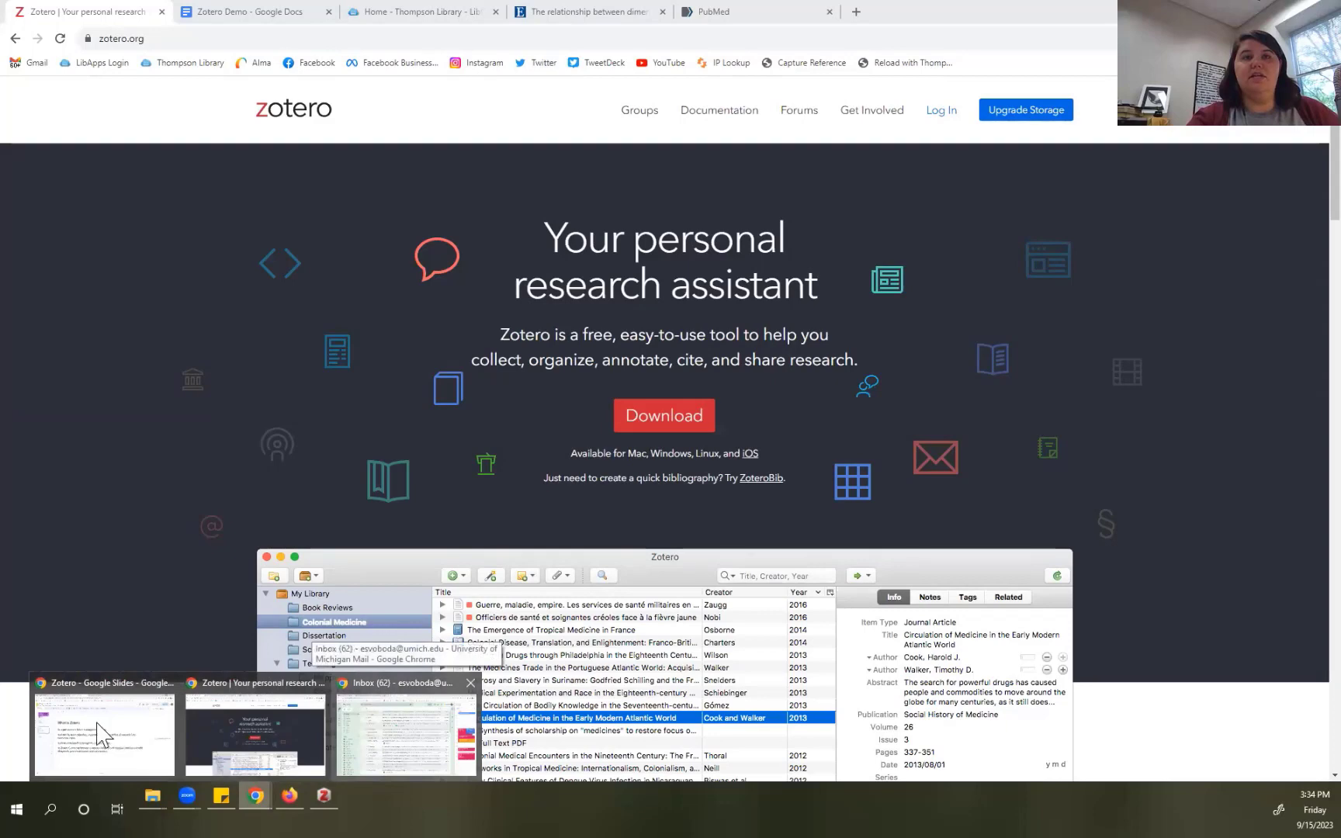
Step: Bring the Zotero presentation forward and load the Thompson Library homepage in a new tab
left_click(101, 726)
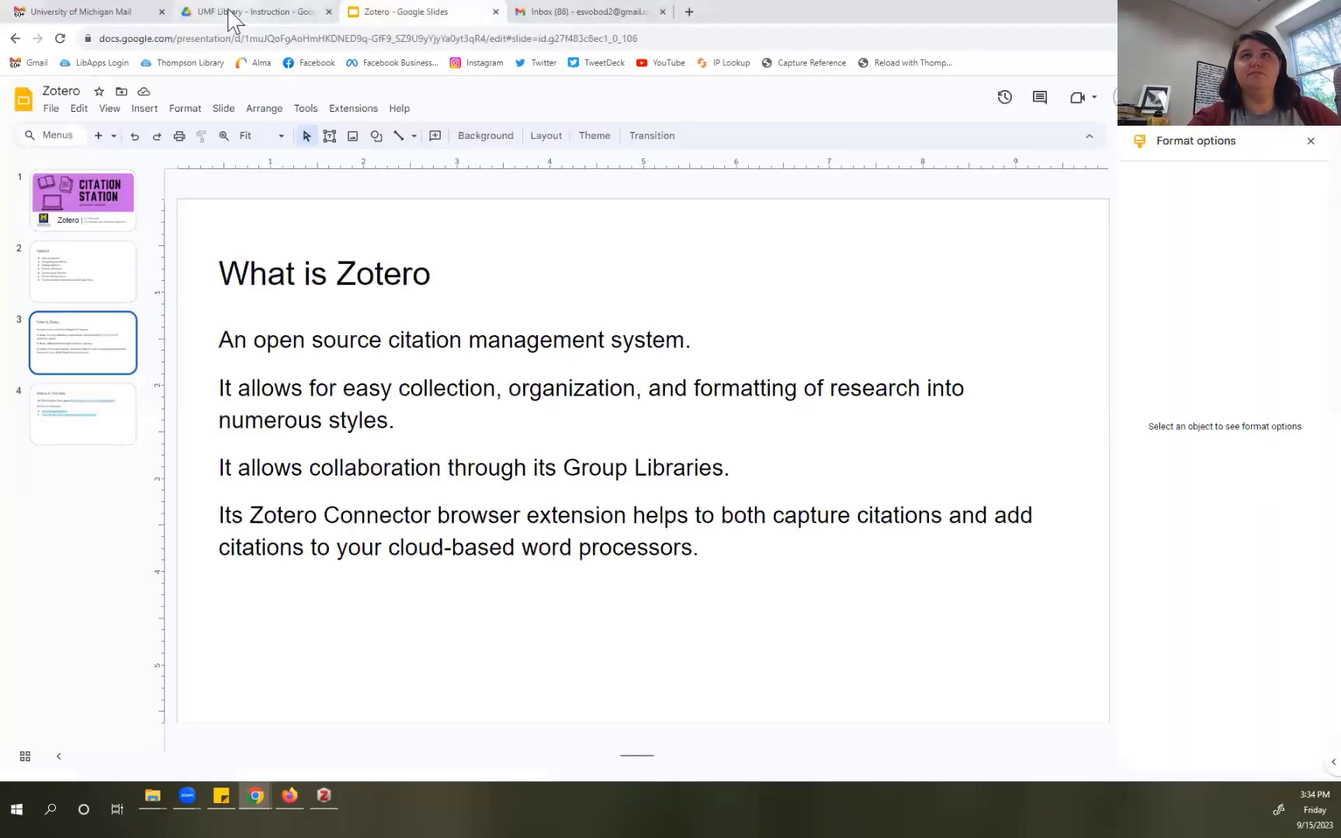
left_click(689, 12)
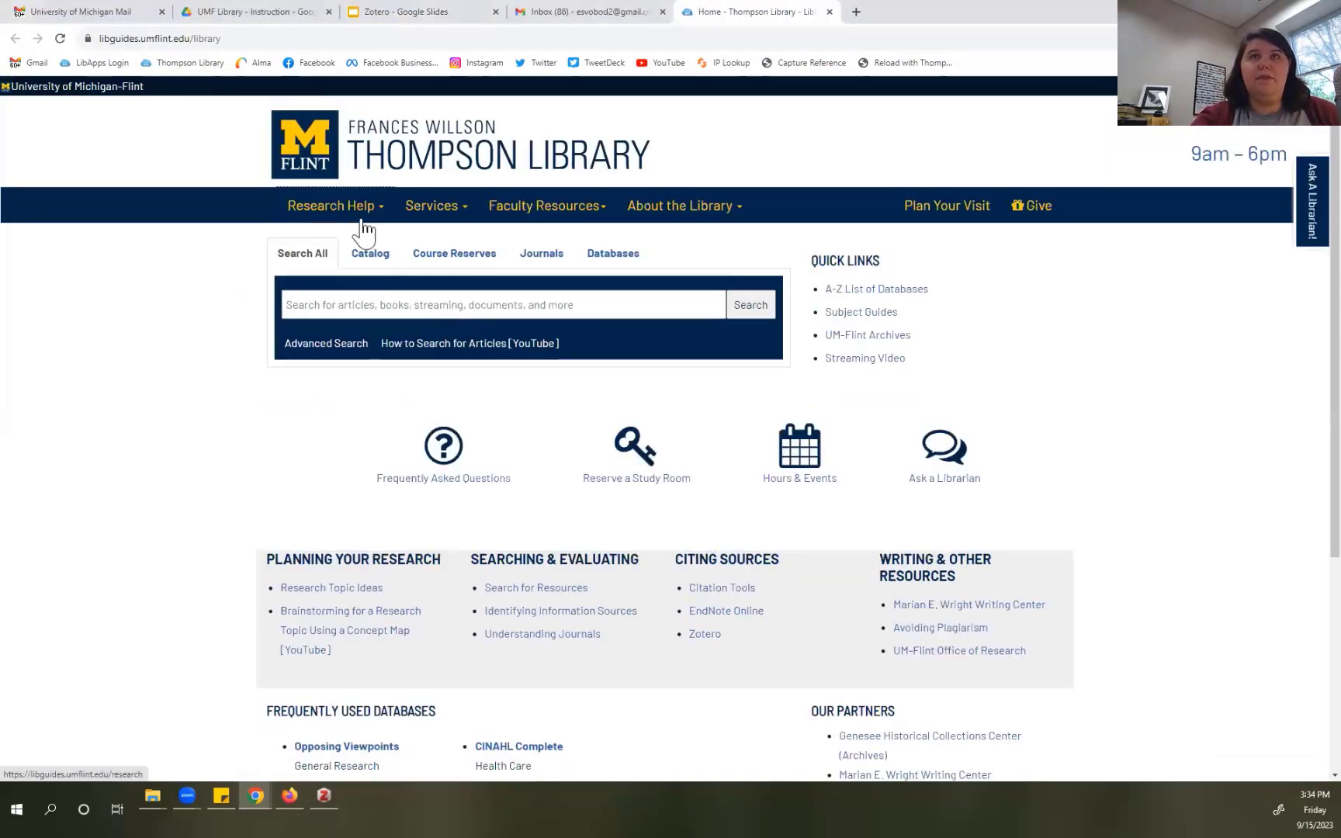
Step: Read the Zotero page of the library's Citation Tools guide, then switch to the zotero.org window
mouse_move(358, 211)
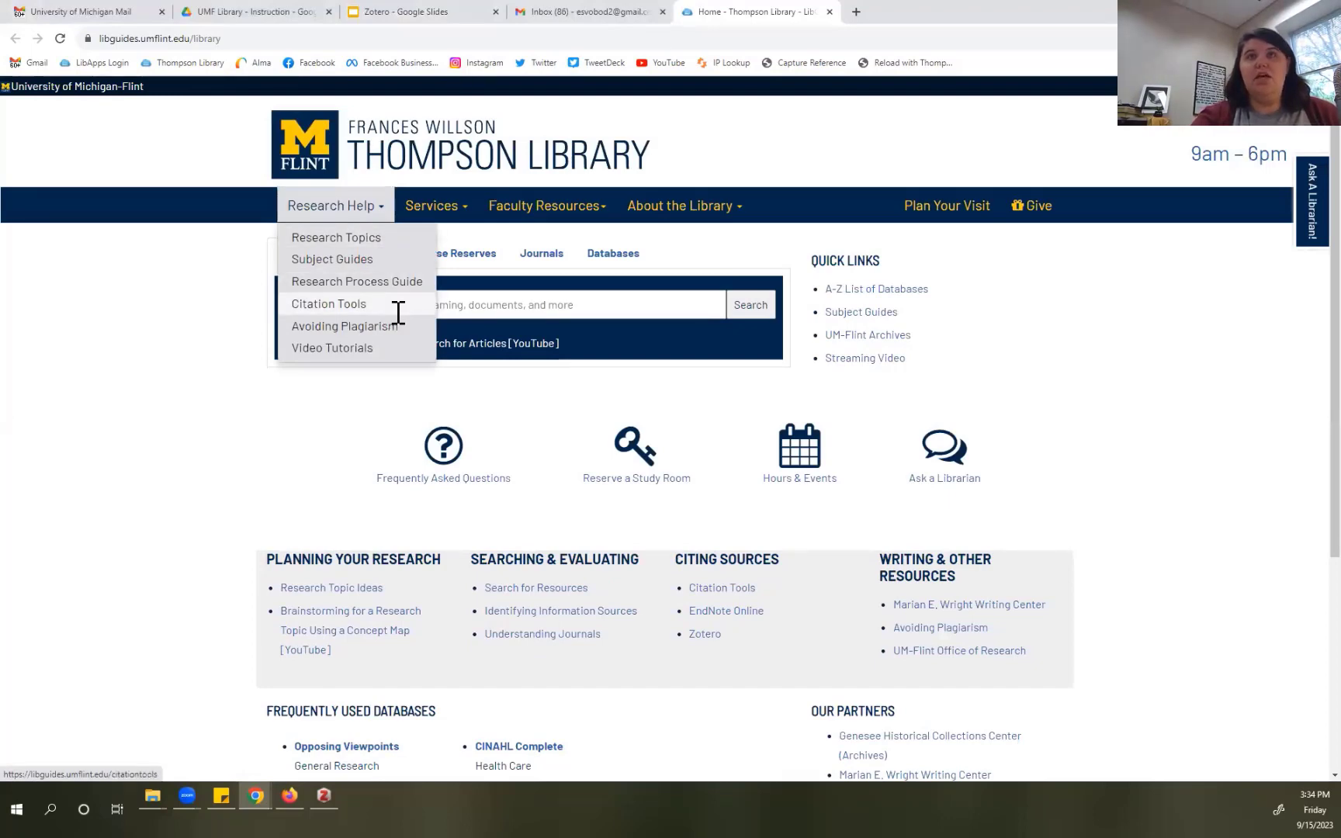
left_click(396, 312)
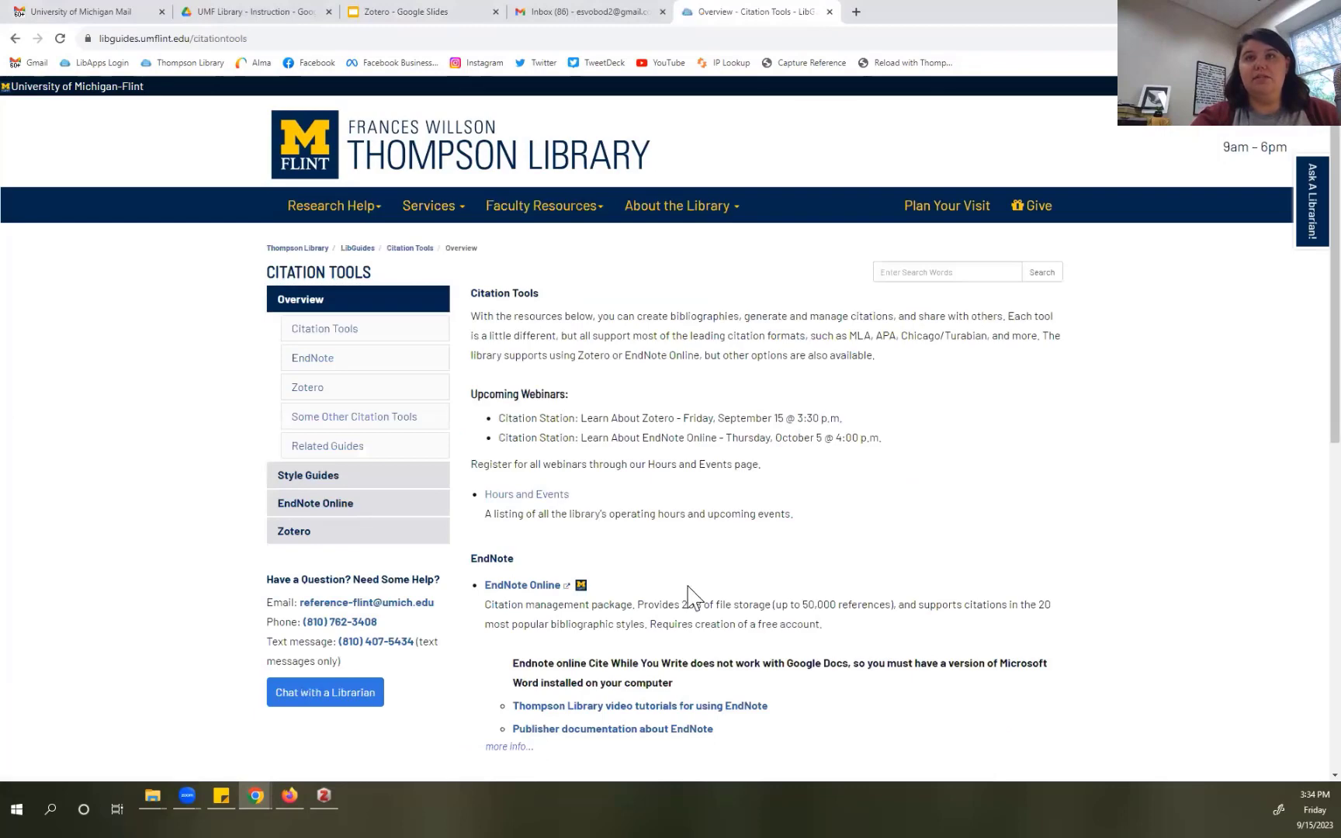
scroll(693, 598, "down", 2)
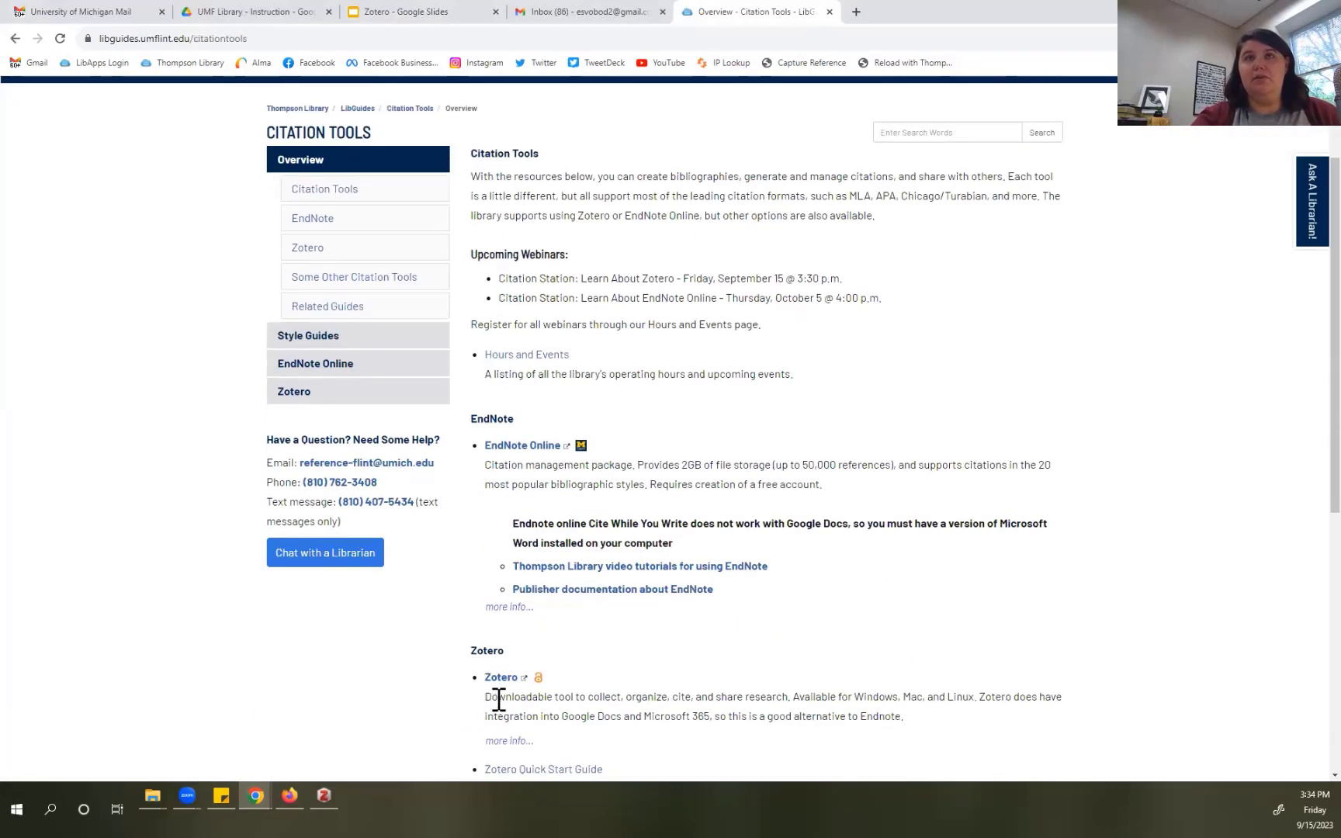
left_click(286, 397)
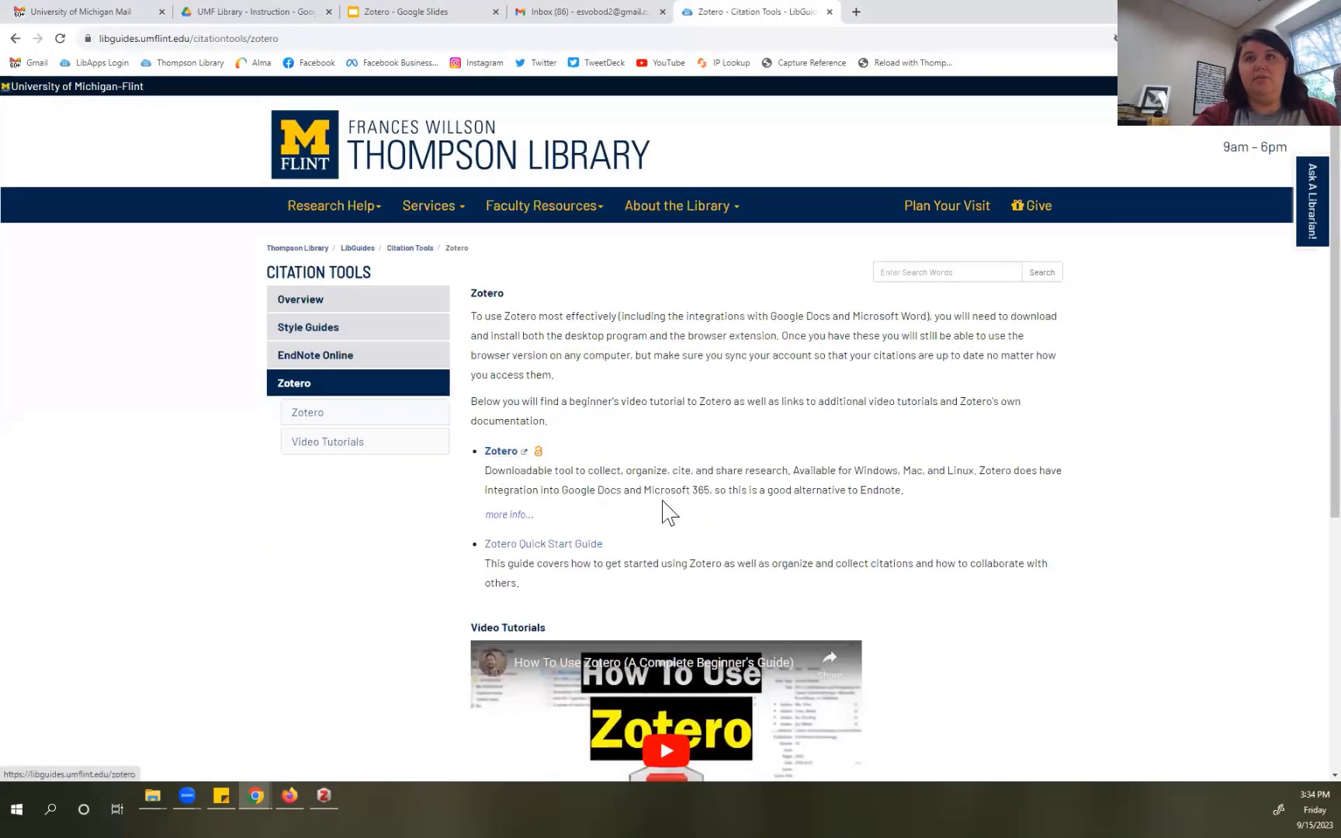
scroll(590, 493, "down", 1)
scroll(956, 539, "down", 3)
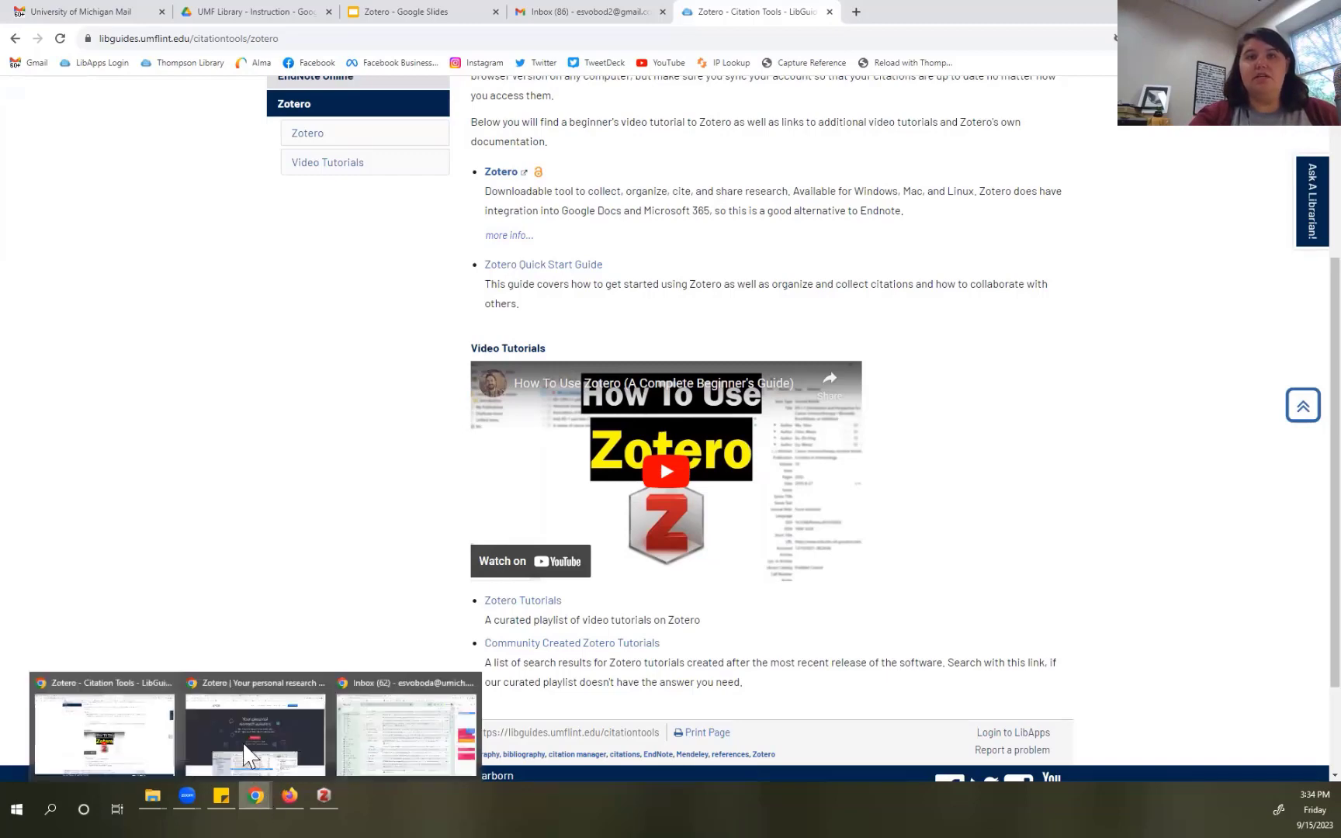
left_click(255, 708)
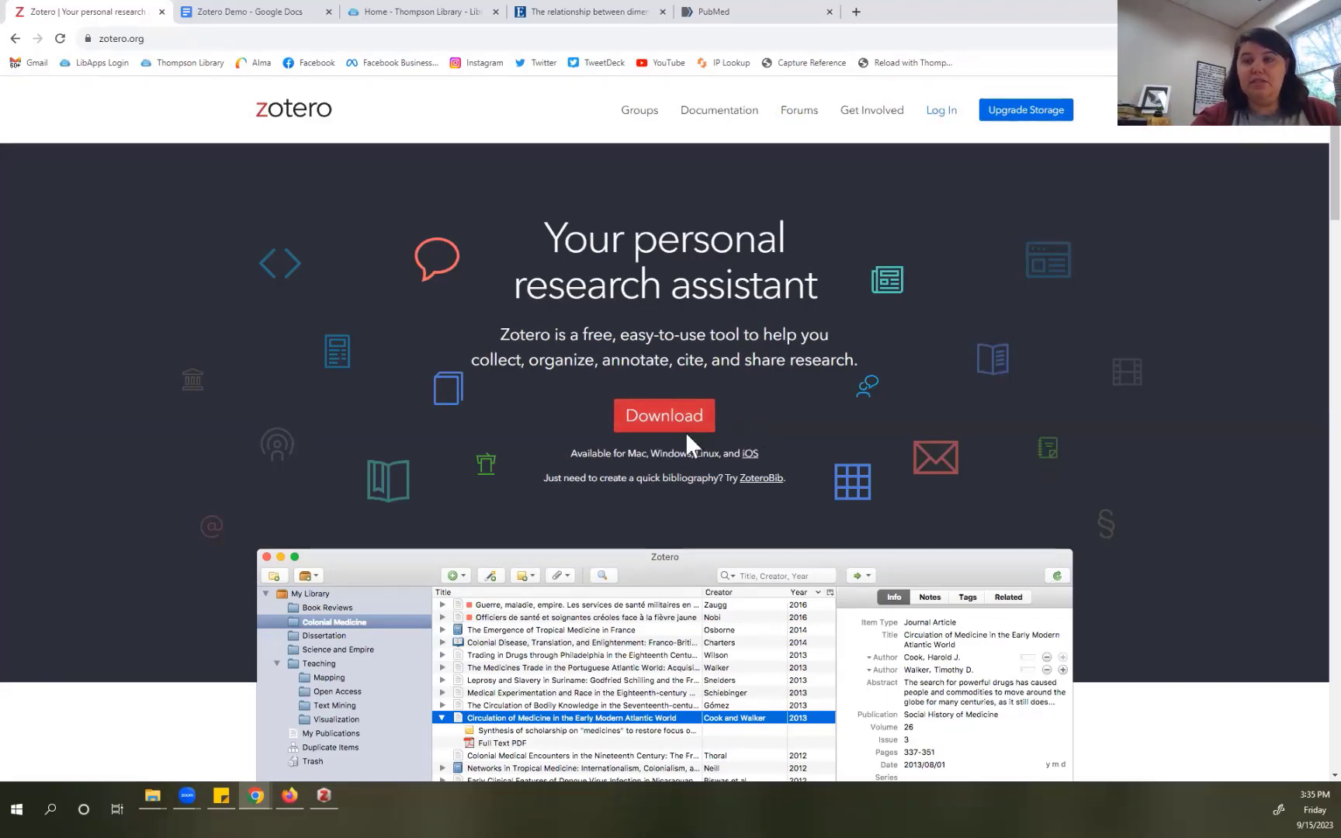
scroll(667, 408, "down", 1)
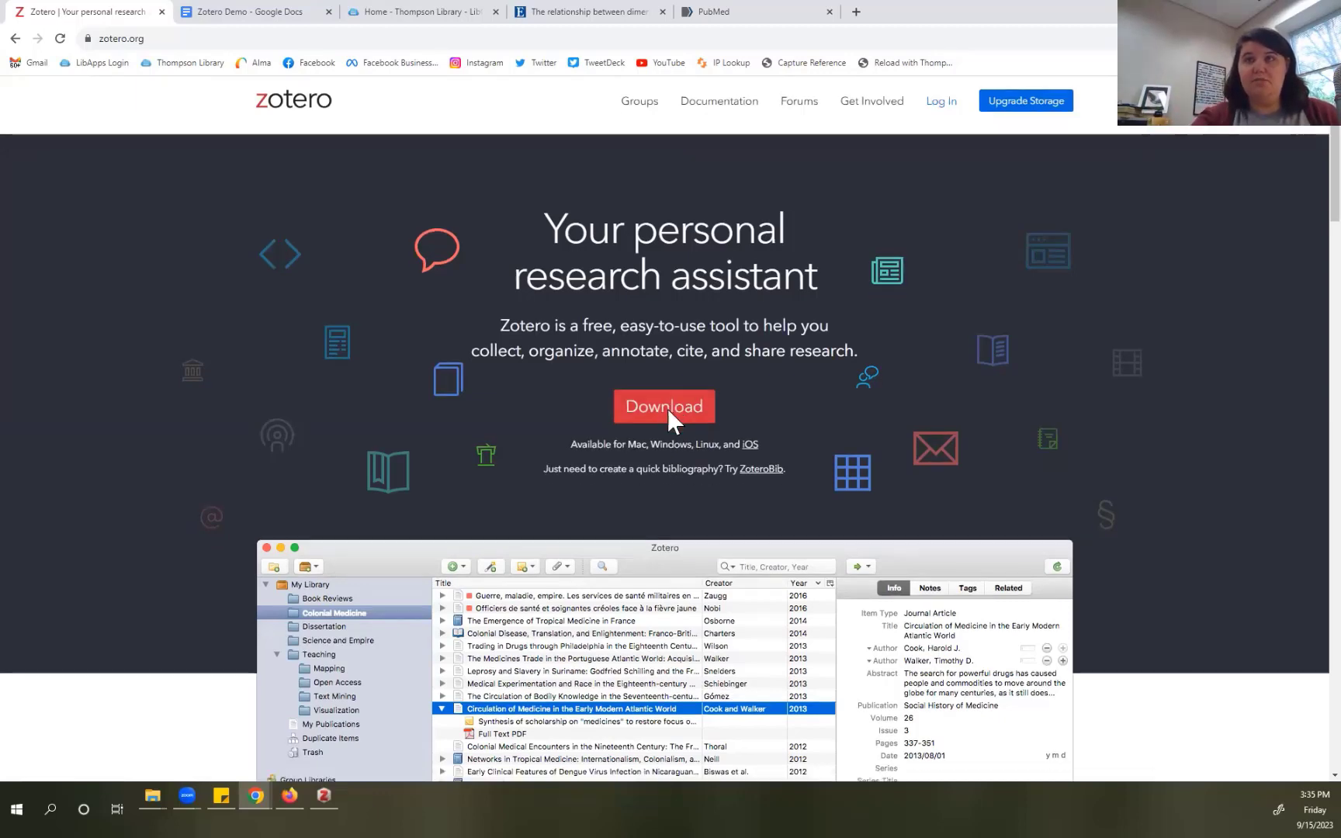
scroll(627, 544, "down", 3)
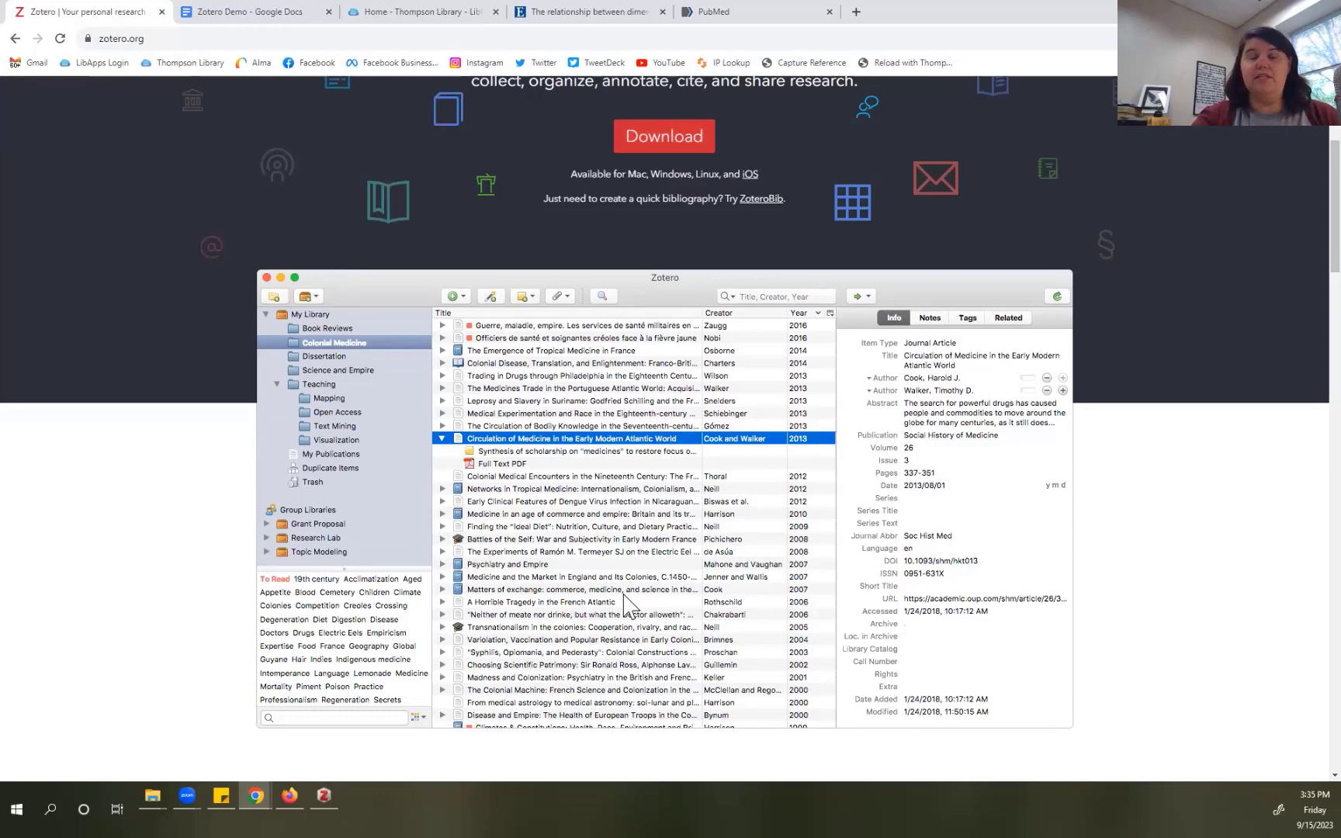
scroll(627, 604, "up", 3)
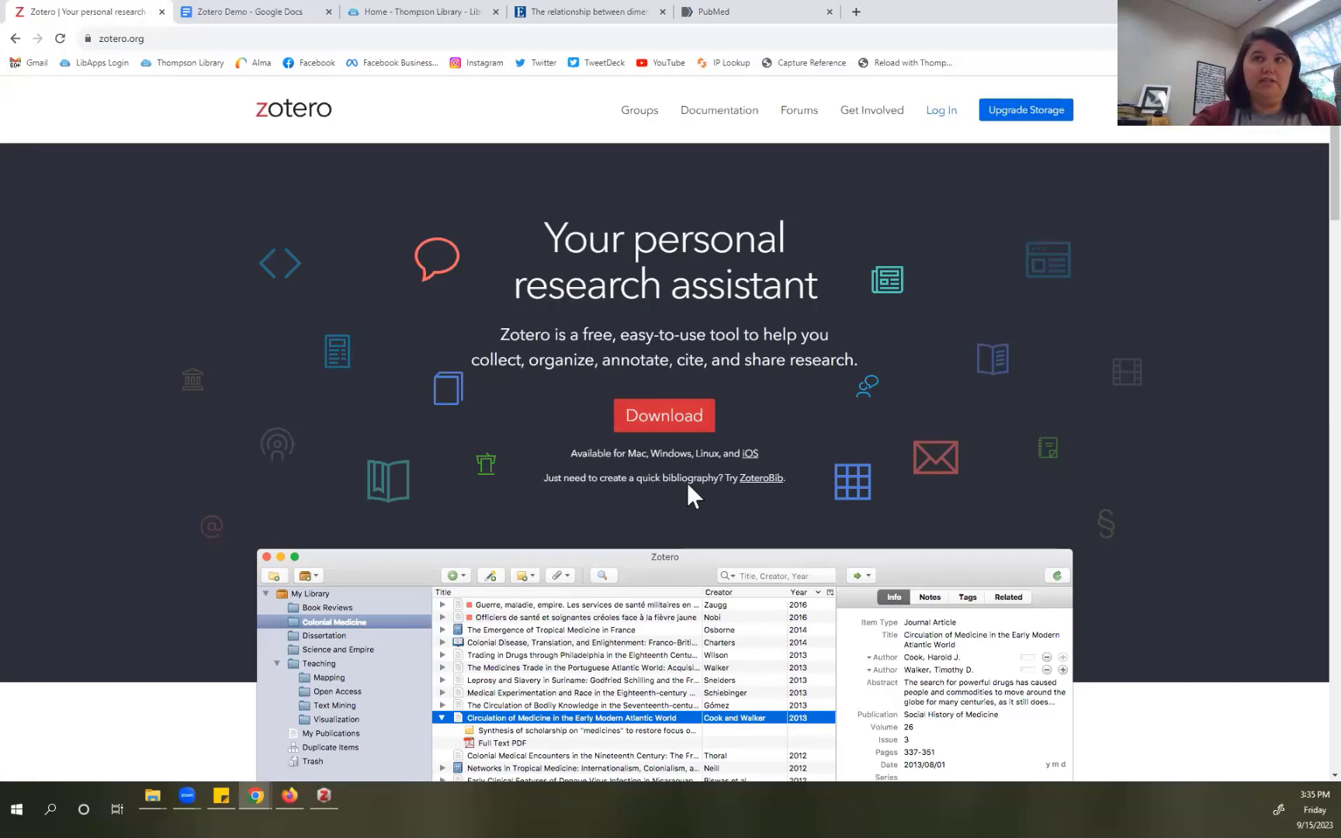
left_click(677, 431)
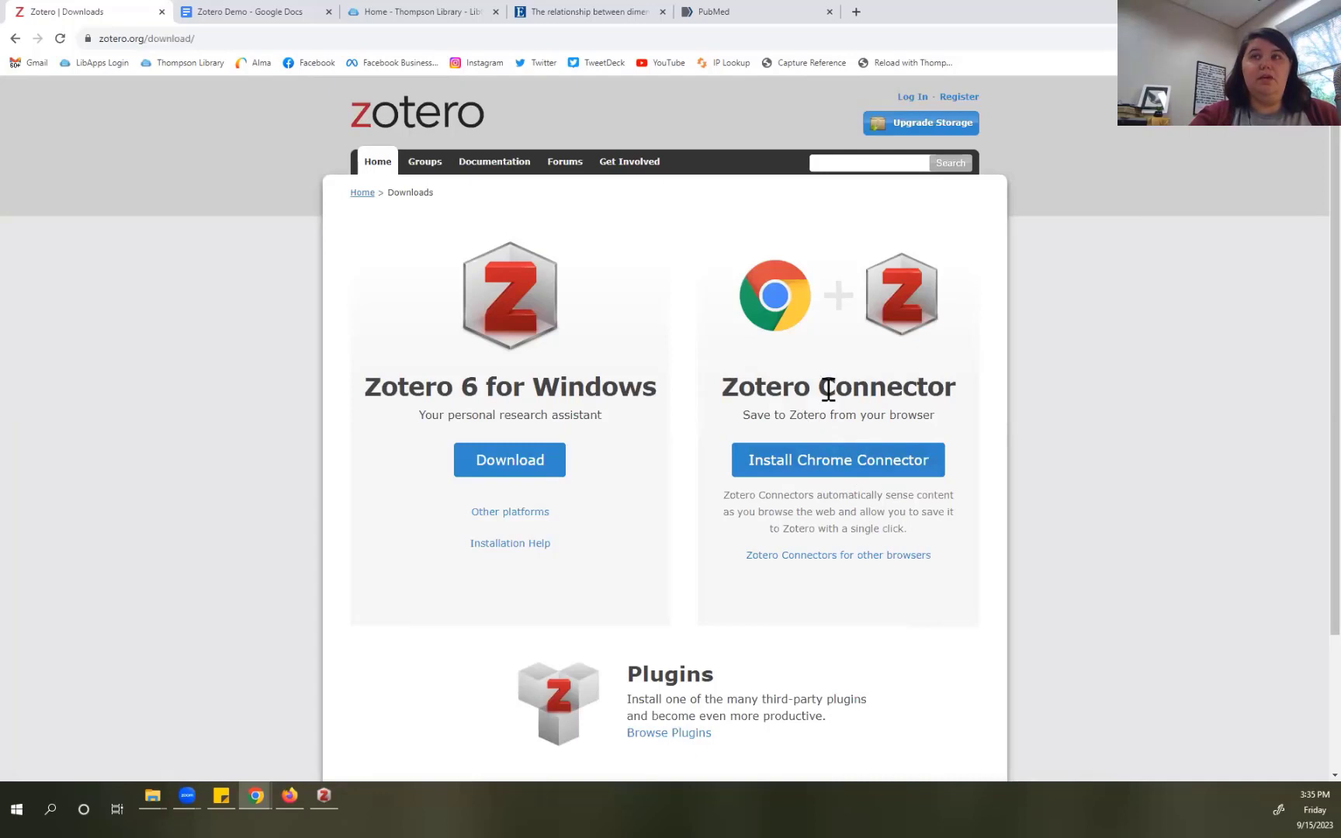
left_click(858, 557)
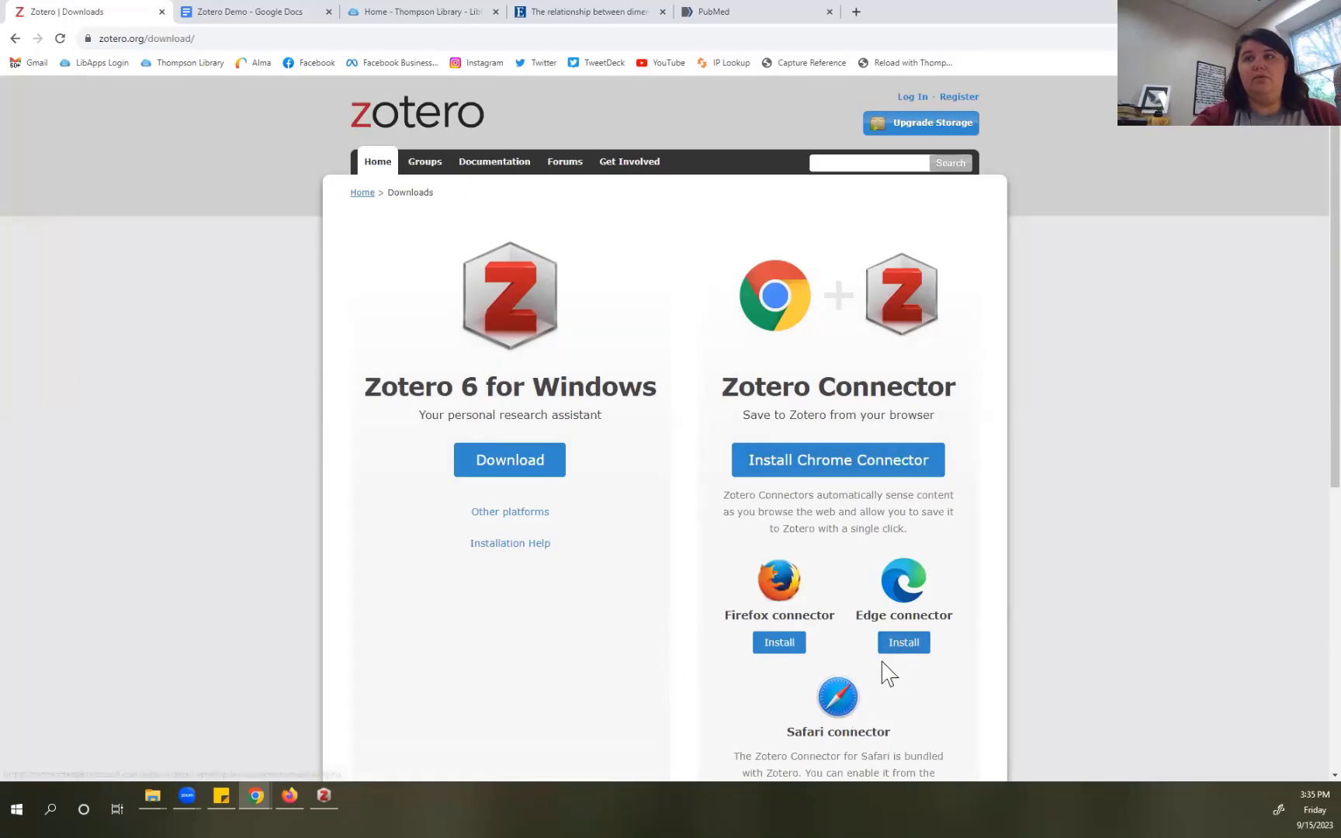
scroll(885, 670, "down", 2)
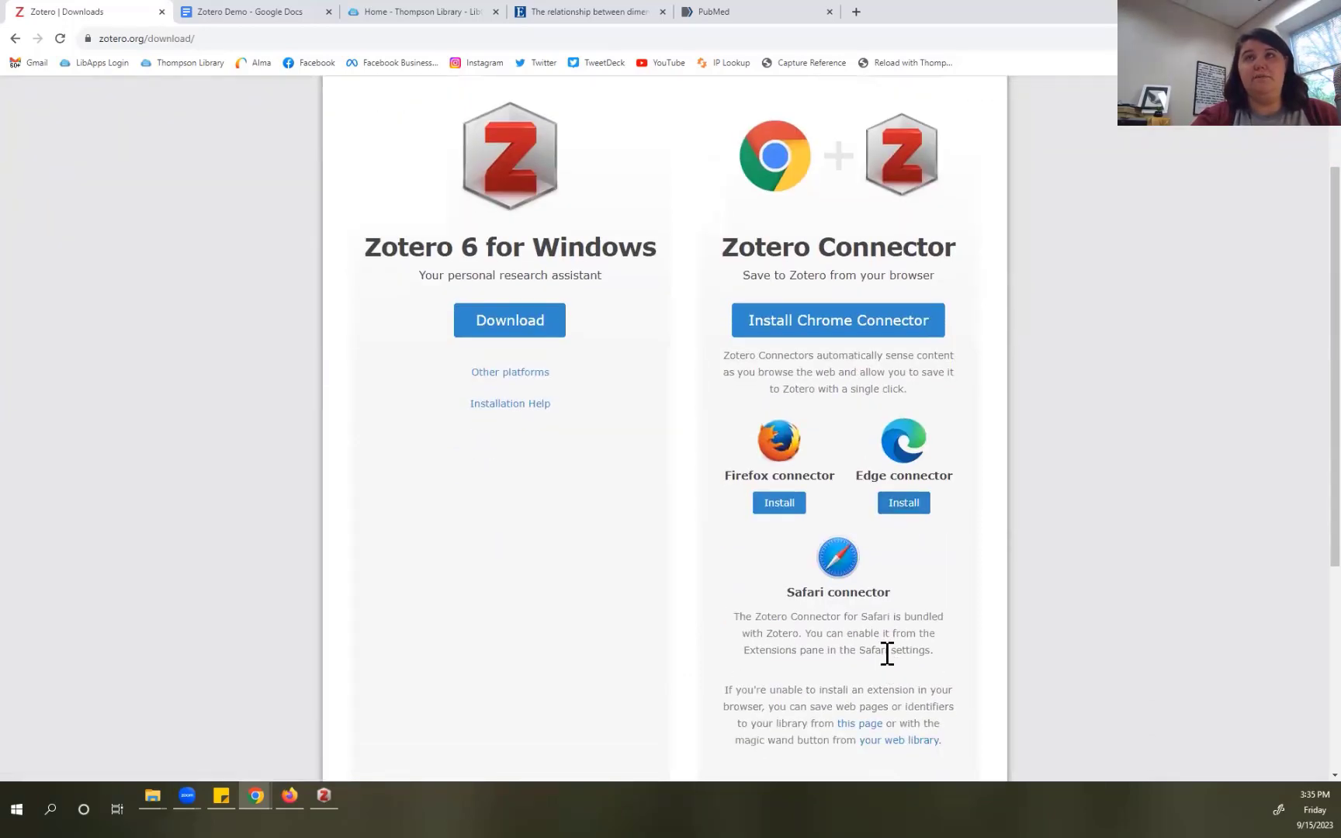
scroll(887, 654, "up", 2)
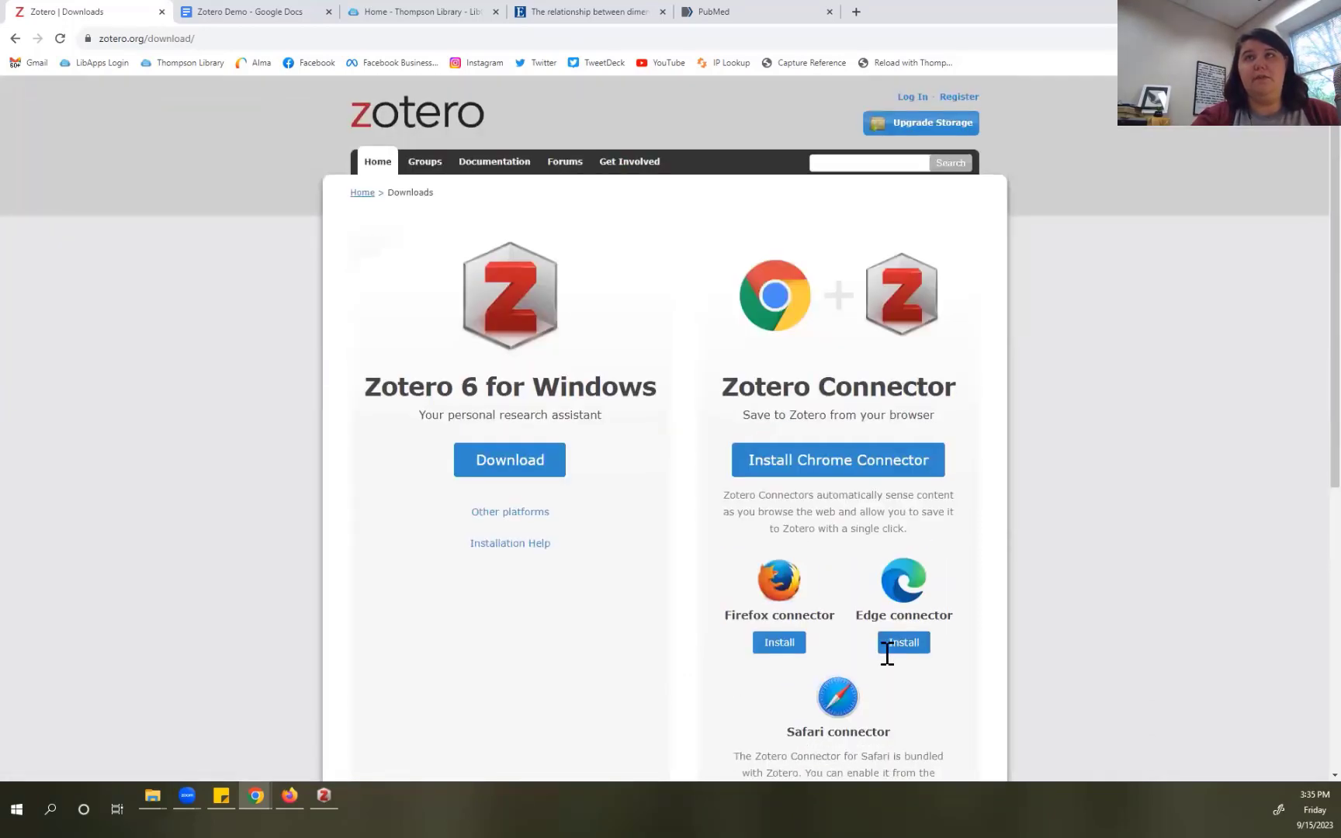
left_click(432, 124)
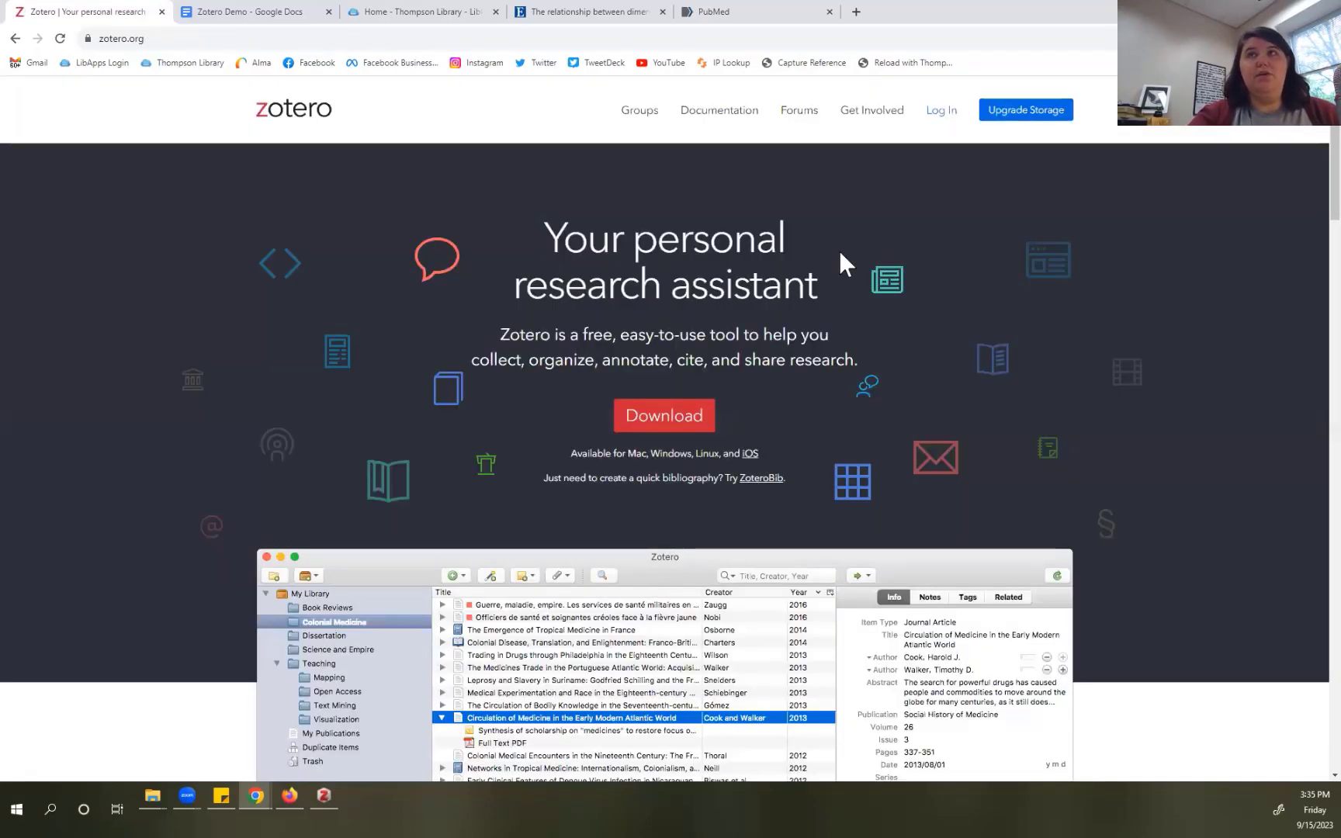
Step: Log in to zotero.org with the saved account username and the account password
left_click(941, 115)
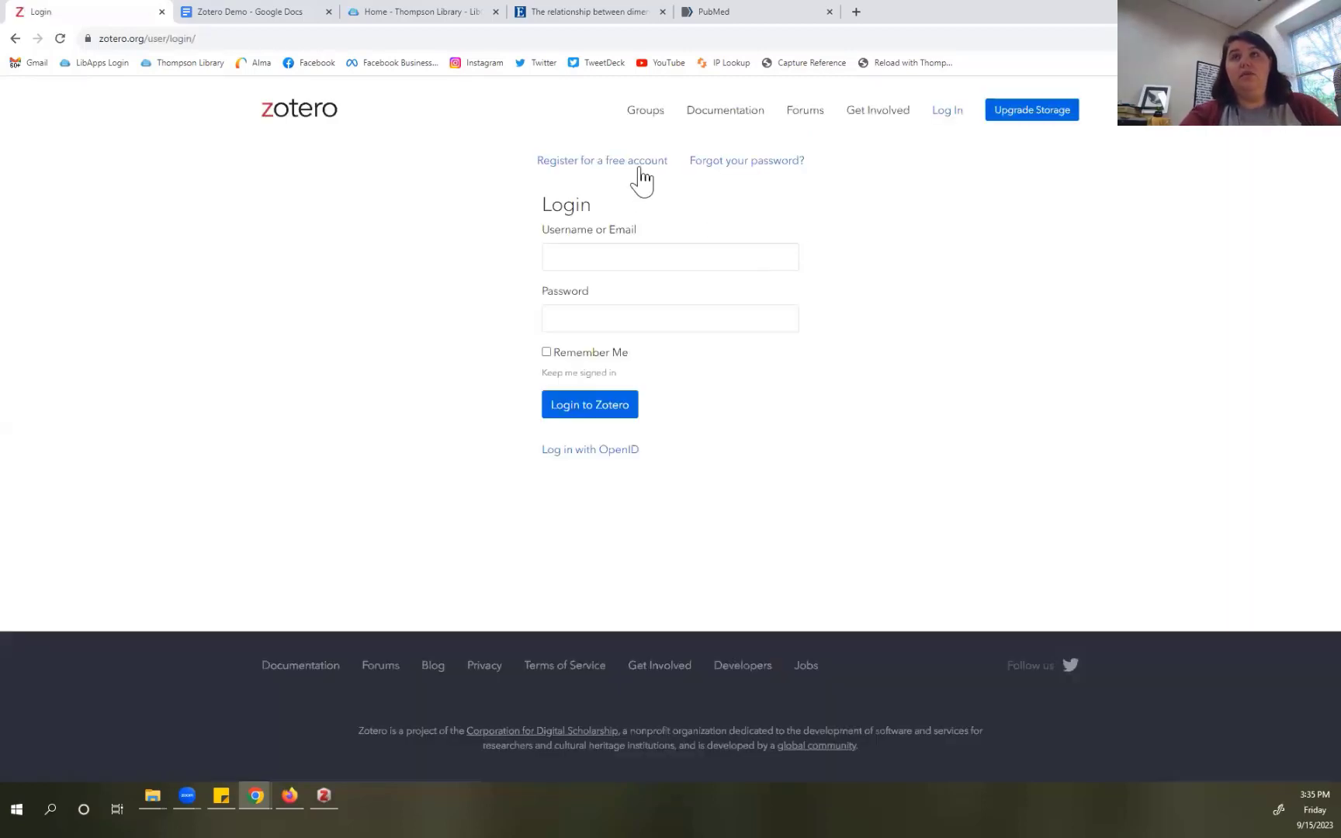
left_click(632, 258)
left_click(641, 394)
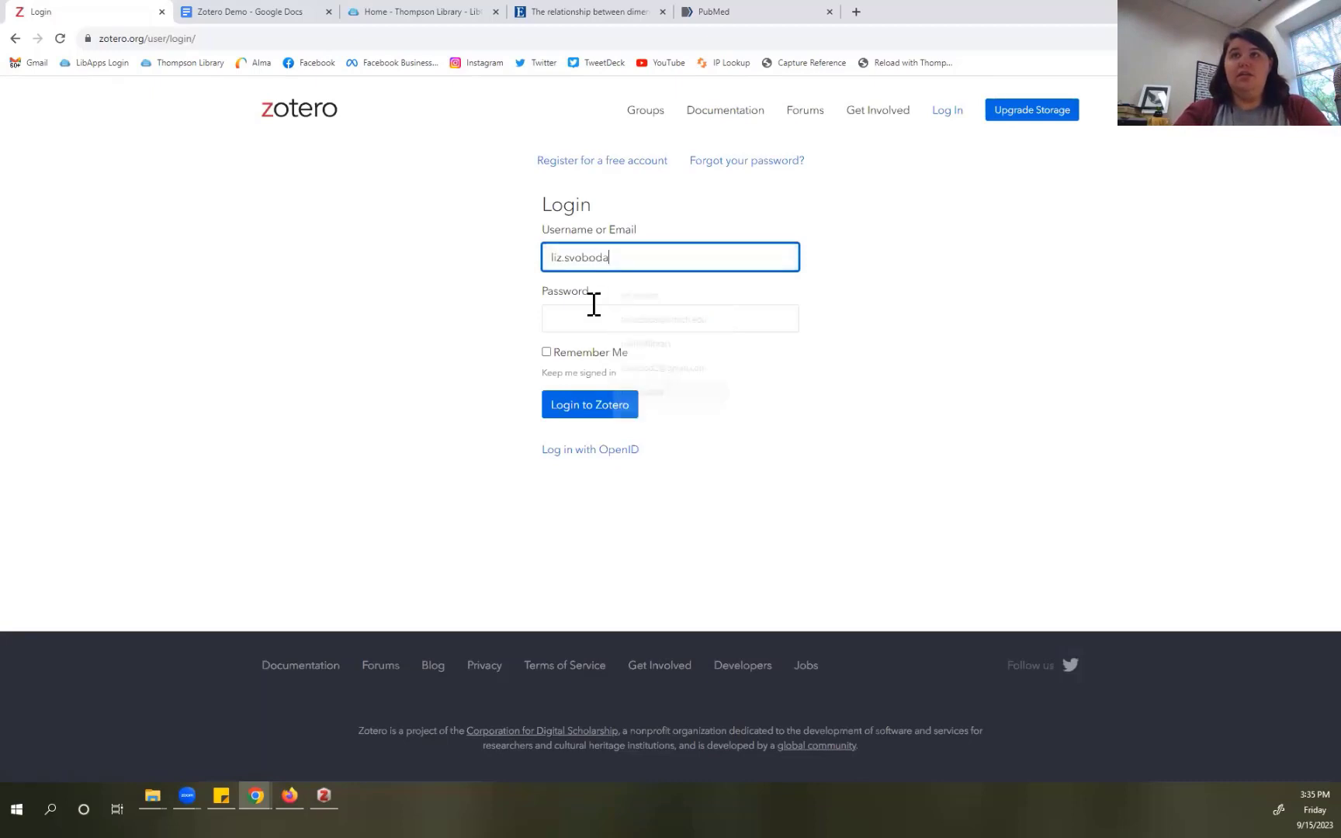
left_click(588, 318)
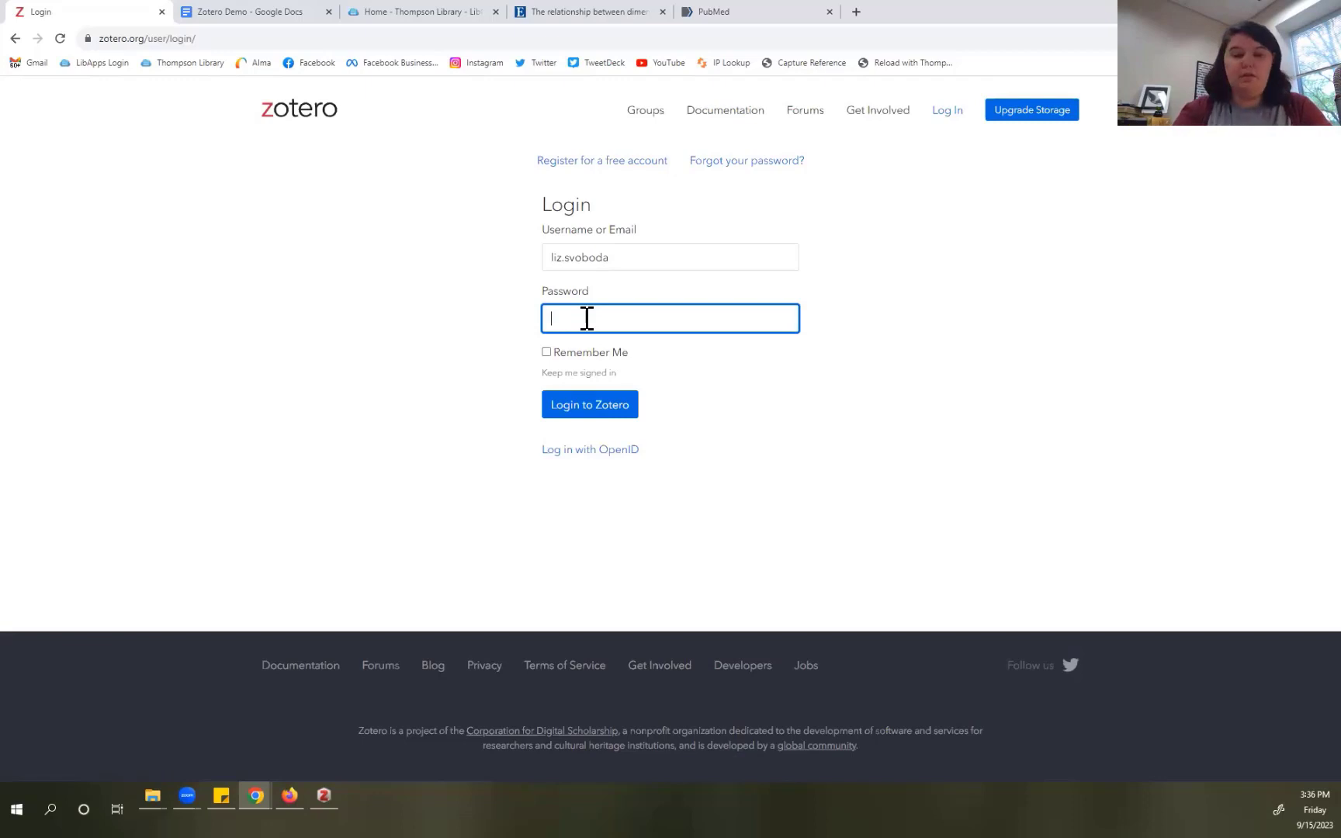
type("••••")
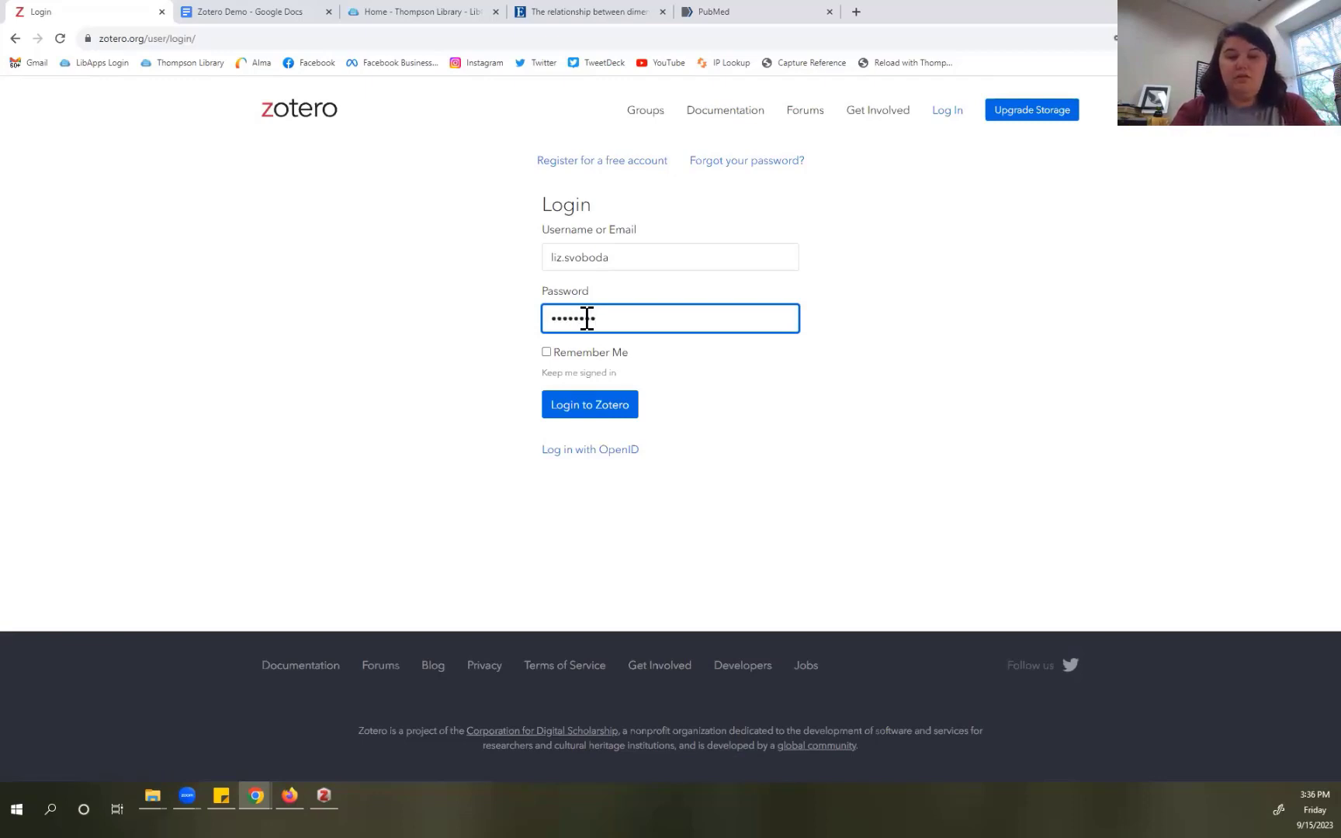
key("Return")
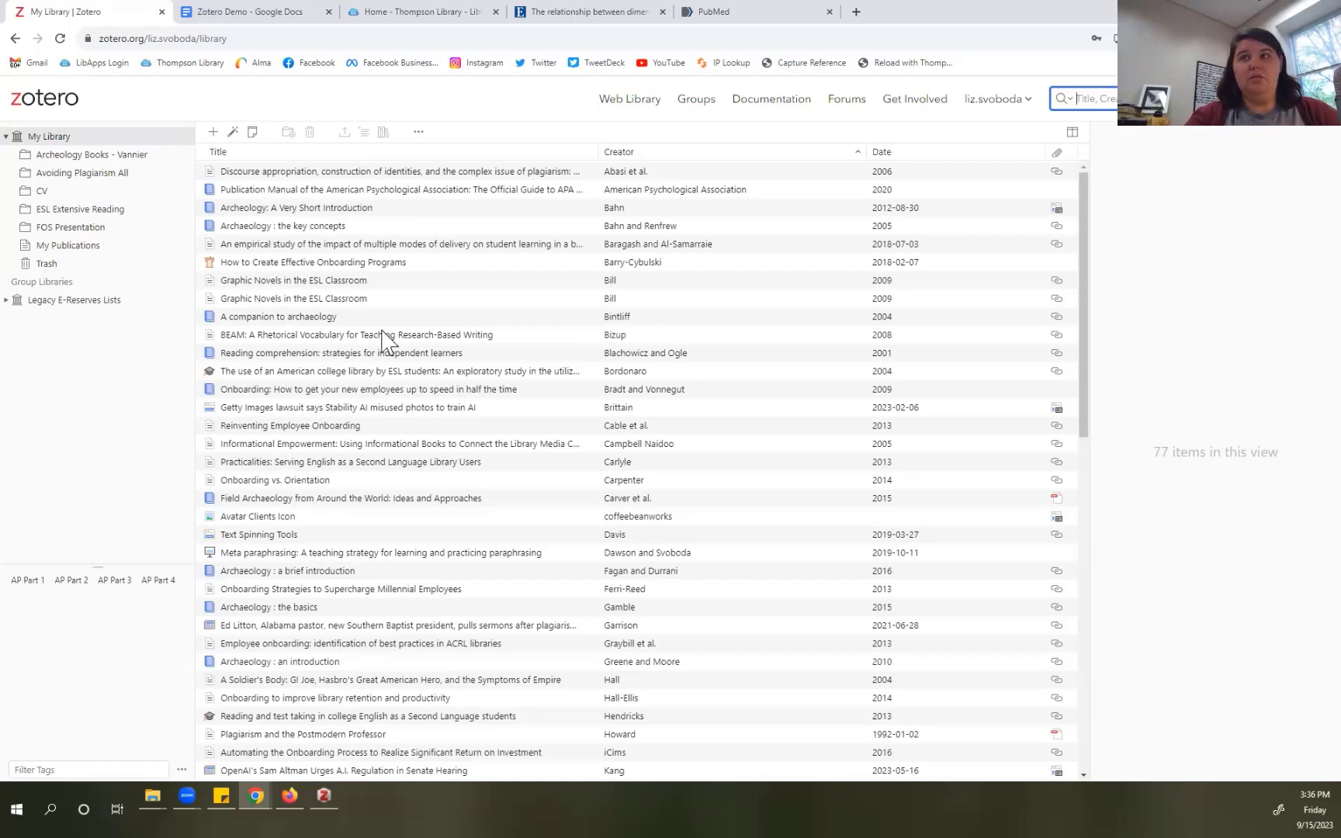
Step: Create a 'Zotero Demo' collection under My Library and select the Discourse appropriation article
scroll(386, 339, "down", 10)
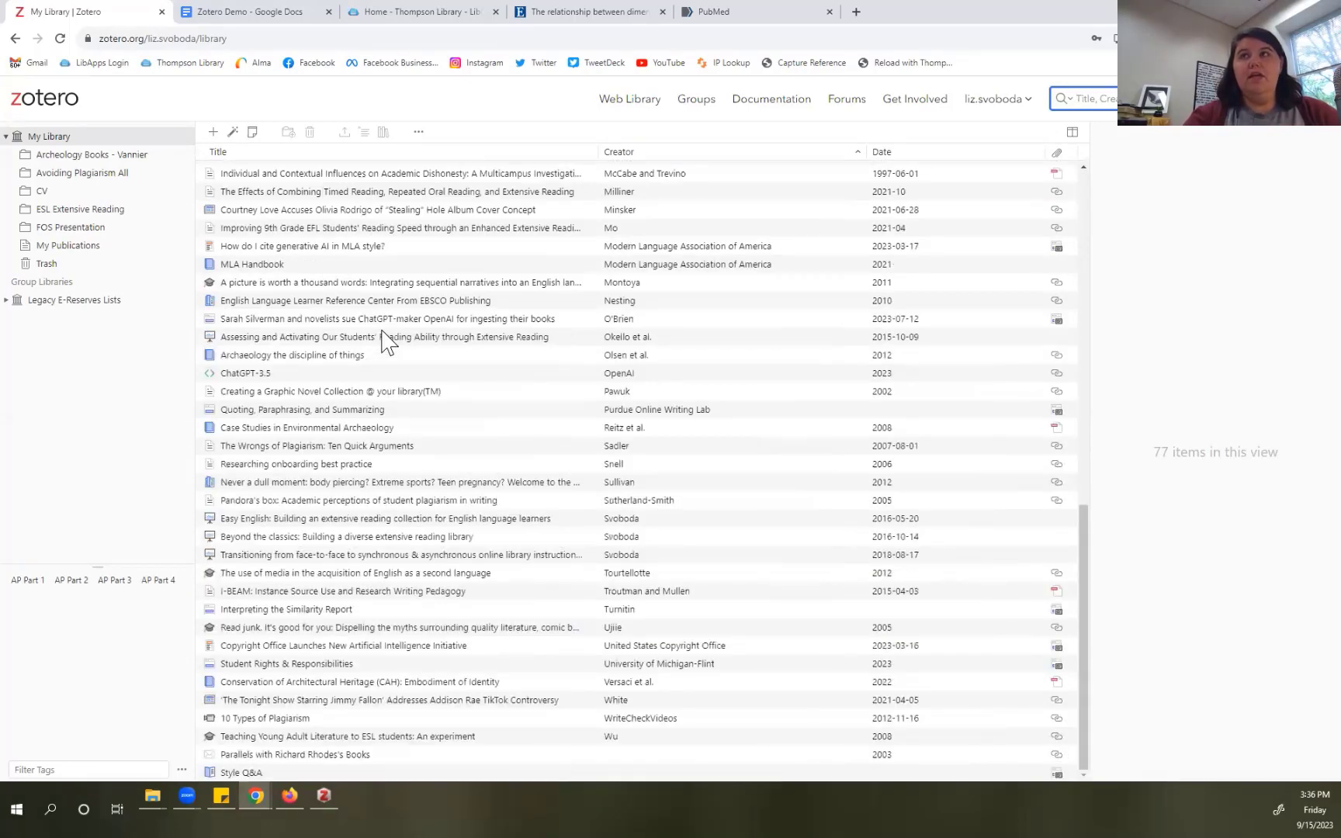
scroll(386, 340, "up", 10)
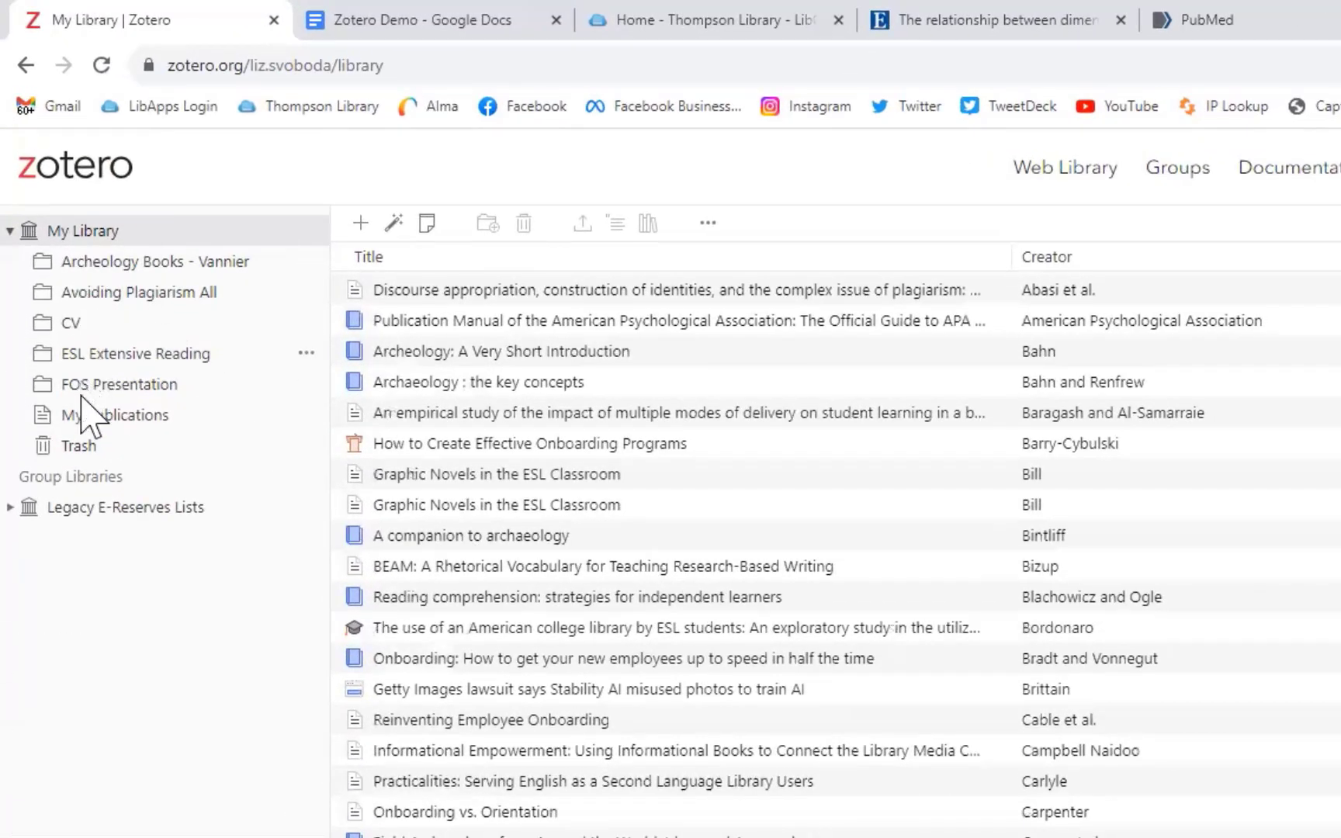
mouse_move(148, 234)
left_click(307, 233)
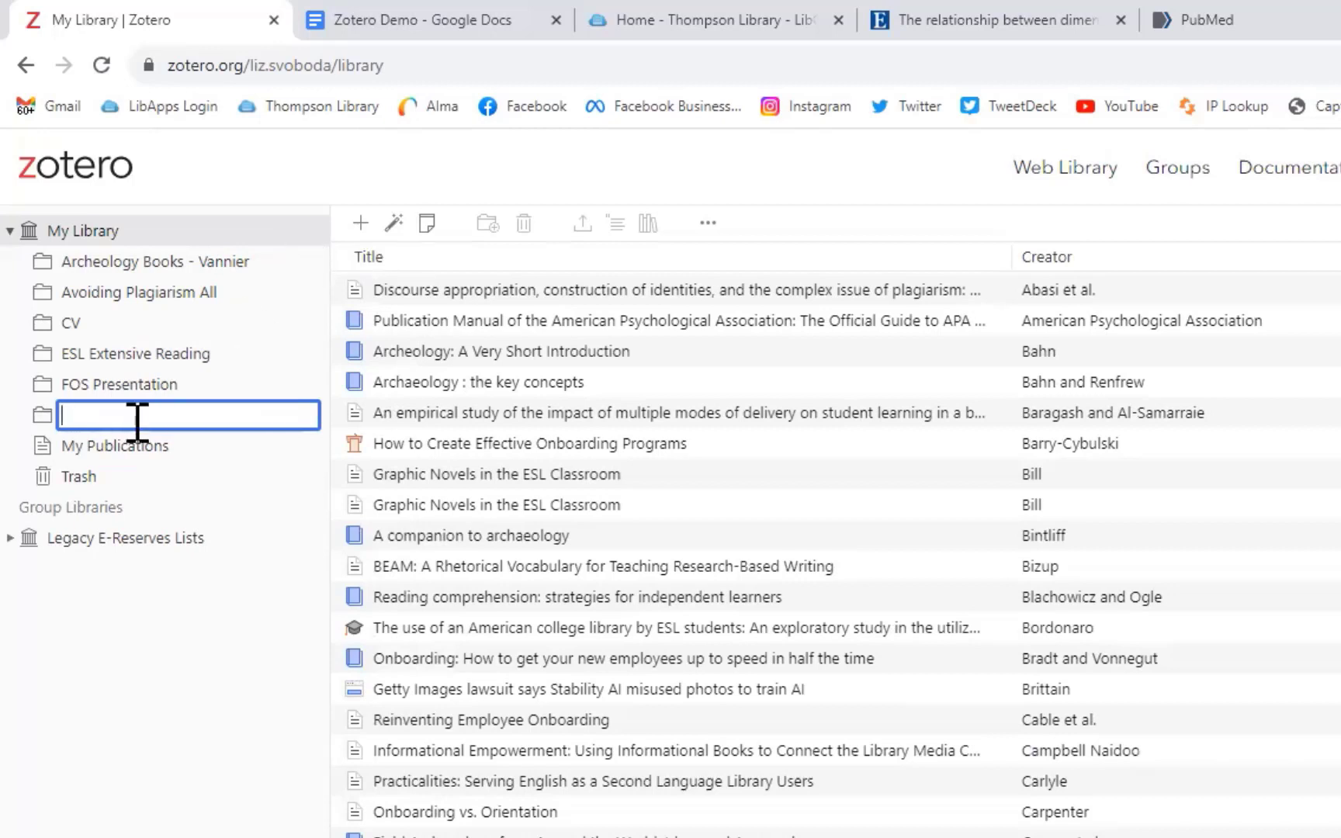
type("Zotero Demo")
key("Return")
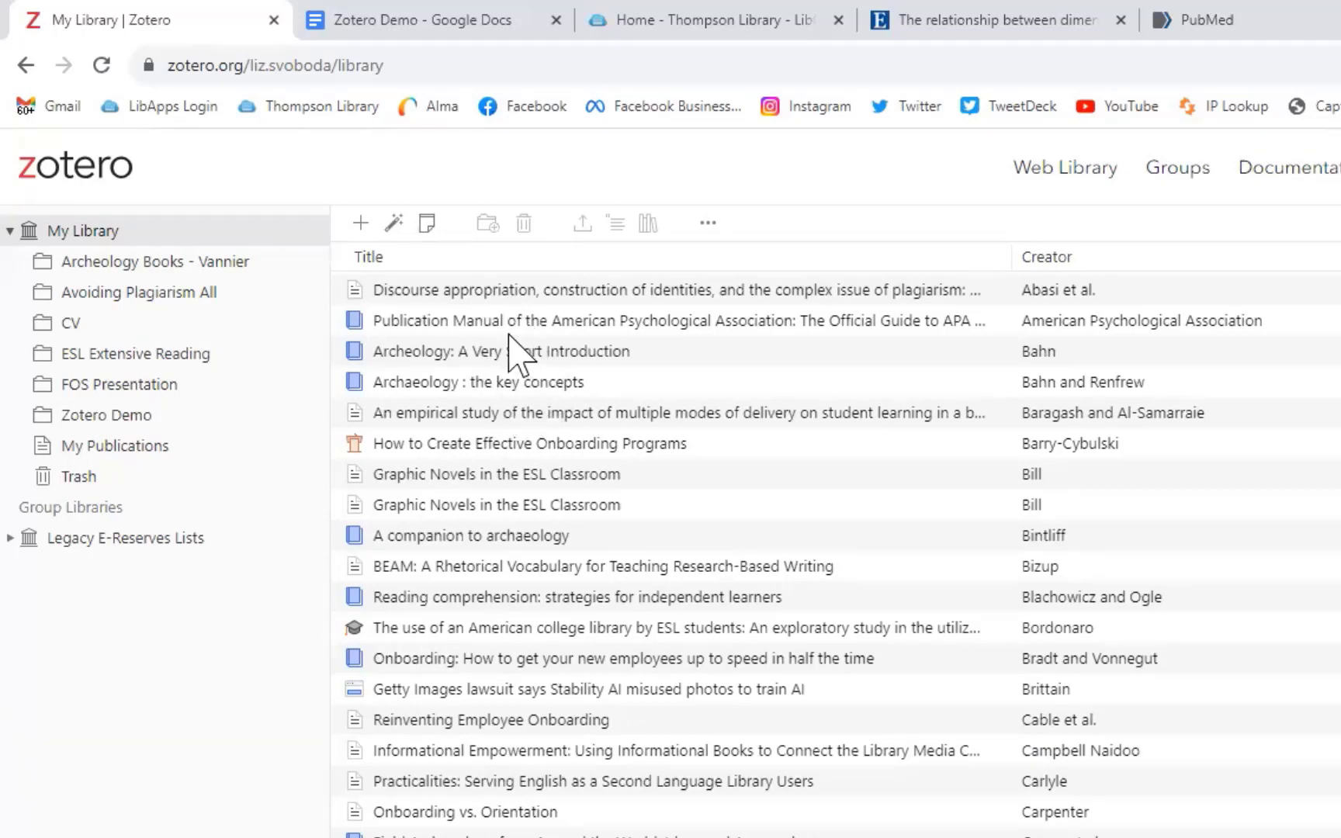
left_click(470, 294)
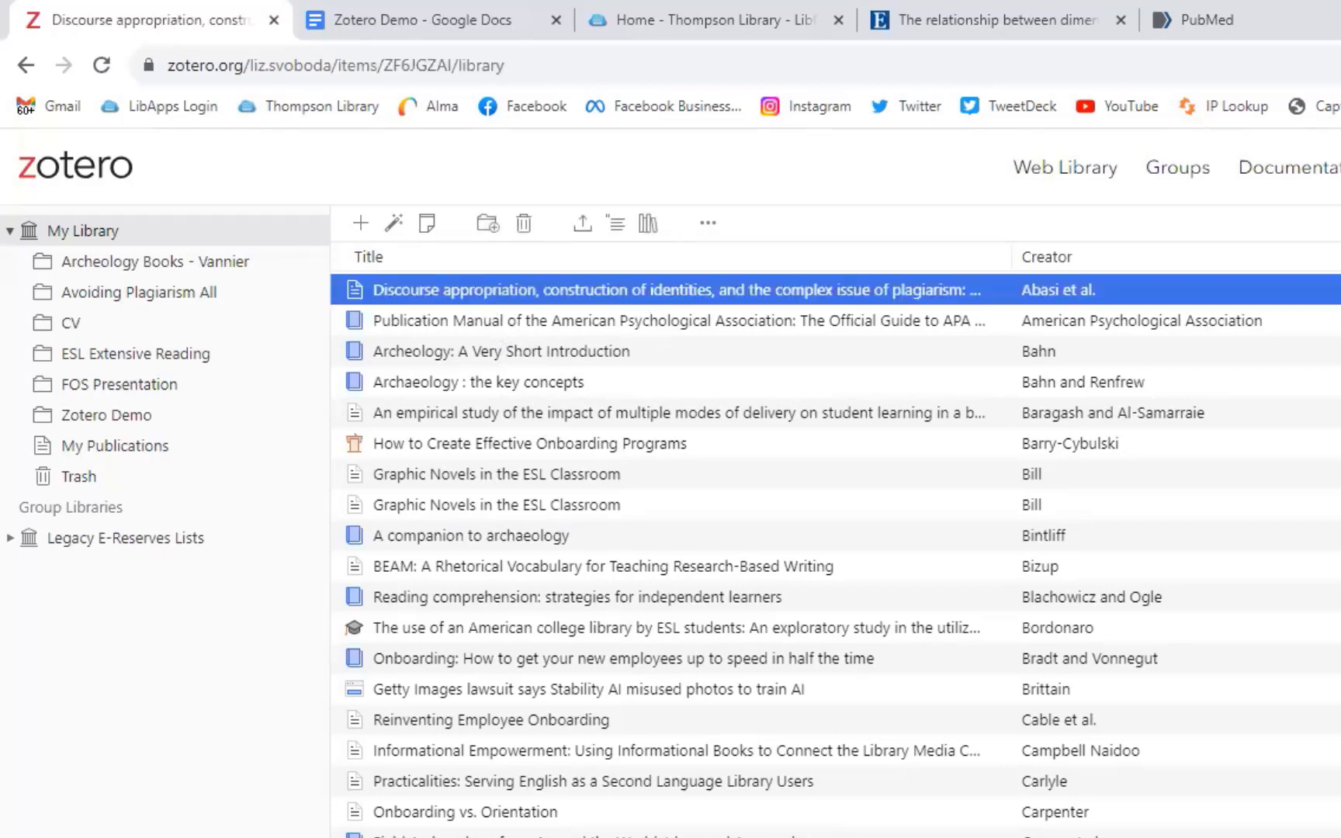
Step: Add the Discourse appropriation article to Zotero Demo, check it there, and return to My Library
right_click(495, 283)
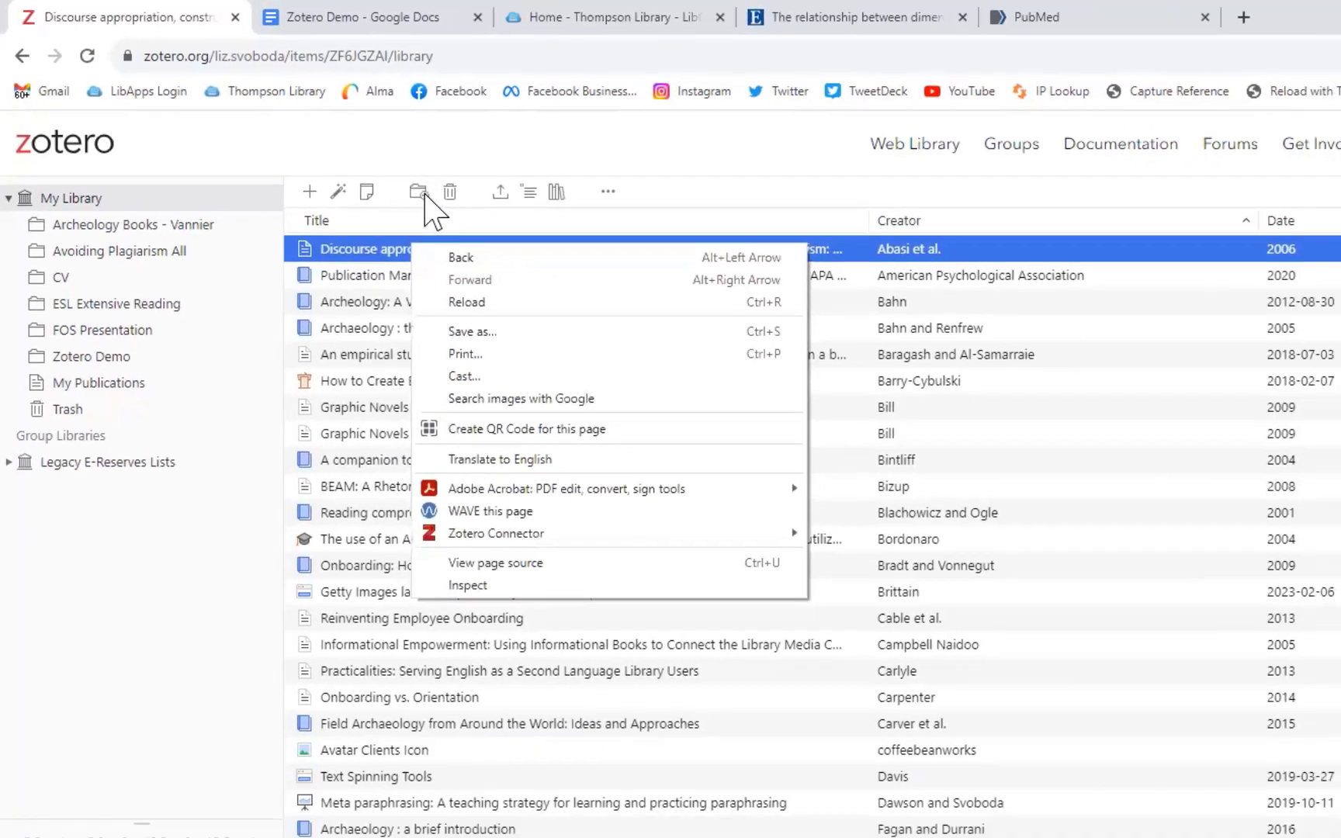
left_click(488, 223)
left_click(487, 224)
left_click(640, 193)
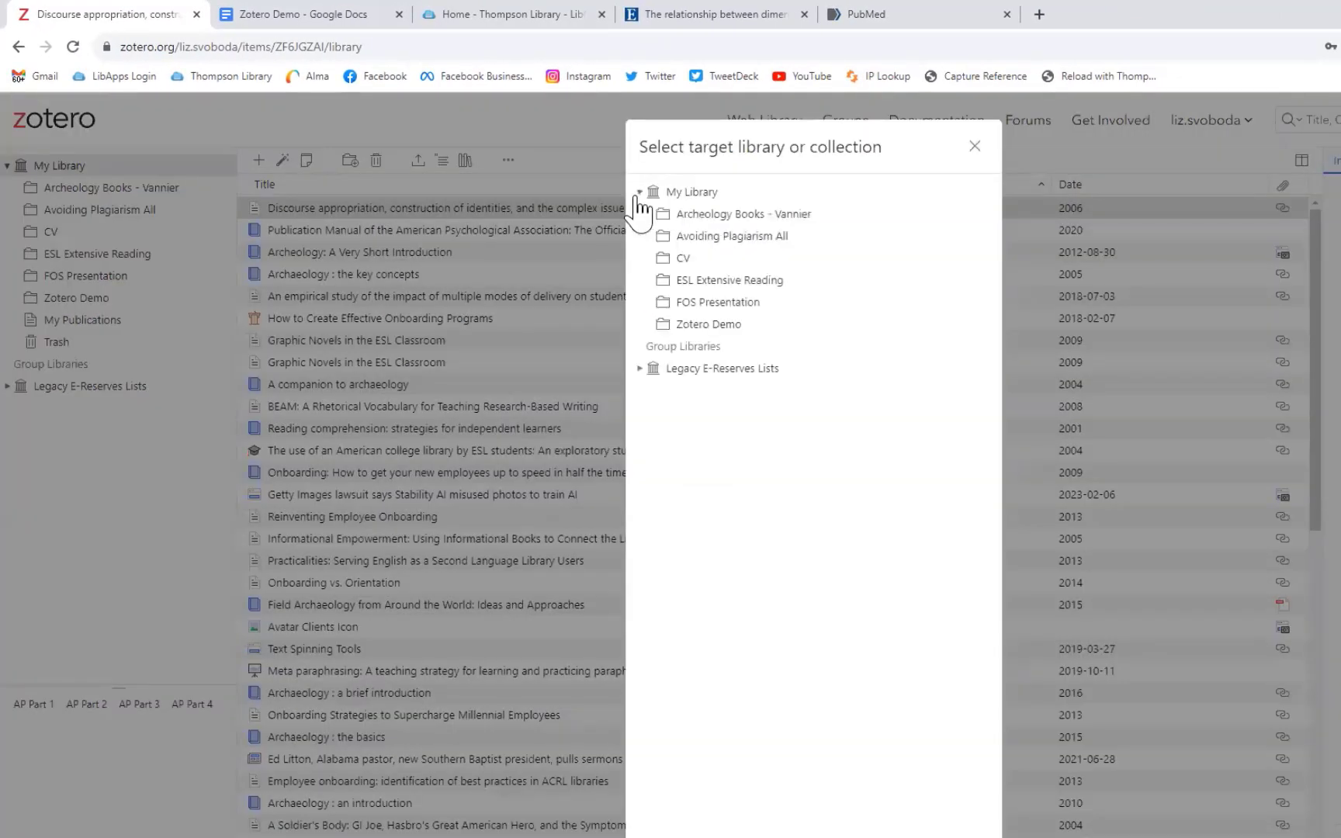
left_click(689, 324)
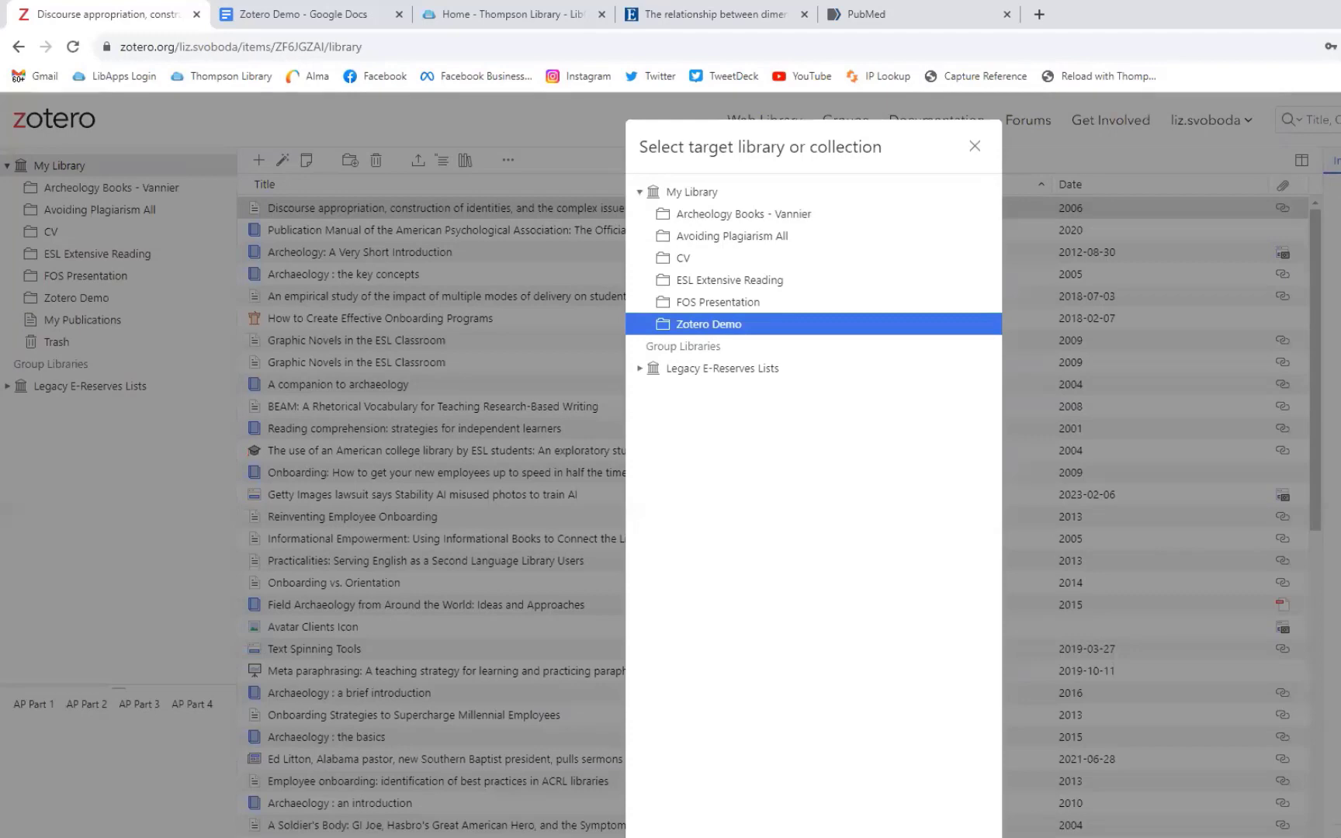
left_click(971, 837)
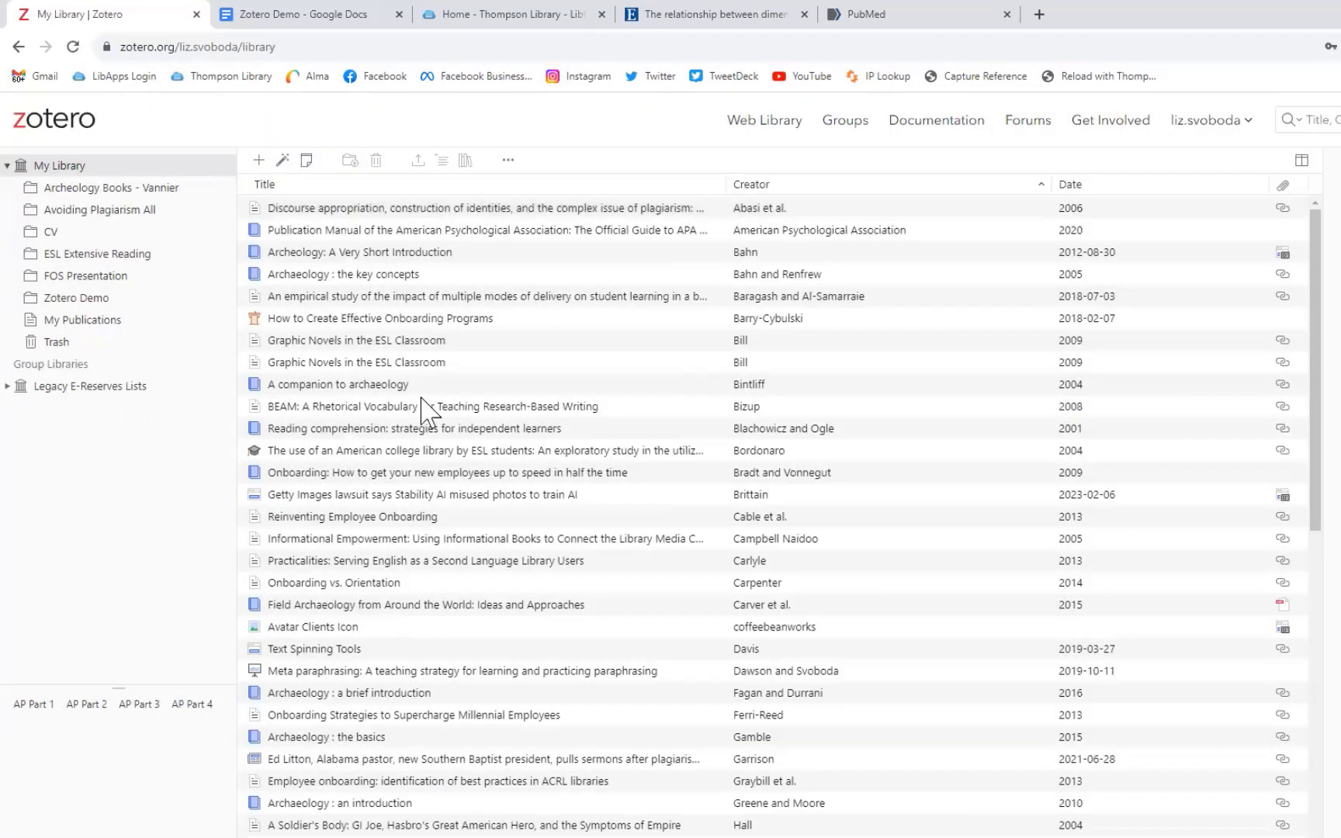
left_click(89, 308)
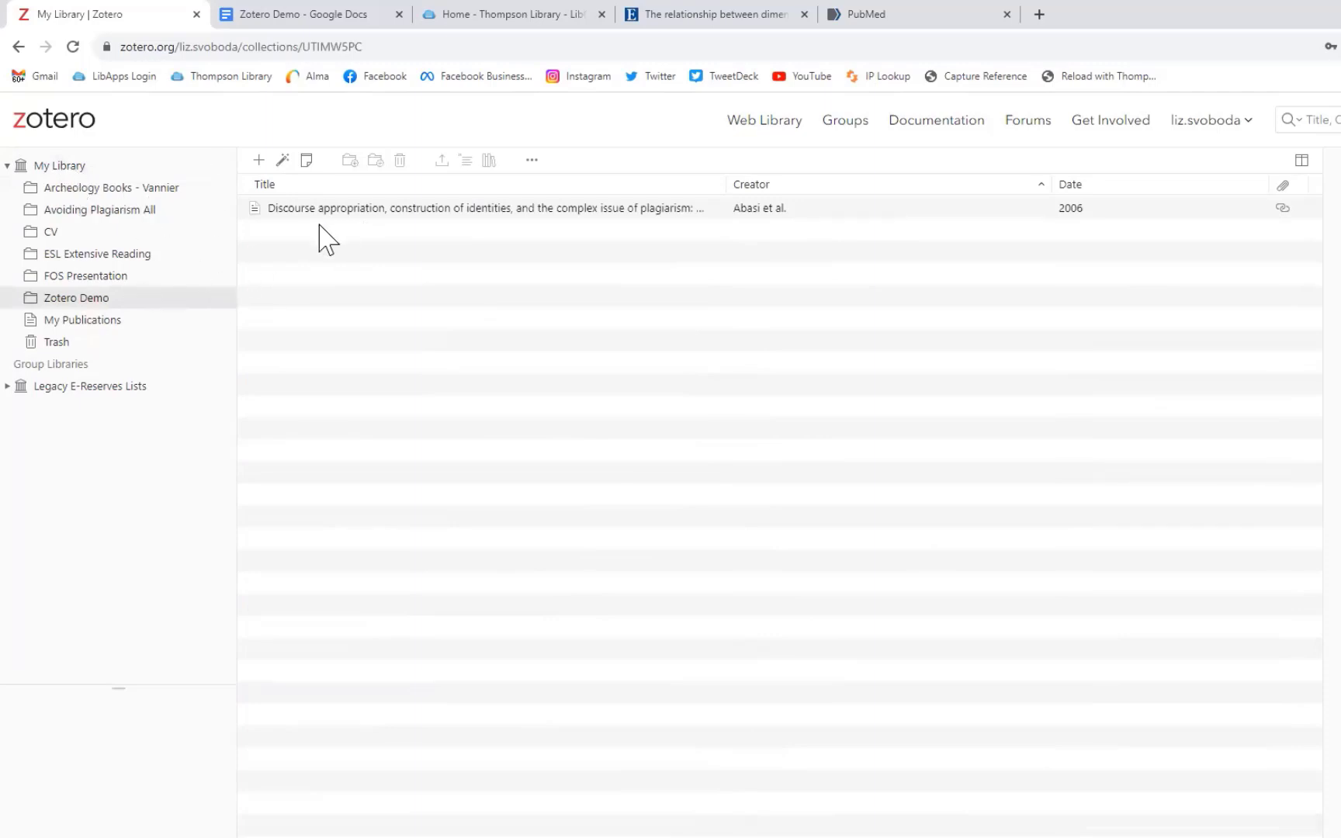
left_click(61, 166)
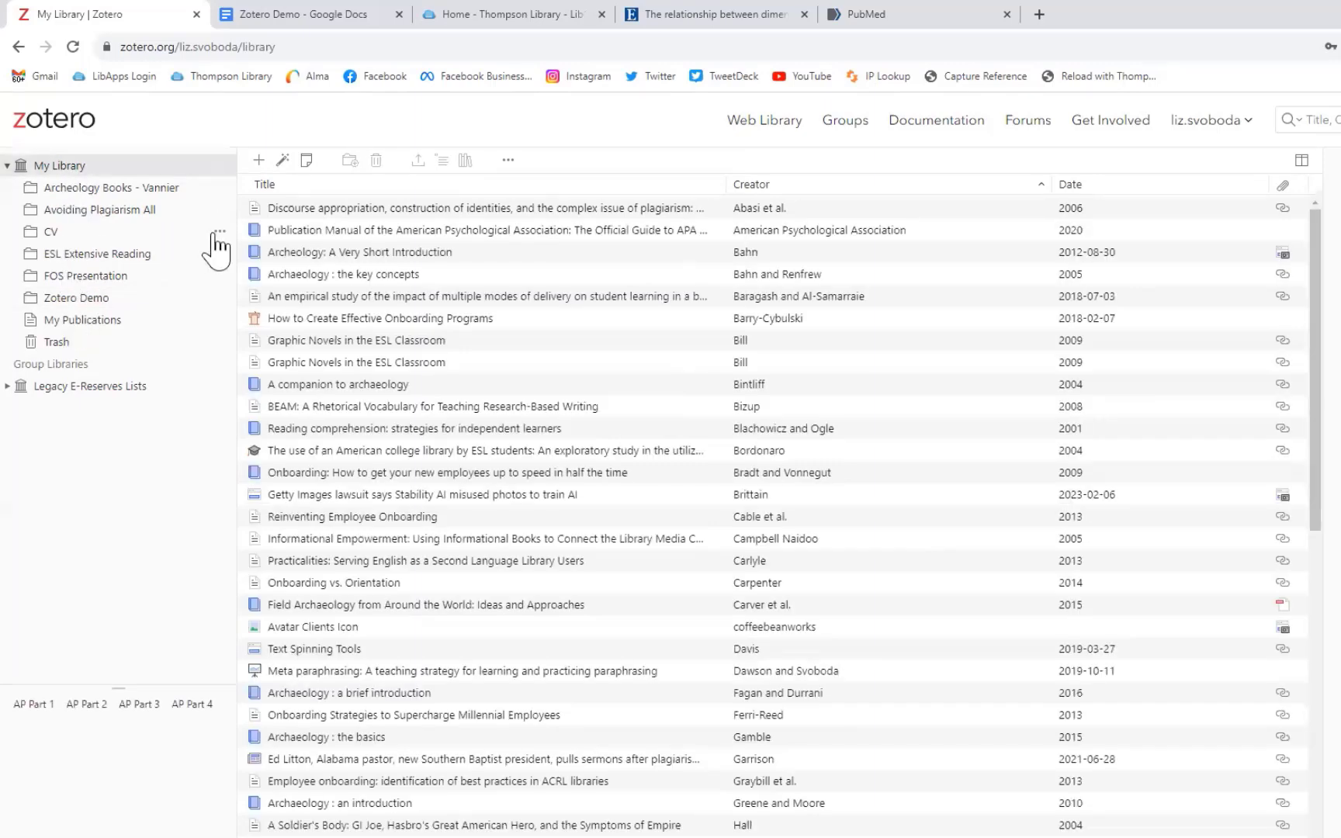
Step: Glance at the CV collection's options, then expand Legacy E-Reserves Lists to show its collections
left_click(219, 233)
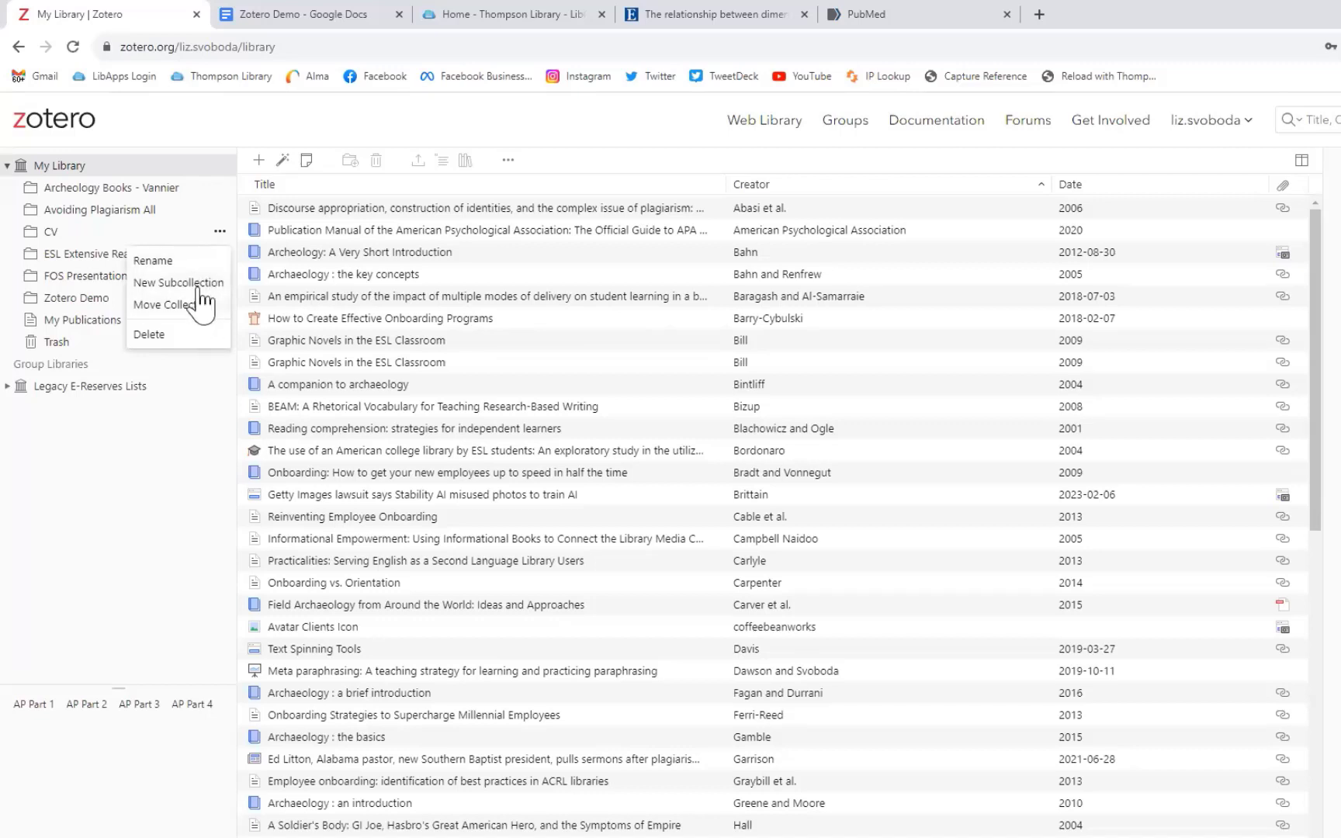
left_click(220, 232)
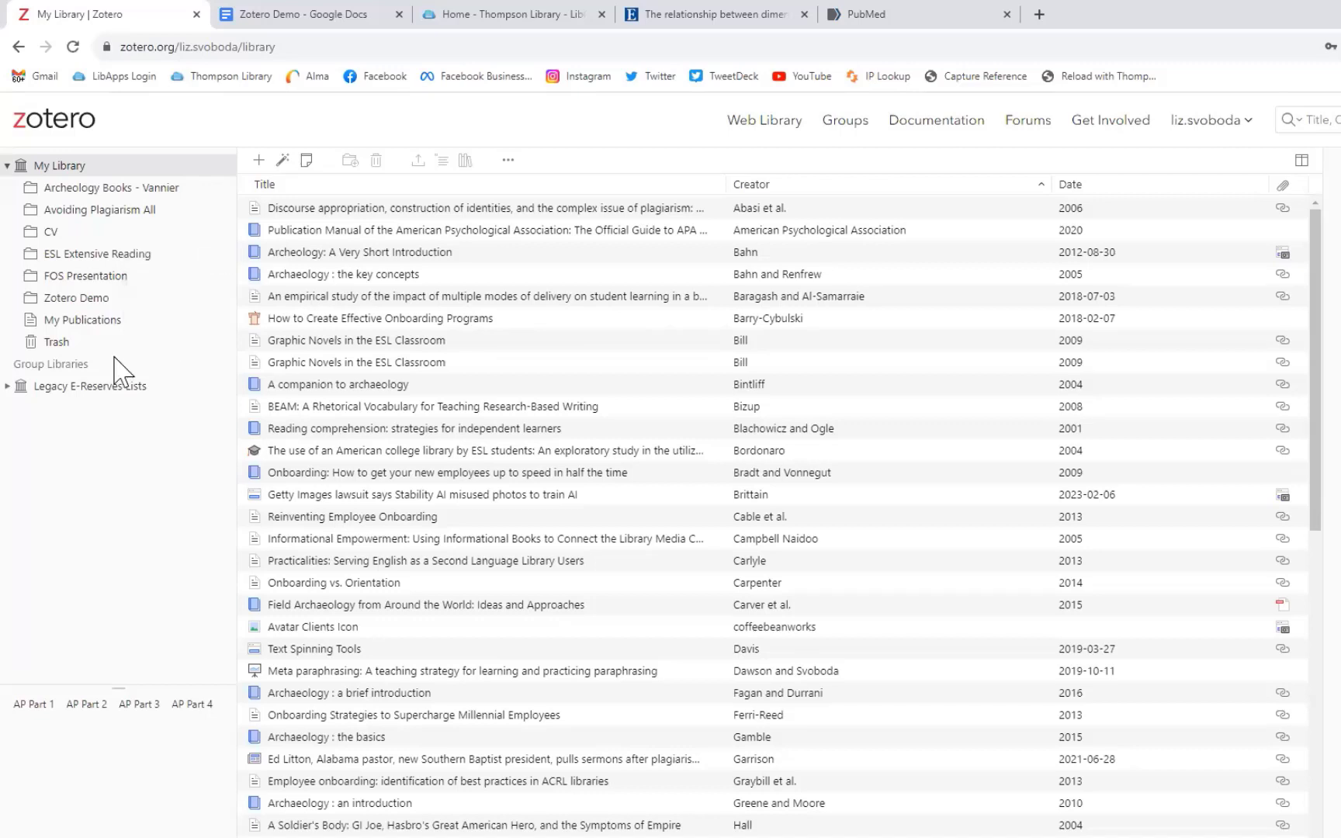
left_click(9, 387)
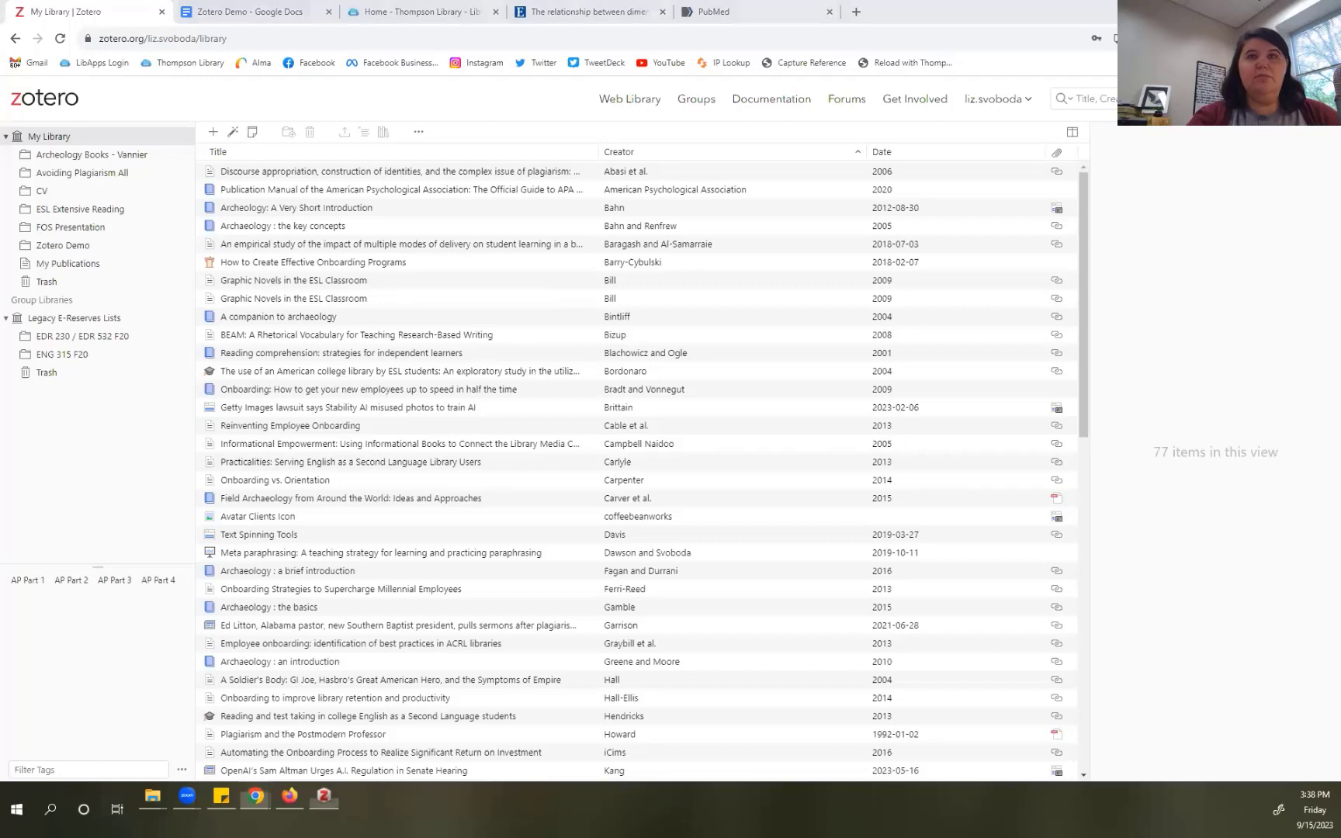
Step: Maximize the Zotero desktop app, open Zotero Demo, select the Abasi et al. article, and enlarge the text
left_click(324, 798)
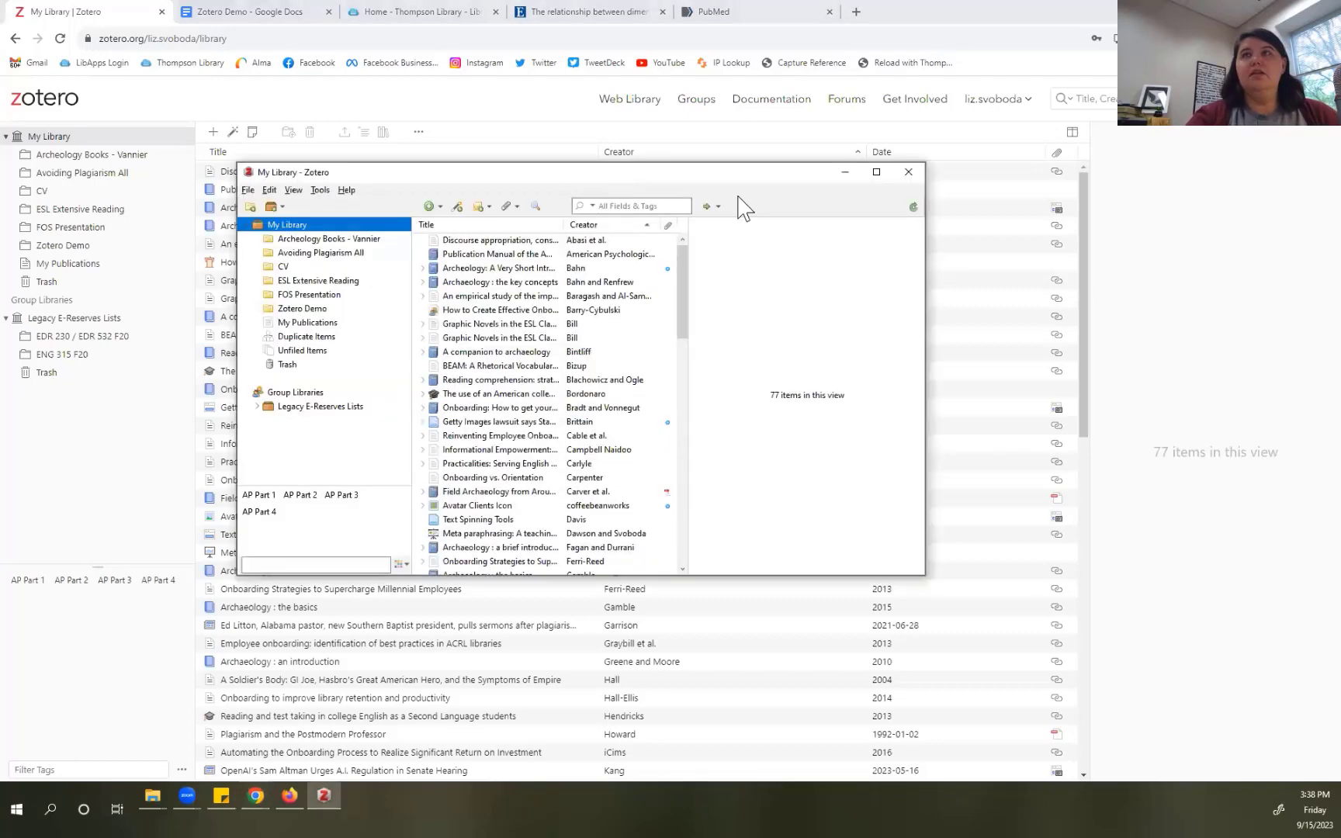
left_click(877, 172)
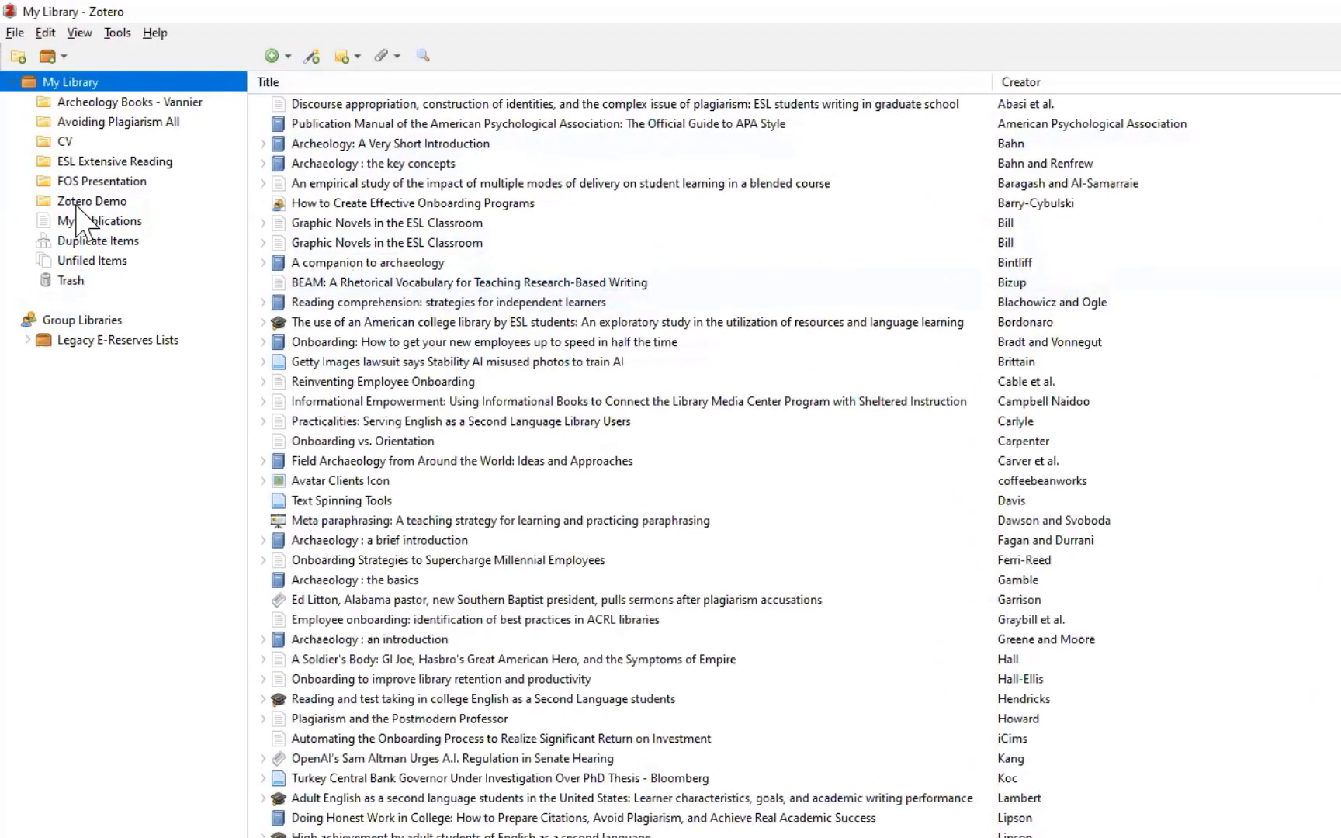
left_click(78, 204)
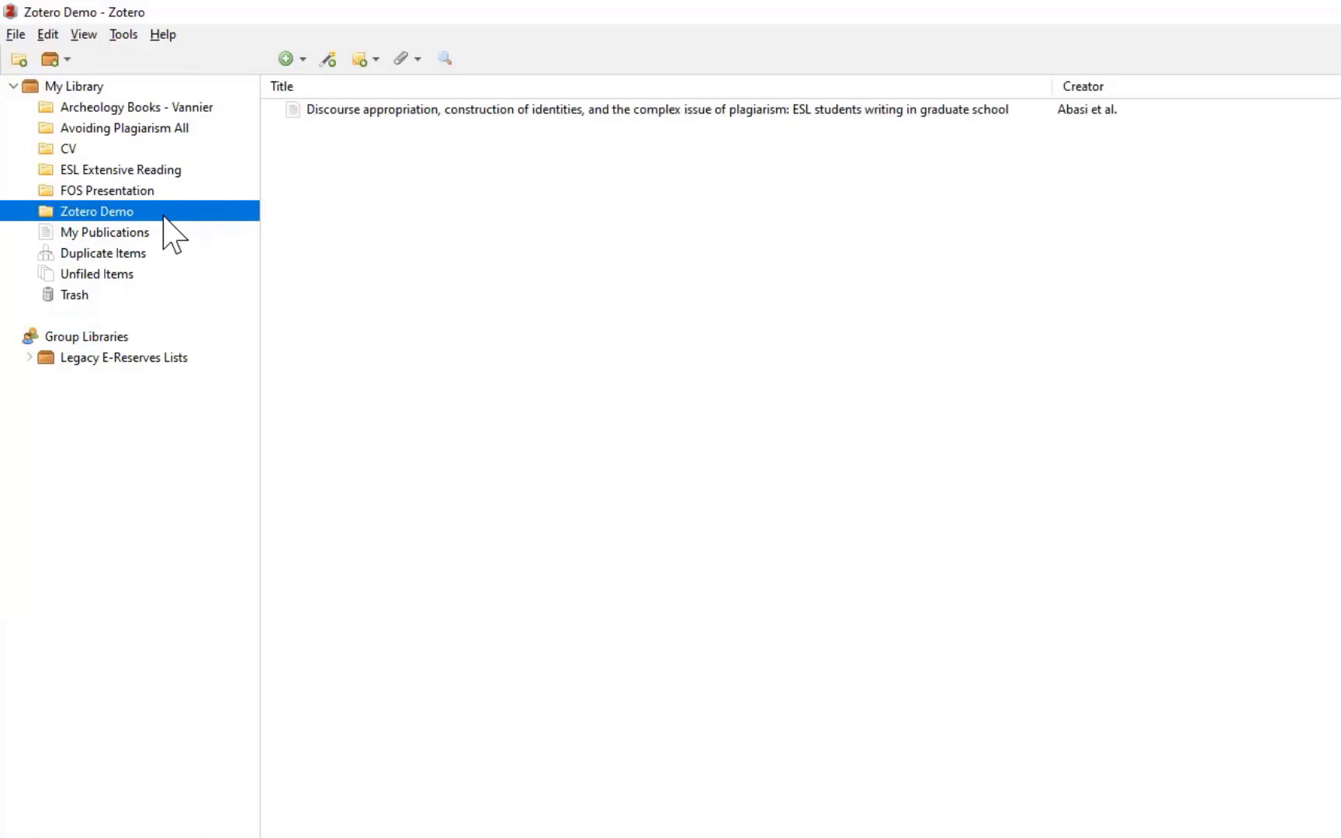
left_click(371, 109)
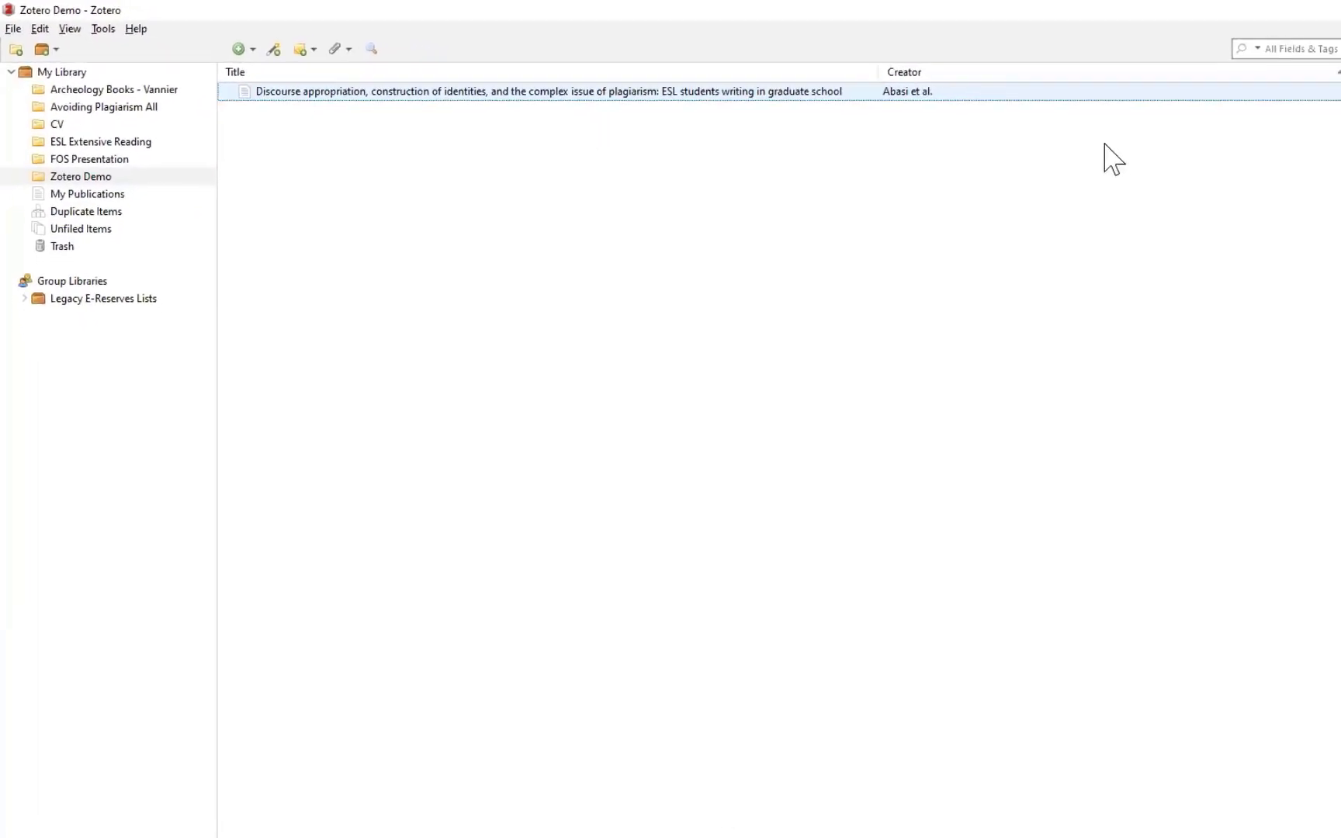
key("ctrl+plus")
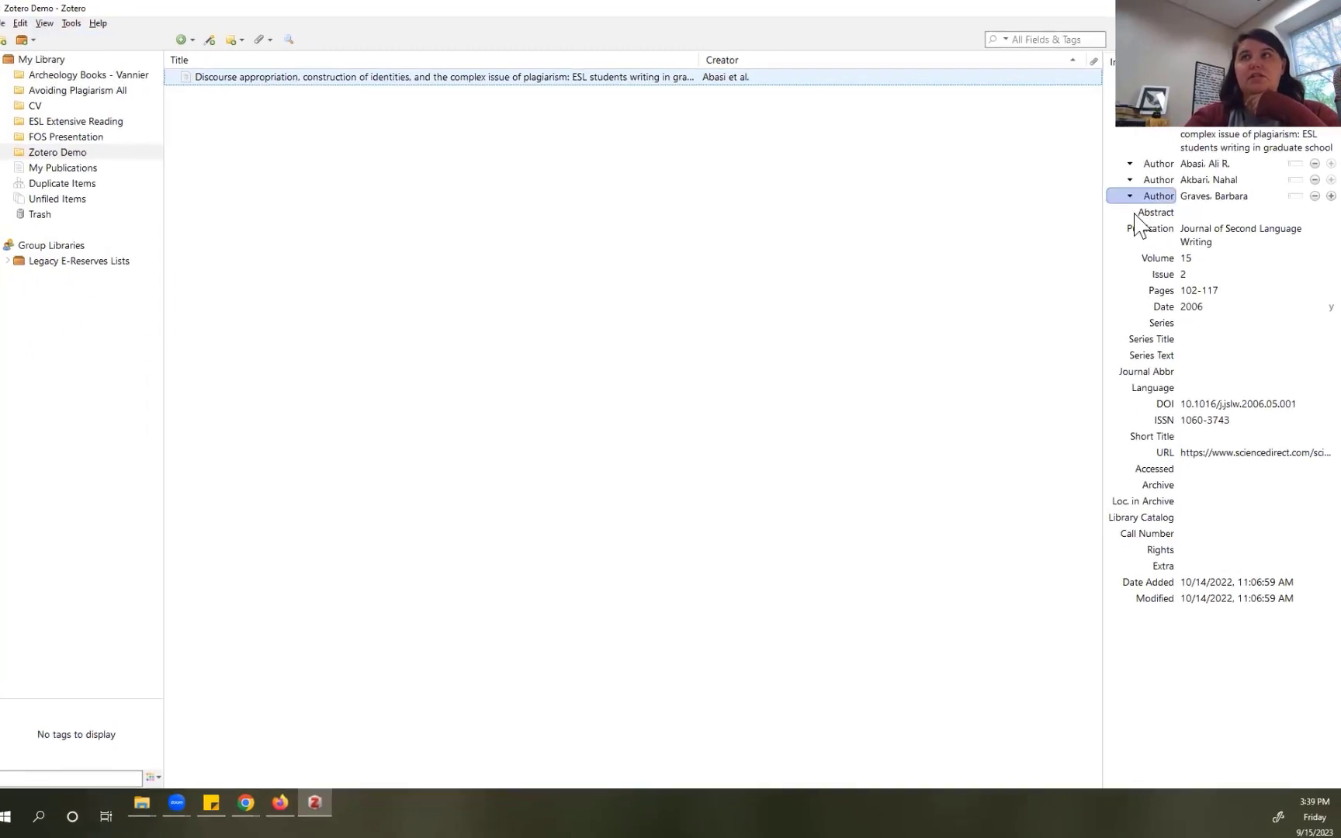
Step: Widen the item pane and inspect the article's title, author and abstract fields
left_click_drag(1040, 320, 617, 321)
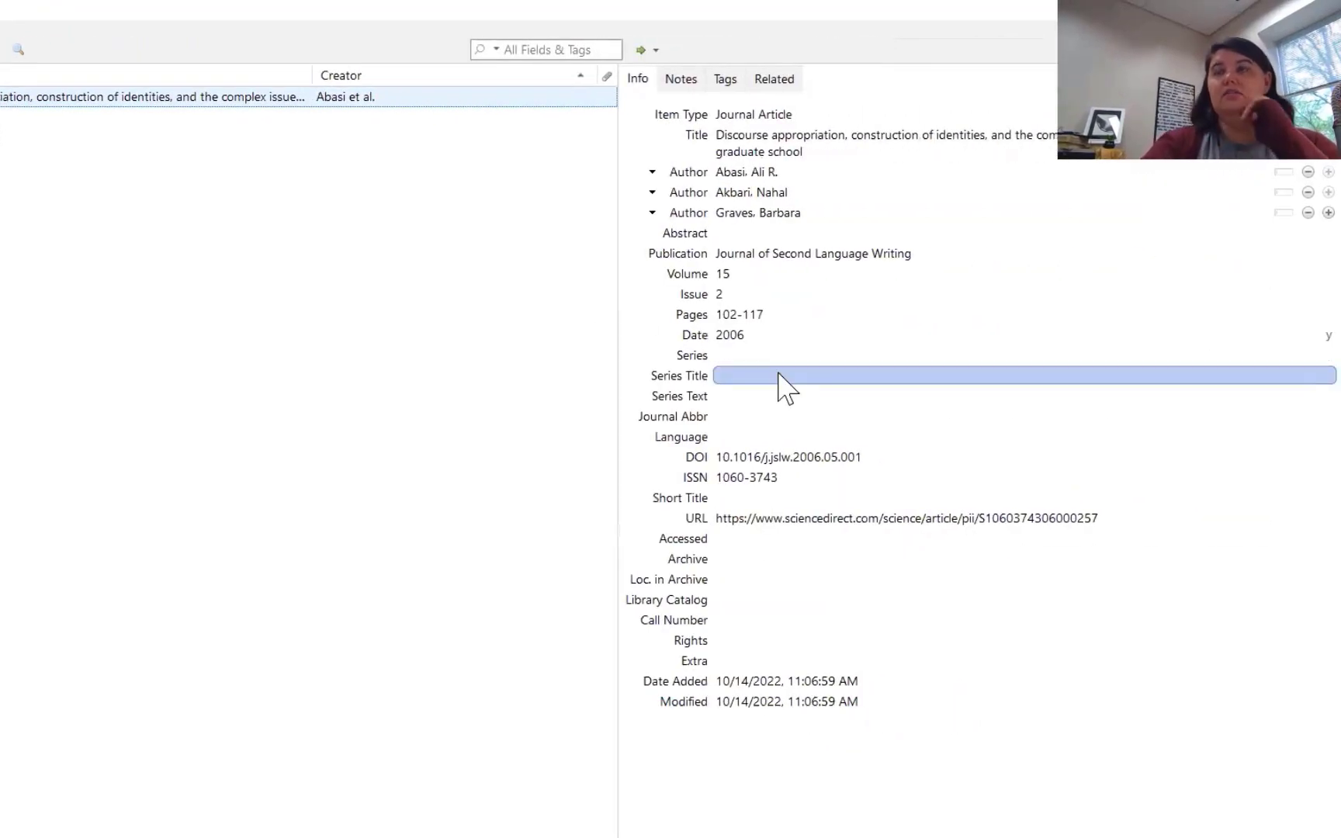
left_click(744, 144)
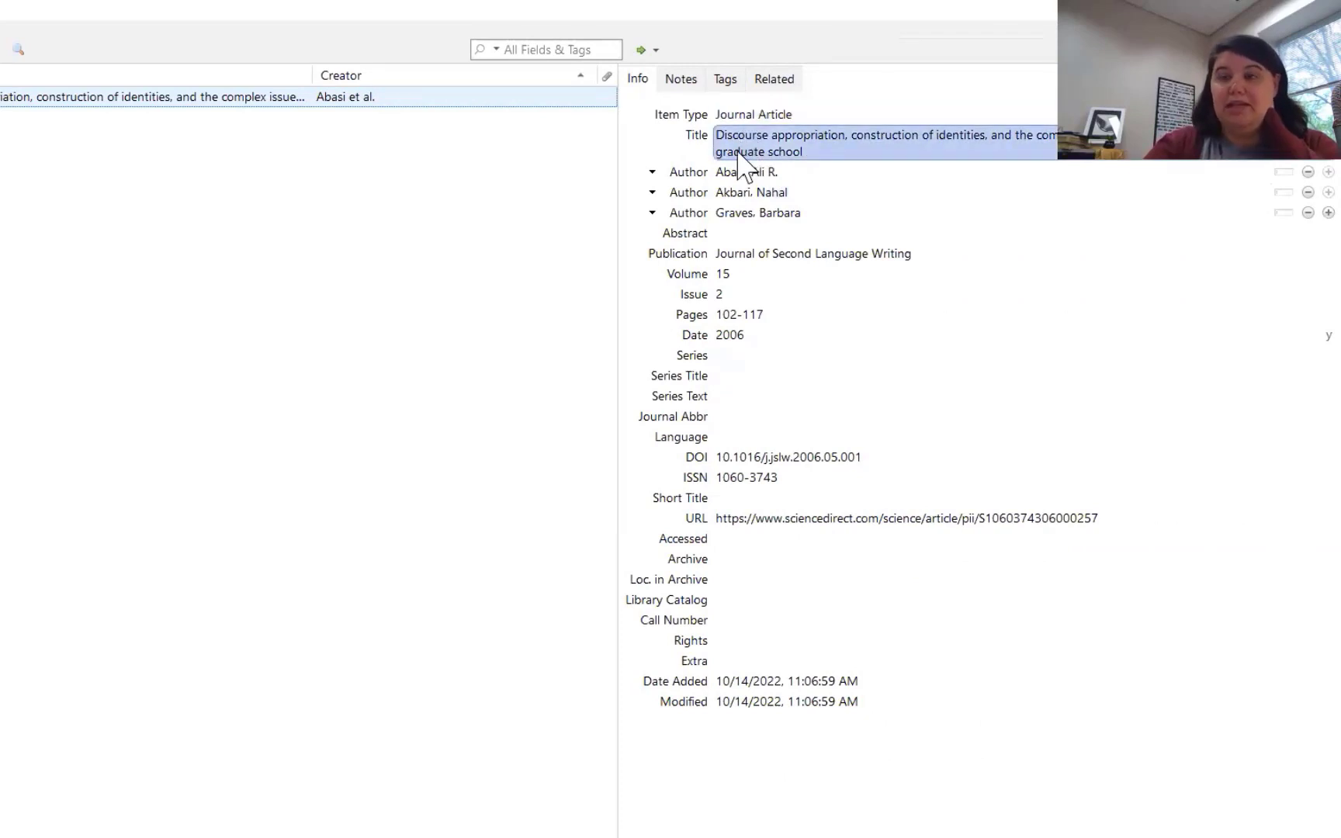
left_click(735, 173)
left_click(734, 193)
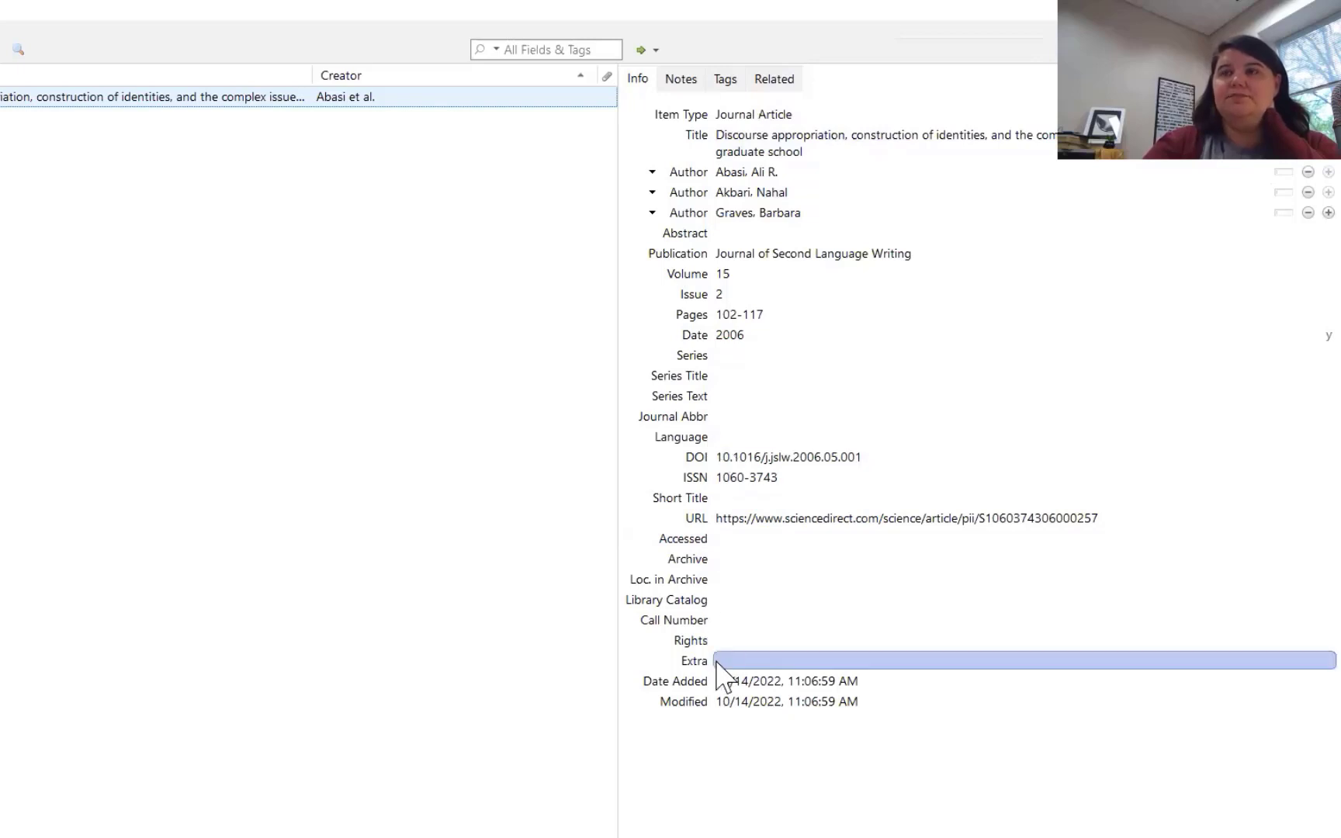
left_click(738, 235)
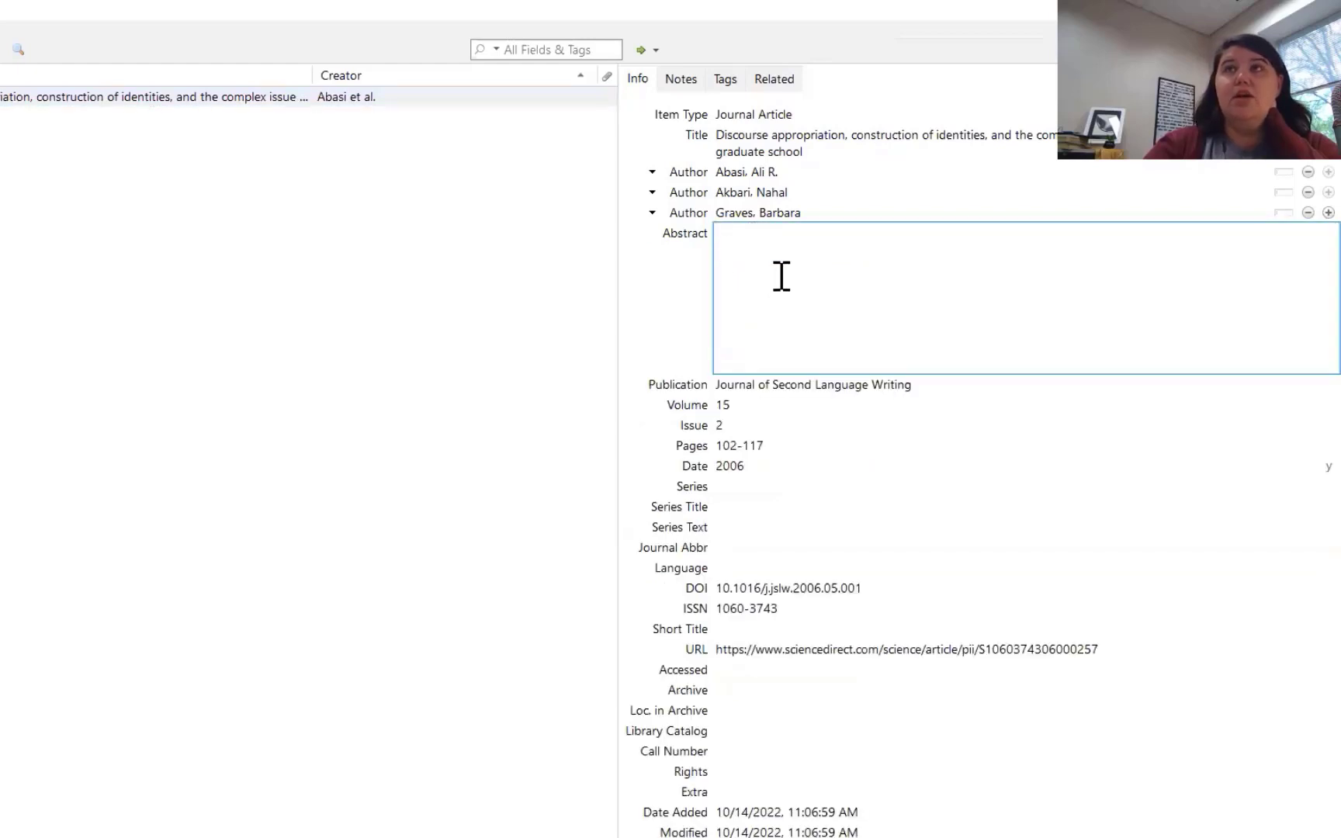
Step: Review the article's notes, tags and related items, then go back to all 77 items in My Library
left_click(682, 80)
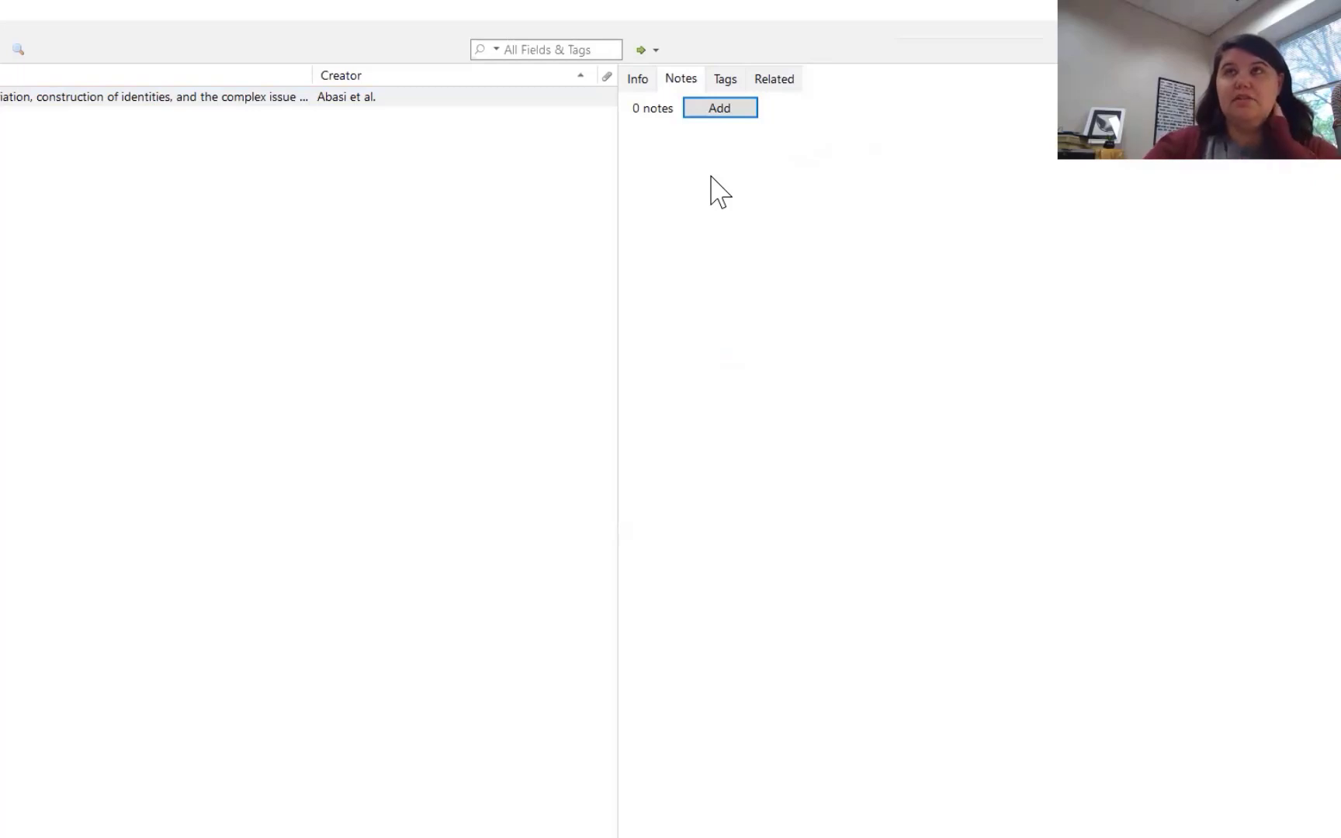
left_click(726, 80)
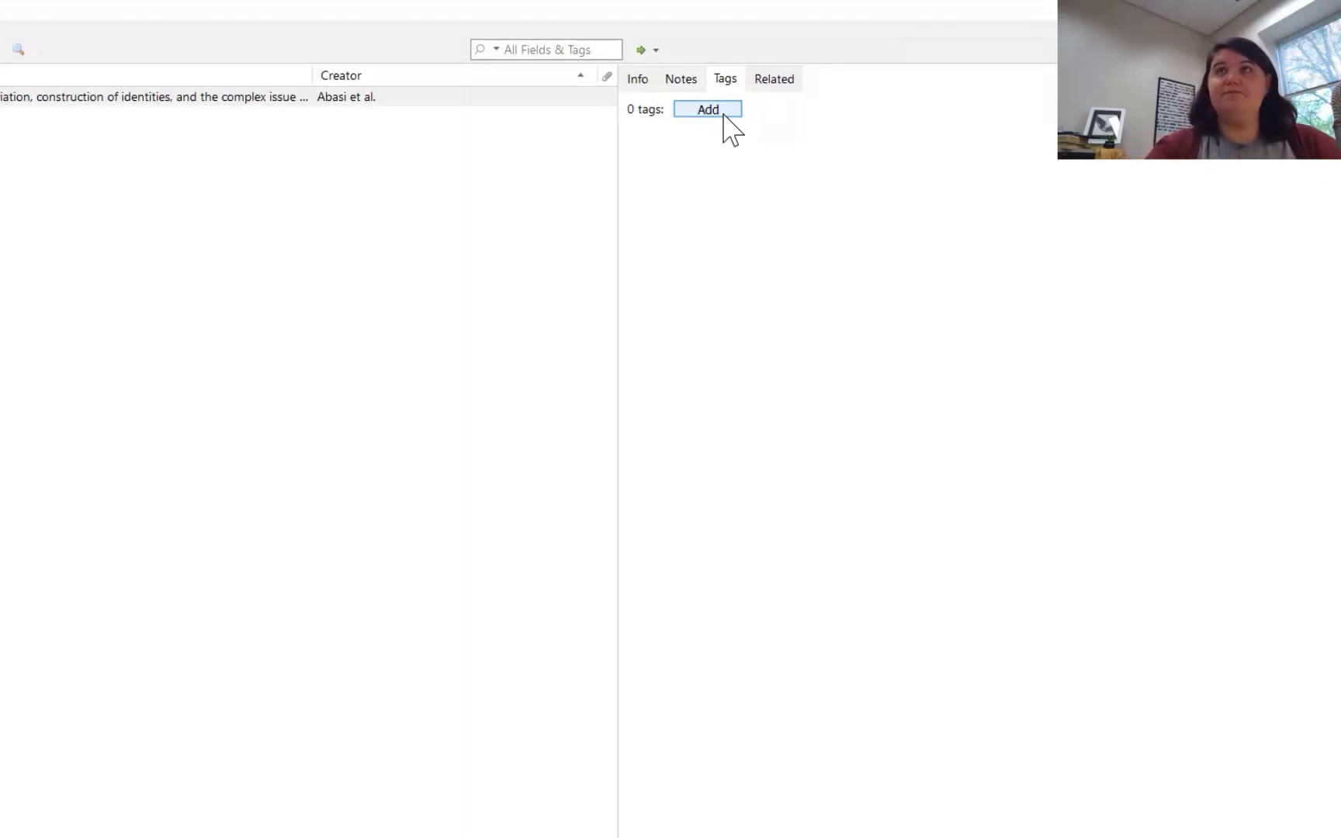
left_click(770, 81)
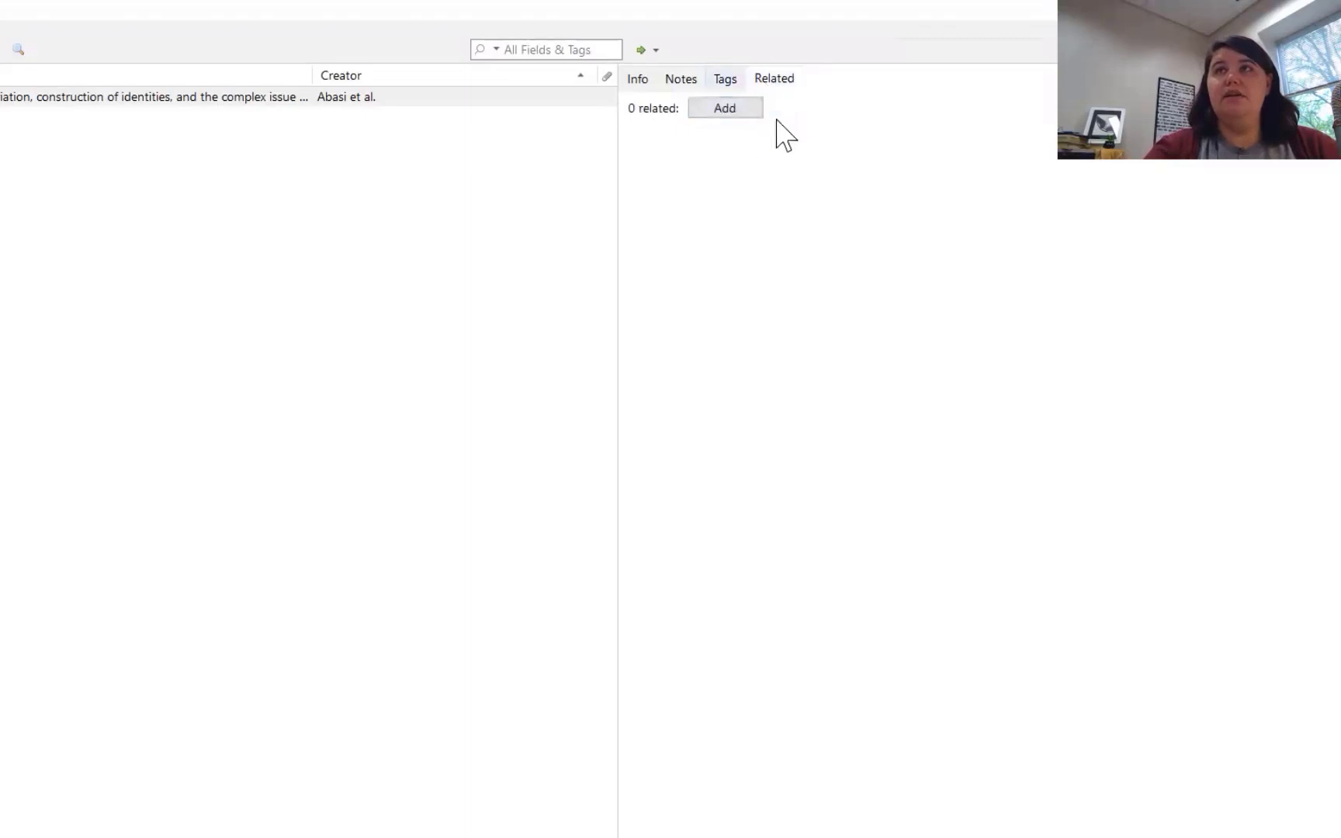
left_click(638, 80)
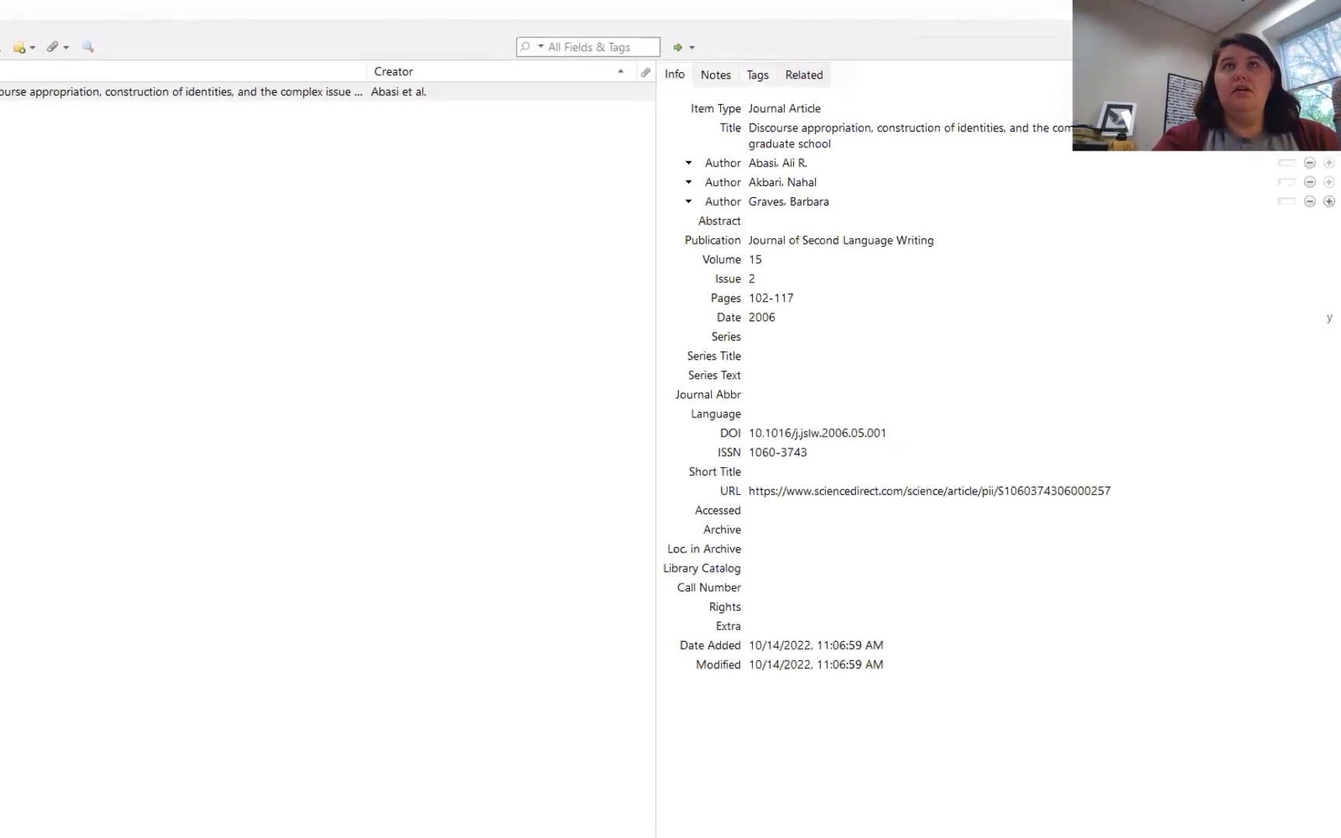
left_click(19, 67)
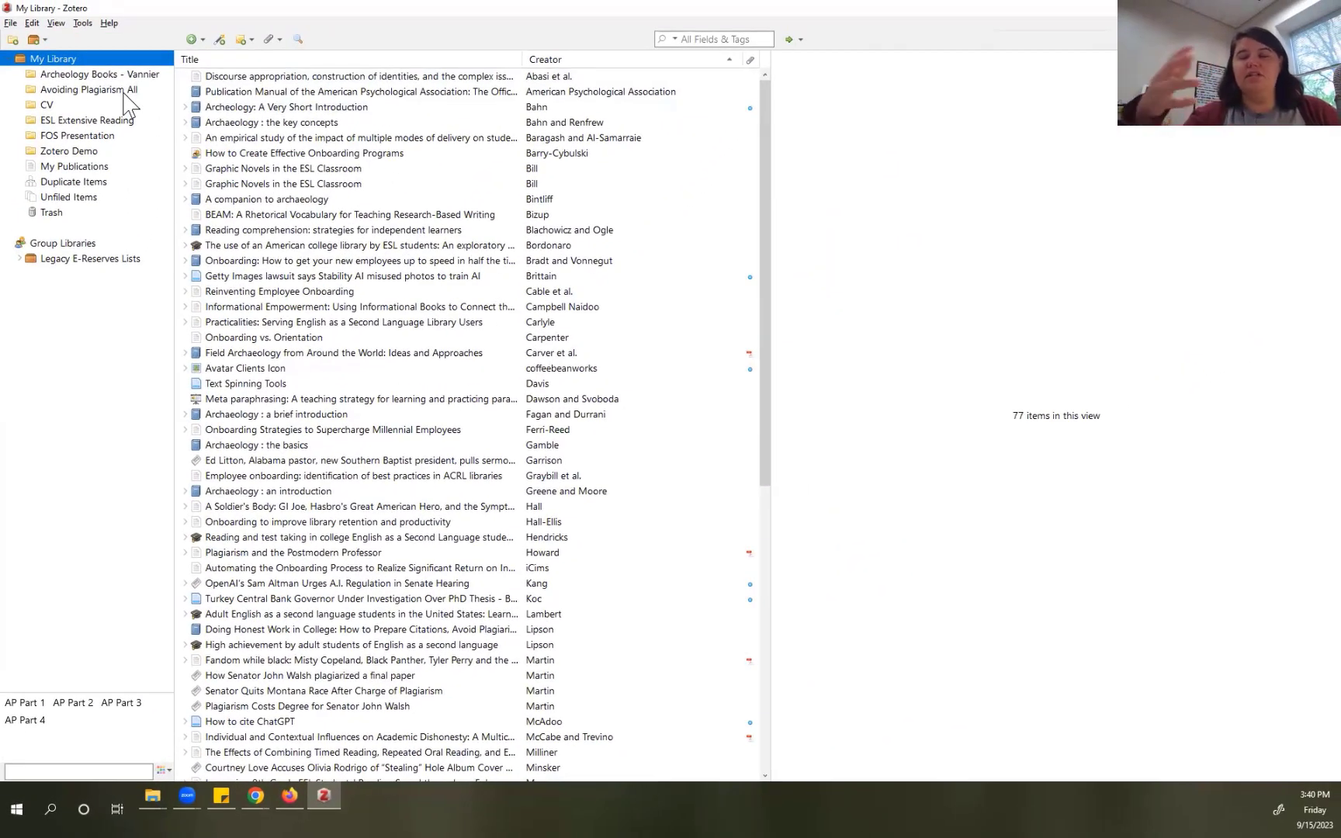
left_click(37, 24)
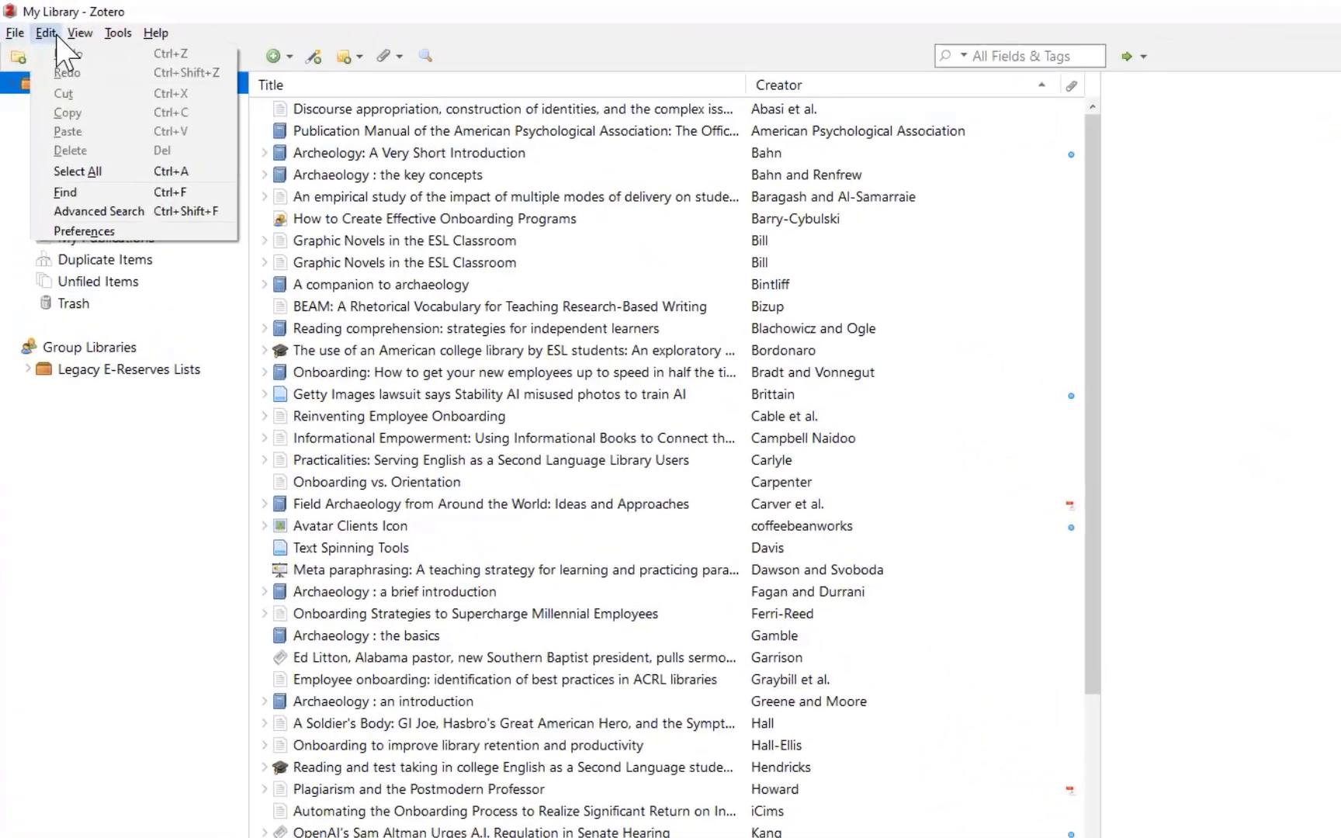
mouse_move(58, 27)
mouse_move(126, 41)
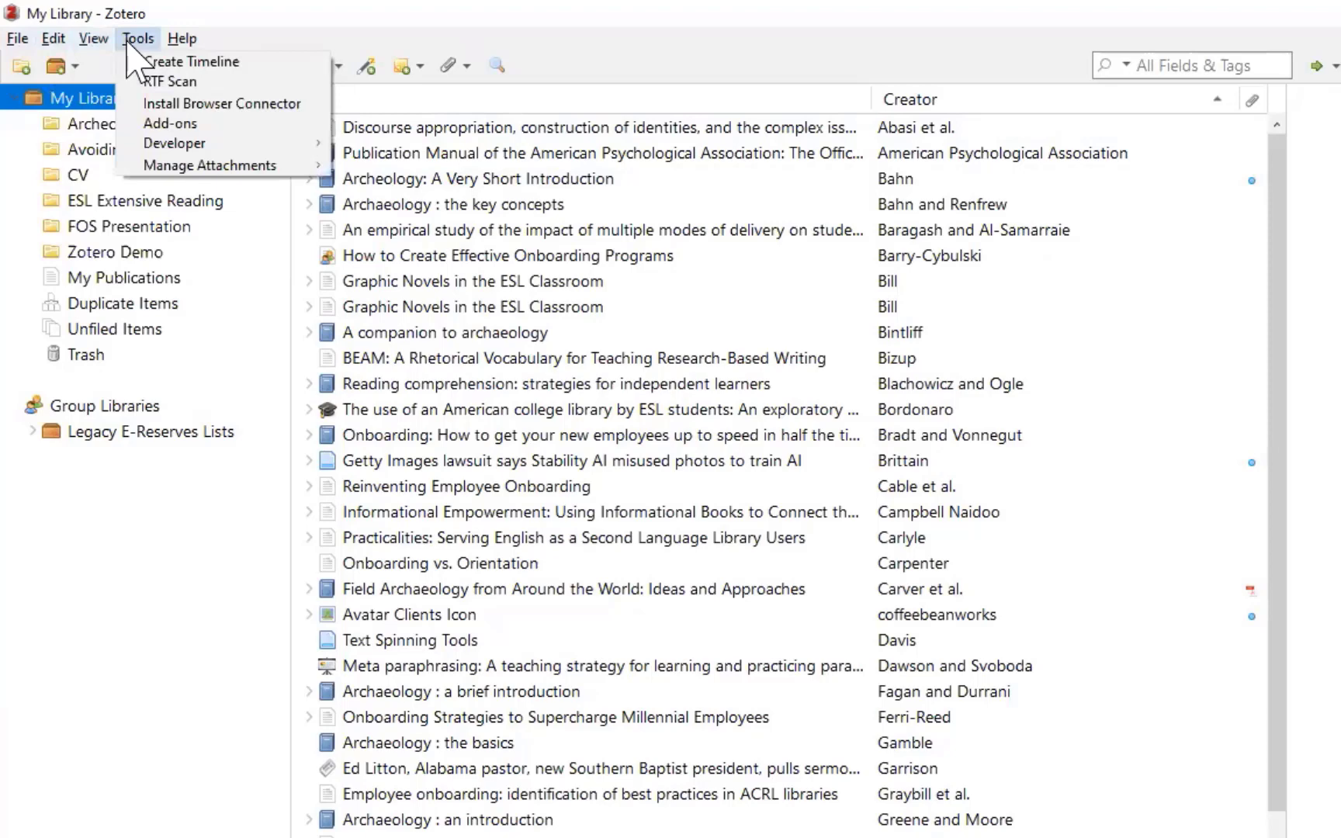
mouse_move(185, 39)
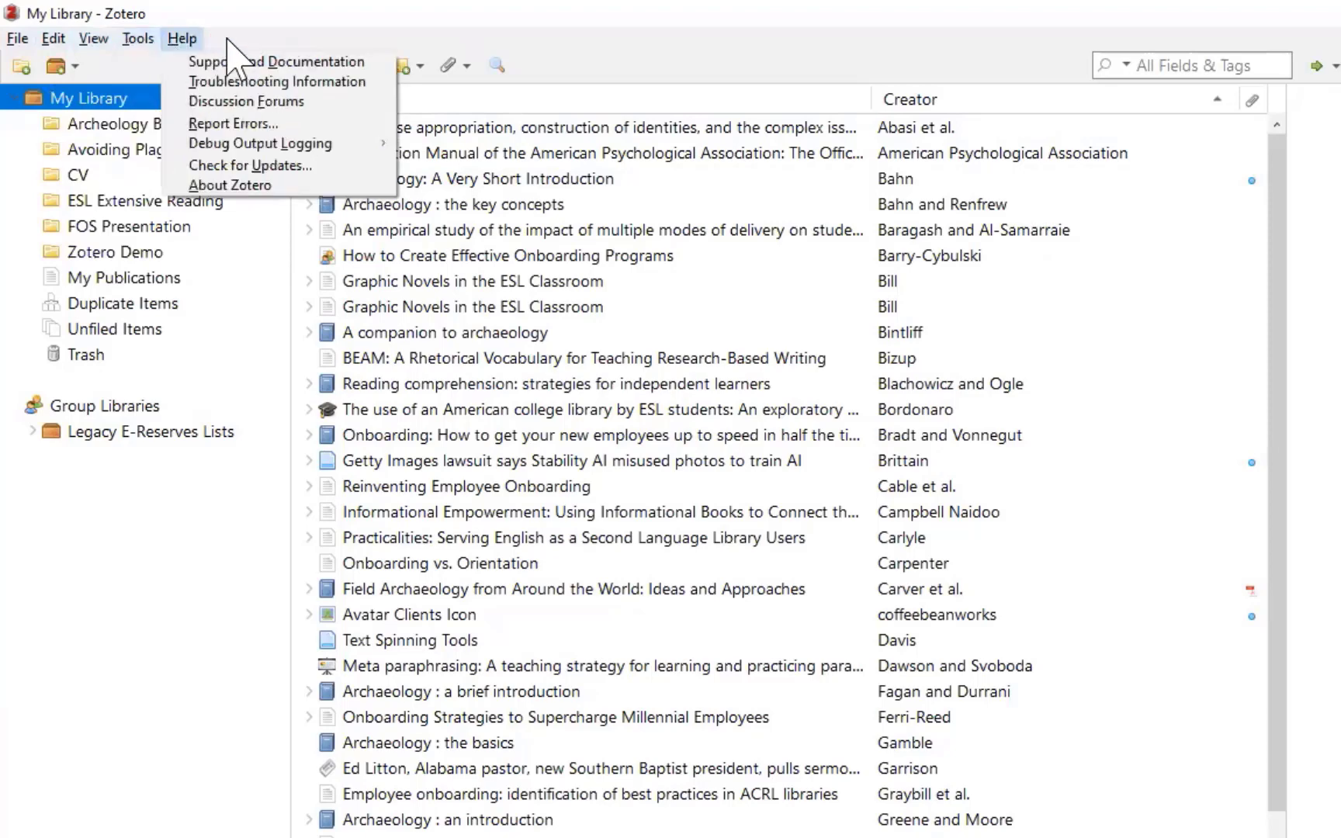
left_click(227, 38)
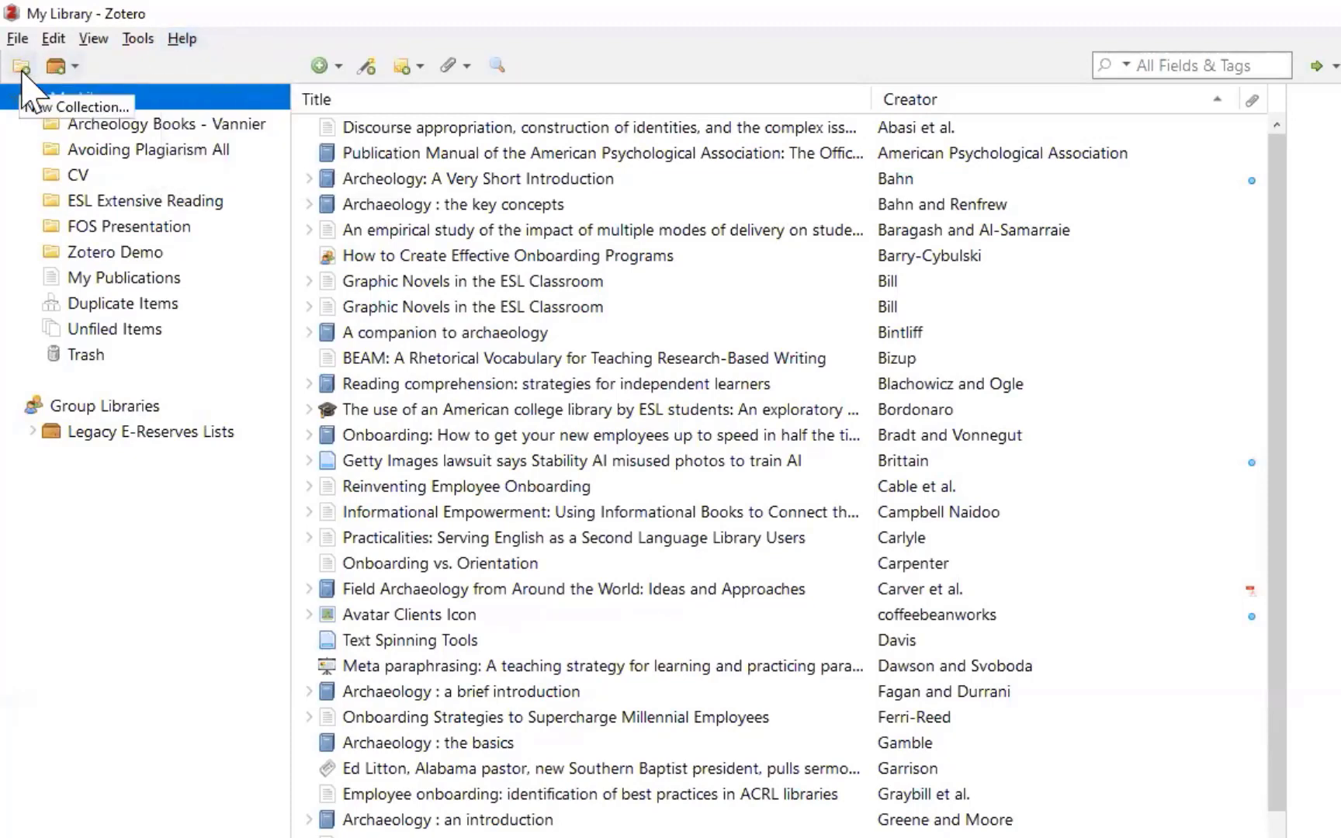
Step: Look at the New Group/New Feed menu, then show the list of new item types
left_click(75, 67)
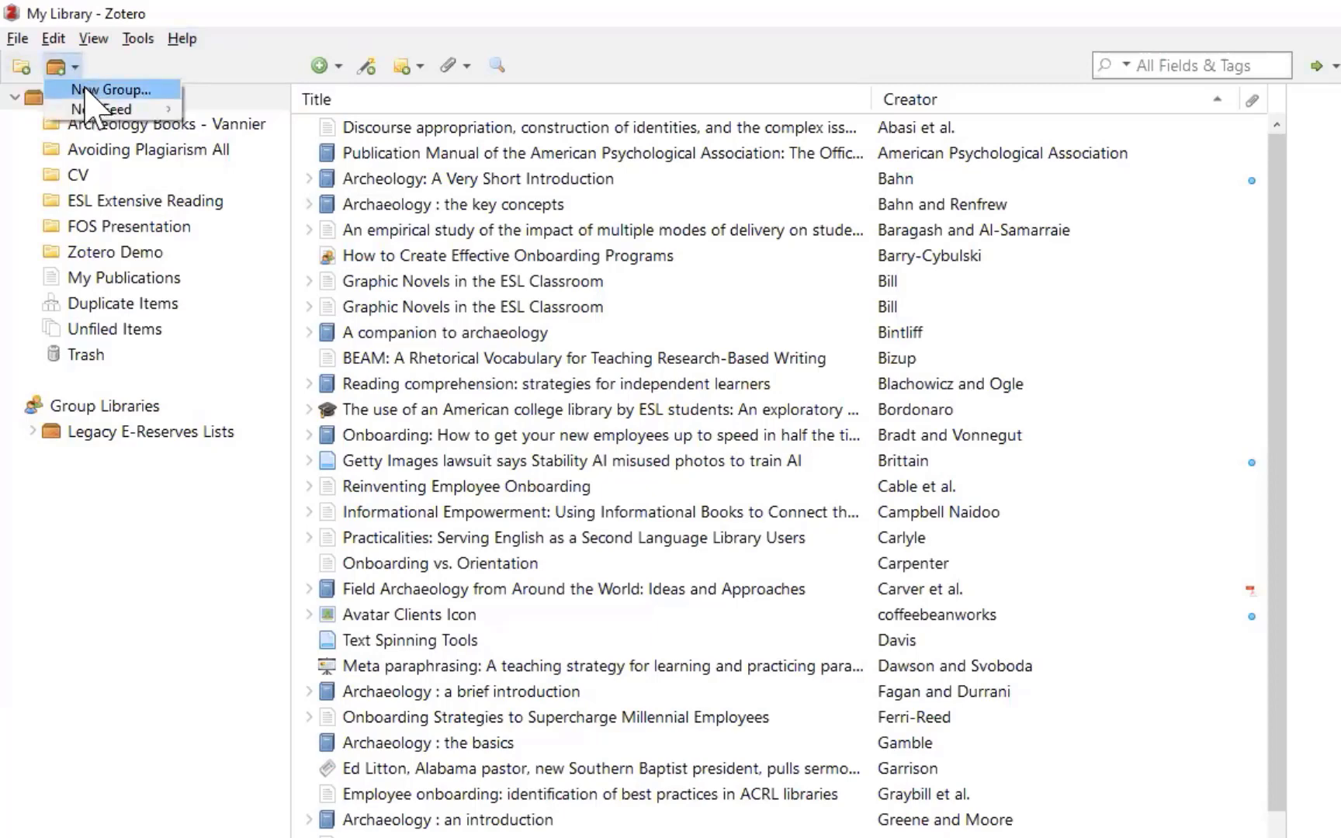
left_click(264, 69)
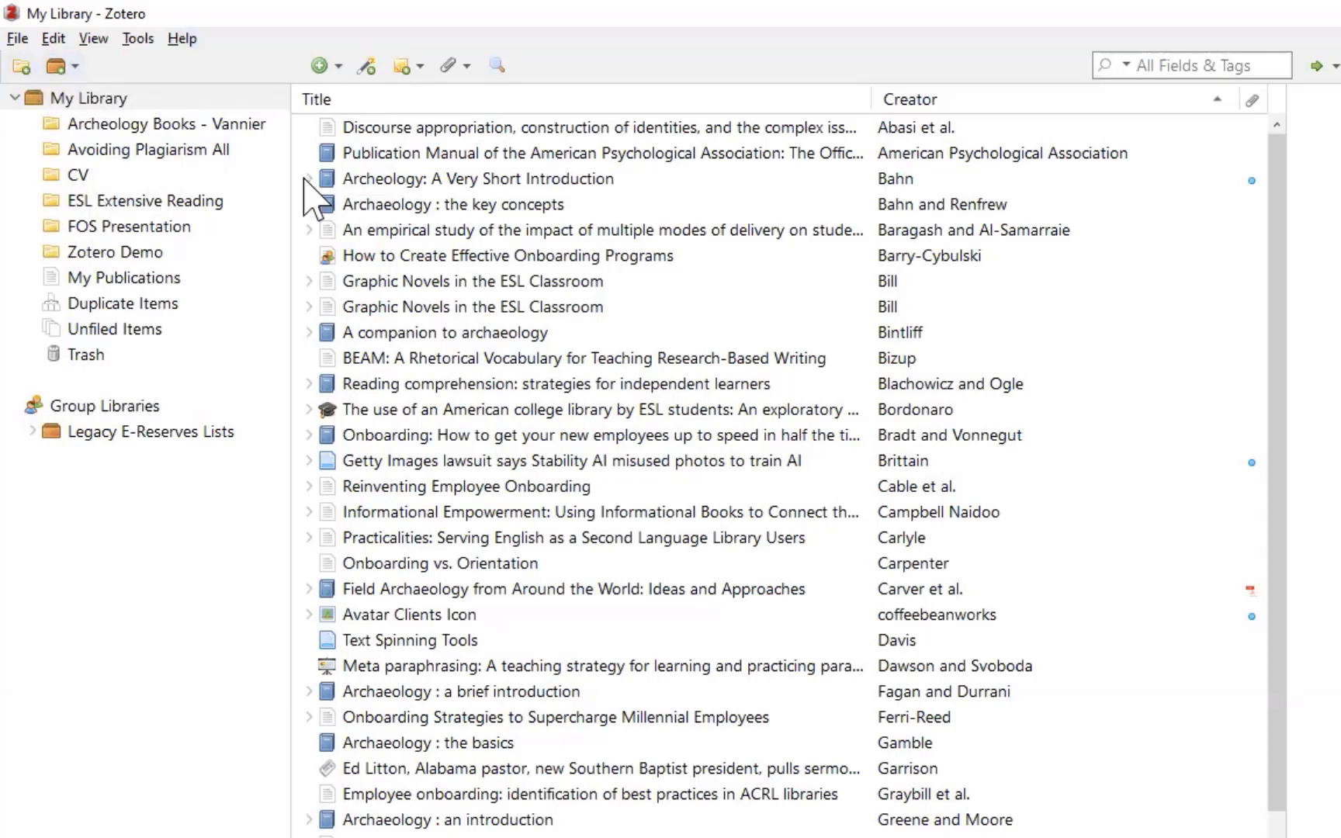
left_click(340, 71)
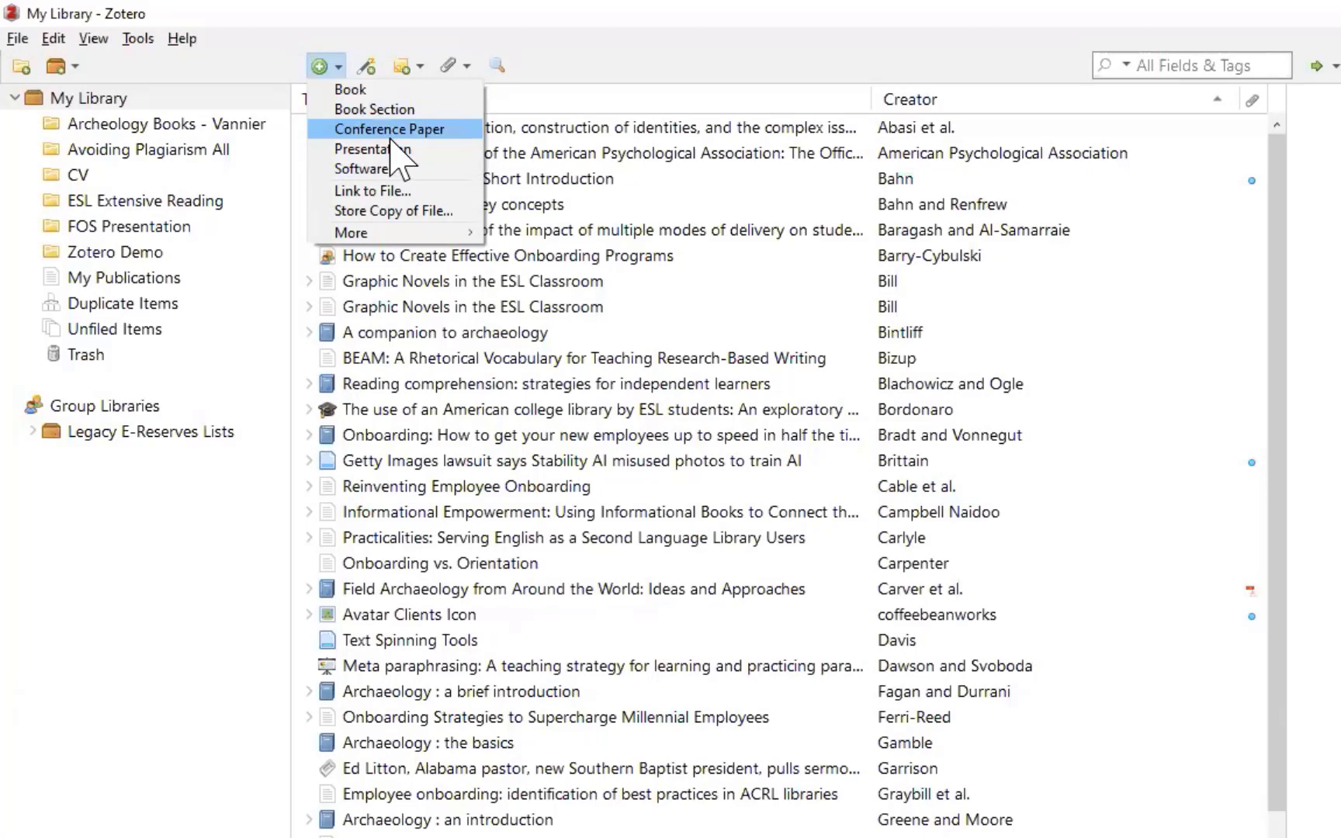
Step: Browse the Add Item by Identifier, New Note and Add Attachment menus, then dismiss them
left_click(371, 72)
left_click(369, 68)
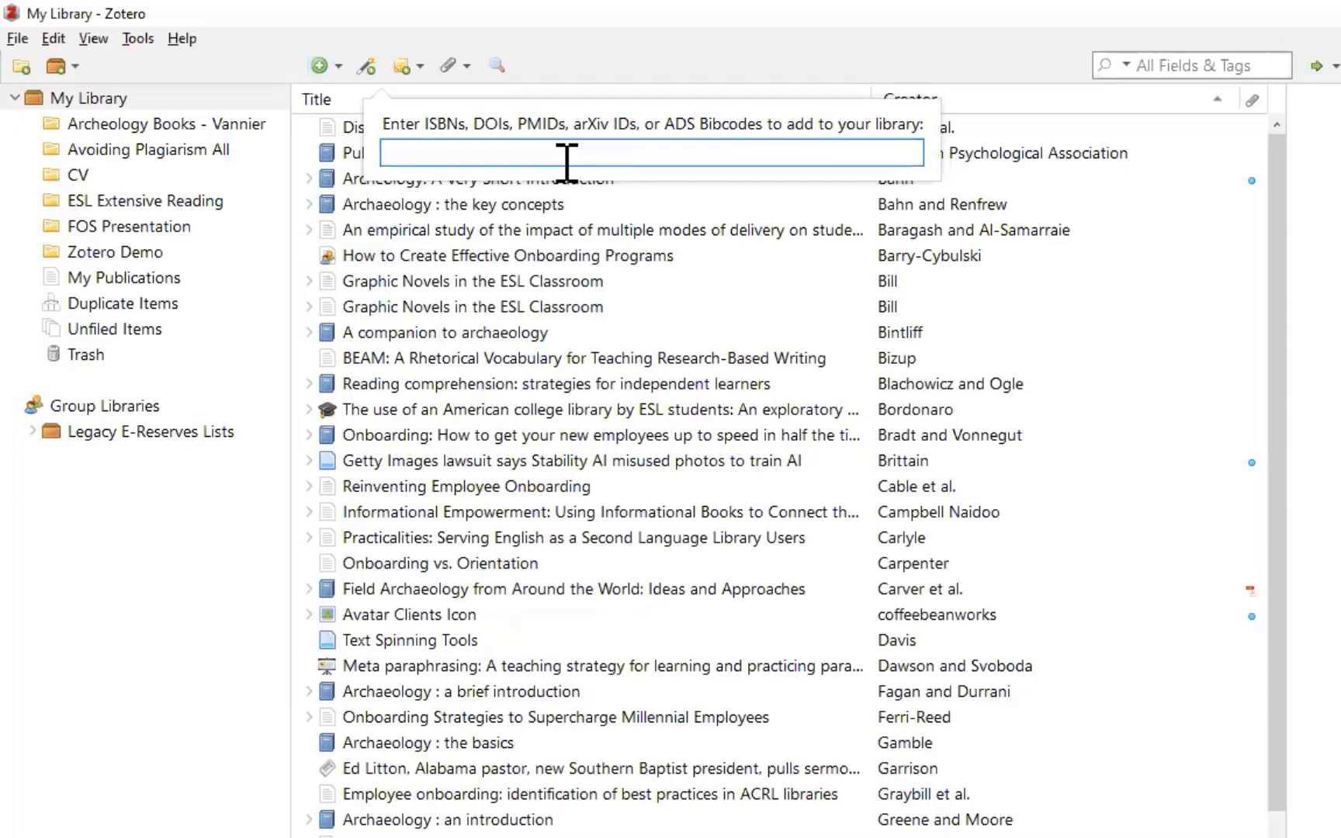
left_click(415, 68)
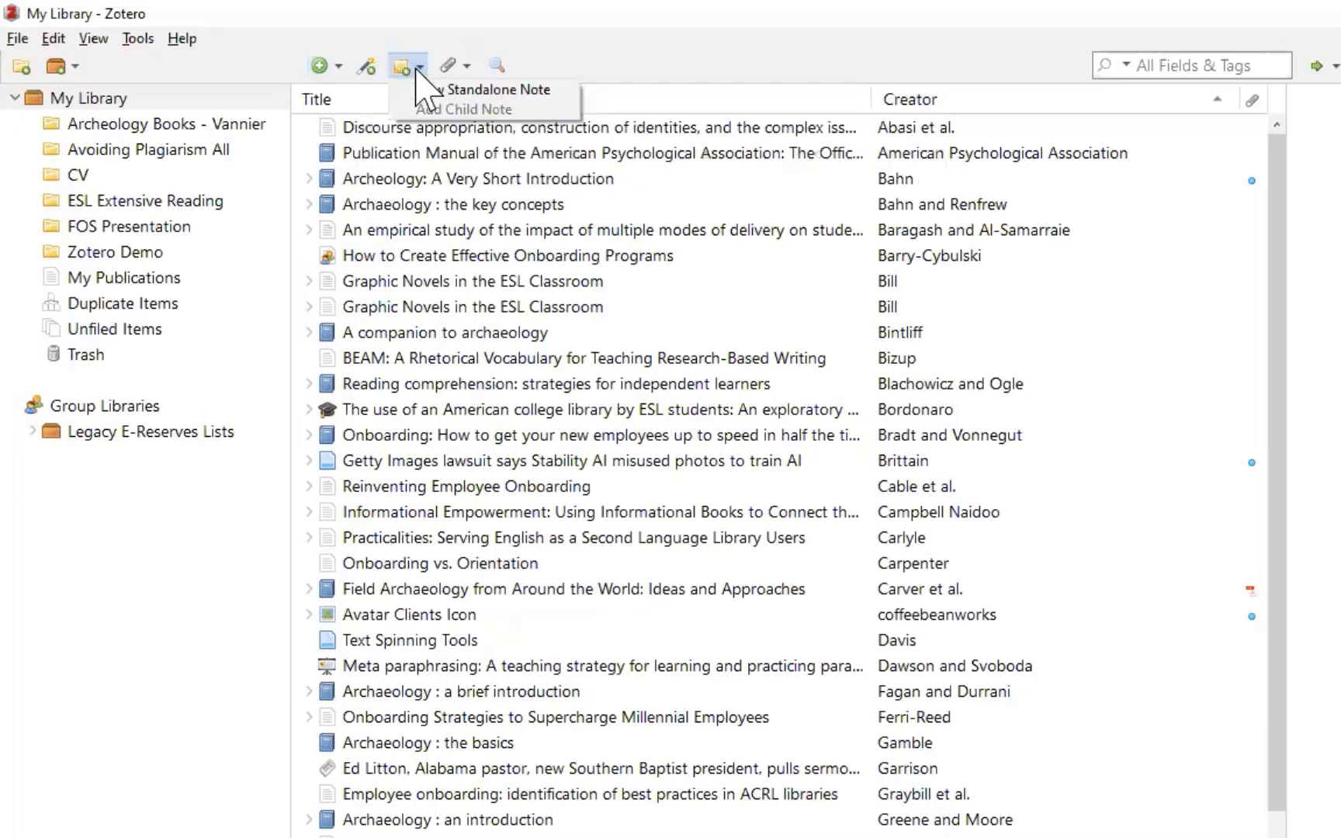
left_click(465, 72)
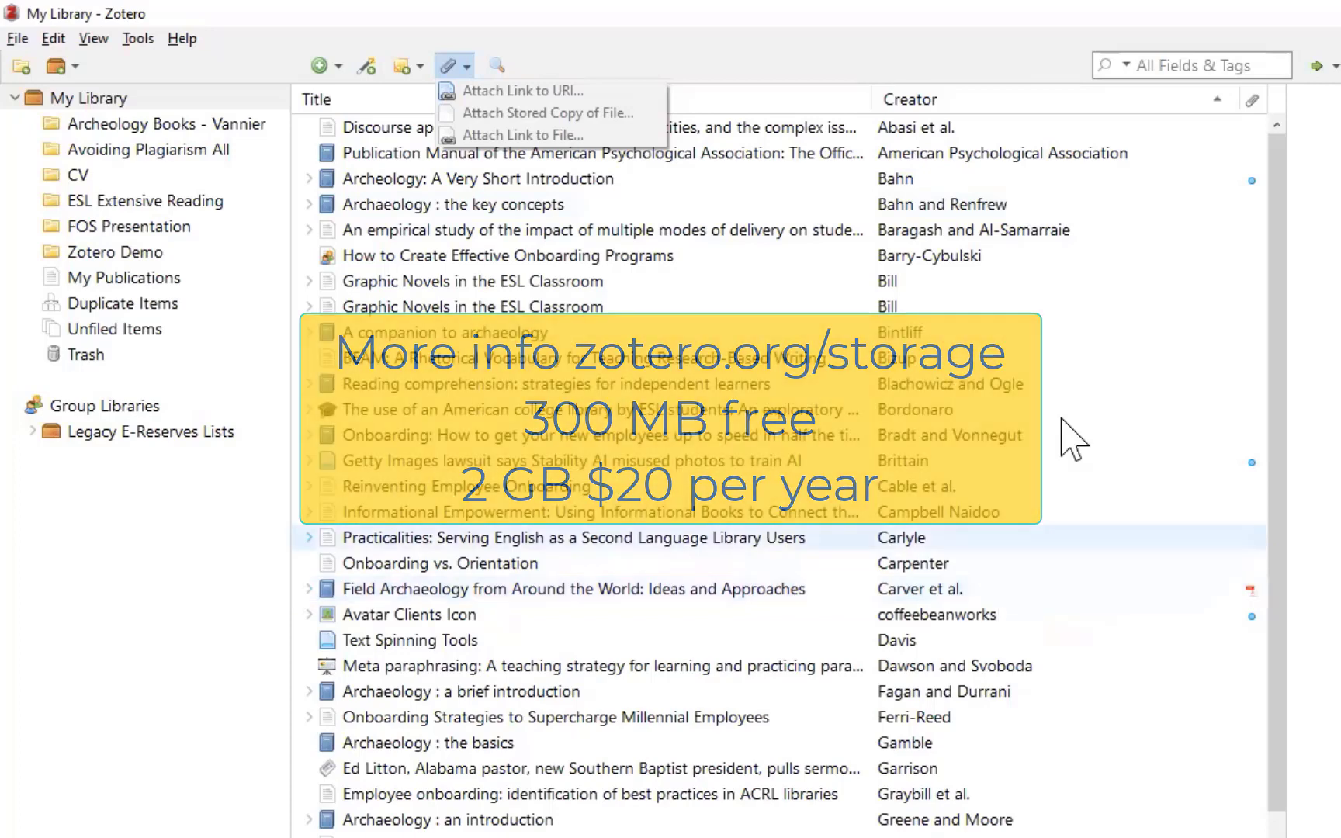
left_click(845, 59)
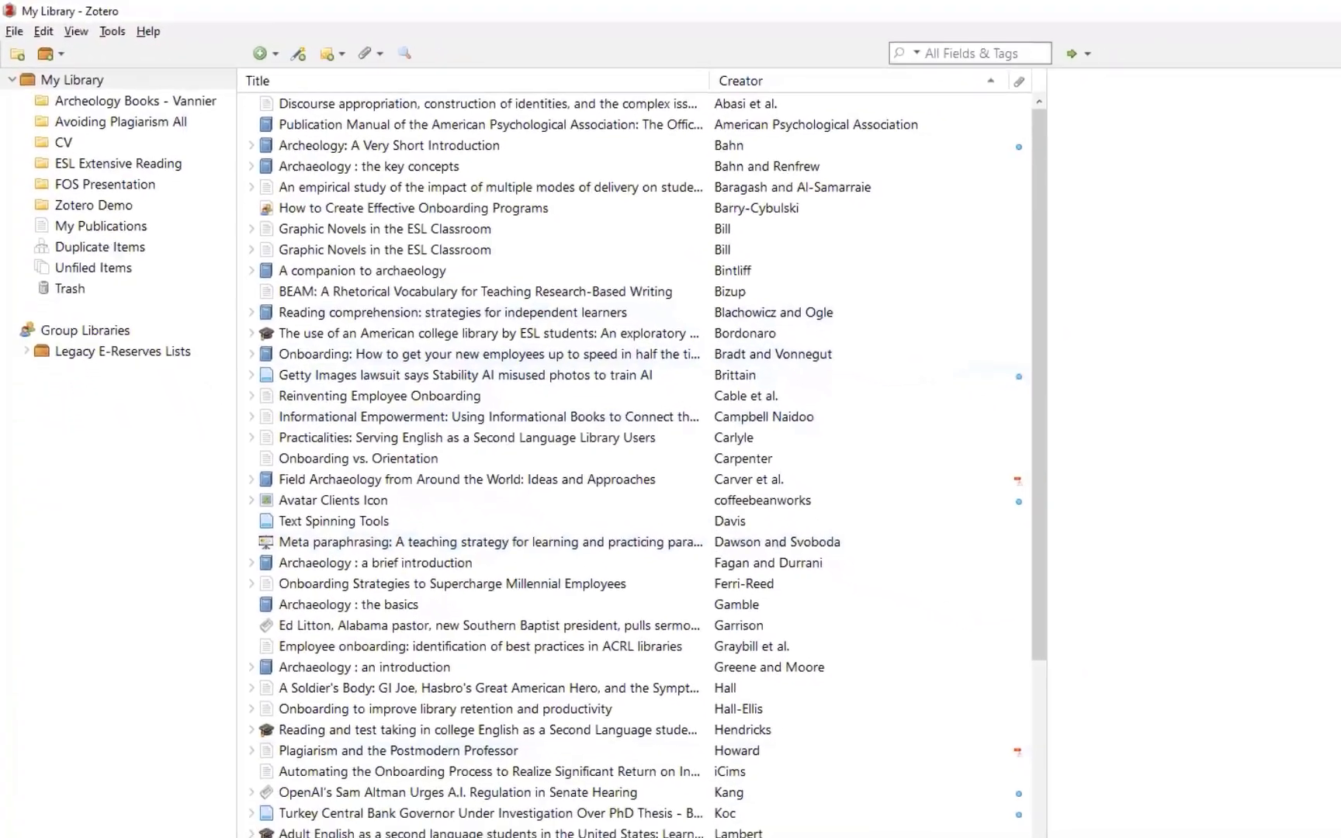
Step: Bring up the EBSCO library anxiety article record in the browser
mouse_move(266, 829)
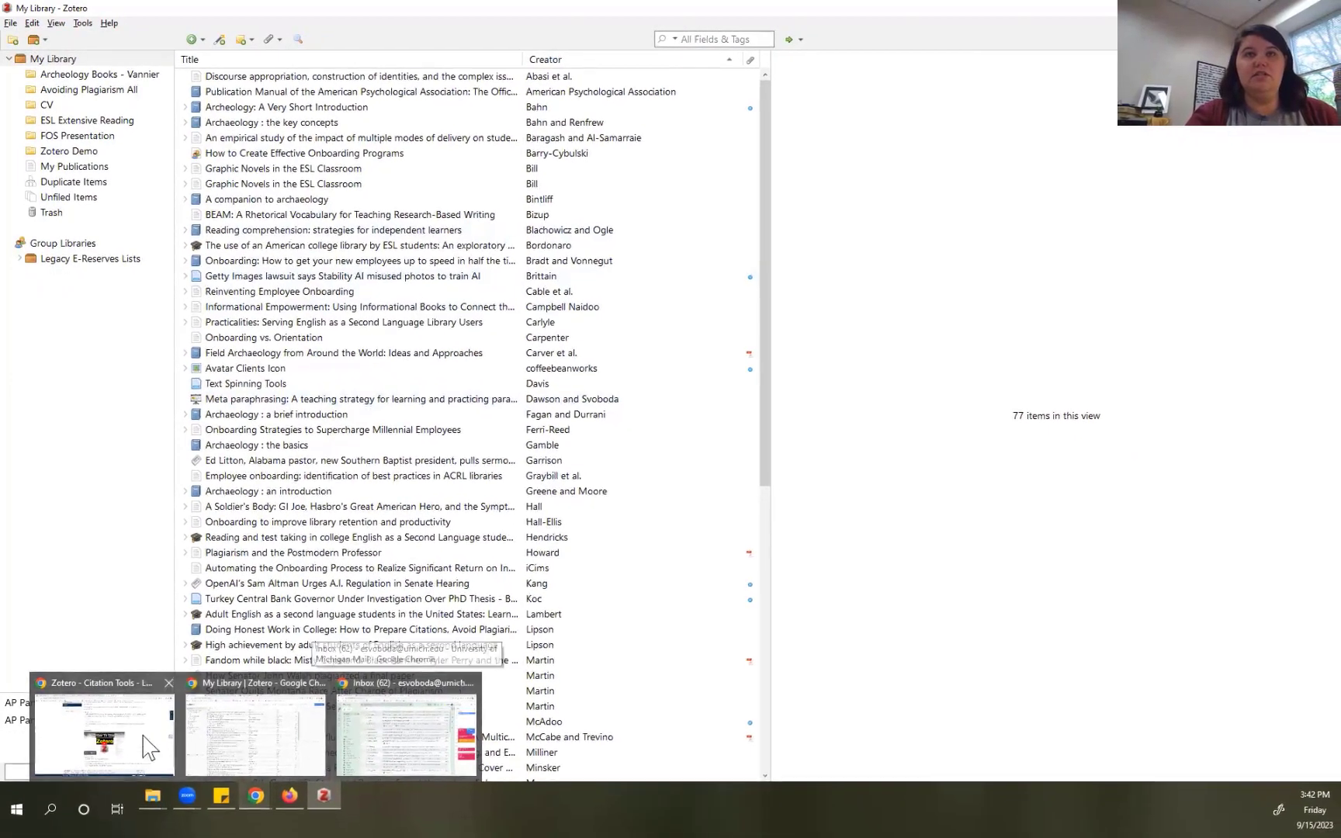
left_click(144, 748)
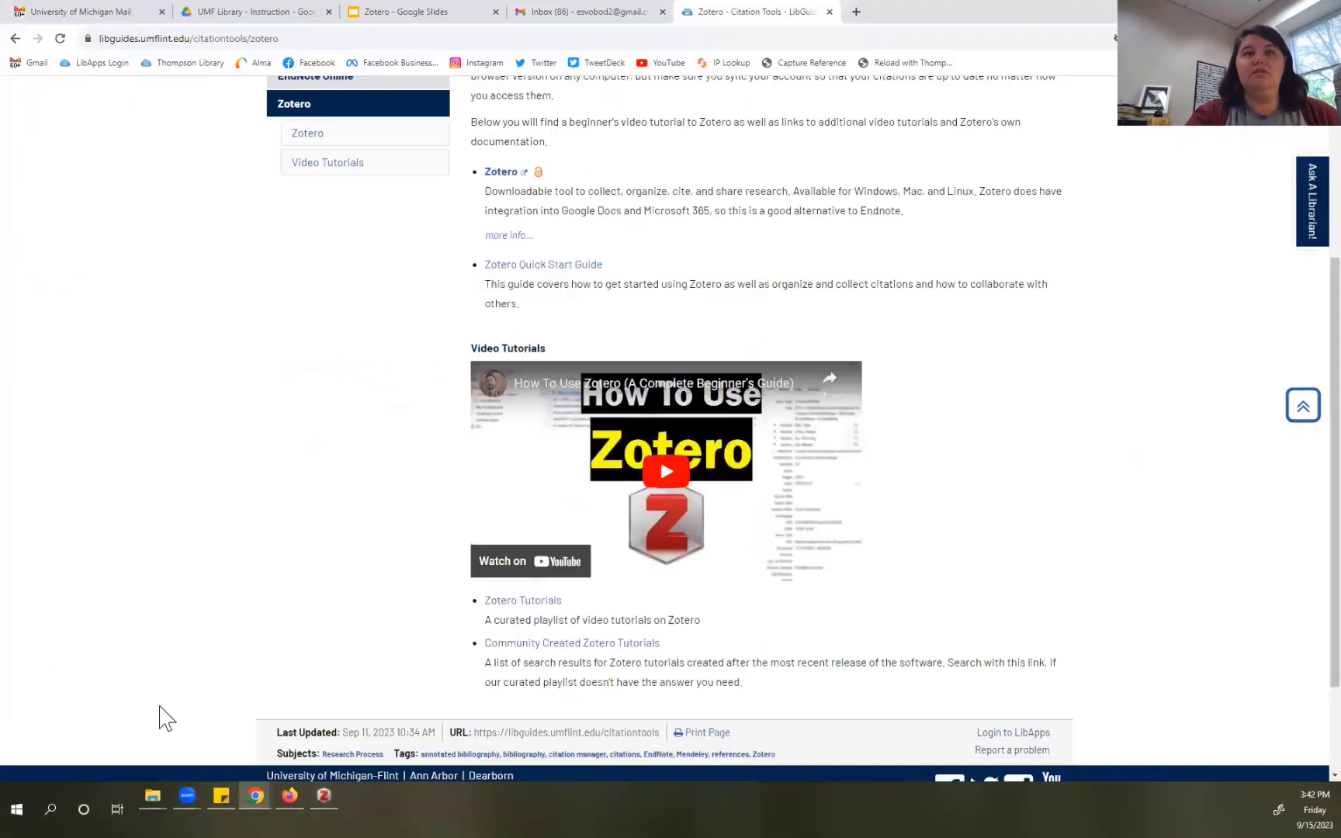
mouse_move(255, 792)
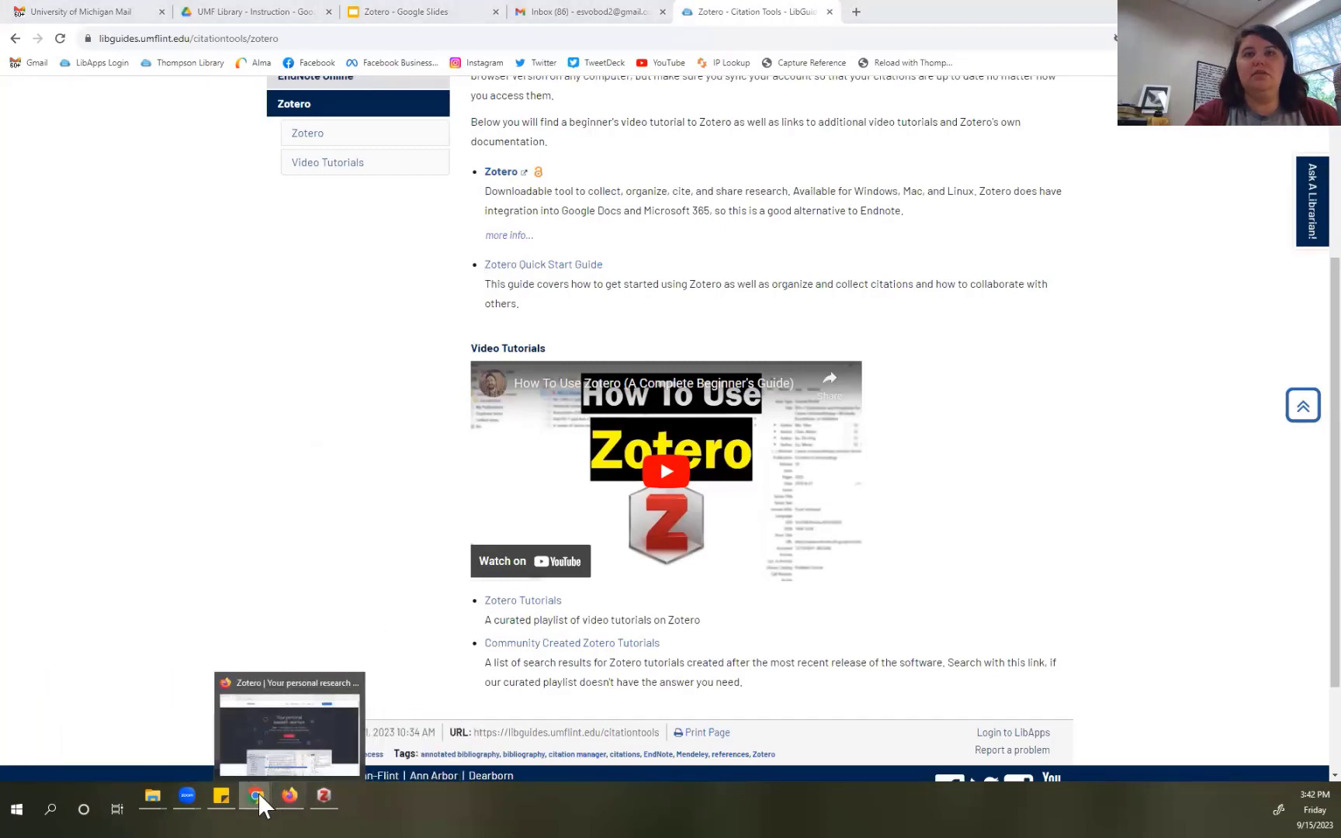
left_click(247, 741)
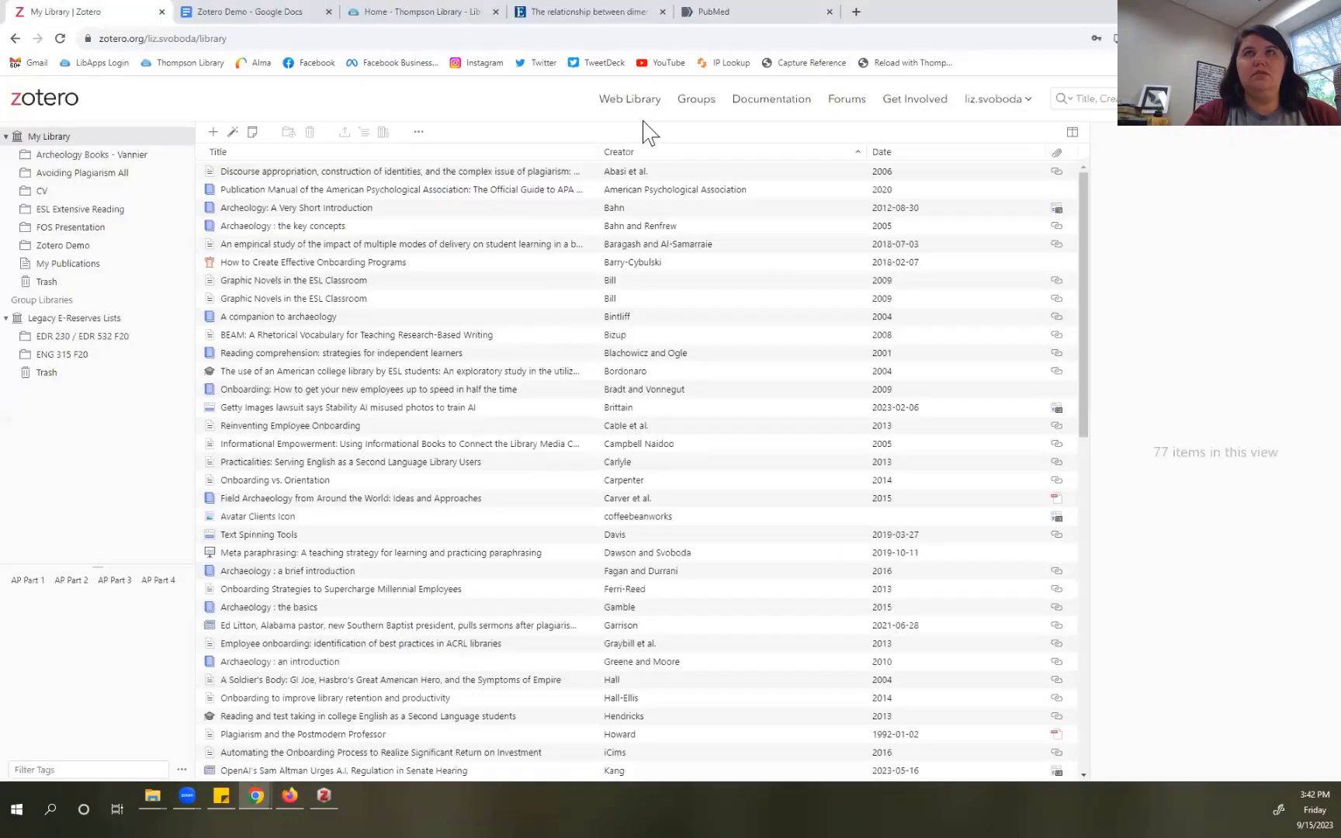
left_click(586, 12)
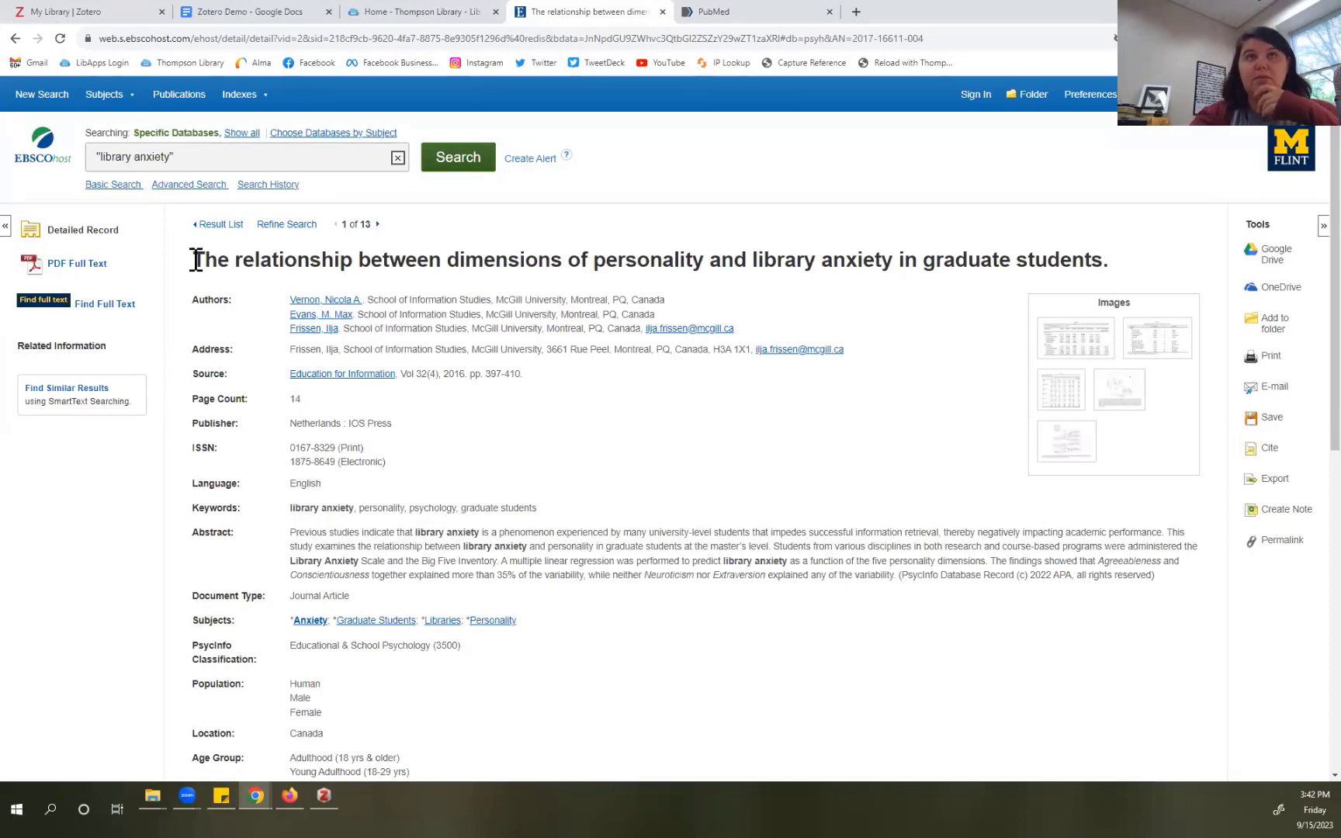
Step: Copy the article's full title and bring the Zotero desktop library to the front
left_click_drag(194, 261, 1117, 271)
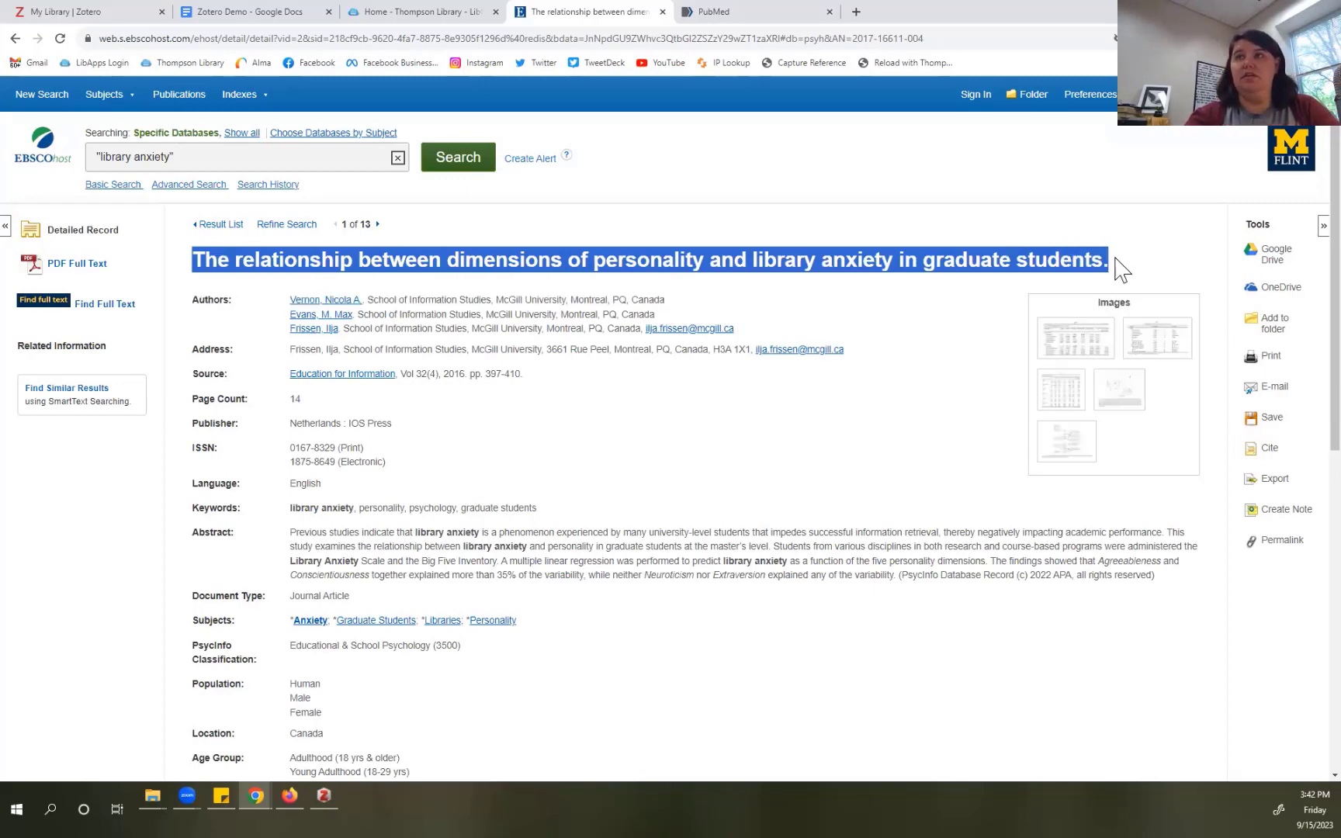
right_click(1015, 272)
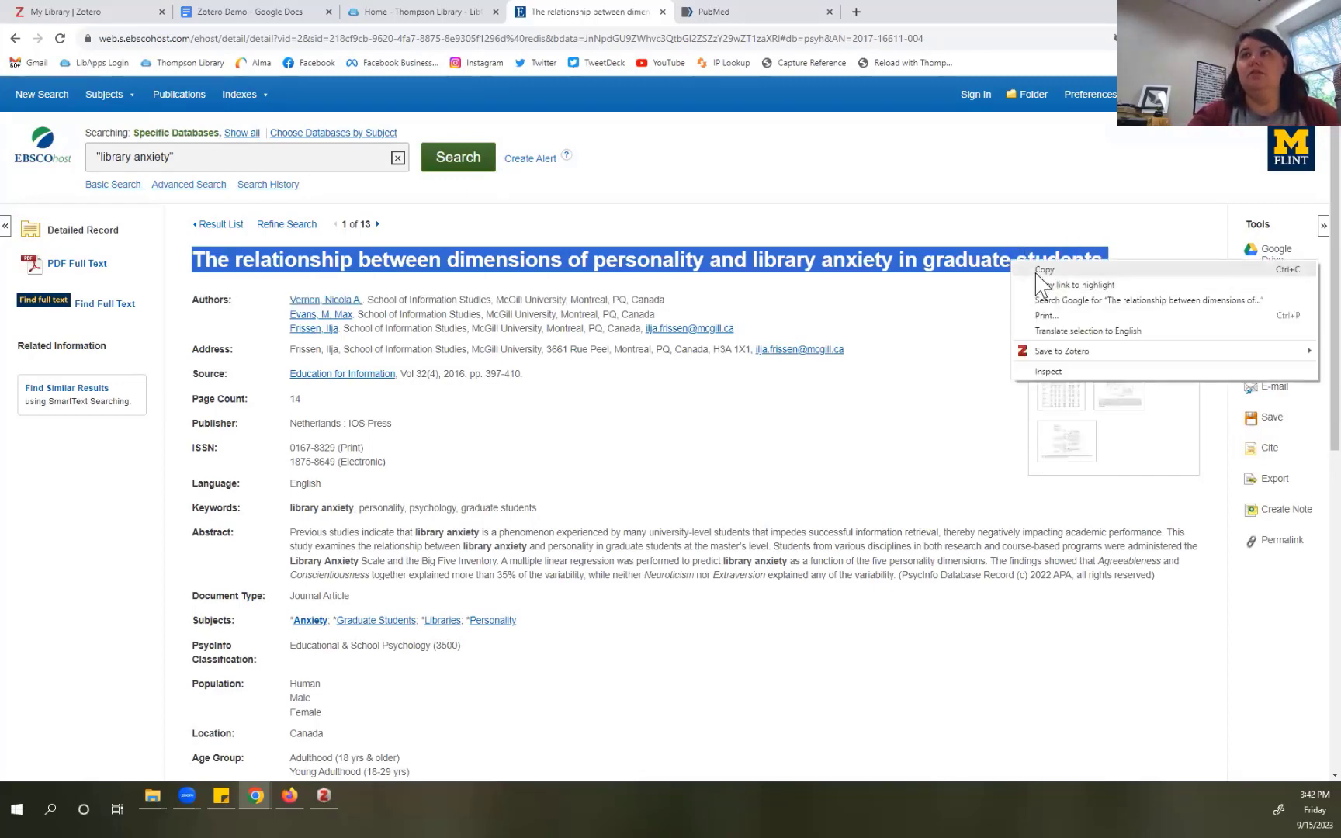
left_click(1040, 278)
left_click(323, 799)
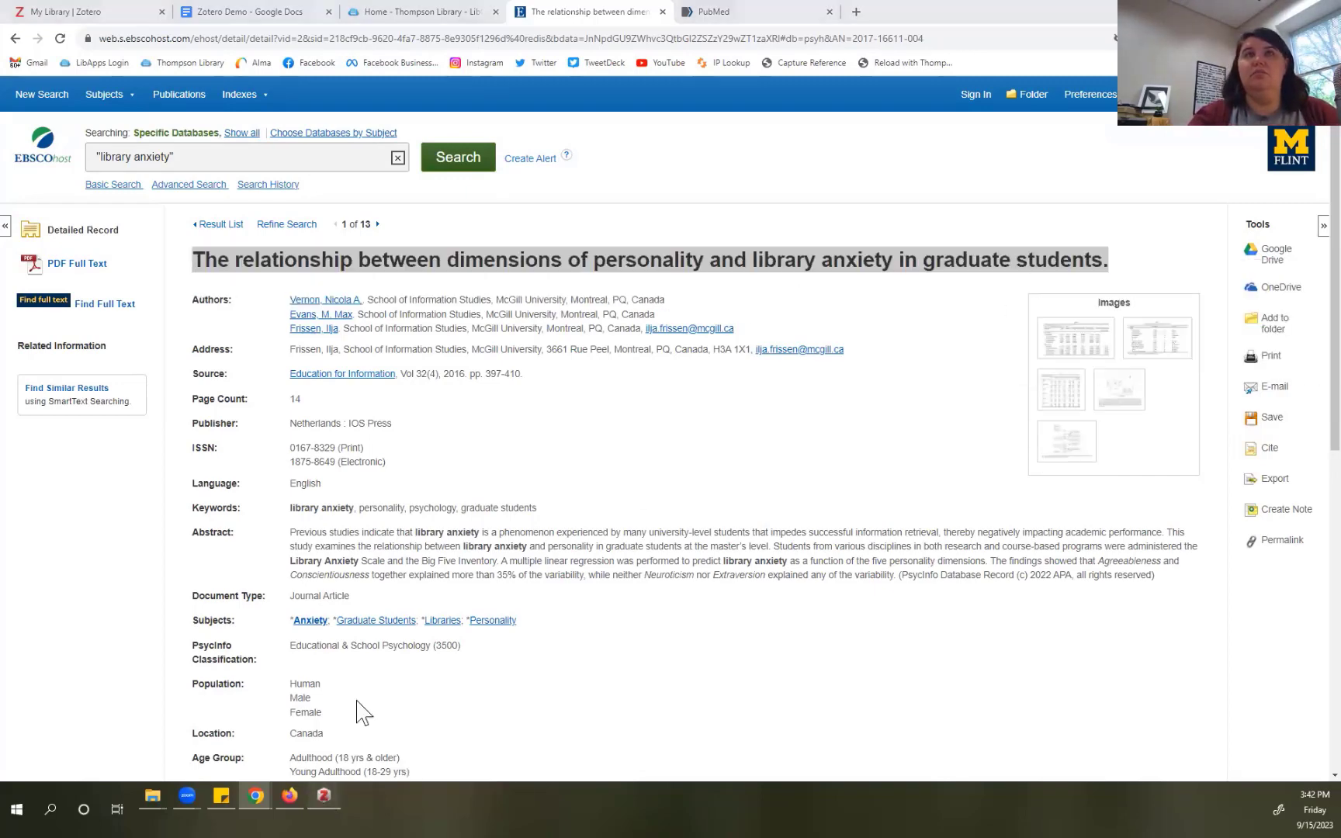
left_click(198, 40)
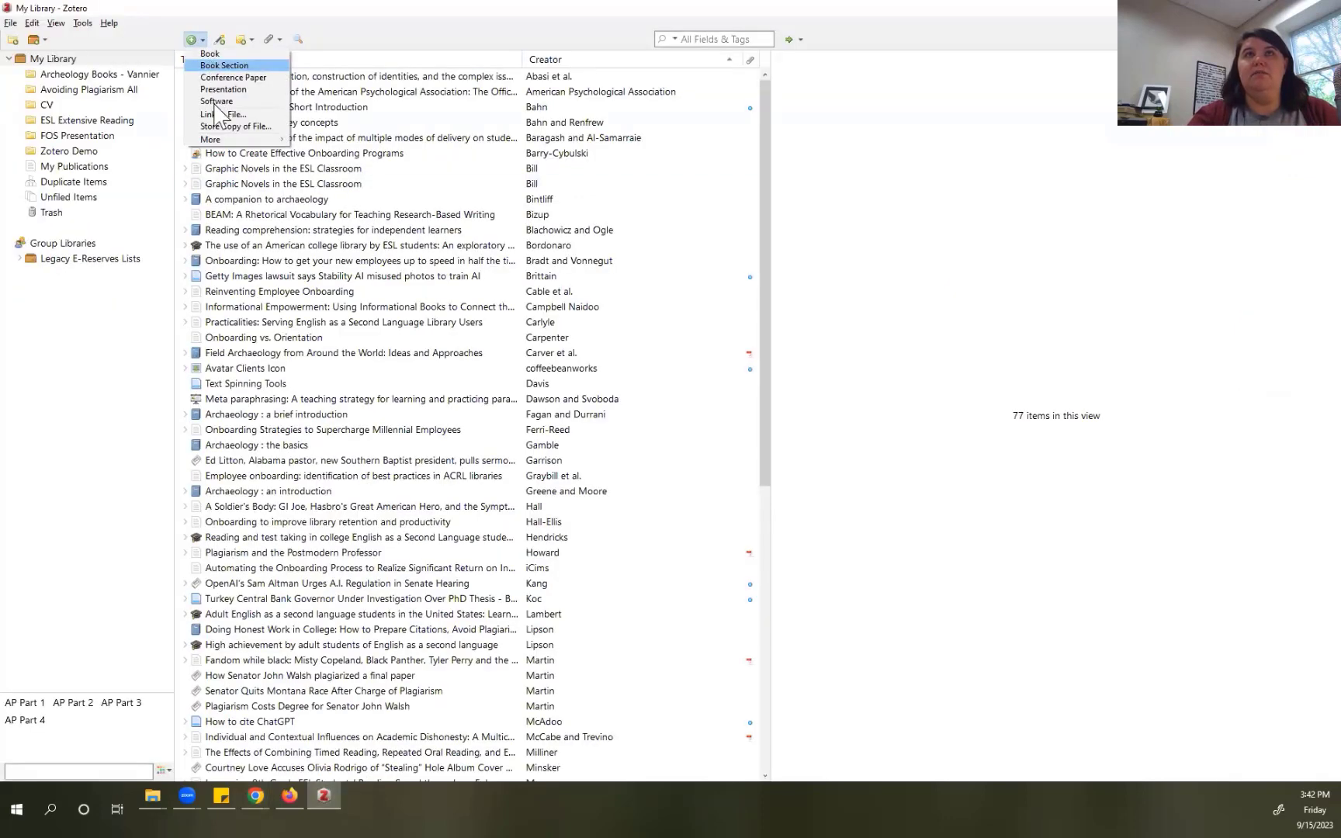
Step: Create a new Journal Article item in Zotero with the copied library anxiety title
mouse_move(218, 139)
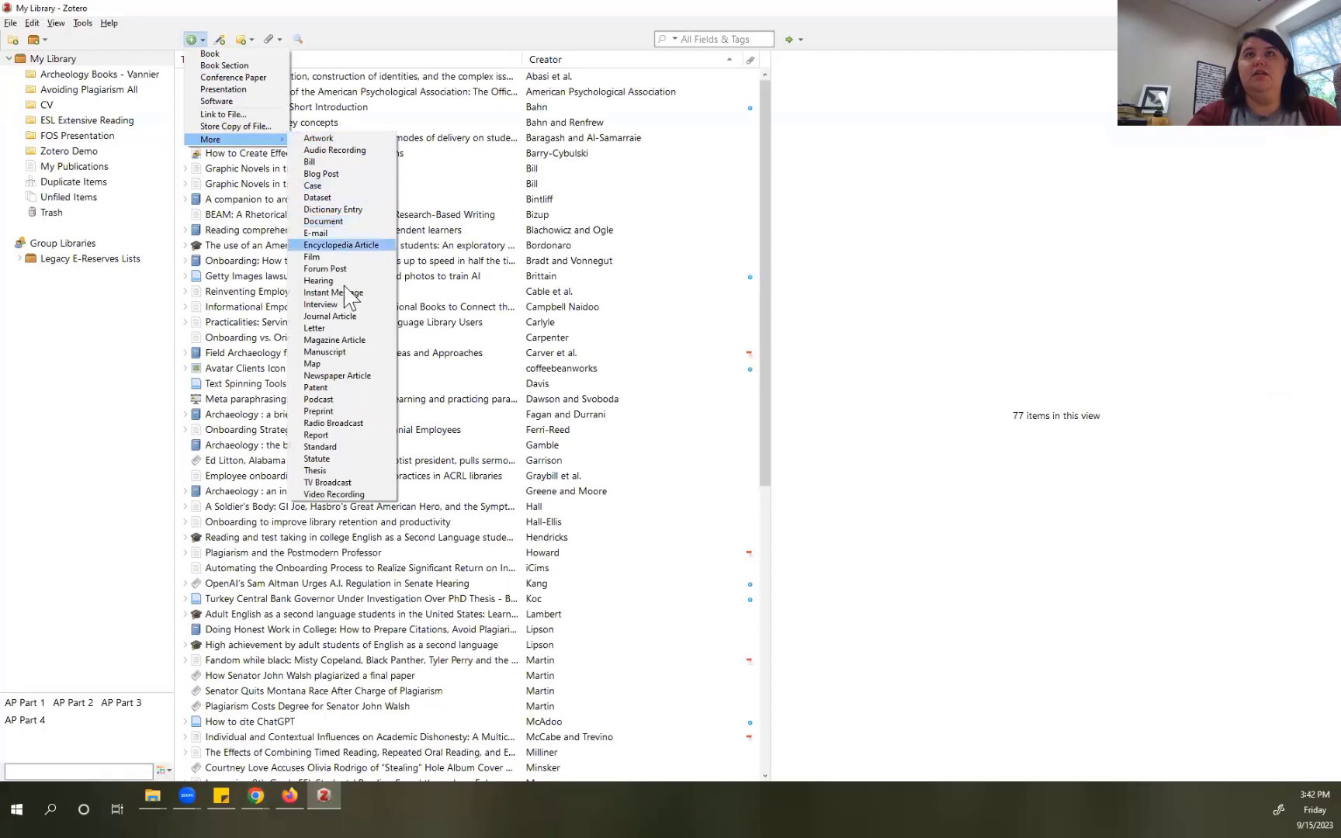
left_click(349, 317)
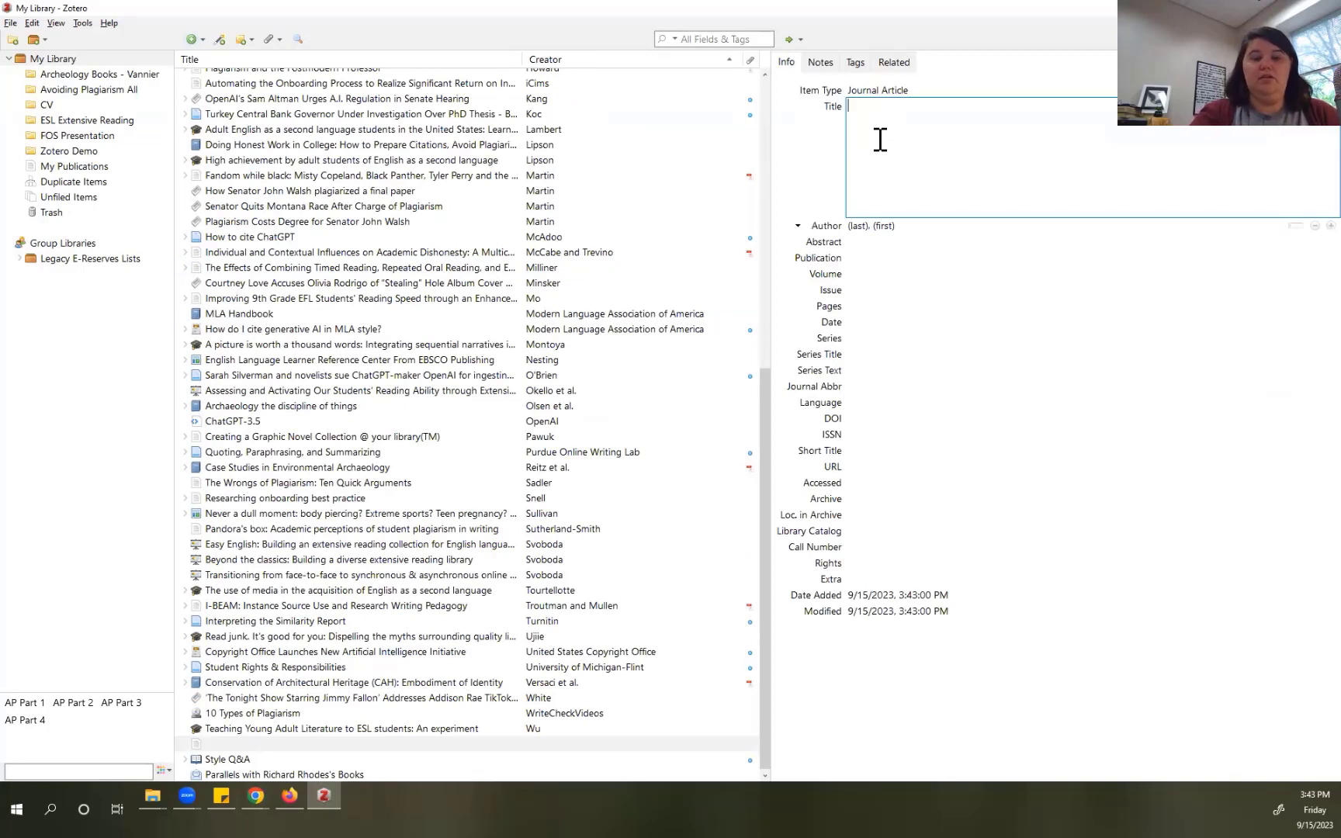
right_click(880, 140)
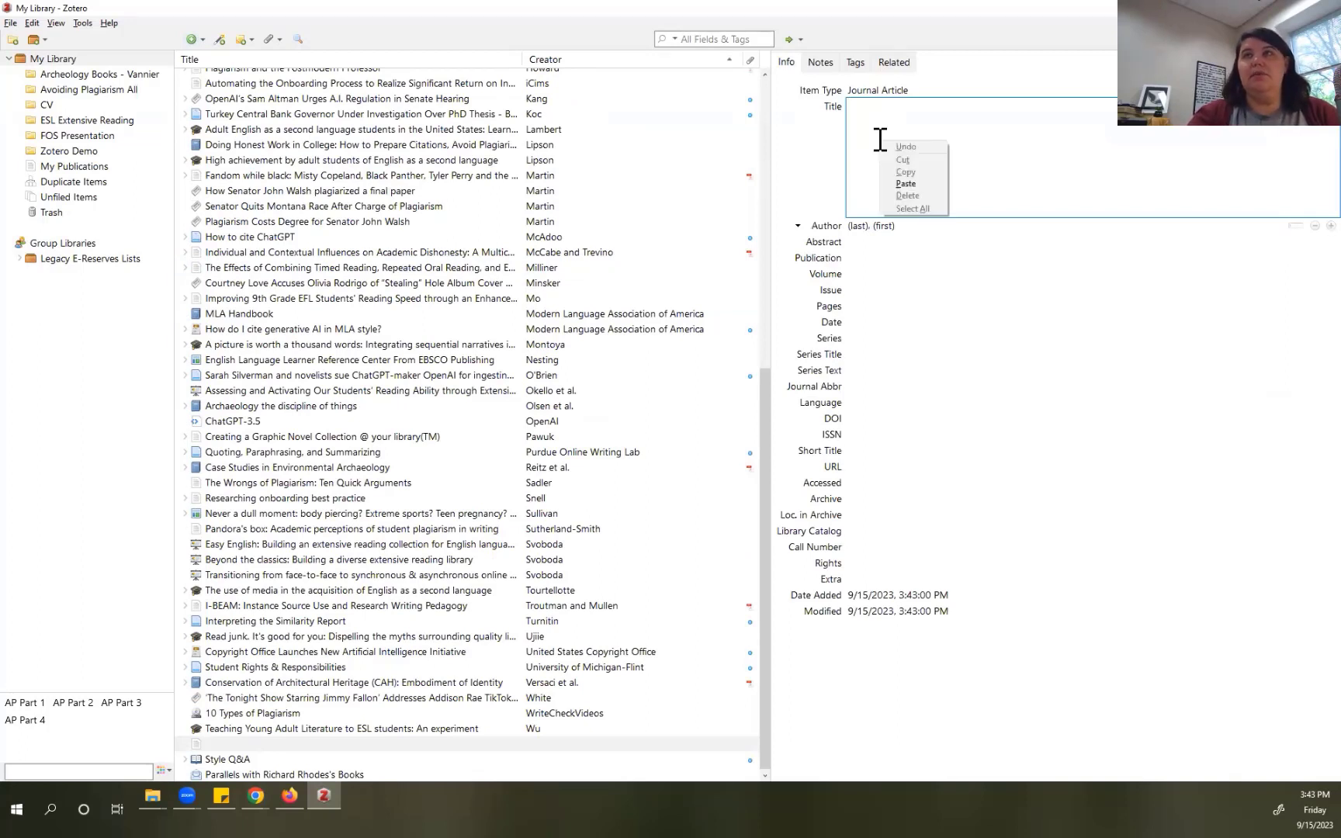
left_click(901, 184)
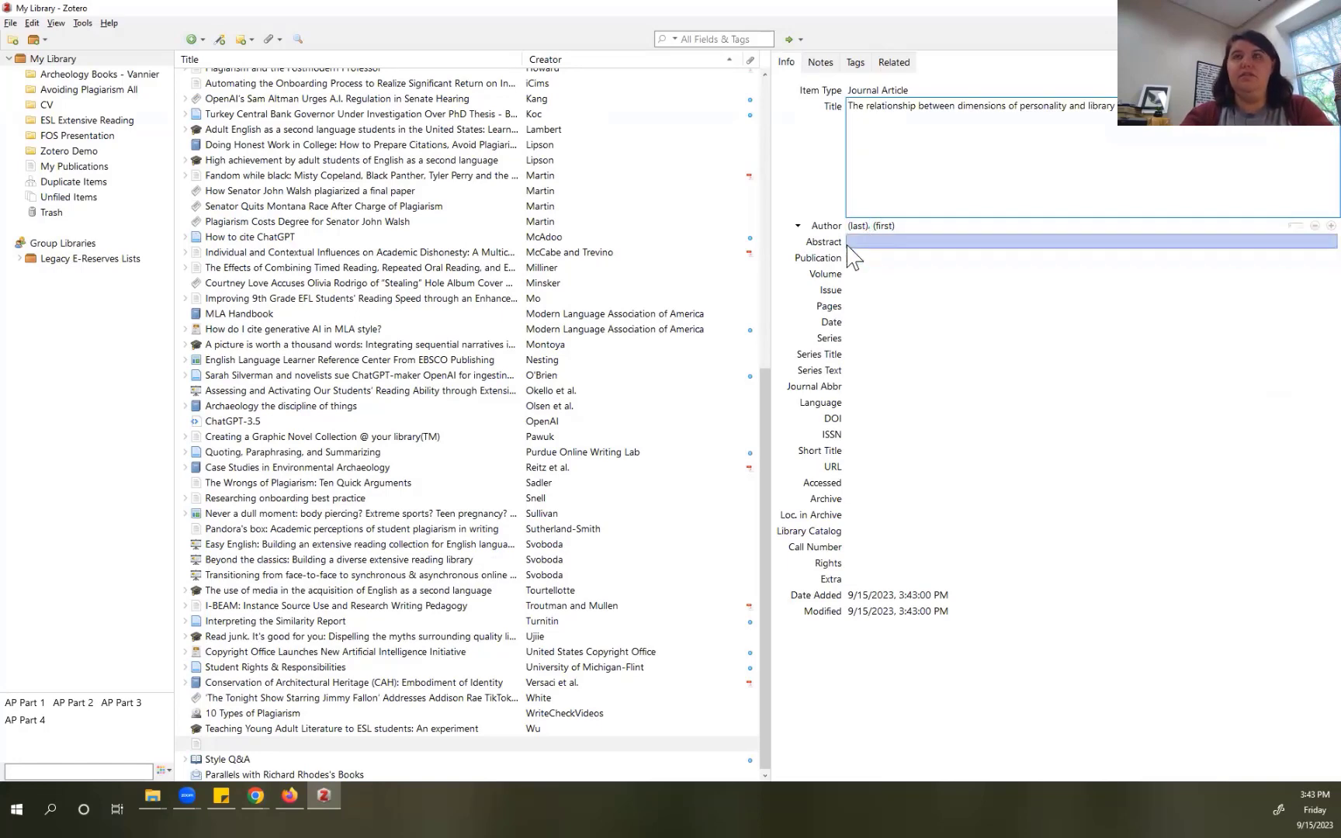
Step: Fill in Publication as 'Education for Information' from the EBSCO record, then return to the browser
key("alt+Tab")
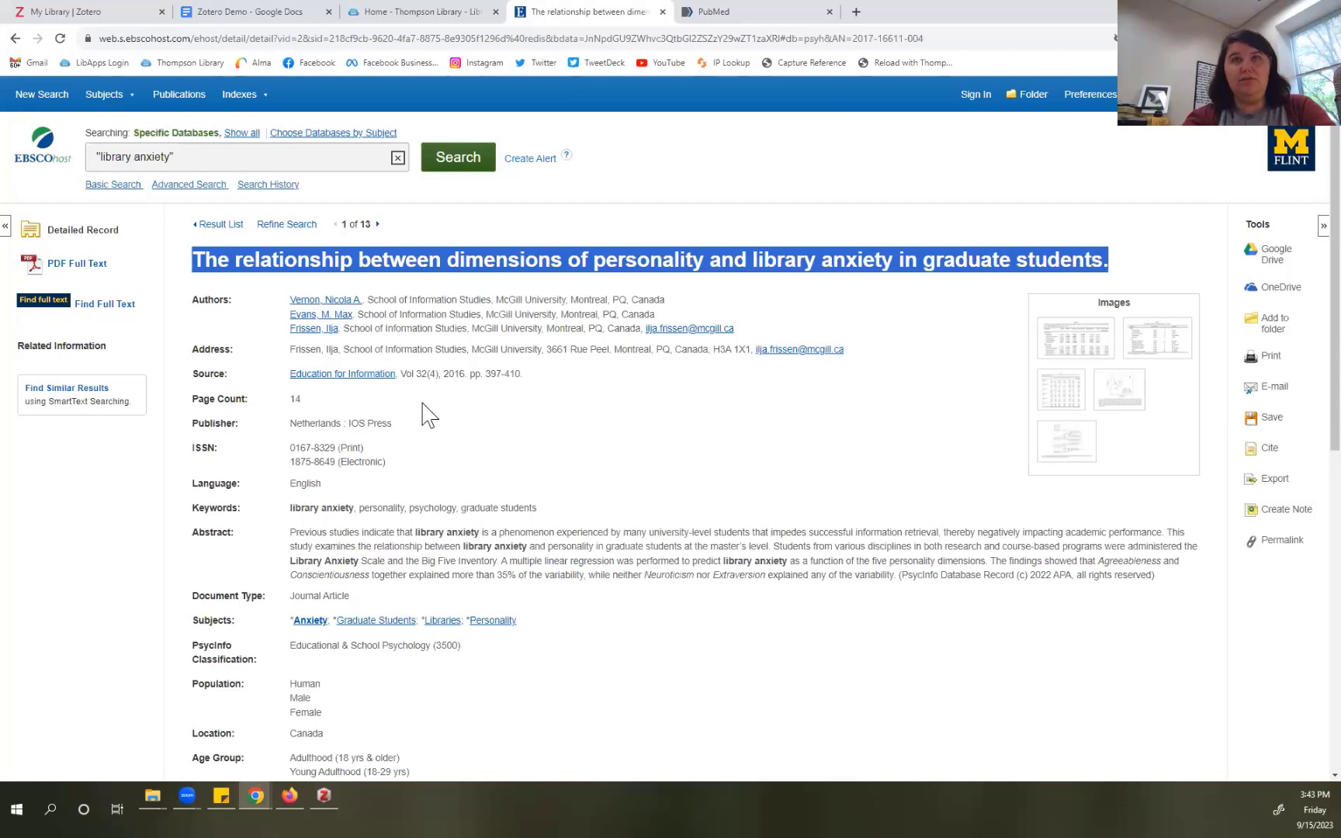
left_click_drag(286, 376, 400, 376)
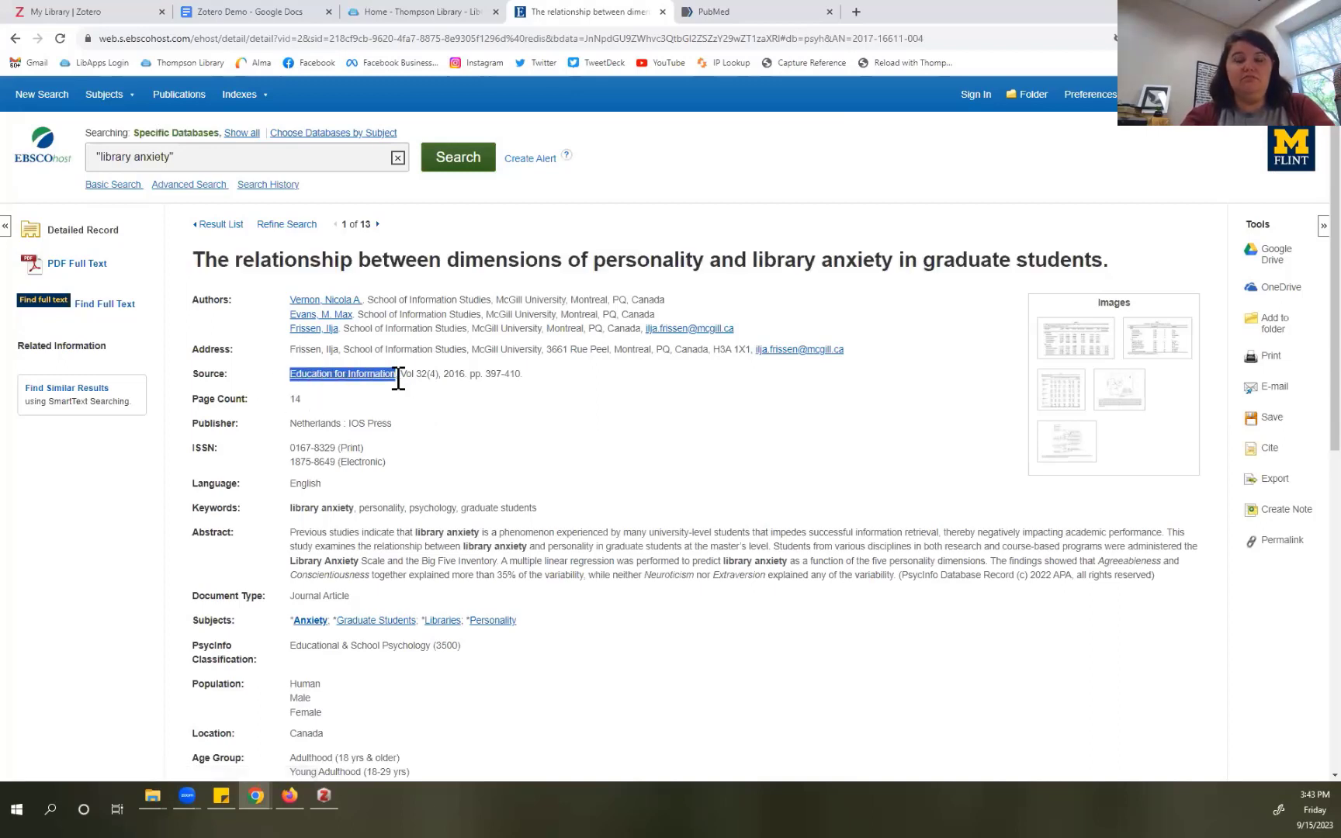
key("alt+Tab")
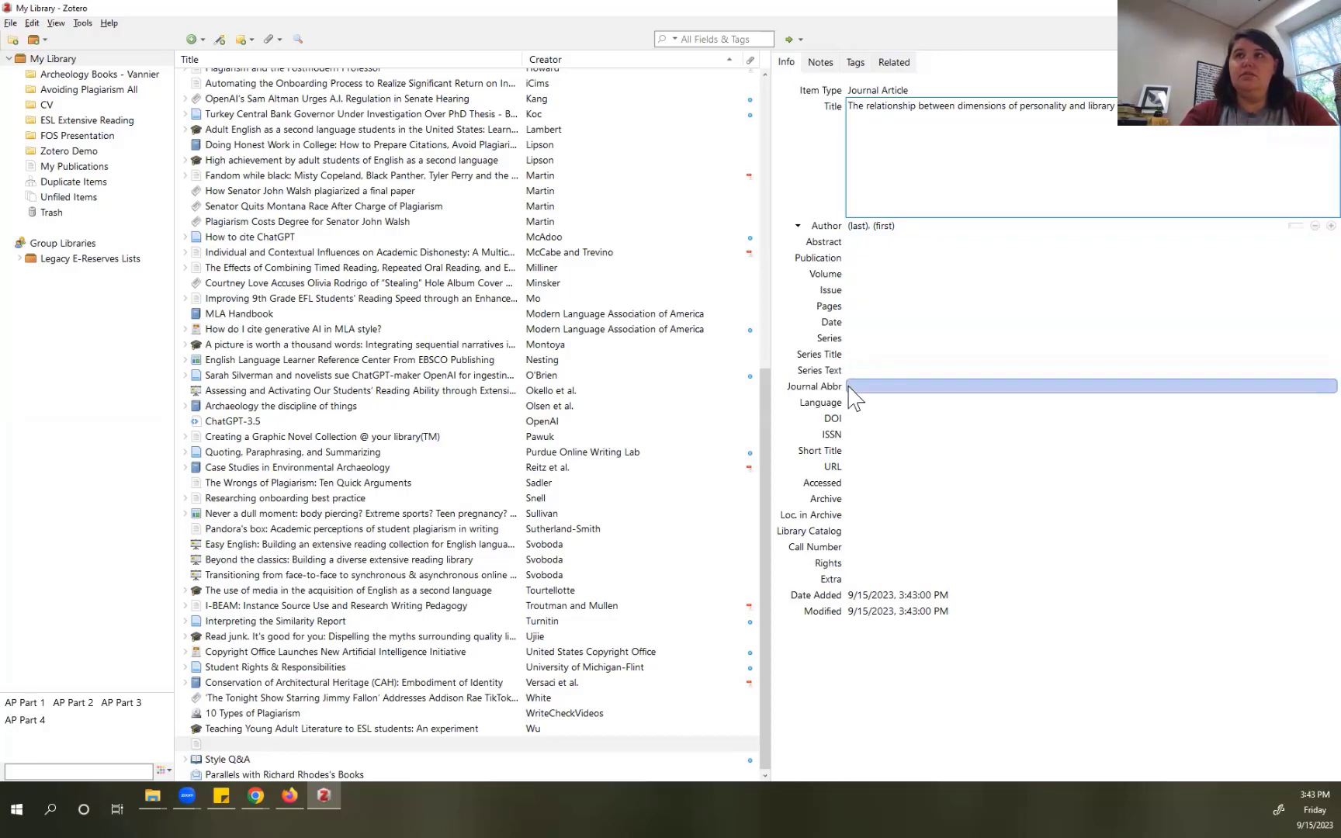
left_click(854, 258)
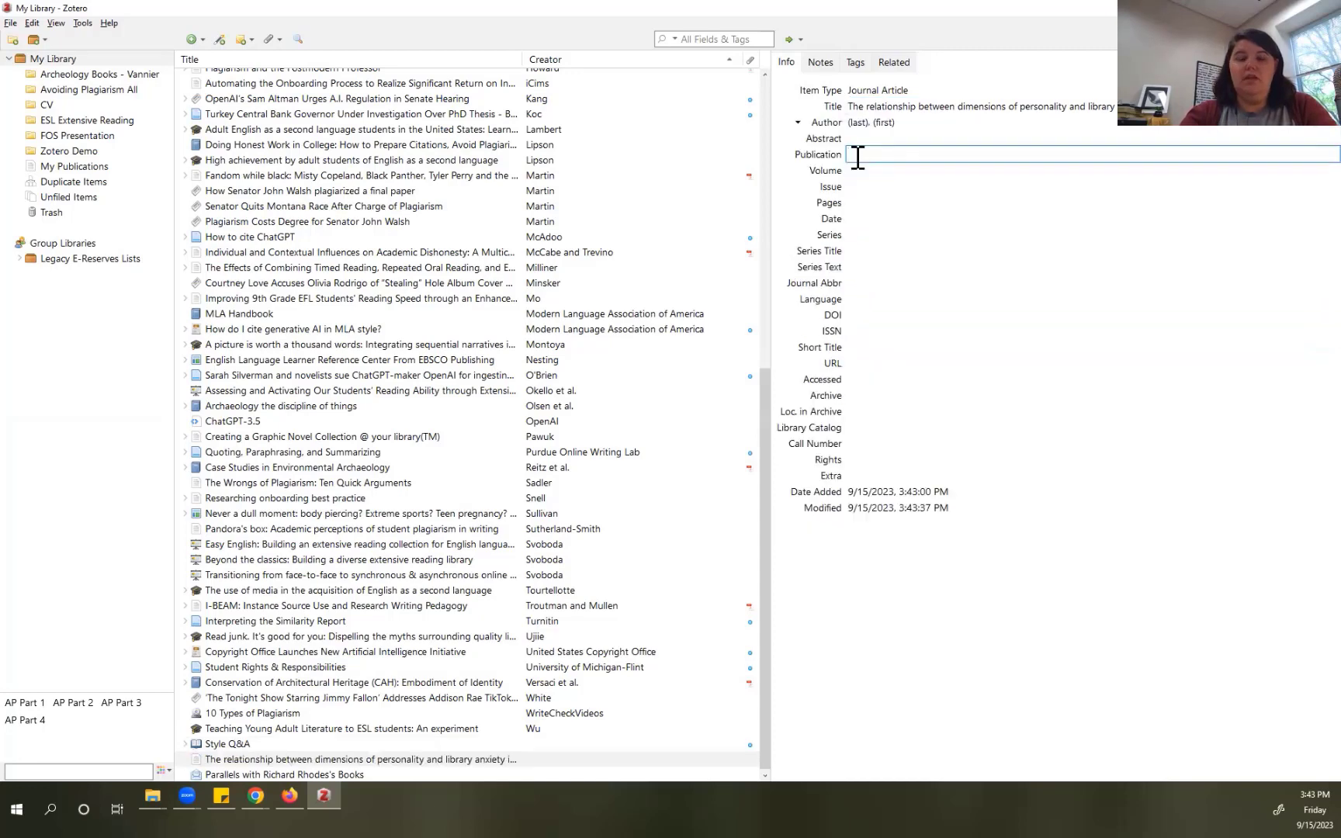
key("ctrl+v")
left_click(918, 187)
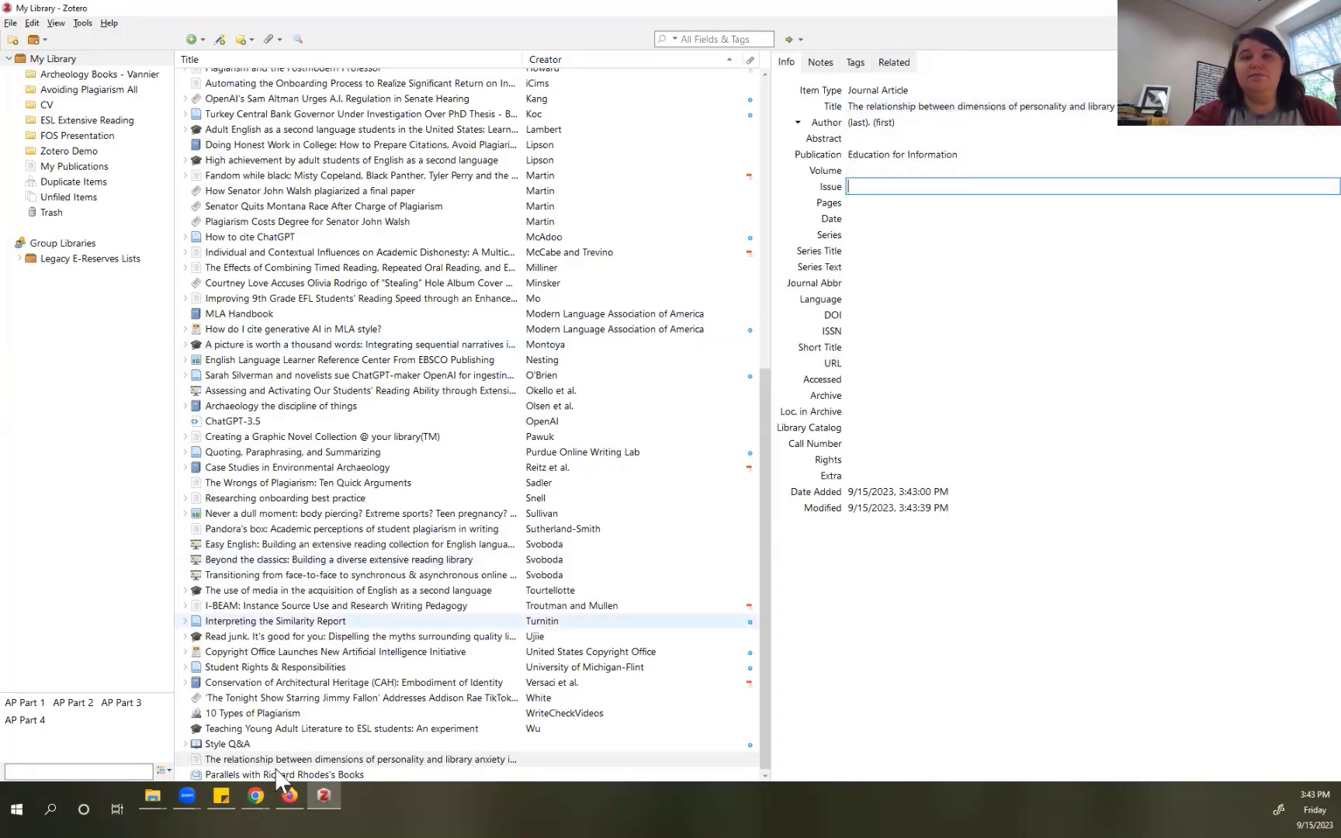
mouse_move(250, 803)
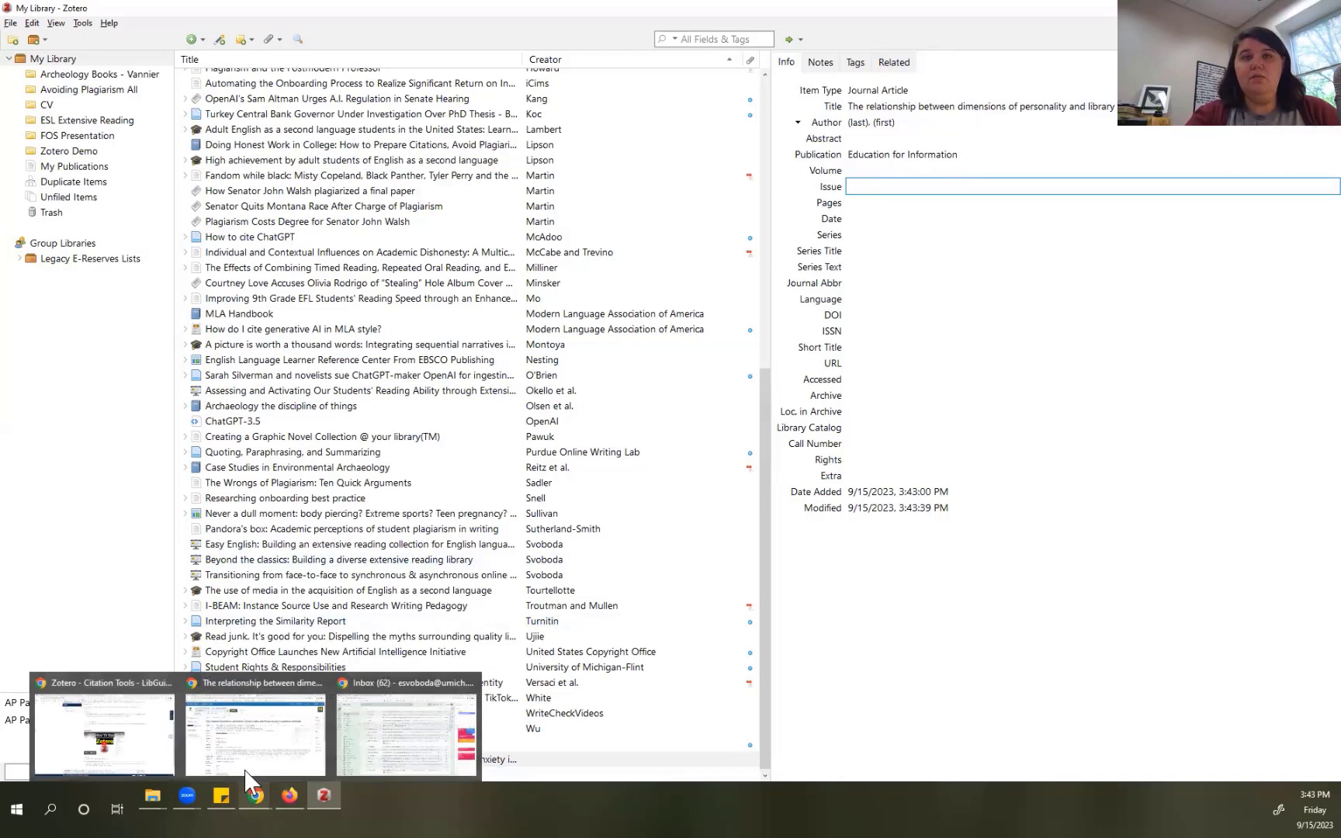
left_click(262, 730)
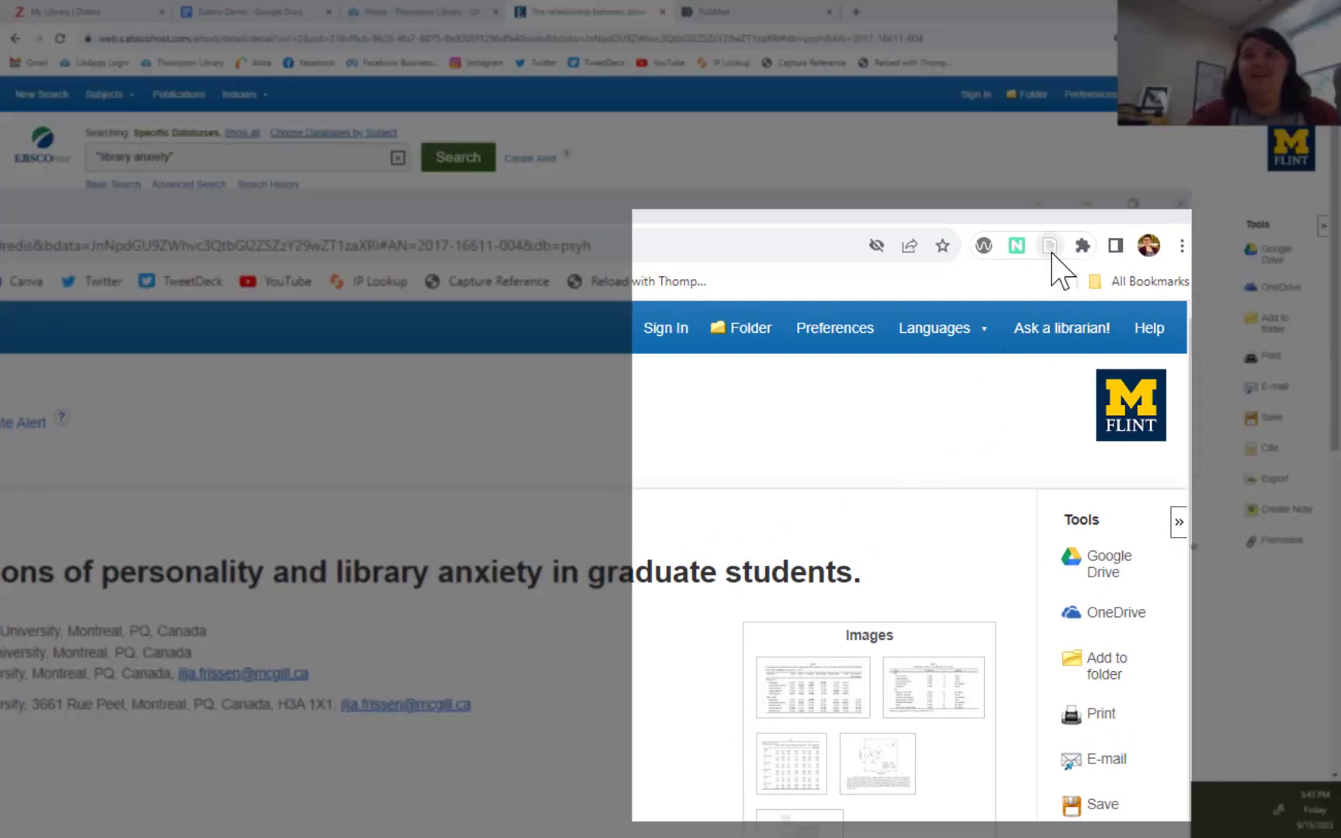
Step: Save the article with Zotero Connector into the My Library > Zotero Demo collection
left_click(1052, 250)
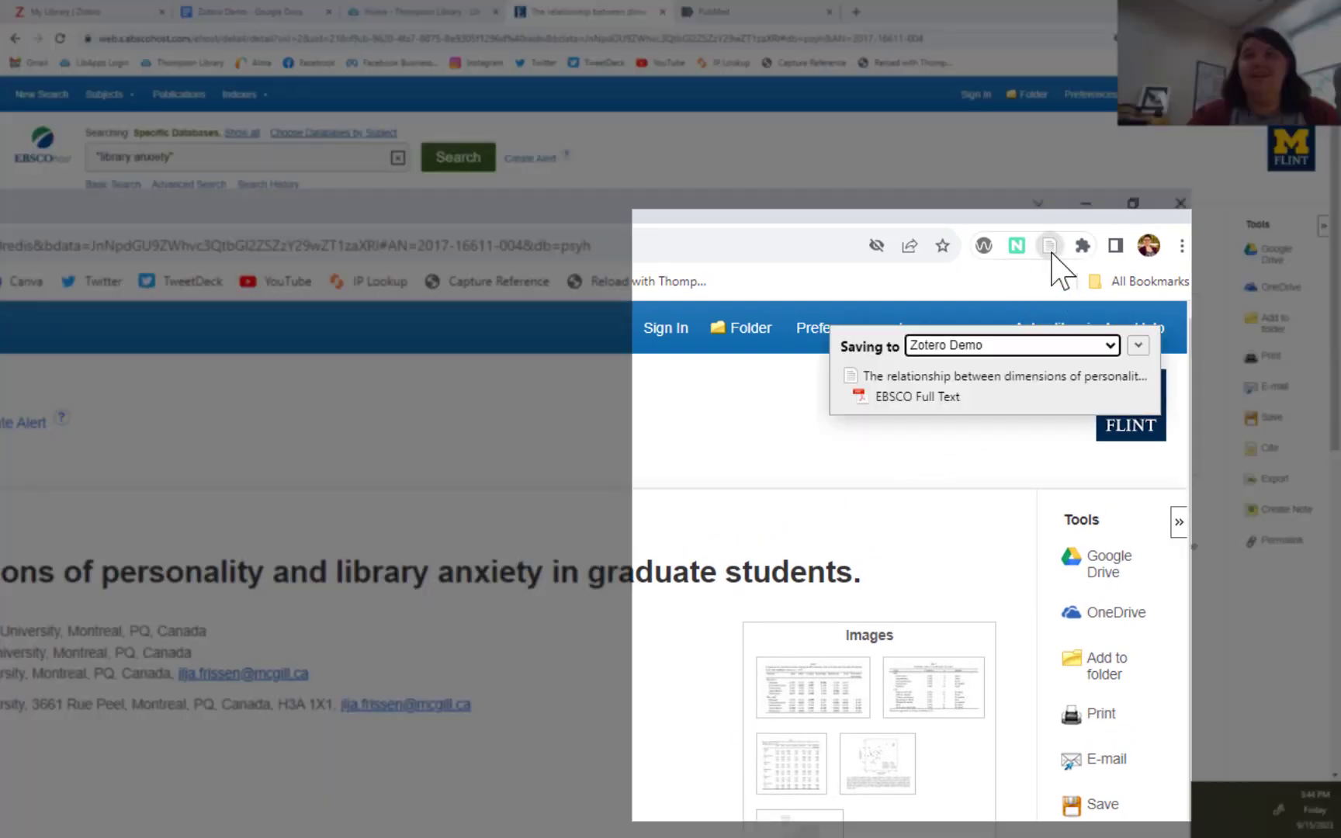
left_click(1011, 349)
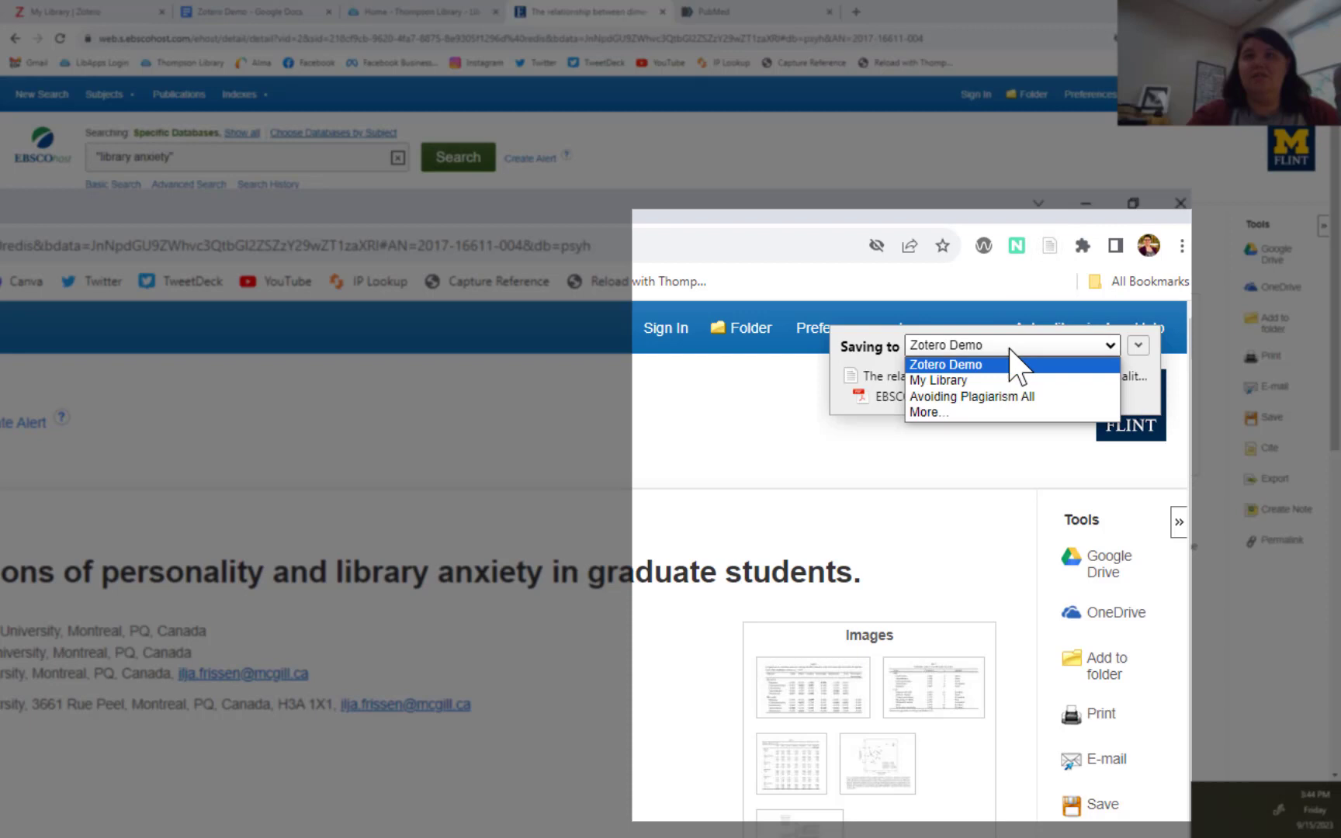
left_click(961, 413)
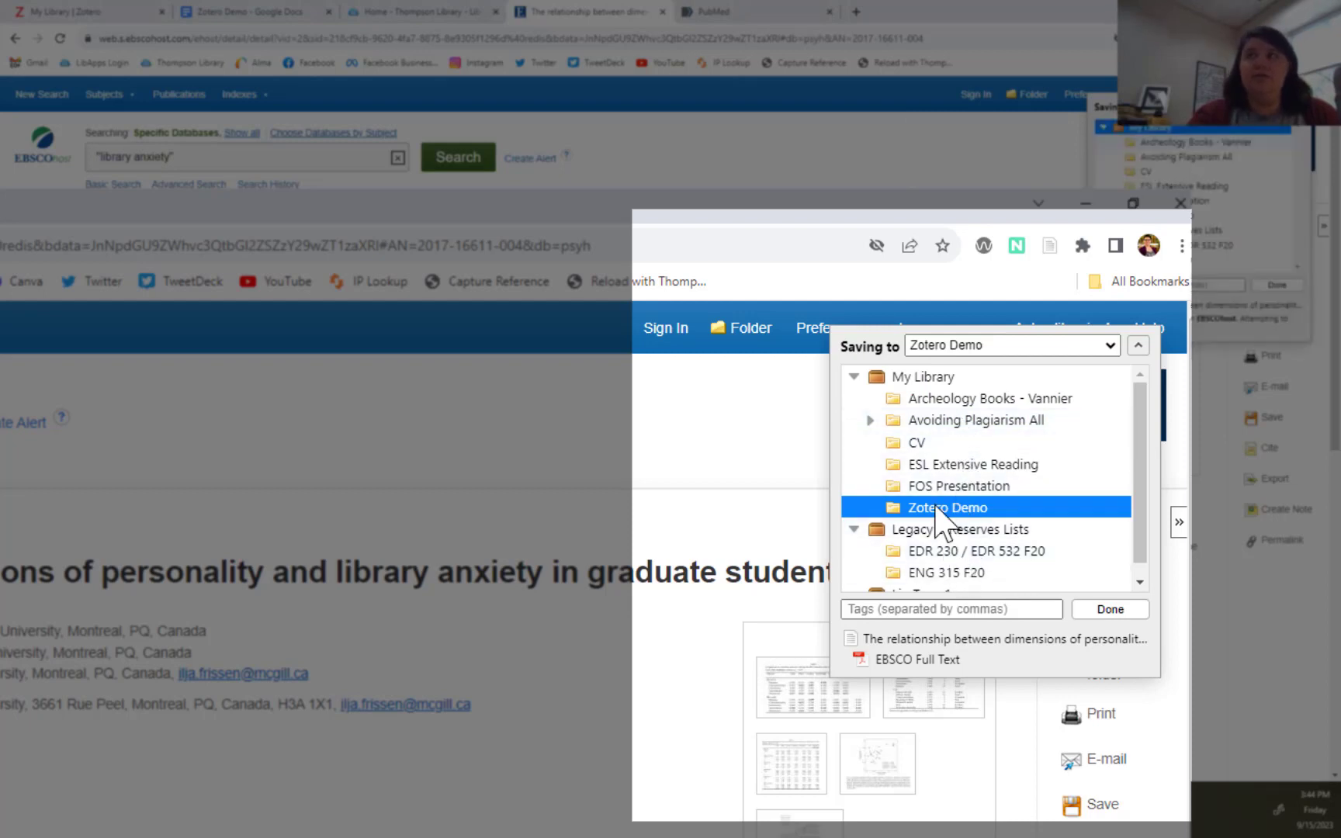
left_click(916, 378)
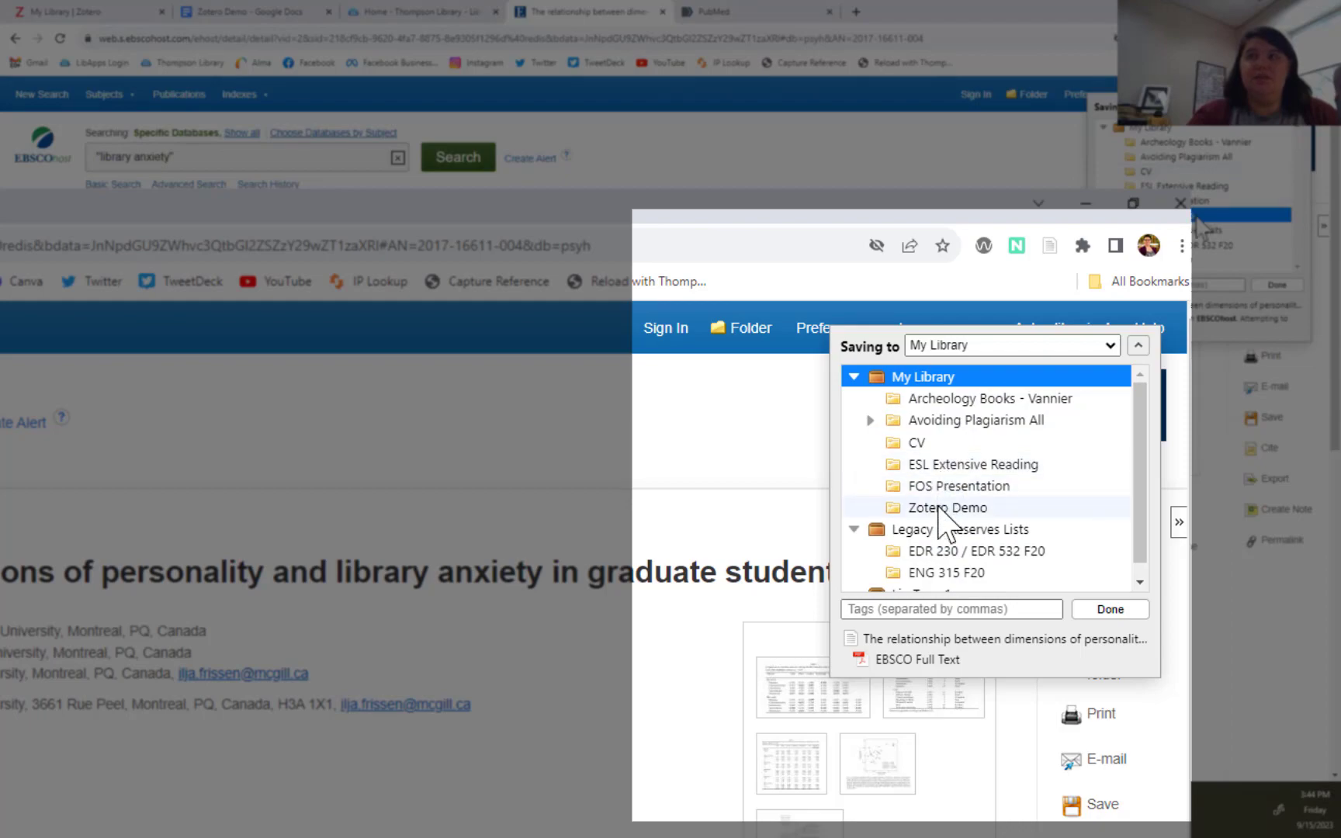
left_click(948, 507)
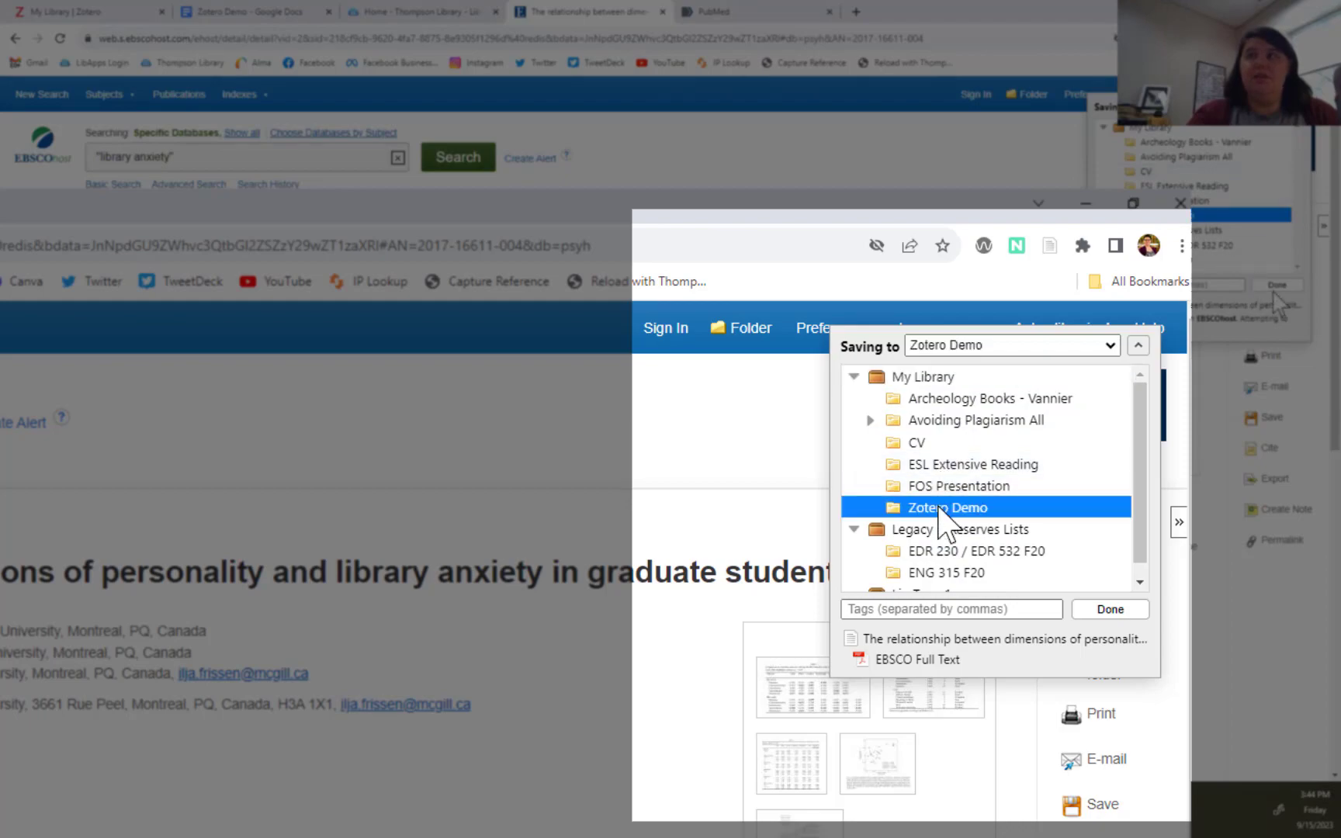
left_click(1110, 609)
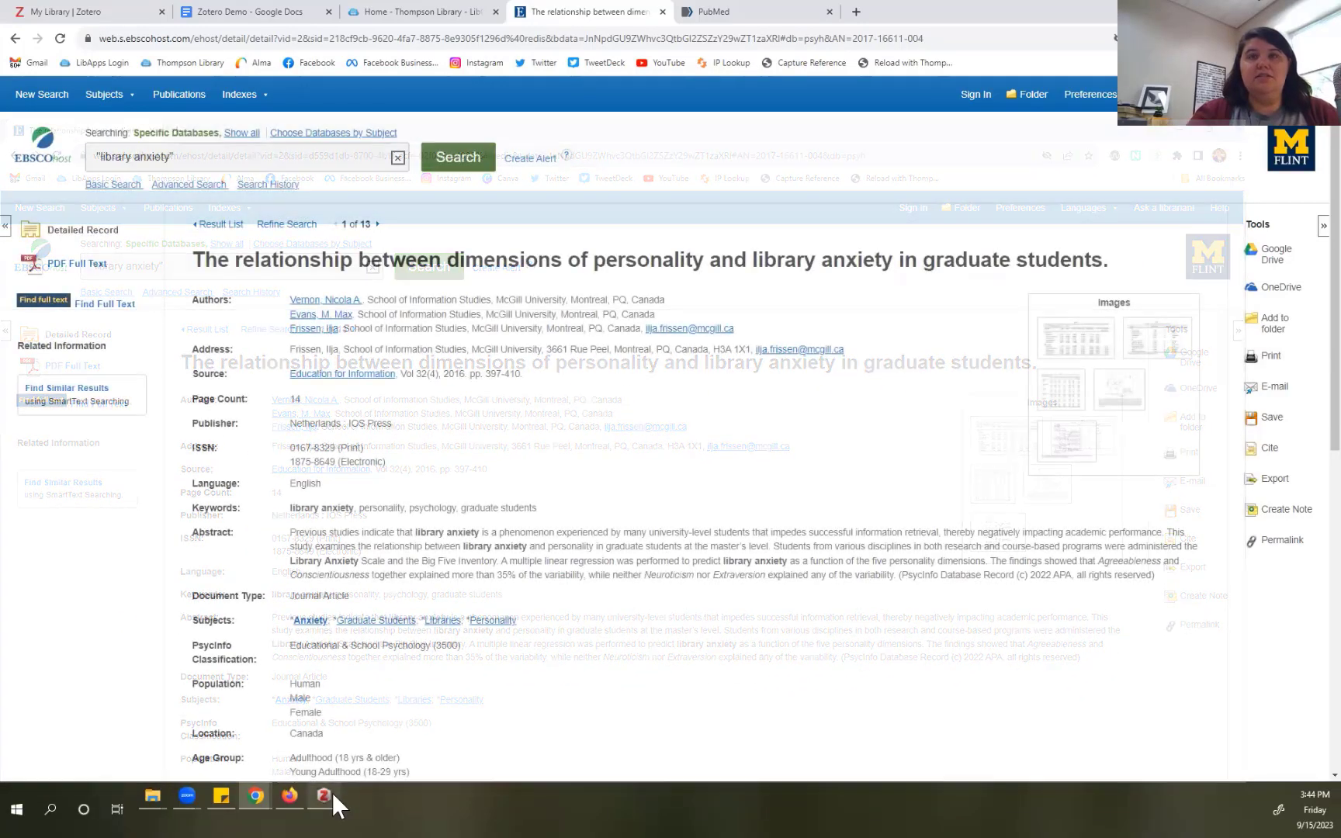
Step: Check the saved item in Zotero, then go back to the EBSCO page in Chrome
left_click(333, 794)
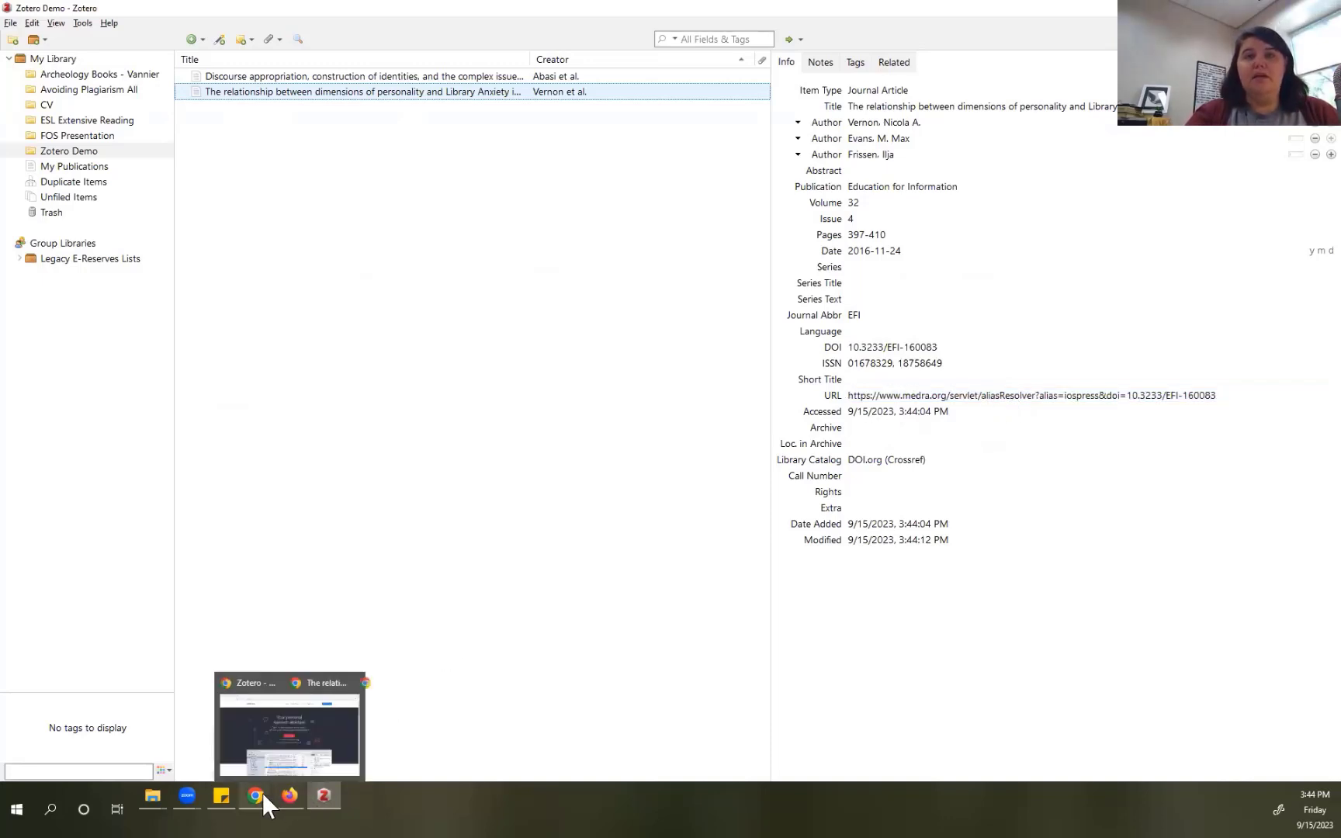
mouse_move(262, 793)
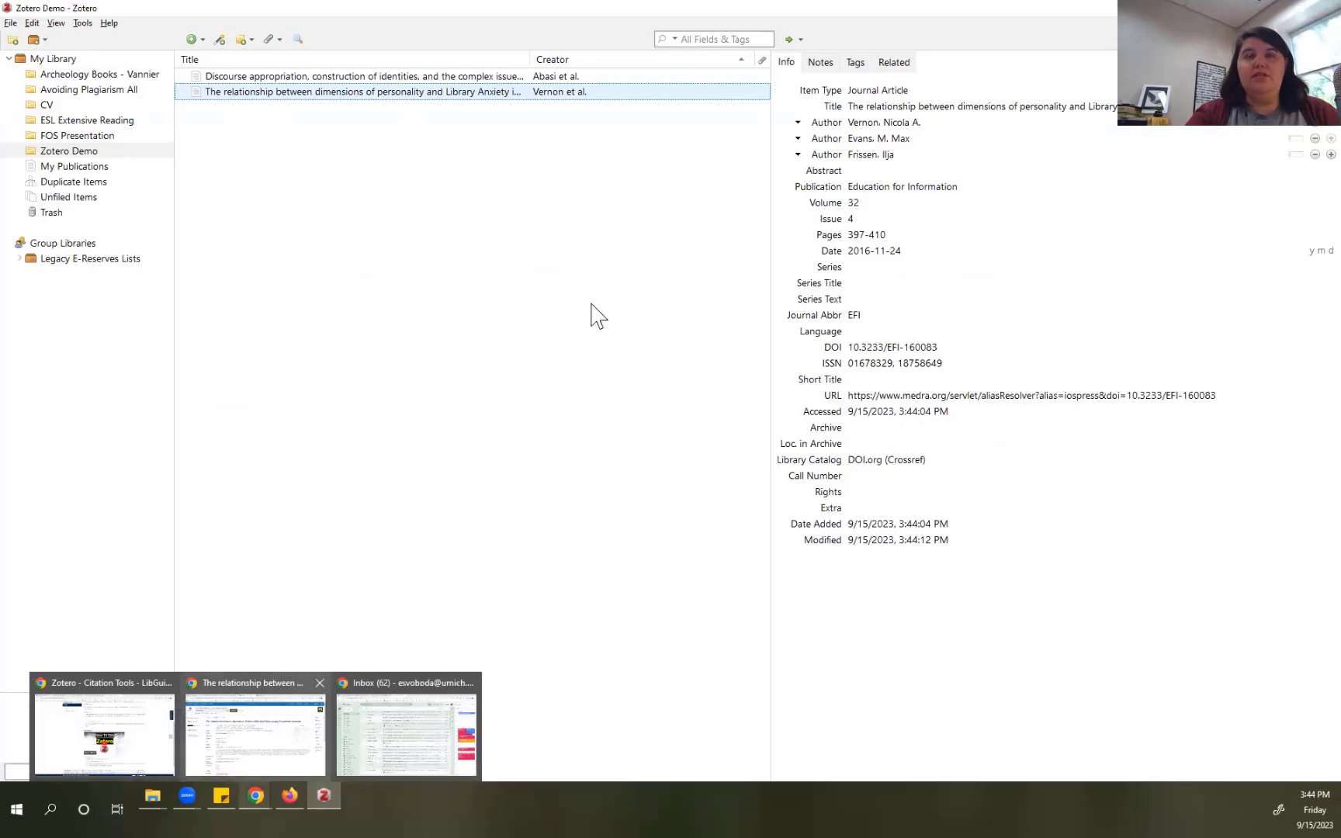
left_click(254, 730)
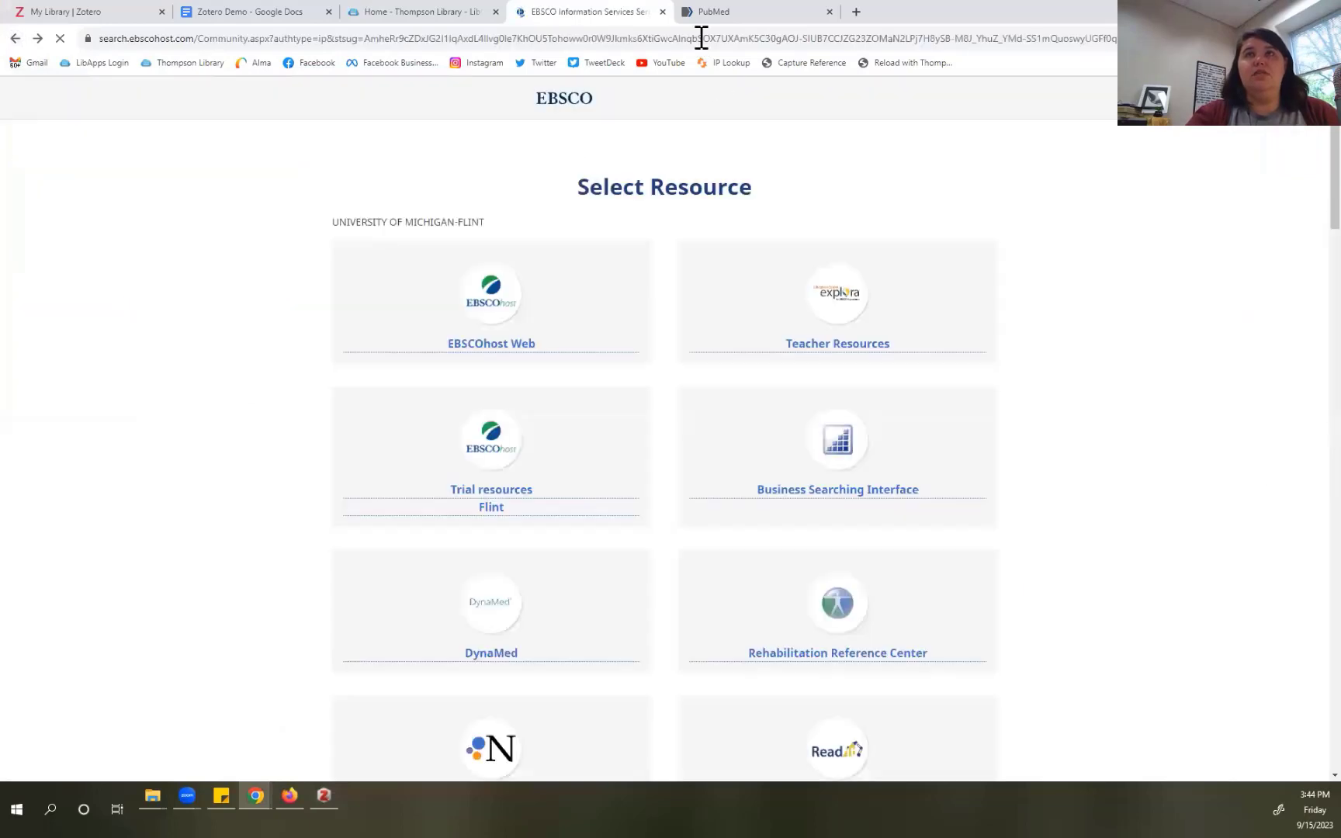
Step: Search PubMed for 'anxiety' and select the first three results
left_click(37, 38)
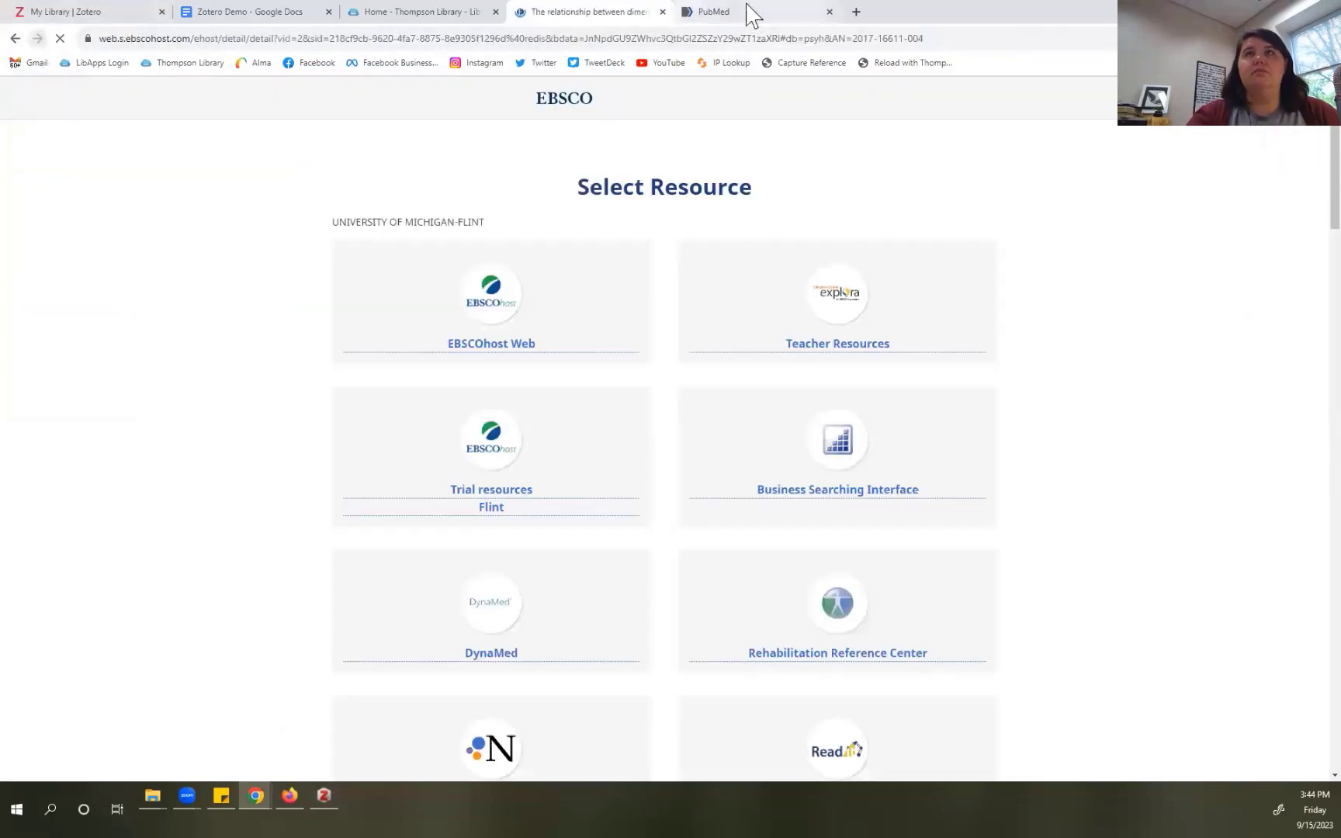
left_click(750, 13)
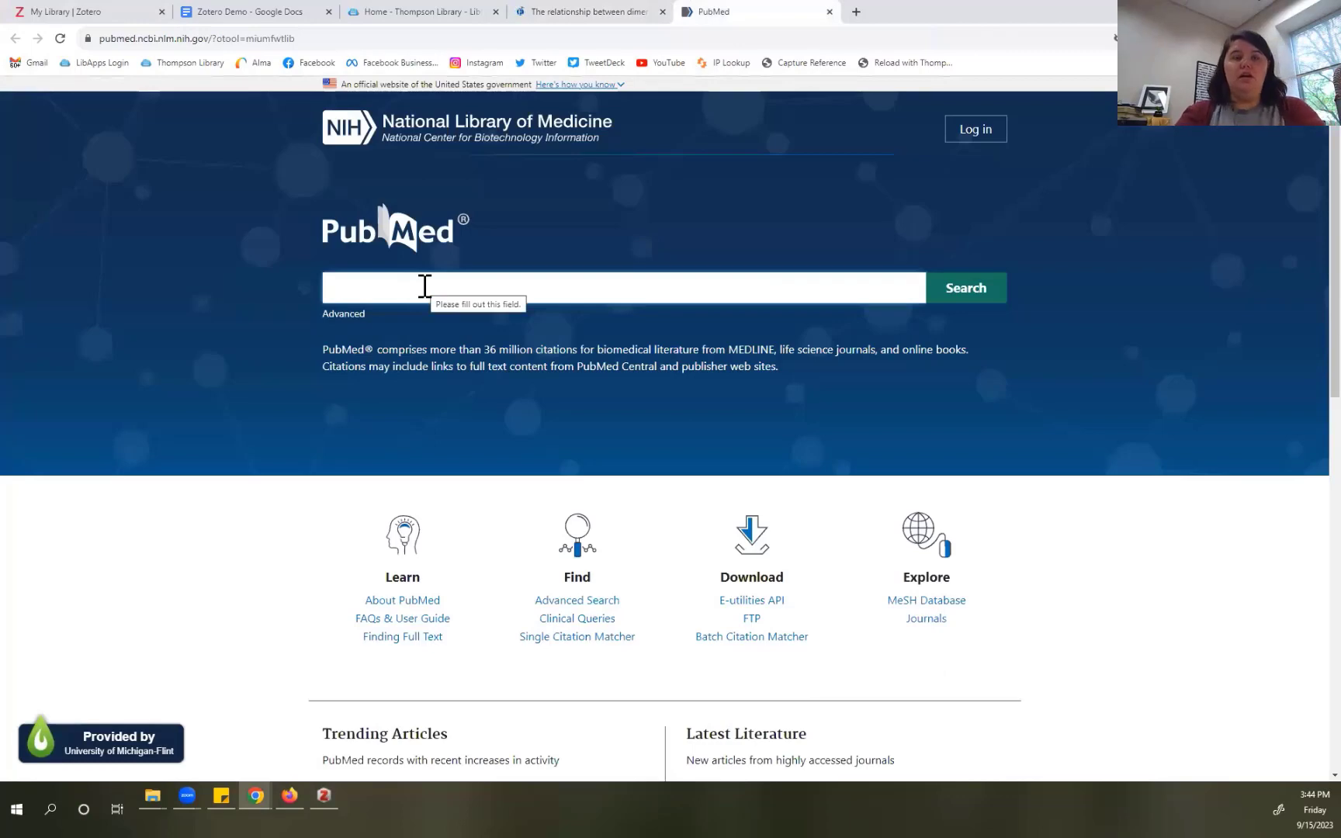
type("anxiety")
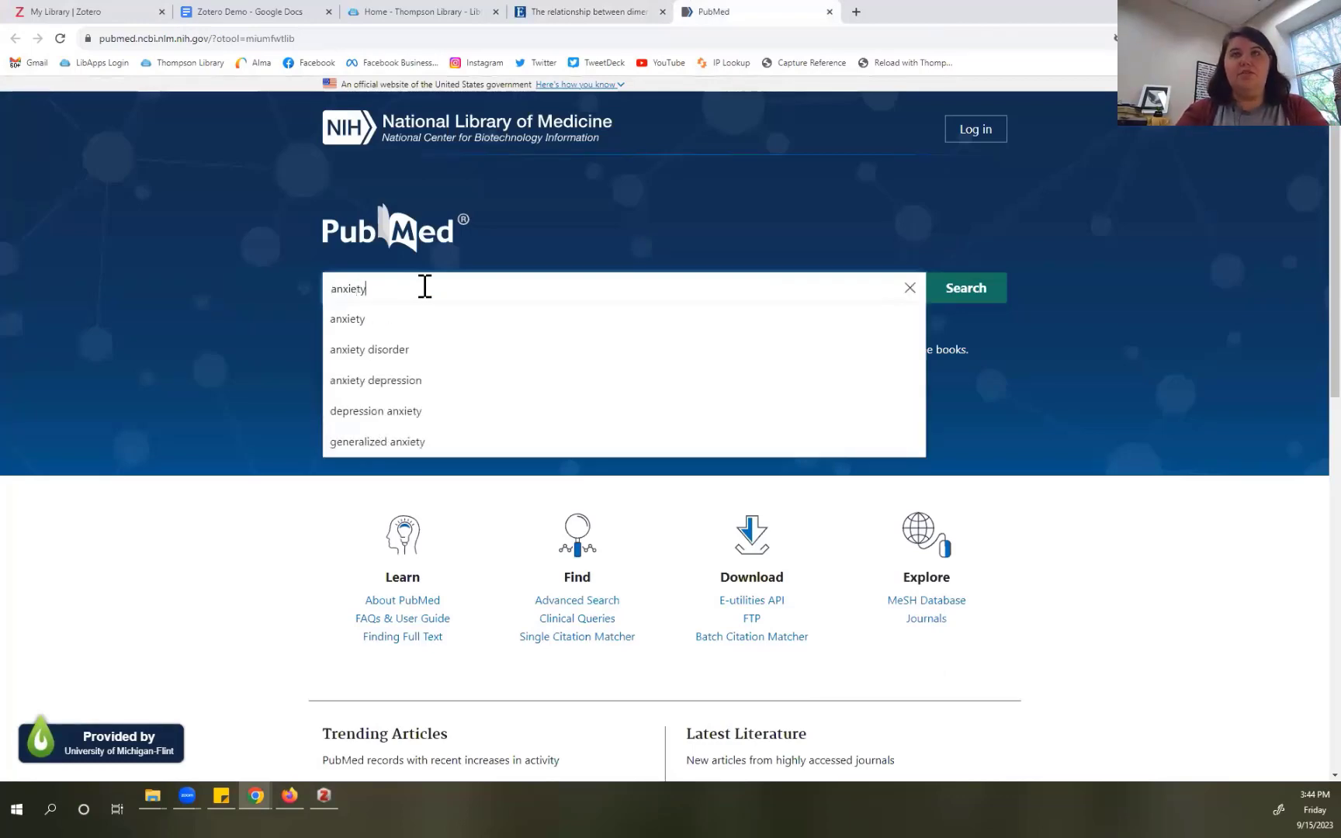
key("Return")
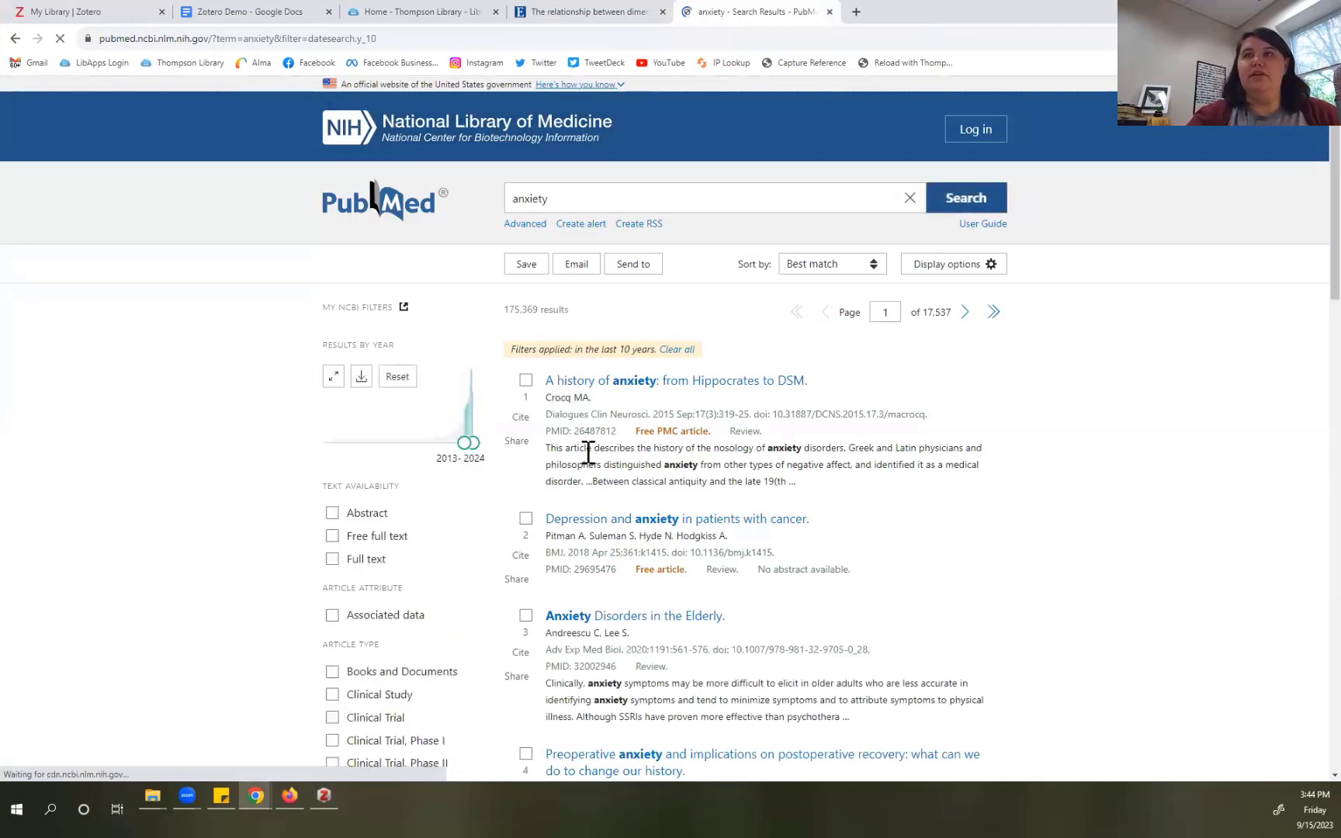
left_click(526, 382)
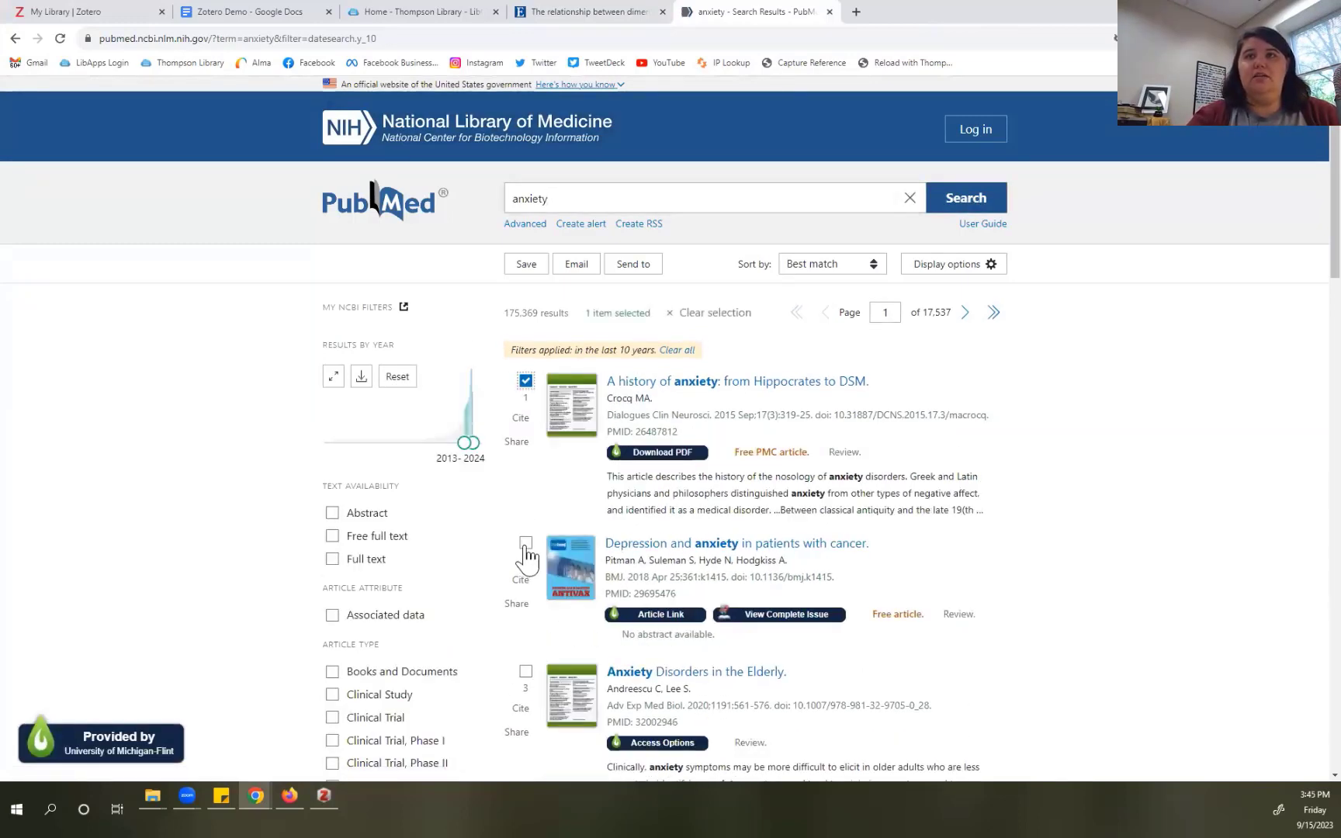
left_click(526, 544)
left_click(526, 672)
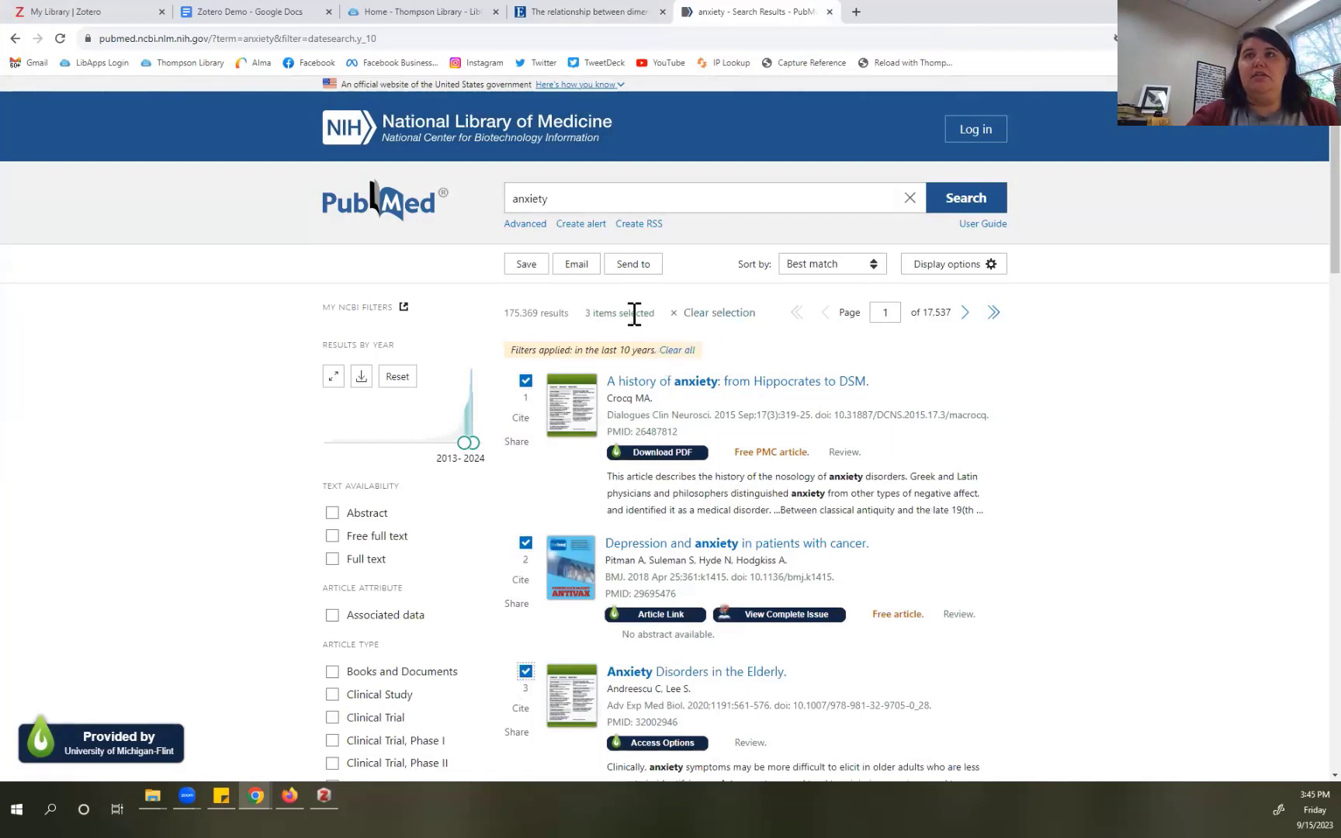
Step: Export the three results as the pubmed-anxiety-set citation-manager file, then hide the Downloads window
left_click(627, 264)
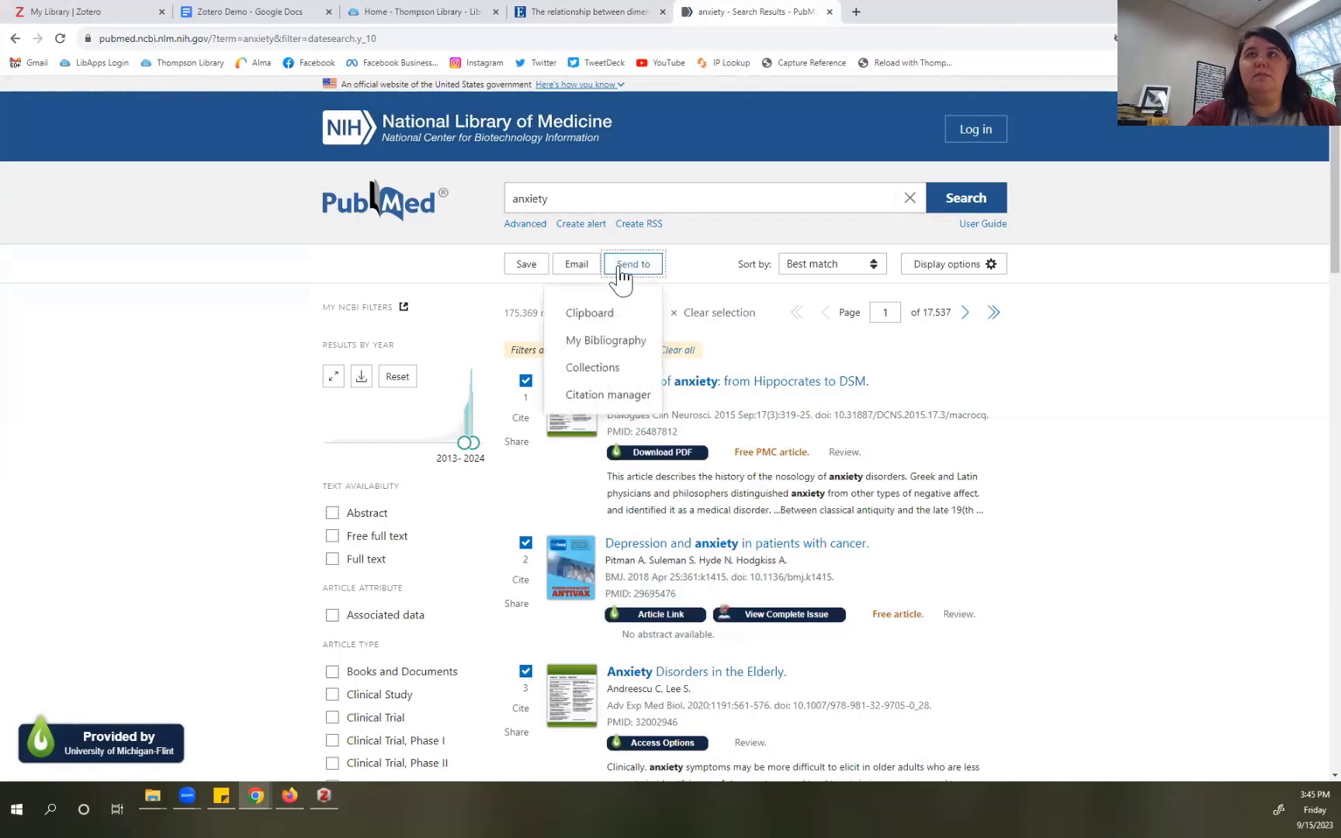
left_click(609, 396)
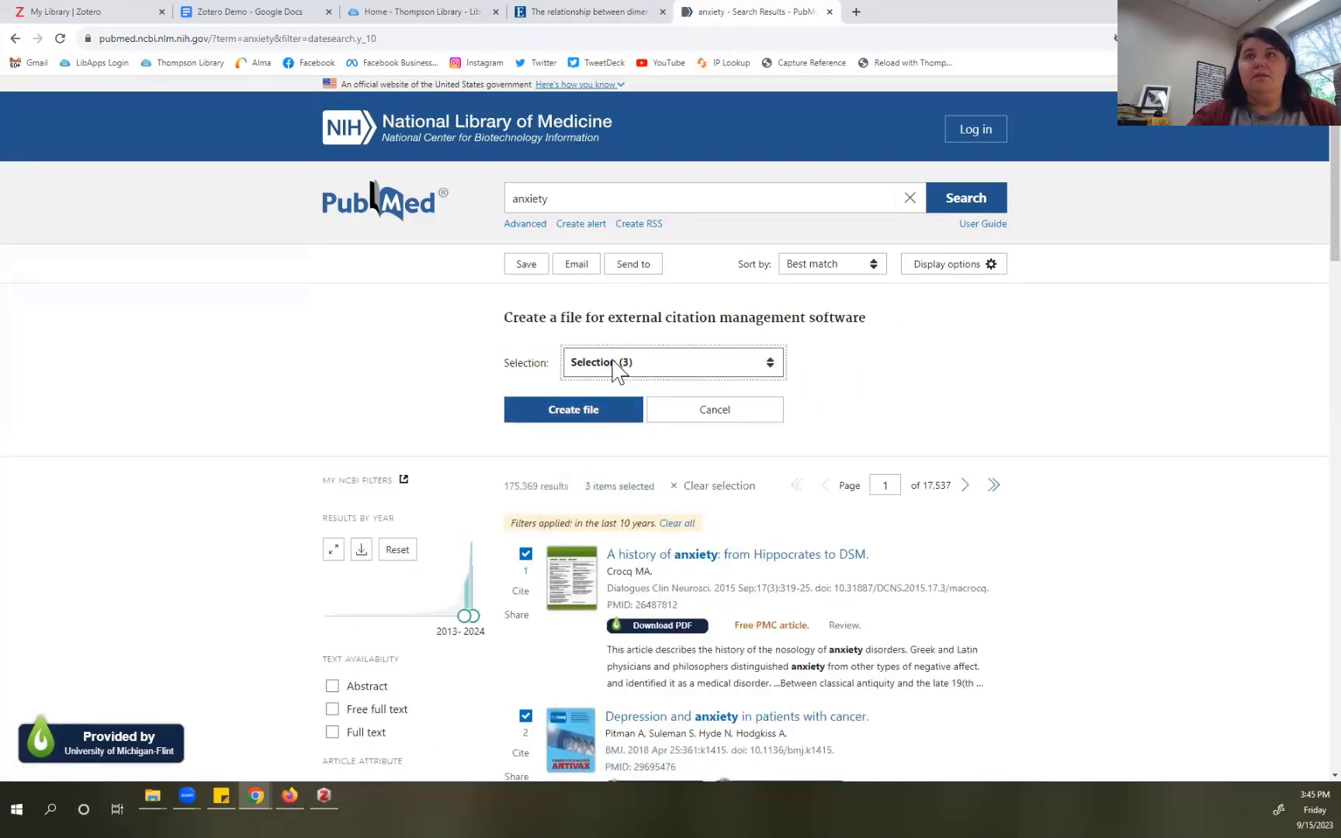
left_click(599, 421)
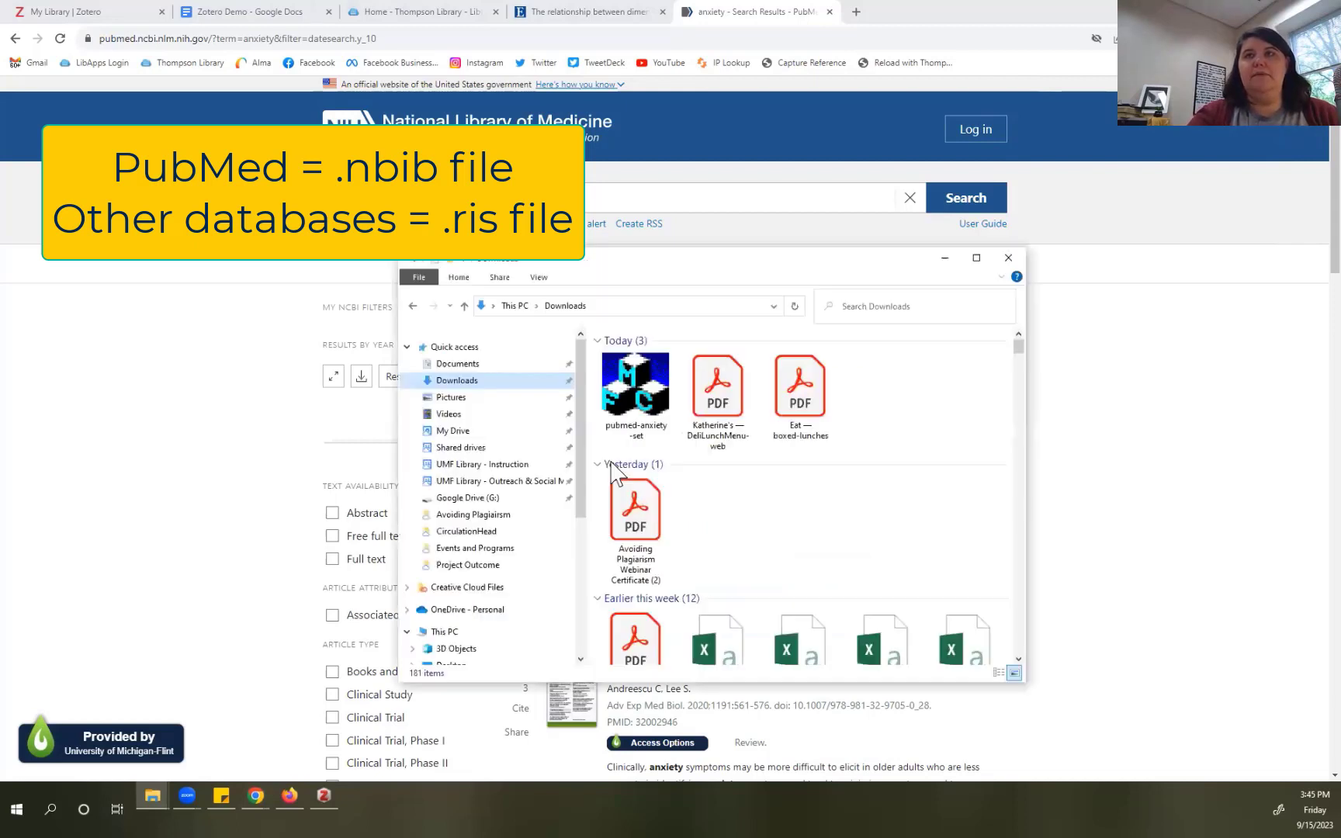
mouse_move(638, 425)
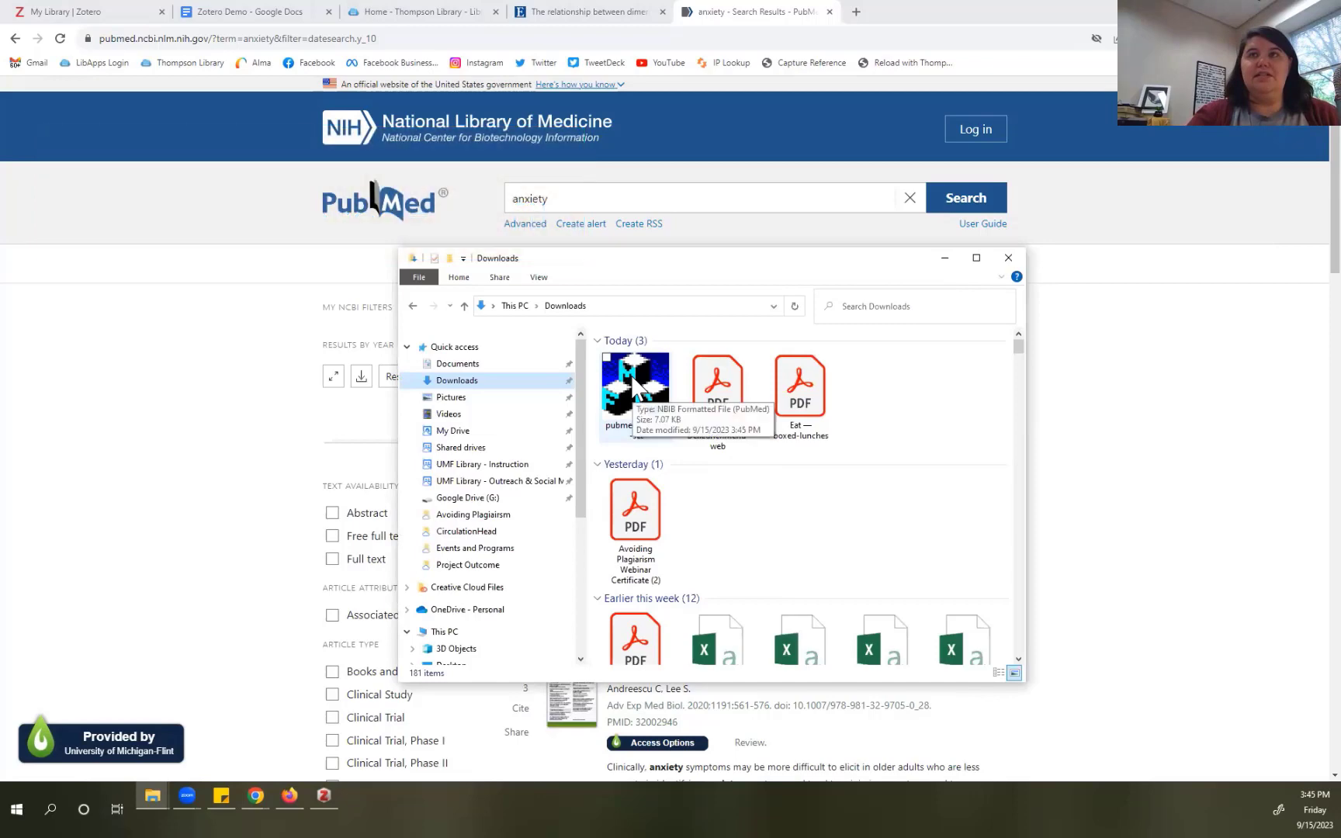
left_click(945, 258)
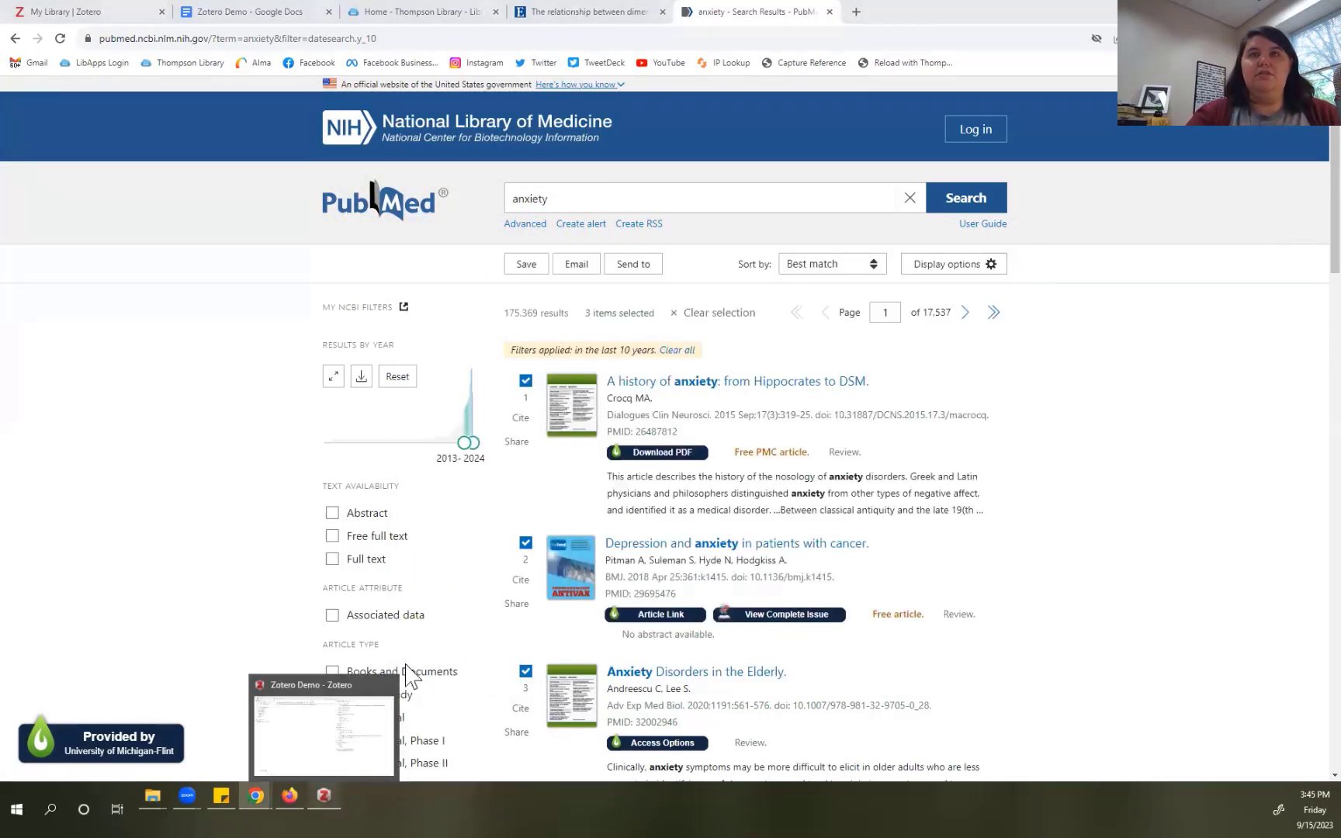
Step: In Zotero, browse the New Item, Tools and View menus, then launch File > Import
left_click(325, 798)
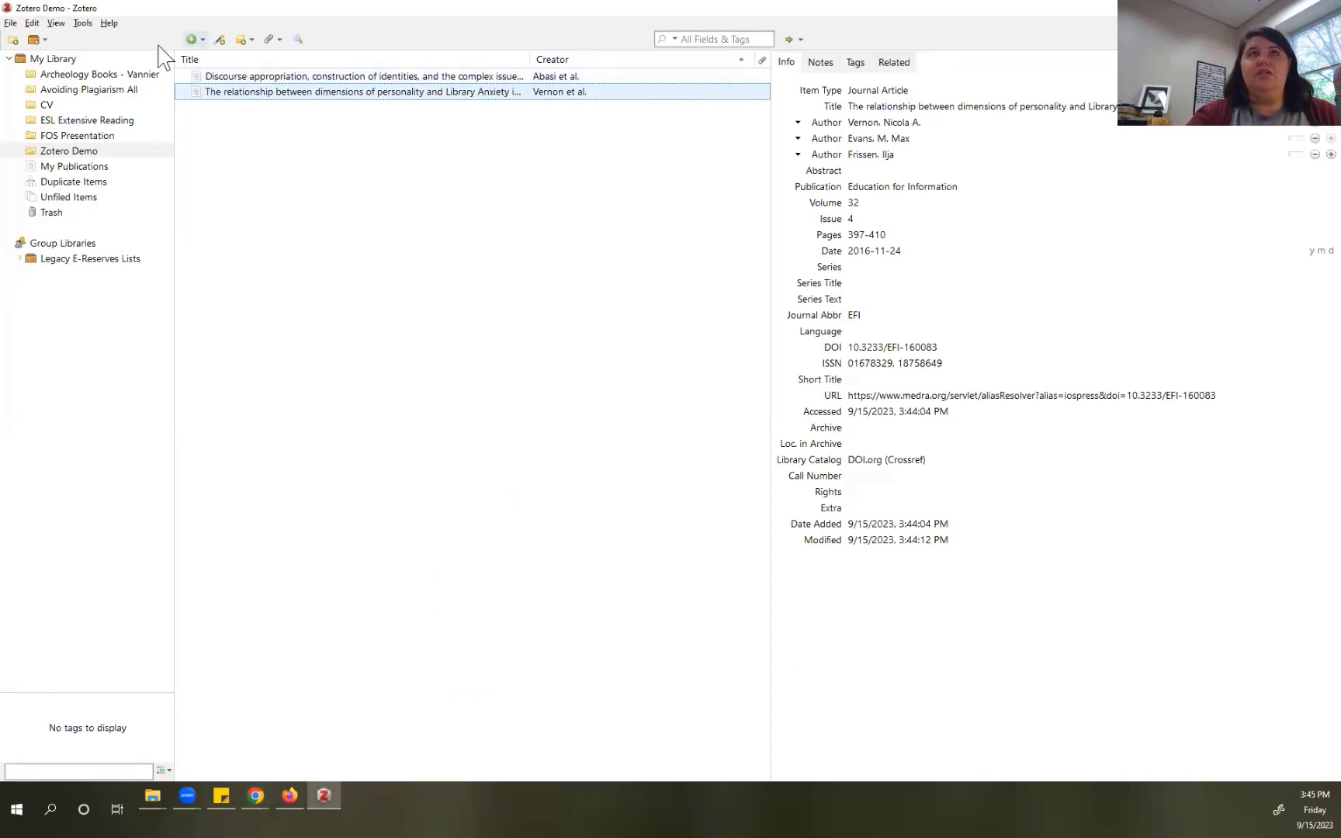
left_click(201, 40)
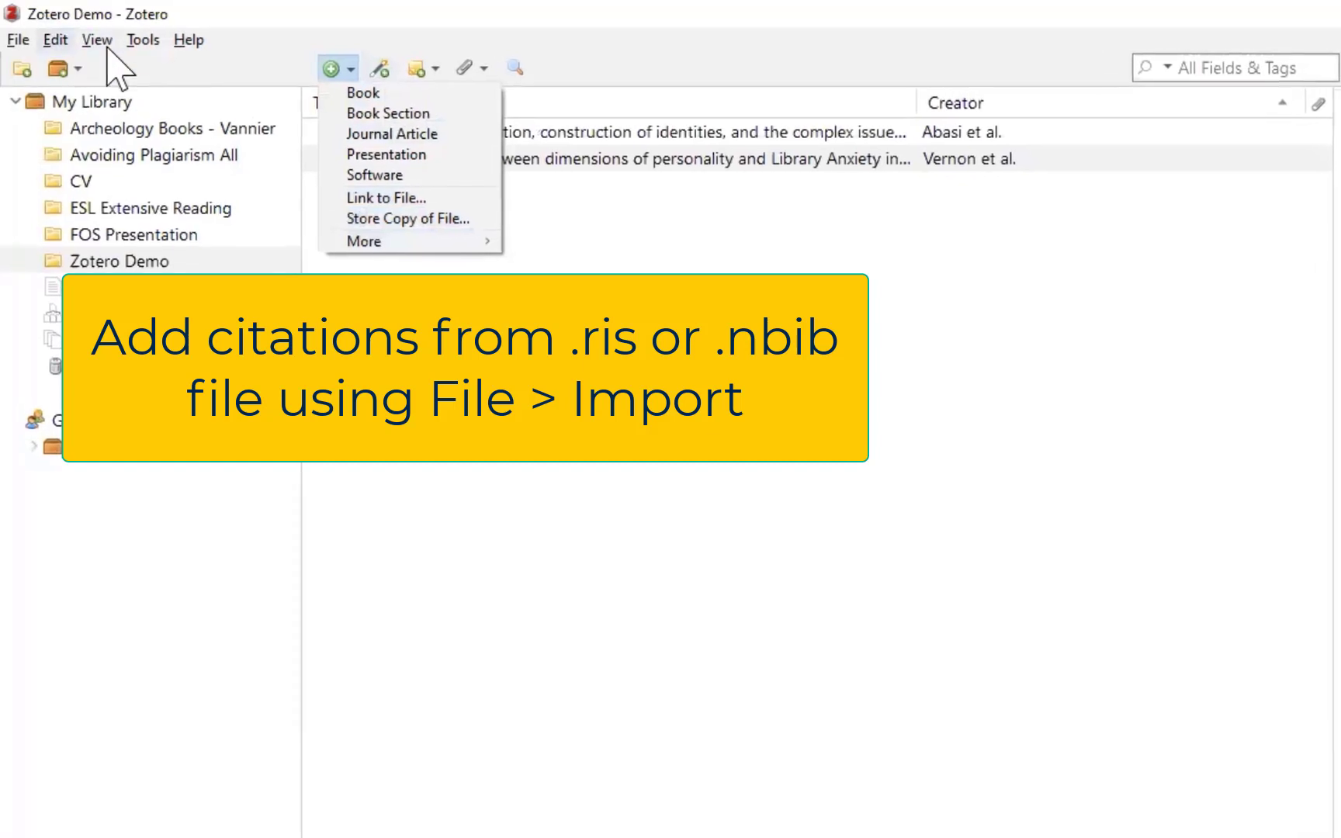
left_click(143, 45)
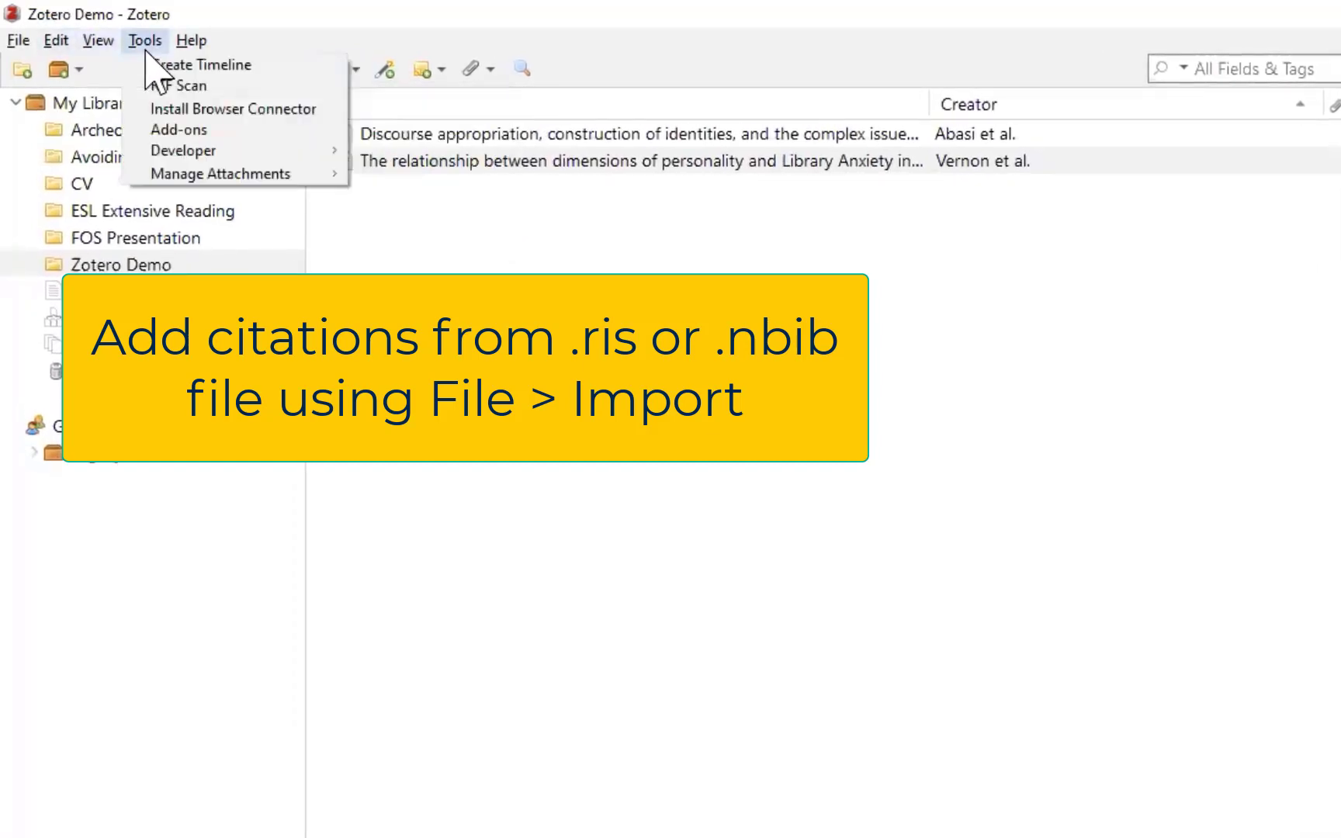
mouse_move(96, 47)
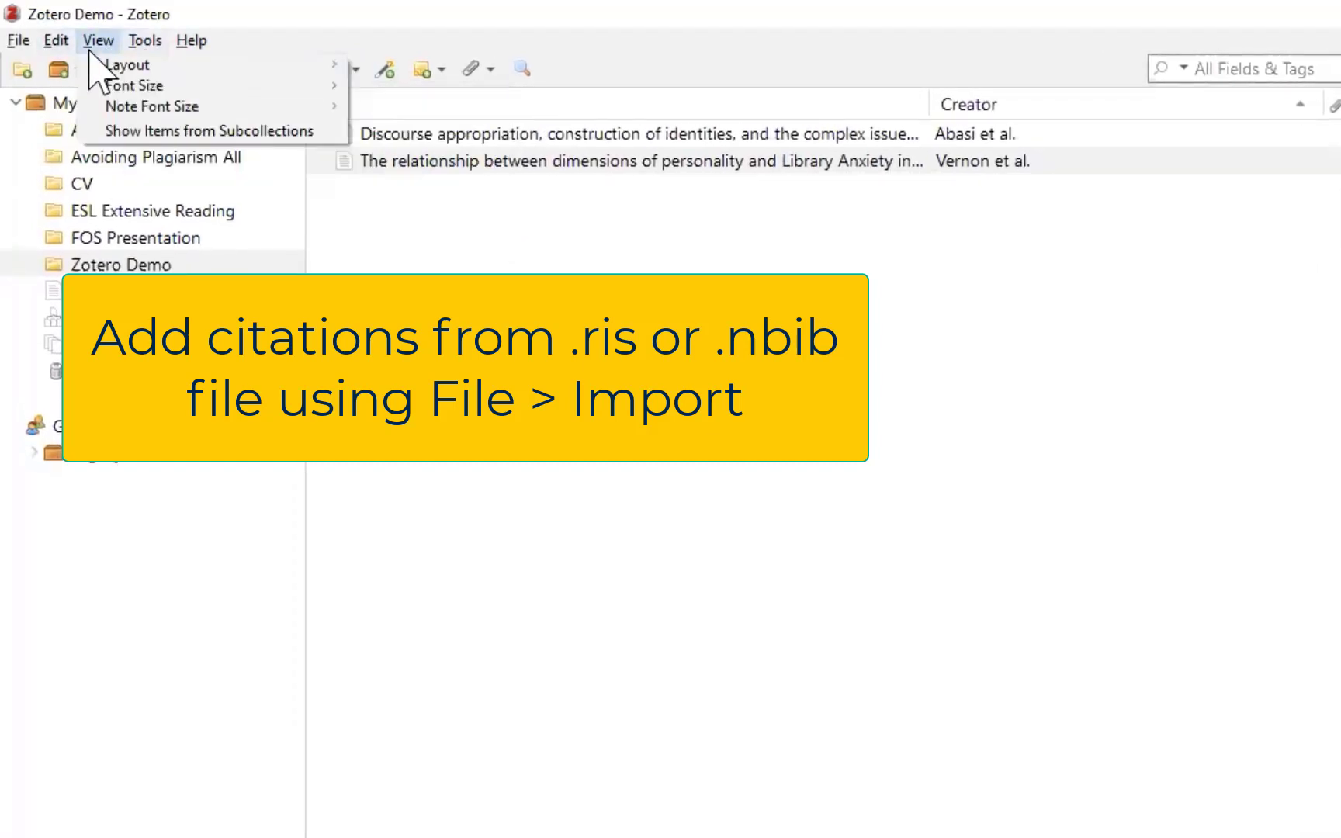
left_click(355, 73)
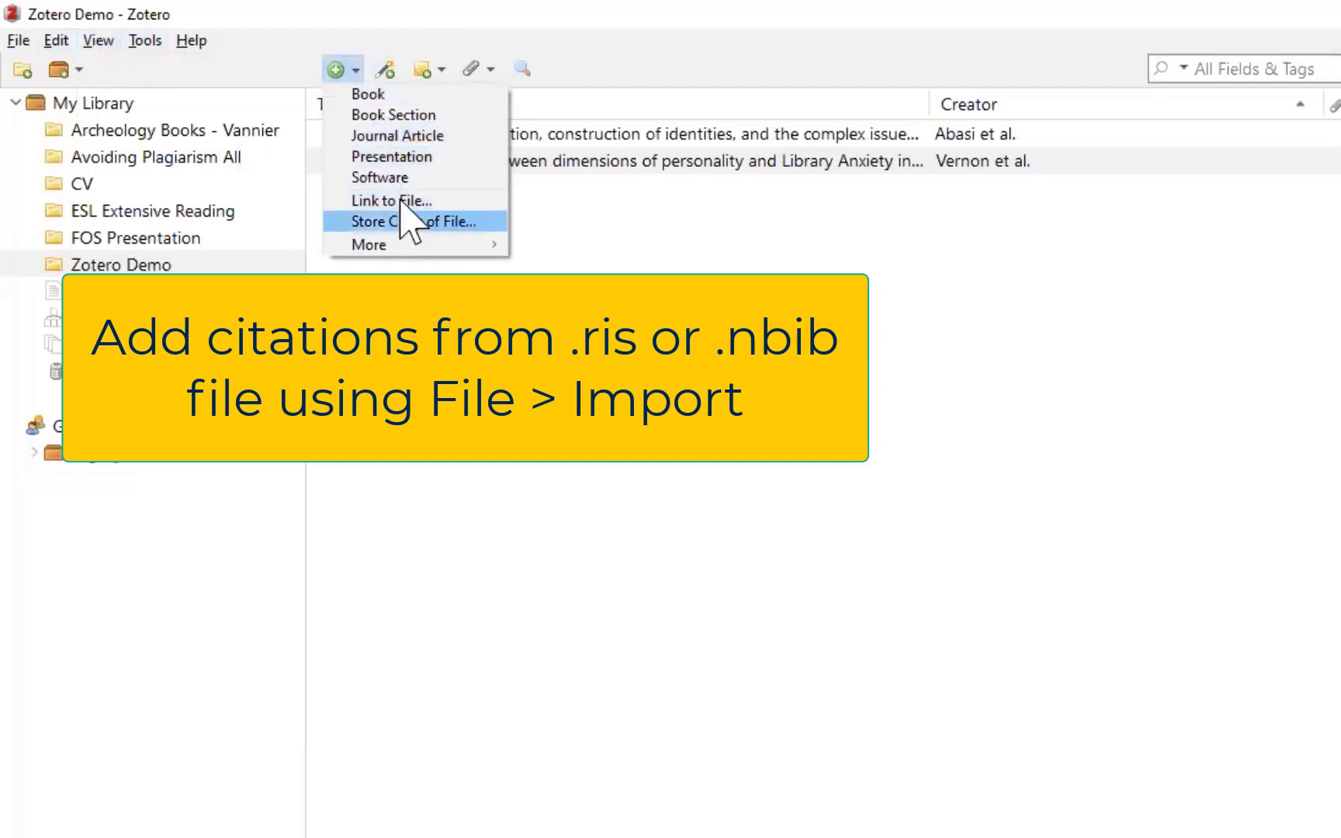
mouse_move(390, 248)
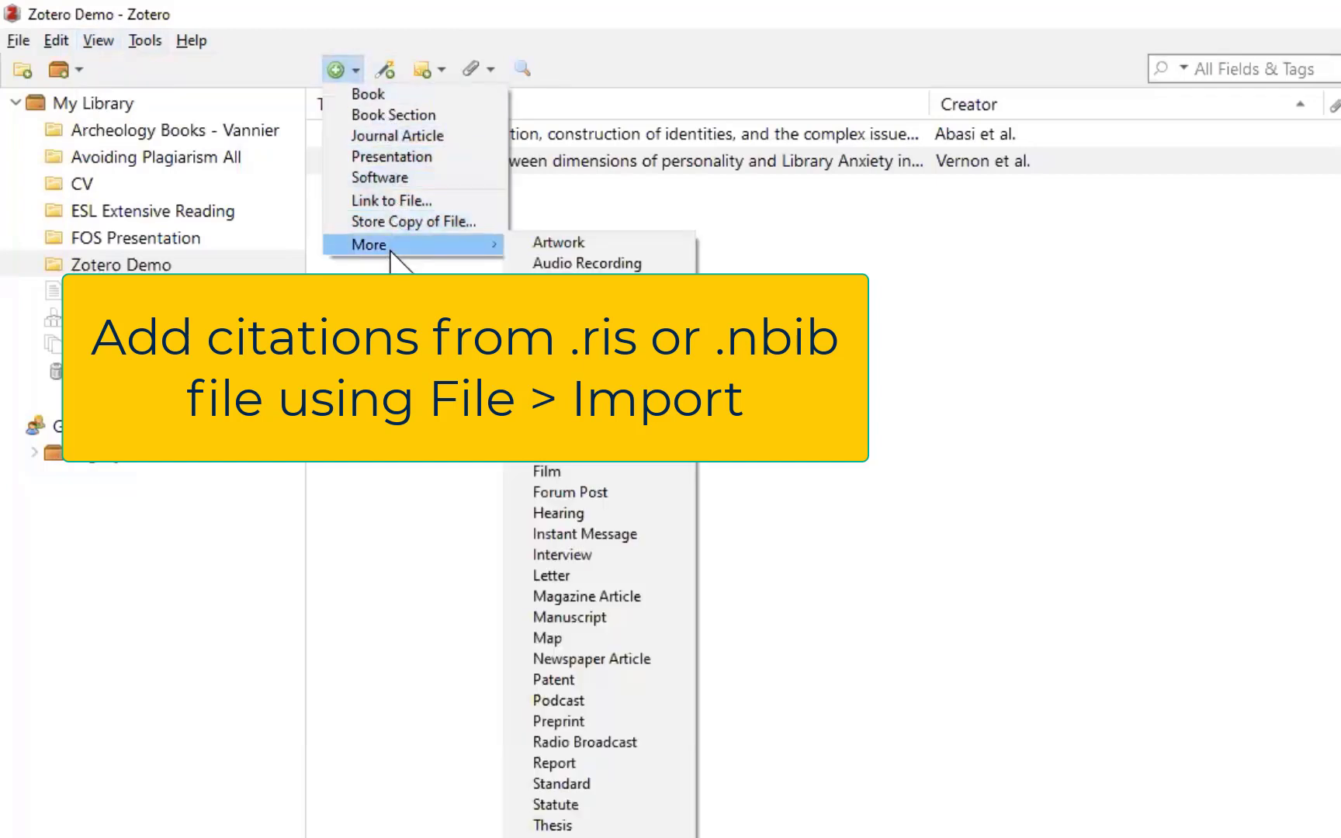
left_click(19, 40)
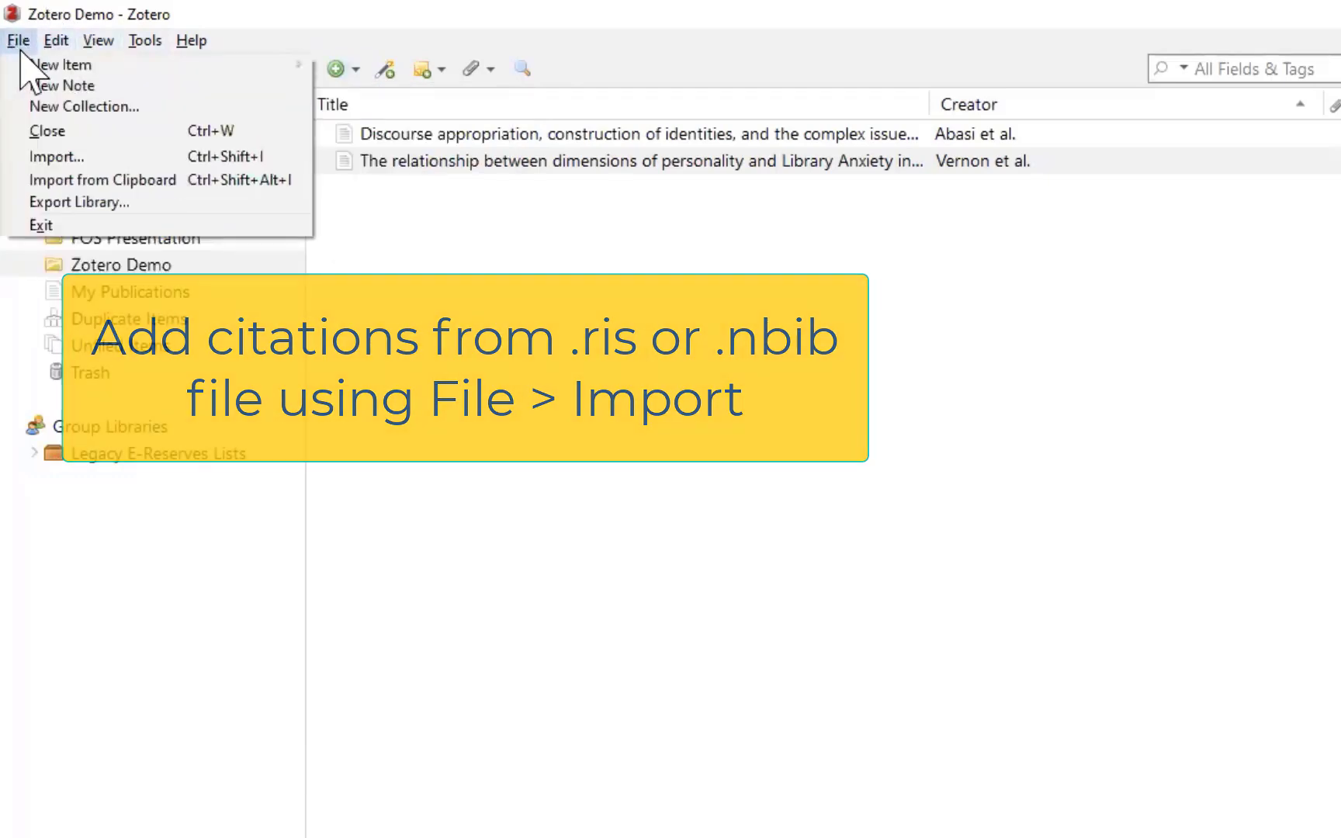
left_click(98, 158)
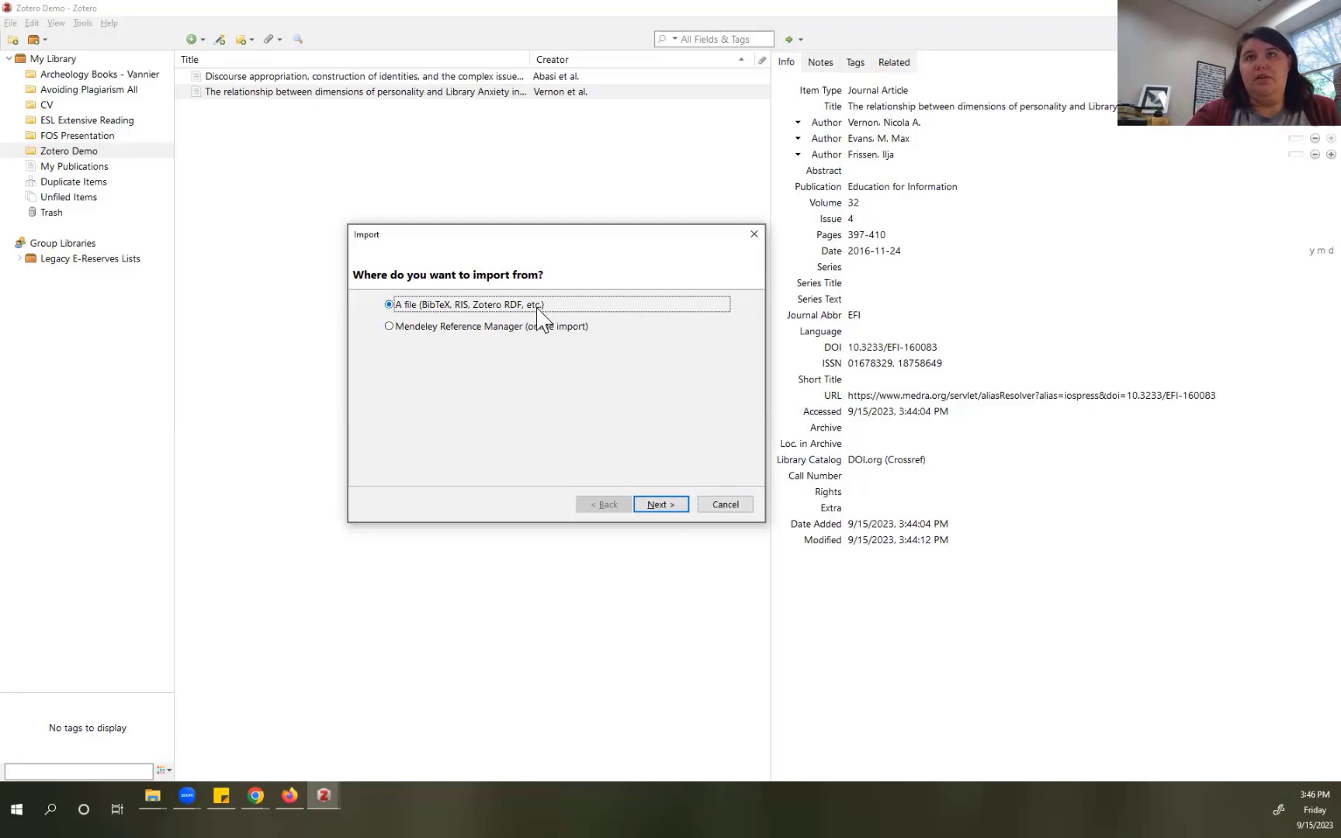
Step: Import pubmed-anxiety-set from Downloads into My Library without a new collection, adding 3 items
left_click(659, 502)
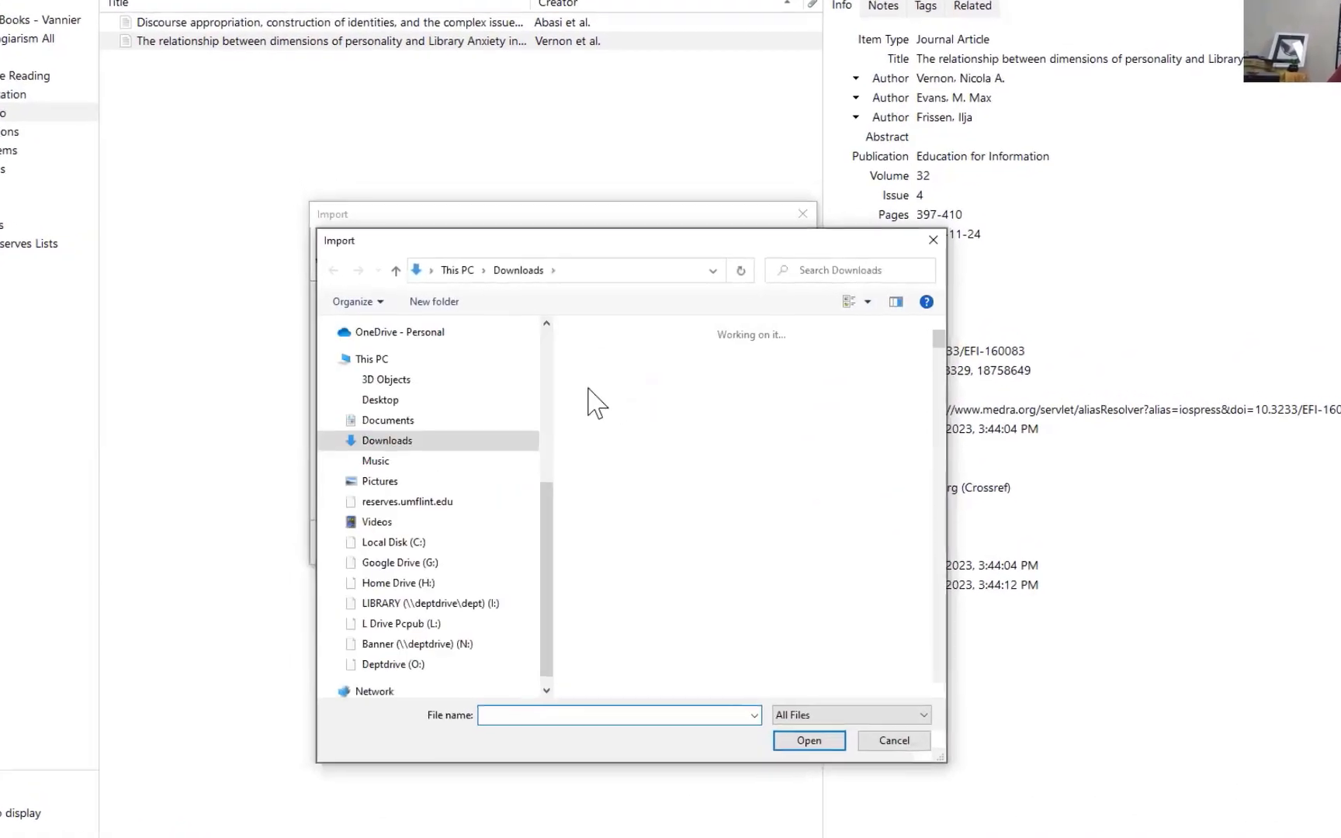
left_click(693, 366)
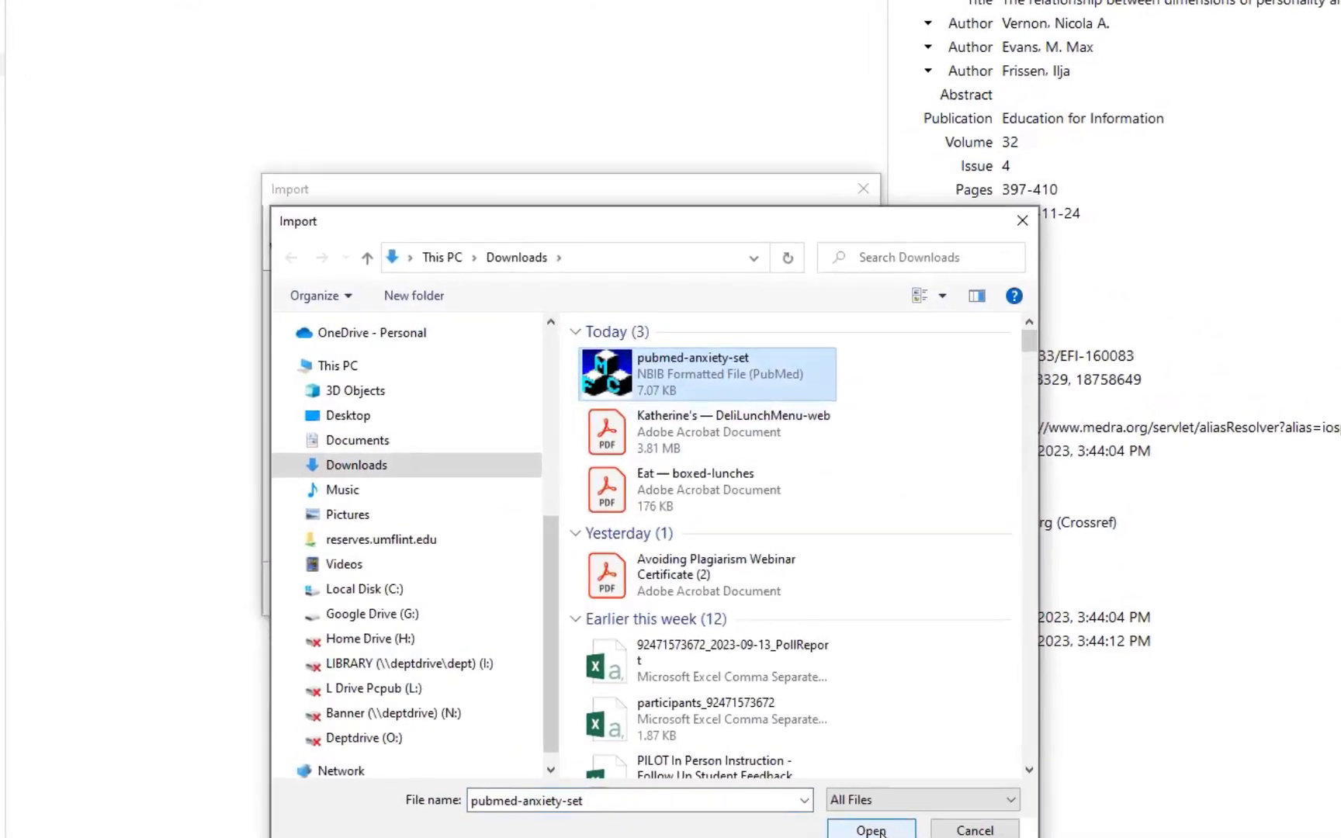
left_click(881, 832)
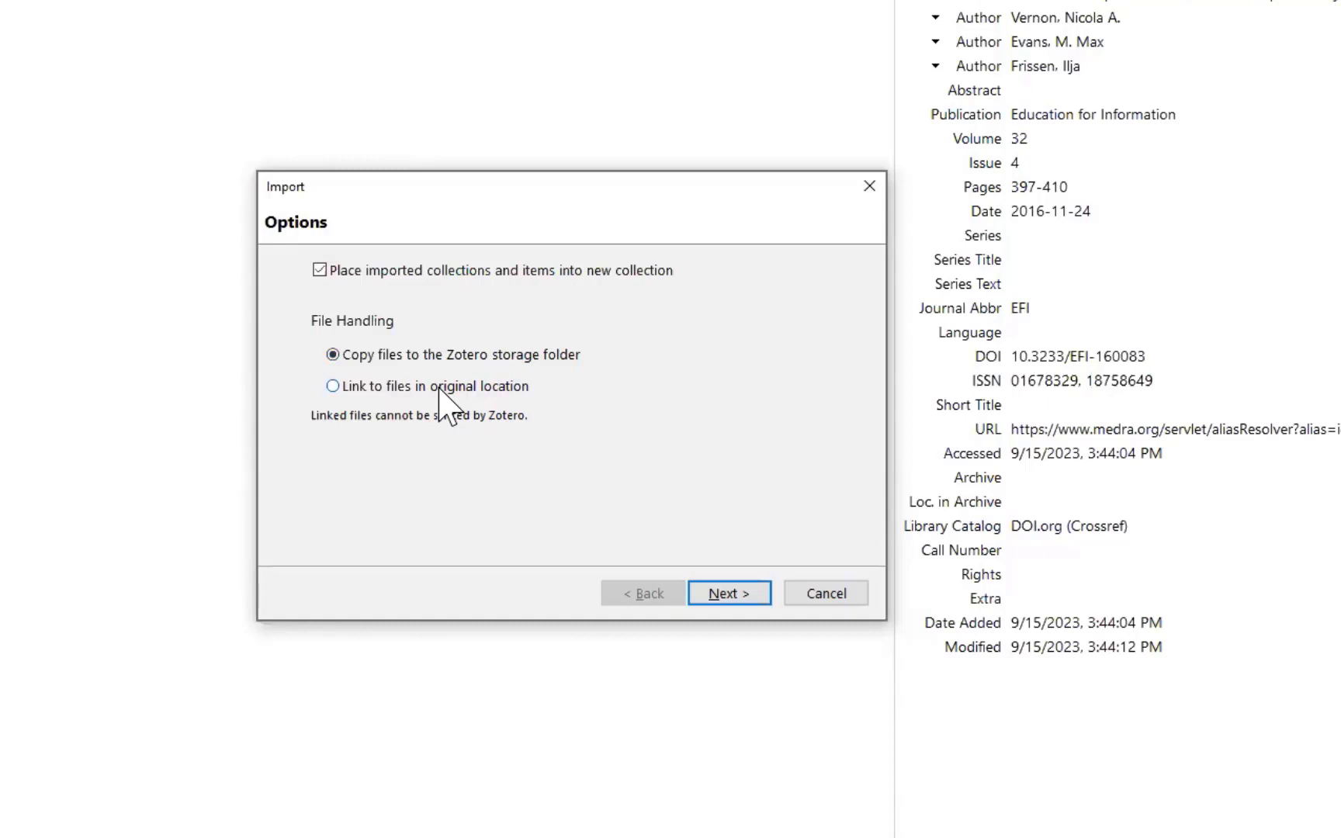
left_click(319, 270)
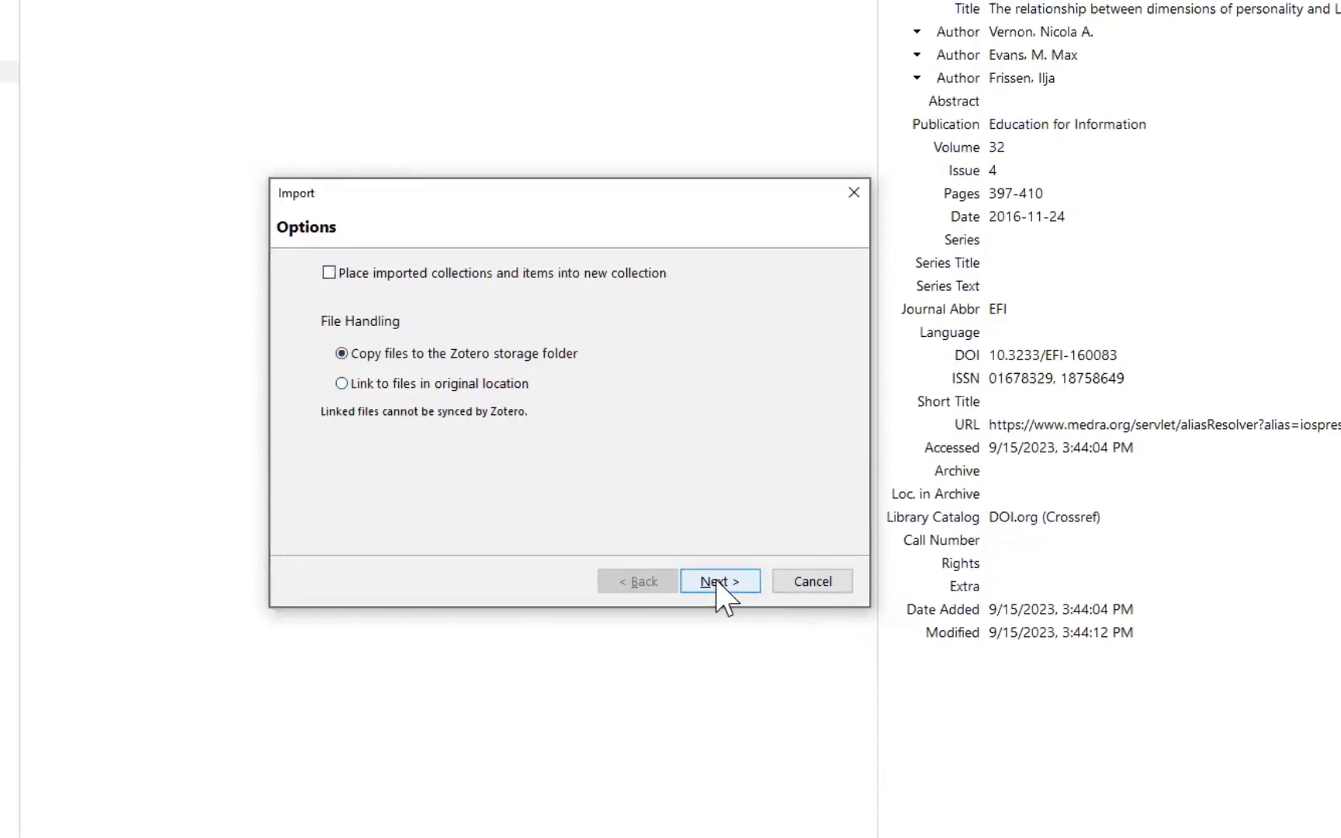
left_click(716, 583)
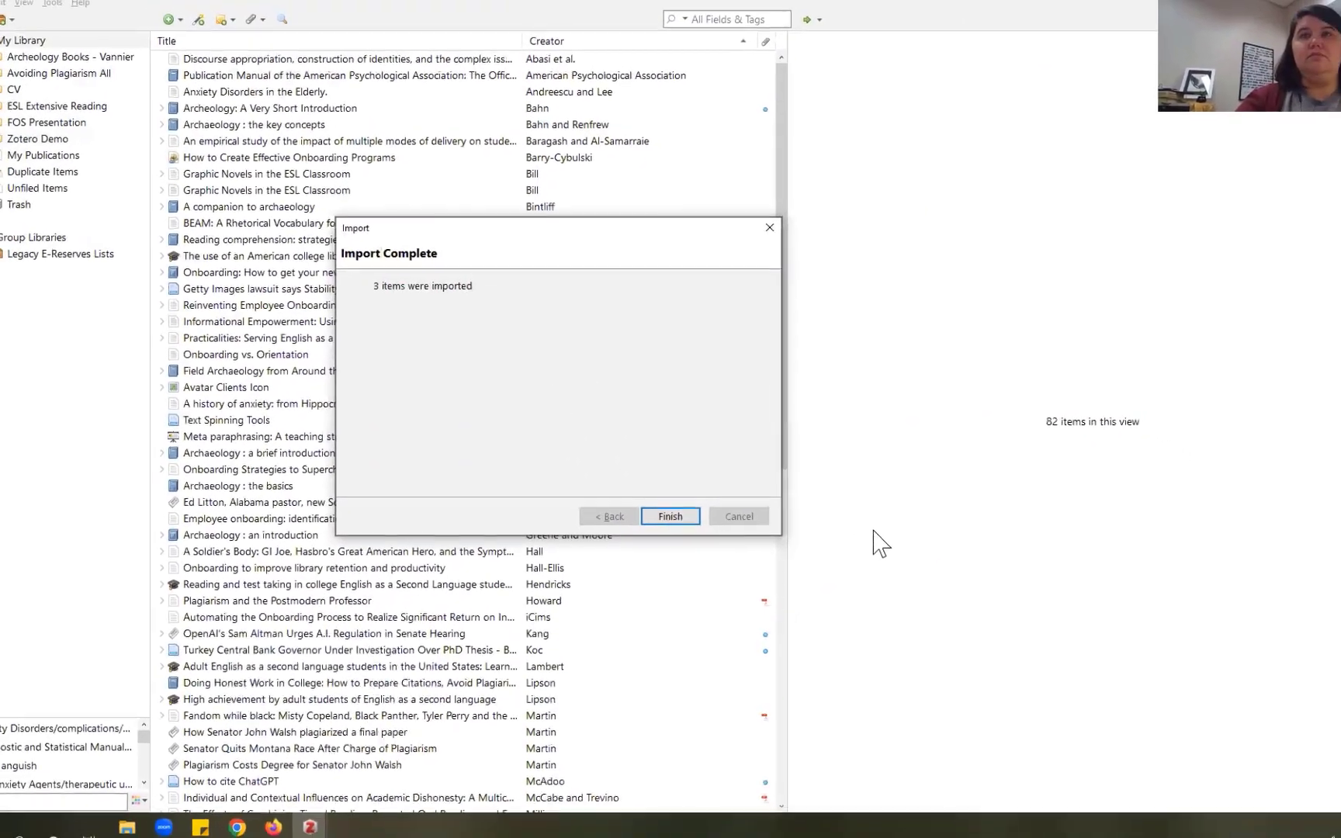
left_click(686, 520)
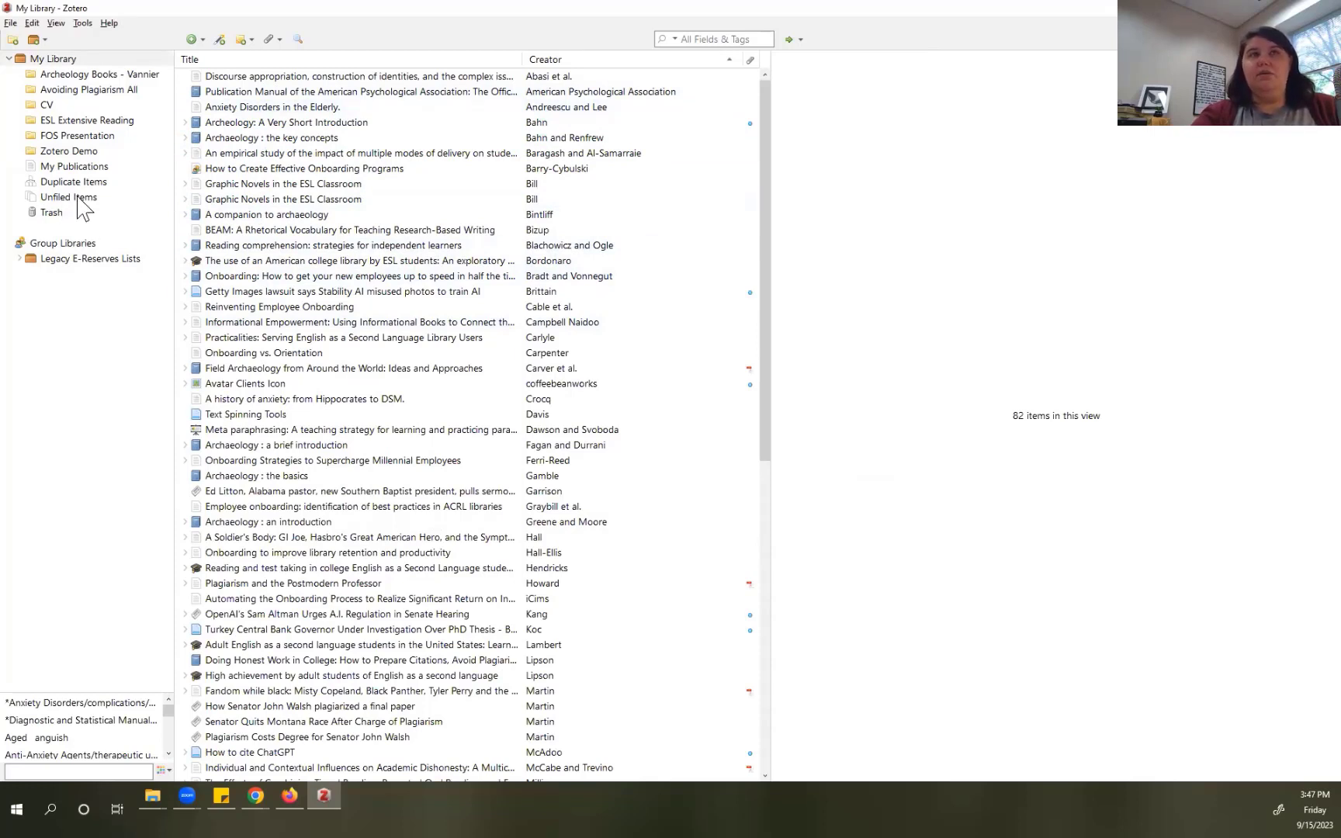
Step: From Unfiled Items, add the Elderly, History of anxiety and cancer anxiety articles to Zotero Demo
left_click(78, 202)
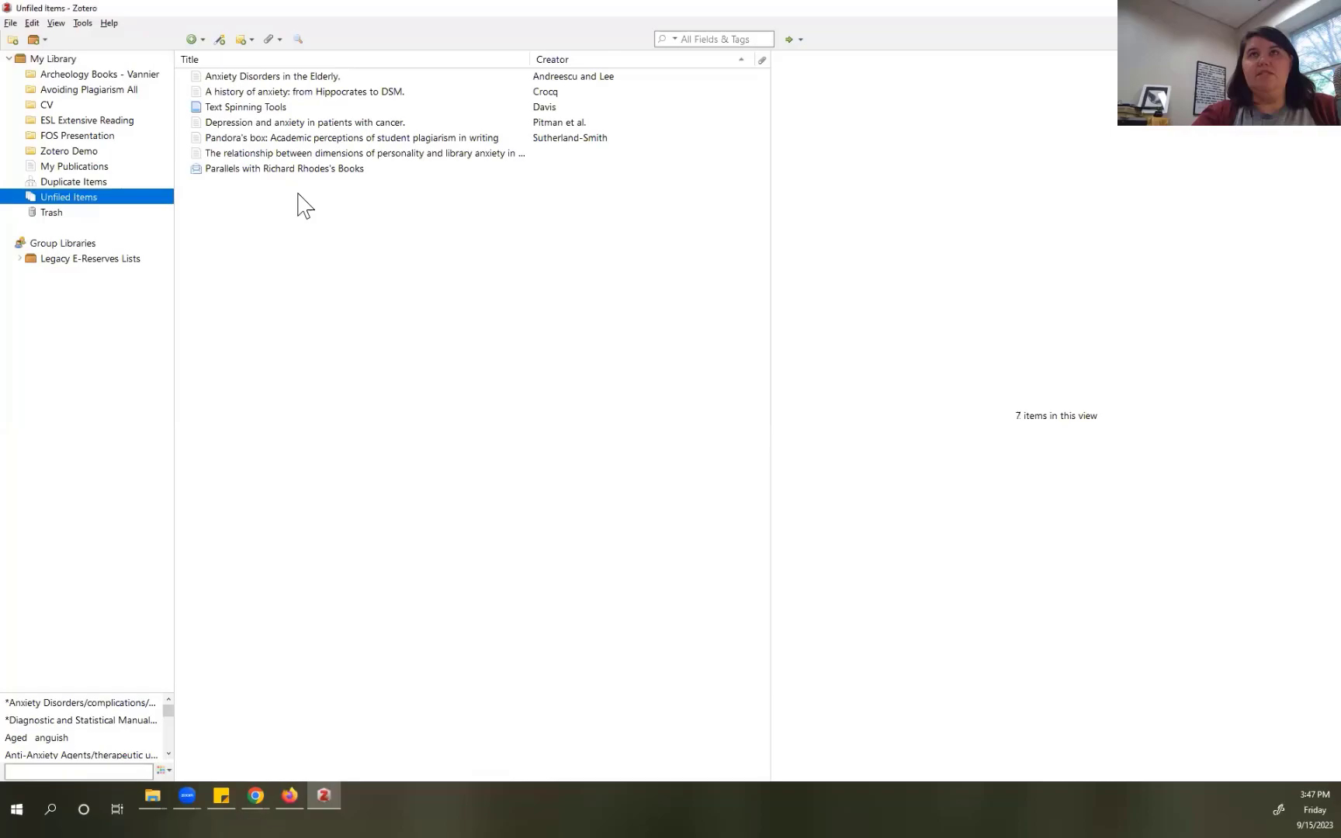
left_click(291, 78)
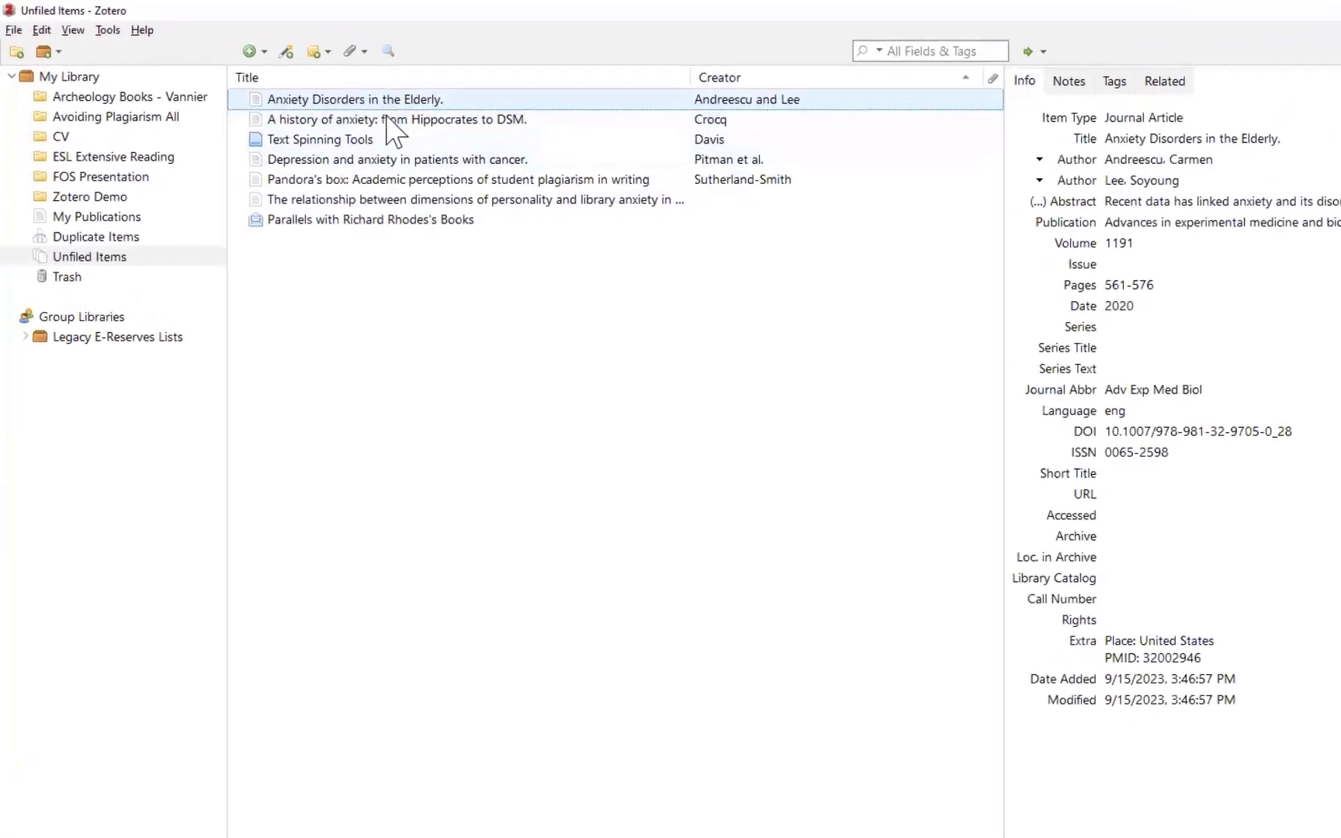
left_click(410, 134, "shift")
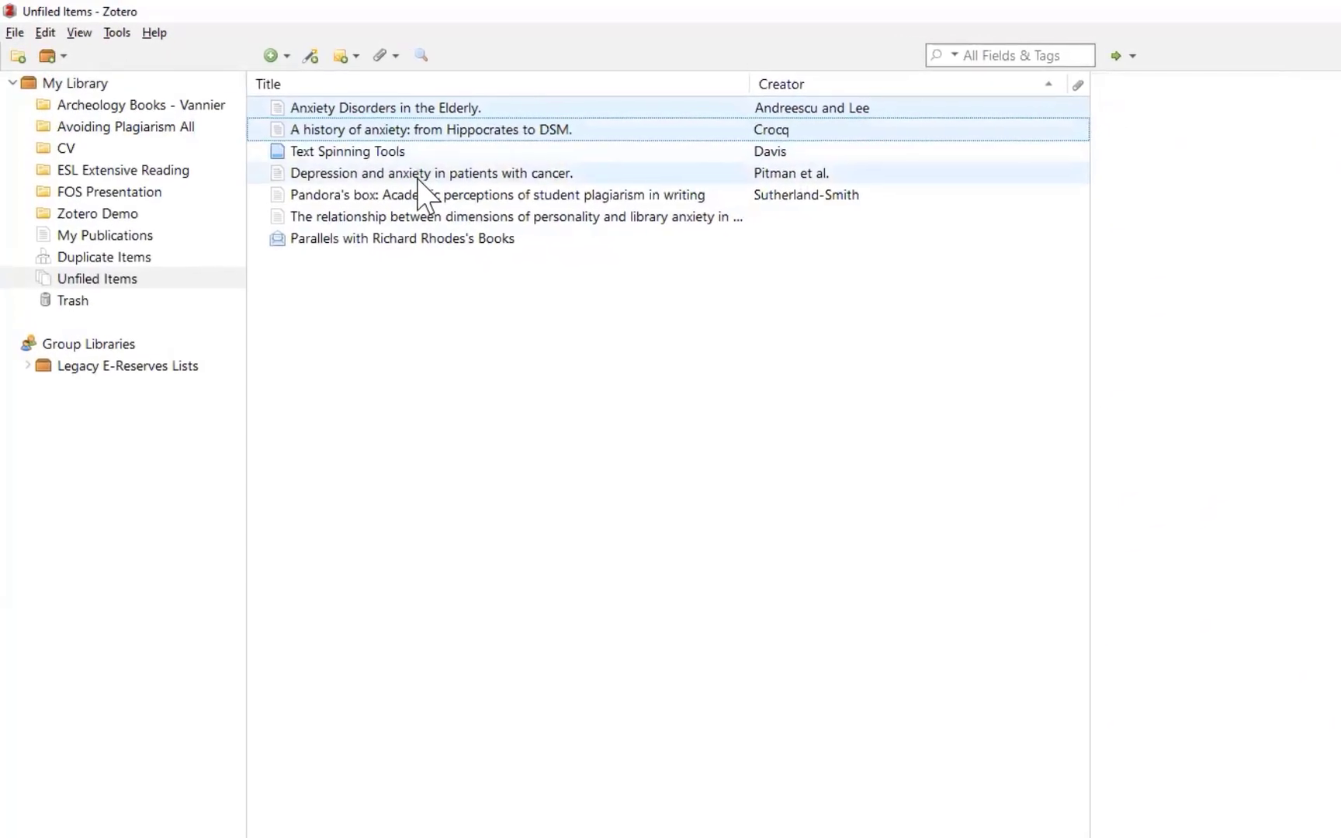
left_click(415, 174, "shift")
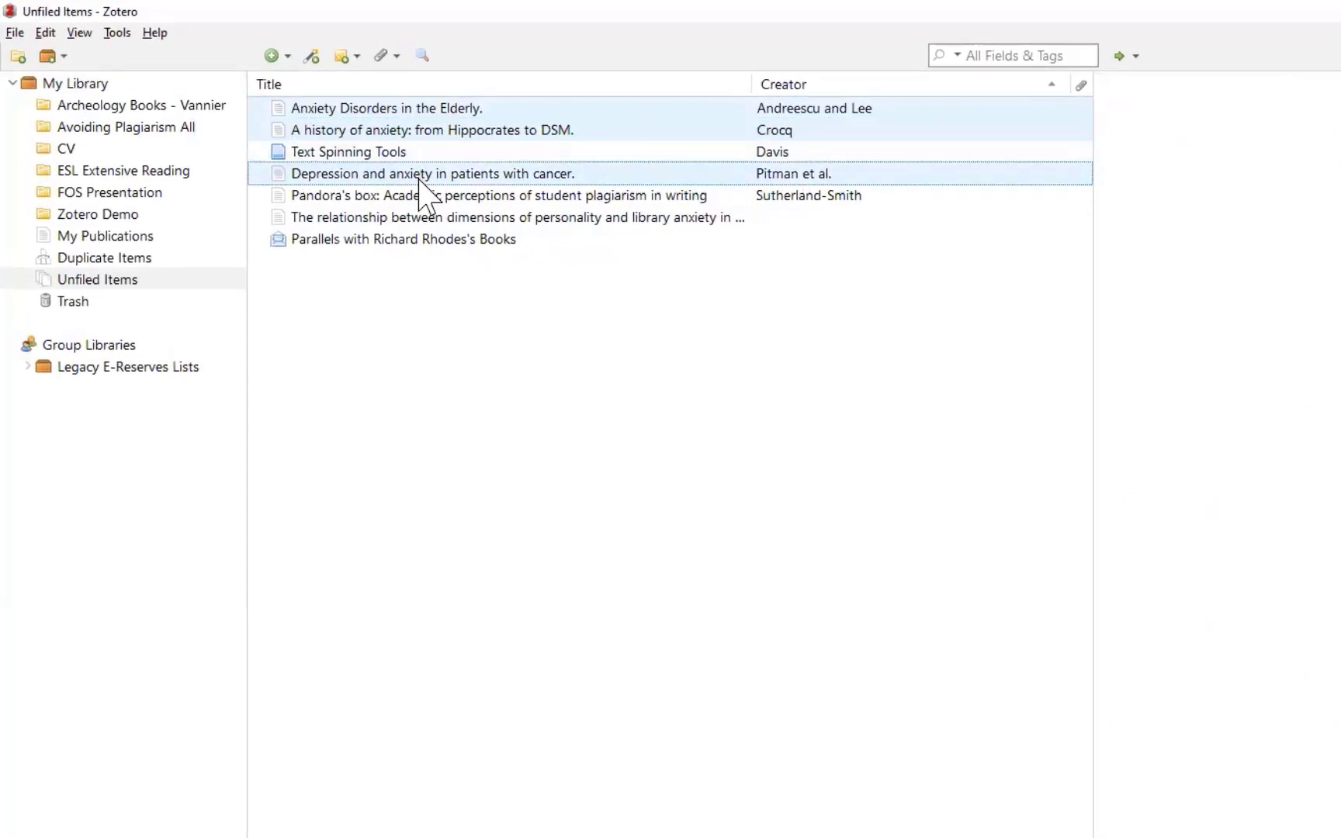
right_click(389, 107)
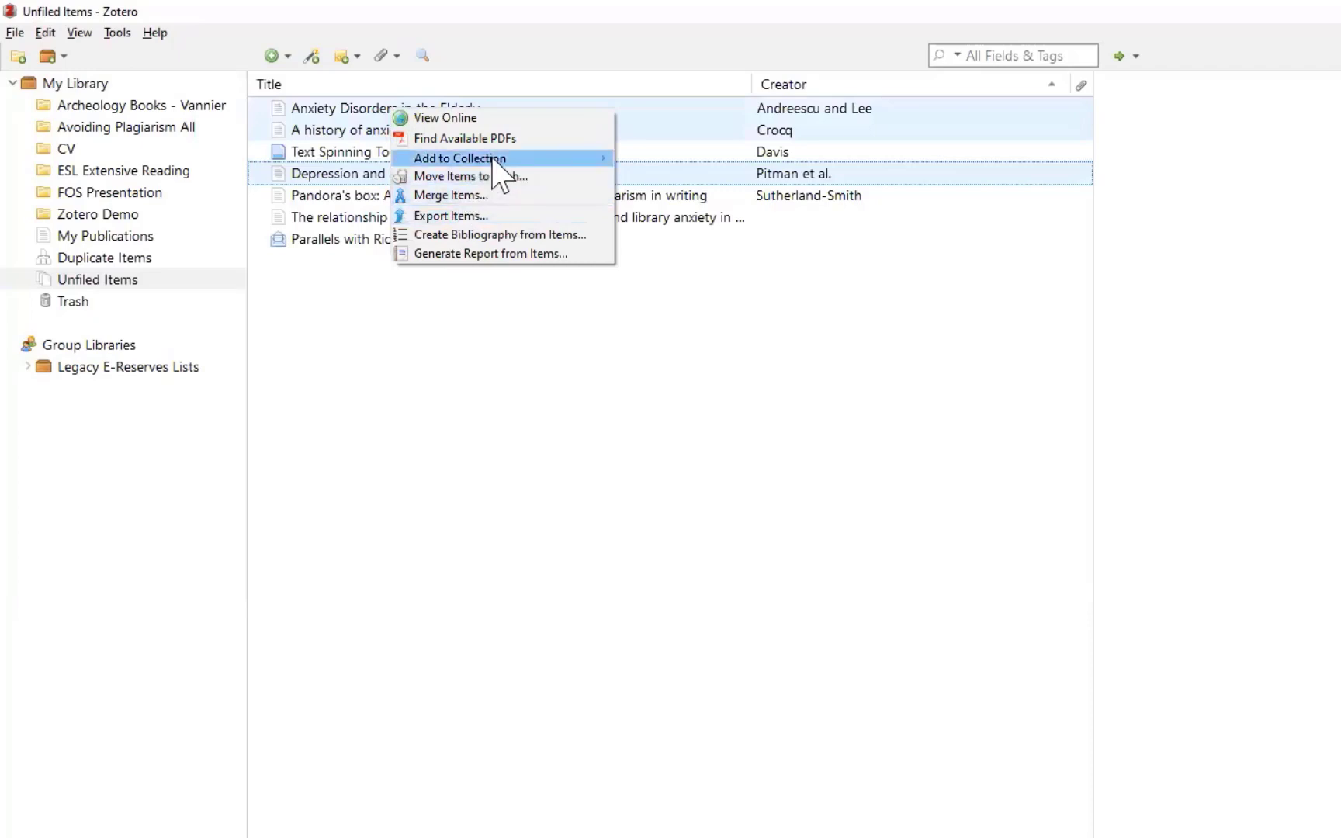
mouse_move(596, 164)
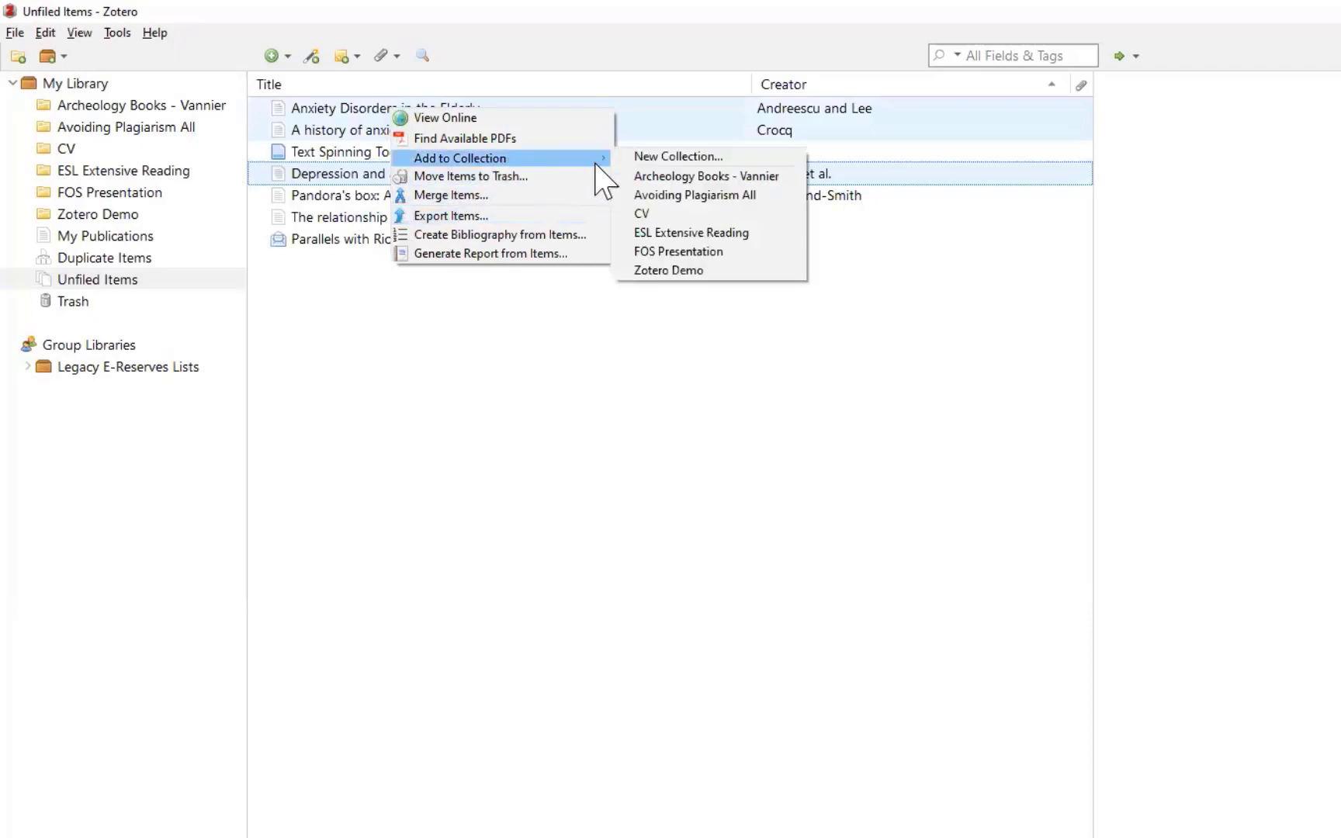
left_click(659, 271)
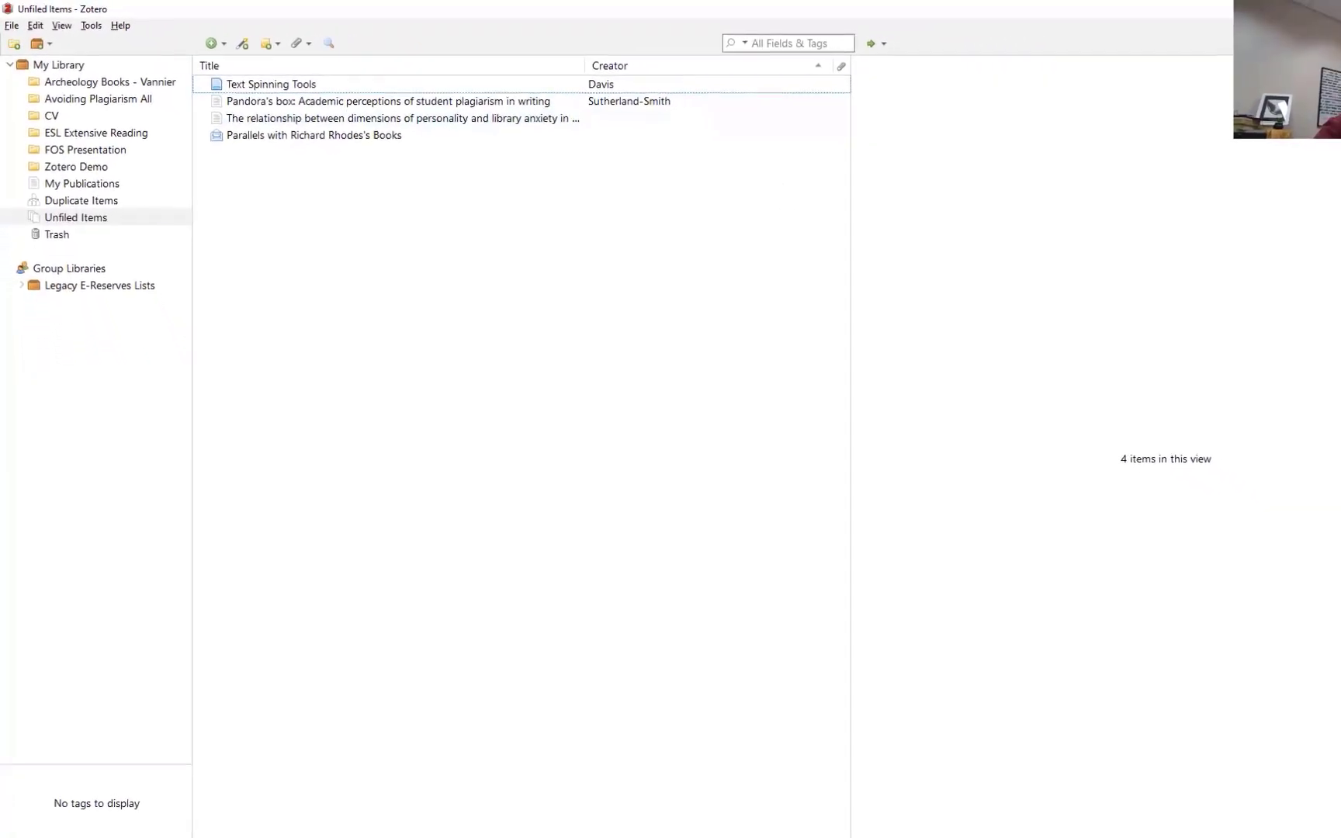
Step: Return to the PubMed anxiety results and deselect the three selected articles
mouse_move(301, 819)
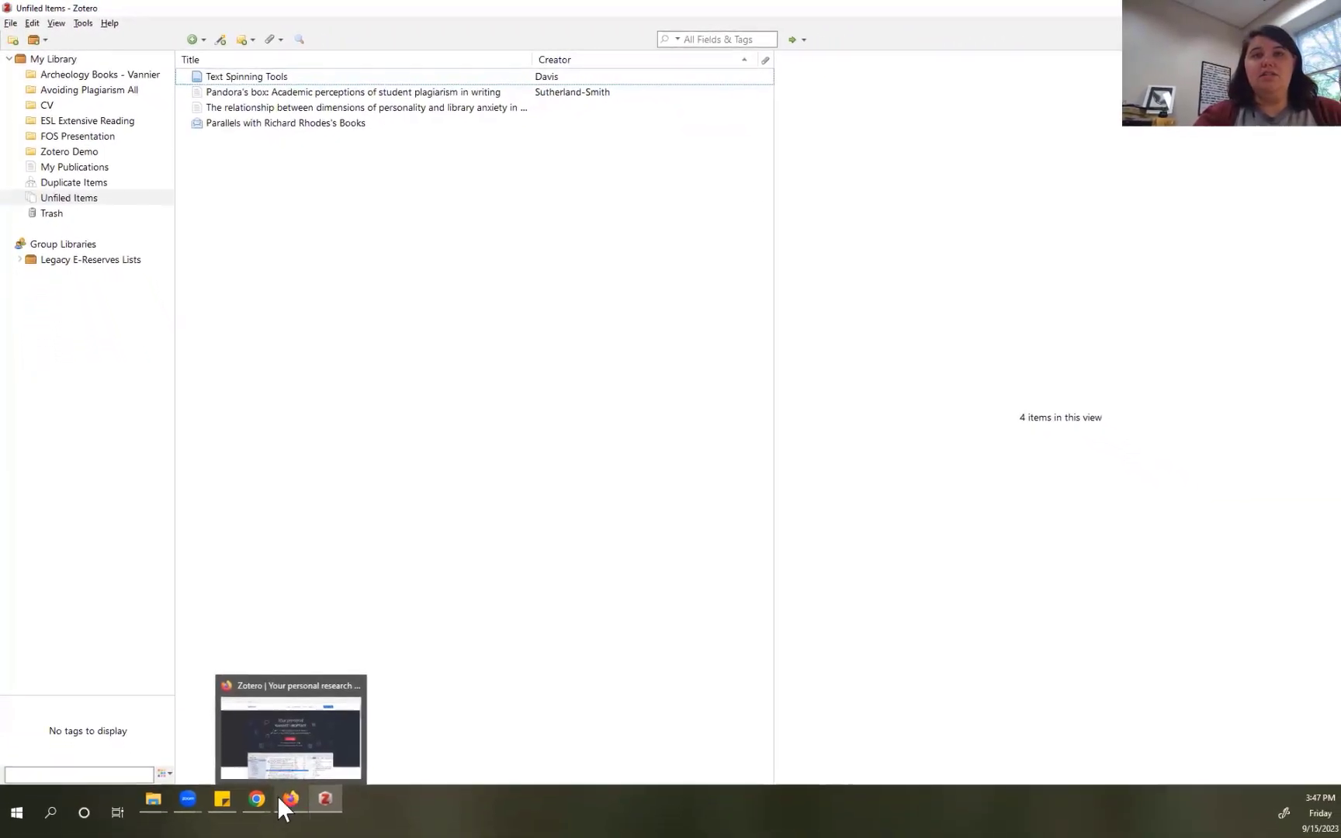
mouse_move(256, 793)
left_click(268, 741)
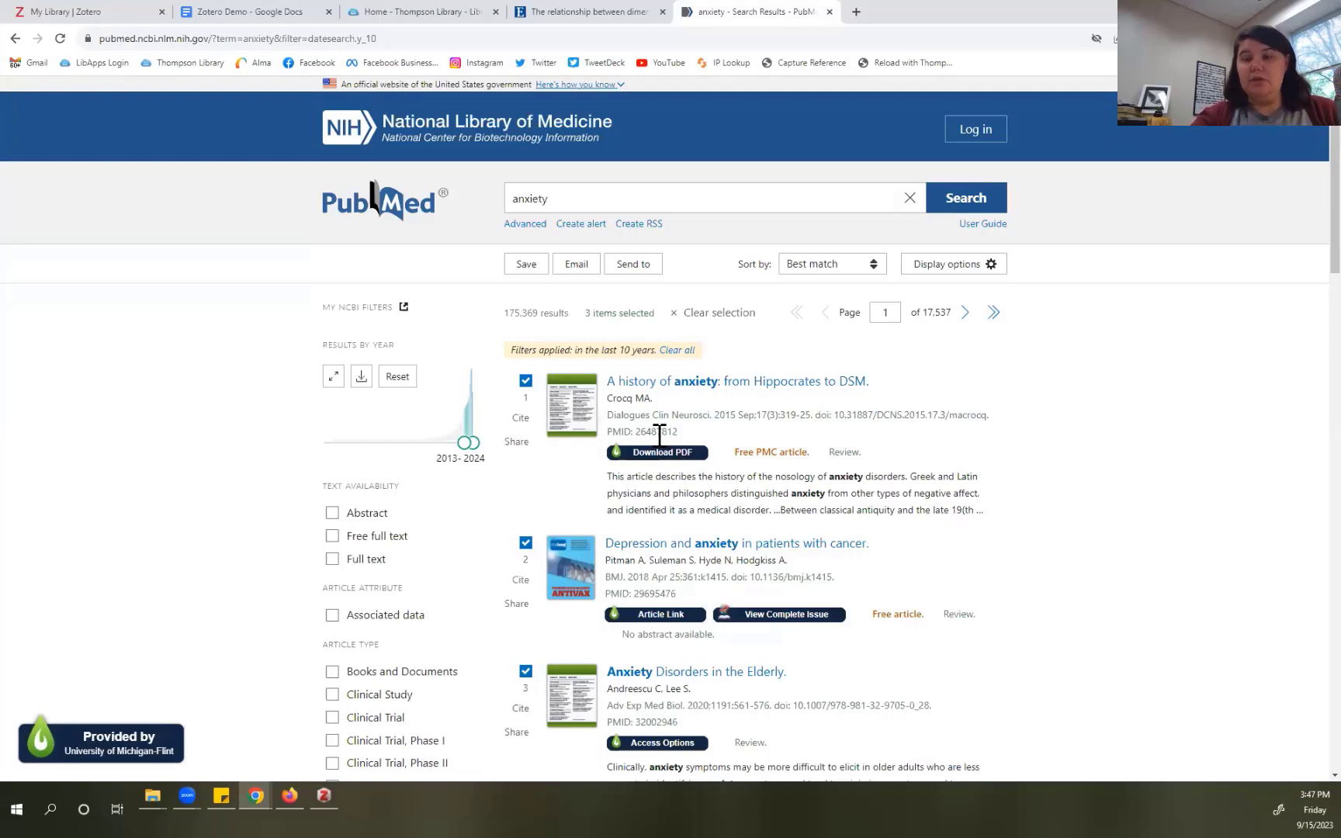
left_click(525, 381)
left_click(526, 542)
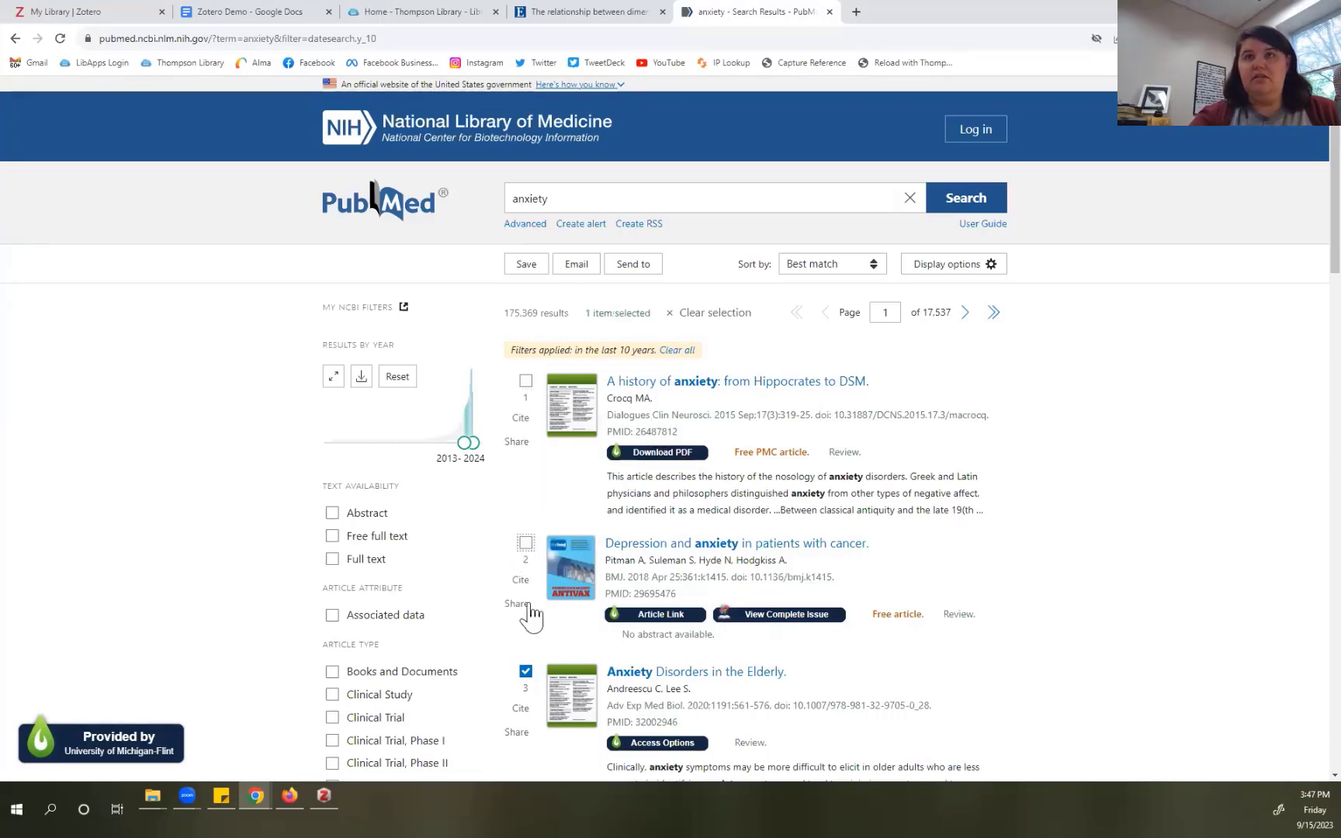
left_click(526, 673)
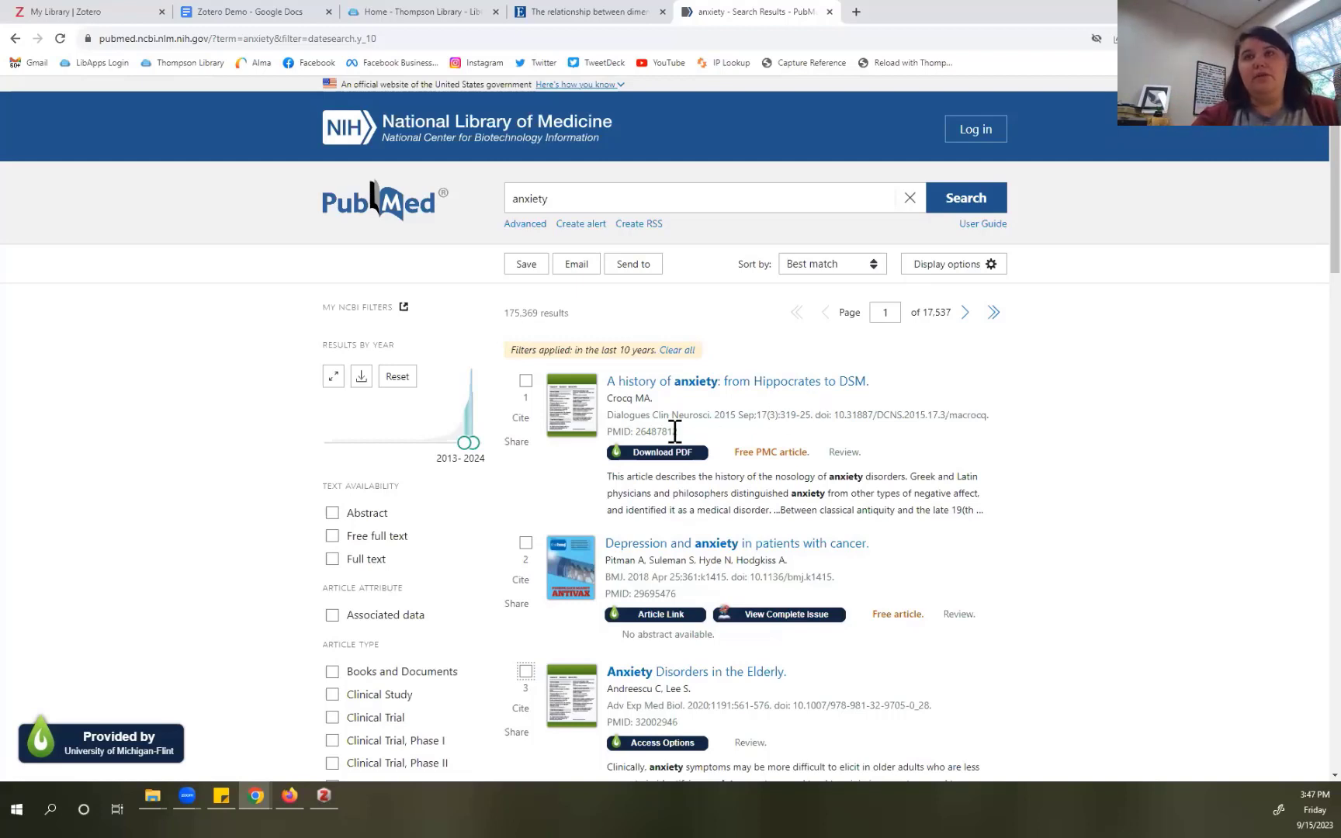
Step: Copy the first result's PMID 26487812 and switch back to Zotero
left_click_drag(635, 432, 678, 433)
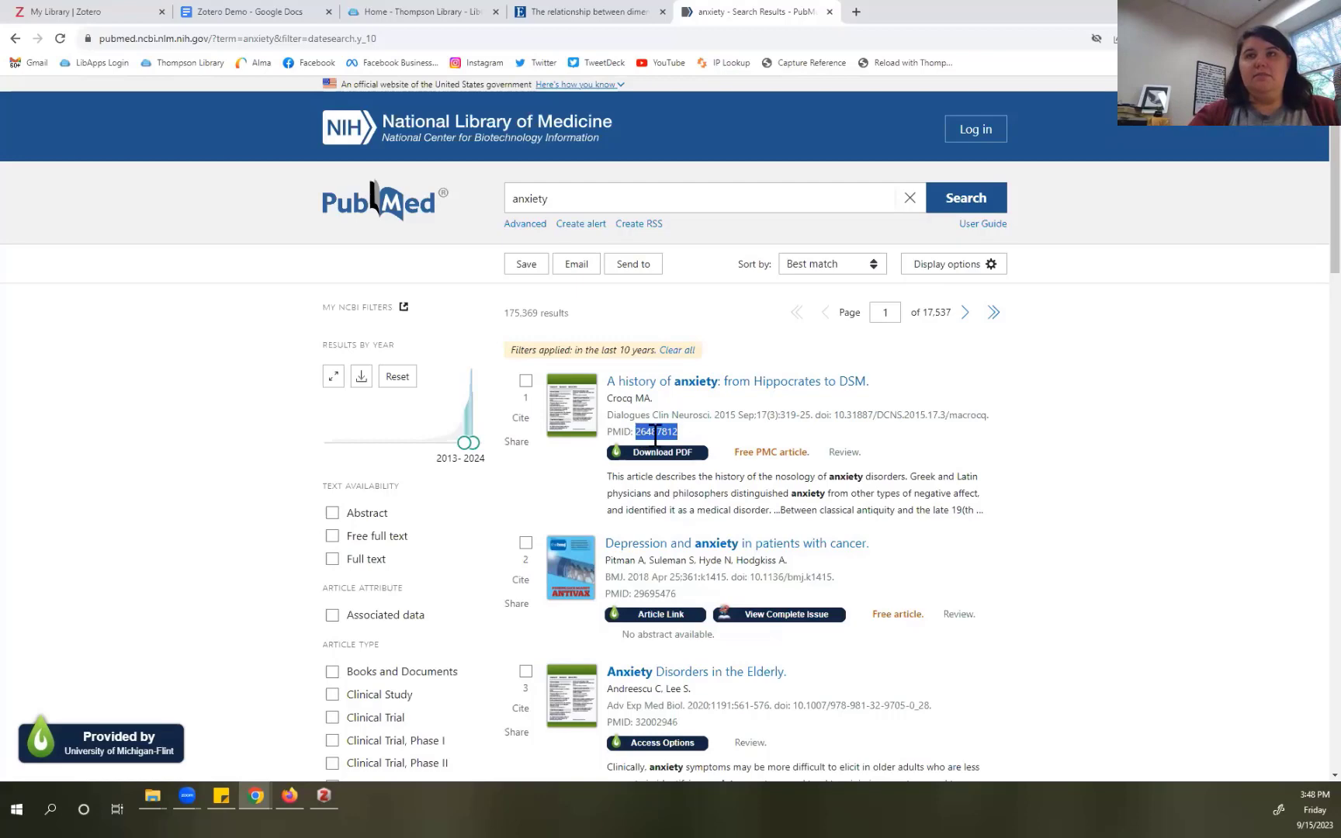
right_click(656, 435)
left_click(669, 446)
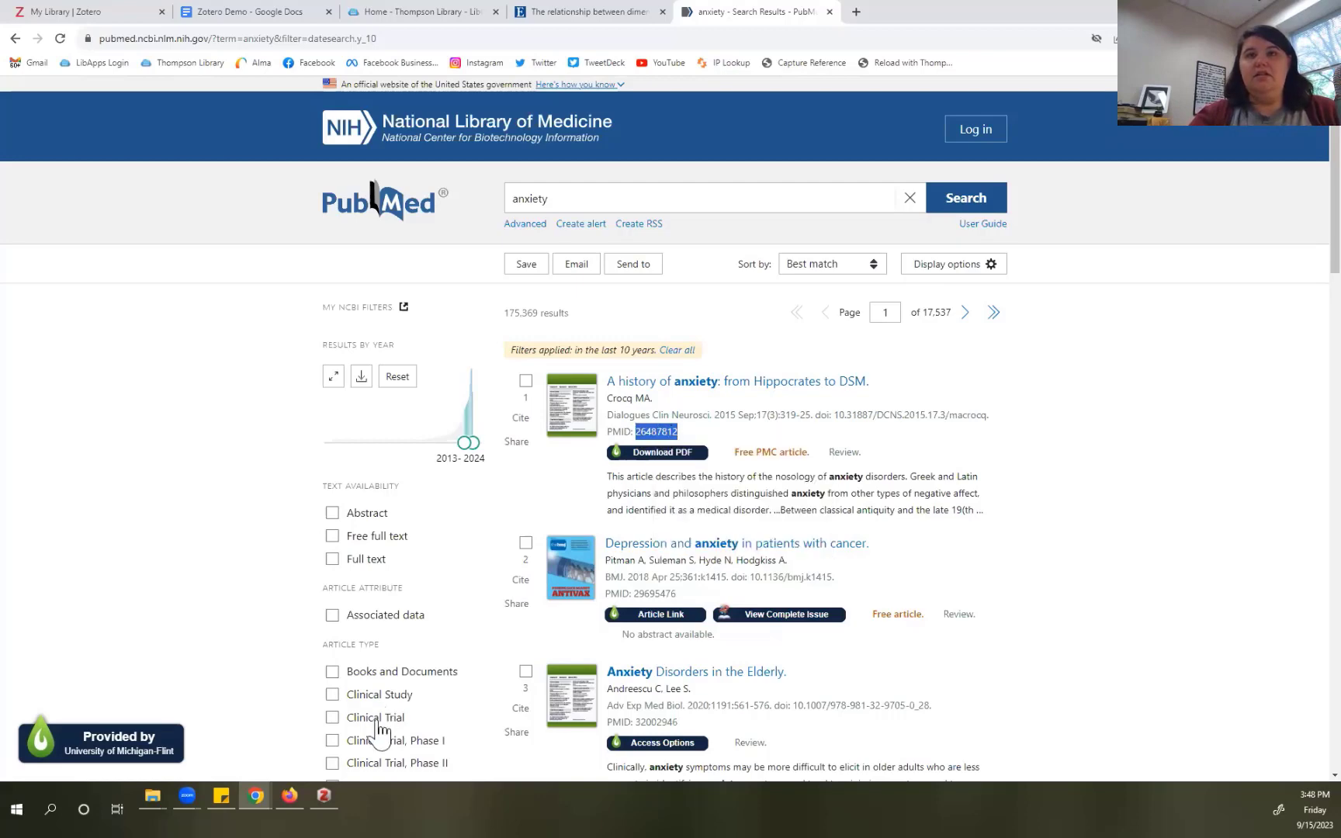
left_click(324, 795)
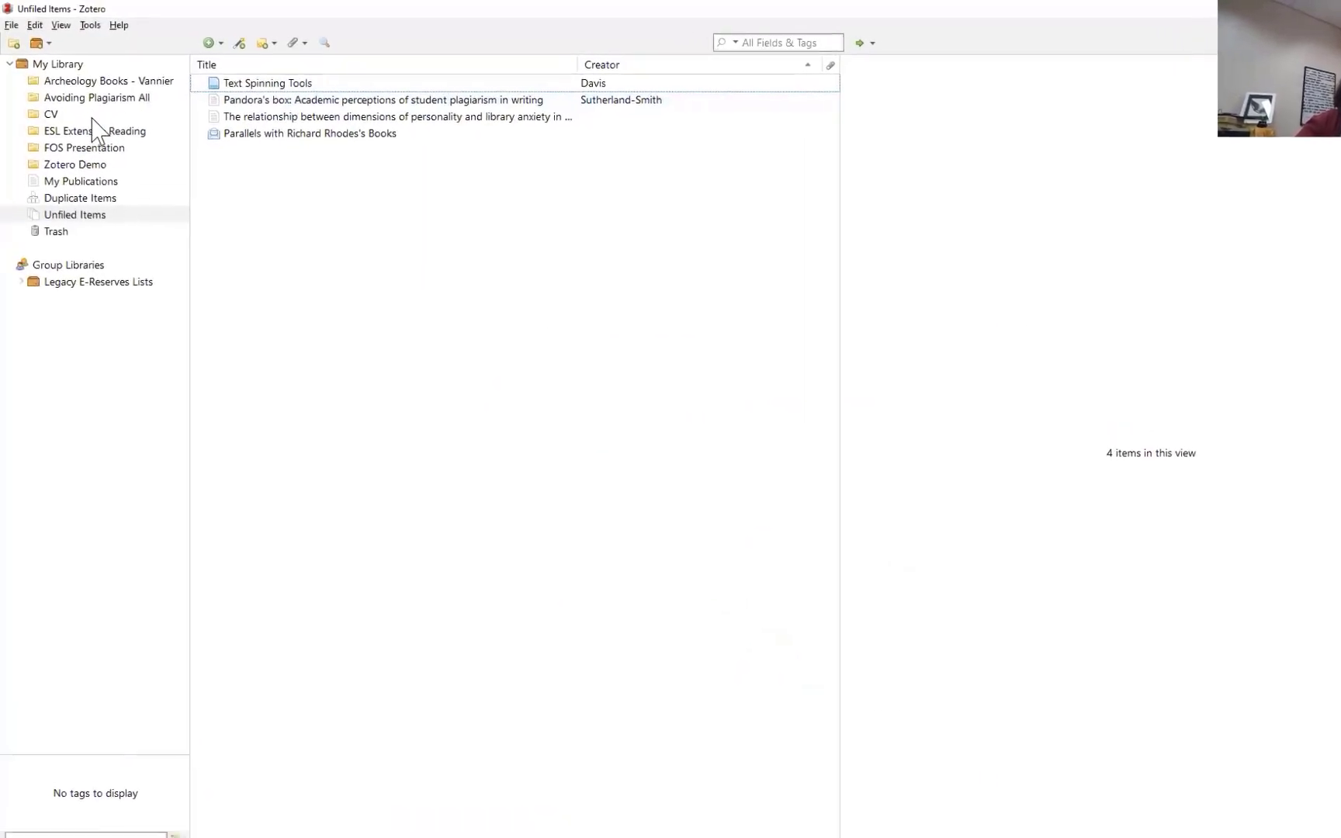
Step: Add PMID 26487812 to Zotero Demo by identifier, then compare the old and new Crocq anxiety copies
left_click(72, 155)
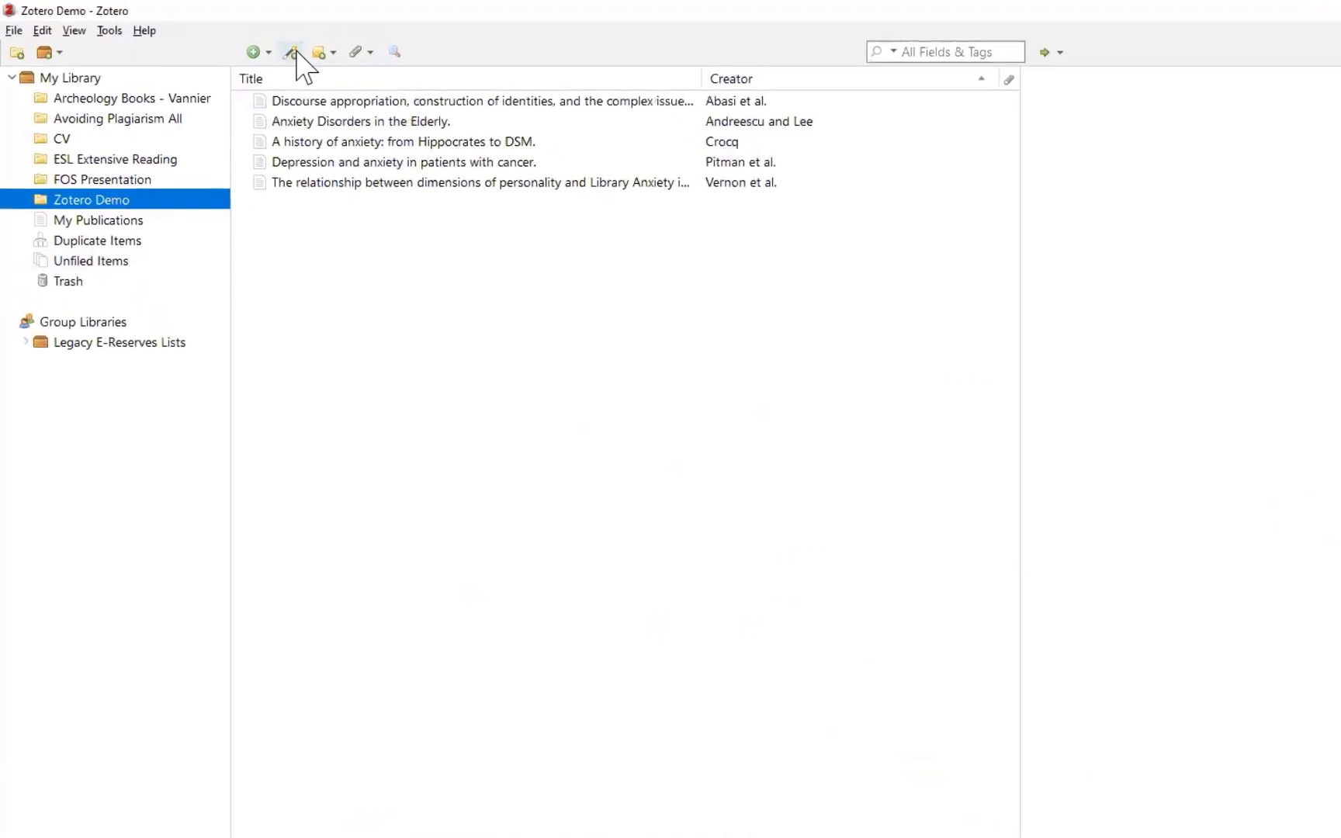
left_click(263, 47)
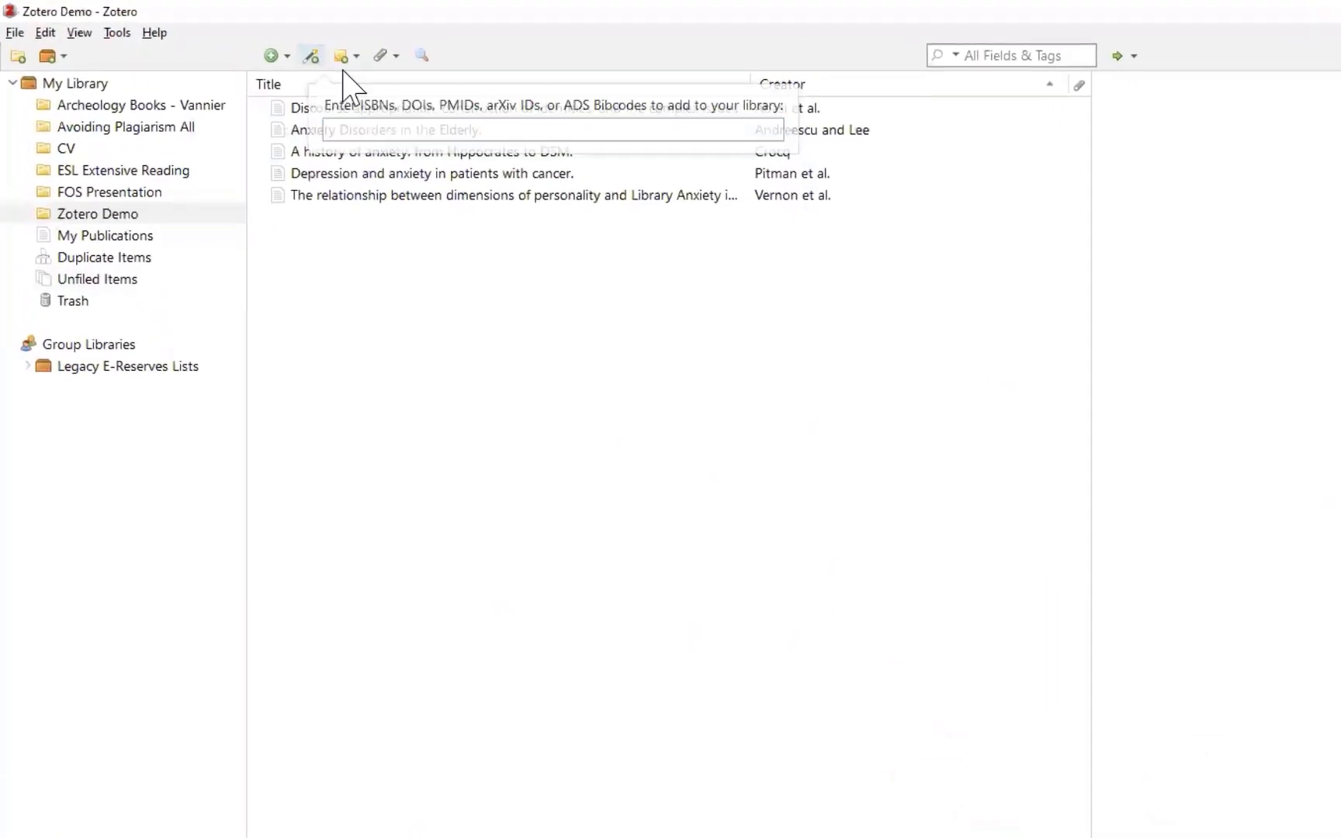
right_click(441, 128)
left_click(497, 196)
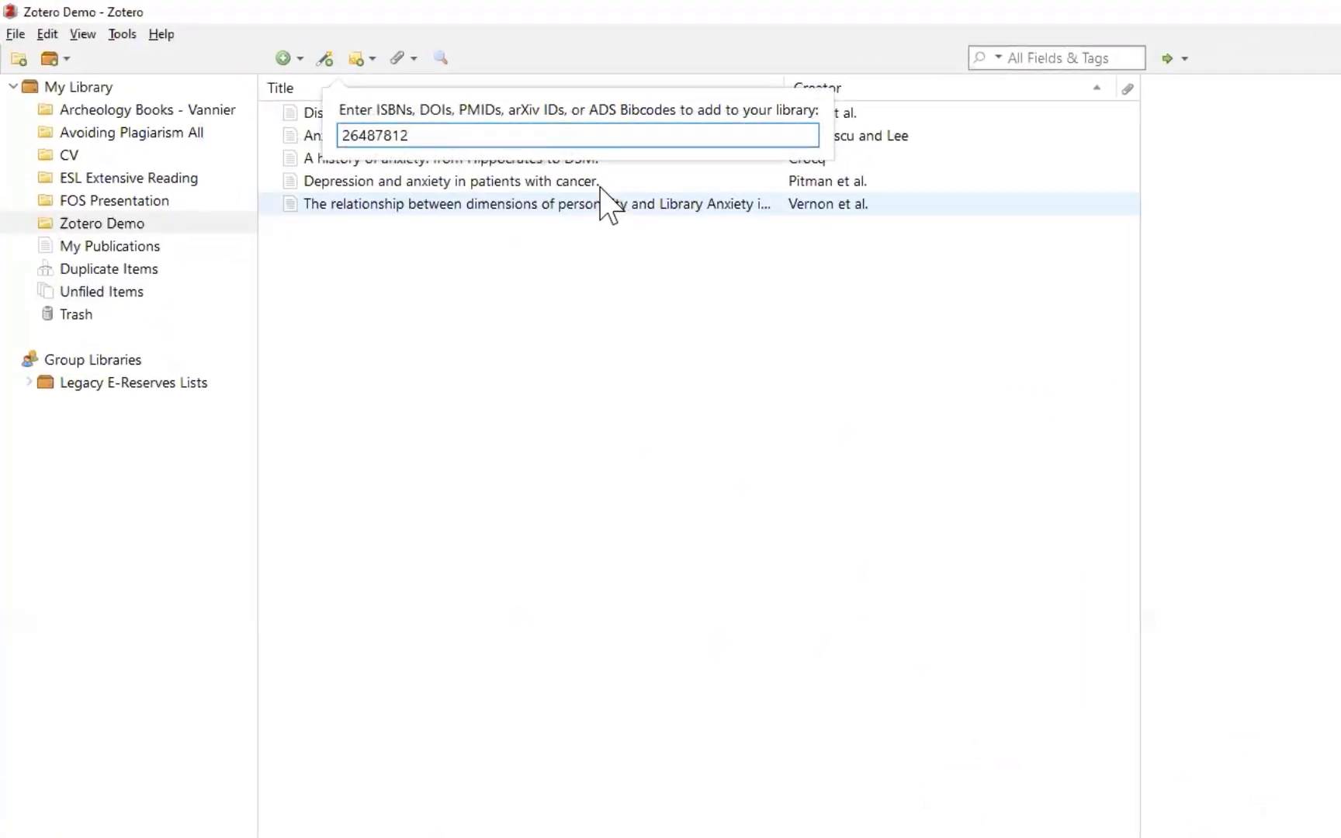
key("Return")
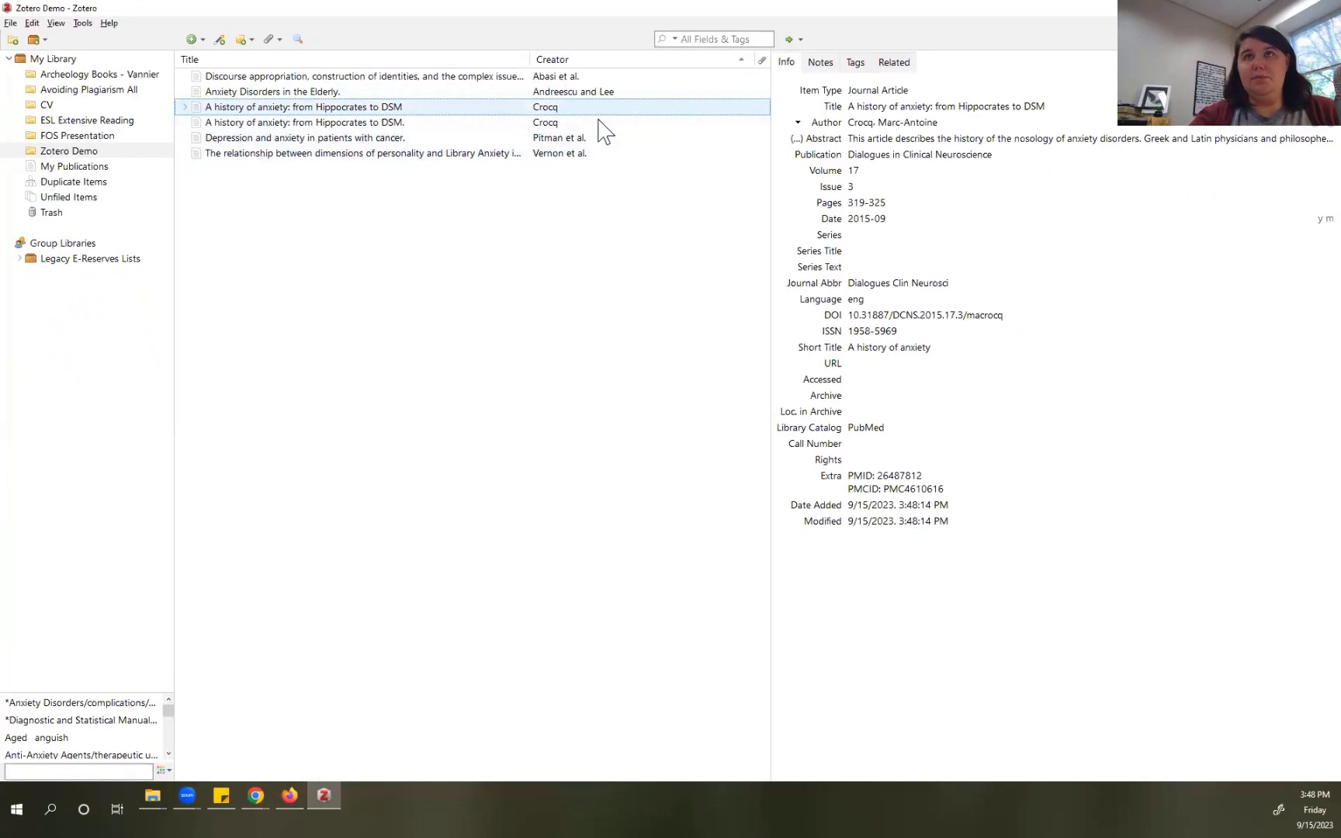
left_click(553, 122)
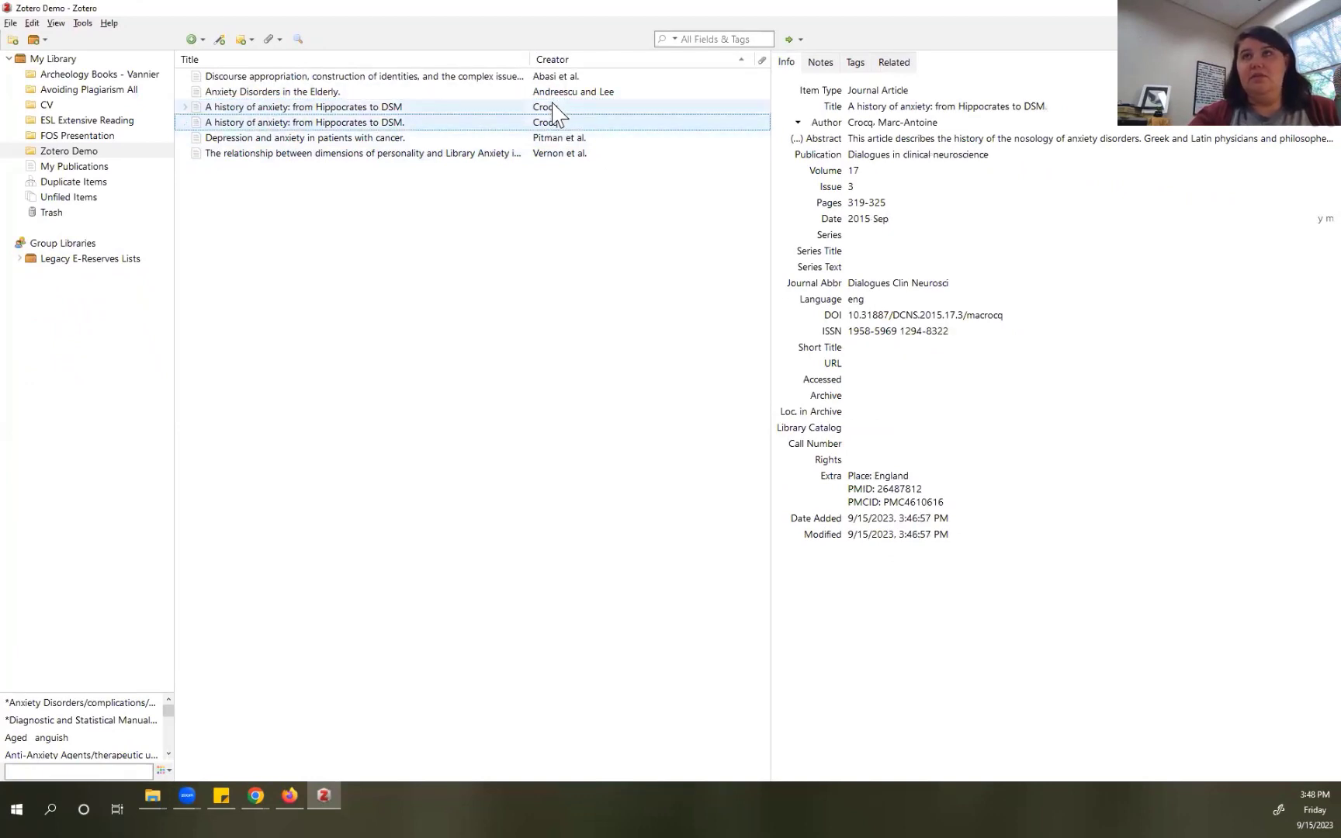
left_click(552, 107)
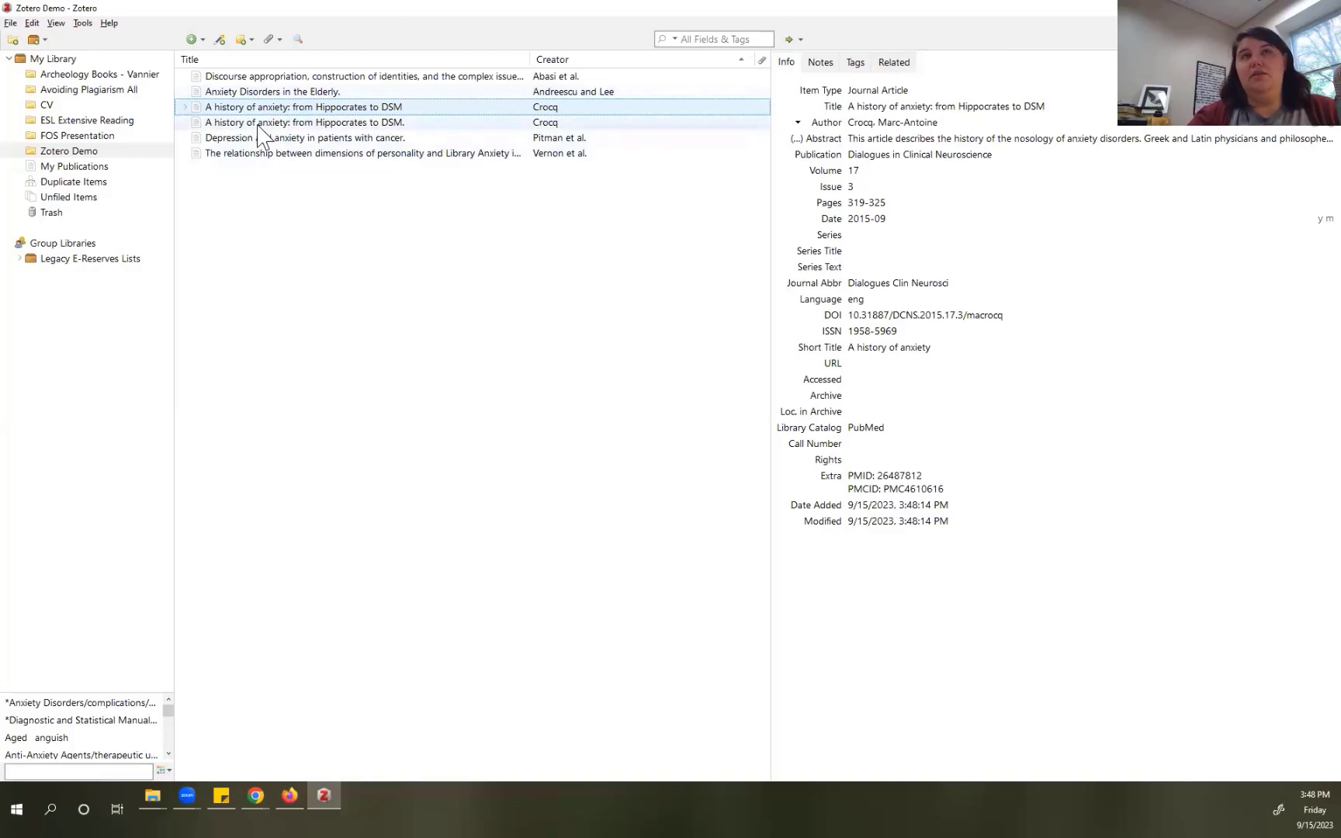
Step: In Duplicate Items, merge the two 'A history of anxiety' copies into one item
left_click(100, 184)
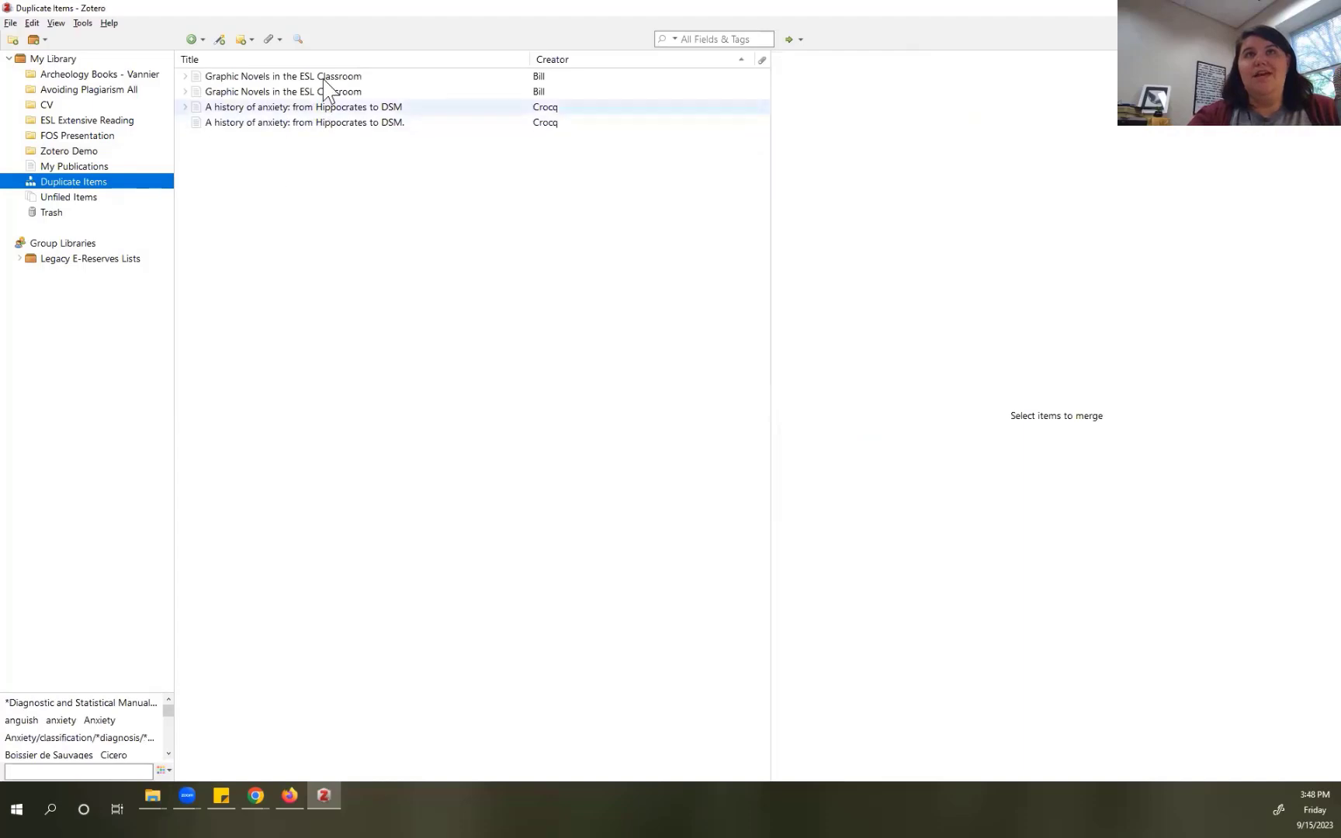
left_click(185, 77)
left_click(185, 107)
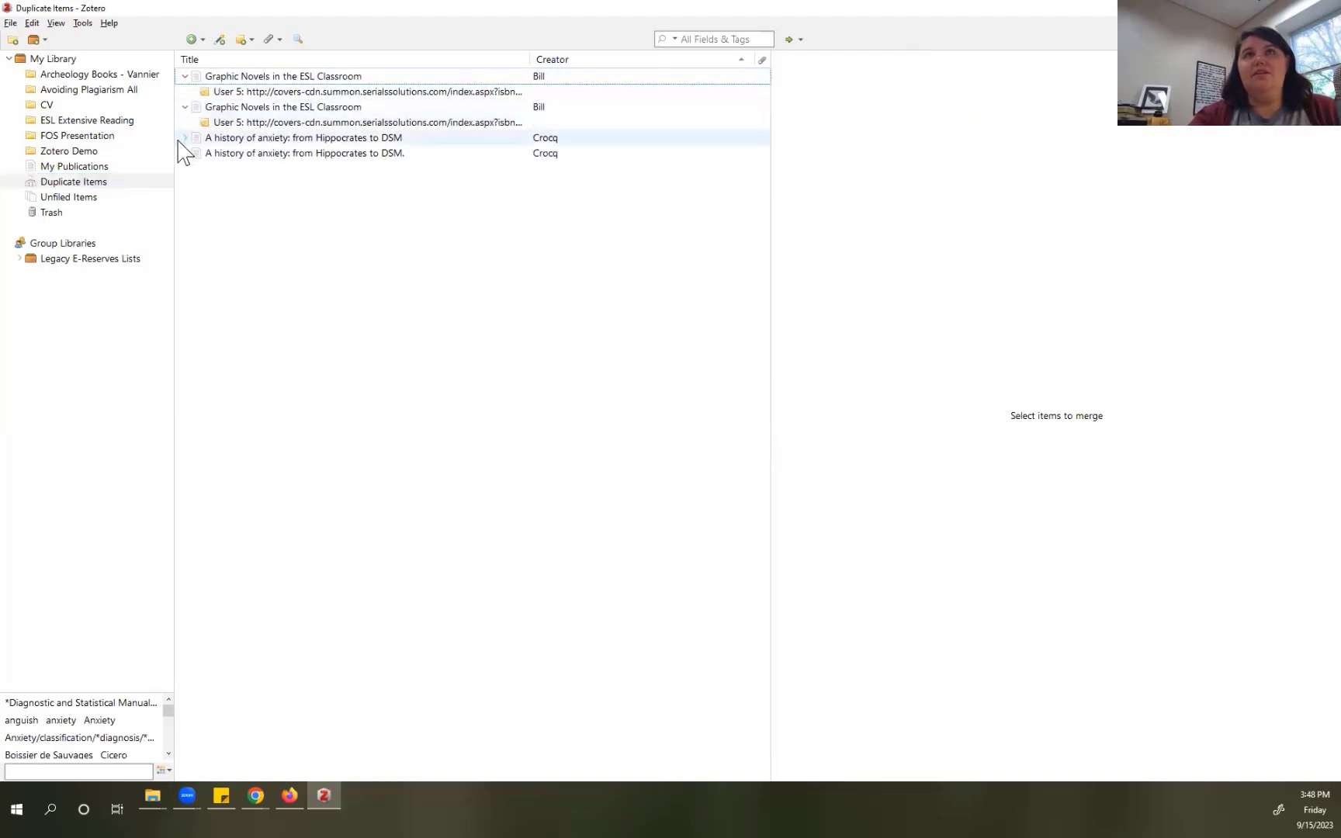
left_click(185, 138)
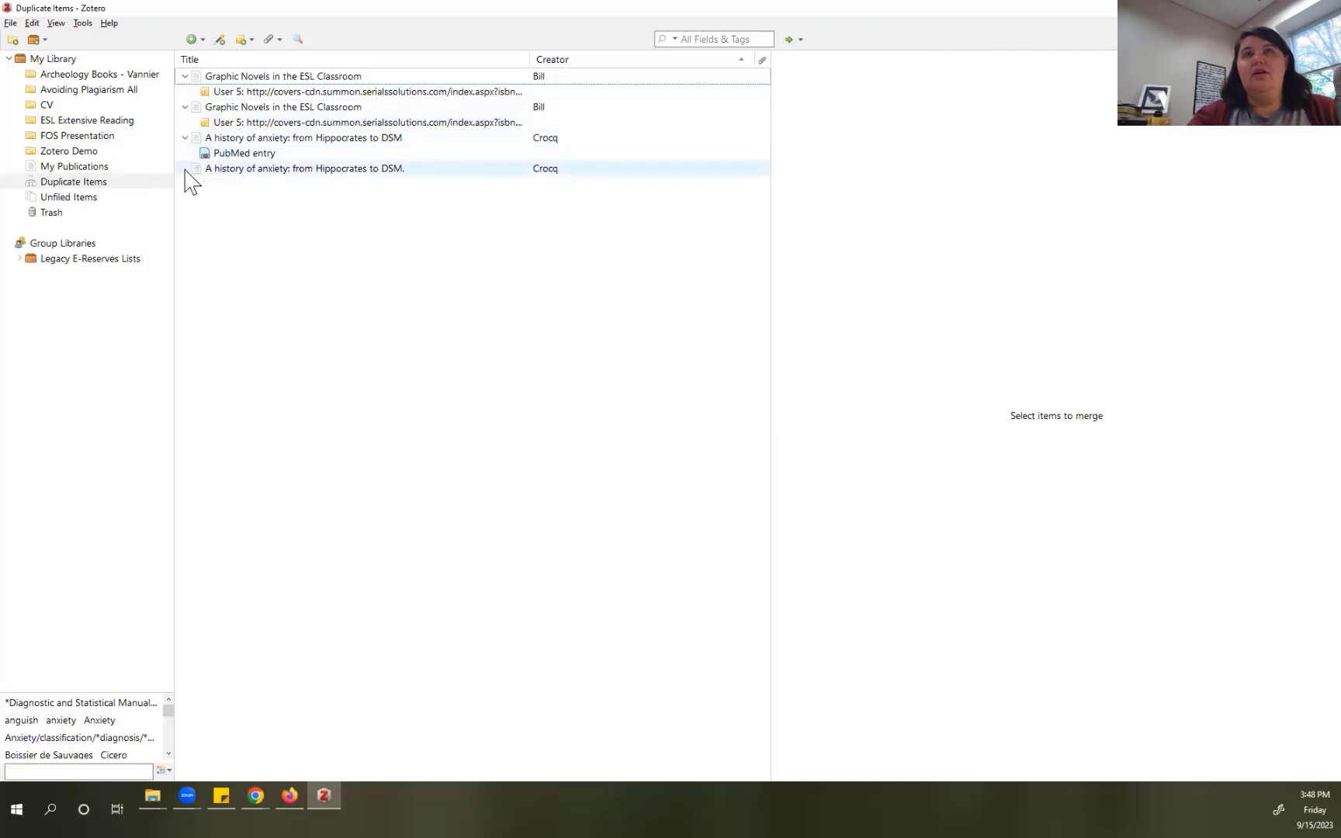
left_click(186, 169)
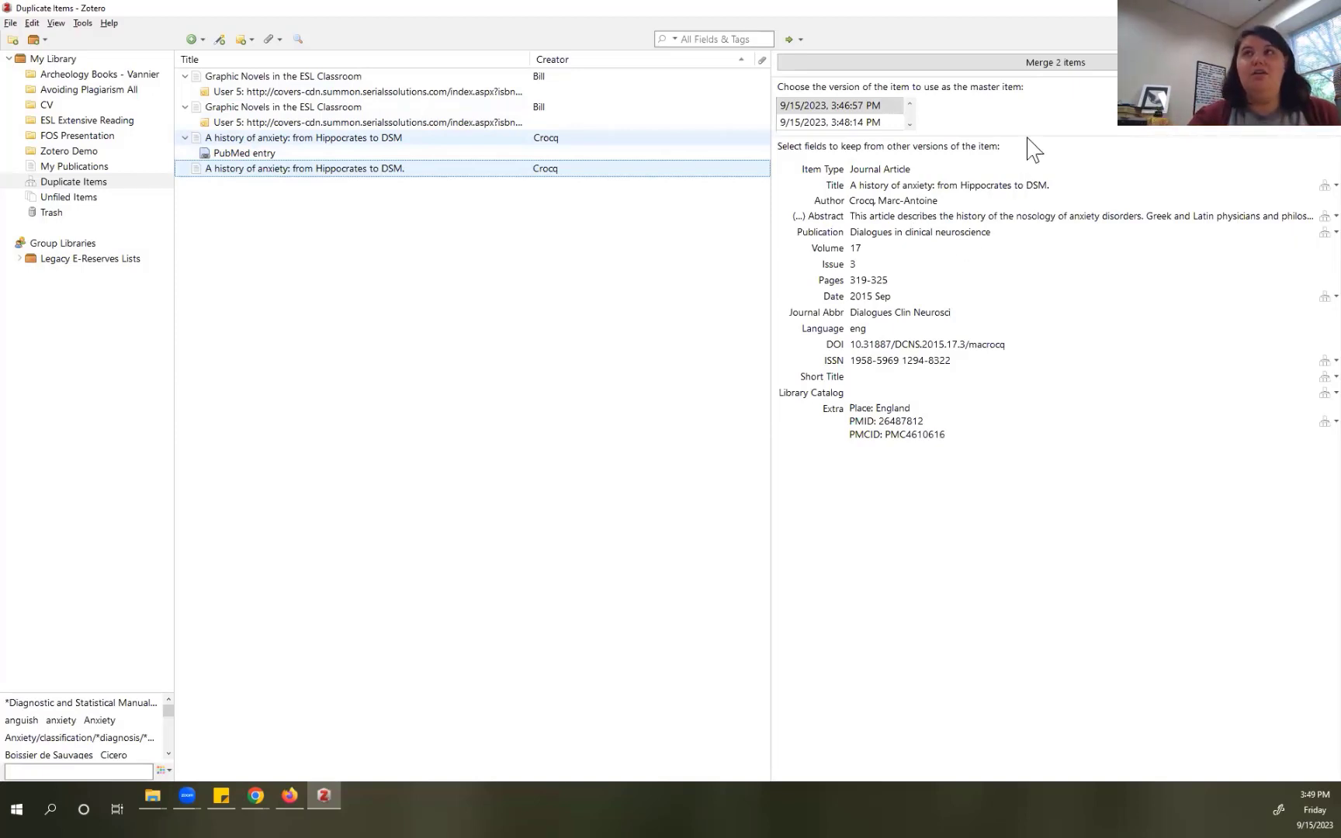
left_click(1049, 66)
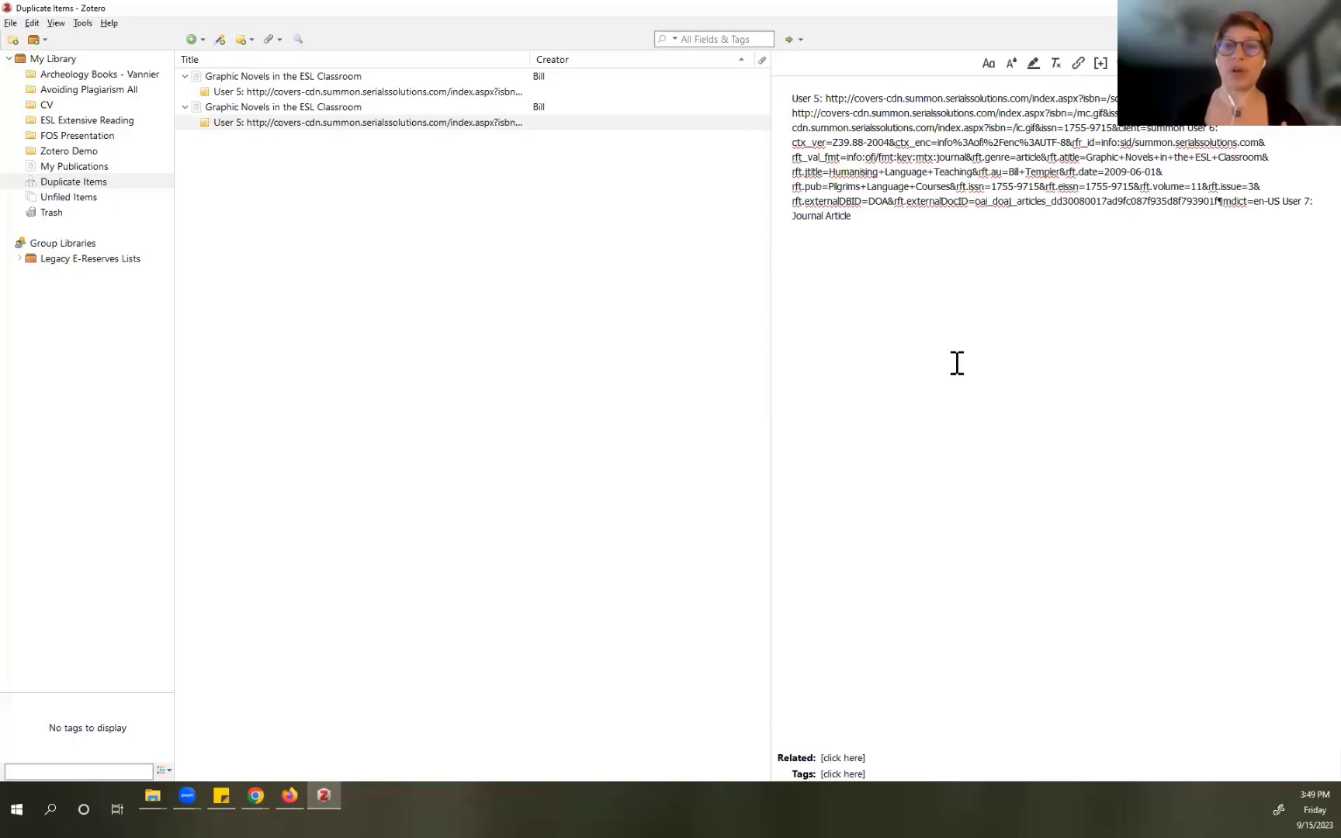
Step: Inspect the 'Graphic Novels in the ESL Classroom' duplicates and collapse their rows
left_click(330, 110)
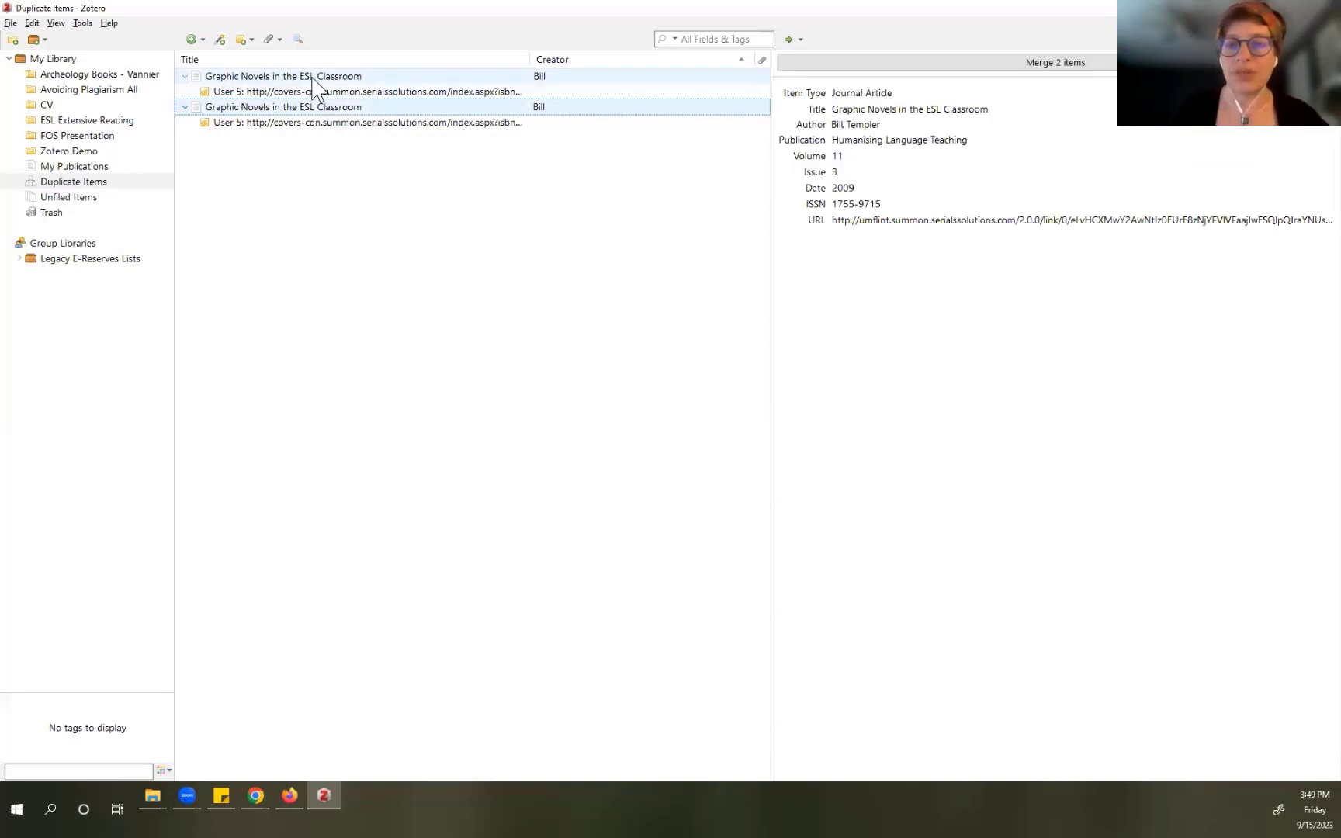
left_click(185, 108)
left_click(185, 76)
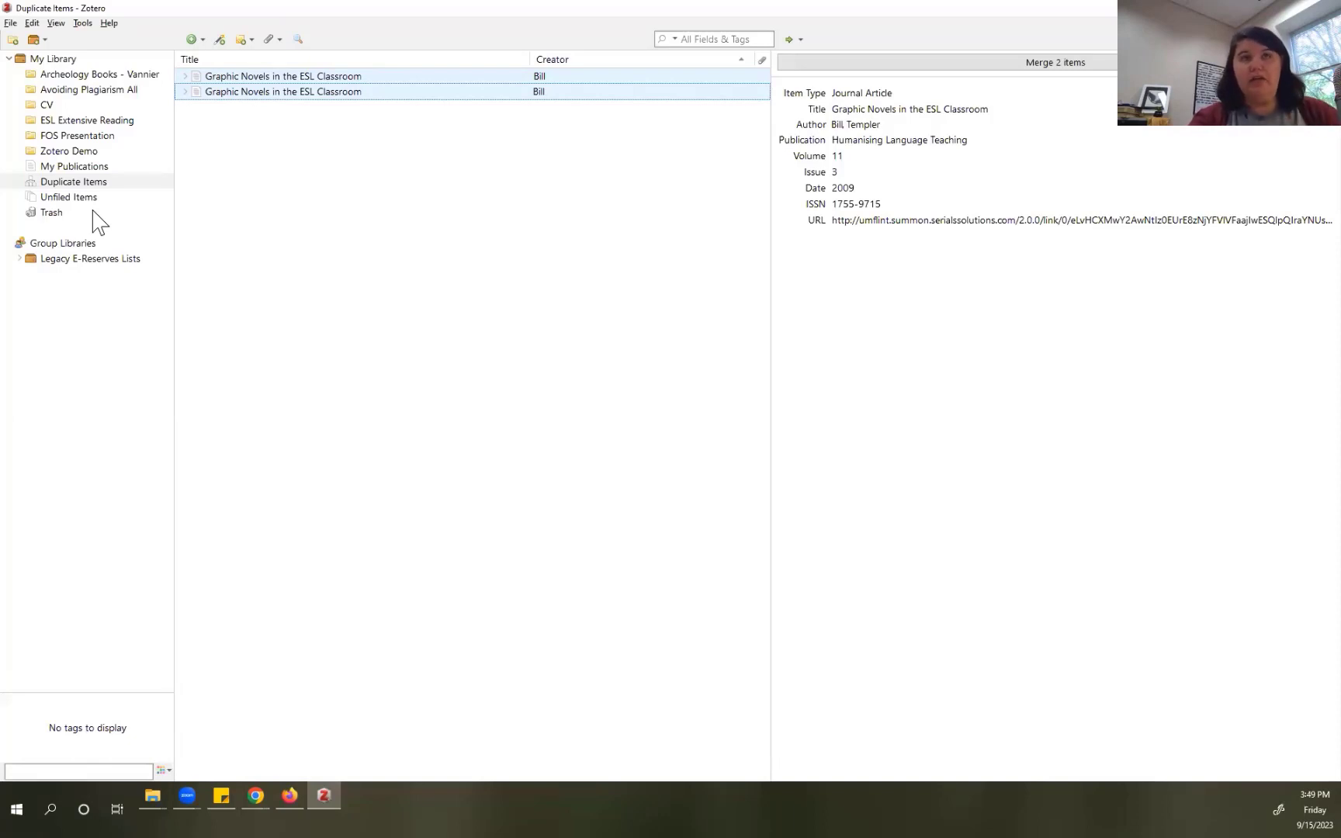
Step: Sign in to zotero.org in Firefox with the account username and password
left_click(292, 793)
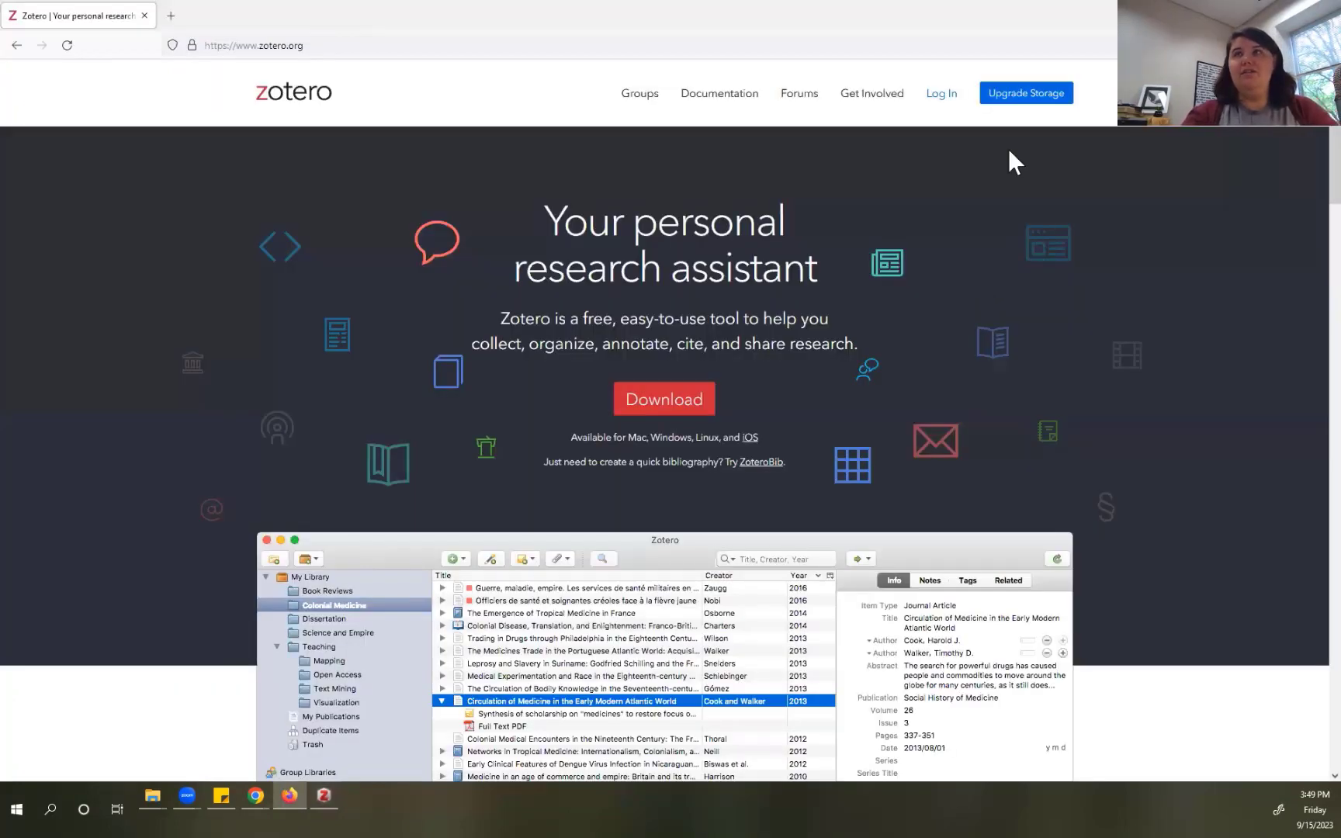
left_click(943, 100)
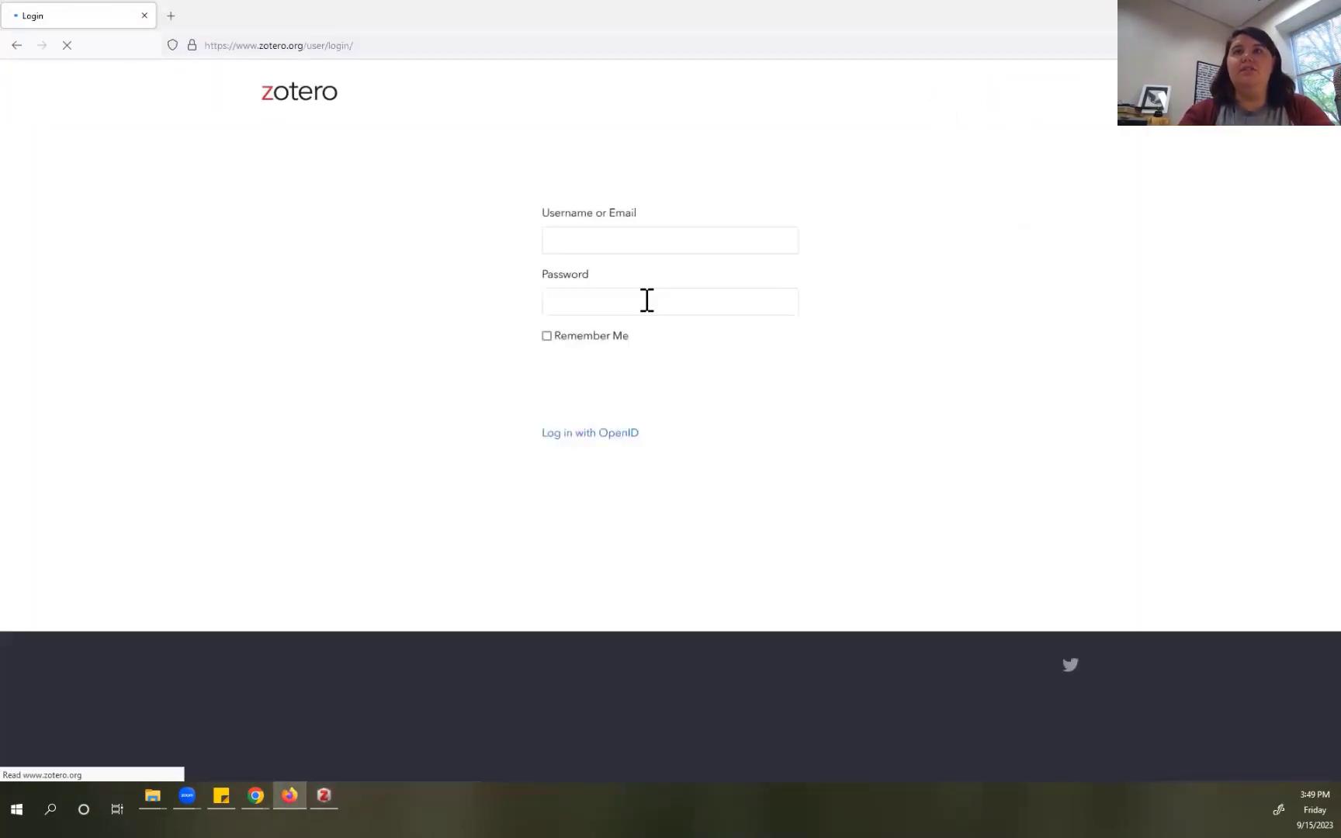
left_click(630, 246)
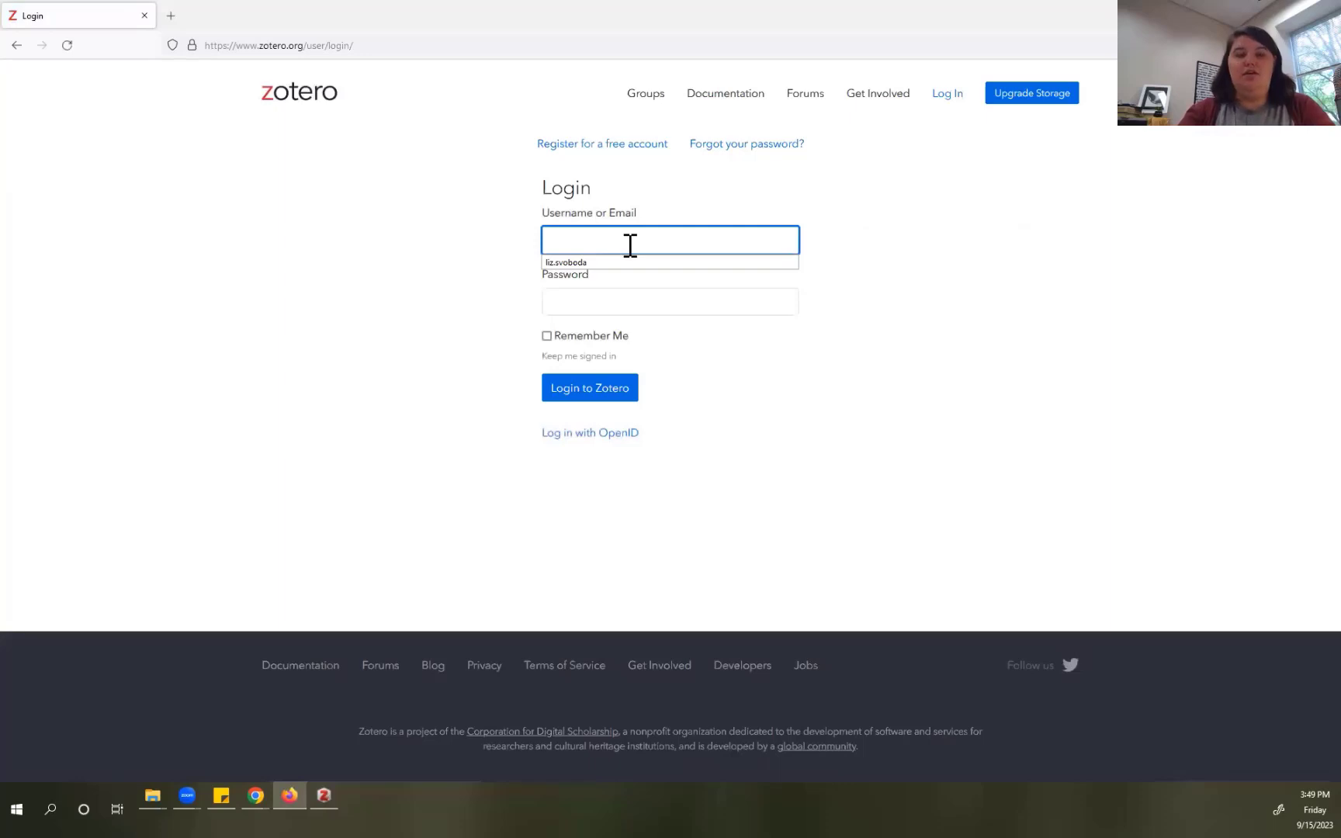
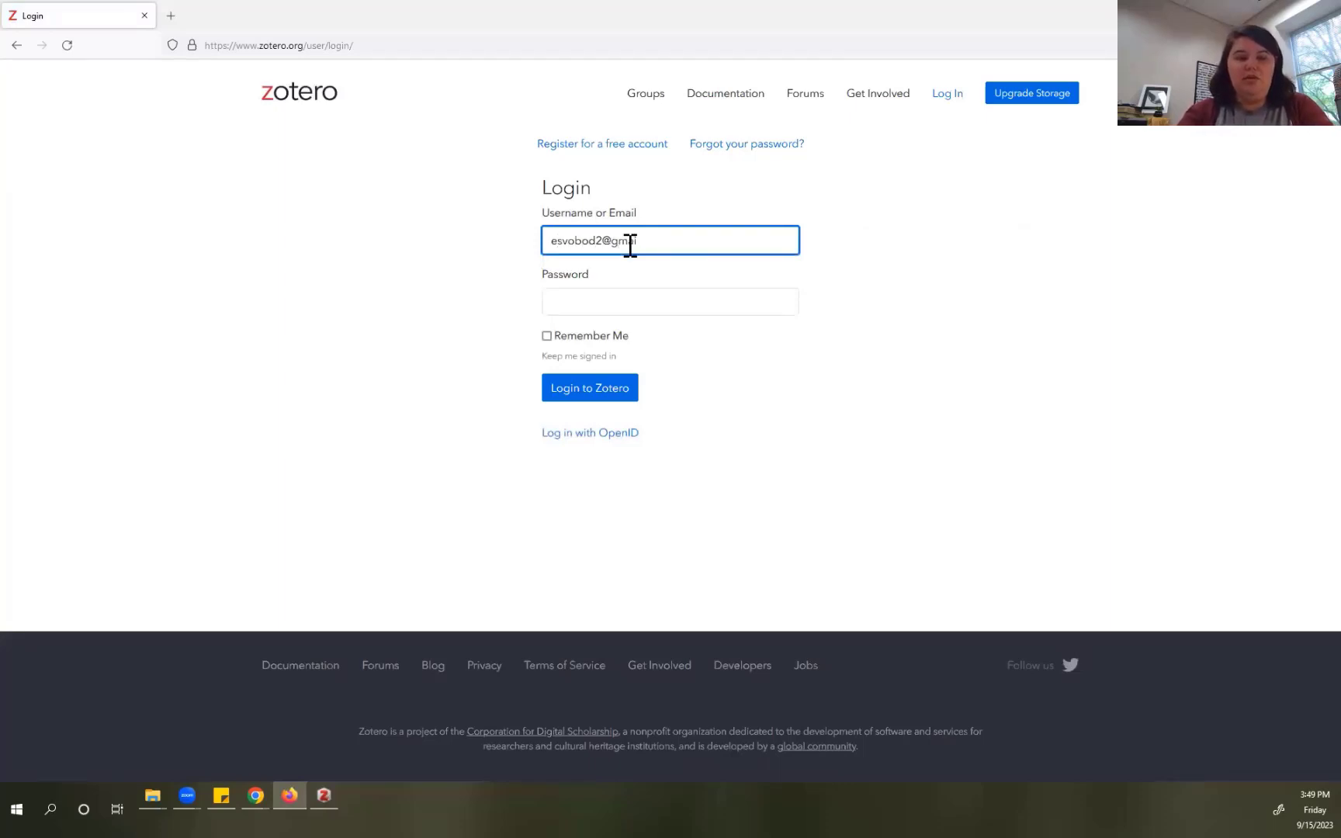
left_click(629, 308)
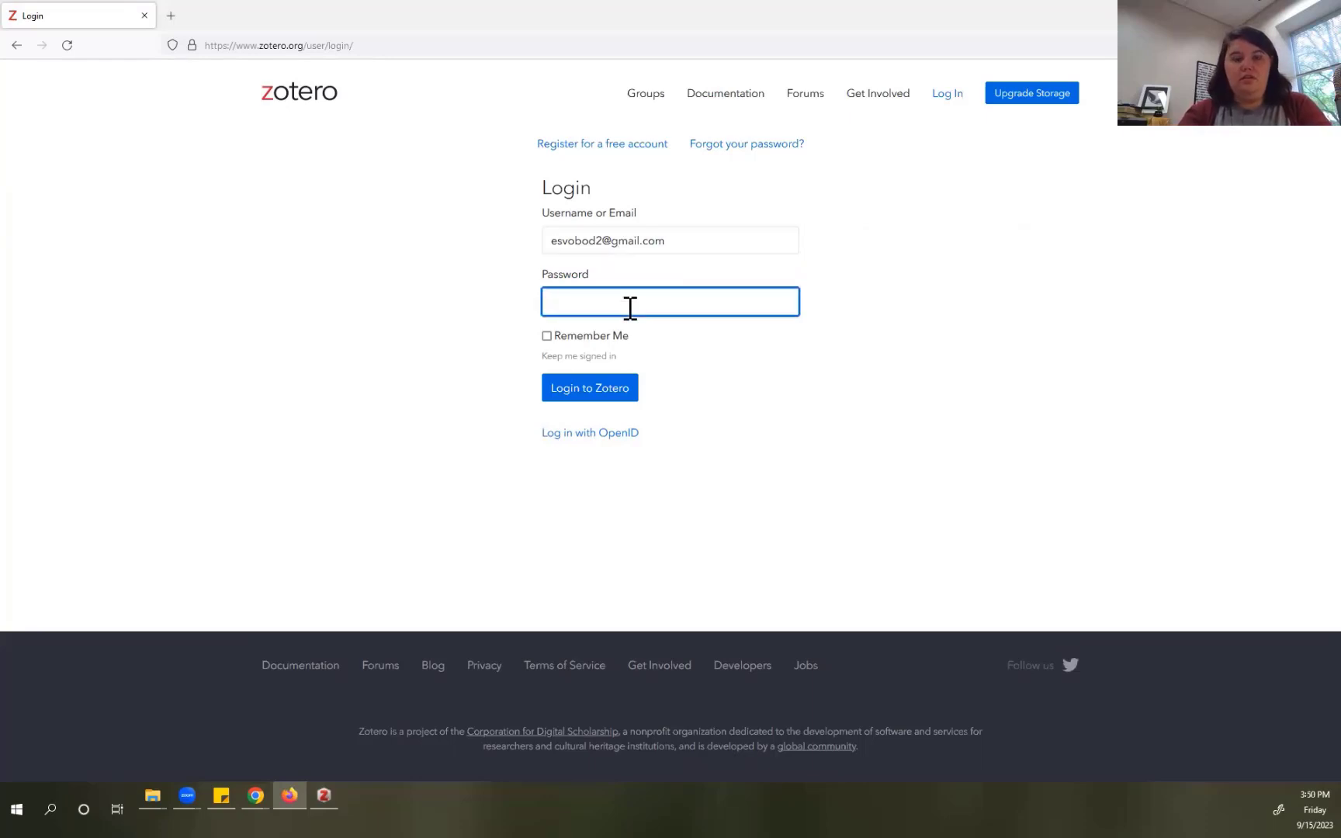
type("••••••••••")
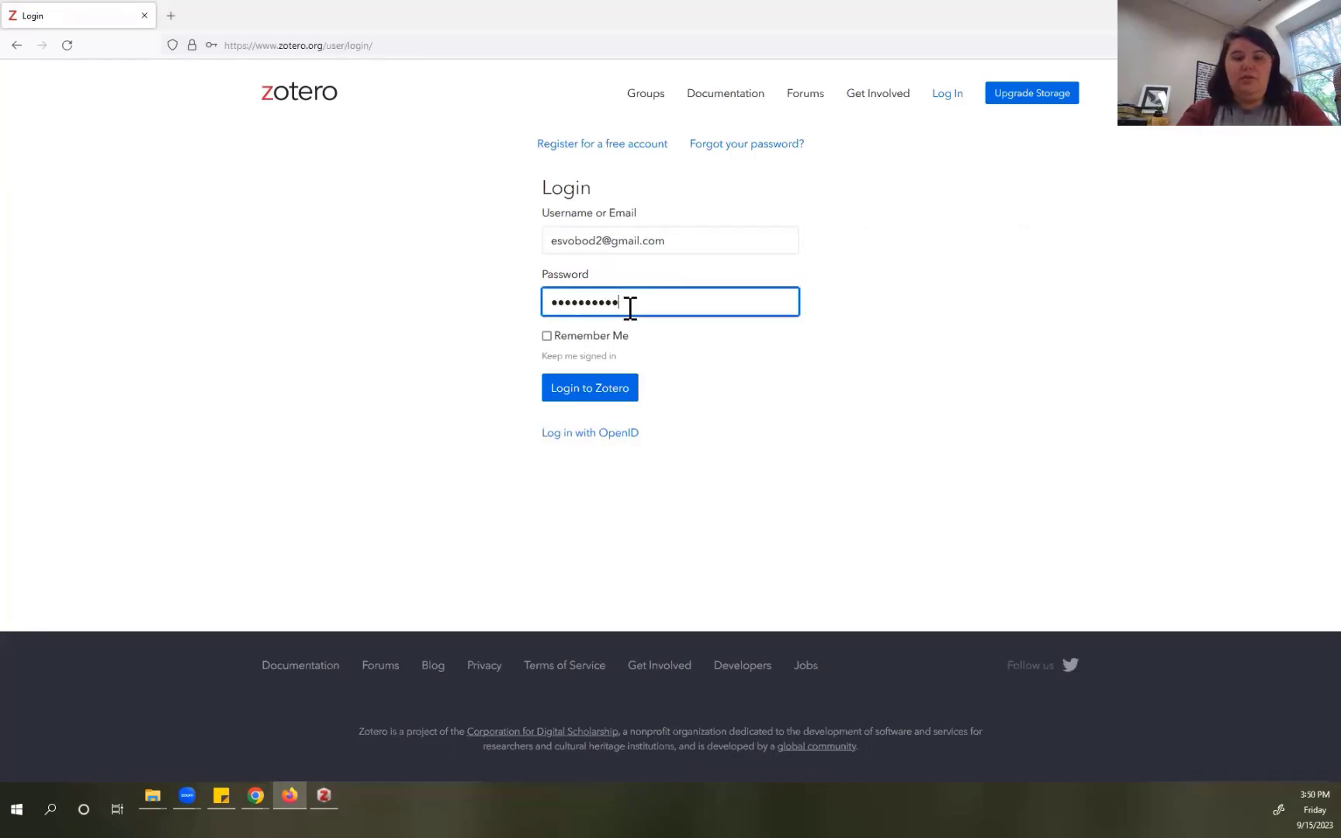
type("•")
key("Return")
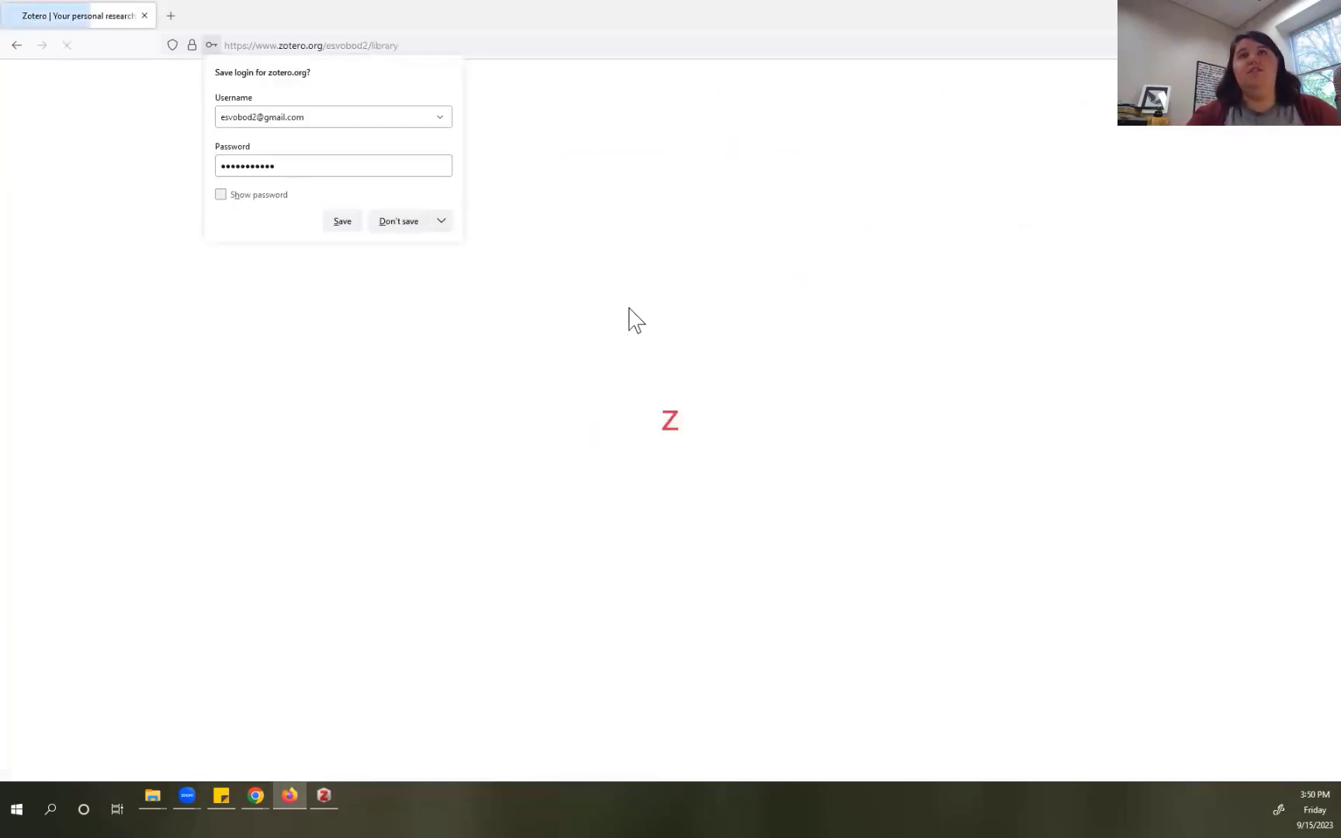
Step: Decline saving the login, expand the Legacy E-Reserves Lists group, and return to desktop Zotero
left_click(404, 224)
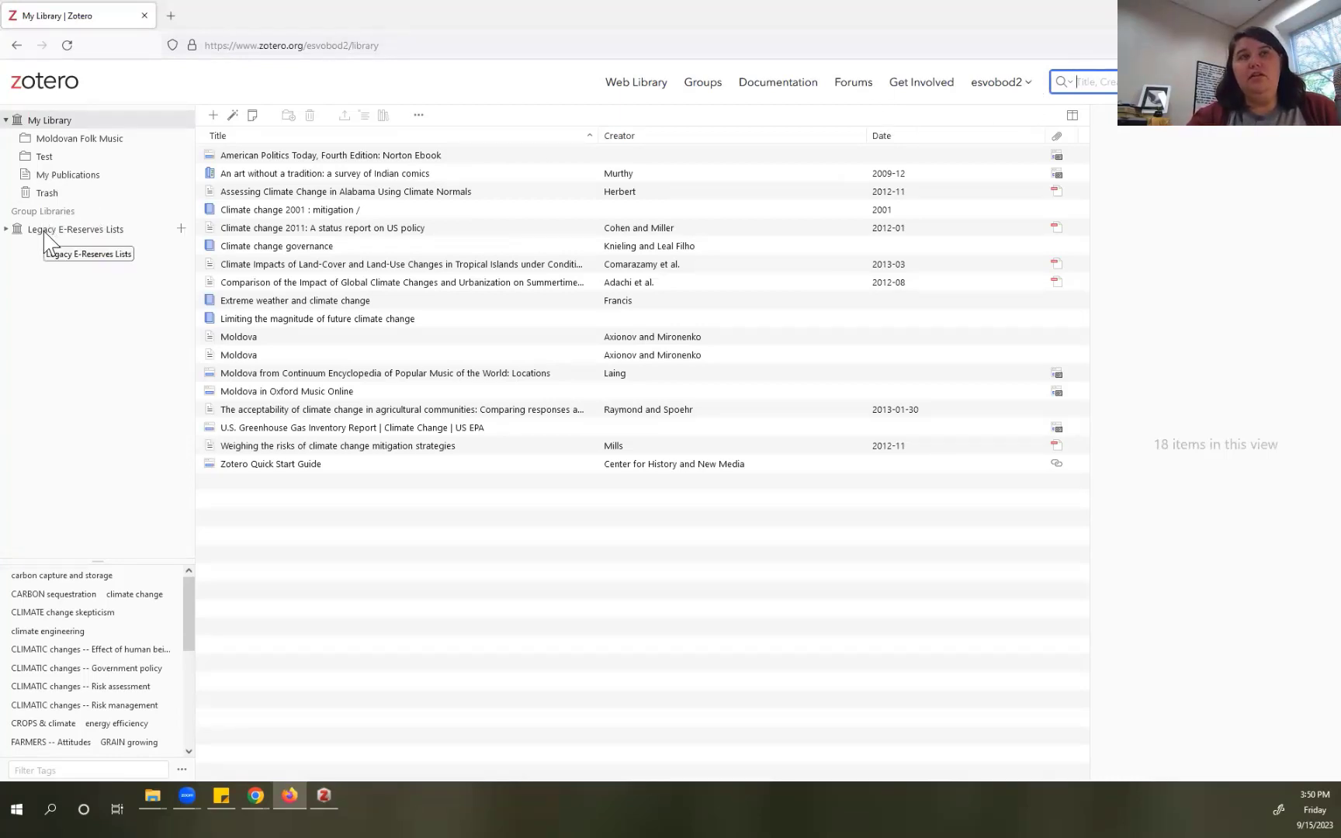
left_click(8, 232)
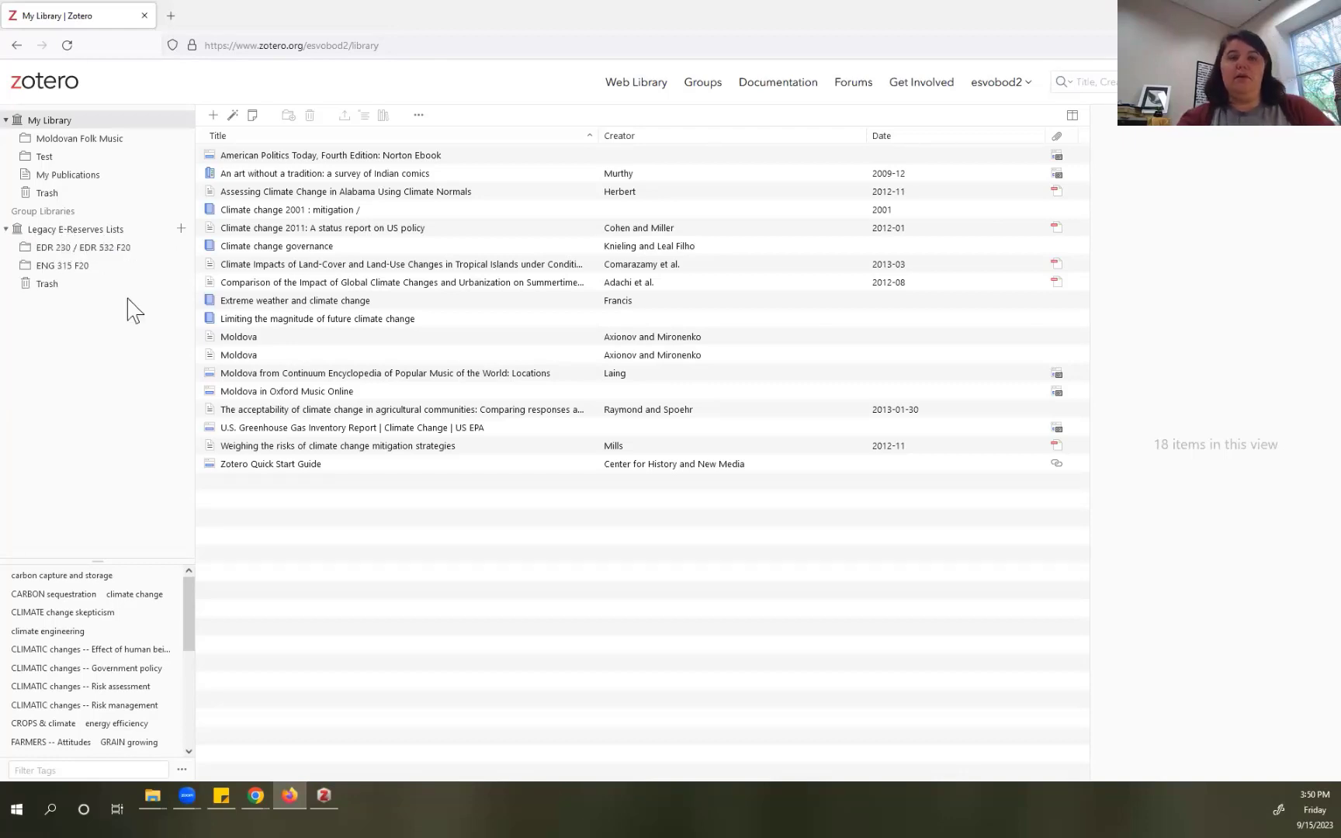
left_click(324, 796)
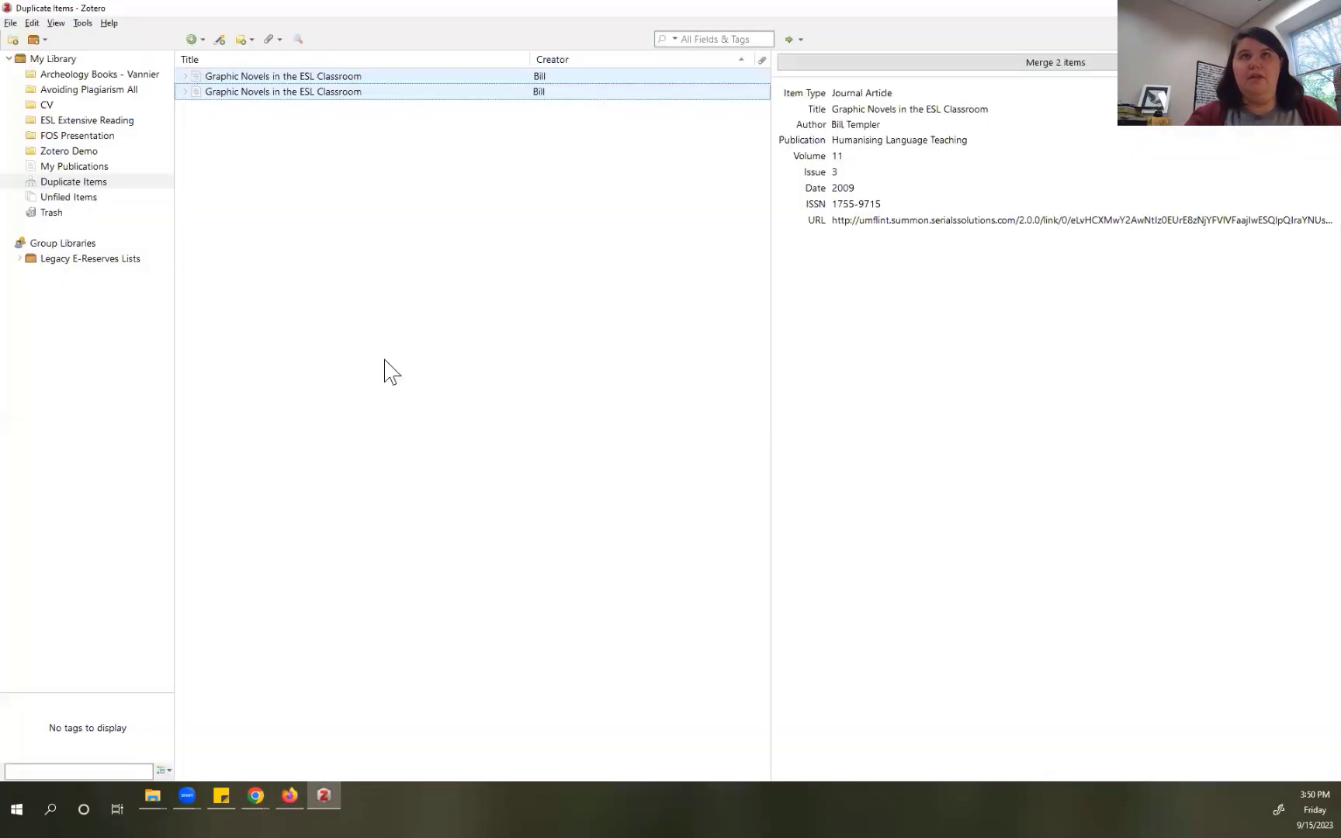
Step: Expand Legacy E-Reserves Lists in desktop Zotero, then switch to the browser with PubMed results
left_click(19, 258)
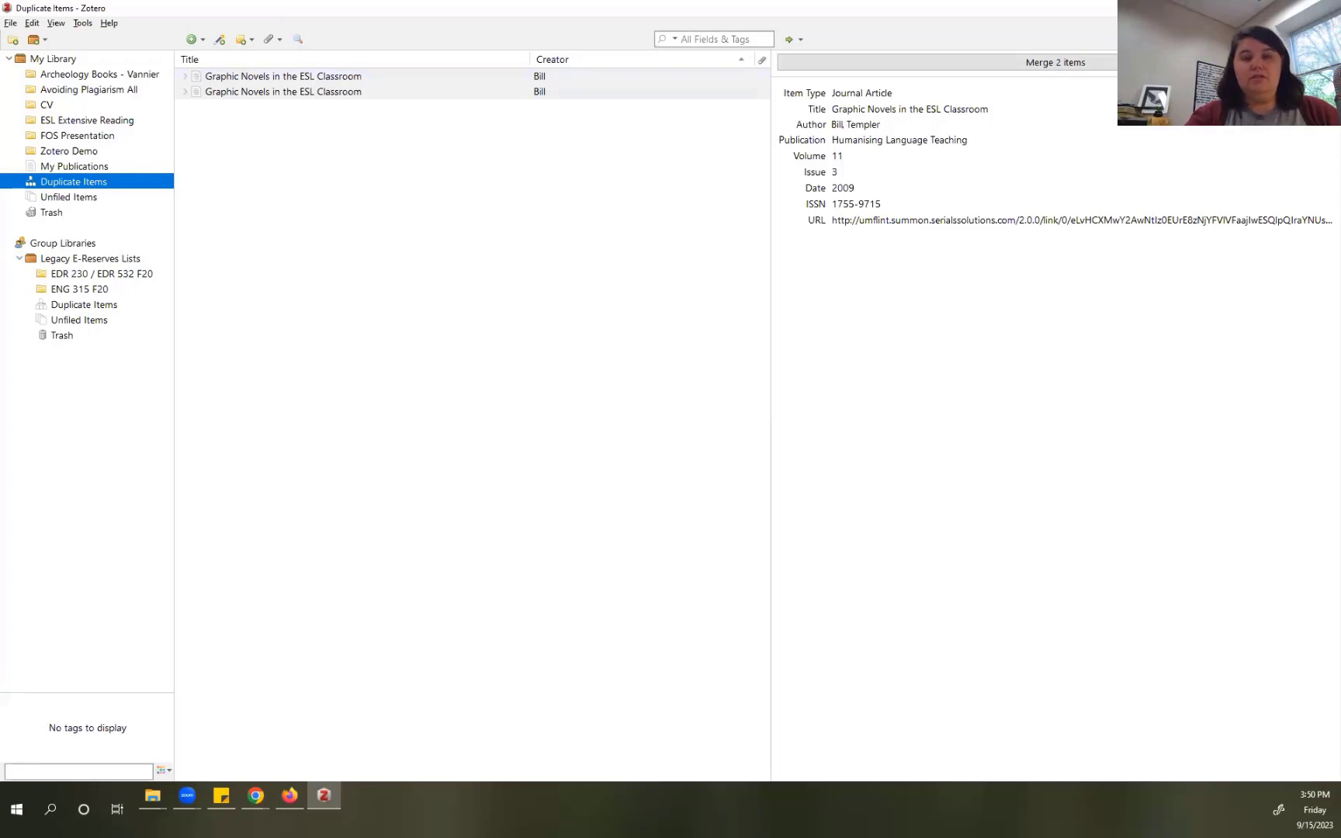
key("alt+Tab")
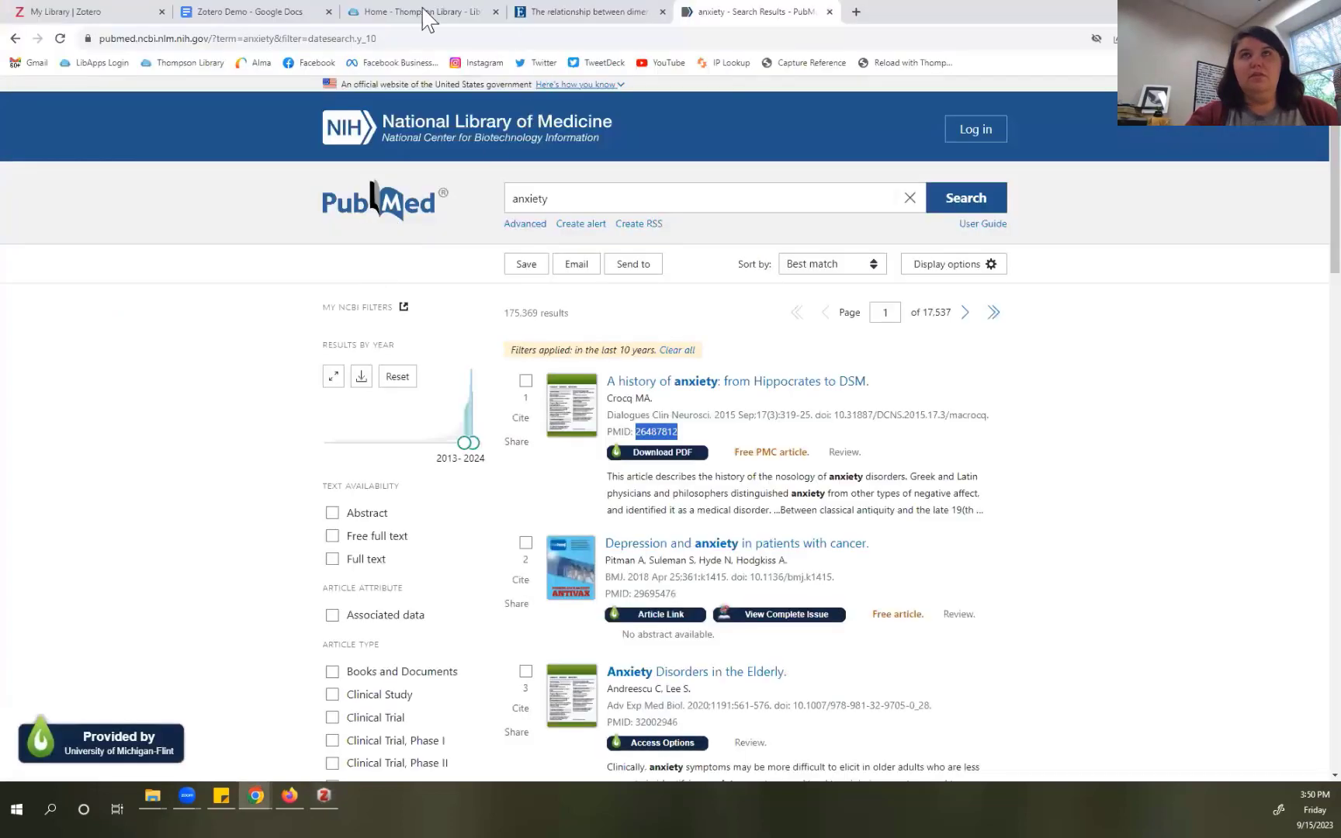
Step: Go from the online library to Groups and open the Create a New Group page
left_click(89, 15)
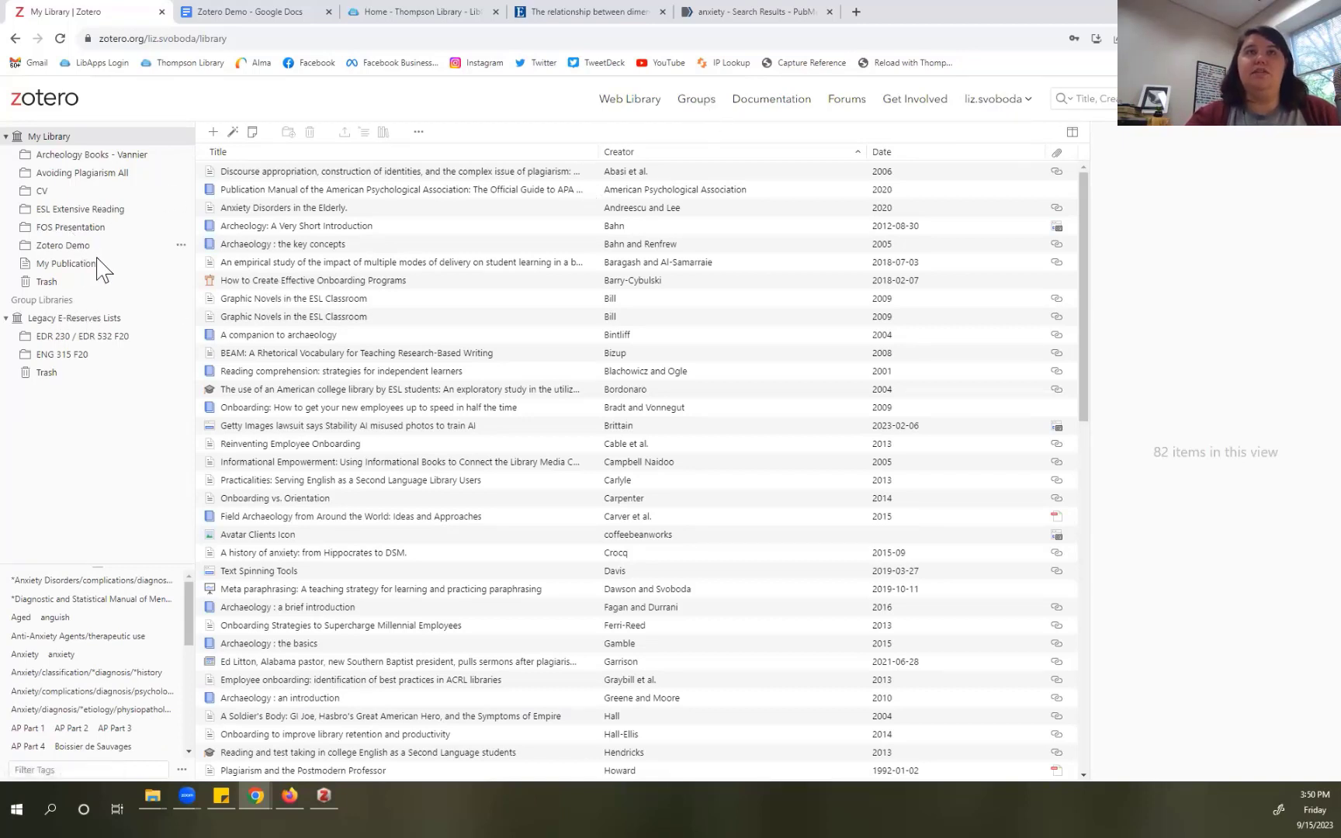
left_click(693, 99)
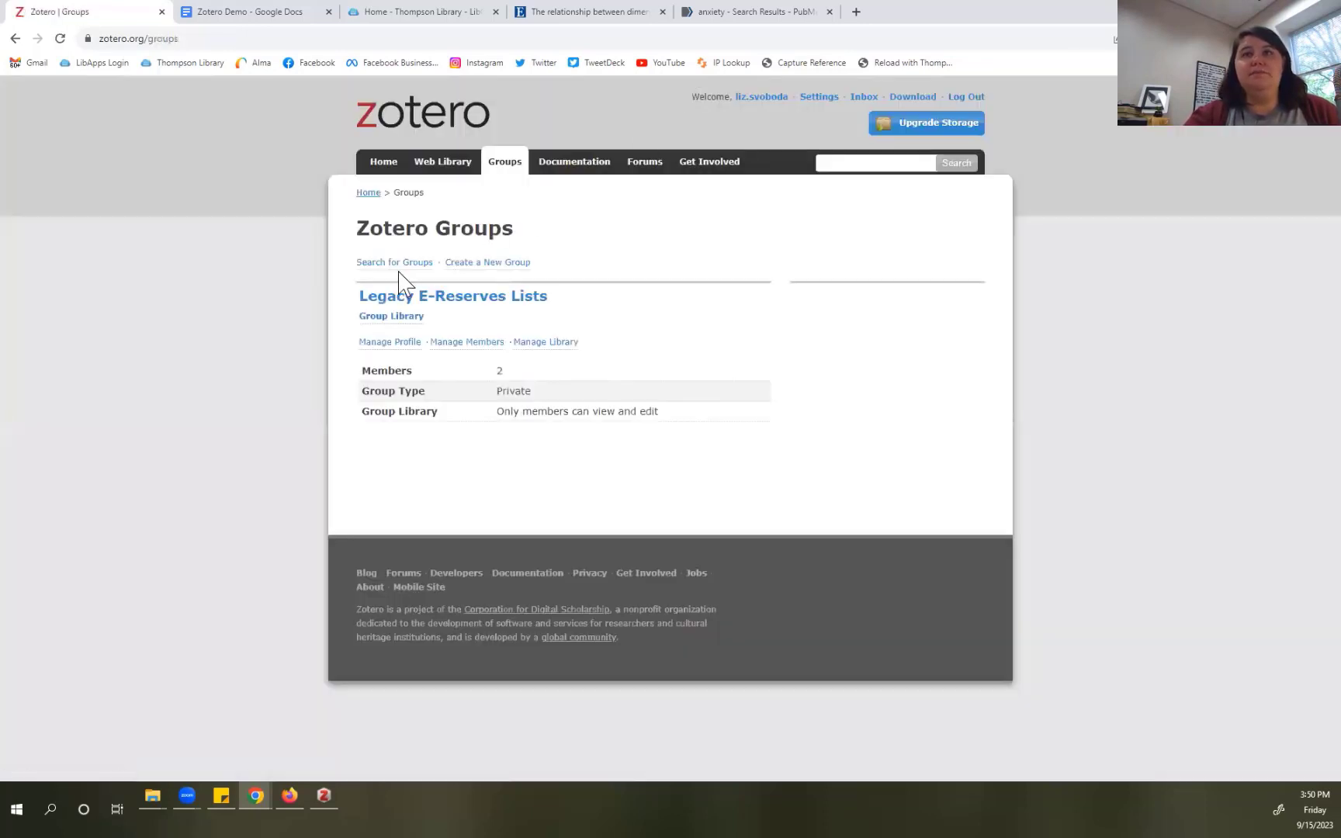
left_click(467, 268)
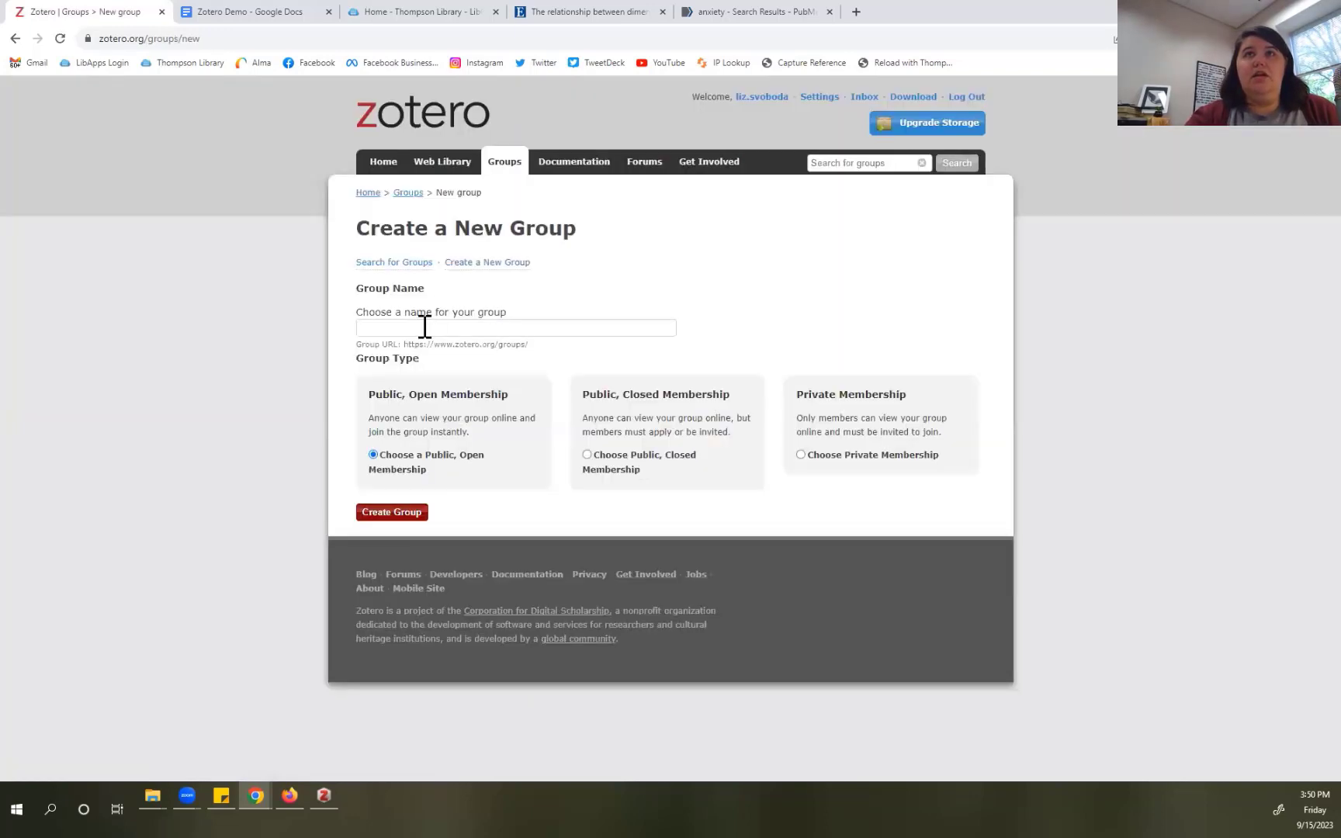
Step: Name the new group 'Liz-T…' instead of 'Zotero-d' and choose Private Membership
left_click(425, 327)
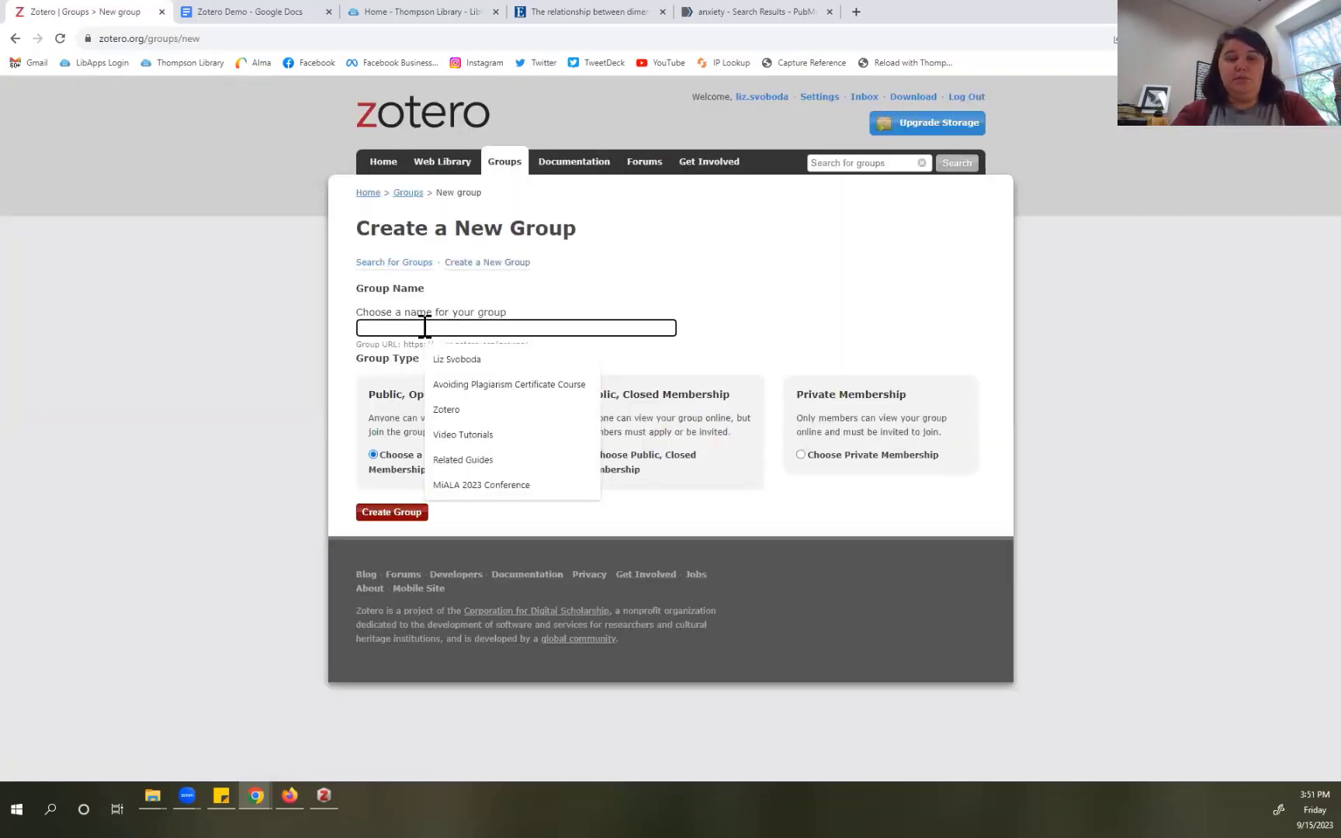
type("Zotero-demo")
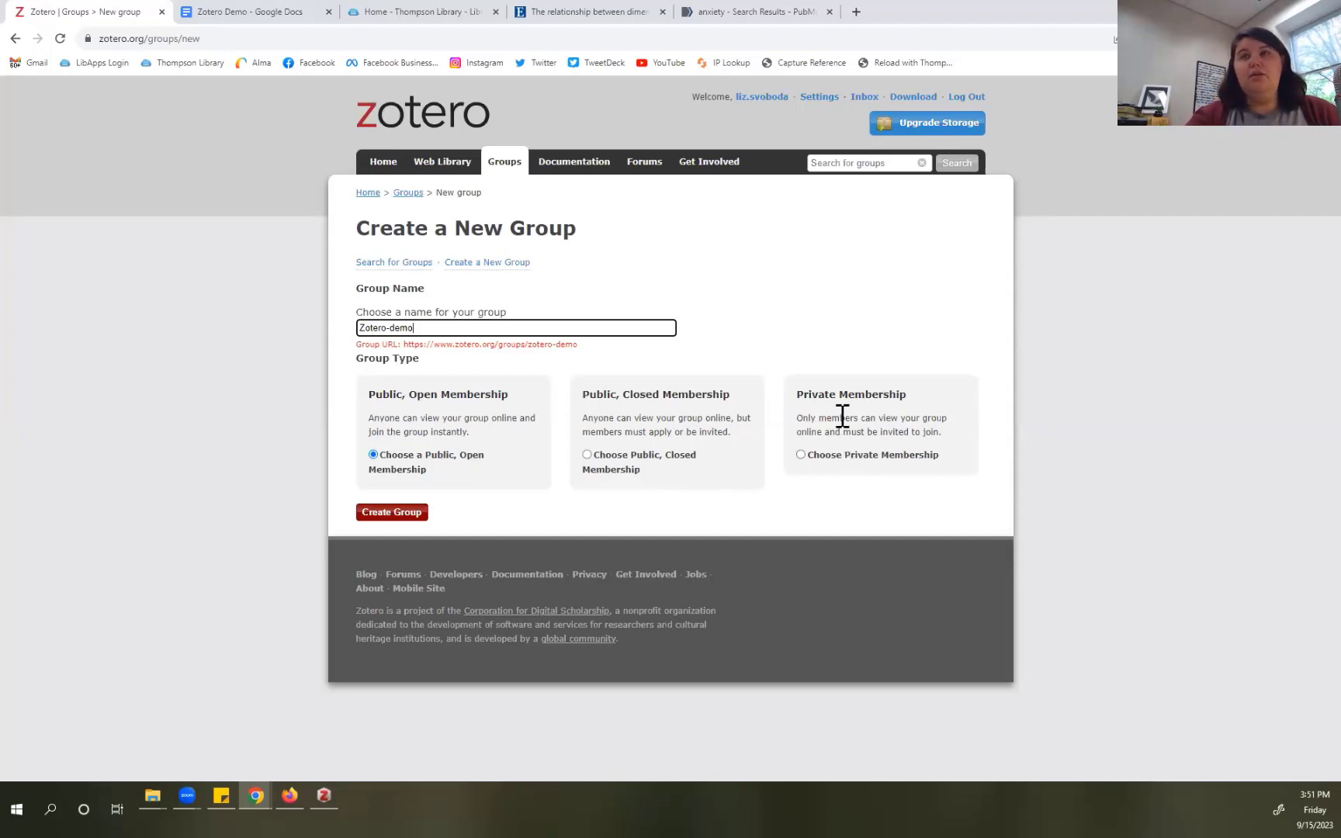
left_click(803, 457)
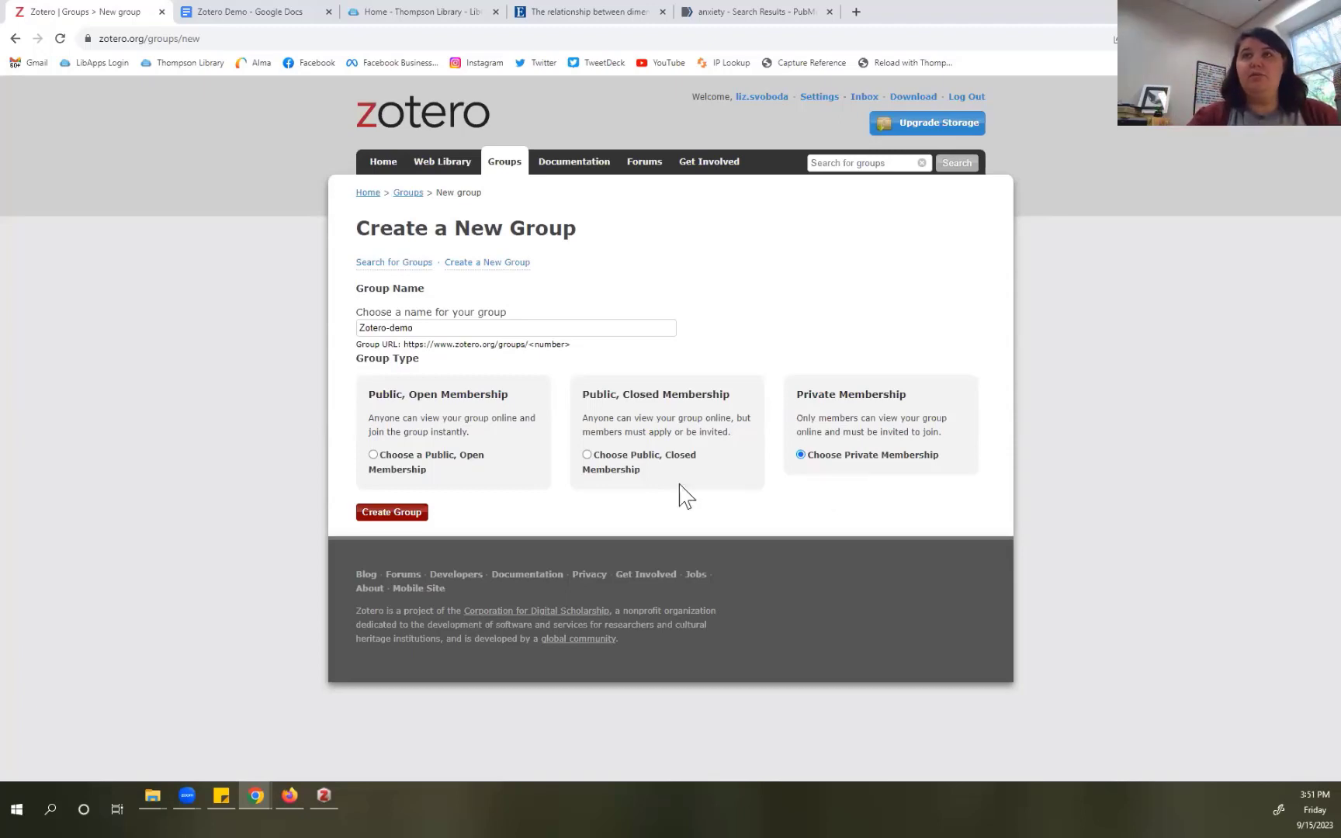
left_click(376, 520)
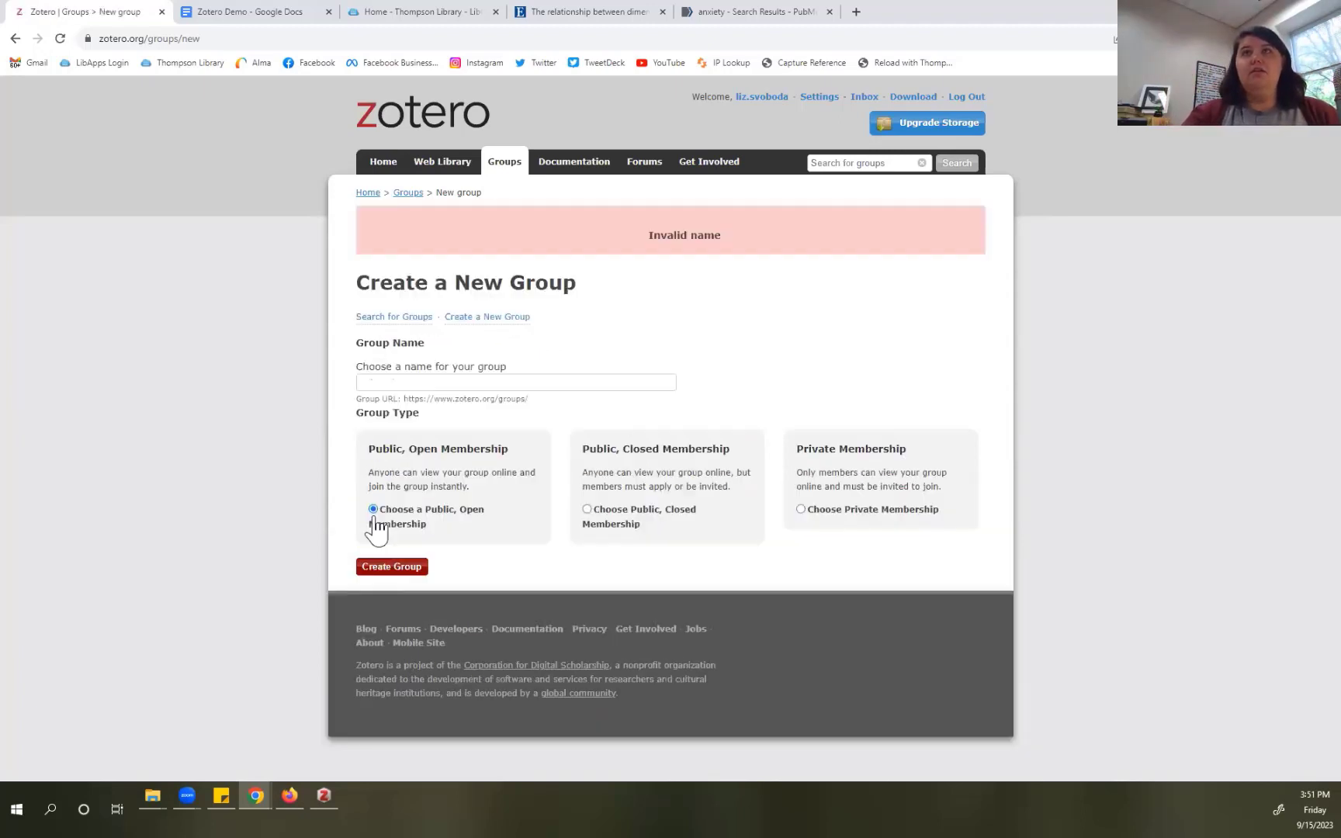
left_click(441, 382)
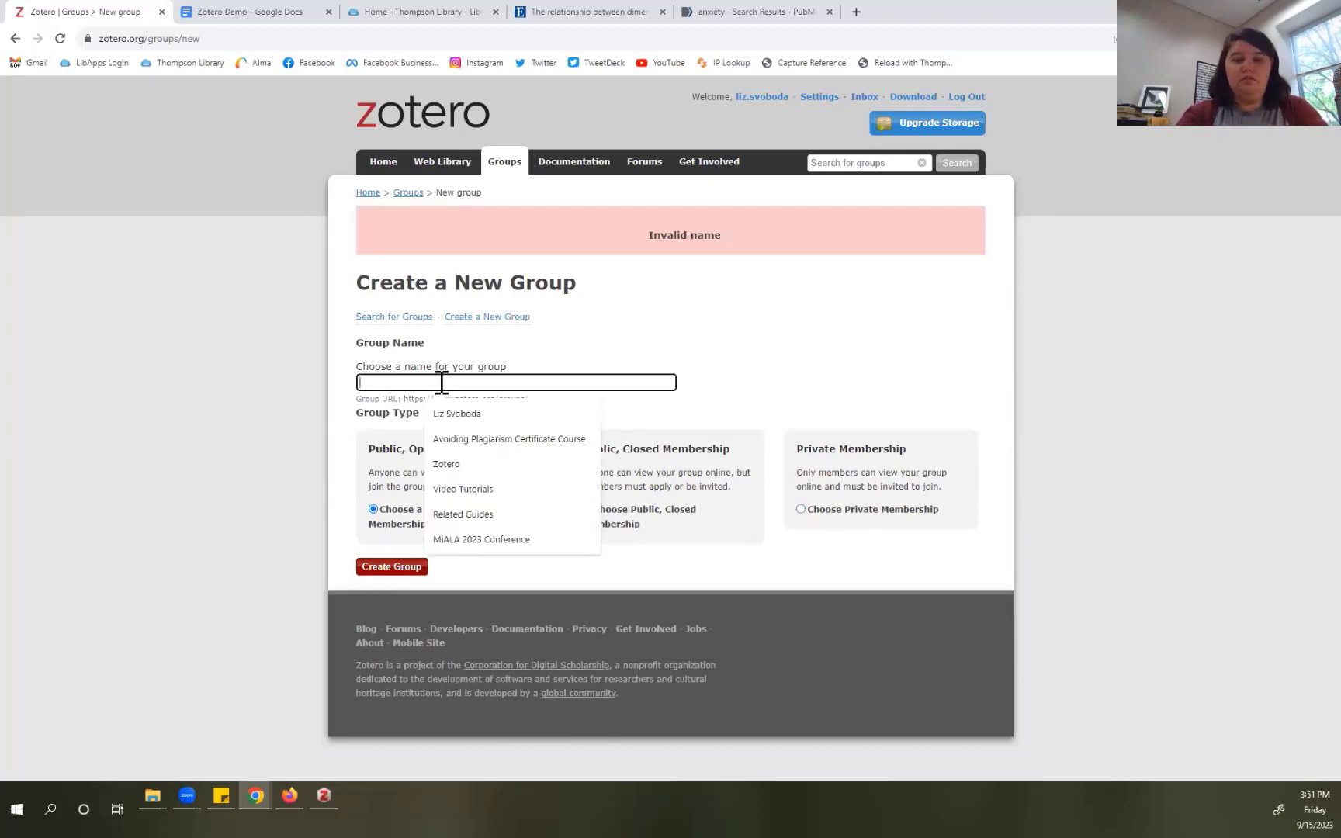
type("Liz-Team1")
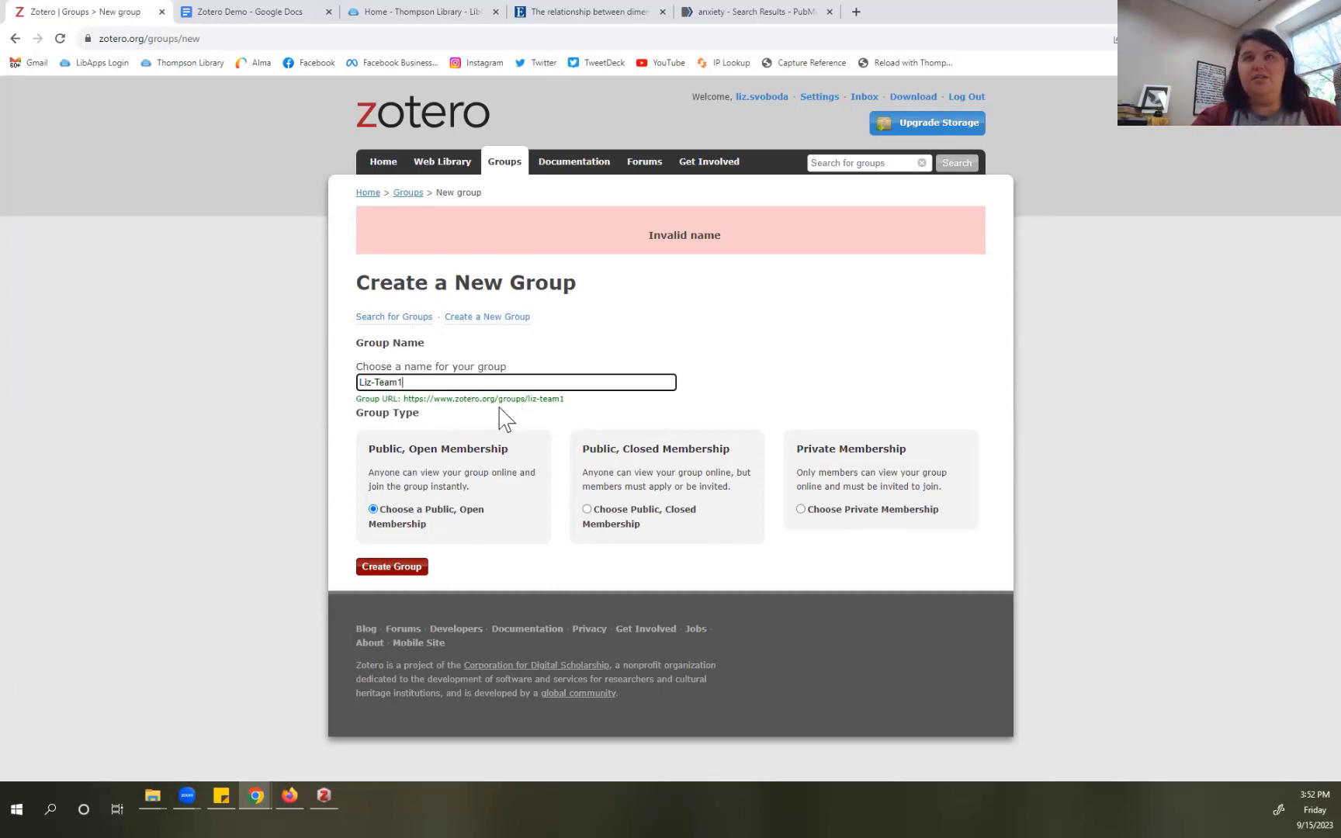
left_click(800, 509)
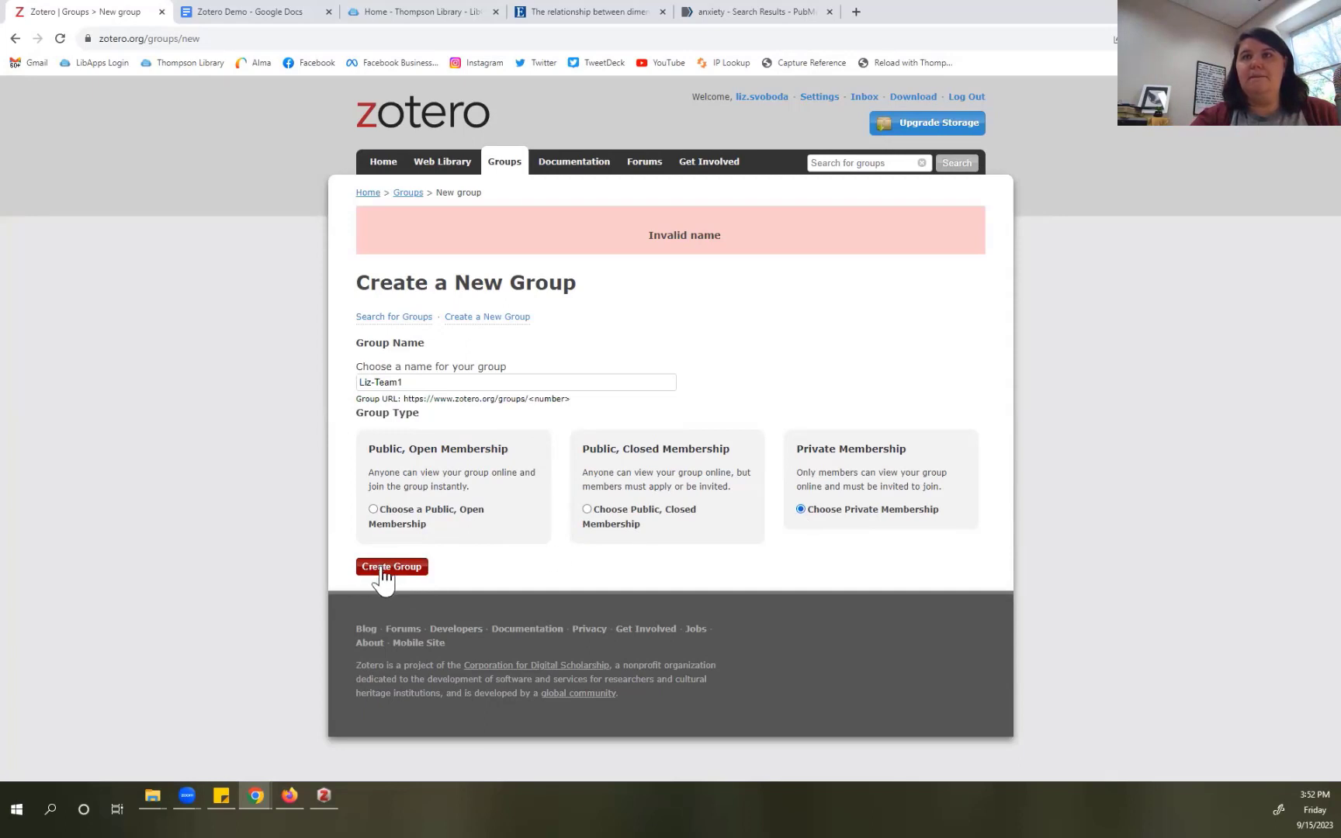
Step: Create the private group, review its settings page, and open Members Settings
left_click(384, 569)
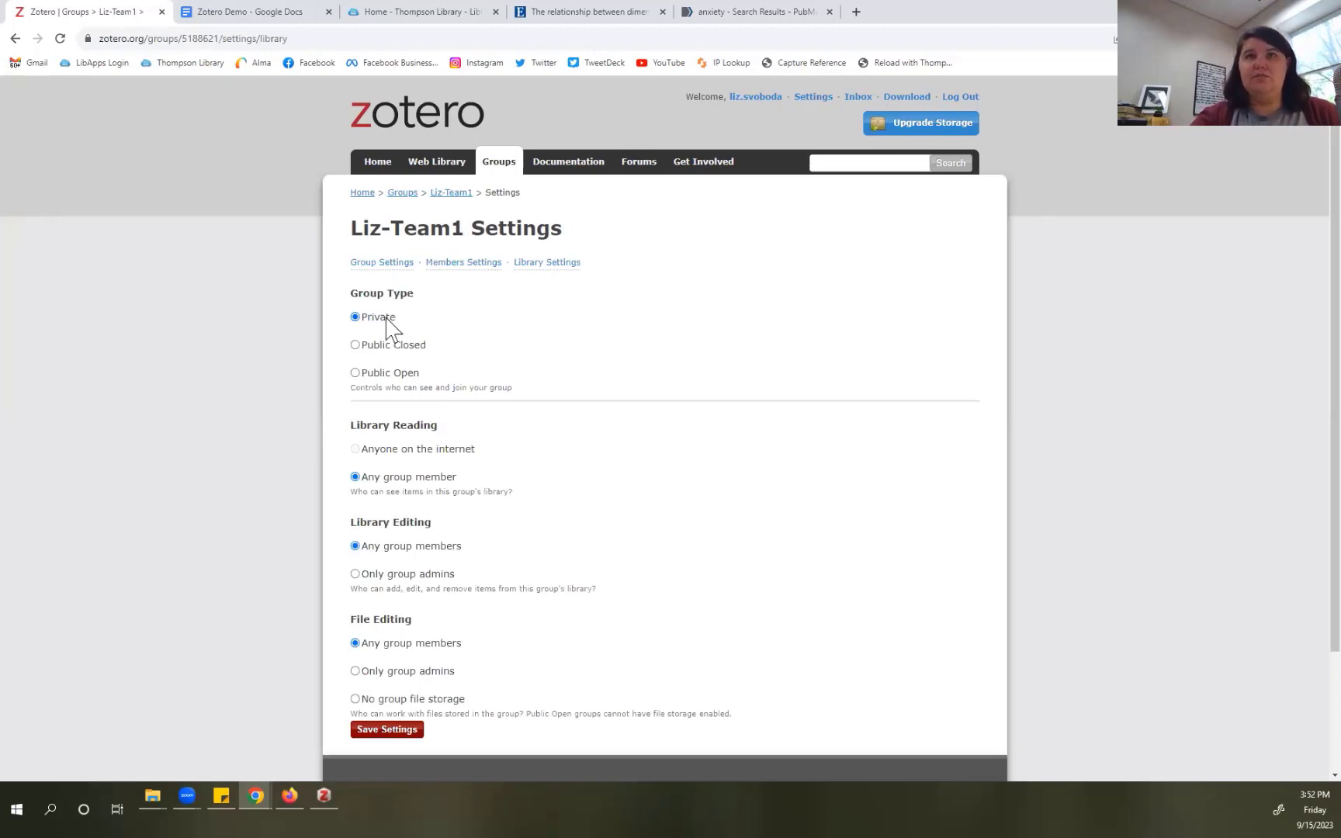
scroll(423, 495, "down", 1)
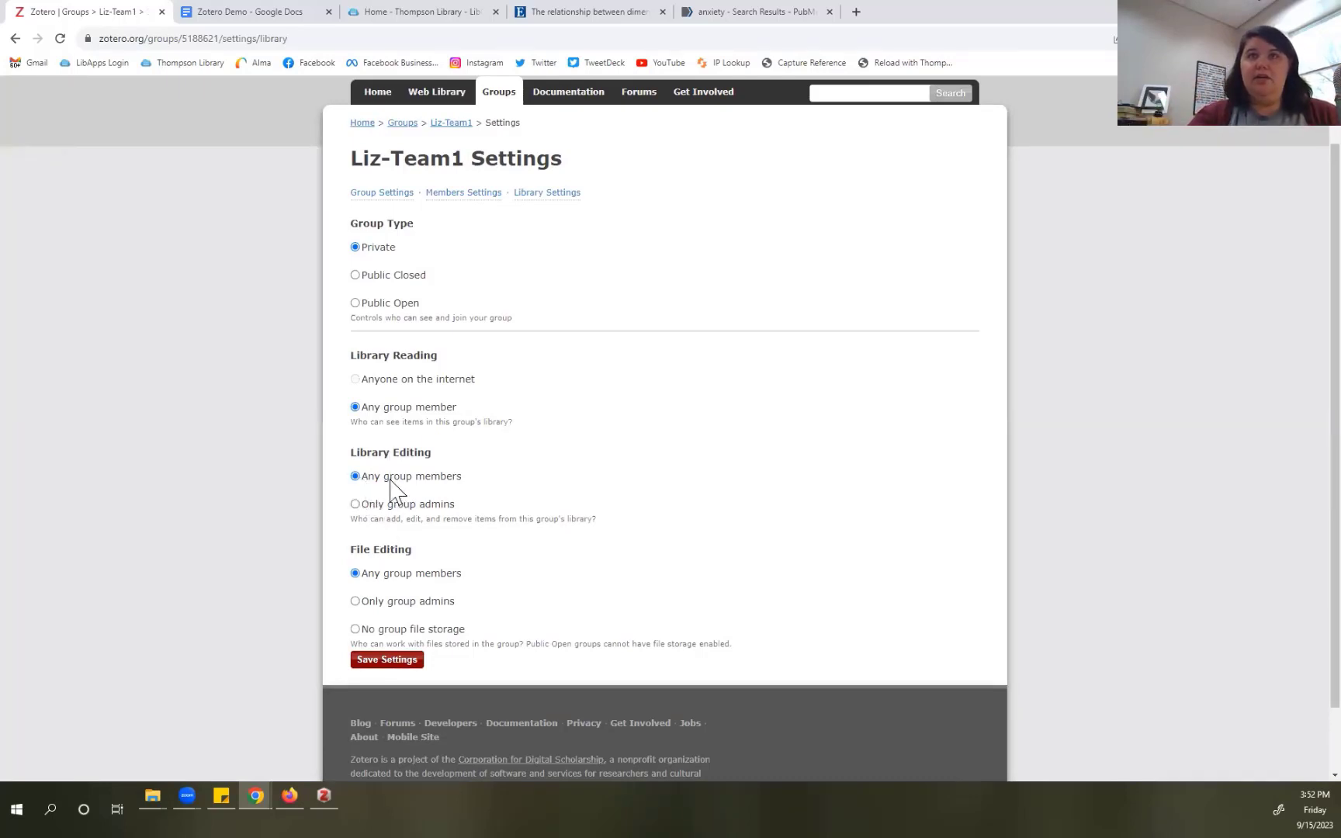
left_click(454, 195)
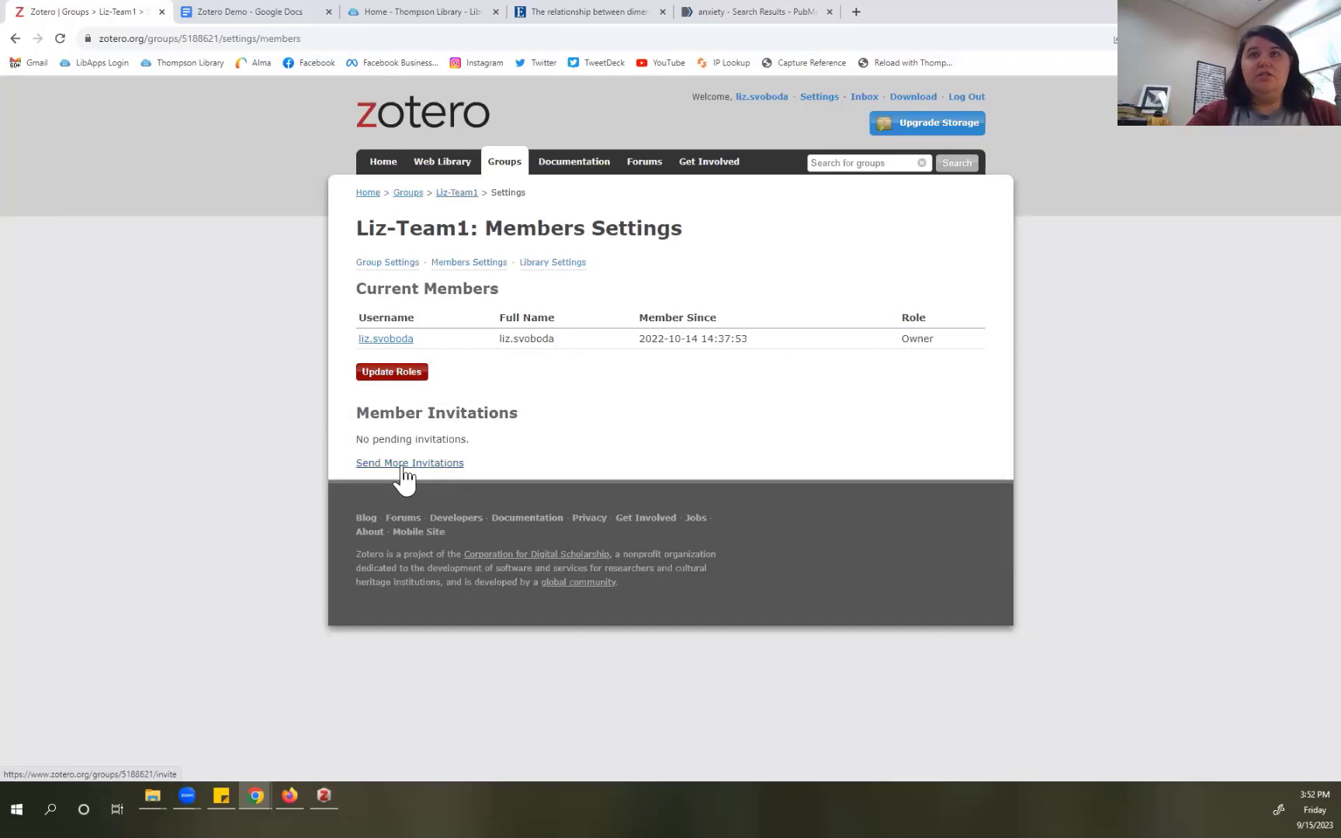
Step: Send a group invitation to the second account's e-mail address
left_click(403, 464)
left_click(423, 311)
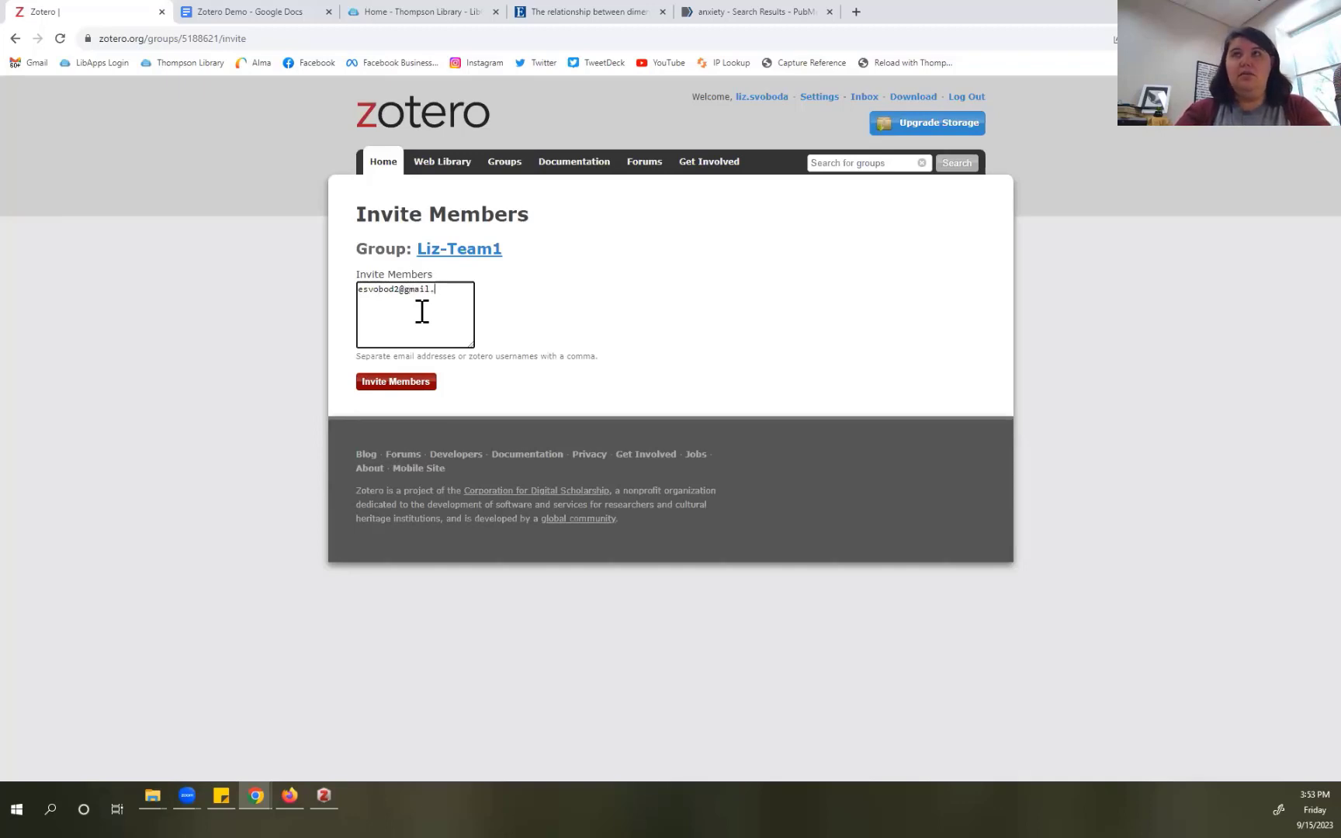
left_click(387, 384)
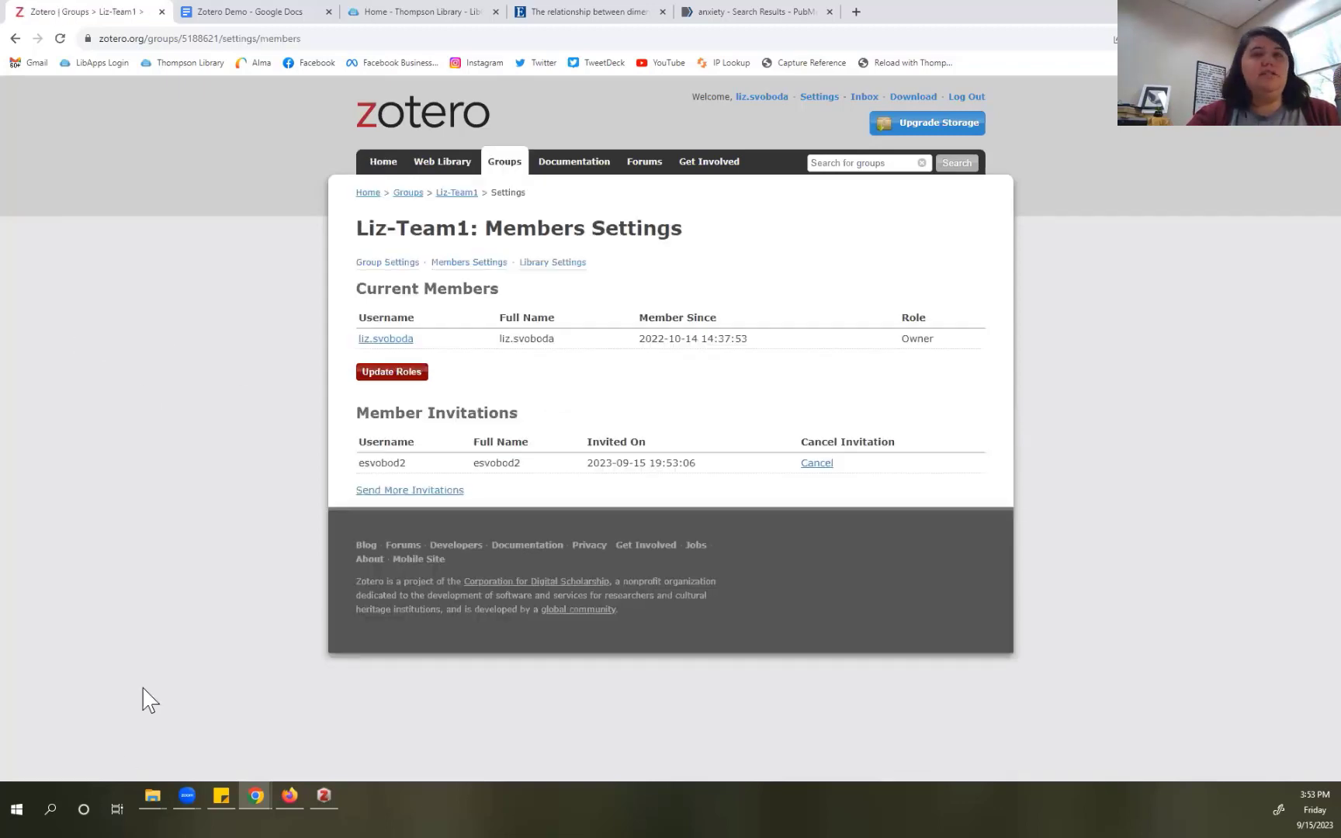
mouse_move(269, 793)
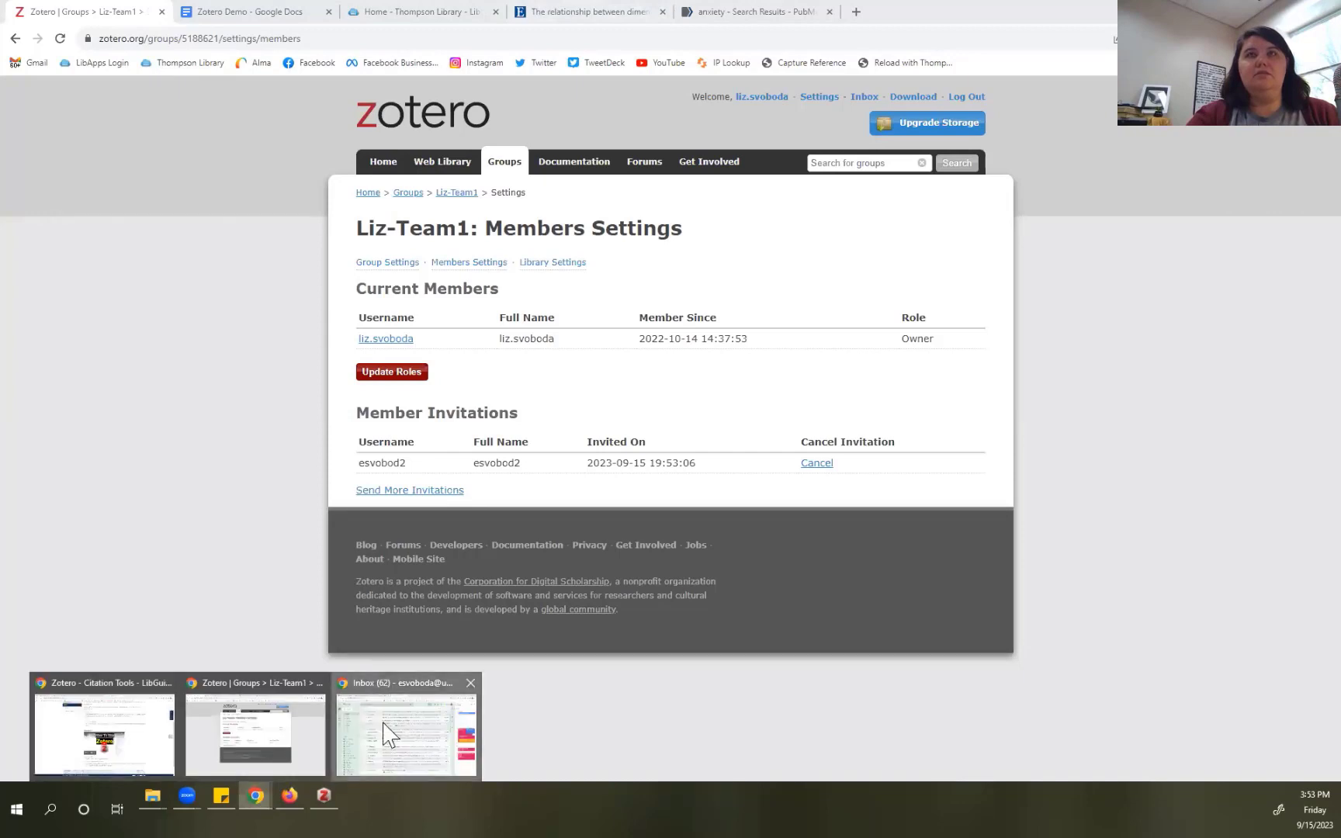
Step: Reload Gmail, open the Zotero Group Invitation email, and follow its link to the group
left_click(129, 741)
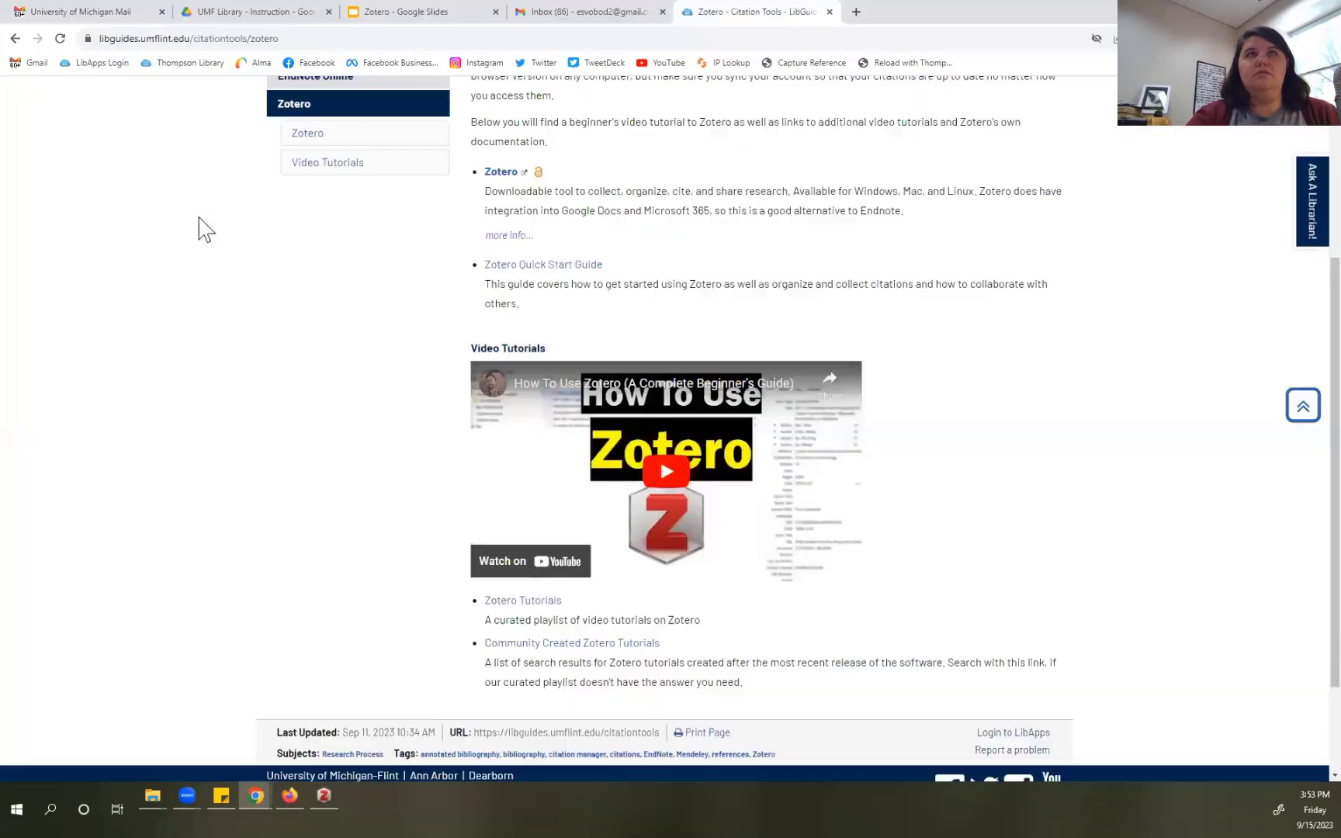
left_click(557, 12)
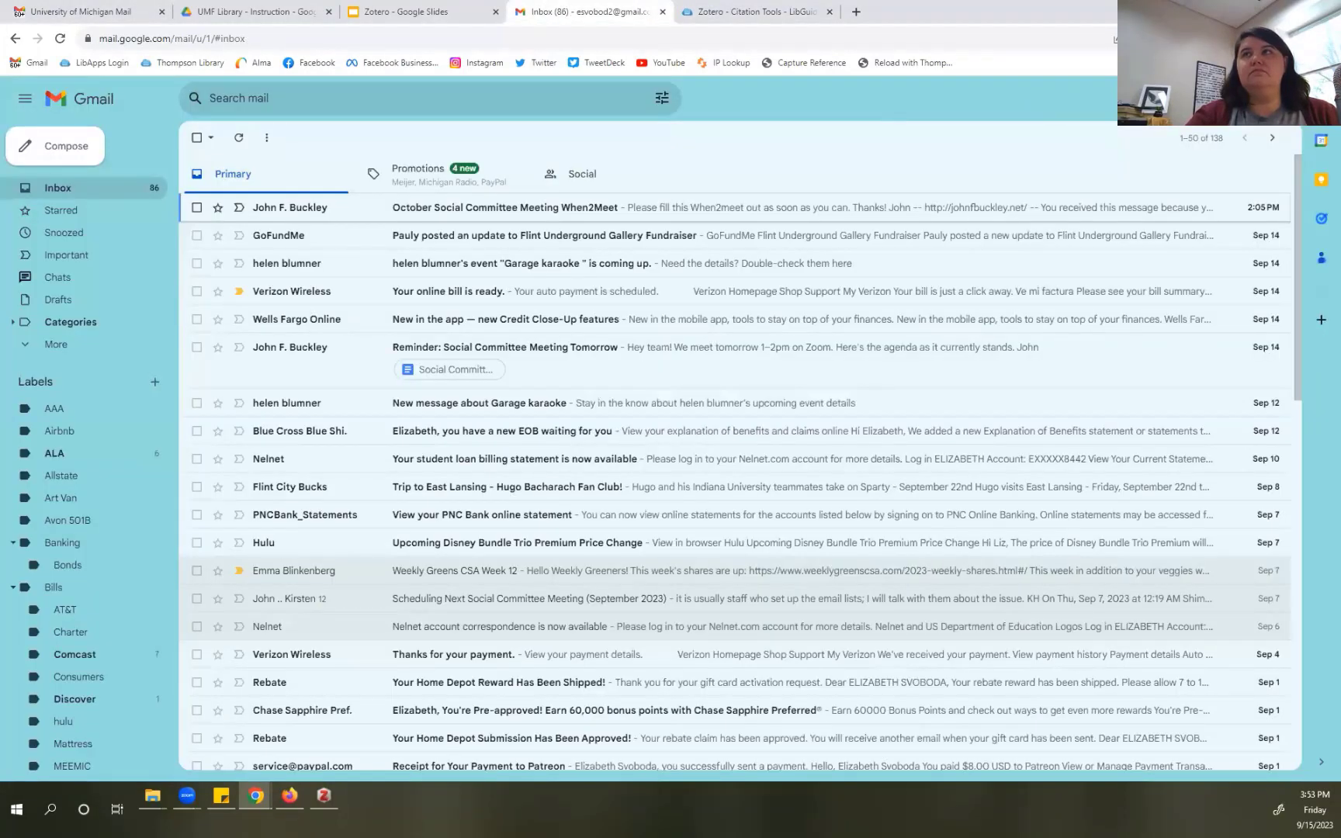
key("F5")
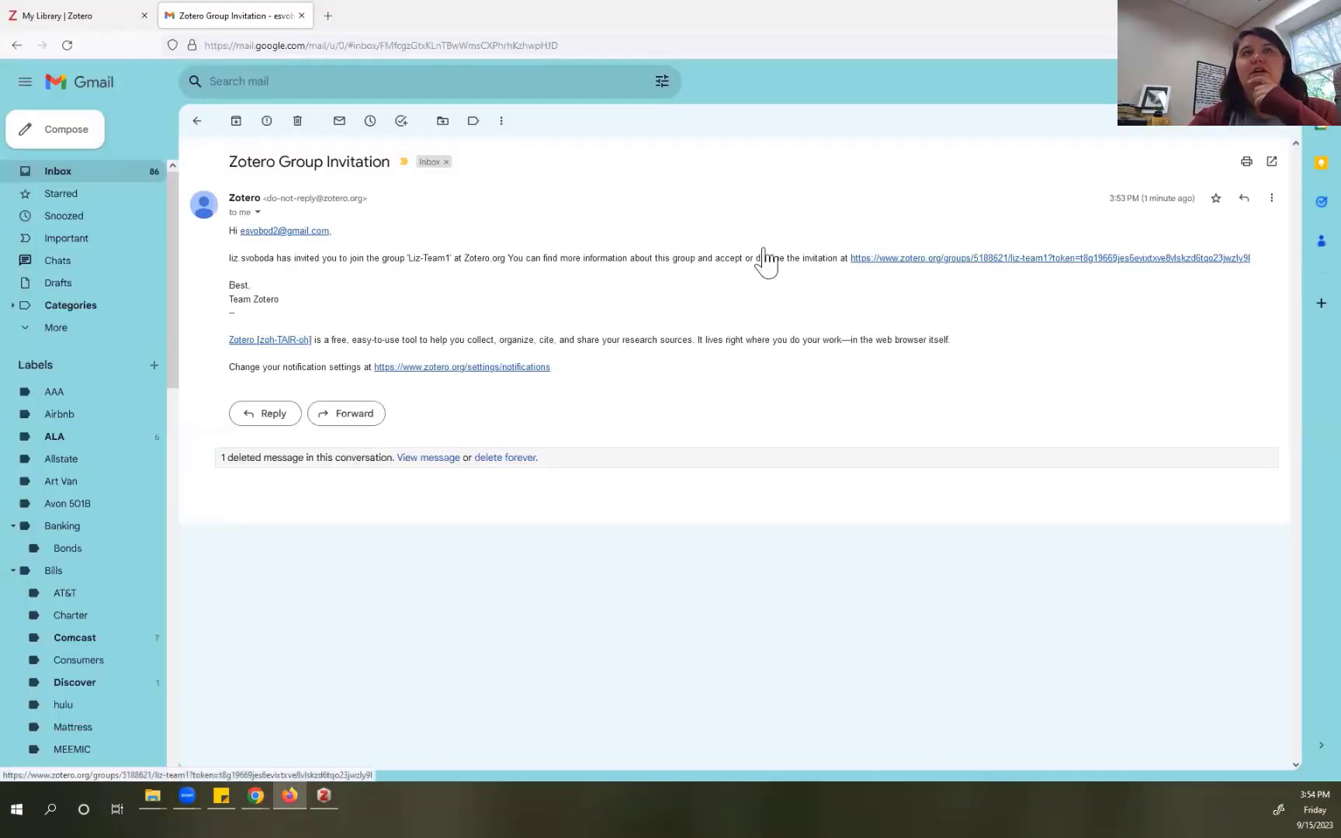
left_click(93, 18)
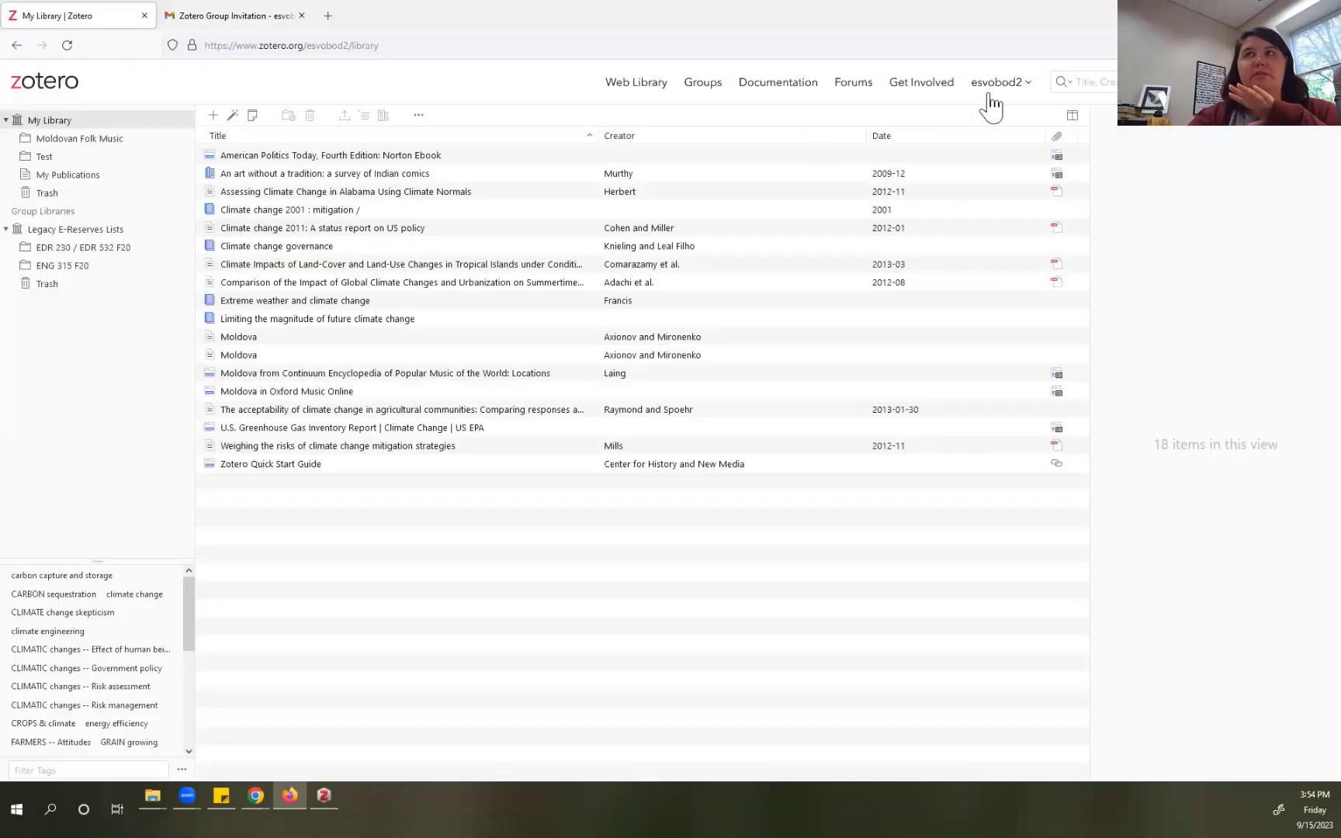
left_click(262, 15)
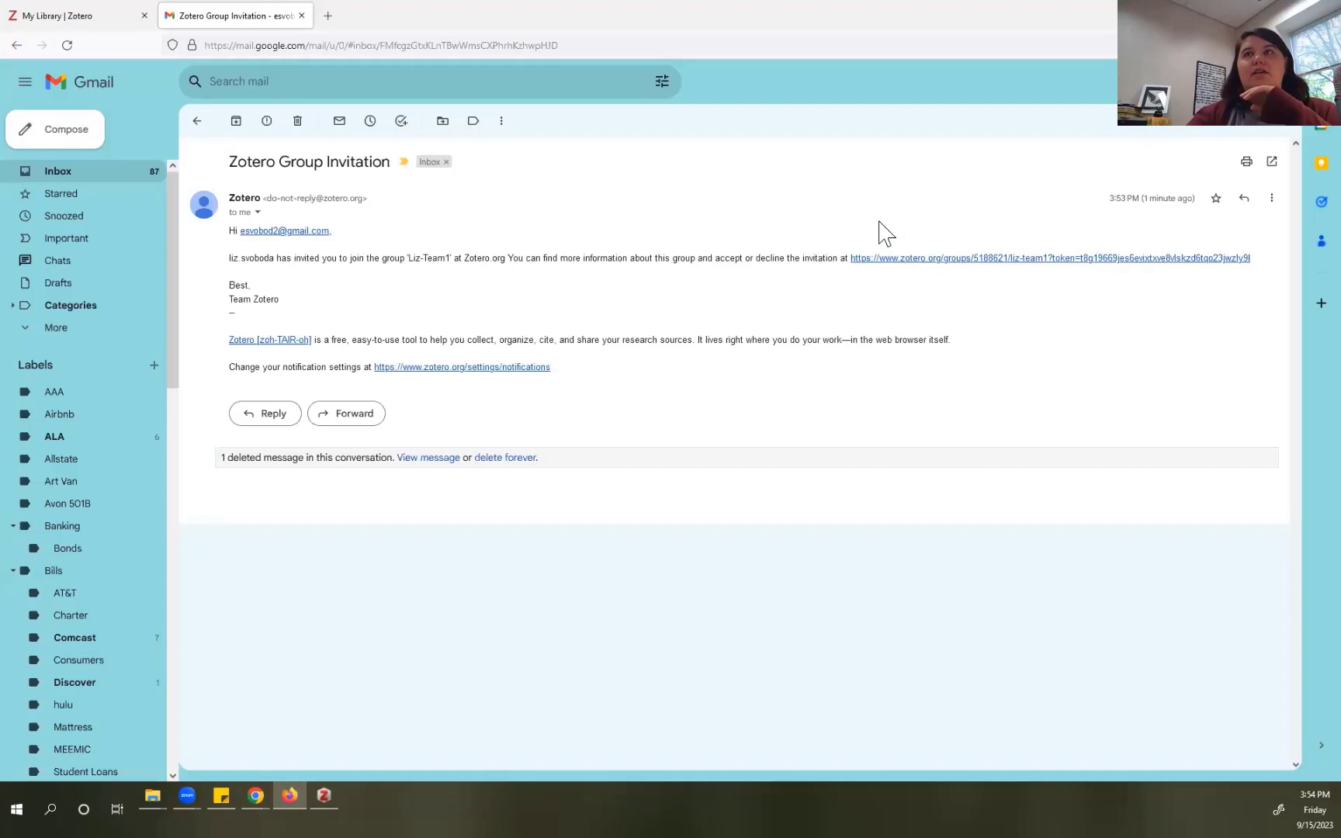
left_click(890, 261)
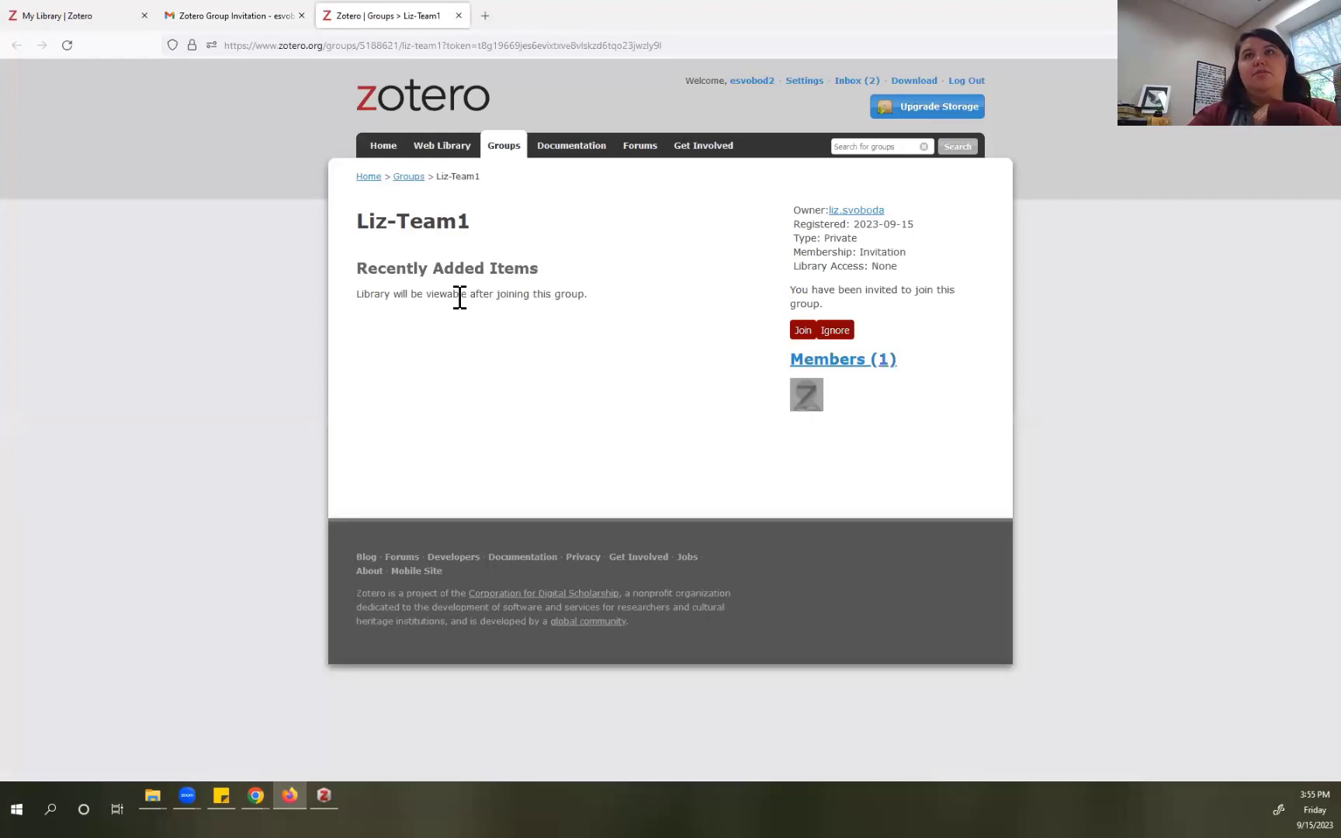
Step: Join the Liz-Team1 group and view it in the Groups list with 2 members
left_click(803, 332)
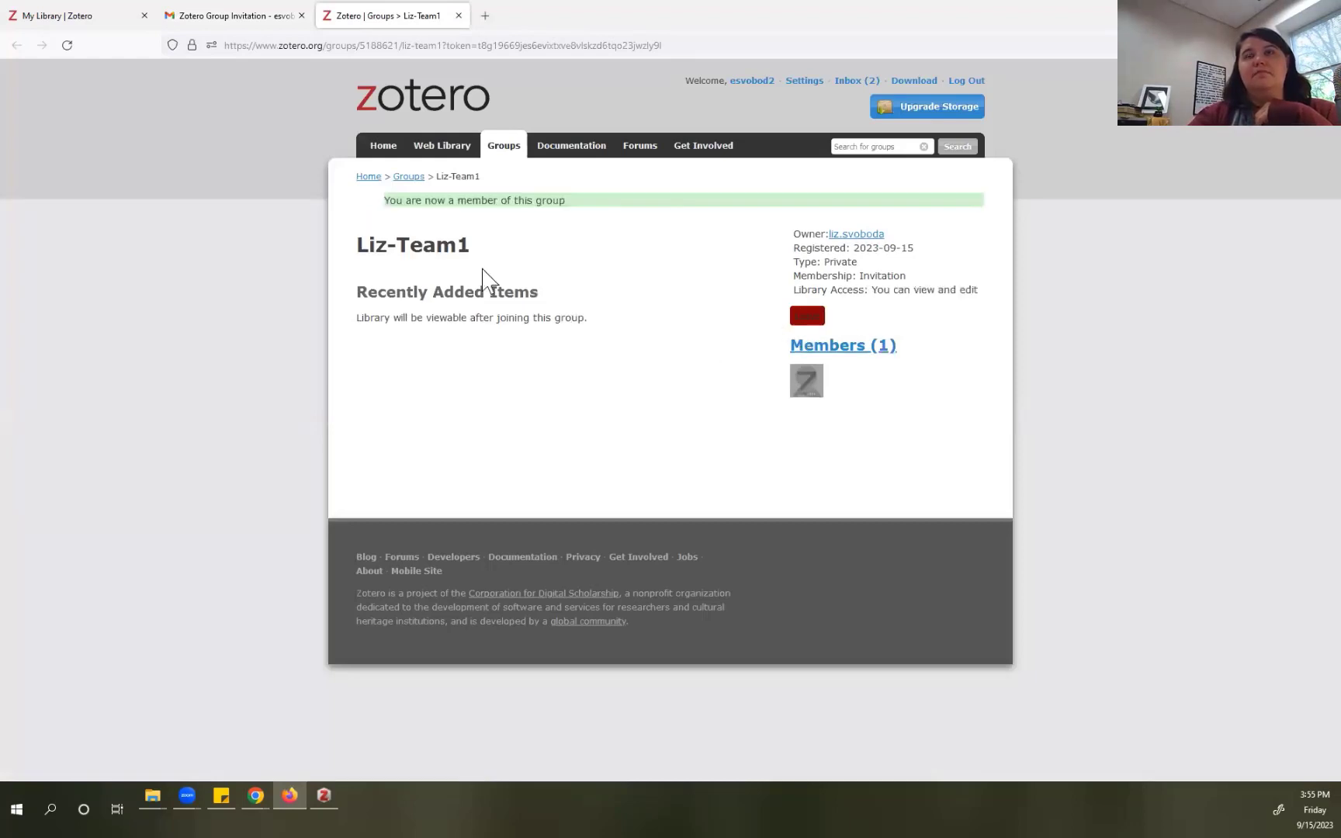
left_click(409, 177)
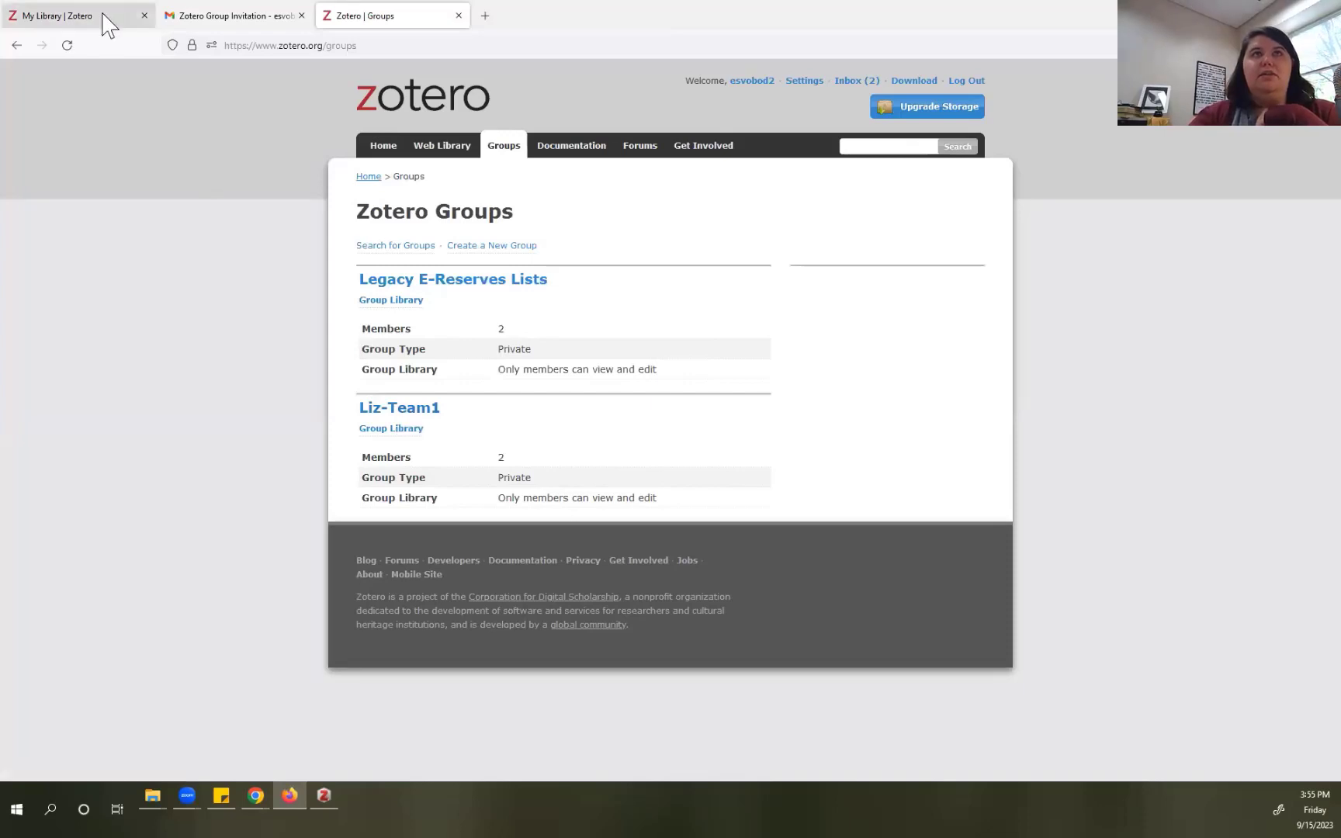
Step: Reload the web library and open the Liz-Team1 group's empty library
left_click(78, 15)
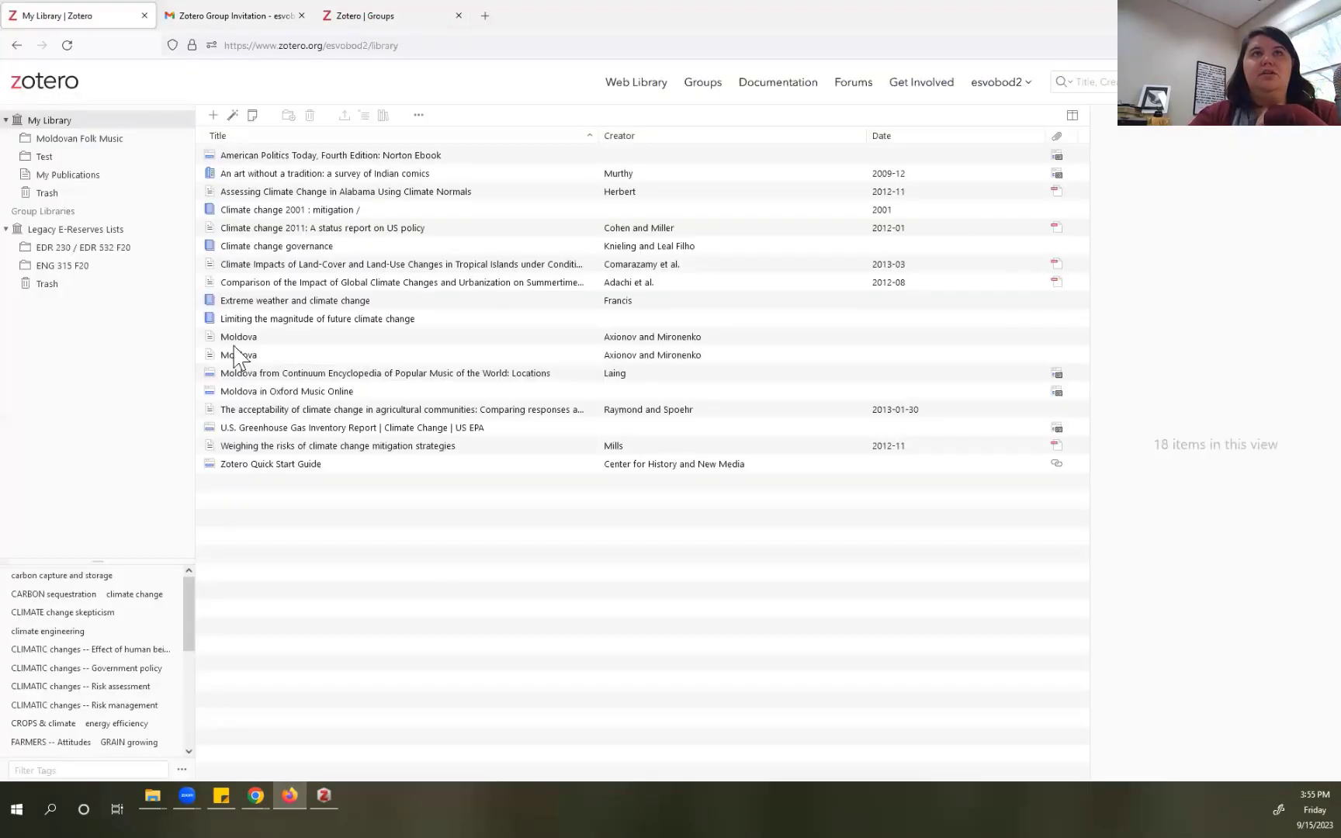
left_click(65, 47)
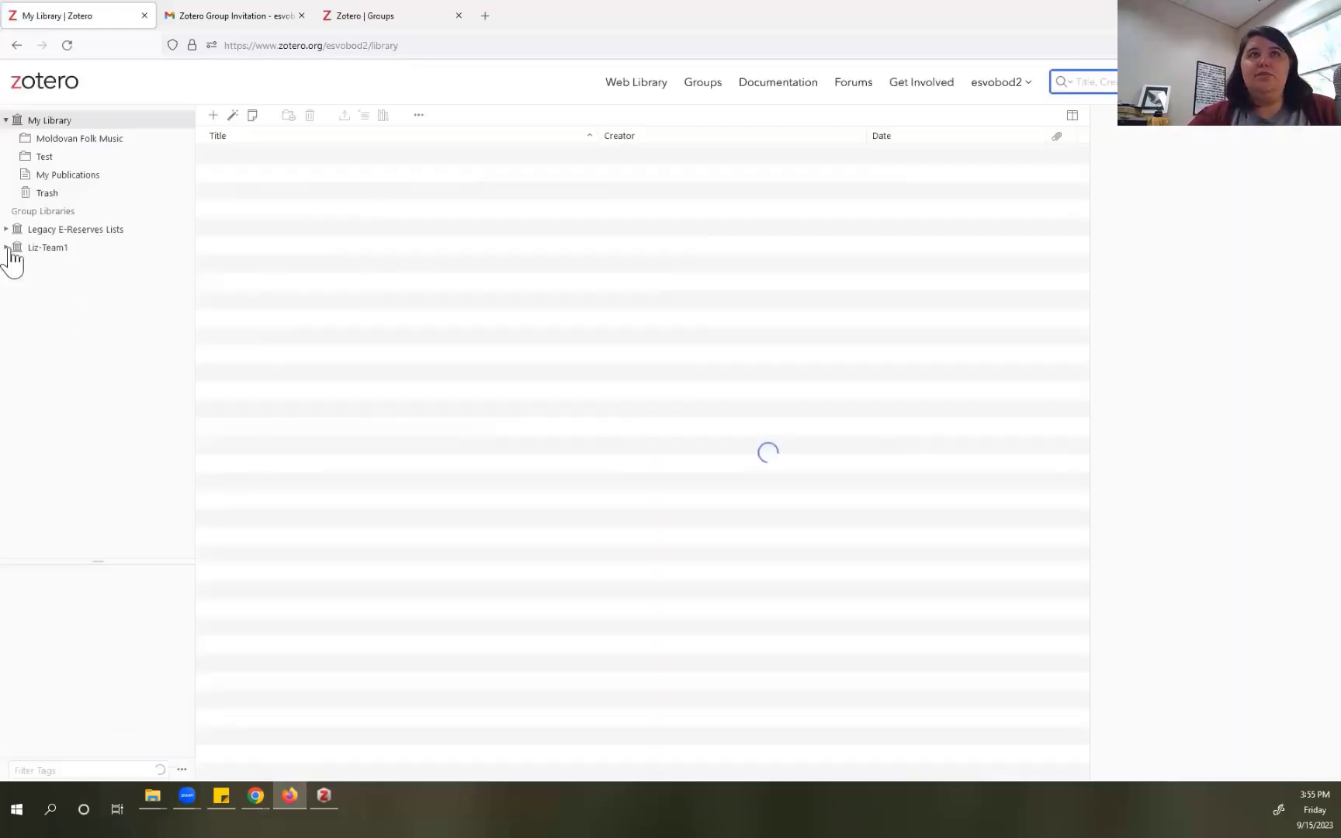
left_click(7, 248)
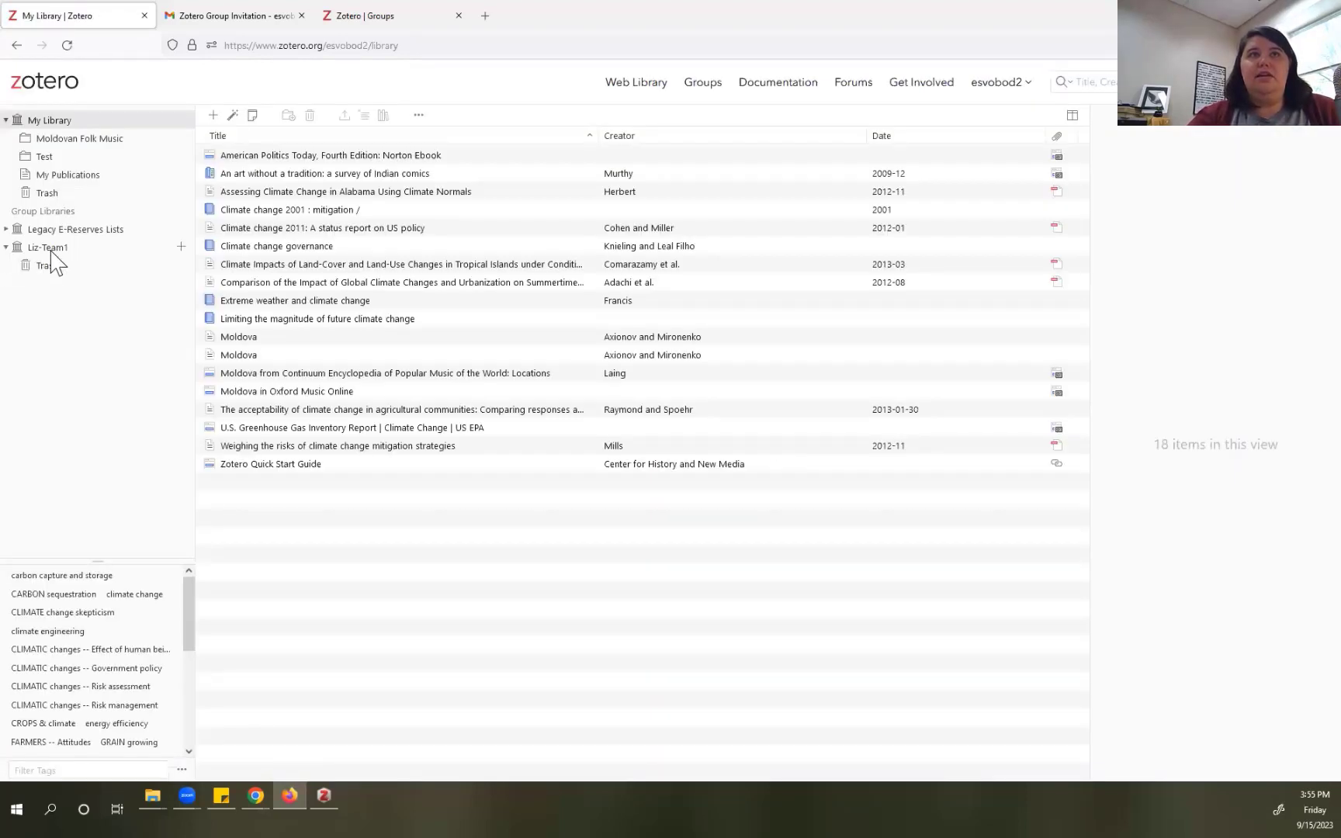
left_click(50, 249)
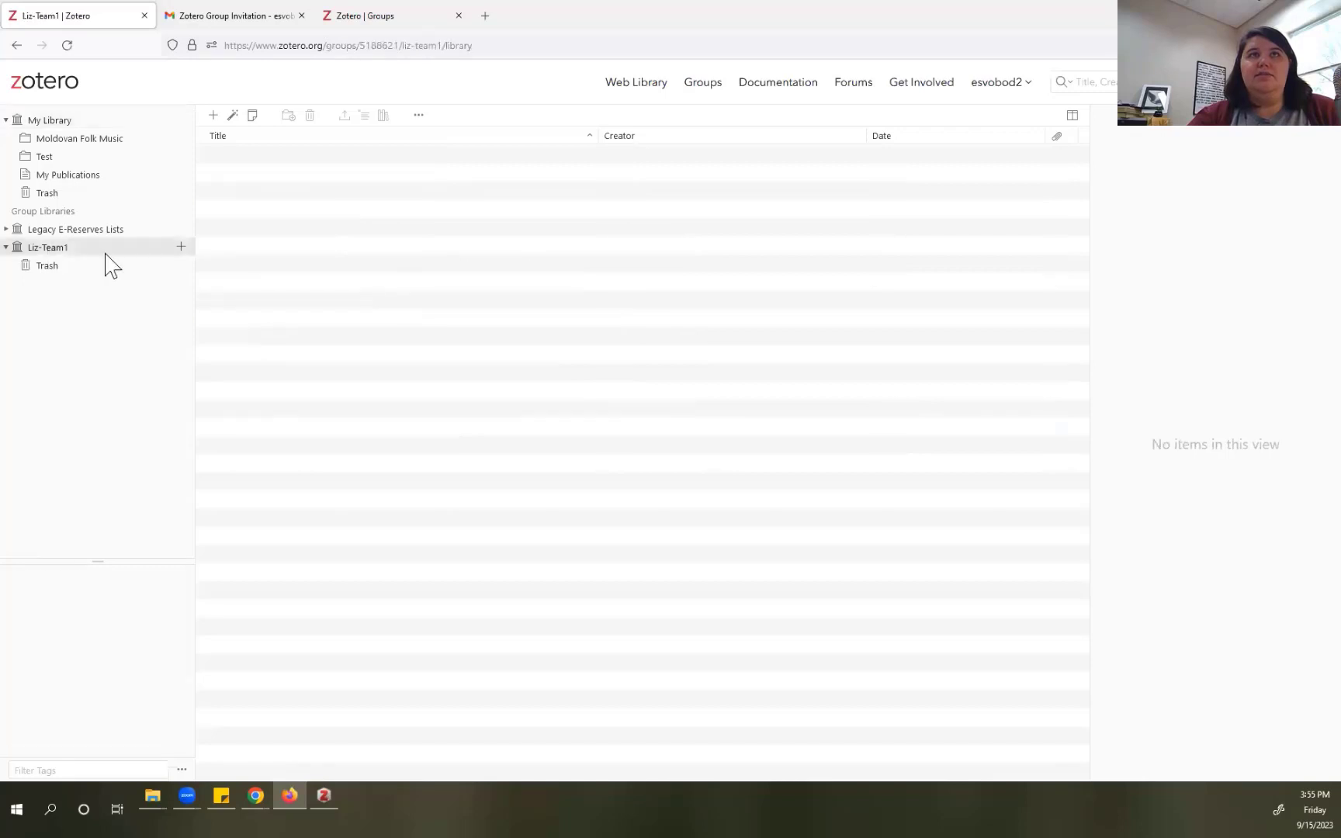
Step: Add an item by identifier, replacing a wrongly pasted link with PMID 26487812
left_click(233, 115)
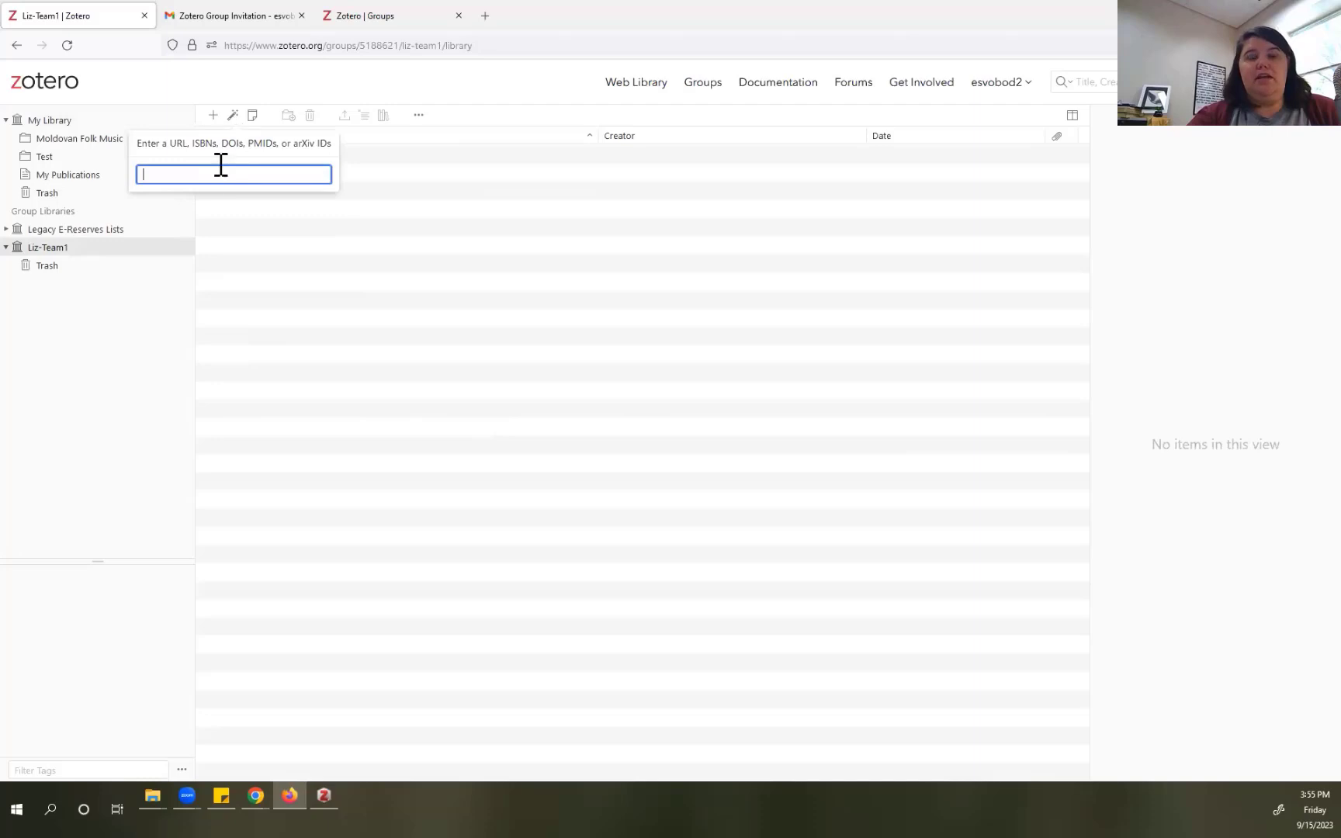
key("ctrl+v")
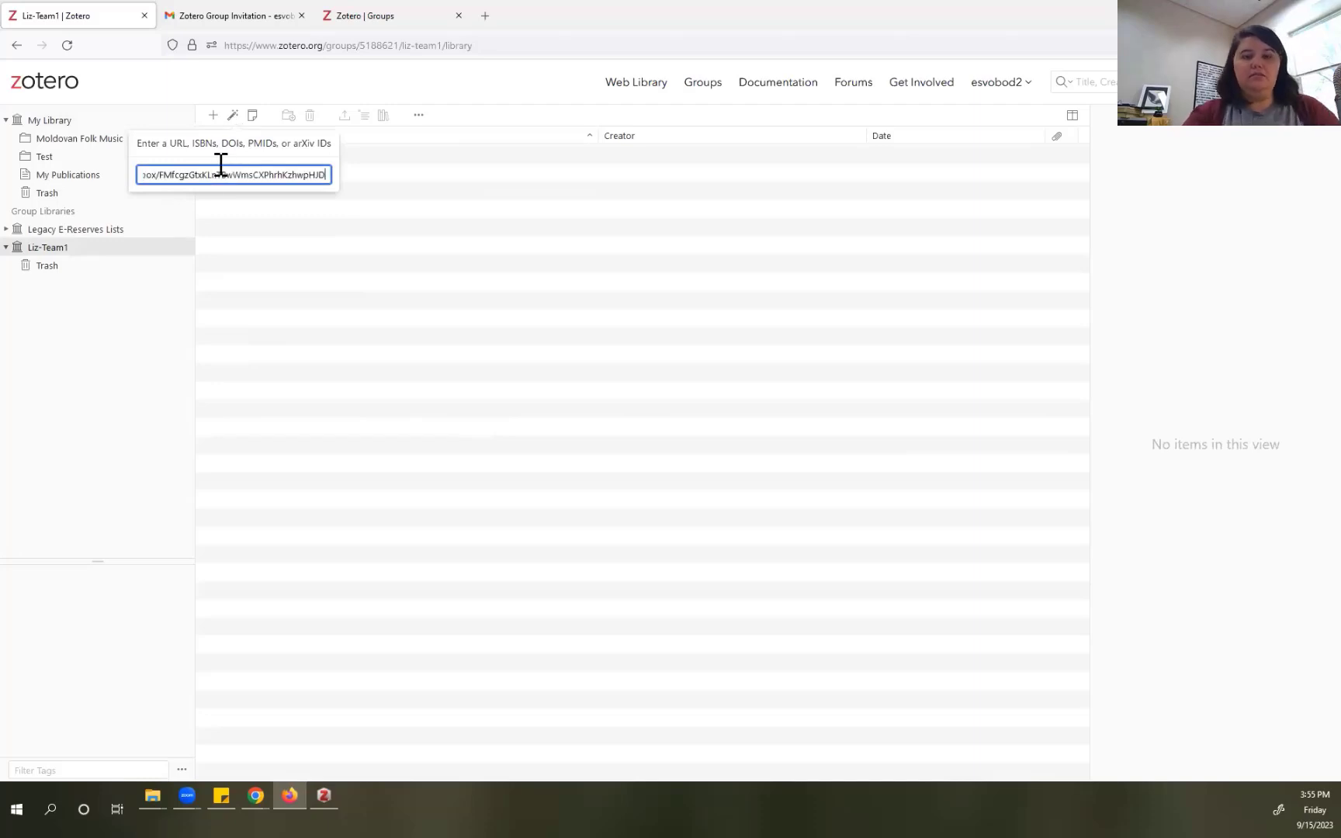
key("BackSpace")
key("BackSpace")
key("BackSpace")
key("BackSpace")
key("BackSpace")
key("BackSpace")
key("BackSpace")
key("BackSpace")
key("BackSpace")
key("BackSpace")
key("BackSpace")
key("BackSpace")
key("BackSpace")
key("BackSpace")
key("BackSpace")
key("BackSpace")
key("BackSpace")
key("BackSpace")
key("BackSpace")
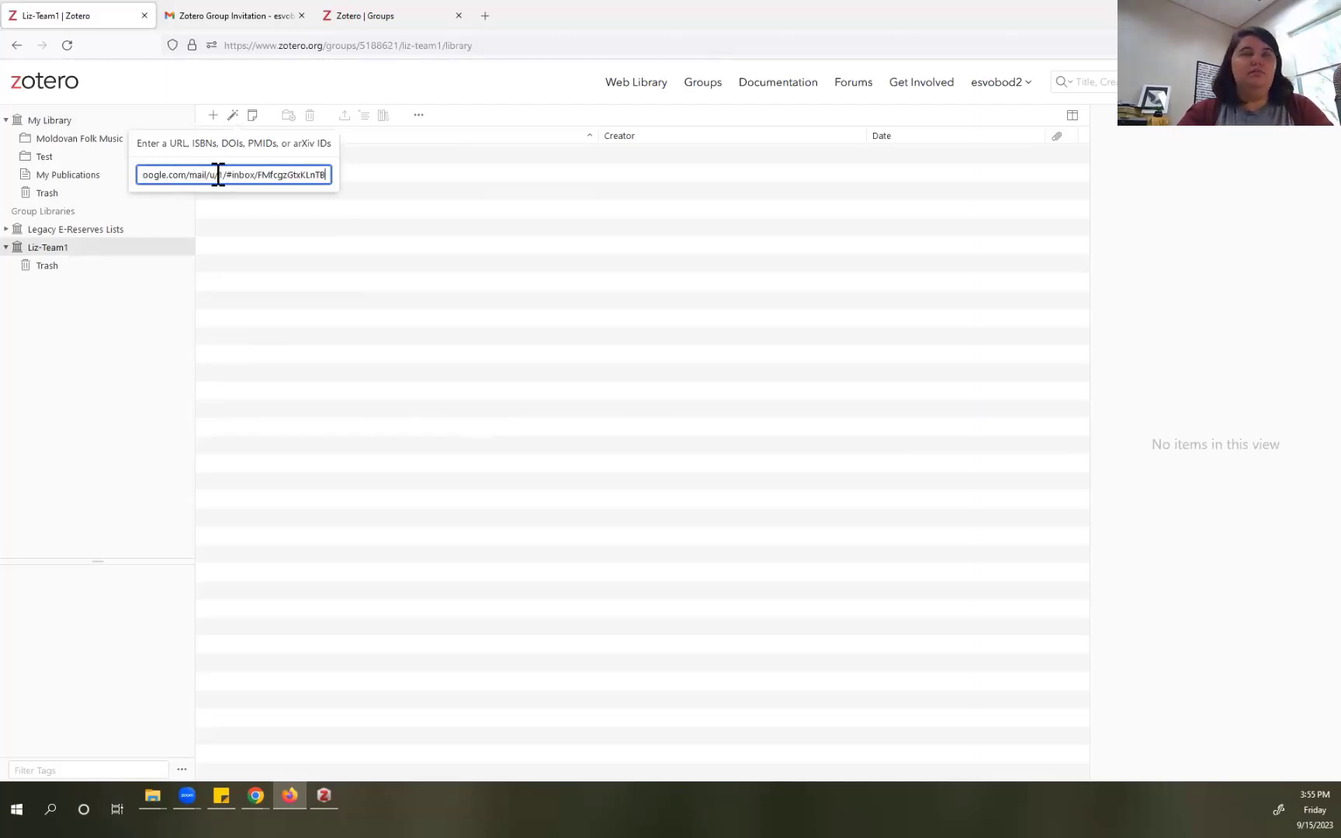
key("BackSpace")
key("BackSpace")
key("BackSpace")
key("BackSpace")
key("BackSpace")
key("BackSpace")
key("BackSpace")
key("BackSpace")
key("BackSpace")
key("BackSpace")
key("BackSpace")
key("BackSpace")
key("BackSpace")
key("BackSpace")
key("BackSpace")
key("BackSpace")
key("BackSpace")
key("BackSpace")
key("BackSpace")
key("BackSpace")
key("BackSpace")
key("BackSpace")
key("BackSpace")
key("BackSpace")
key("BackSpace")
key("BackSpace")
key("BackSpace")
key("BackSpace")
key("BackSpace")
key("BackSpace")
key("BackSpace")
key("BackSpace")
key("BackSpace")
key("BackSpace")
key("BackSpace")
key("BackSpace")
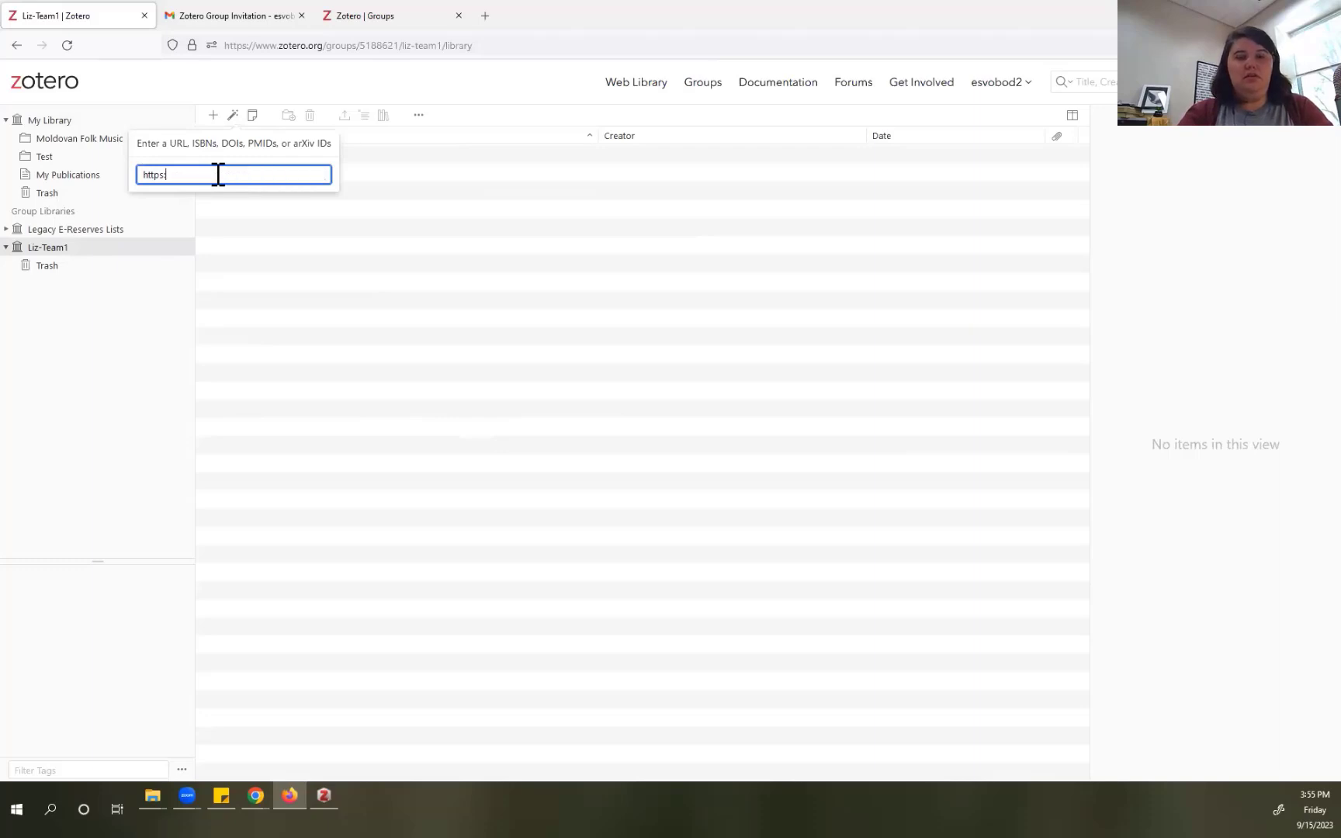
key("BackSpace")
key("BackSpace")
key("BackSpace")
key("BackSpace")
key("BackSpace")
key("BackSpace")
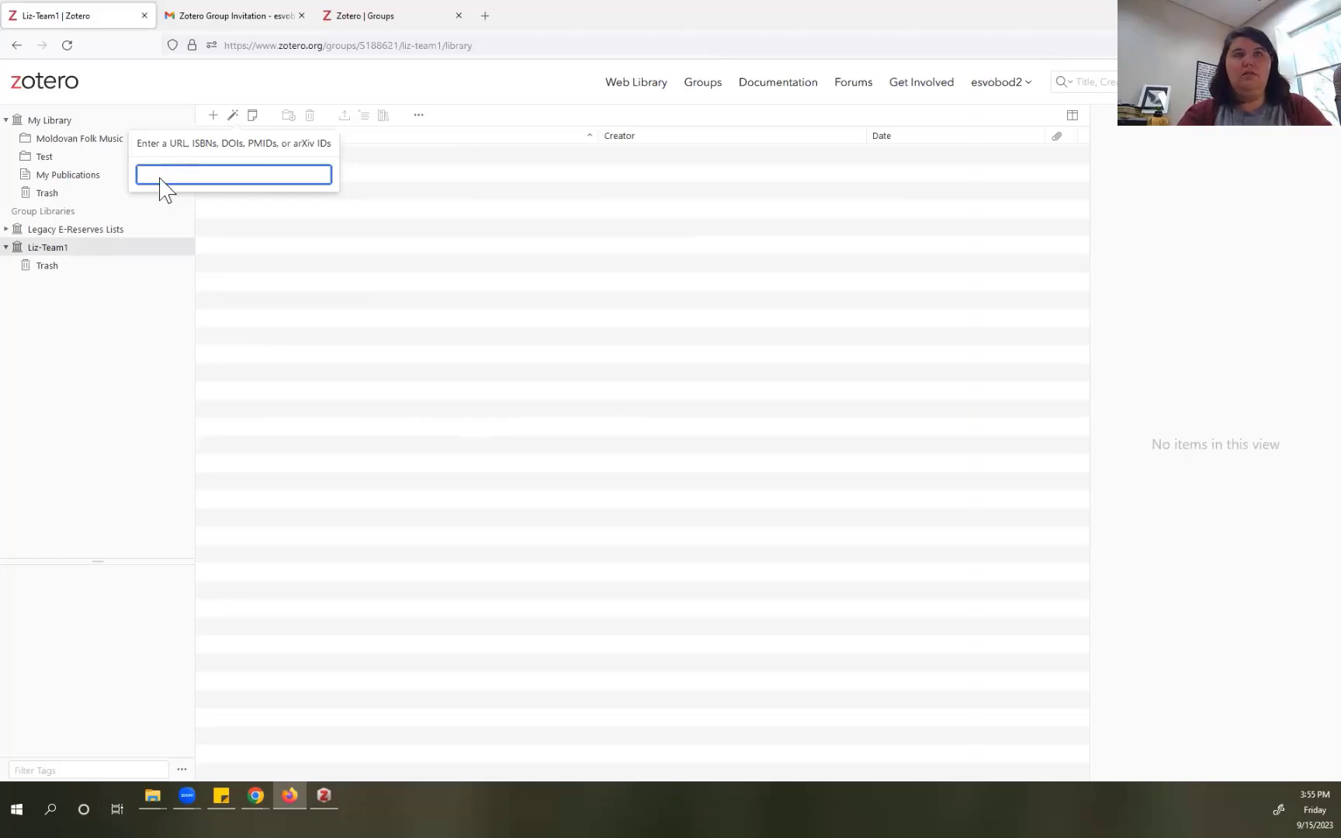
key("super+v")
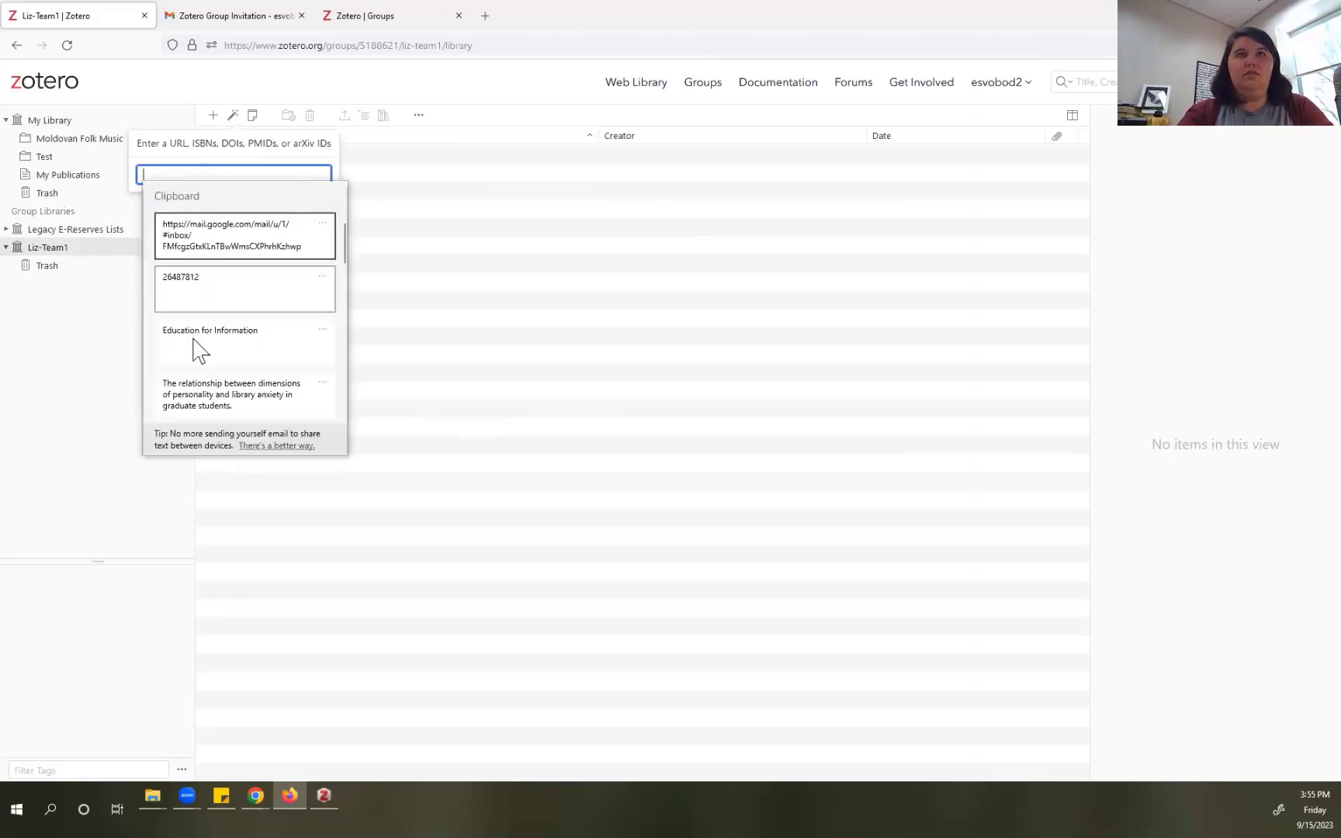
left_click(193, 299)
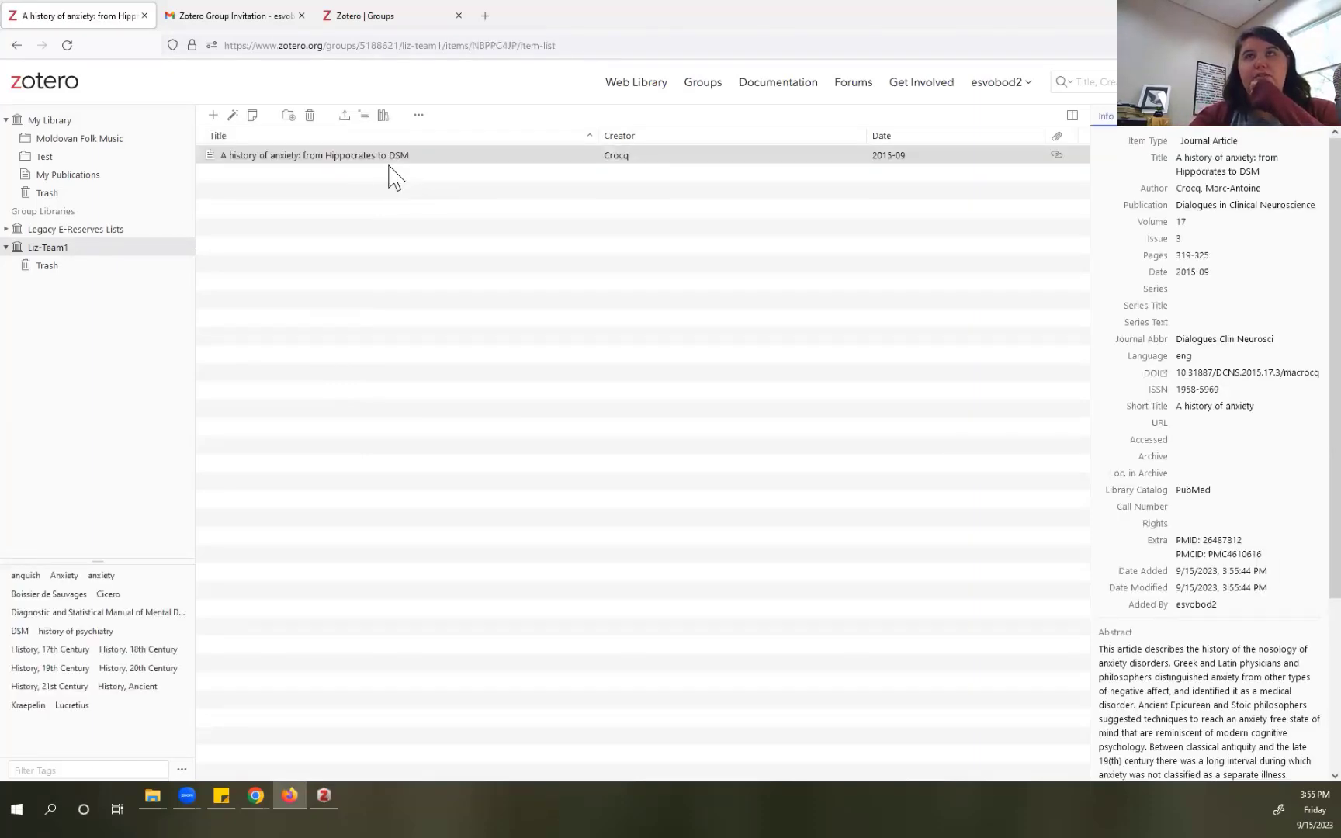
Step: Back in desktop Zotero, collapse Legacy E-Reserves Lists and open the Zotero Demo collection
left_click(318, 789)
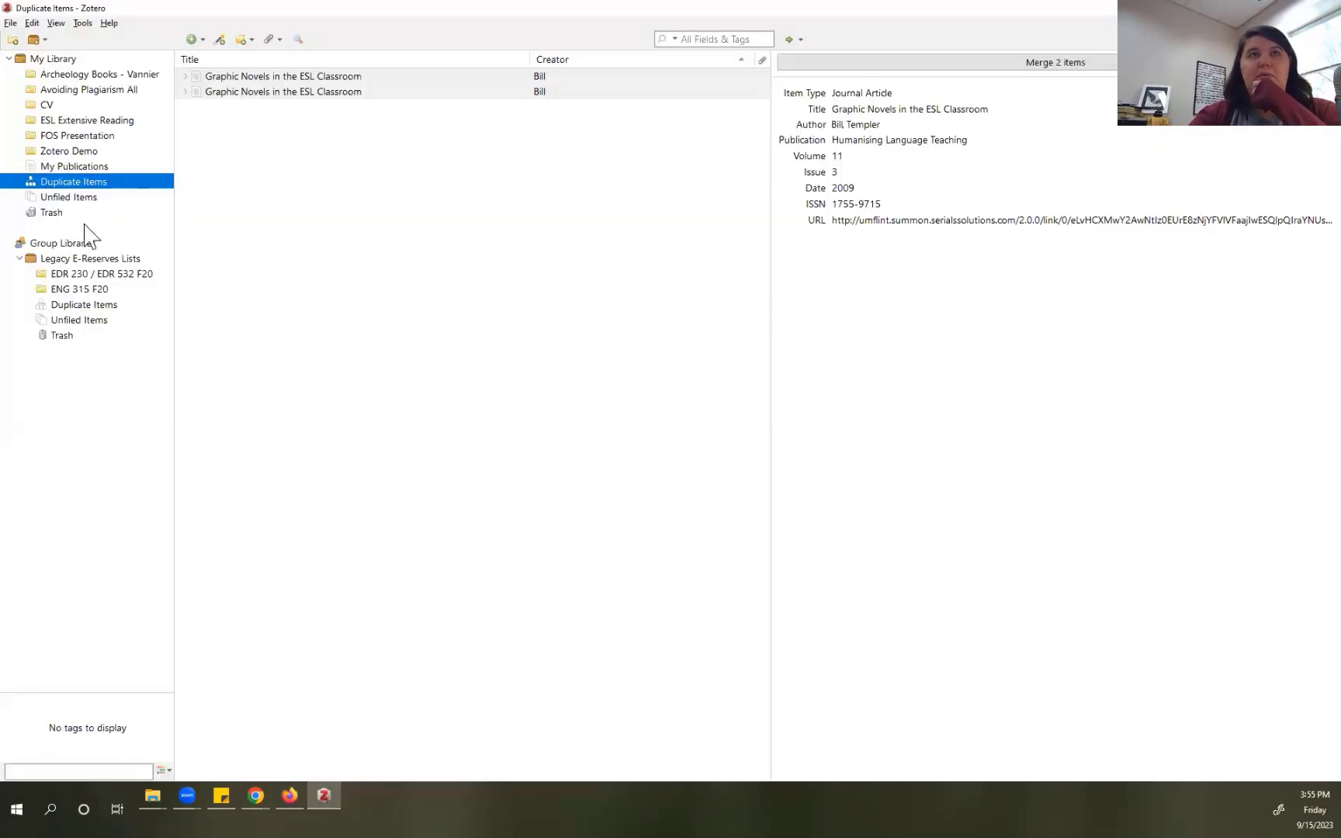
left_click(19, 258)
left_click(70, 151)
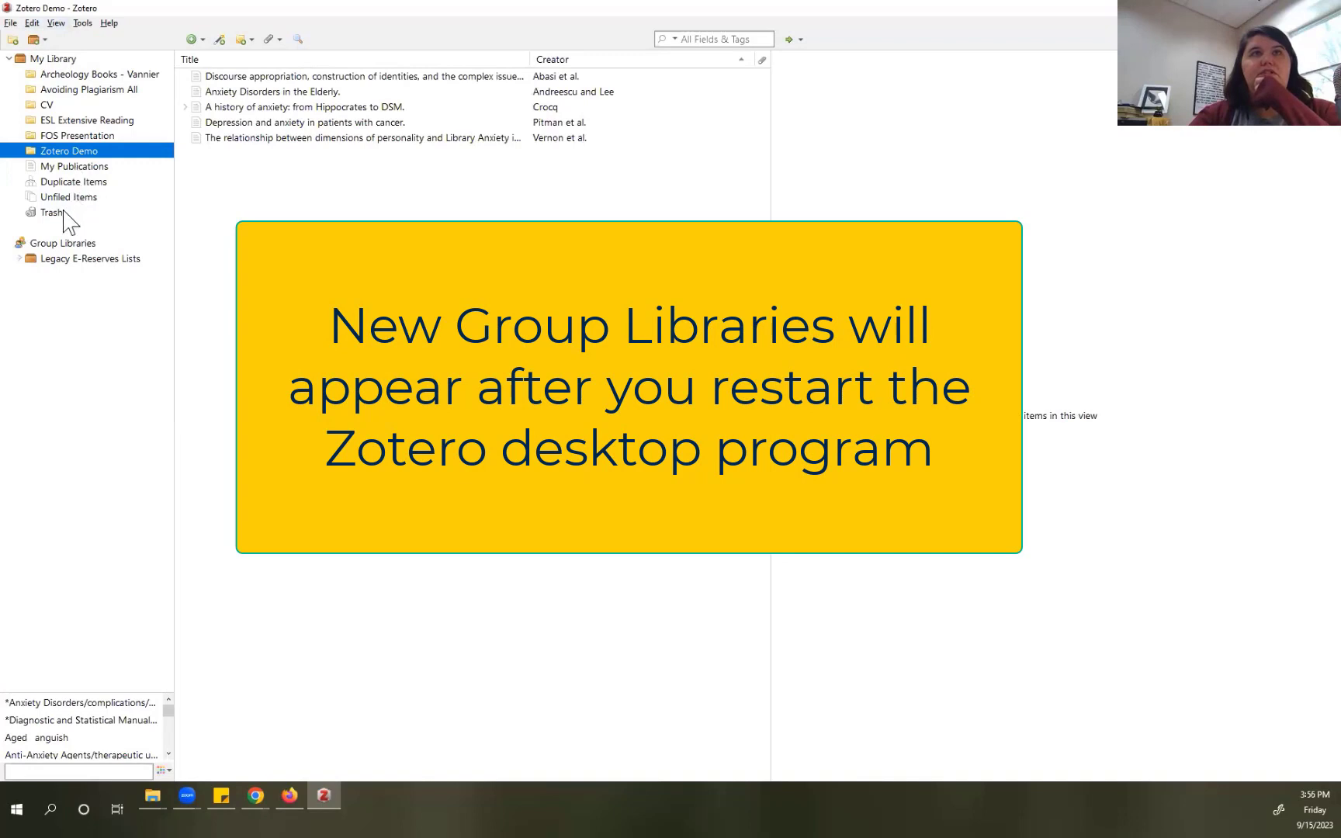
Step: Show Duplicate Items, listing two copies of 'Graphic Novels in the ESL Classroom'
left_click(56, 23)
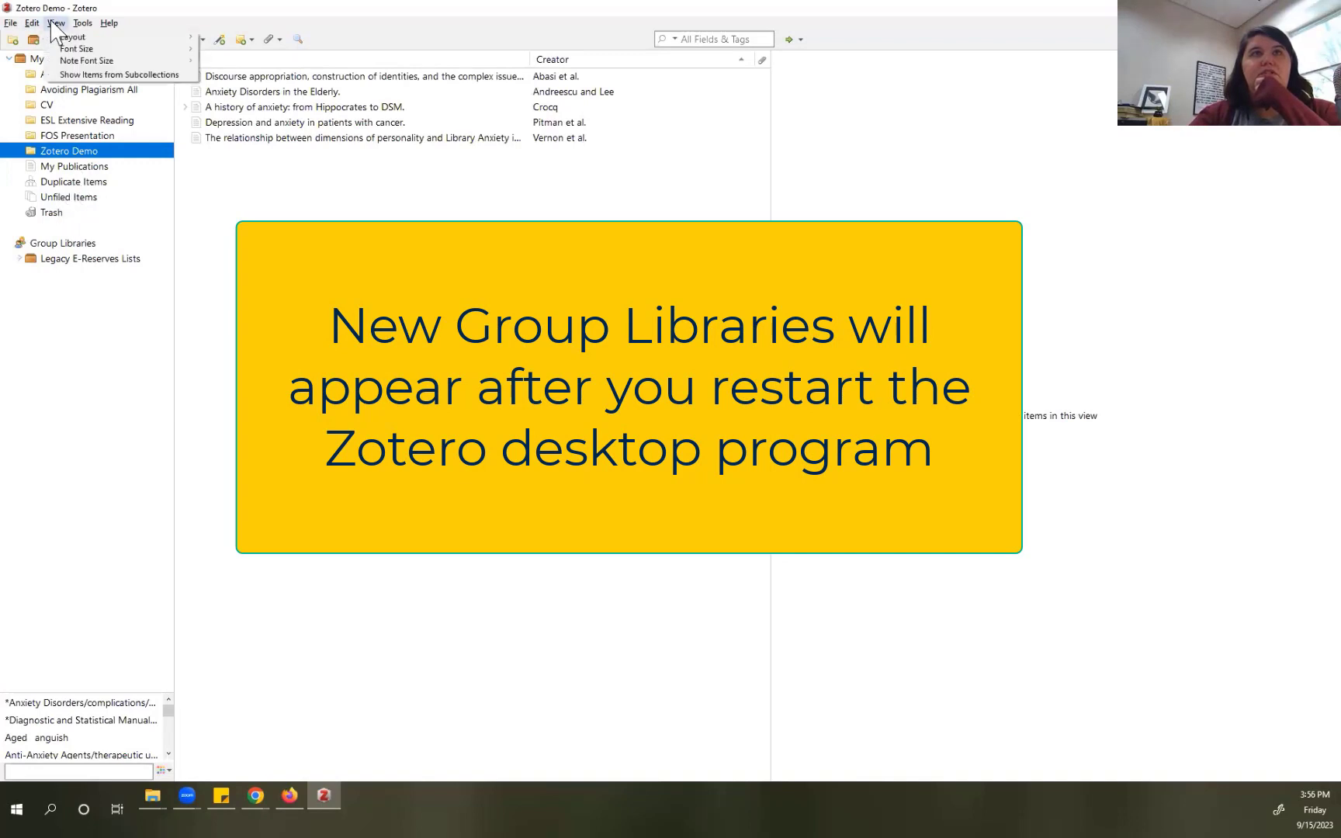
mouse_move(11, 23)
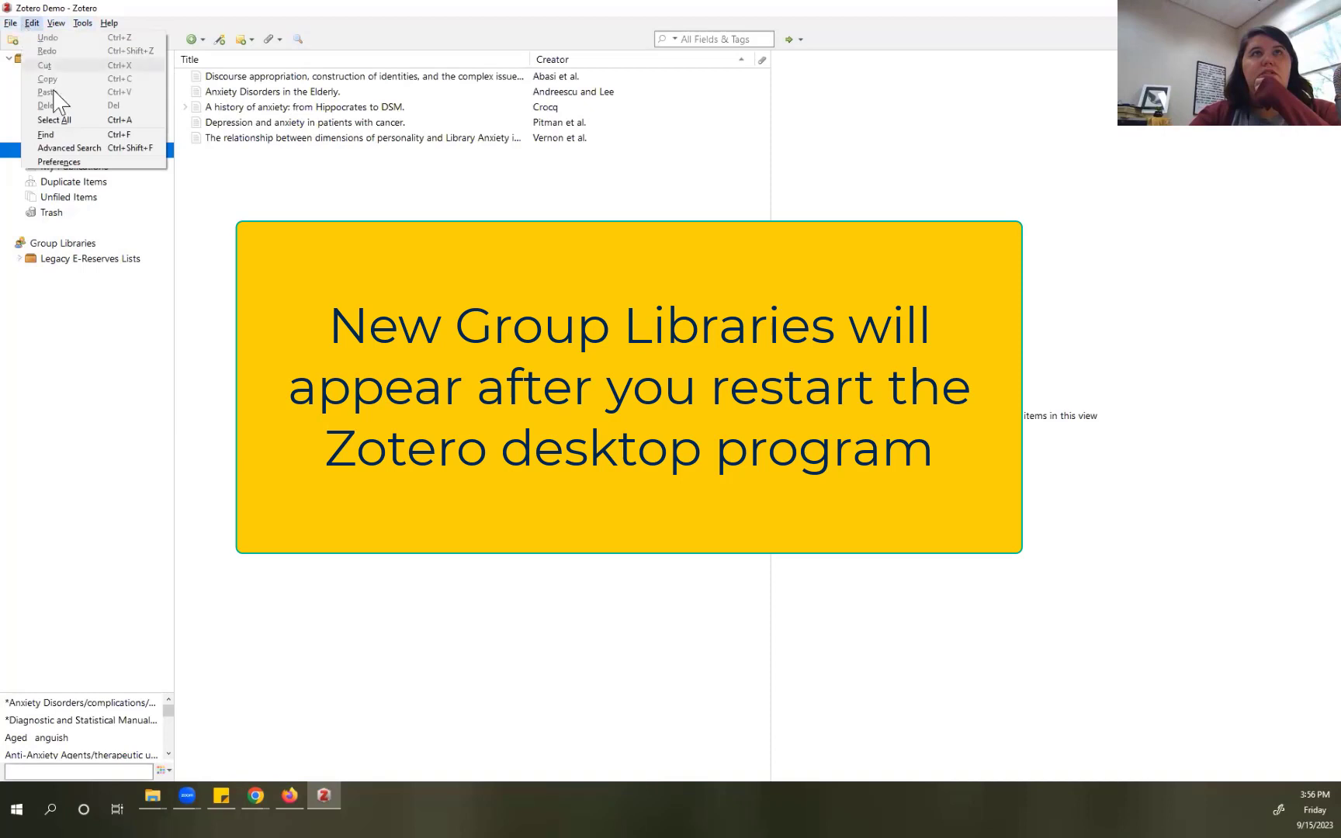
left_click(116, 182)
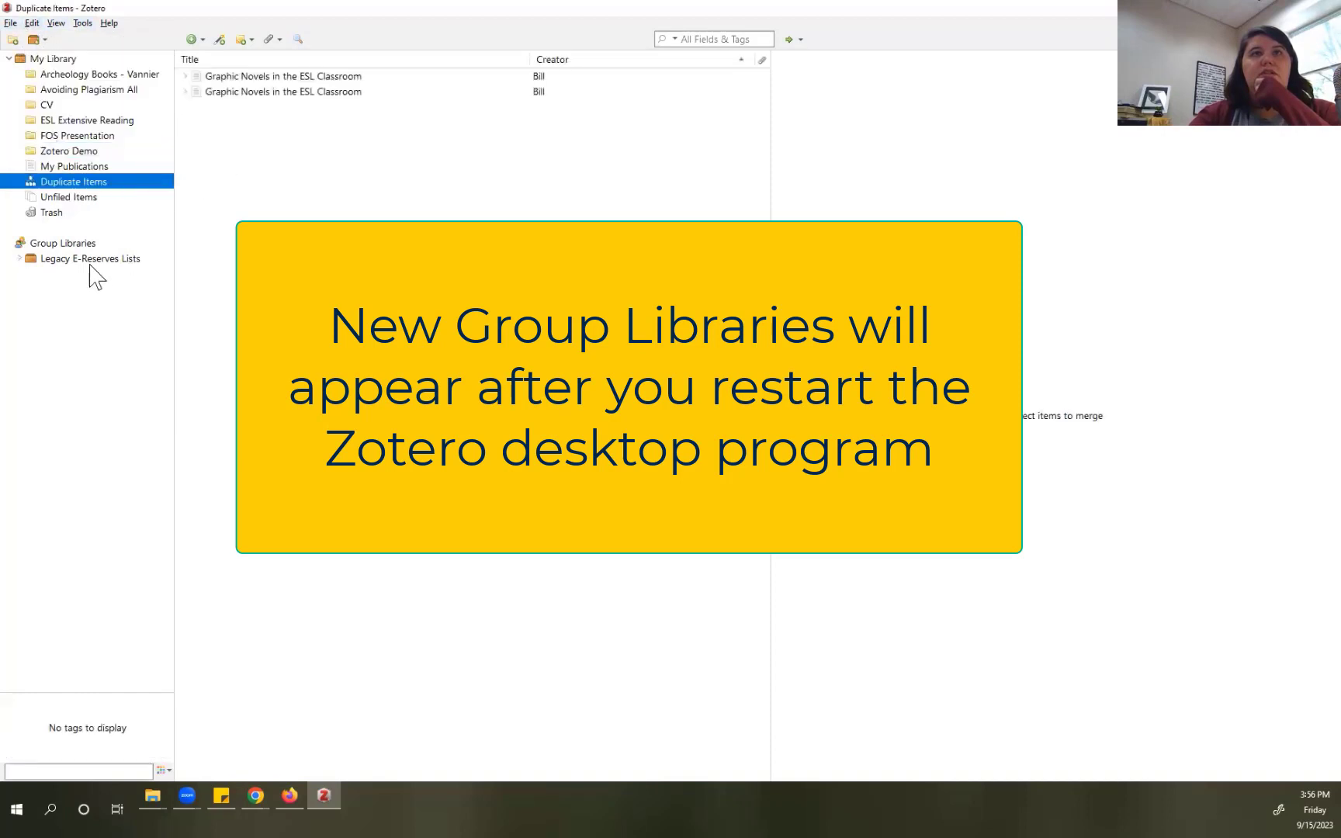
left_click(19, 259)
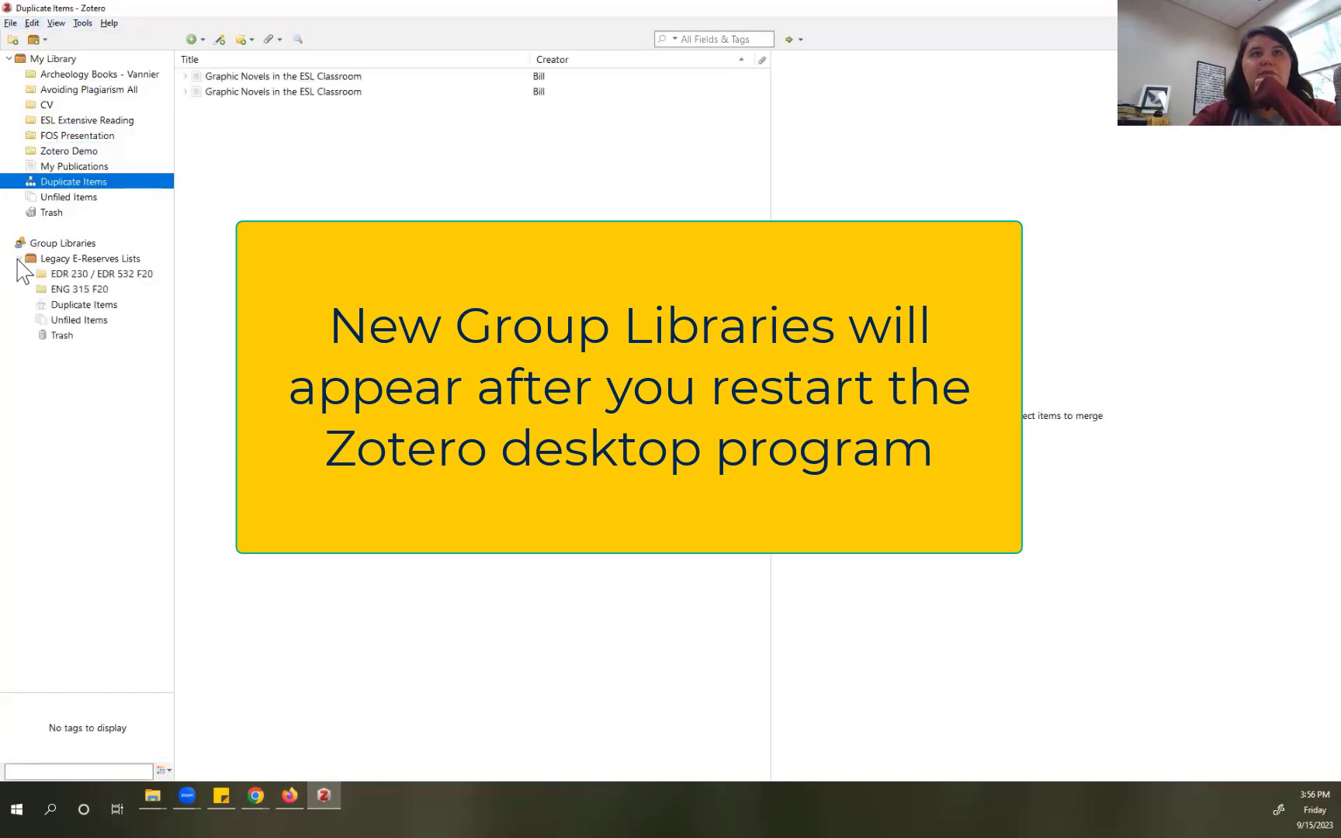
left_click(19, 260)
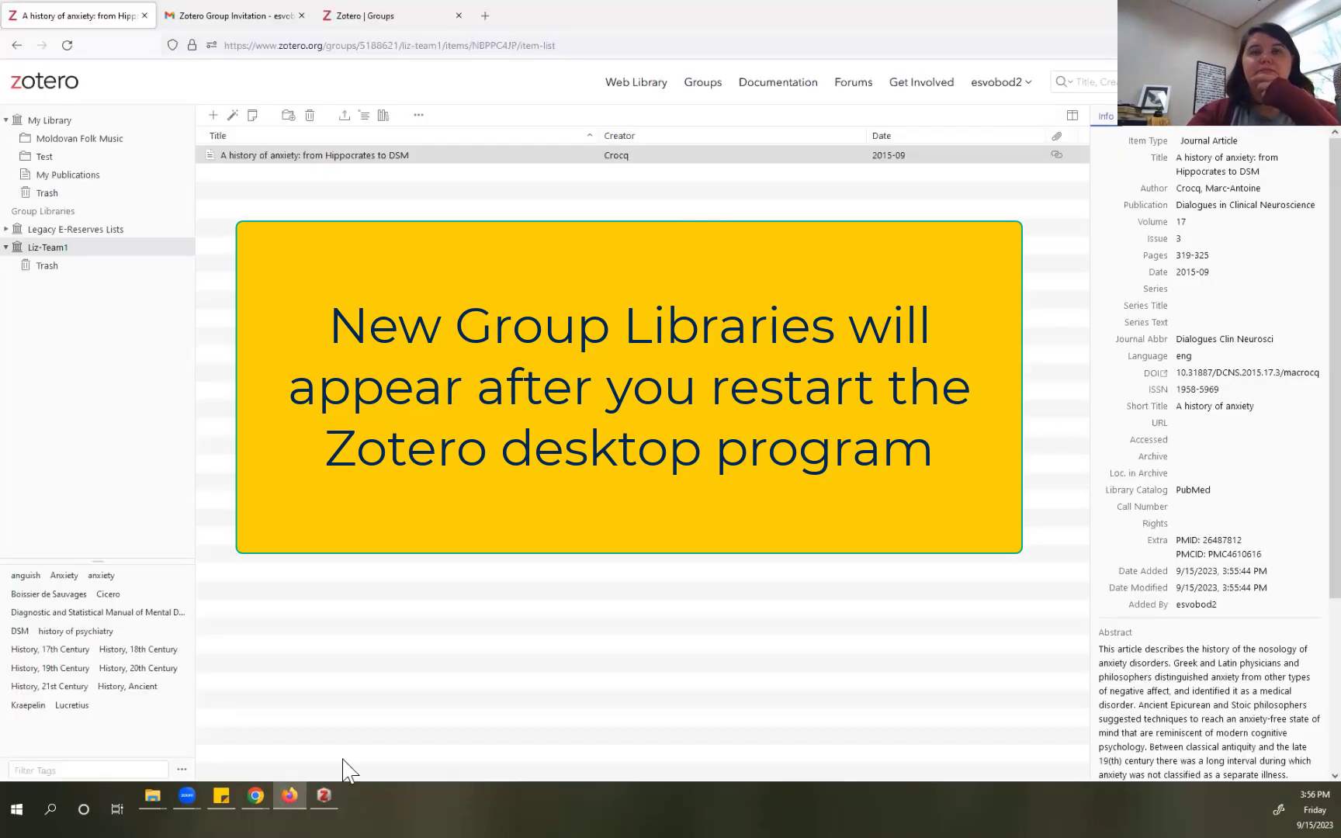
Step: Open the Liz-Team1 group in the zotero.org web library and show the Crocq anxiety article's details
mouse_move(254, 791)
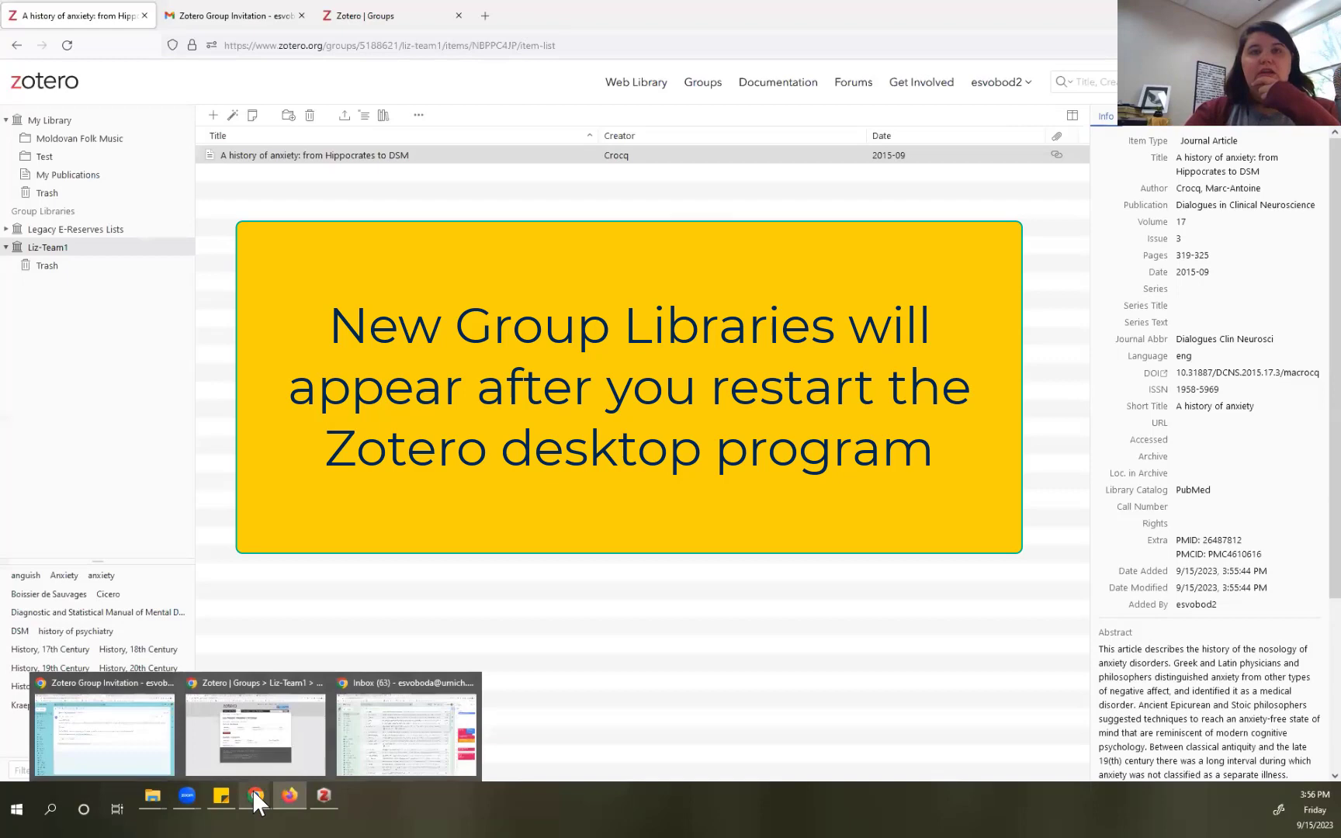
left_click(264, 680)
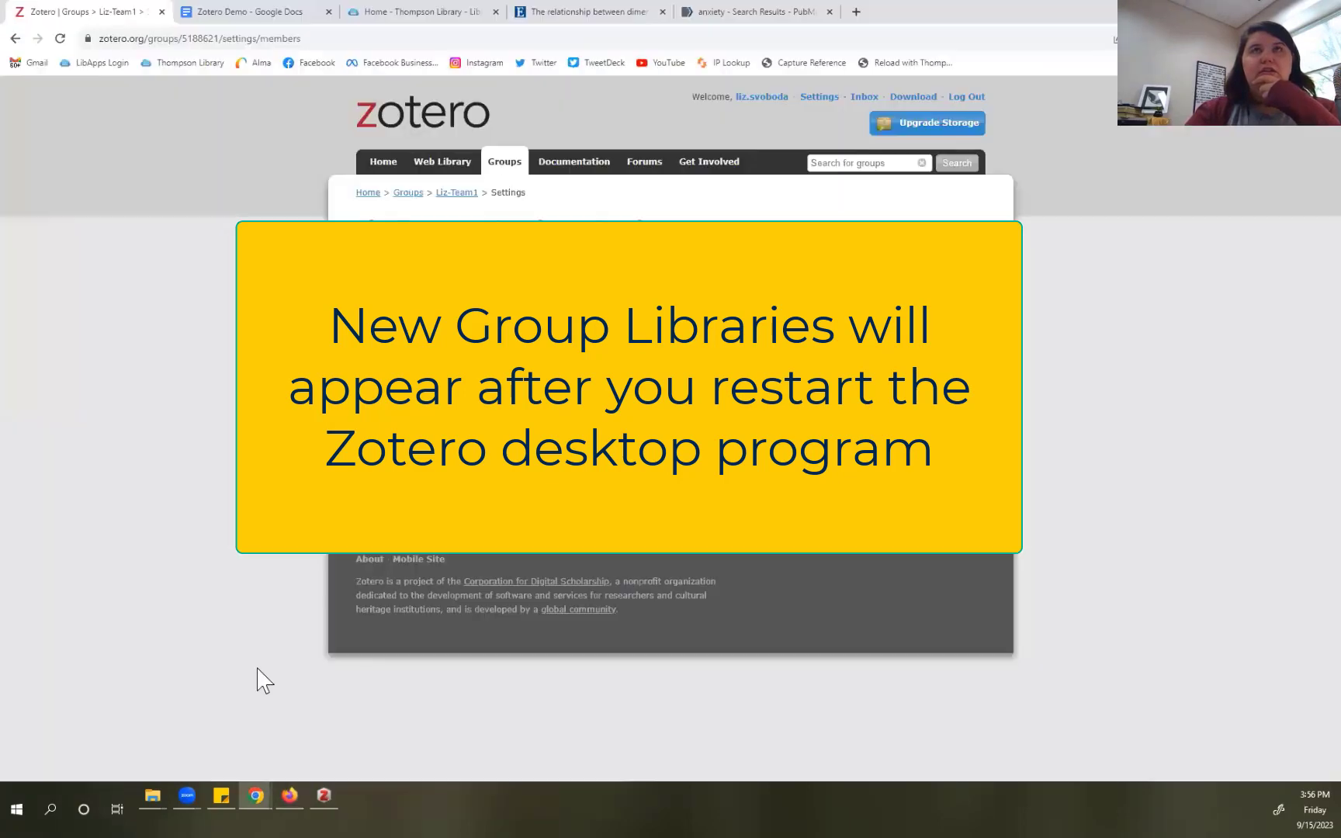
left_click(441, 166)
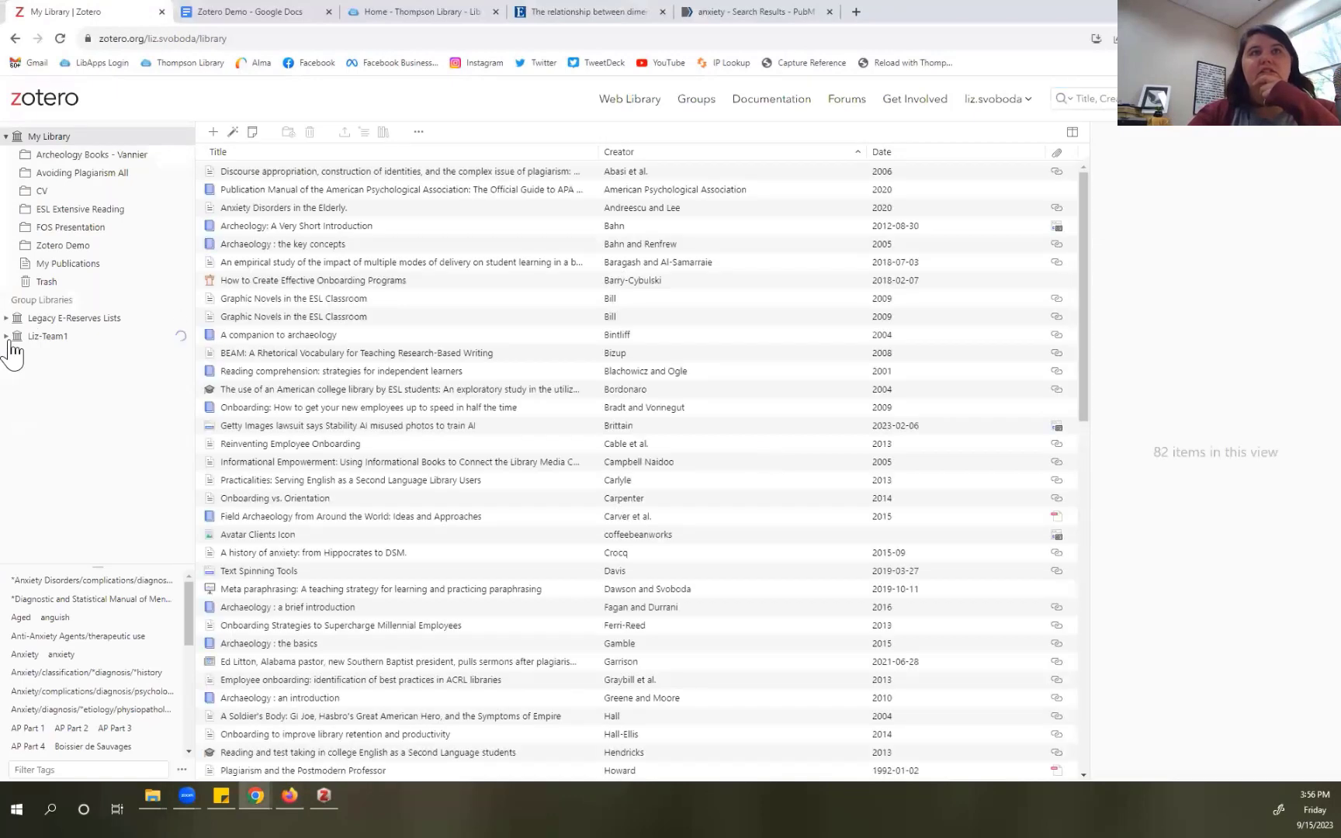
left_click(7, 336)
left_click(48, 338)
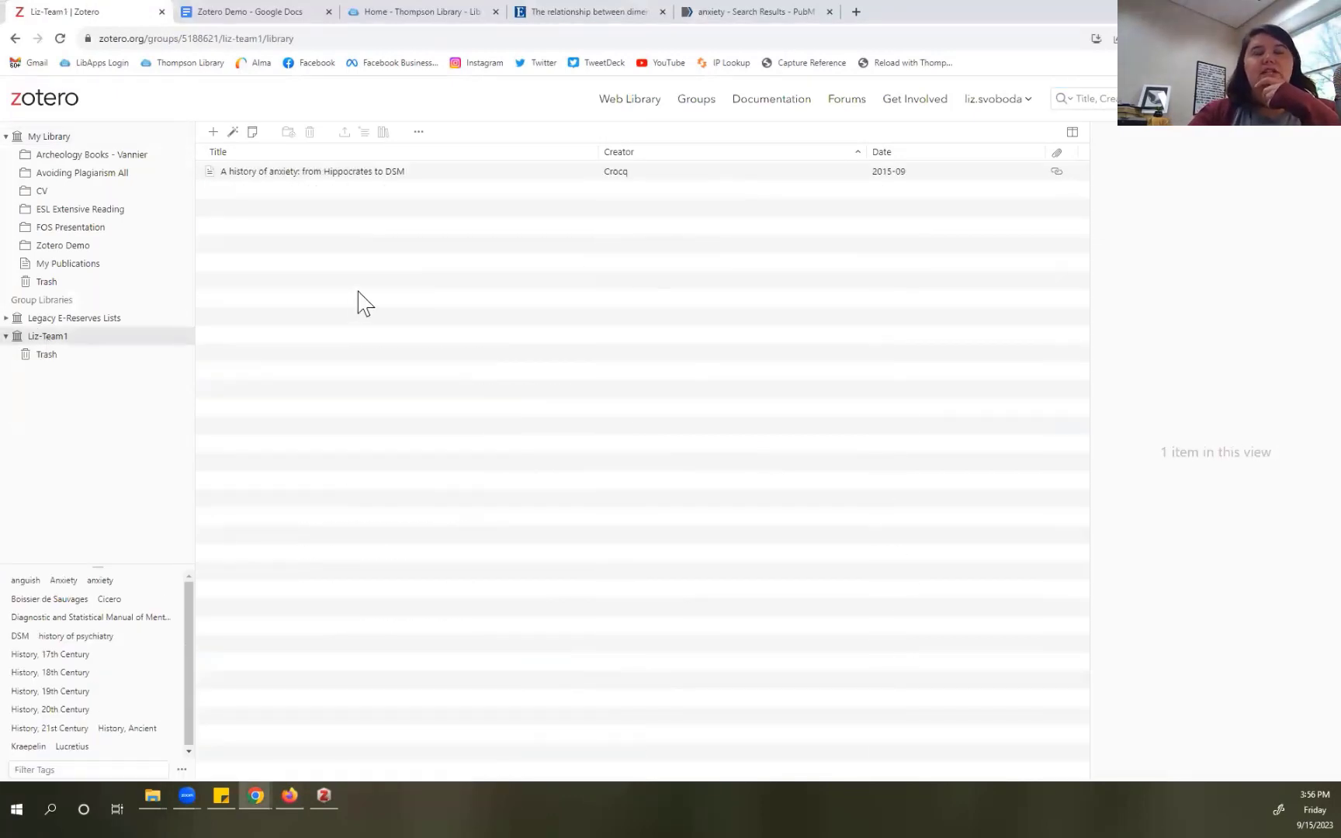
left_click(332, 172)
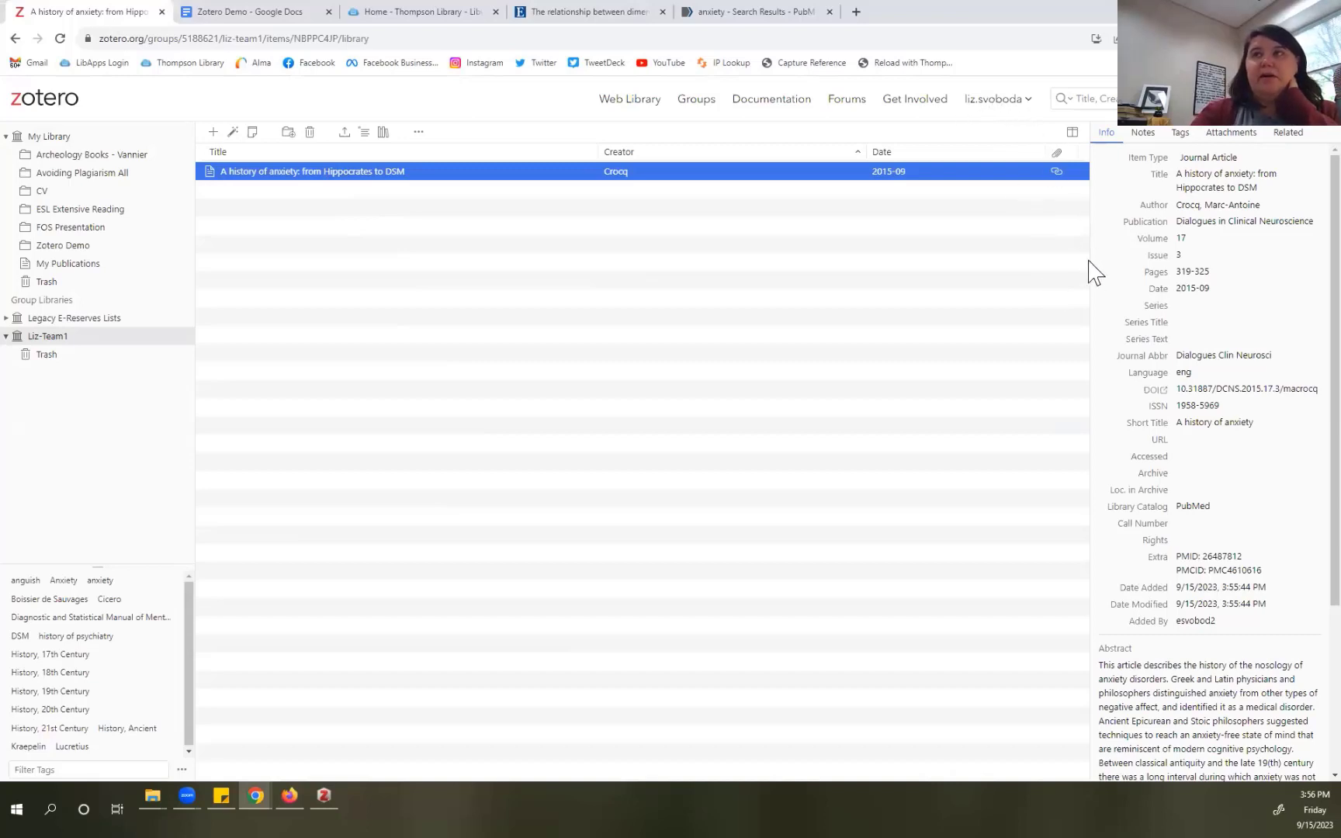
left_click(1091, 290)
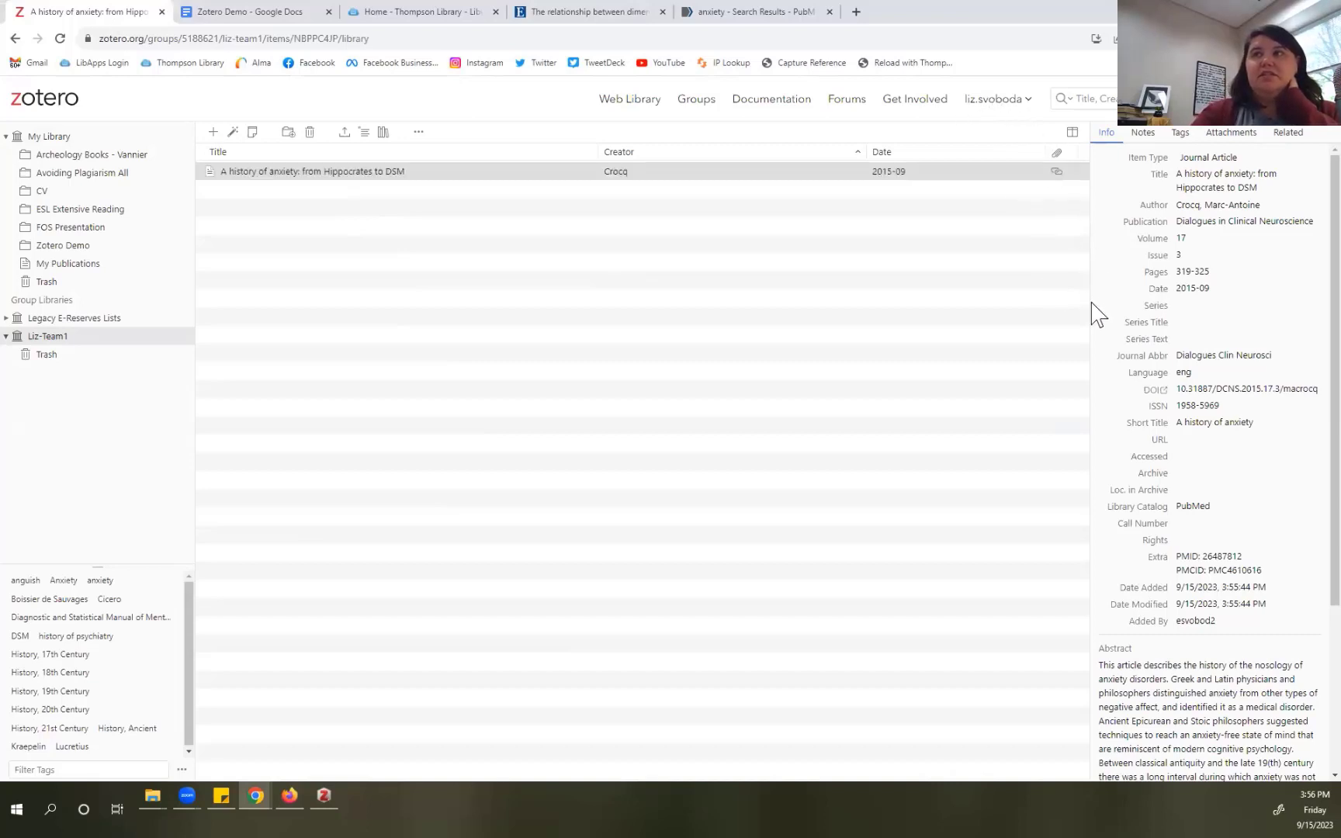
Step: Save 2023-09-15 as the Crocq article's Accessed date, then go to the Zotero Demo Google Doc
left_click(1188, 205)
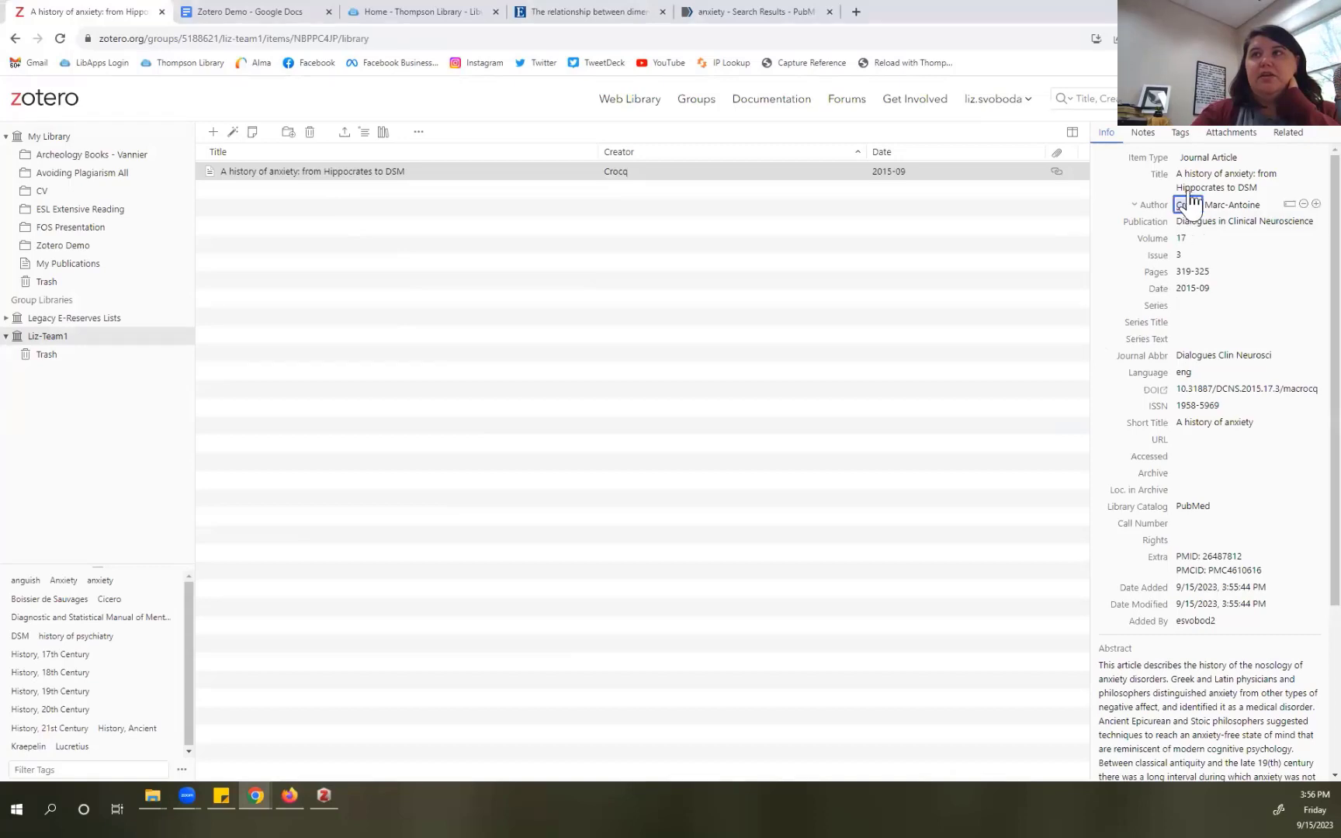
left_click(1184, 457)
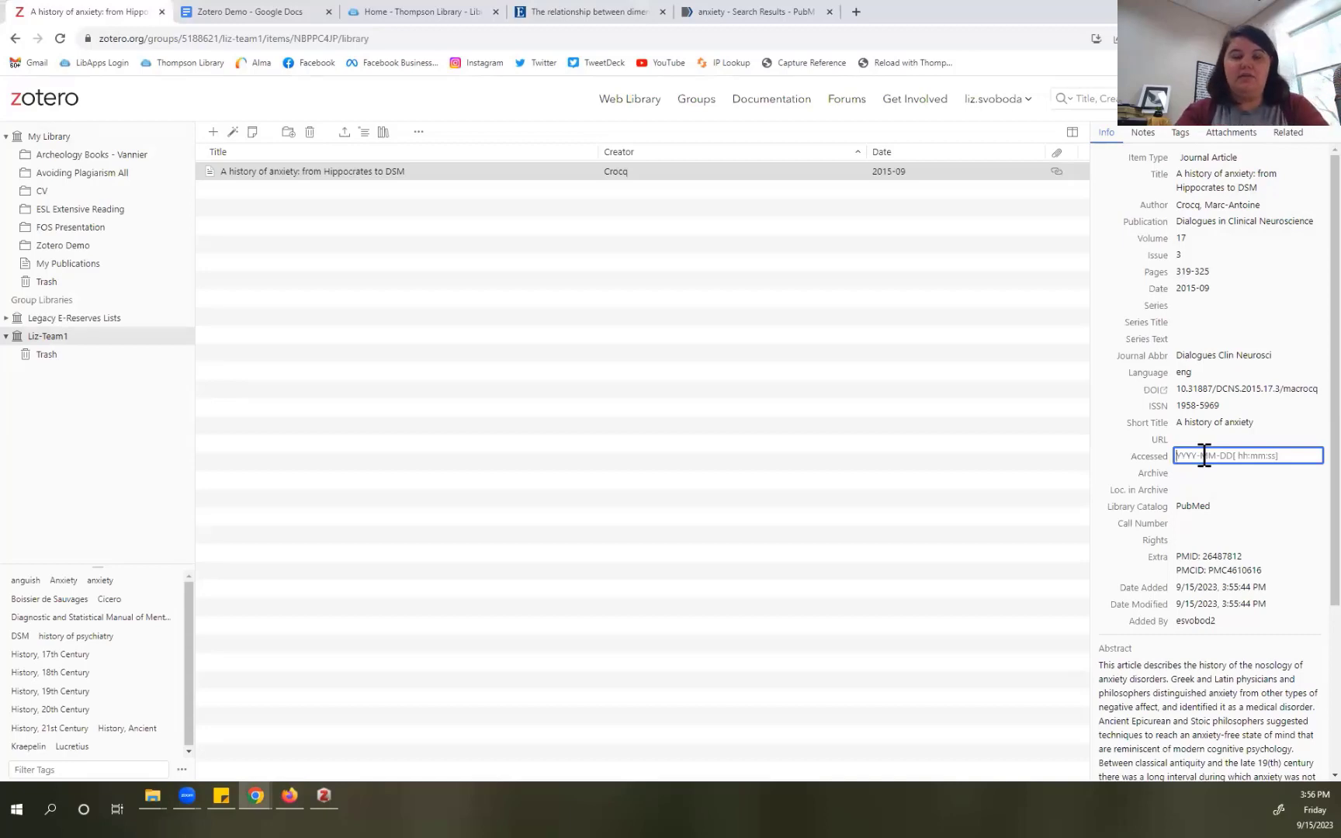
type("2023-")
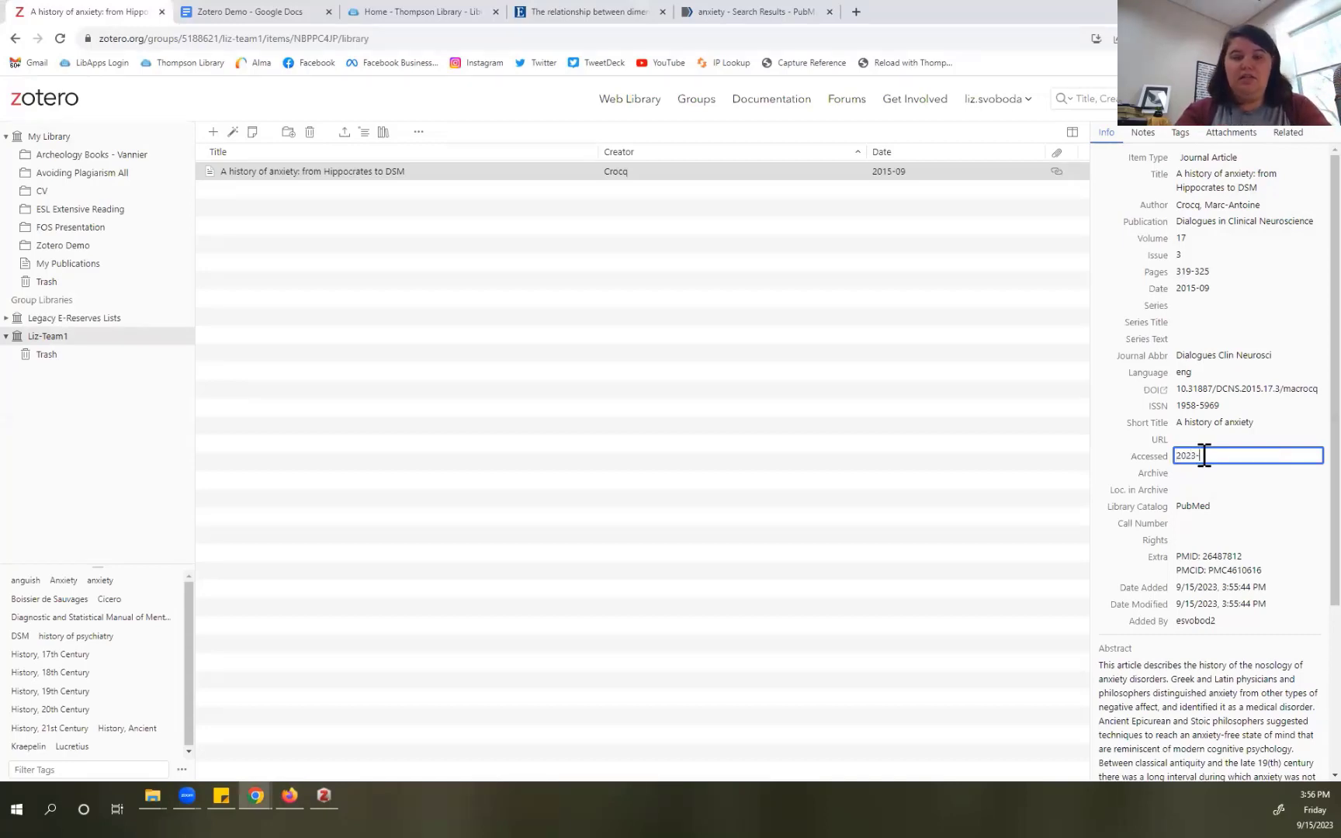
type("09-15")
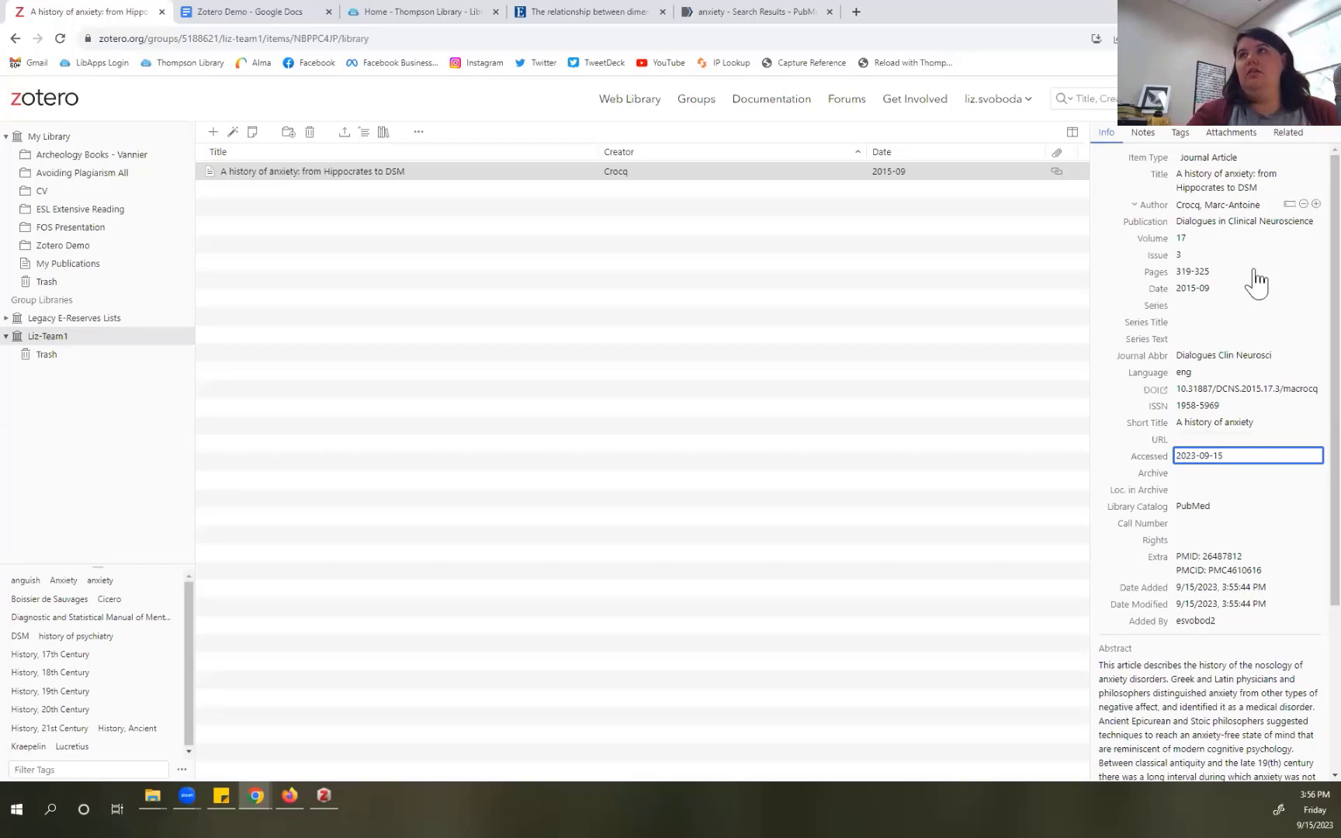
scroll(1188, 532, "down", 3)
scroll(1188, 534, "up", 3)
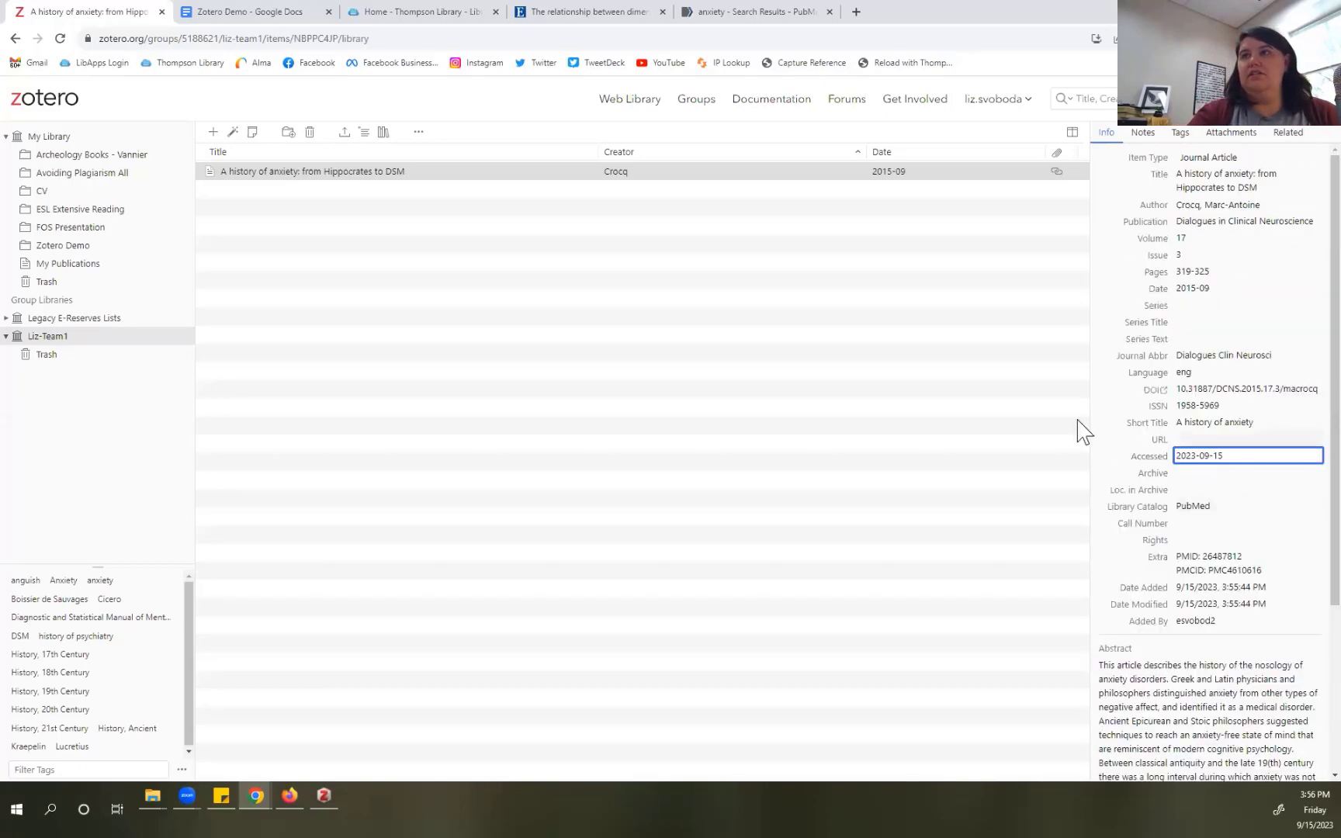
left_click(1044, 439)
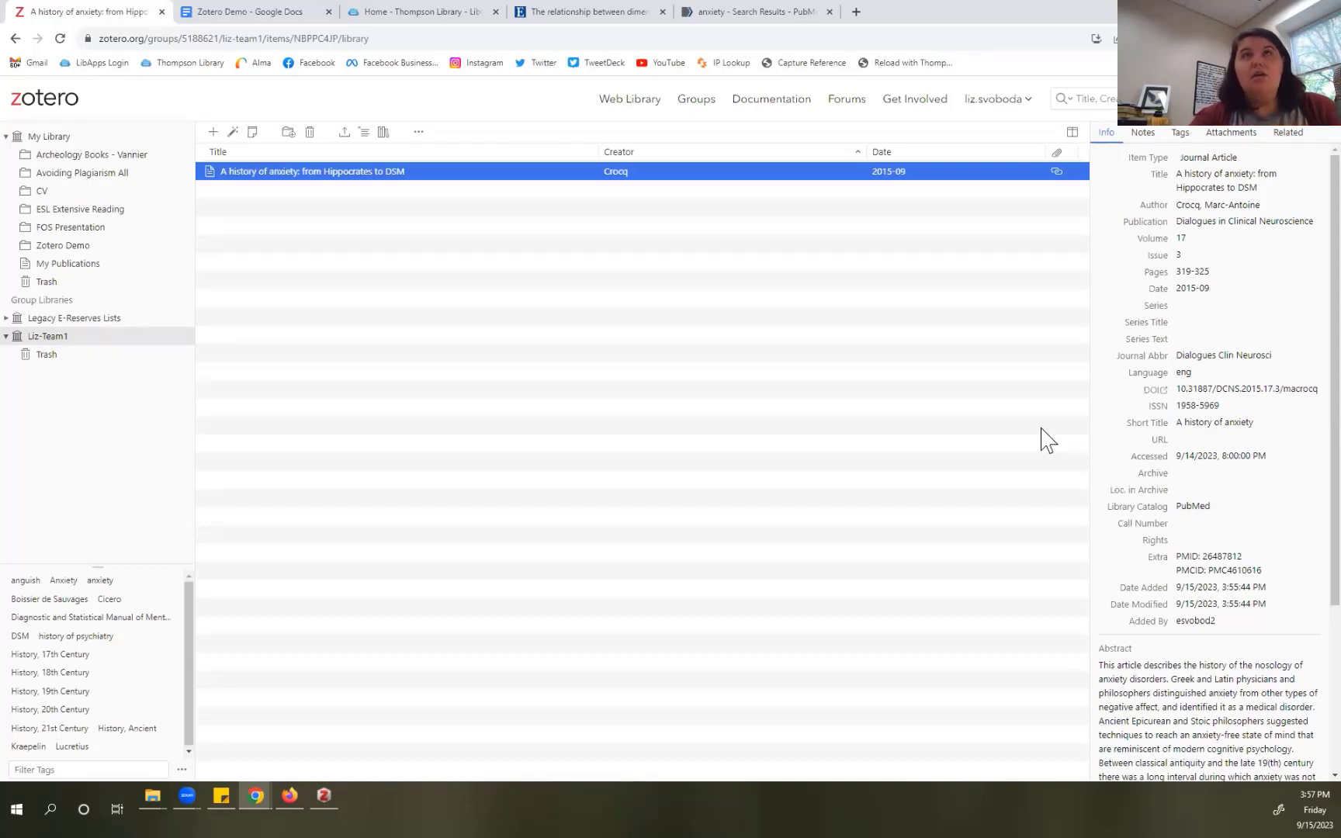
left_click(254, 14)
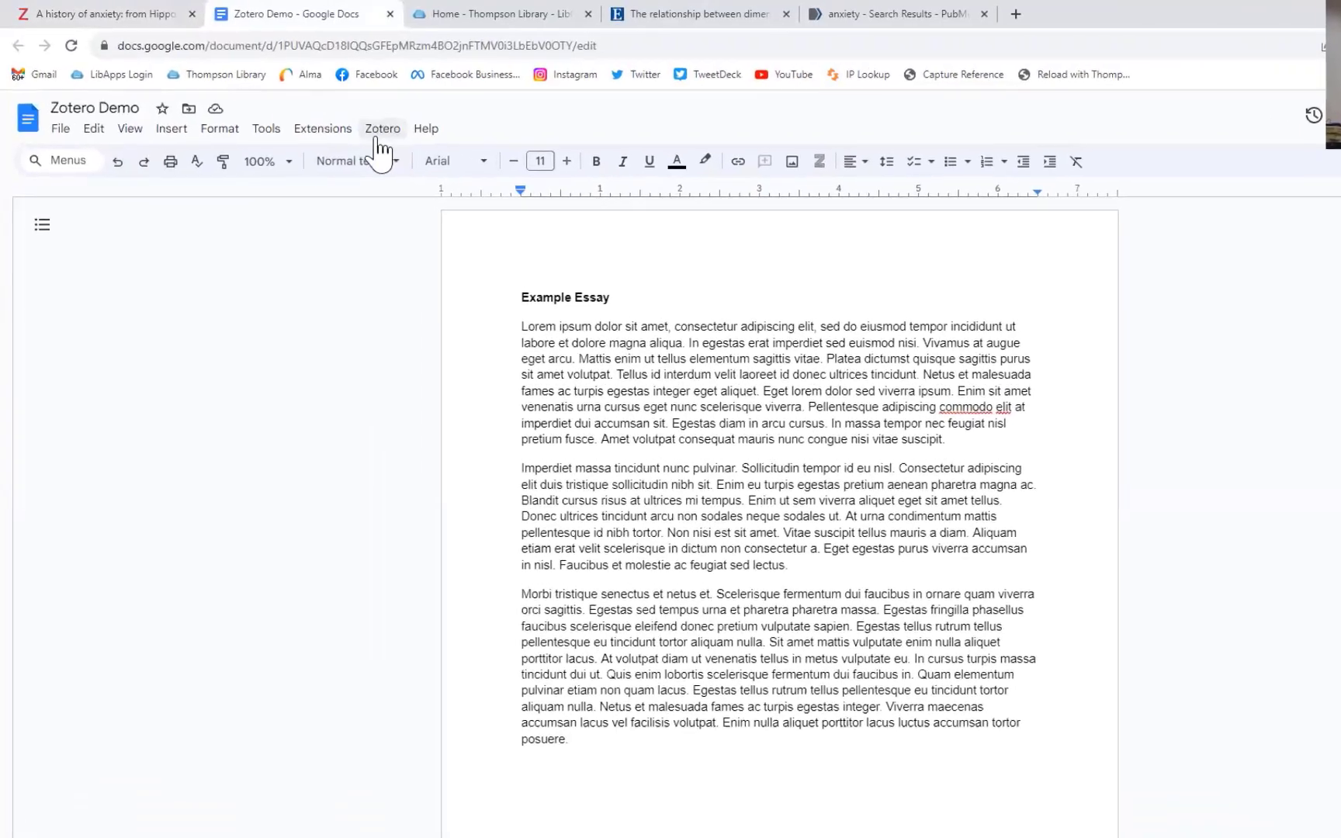
left_click(448, 159)
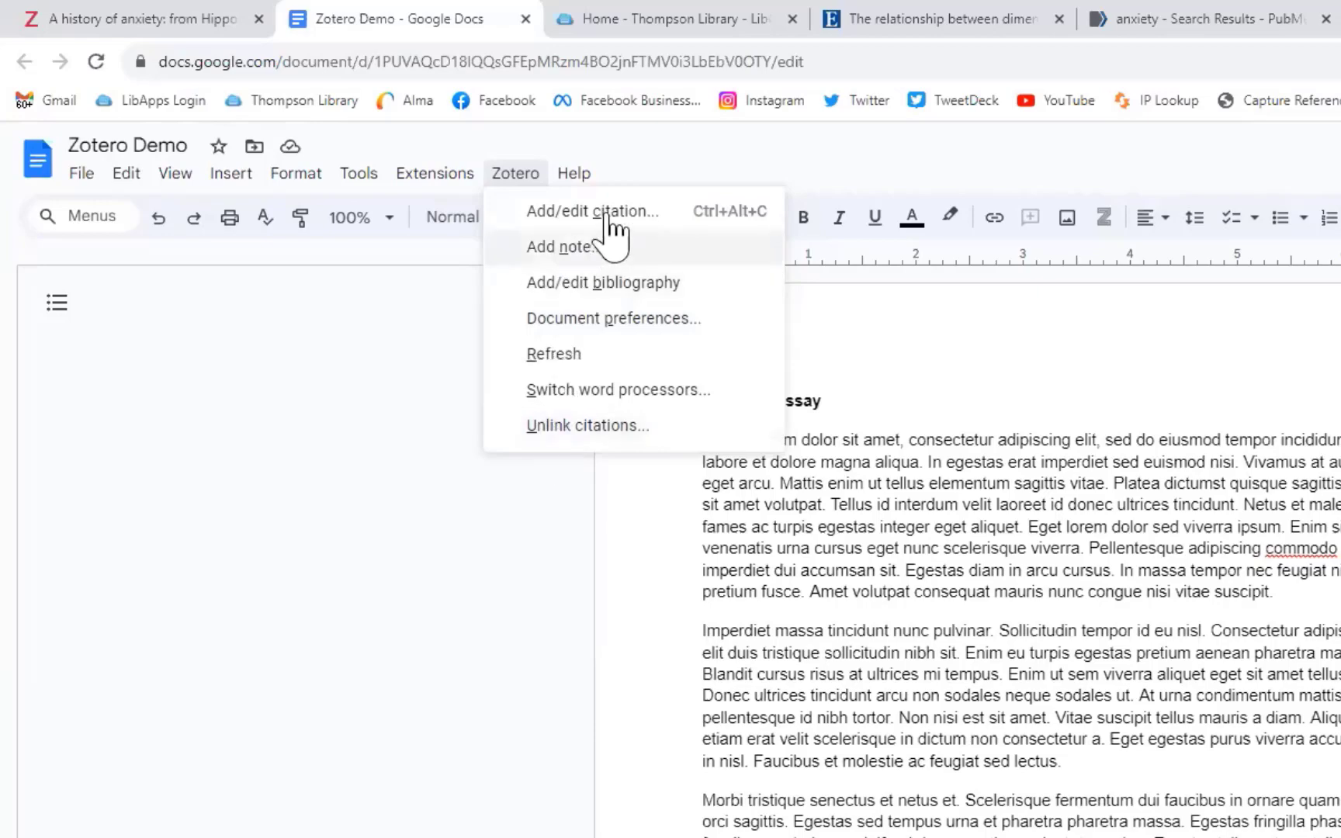
left_click(929, 440)
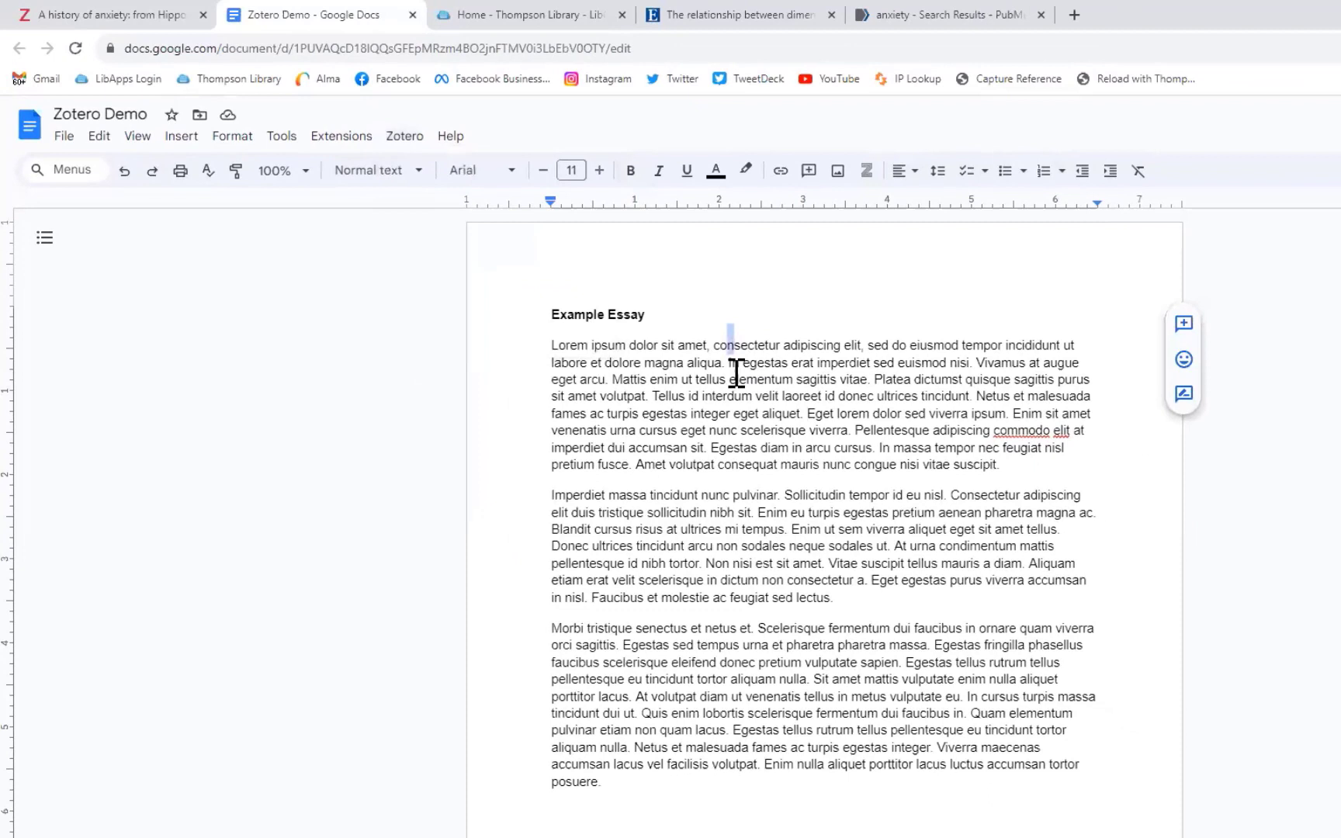
left_click(722, 362)
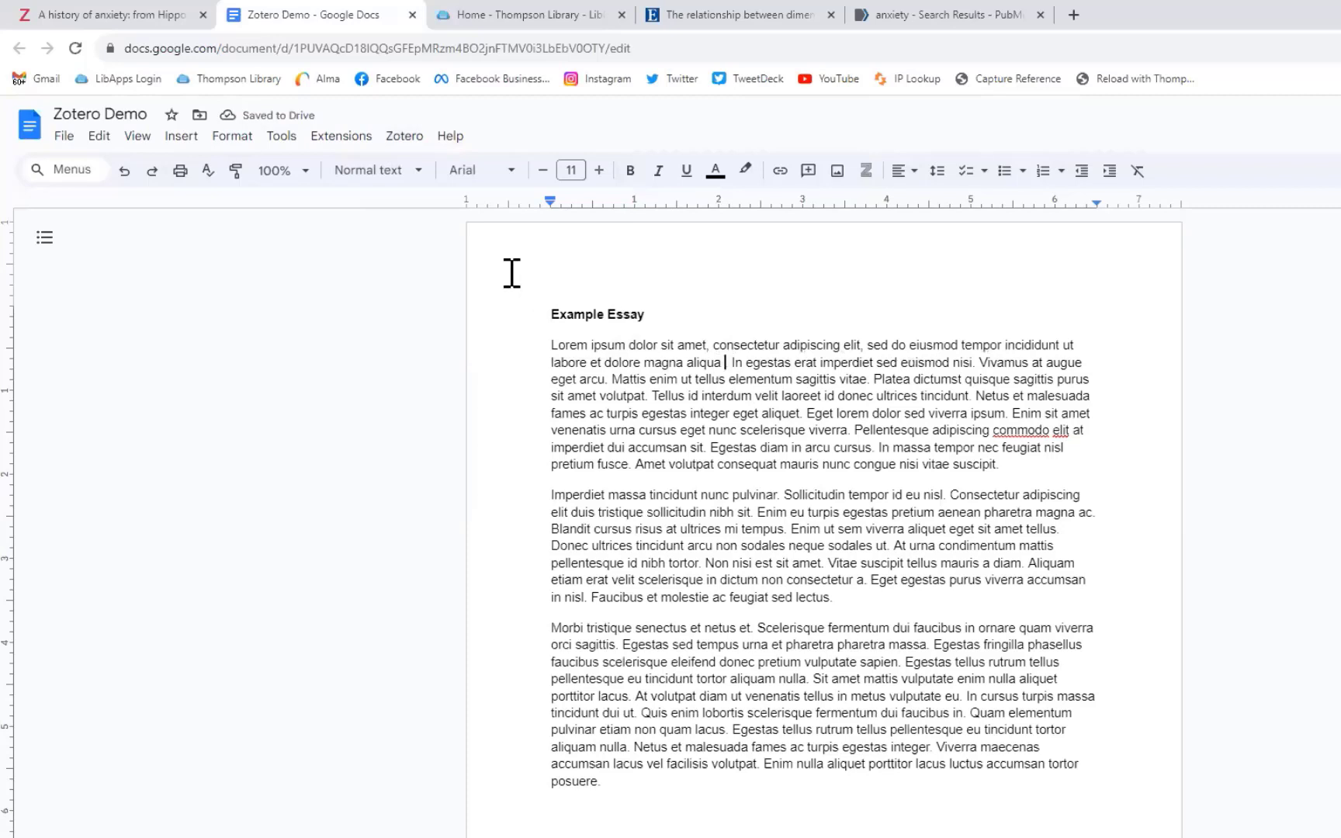
Step: Search 'anxiety' and insert the Andreescu & Lee 2020 citation after 'aliqua'
left_click(405, 144)
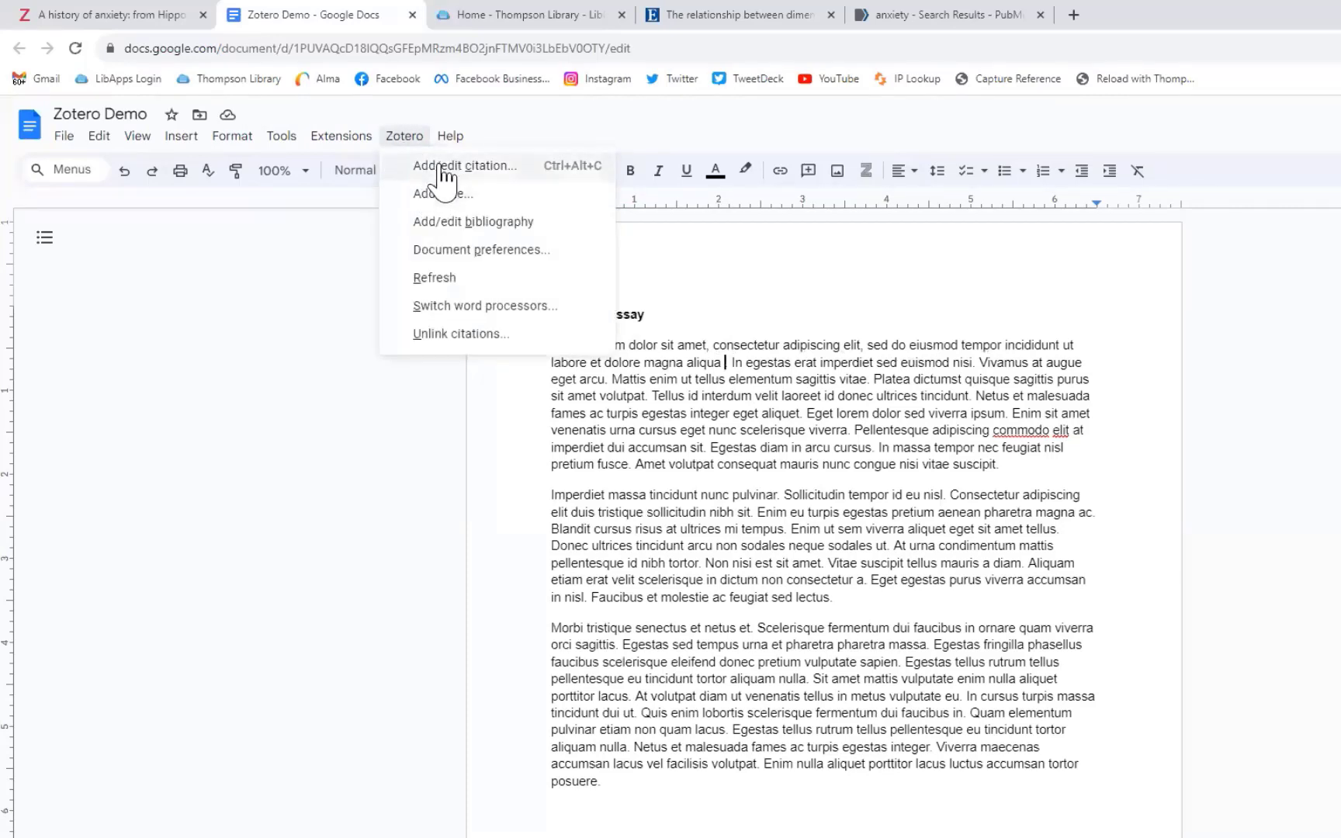
left_click(435, 166)
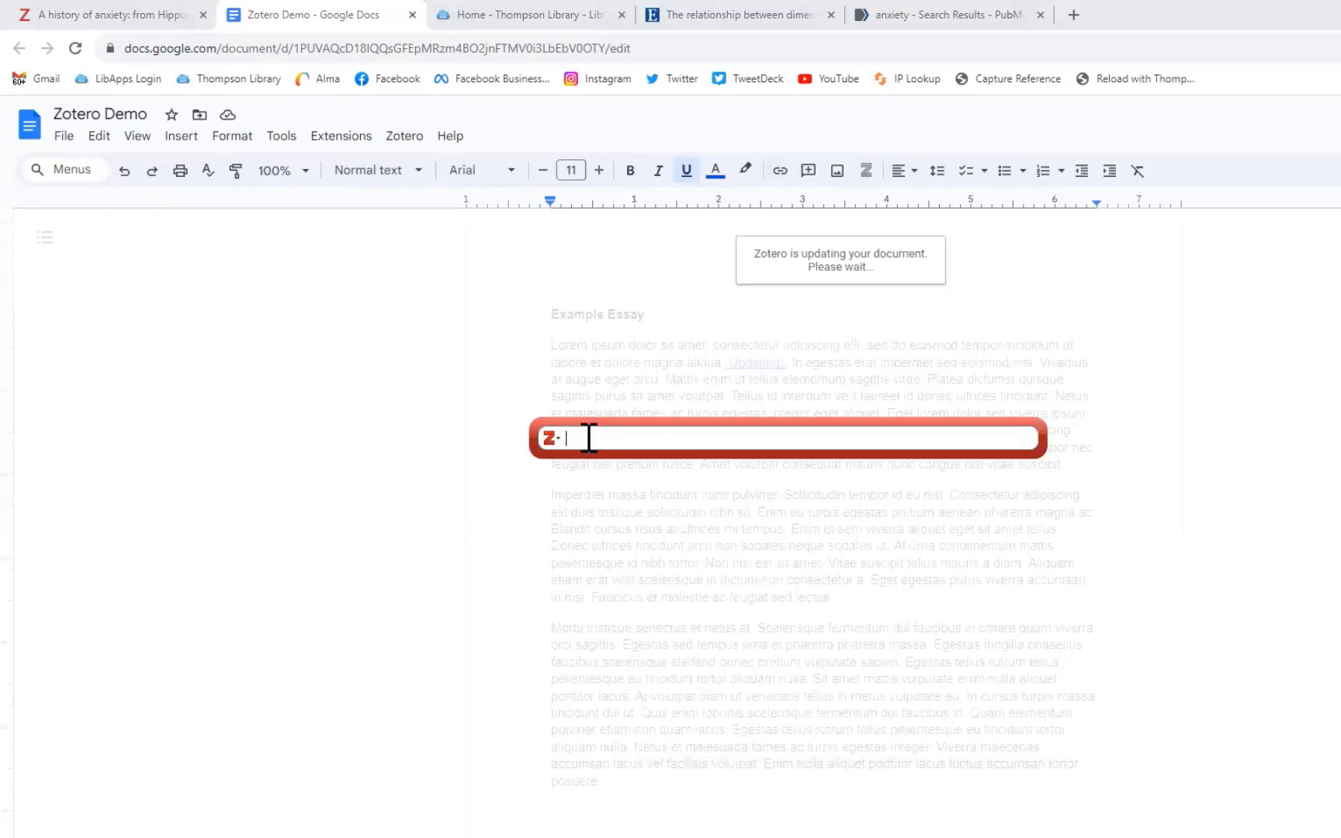
type("bahn")
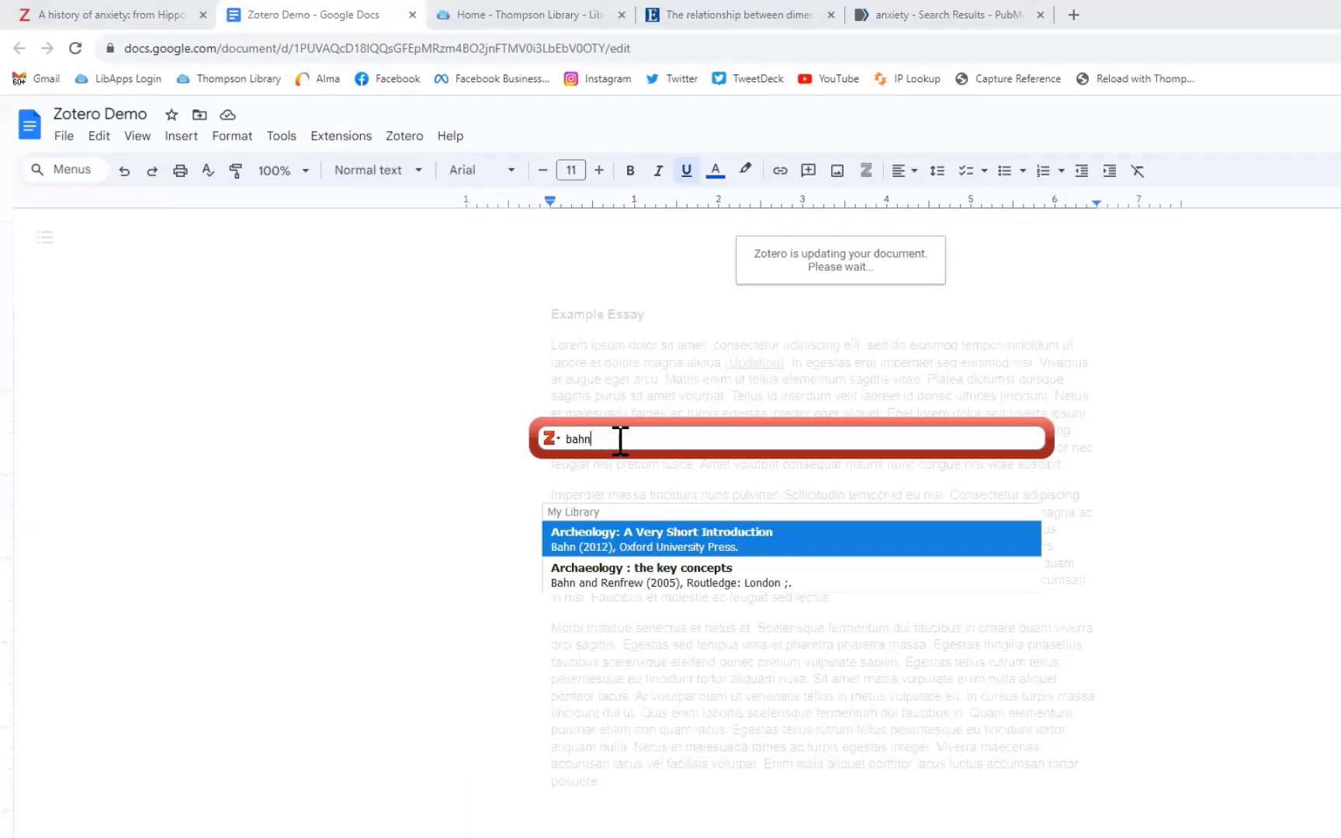
key("BackSpace")
key("BackSpace")
key("BackSpace")
key("BackSpace")
type("a")
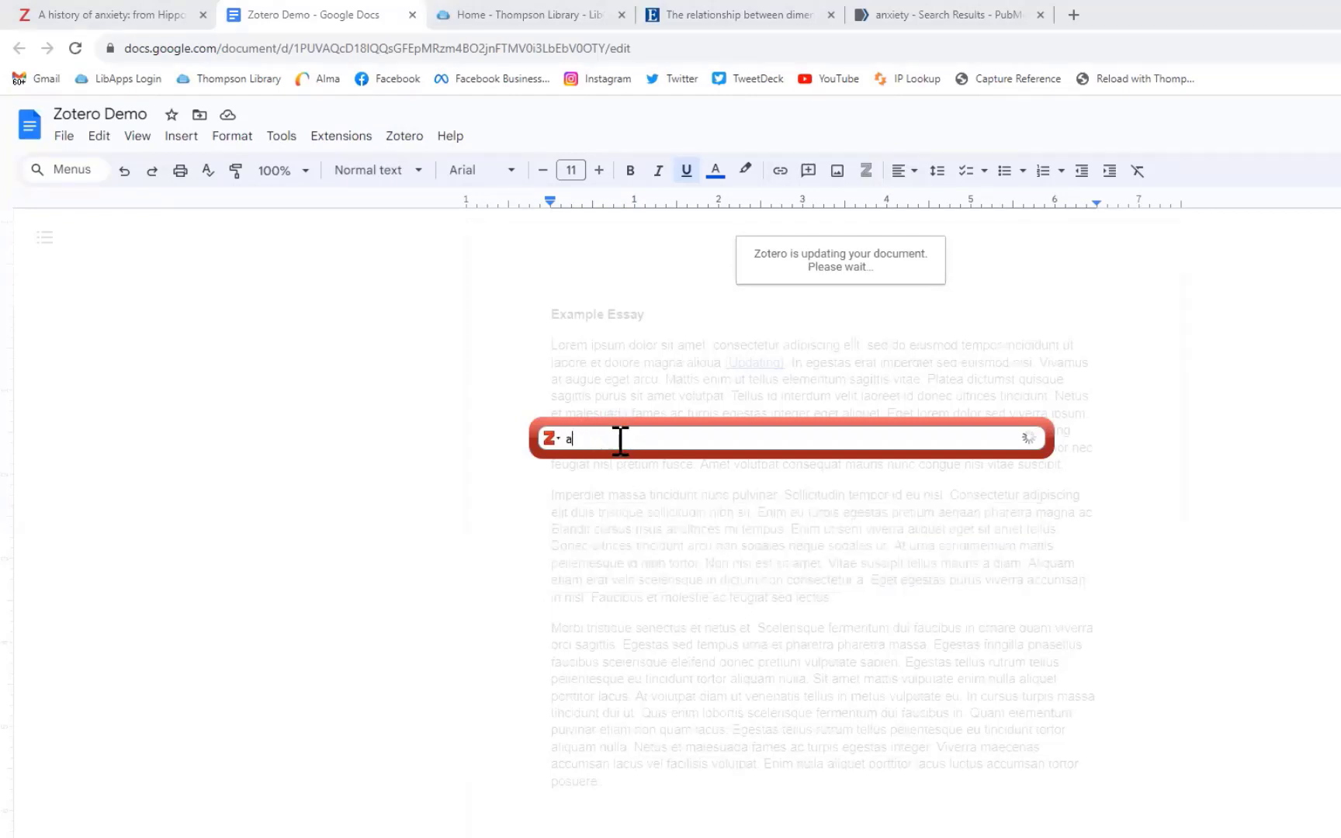
type("nxiety")
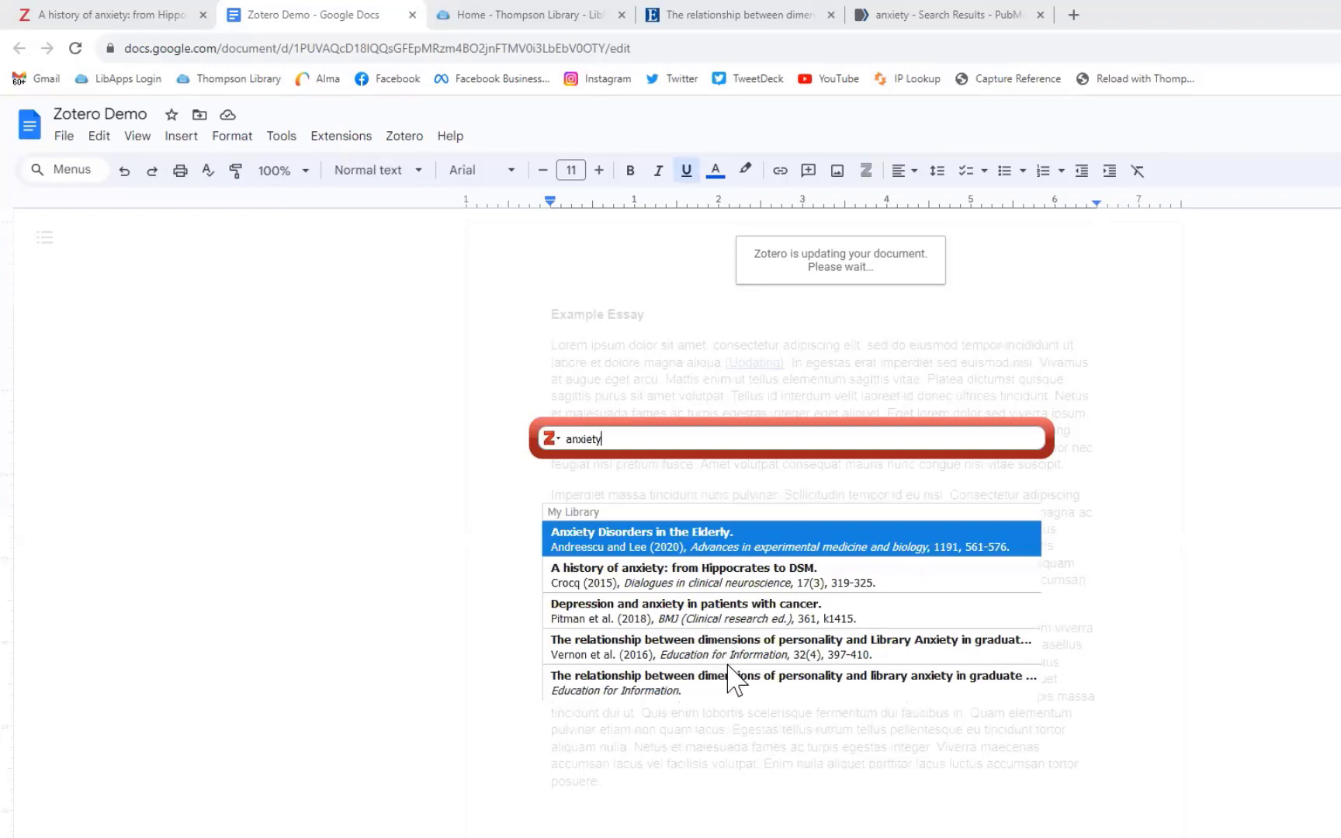
left_click(649, 548)
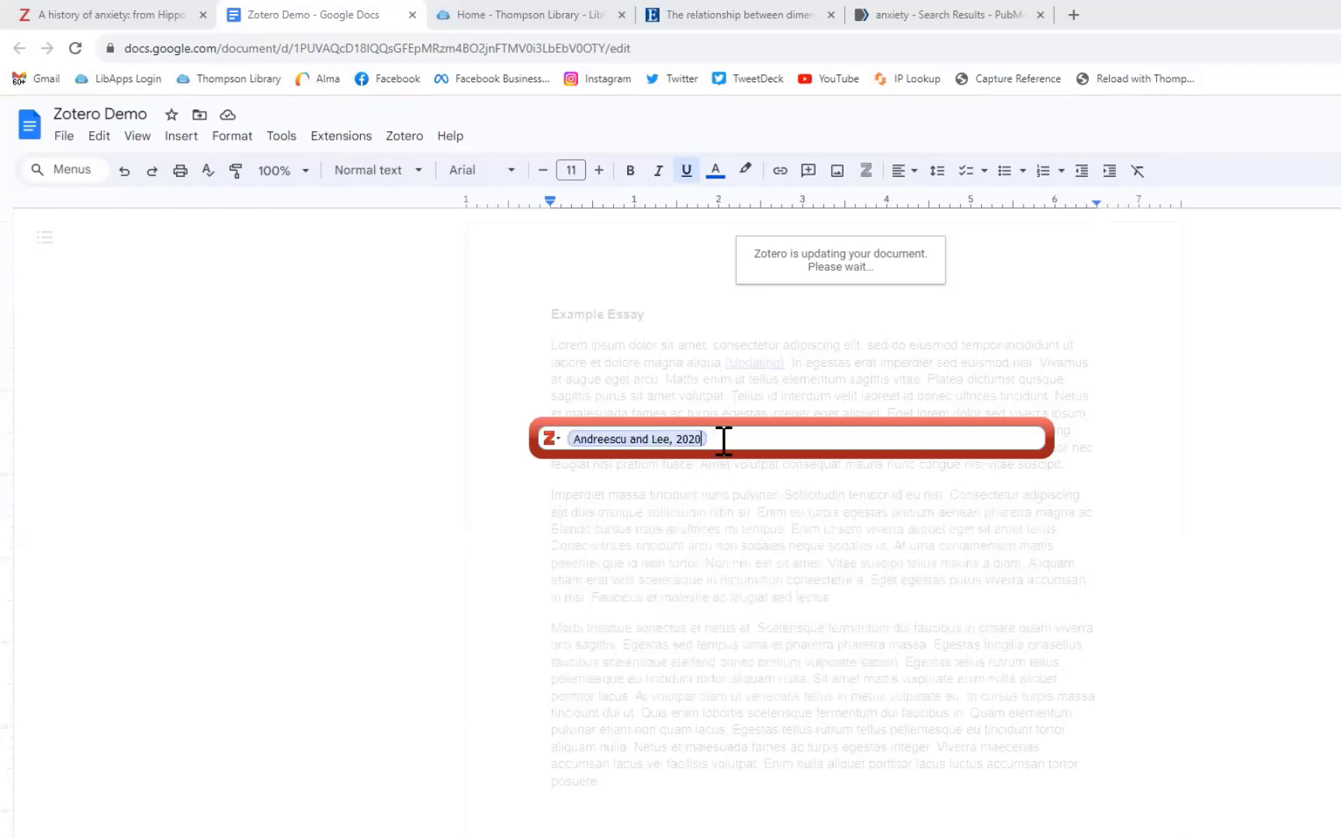
key("Return")
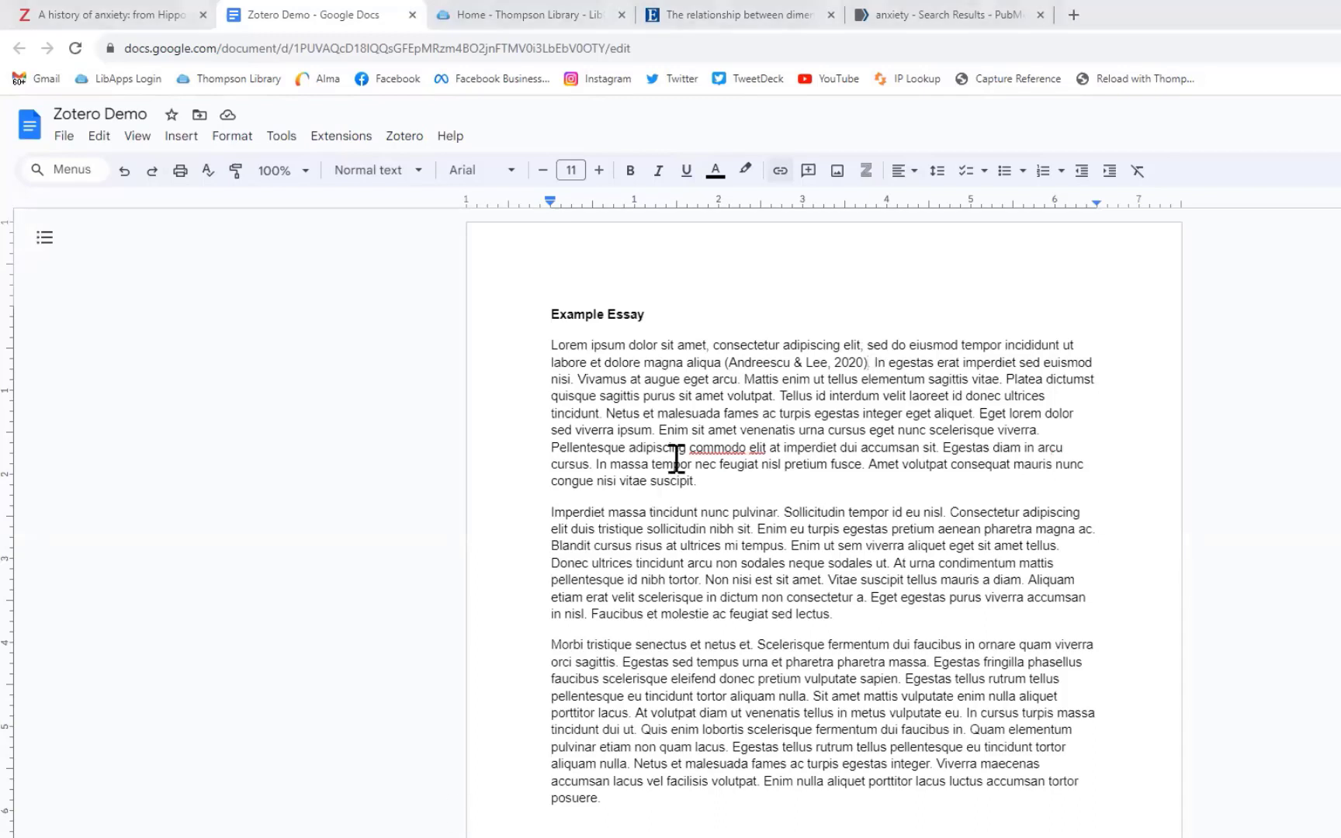
Step: Insert a combined (Bahn, 2012; Crocq, 2015) citation after 'accumsan sit'
left_click(939, 448)
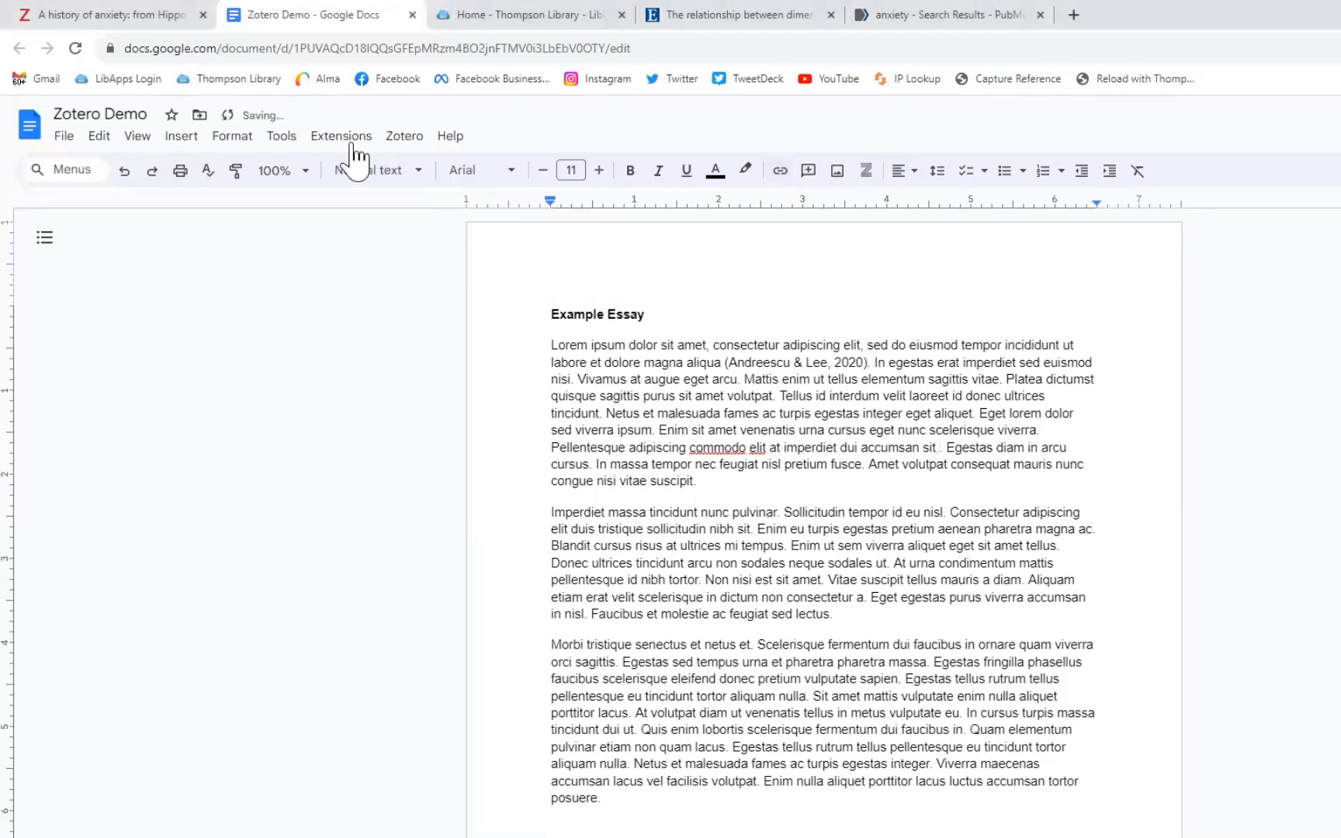
left_click(404, 138)
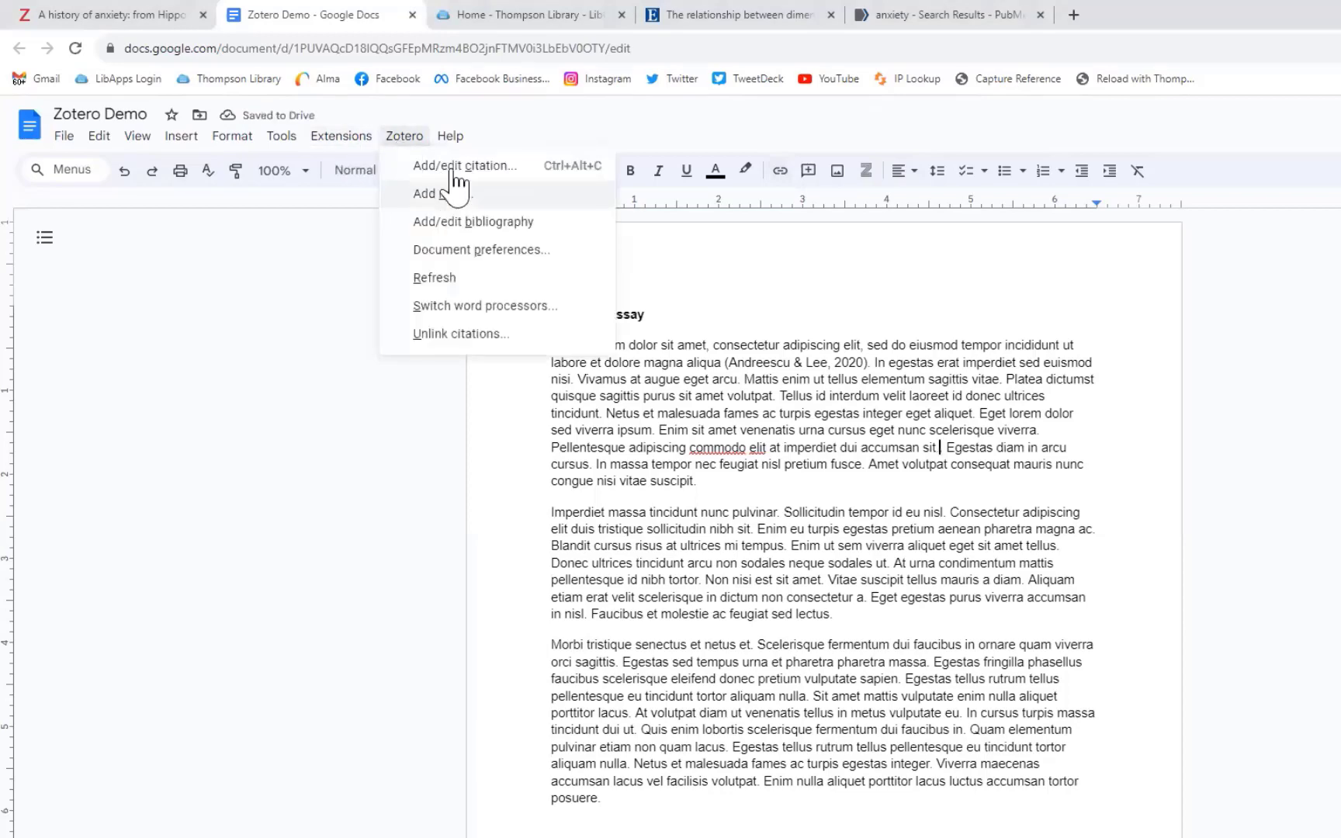
left_click(460, 168)
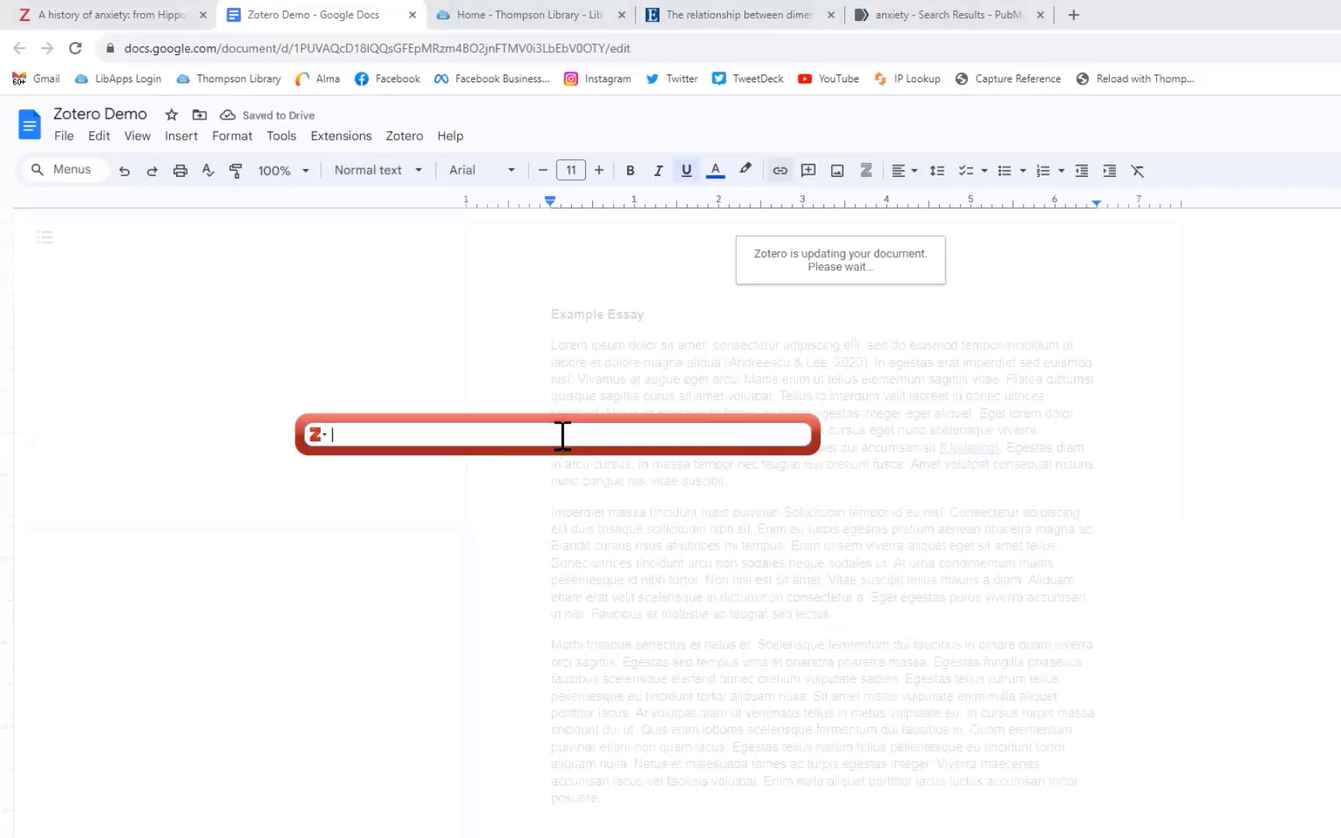
type("anxiety")
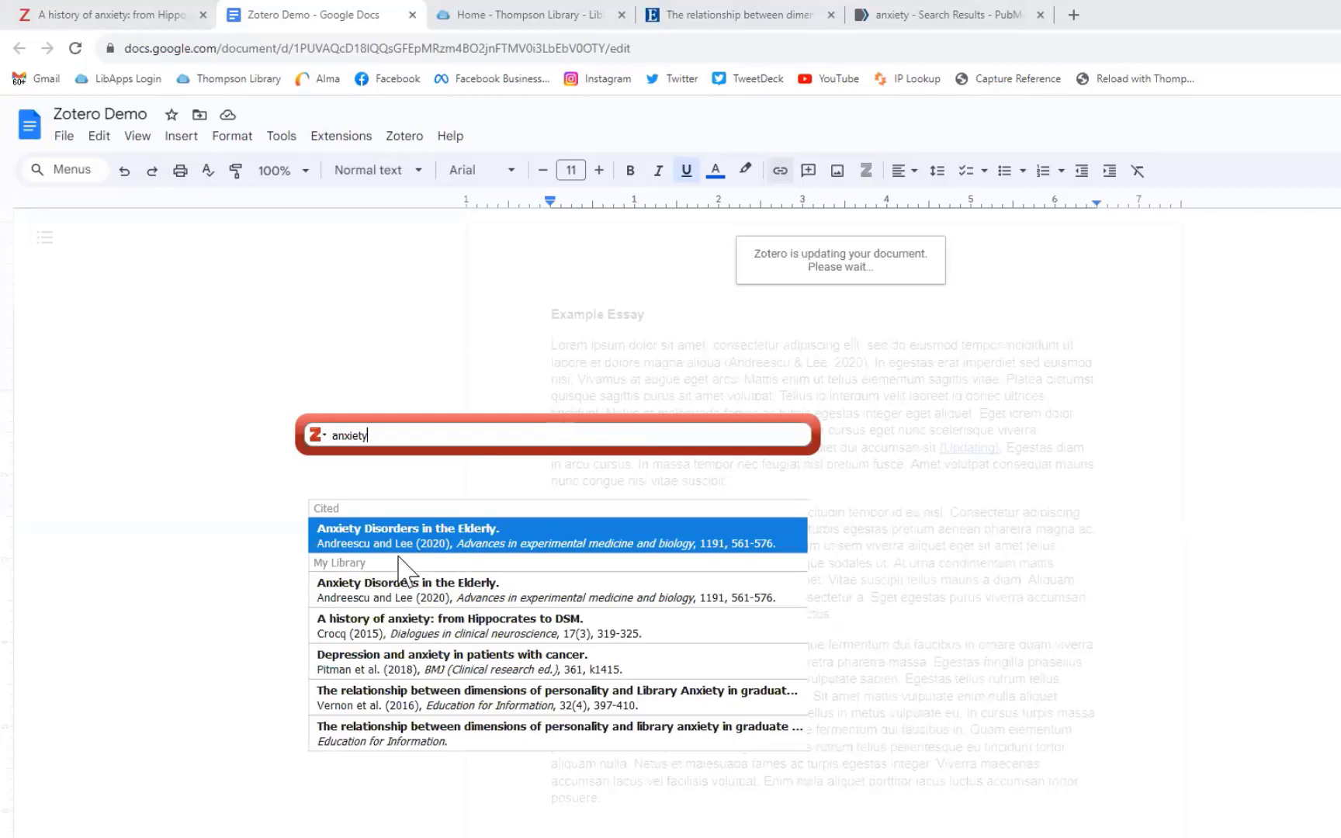
left_click(392, 638)
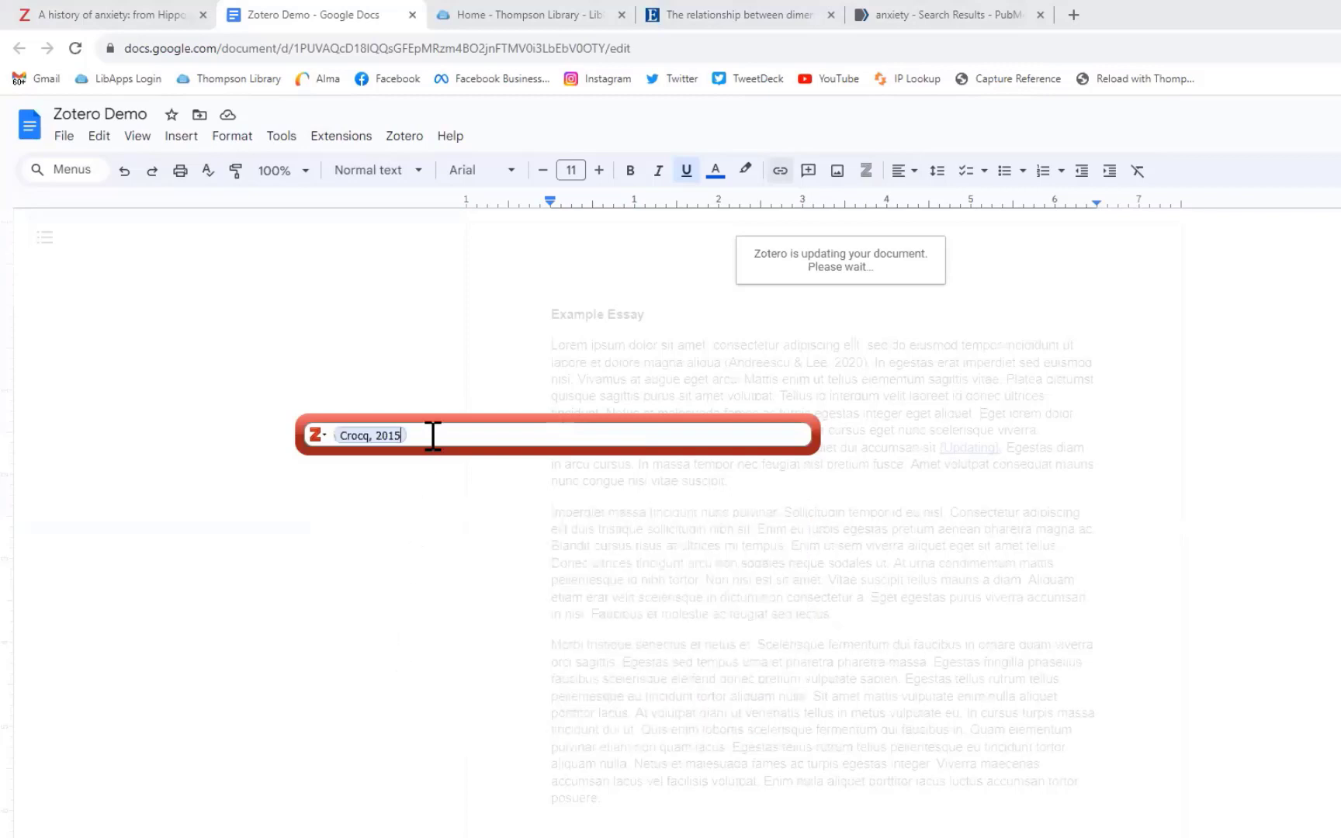
type("bahn")
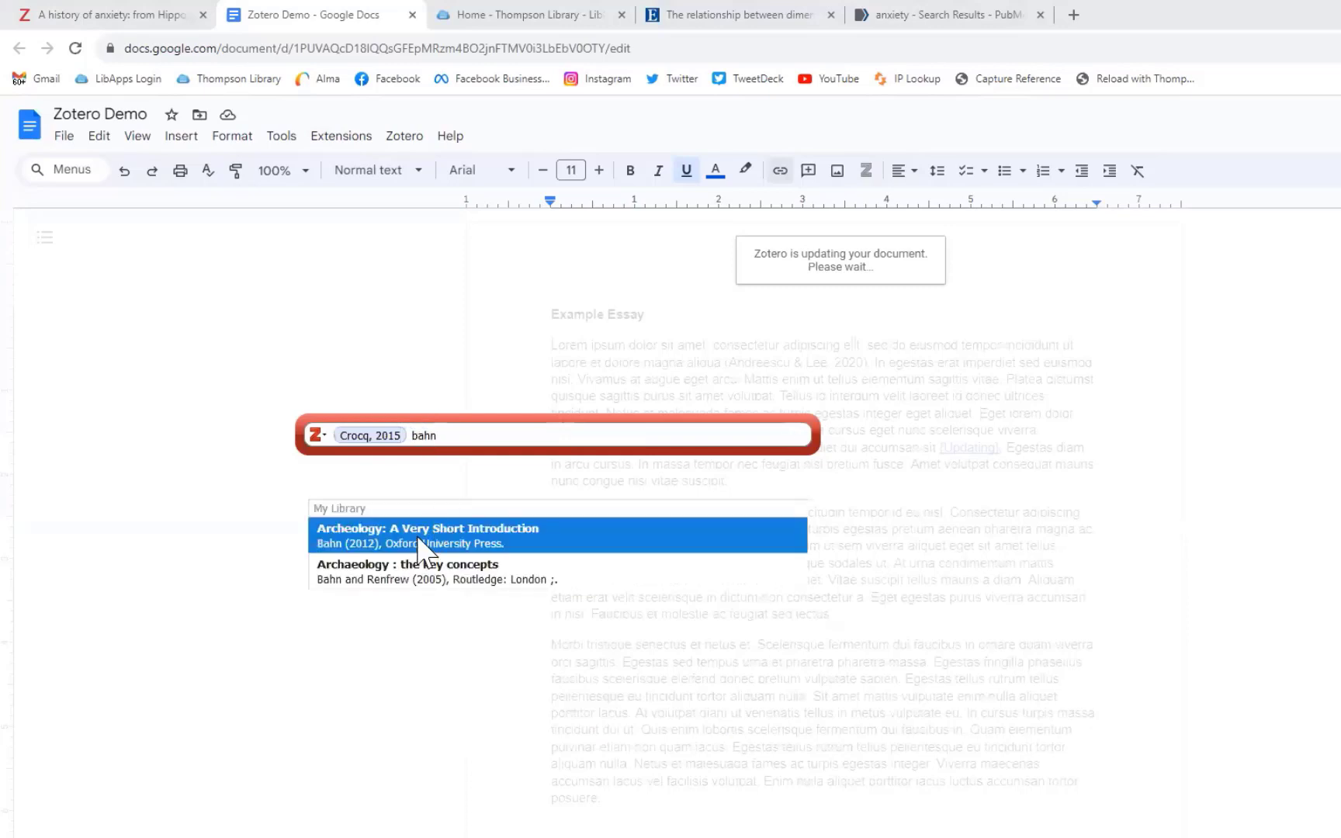
left_click(420, 541)
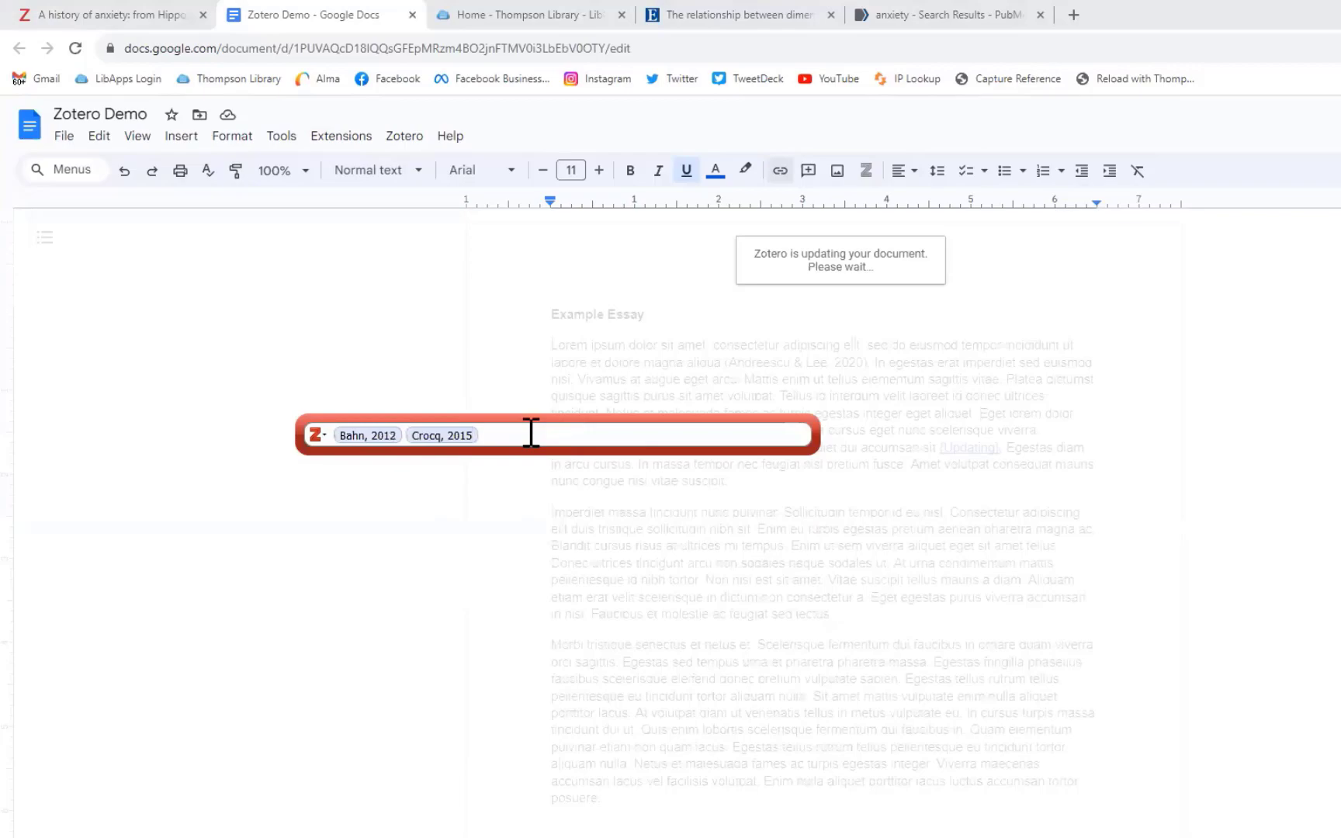
key("Return")
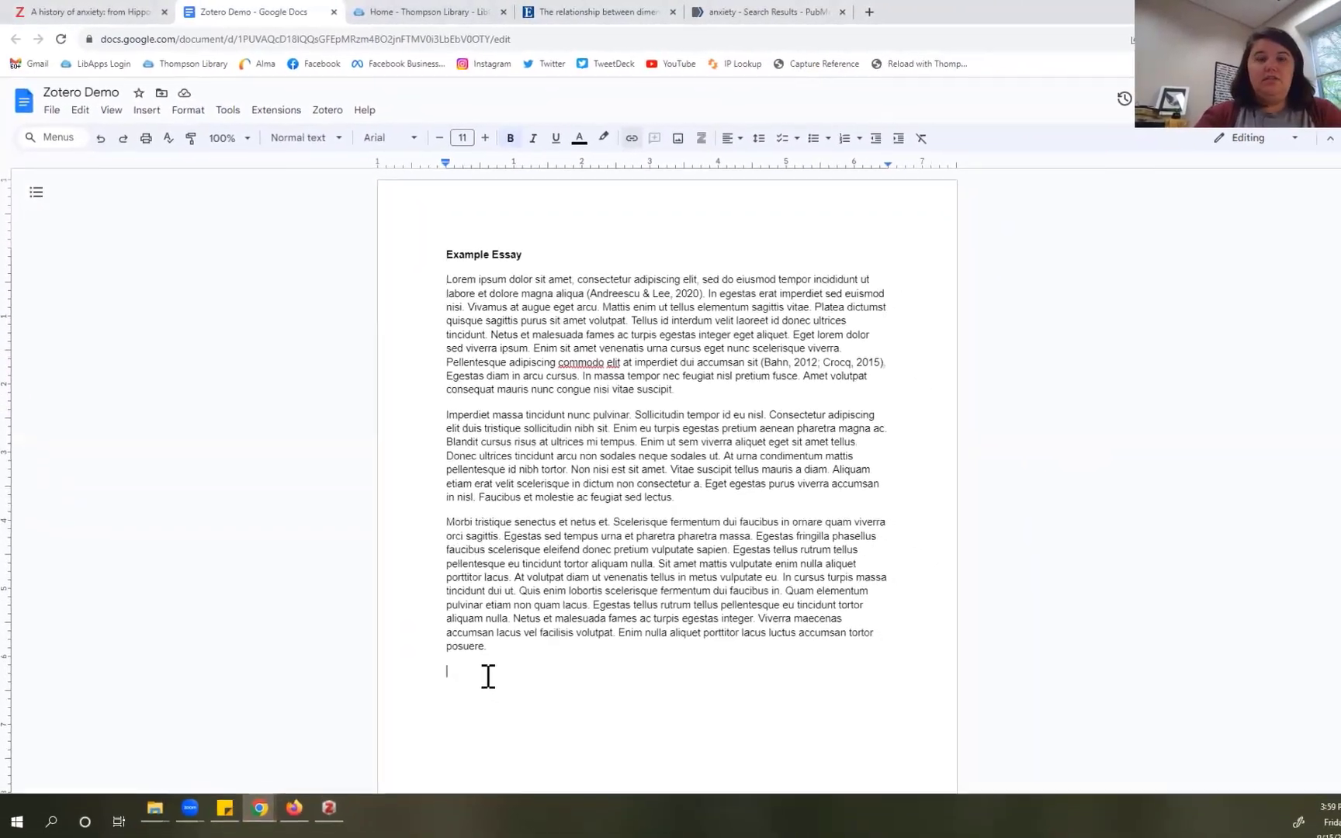
Step: Type a bold 'Bibliography' heading and insert the Zotero bibliography on an unbolded line below it
type("Biblio")
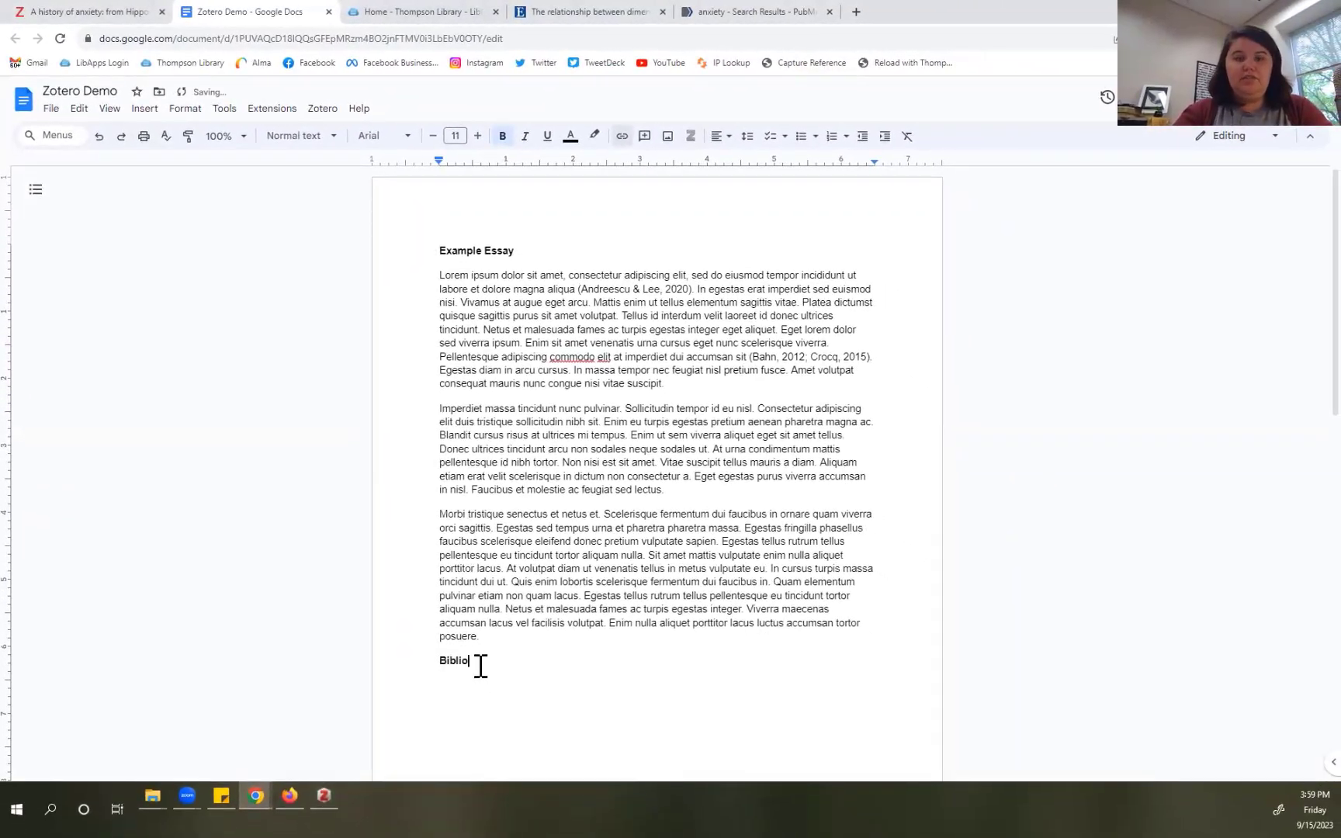
type("graphy")
key("Return")
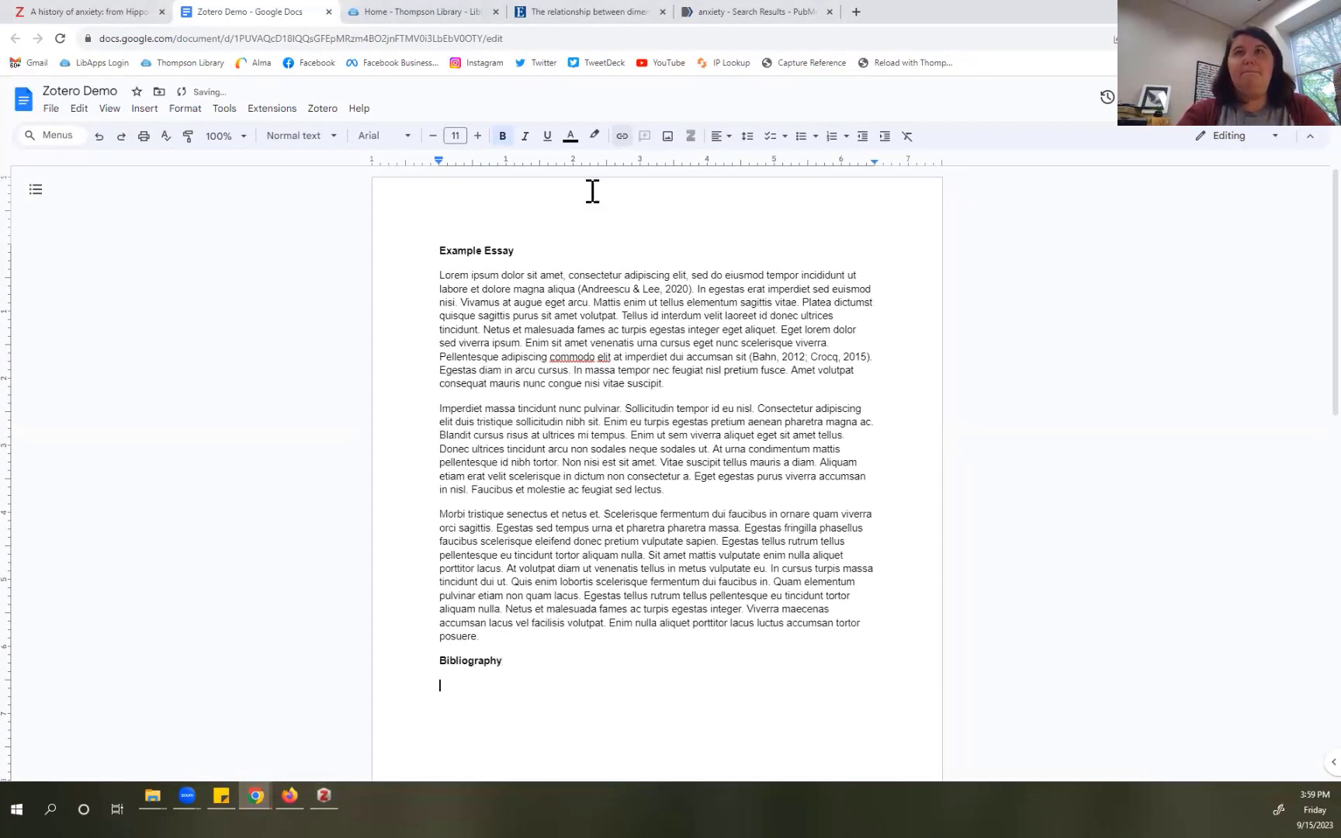
left_click(502, 136)
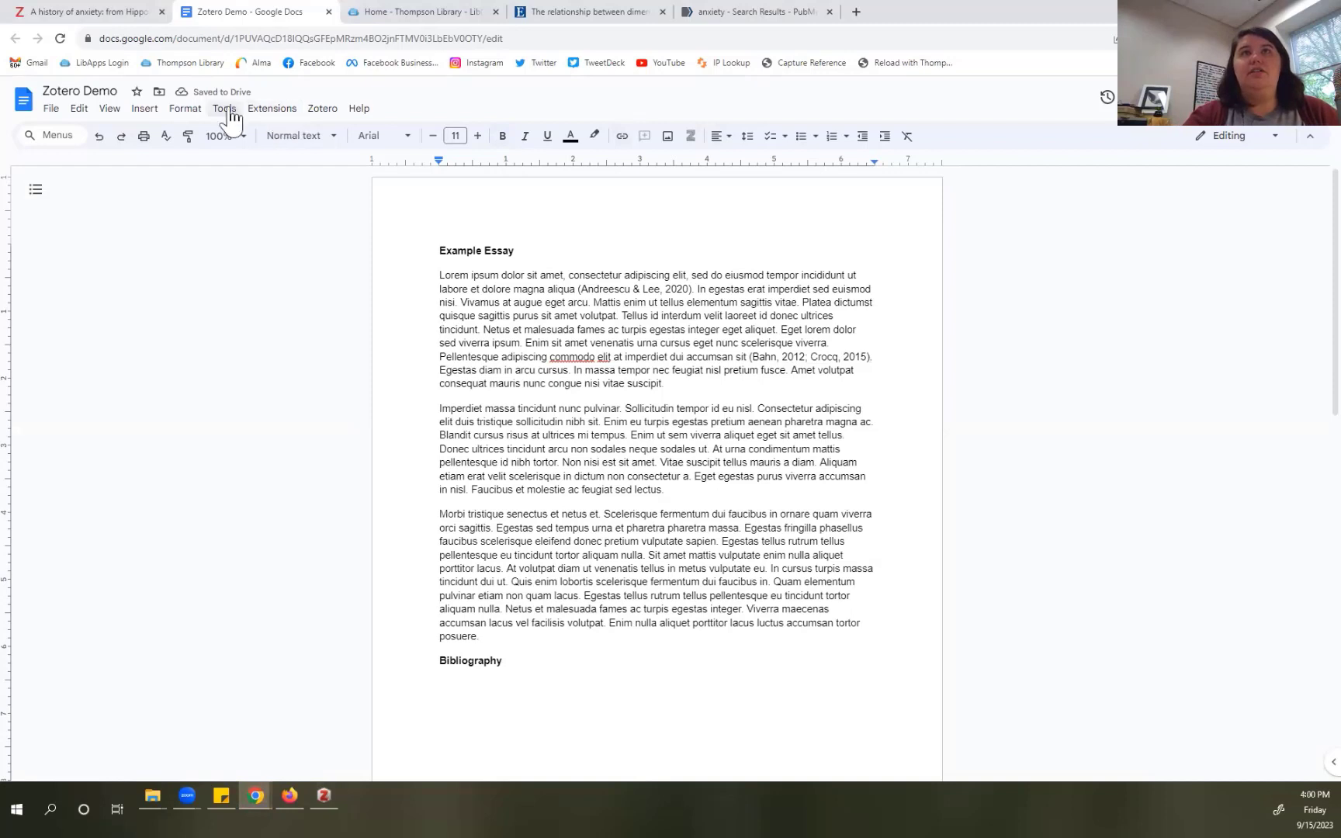
left_click(319, 110)
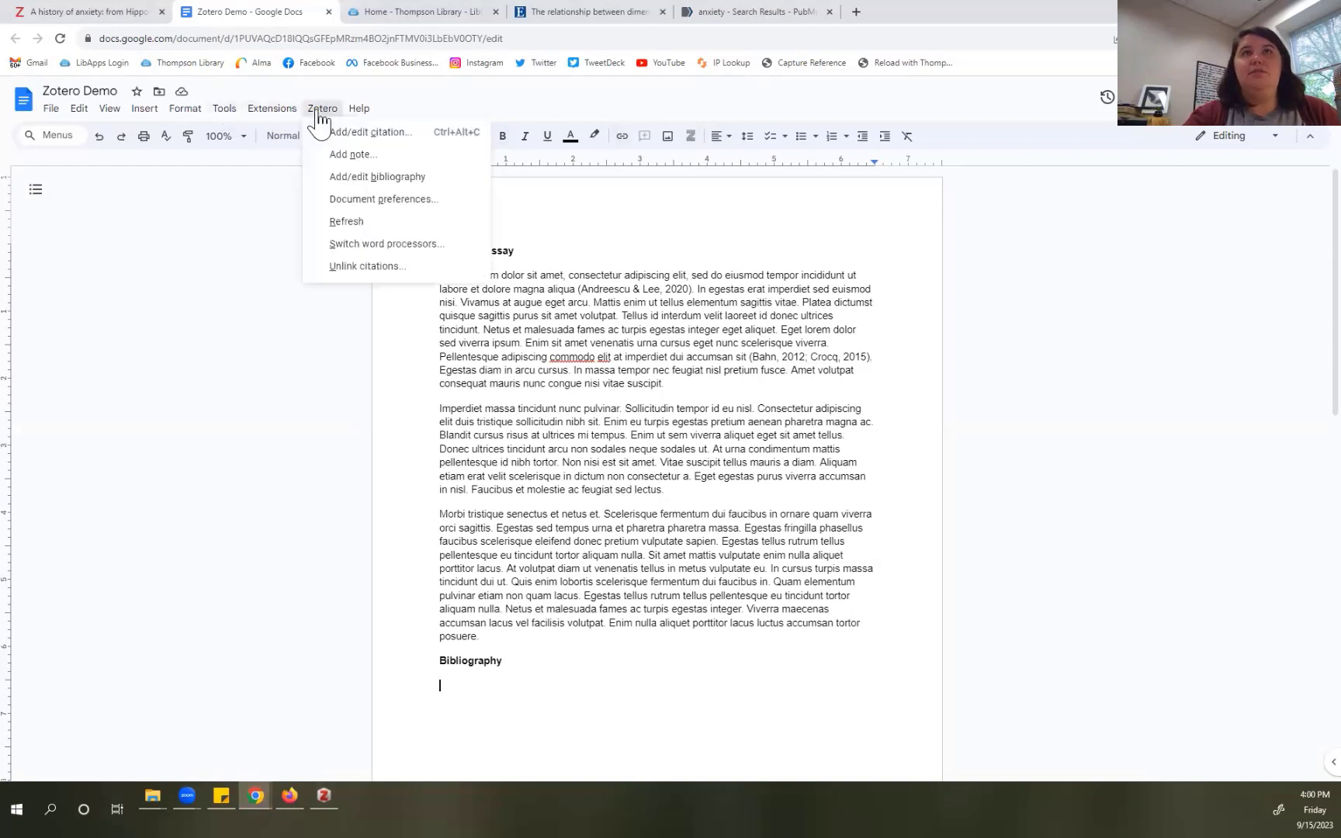
left_click(347, 183)
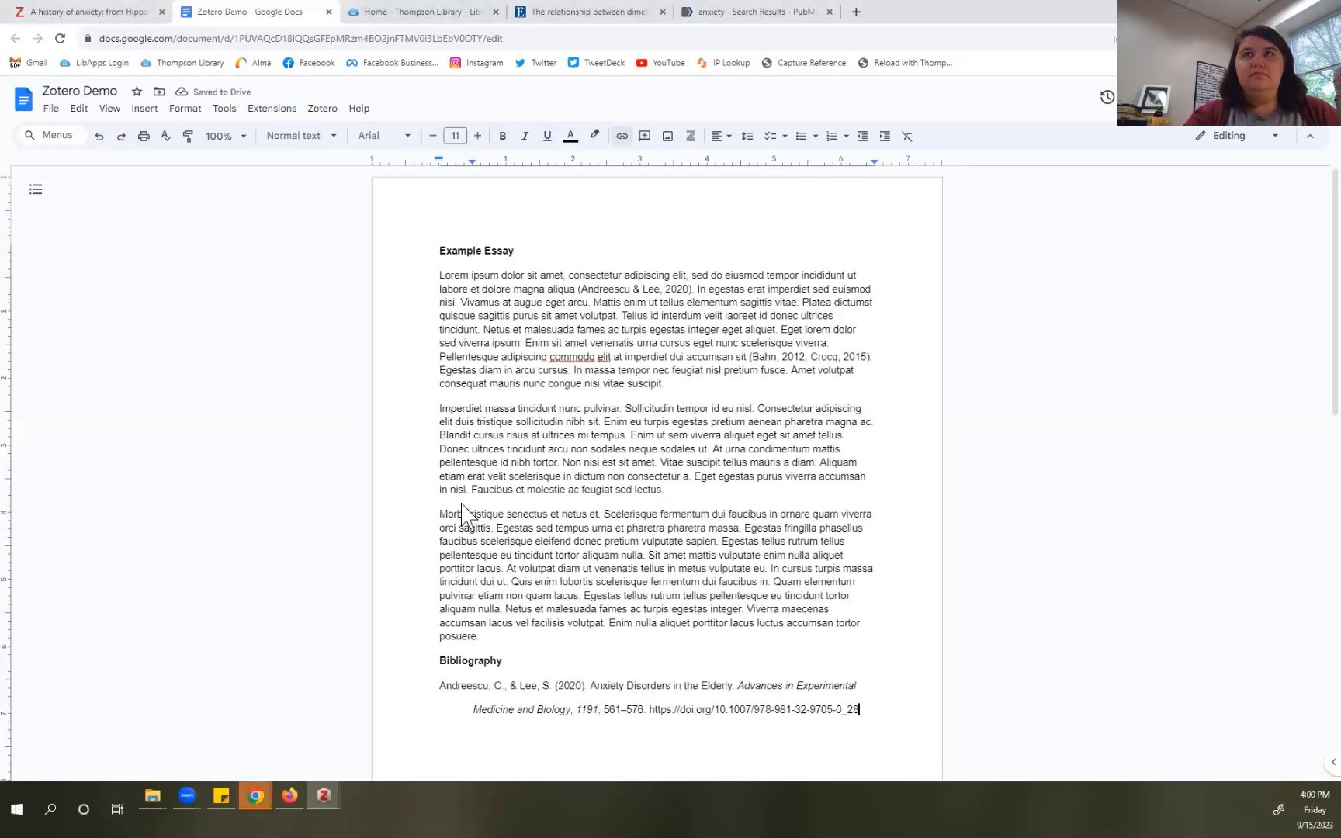
Step: Delete the stray duplicate Bibliography heading
scroll(624, 572, "down", 2)
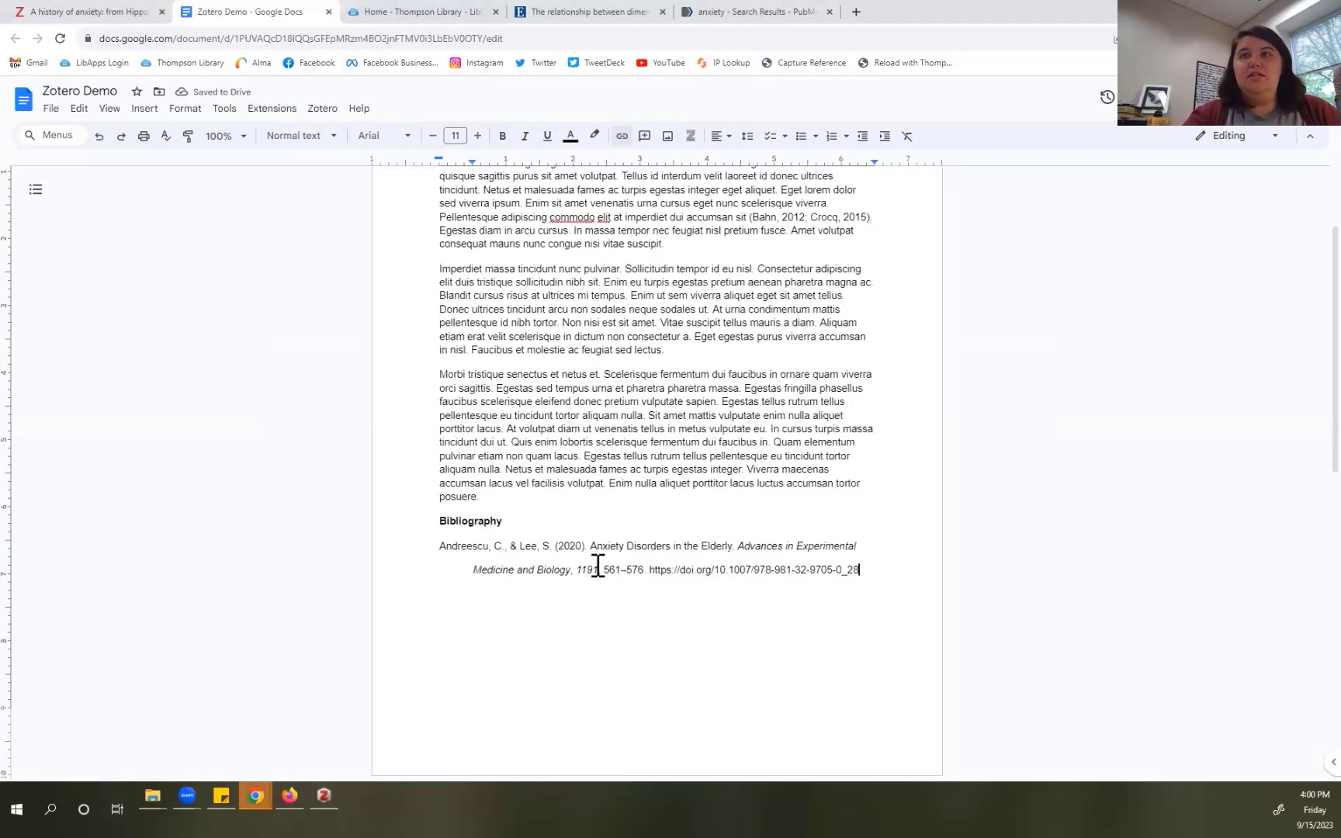
scroll(590, 565, "down", 5)
scroll(590, 565, "up", 4)
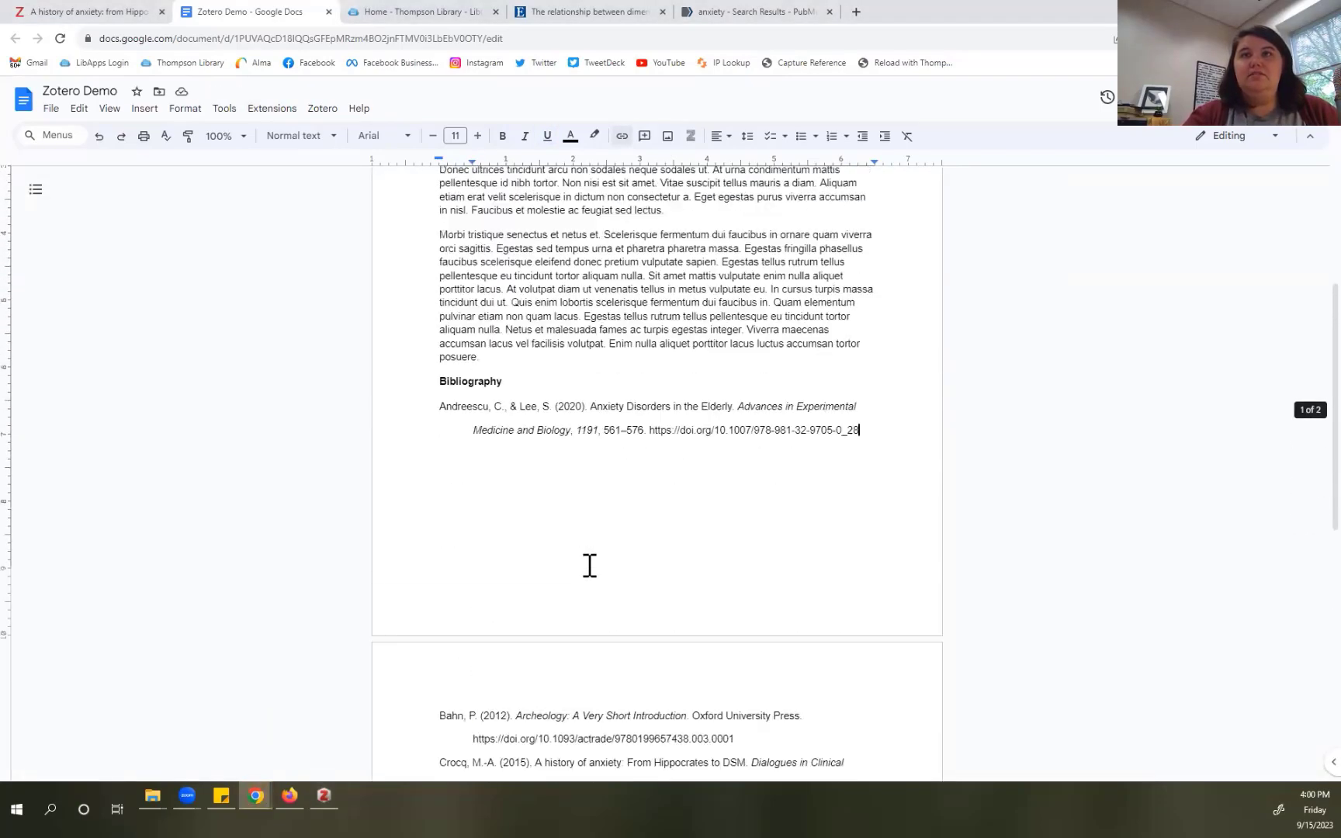
scroll(574, 590, "down", 1)
left_click(509, 751)
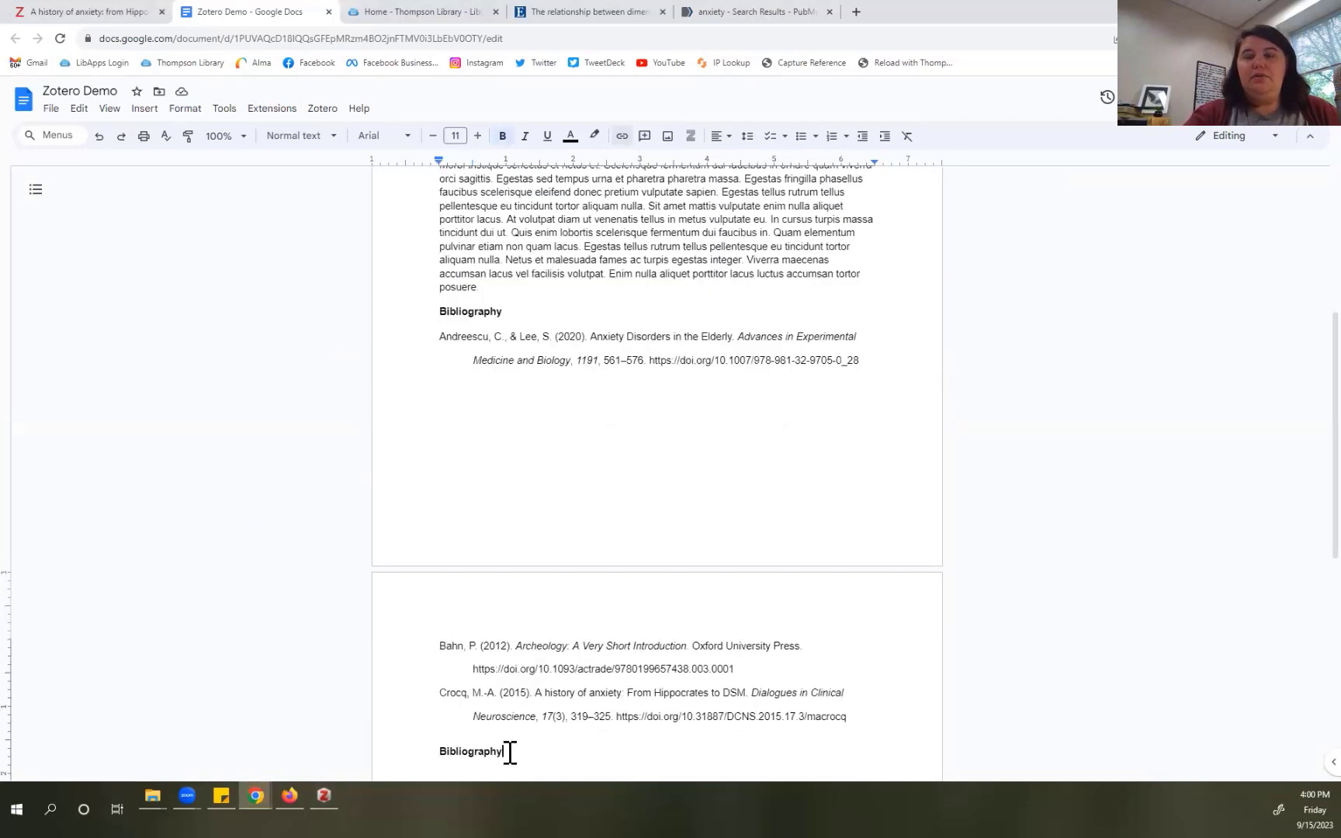
key("BackSpace")
key("BackSpace")
key("BackSpace")
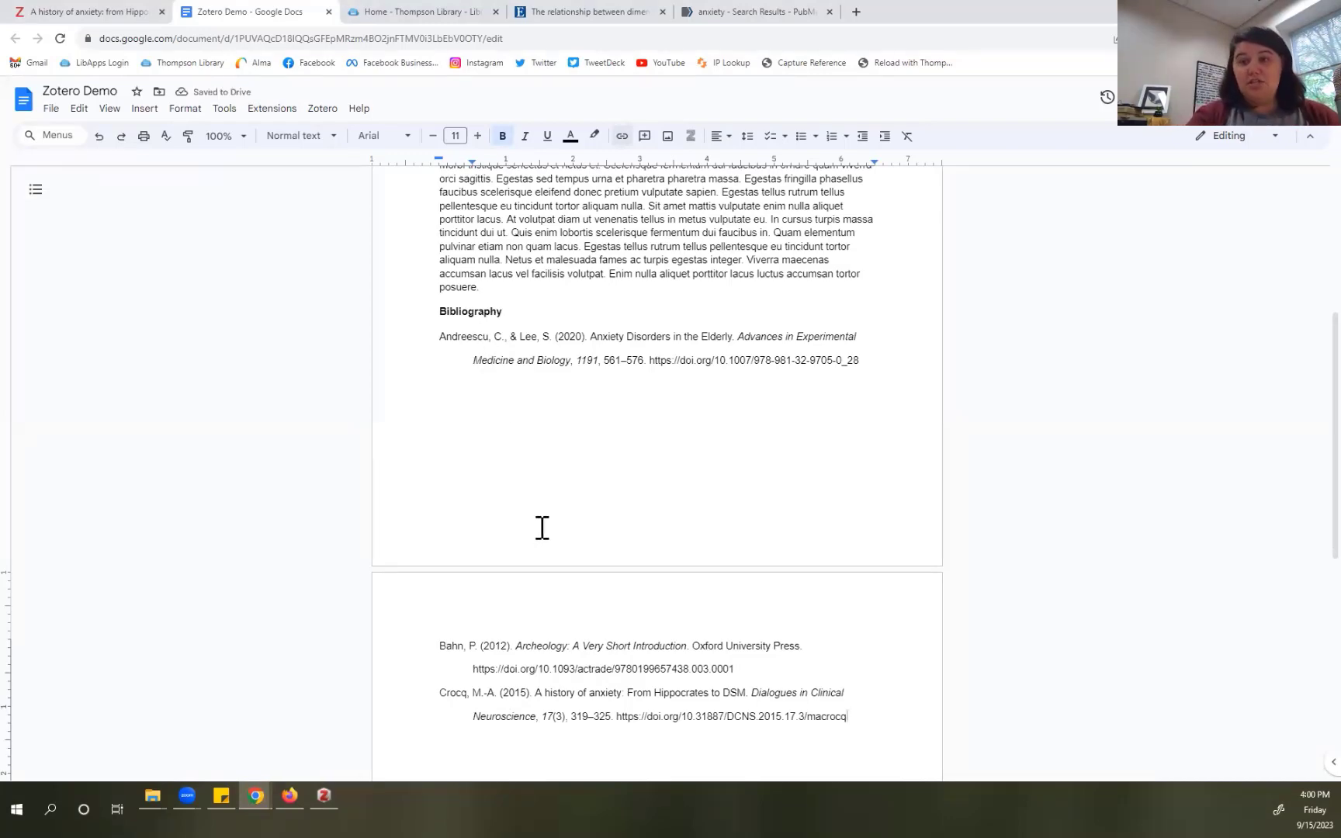
Step: Open Zotero Document Preferences and pick Chicago (note), then MLA 9th edition, as citation style
scroll(530, 571, "up", 2)
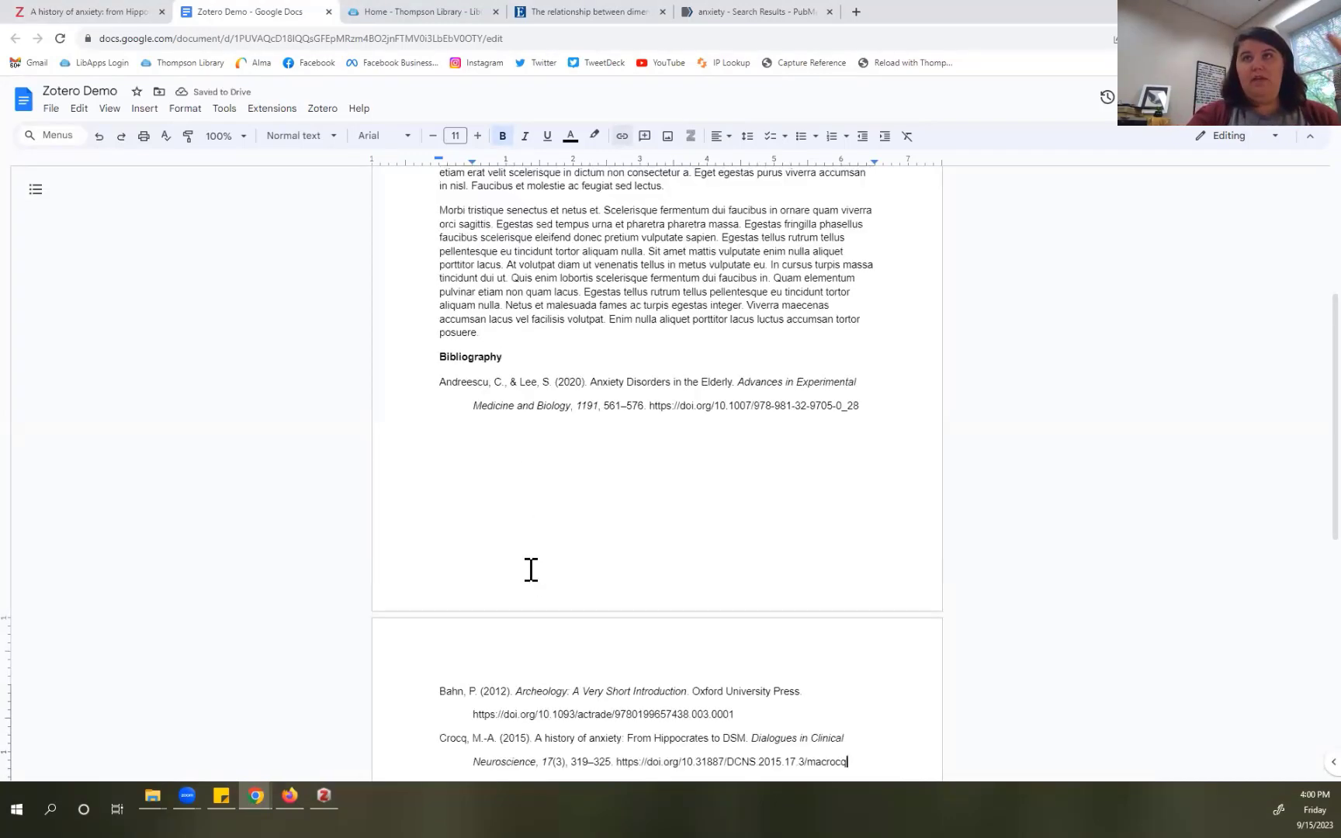
scroll(530, 570, "down", 2)
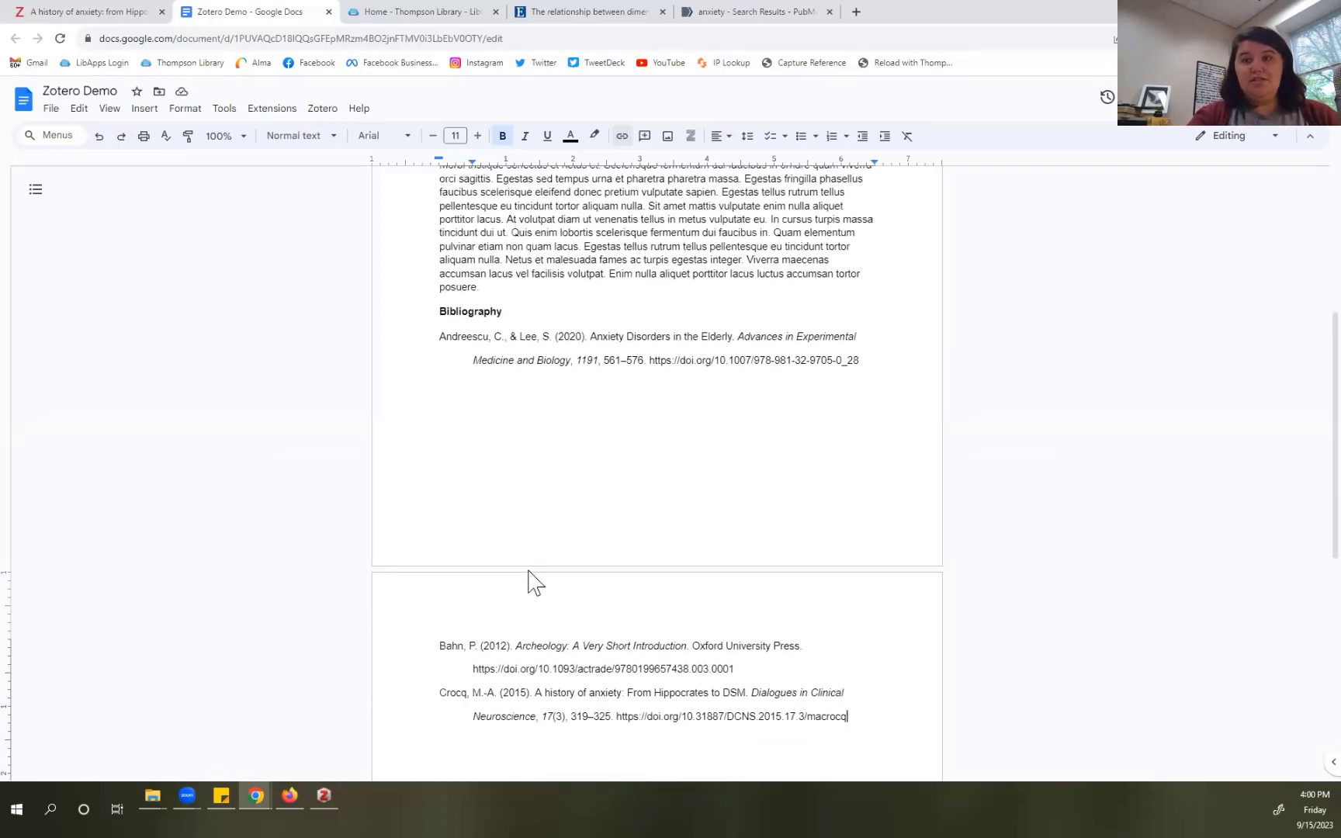
scroll(531, 572, "up", 5)
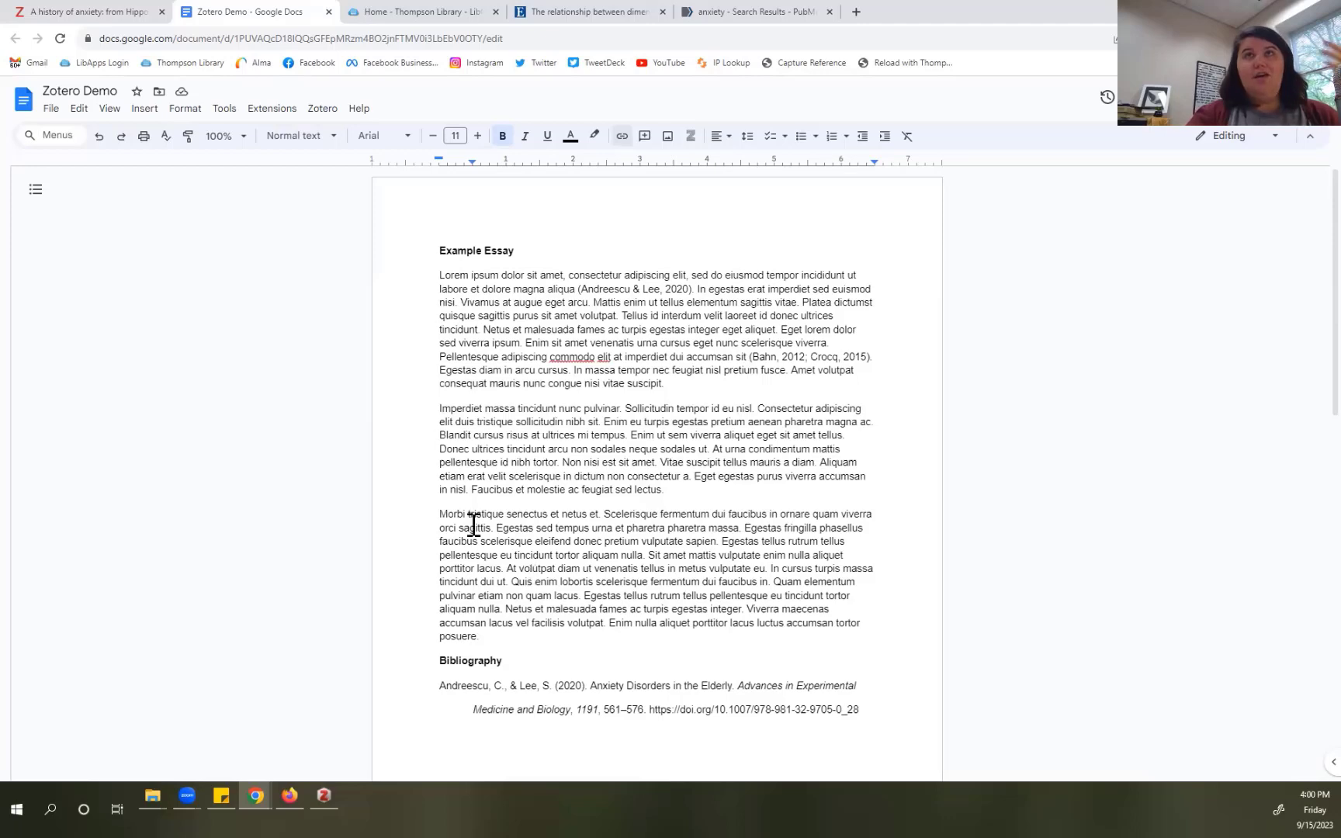
left_click(322, 109)
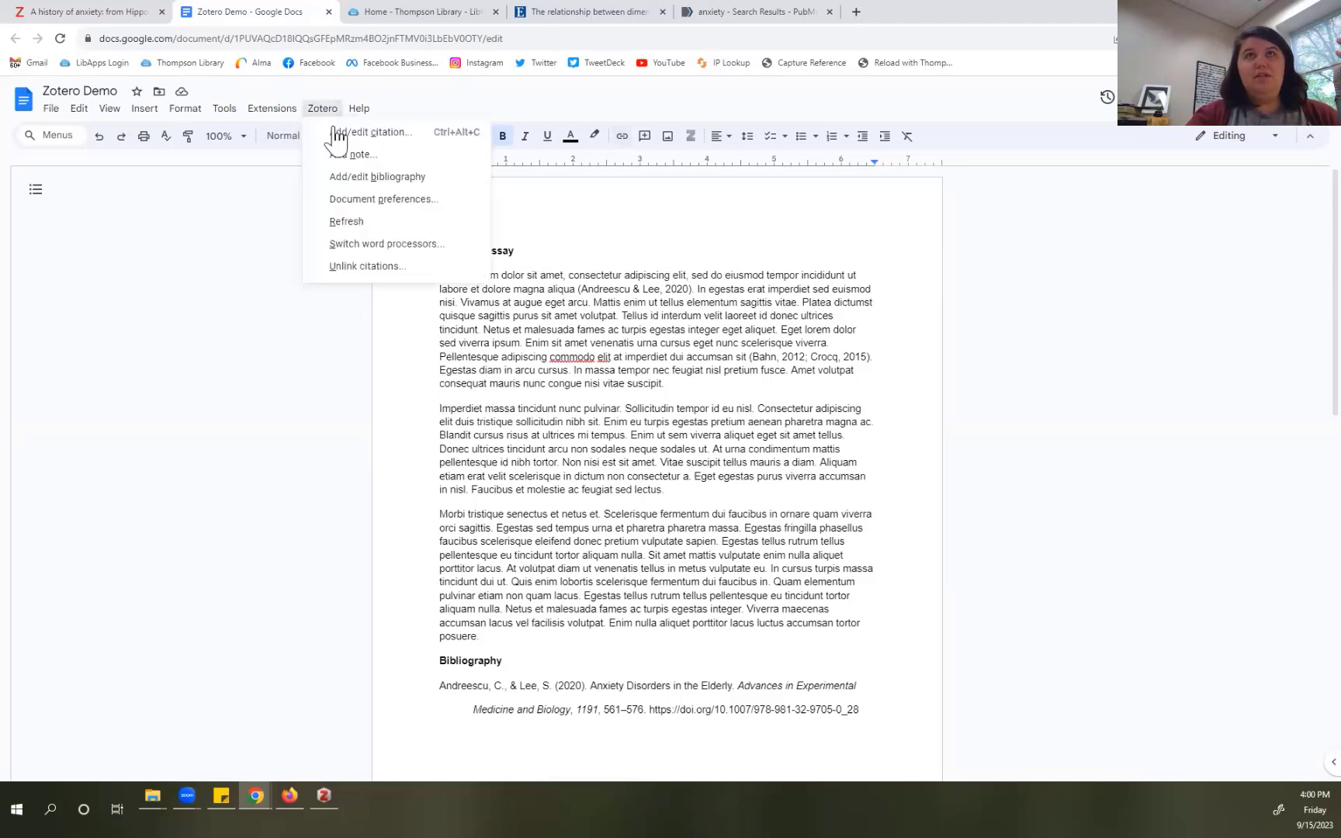
left_click(358, 221)
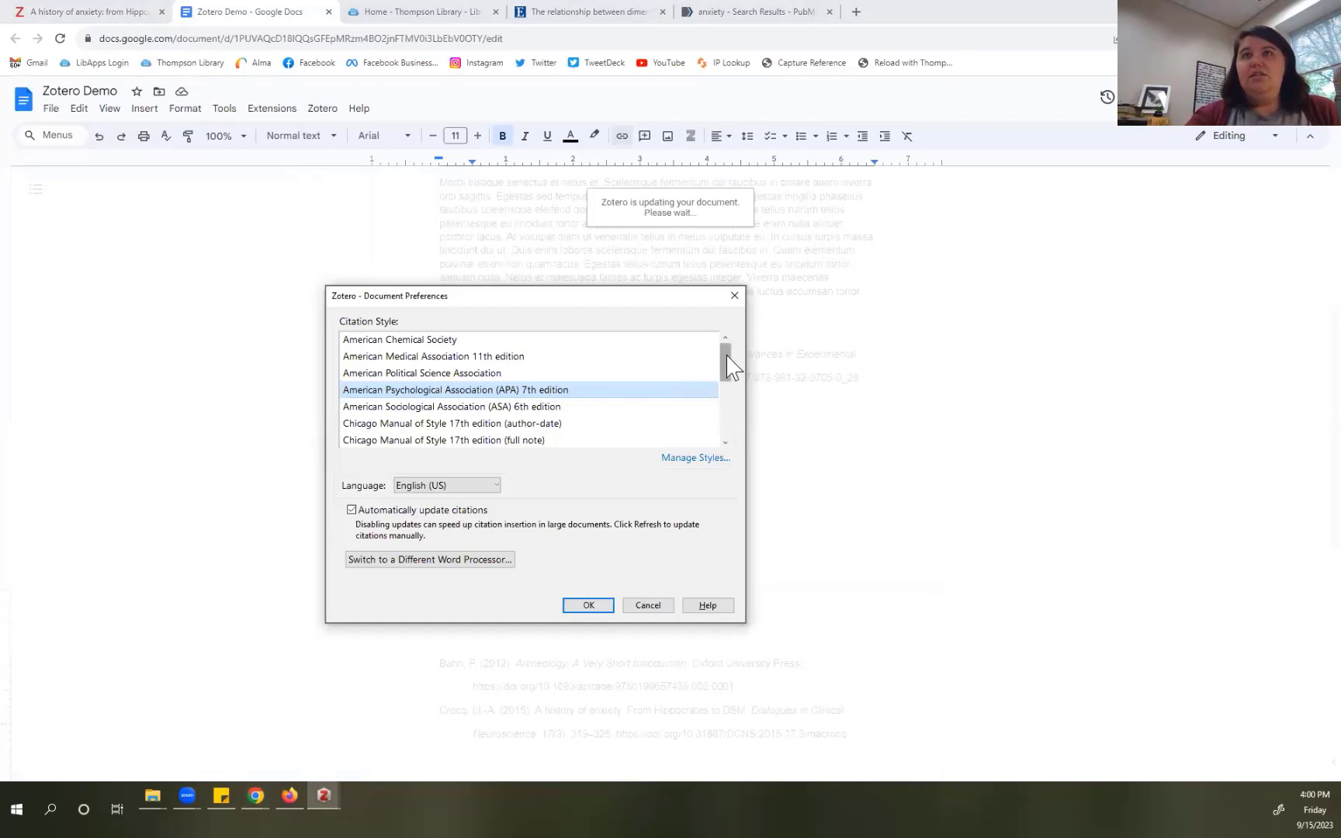
left_click_drag(725, 360, 736, 399)
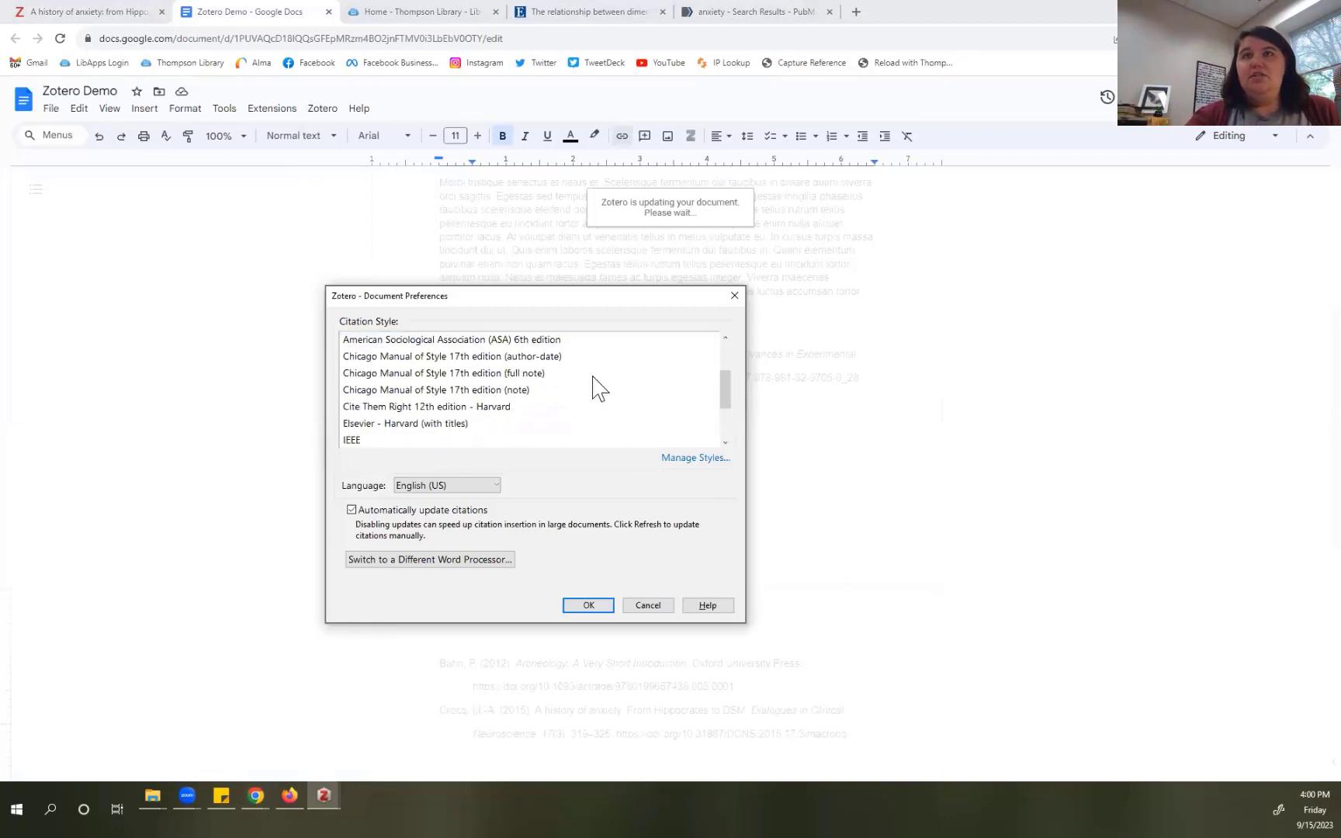
left_click(527, 391)
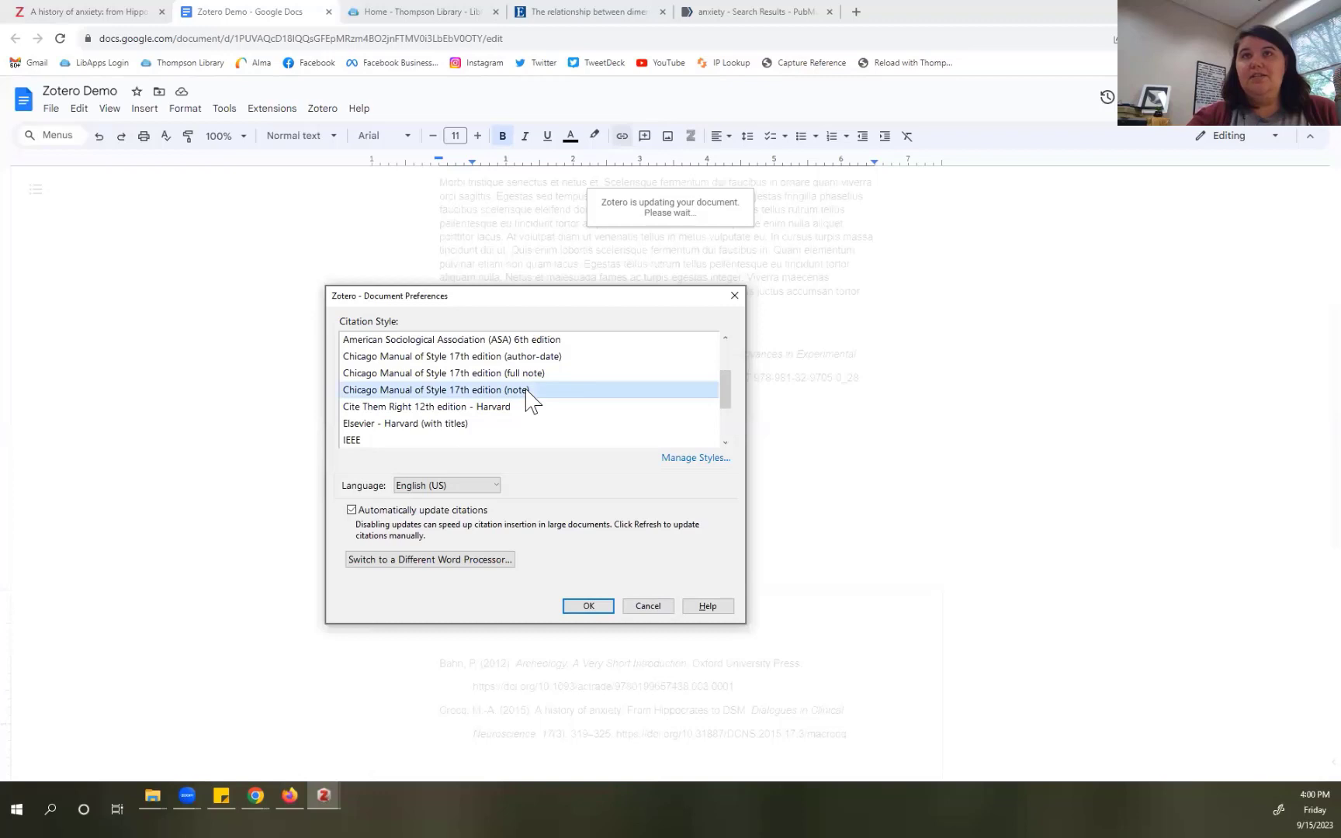
scroll(525, 392, "up", 1)
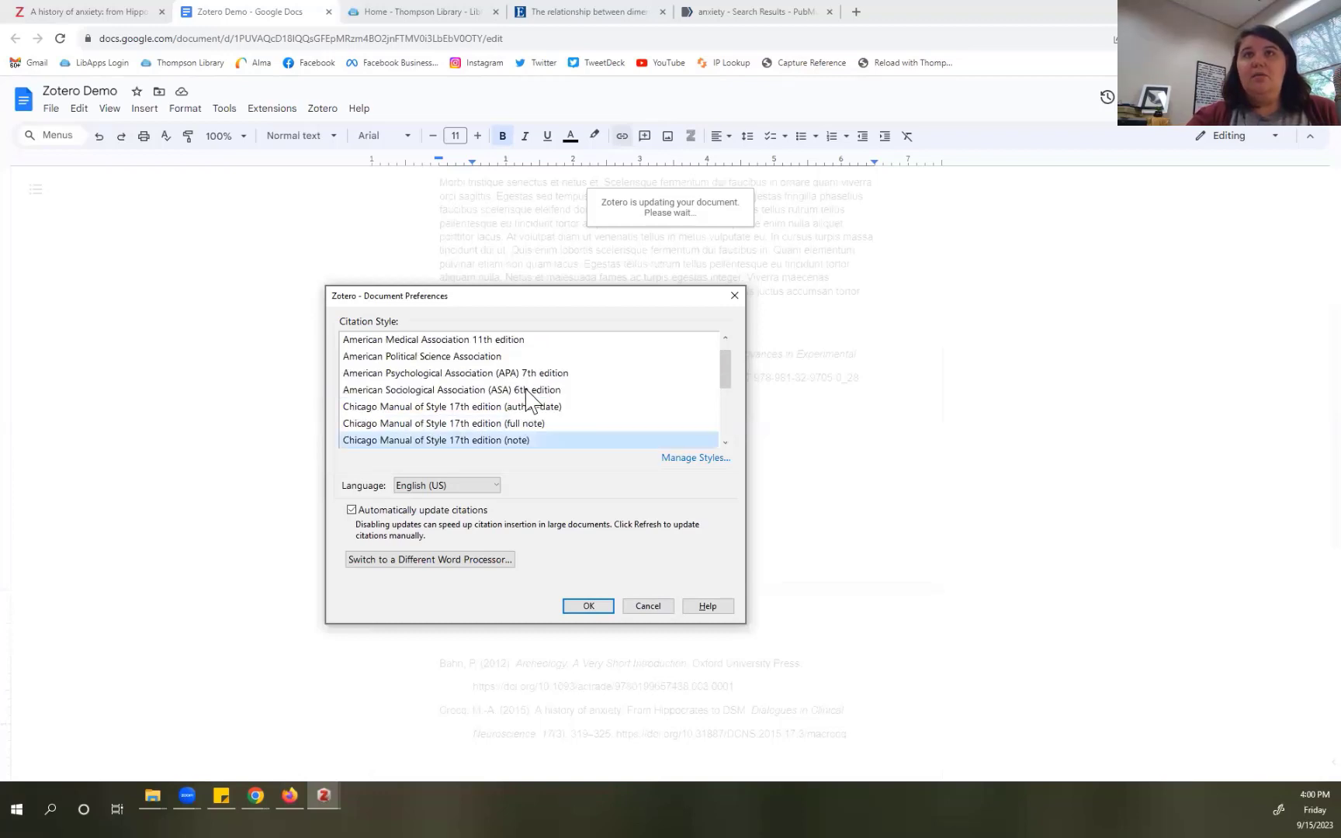
scroll(528, 397, "down", 3)
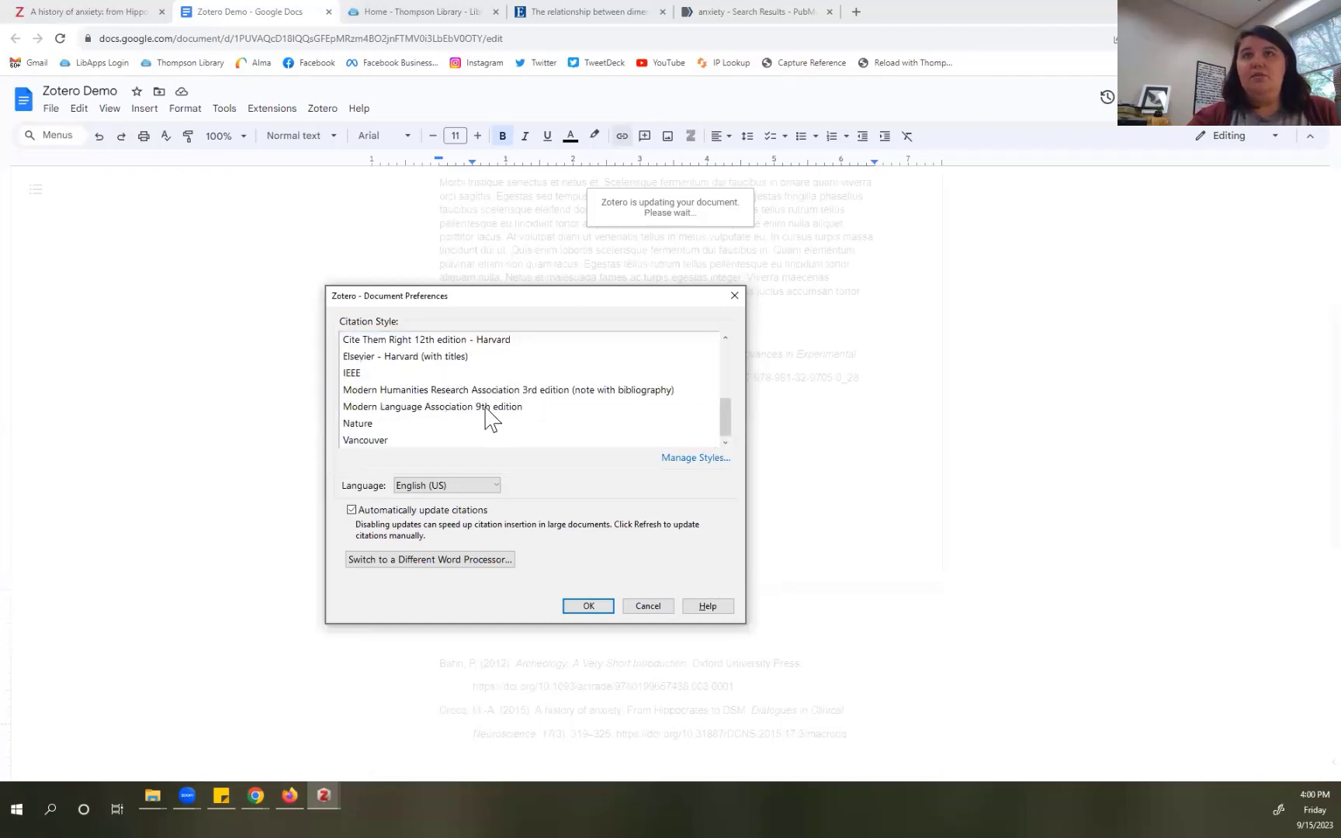
left_click(486, 407)
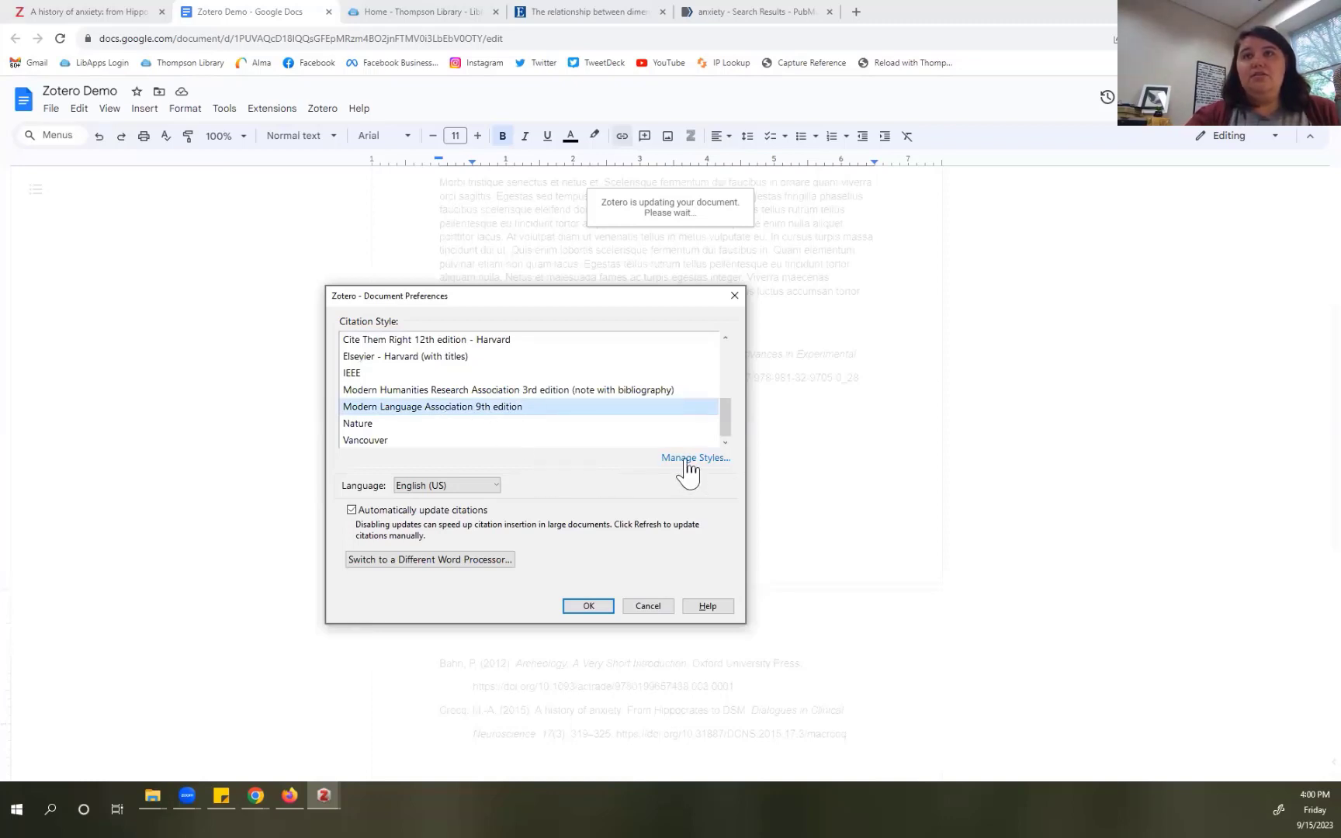
Step: Open Zotero's online Style Repository from Manage Styles and center its window
key("Return")
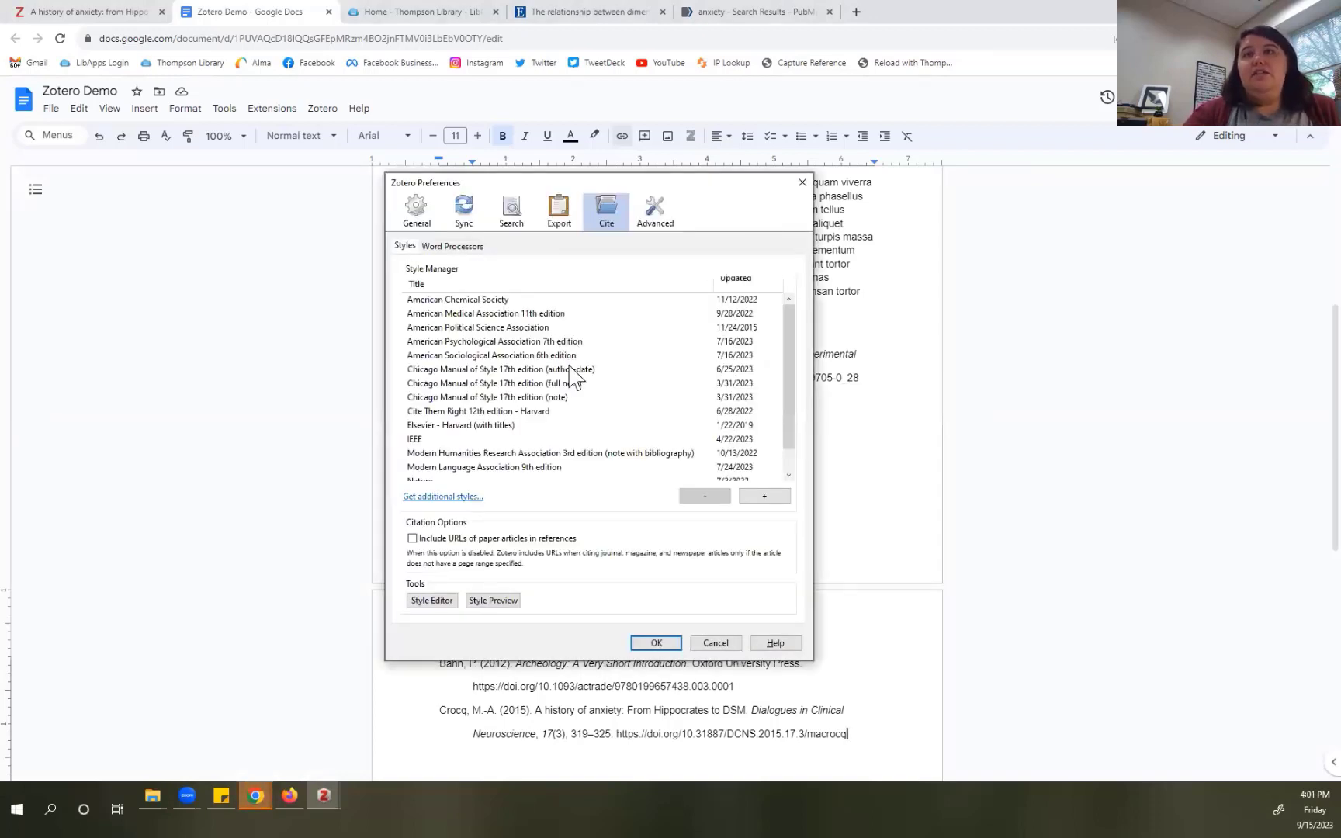
scroll(575, 376, "down", 2)
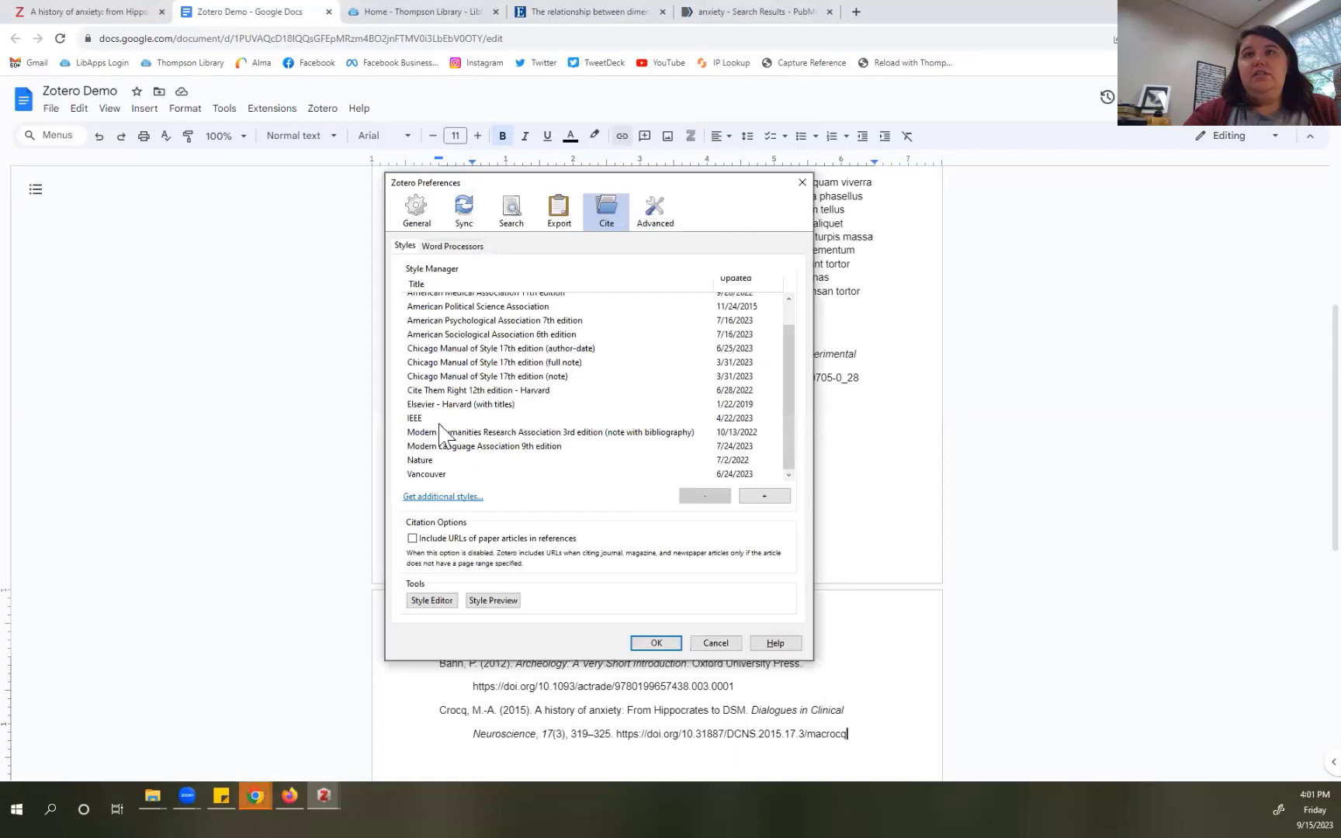
left_click(427, 499)
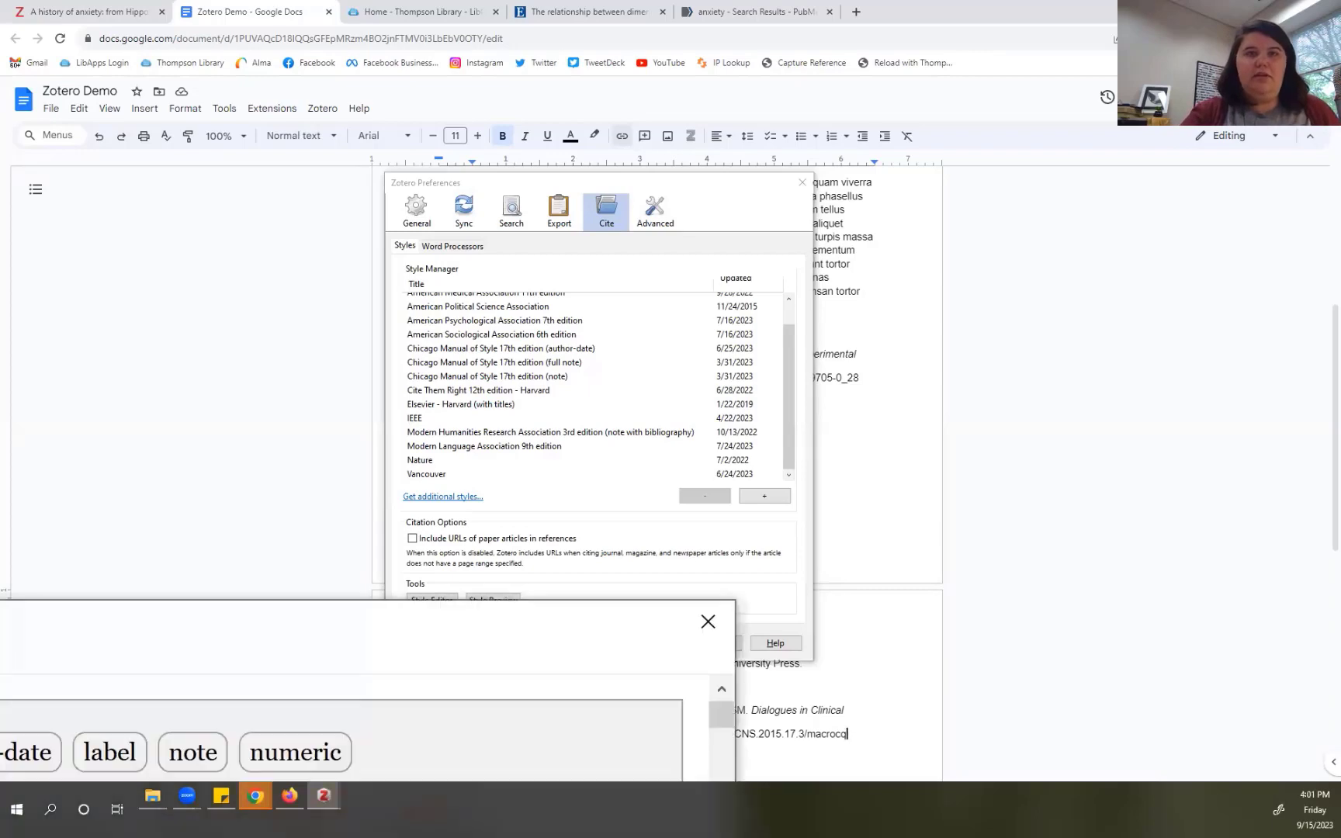
left_click_drag(117, 615, 126, 614)
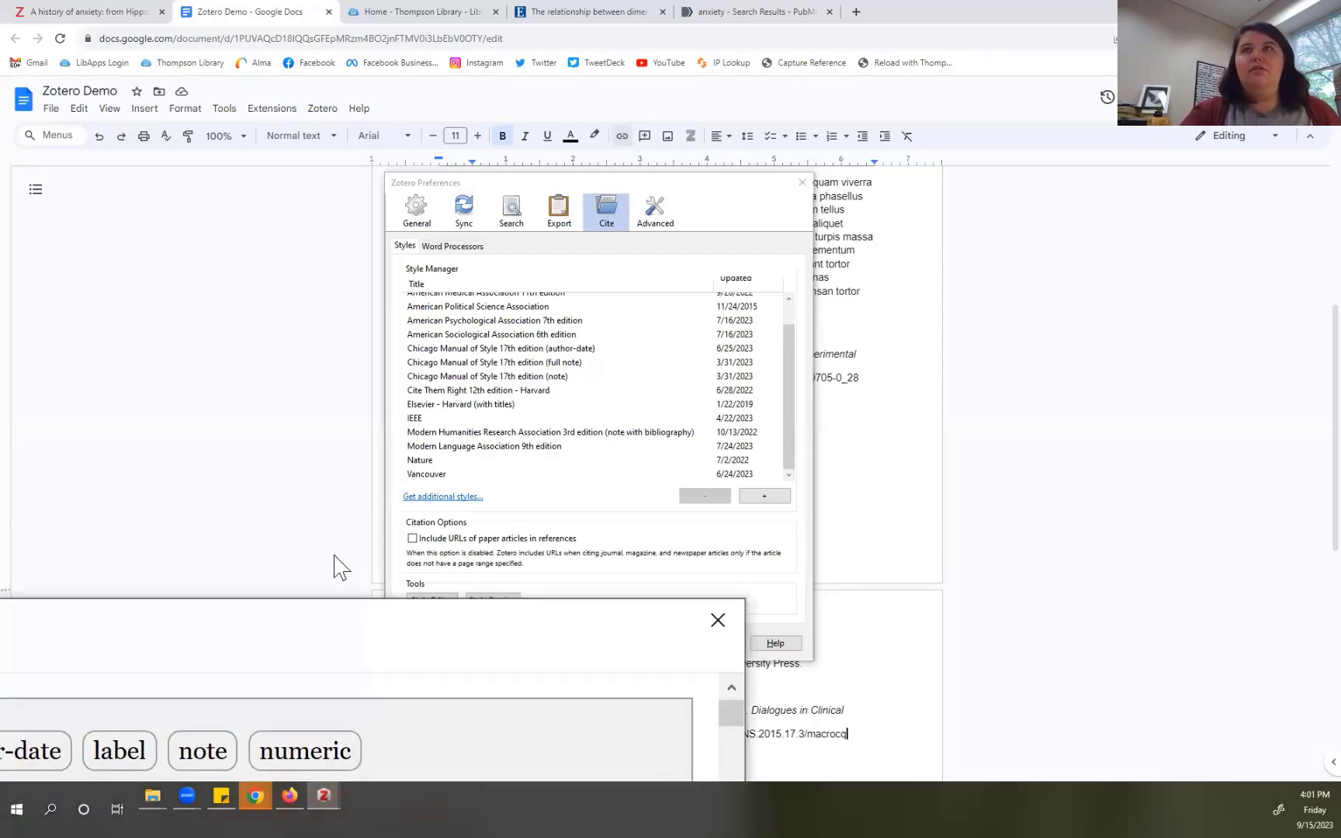
left_click_drag(334, 555, 652, 179)
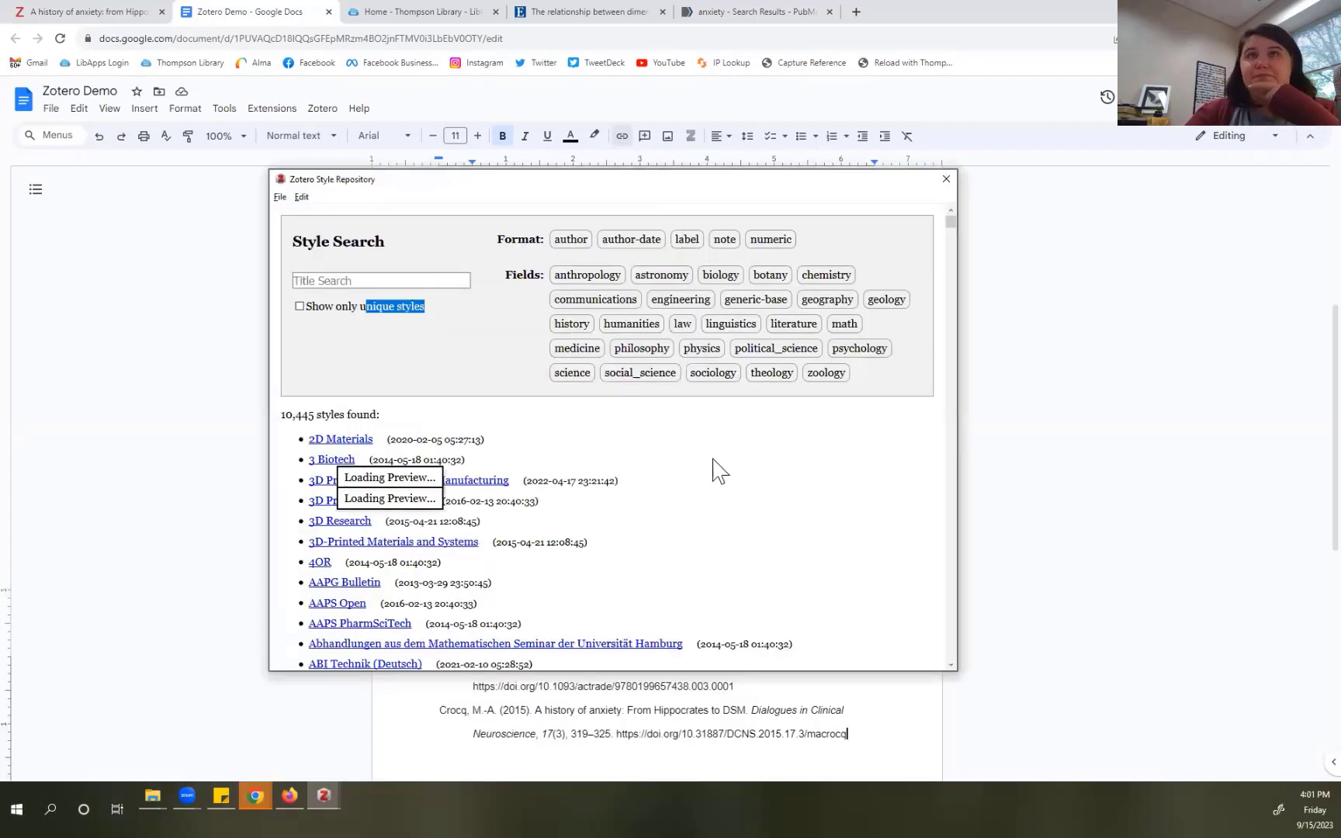
Step: Filter the repository styles to the psychology field, then close Zotero's preferences
scroll(664, 478, "down", 6)
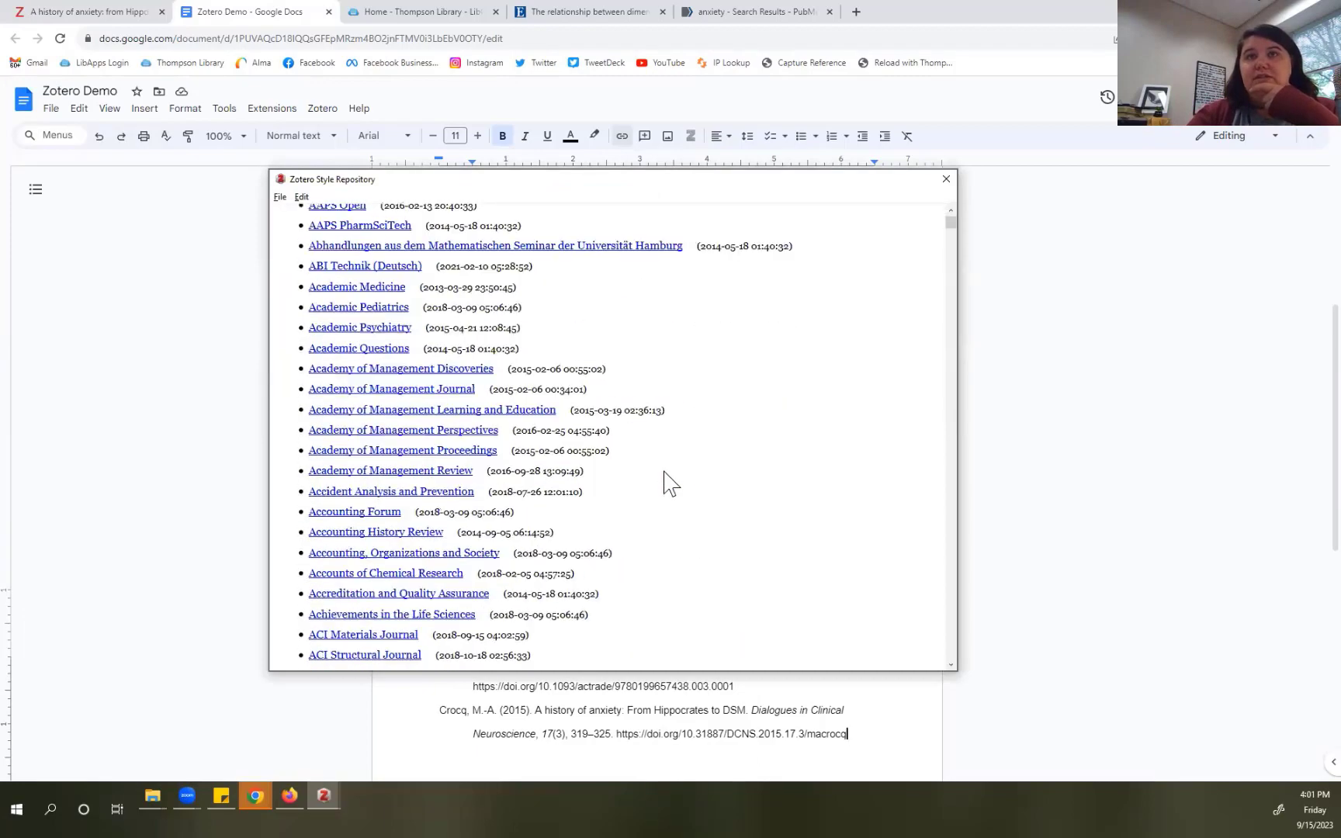
scroll(665, 481, "down", 8)
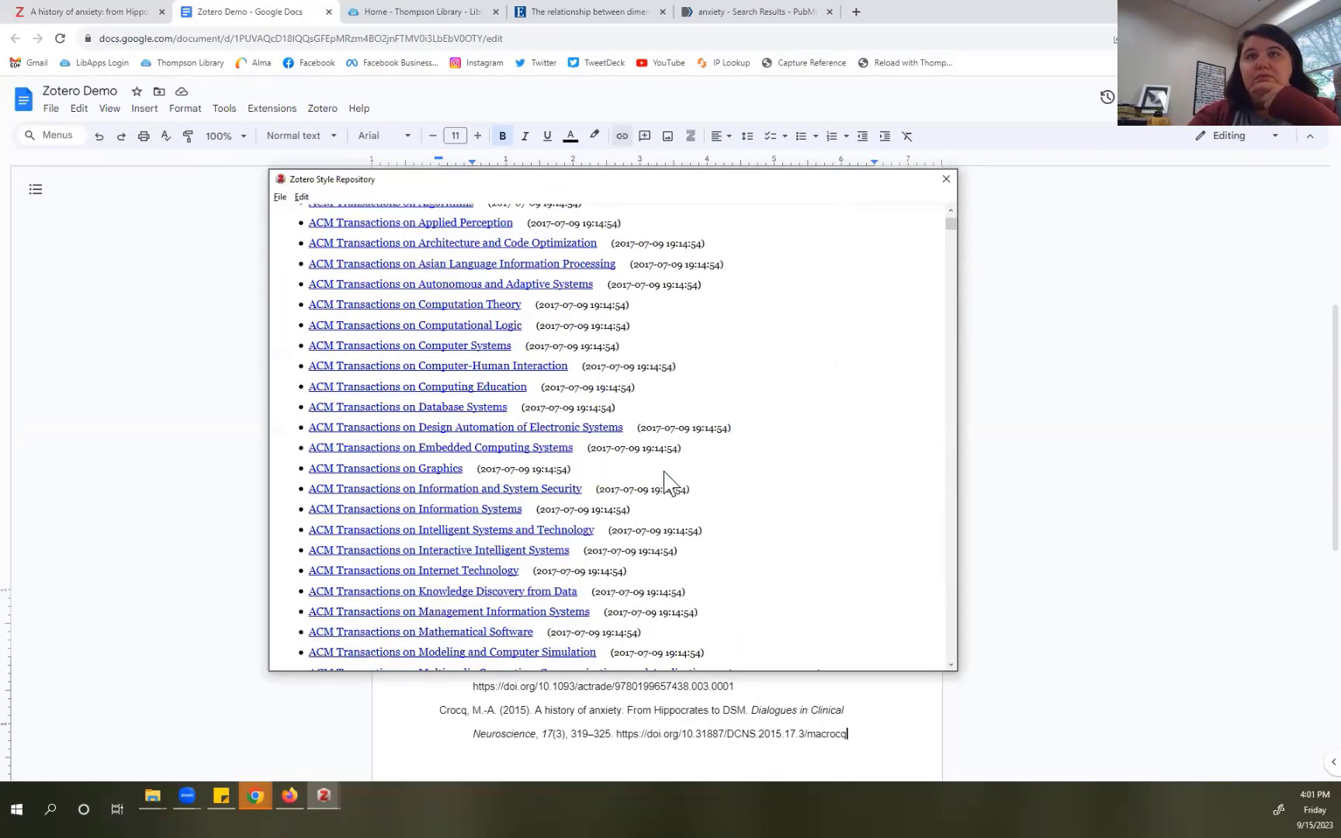
scroll(664, 482, "down", 8)
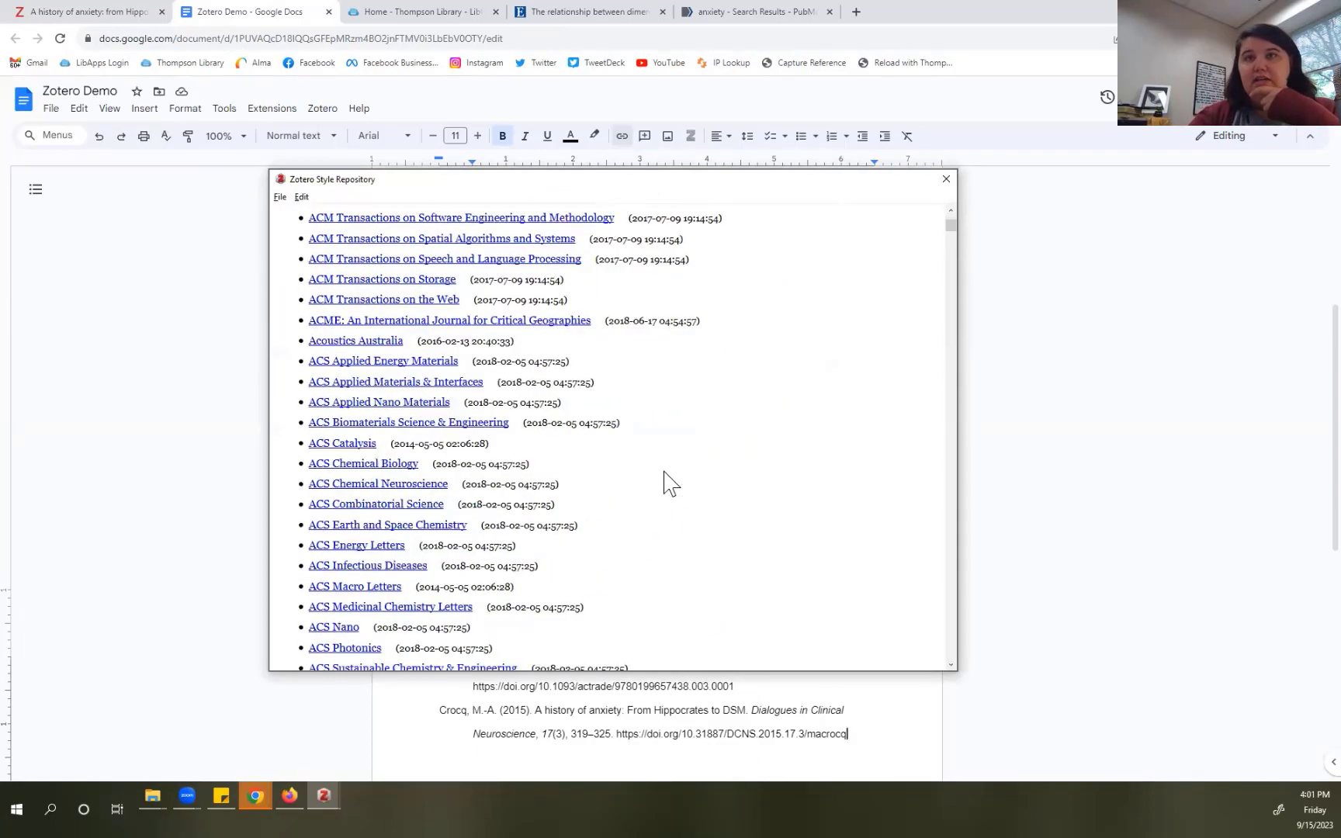
scroll(664, 472, "up", 20)
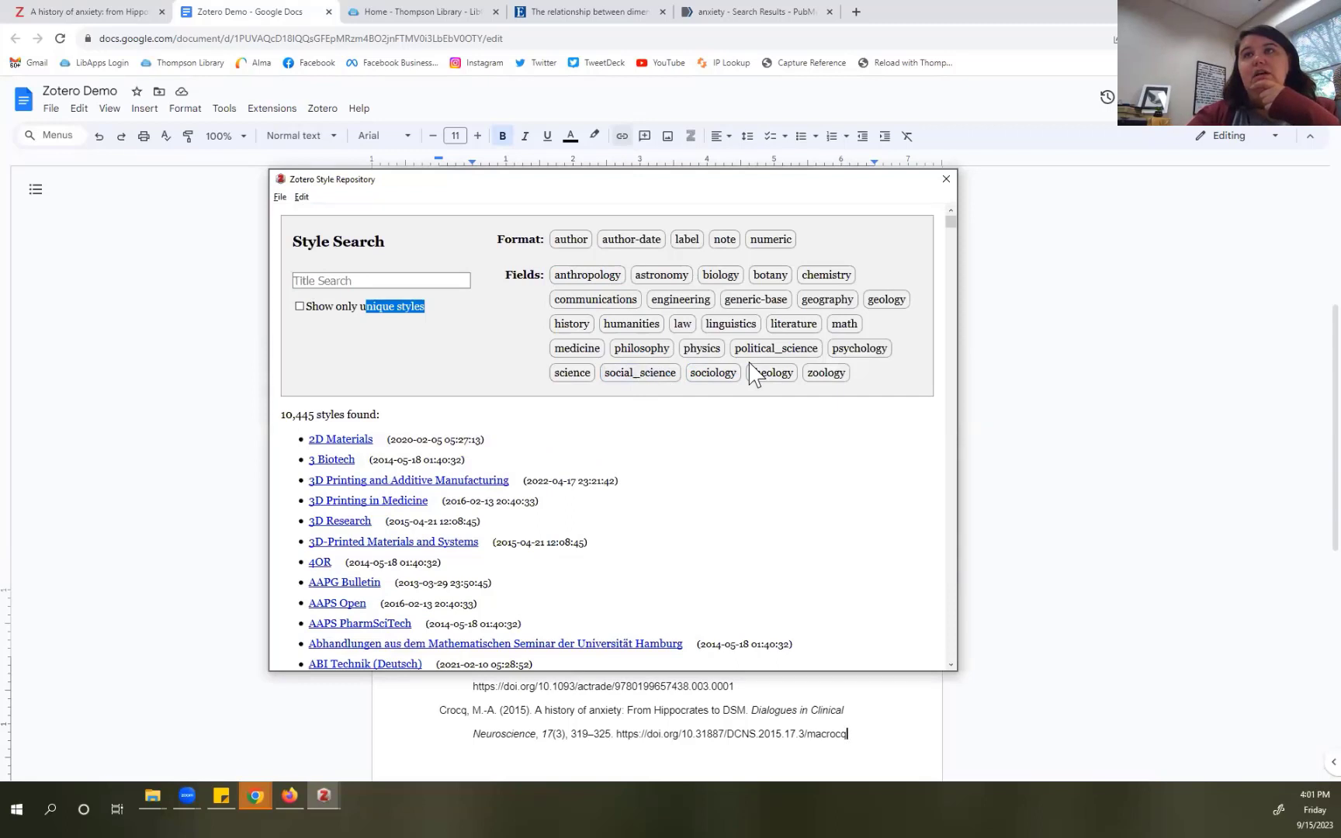
left_click(875, 351)
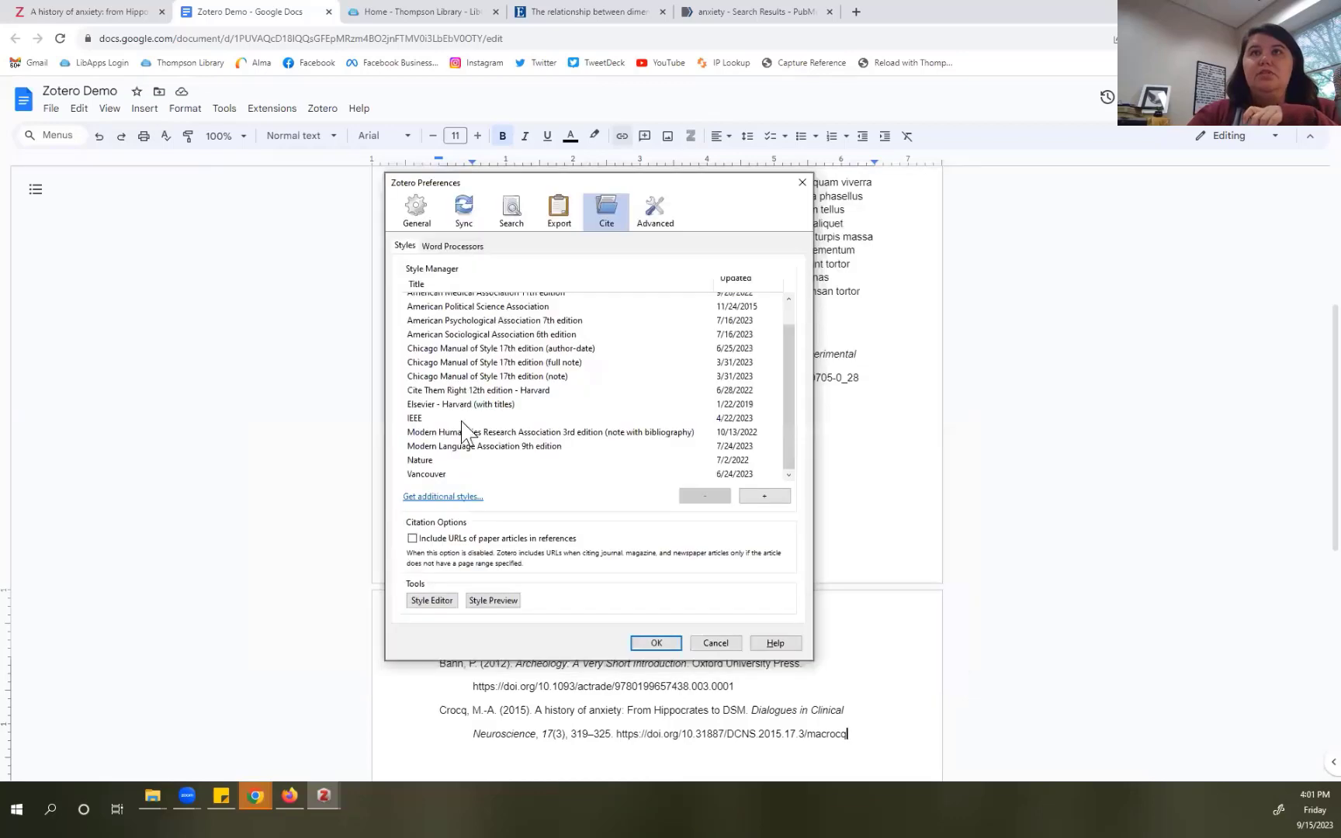
left_click(656, 643)
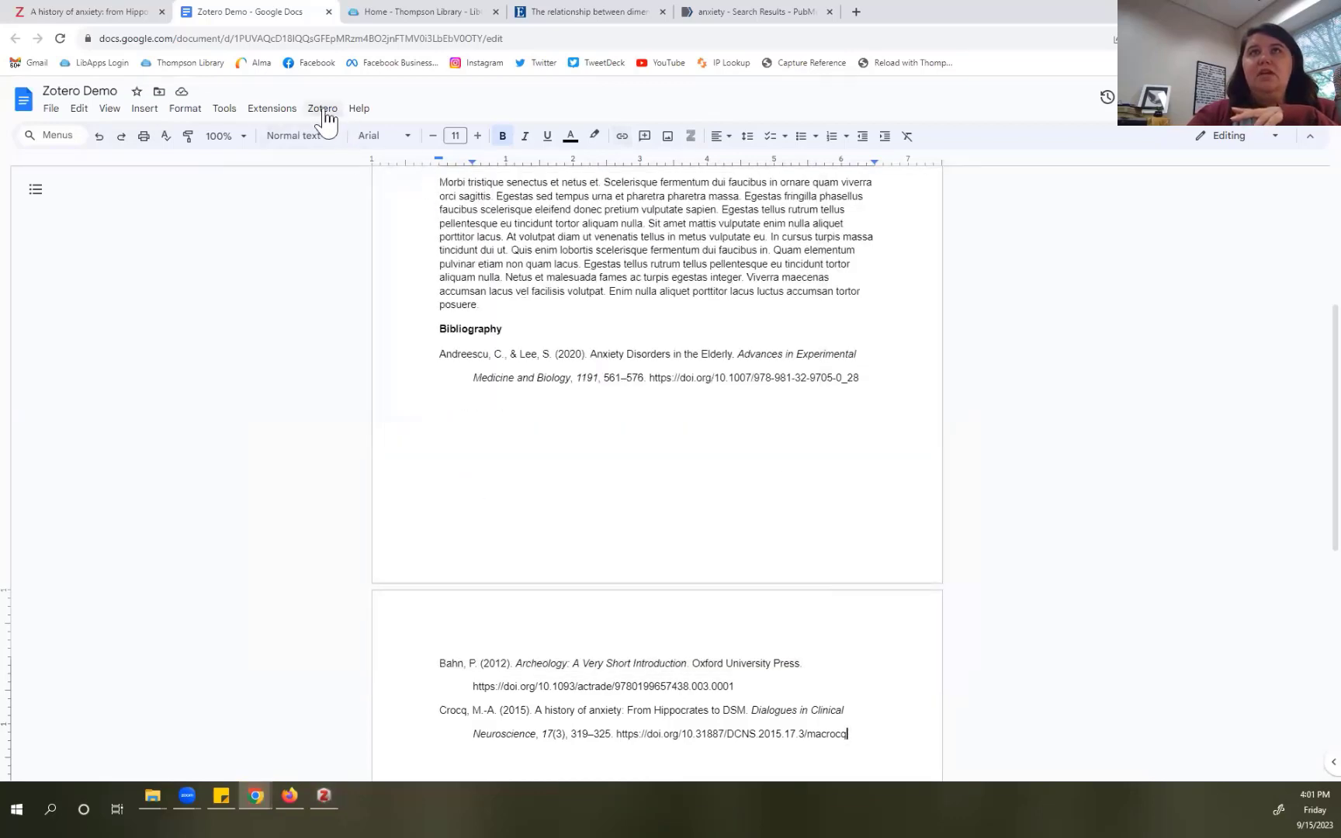
Step: Refresh the essay's Zotero bibliography and dismiss the bibliography editor
left_click(322, 110)
left_click(347, 178)
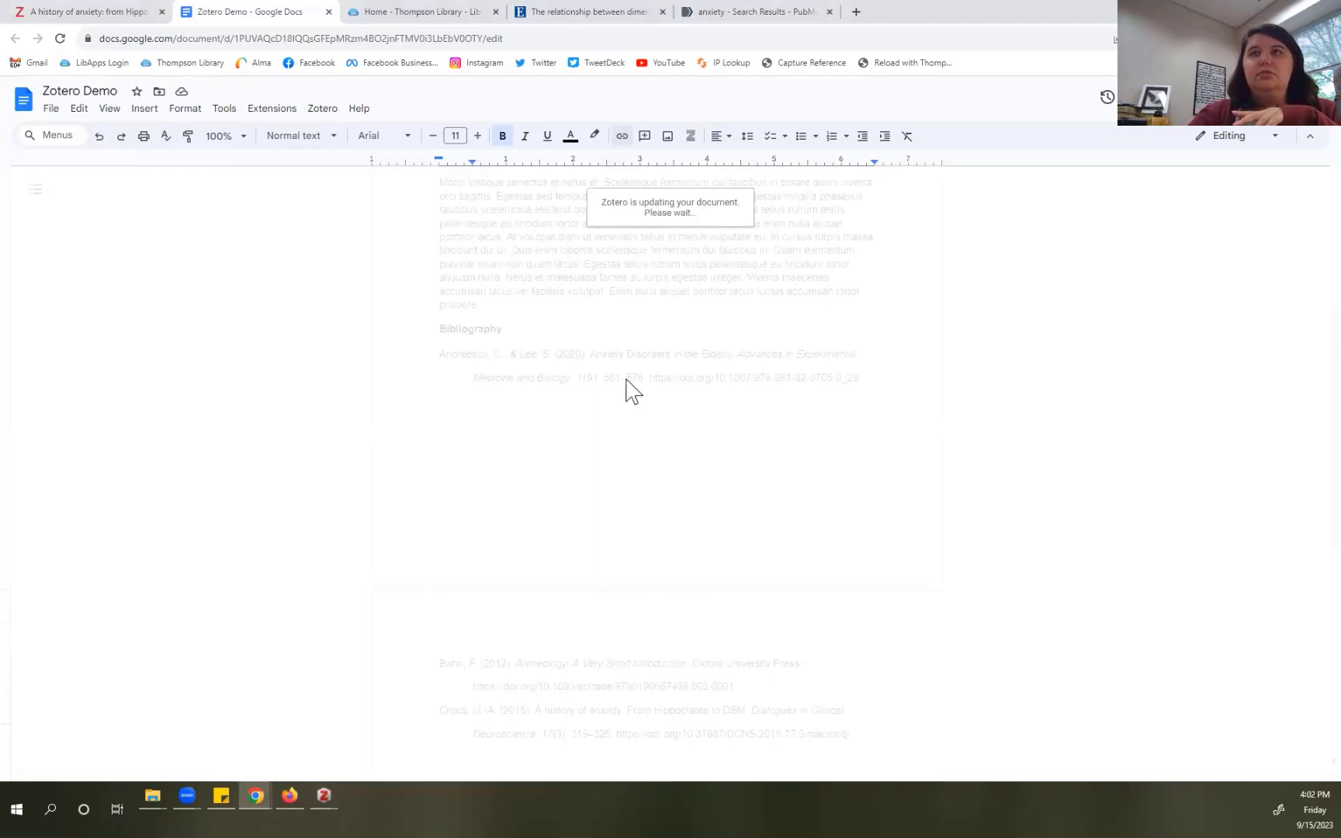
left_click(892, 600)
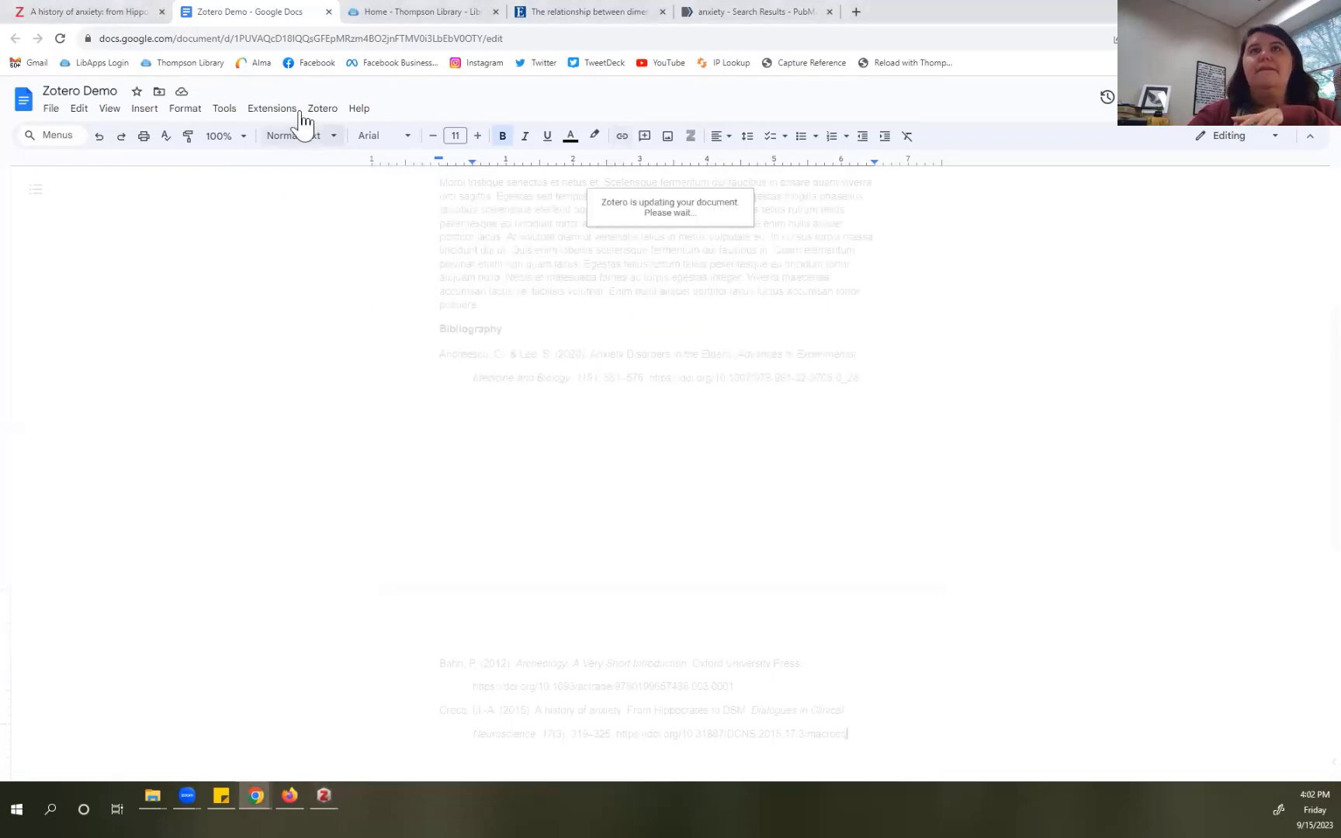
Step: Switch the document's citation style to Chicago Manual of Style 17th edition (note)
left_click(321, 110)
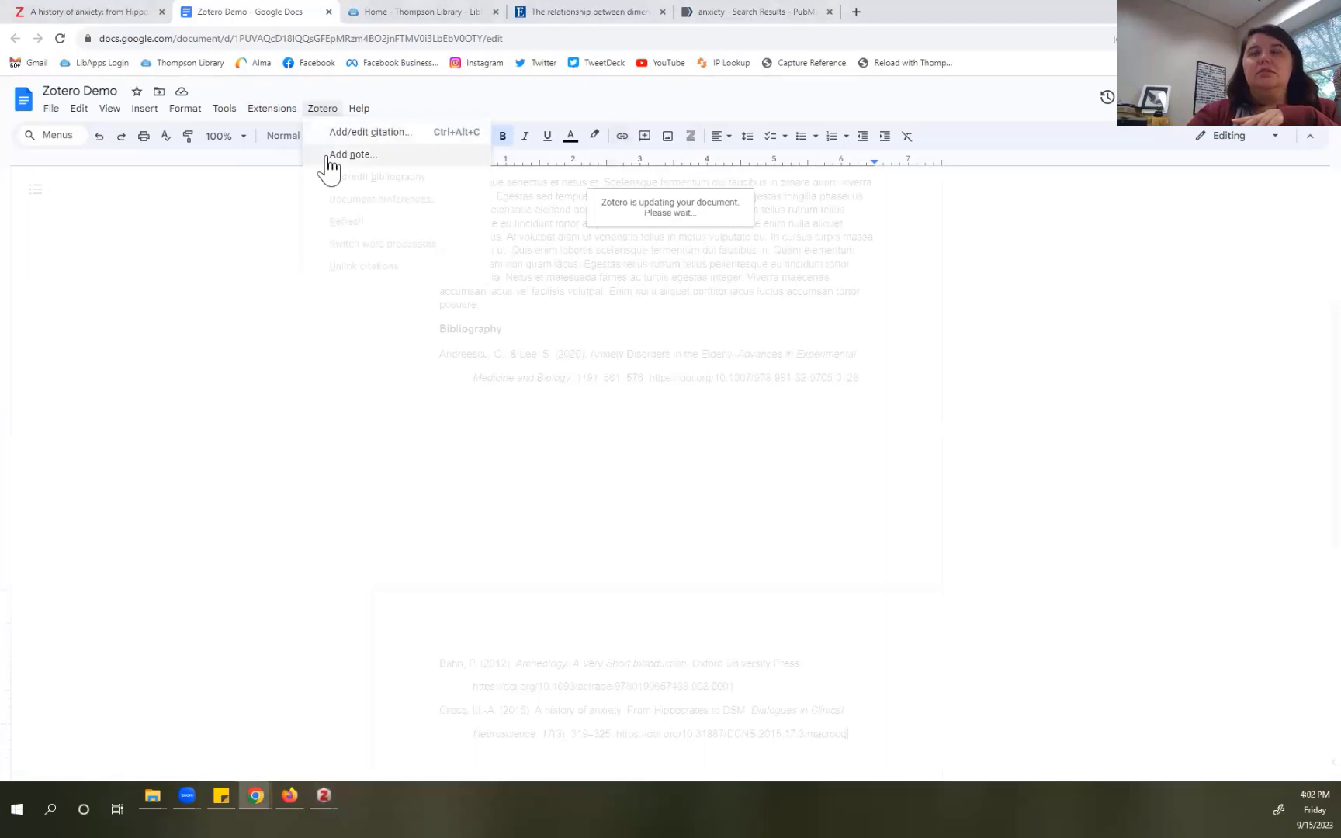
left_click(323, 111)
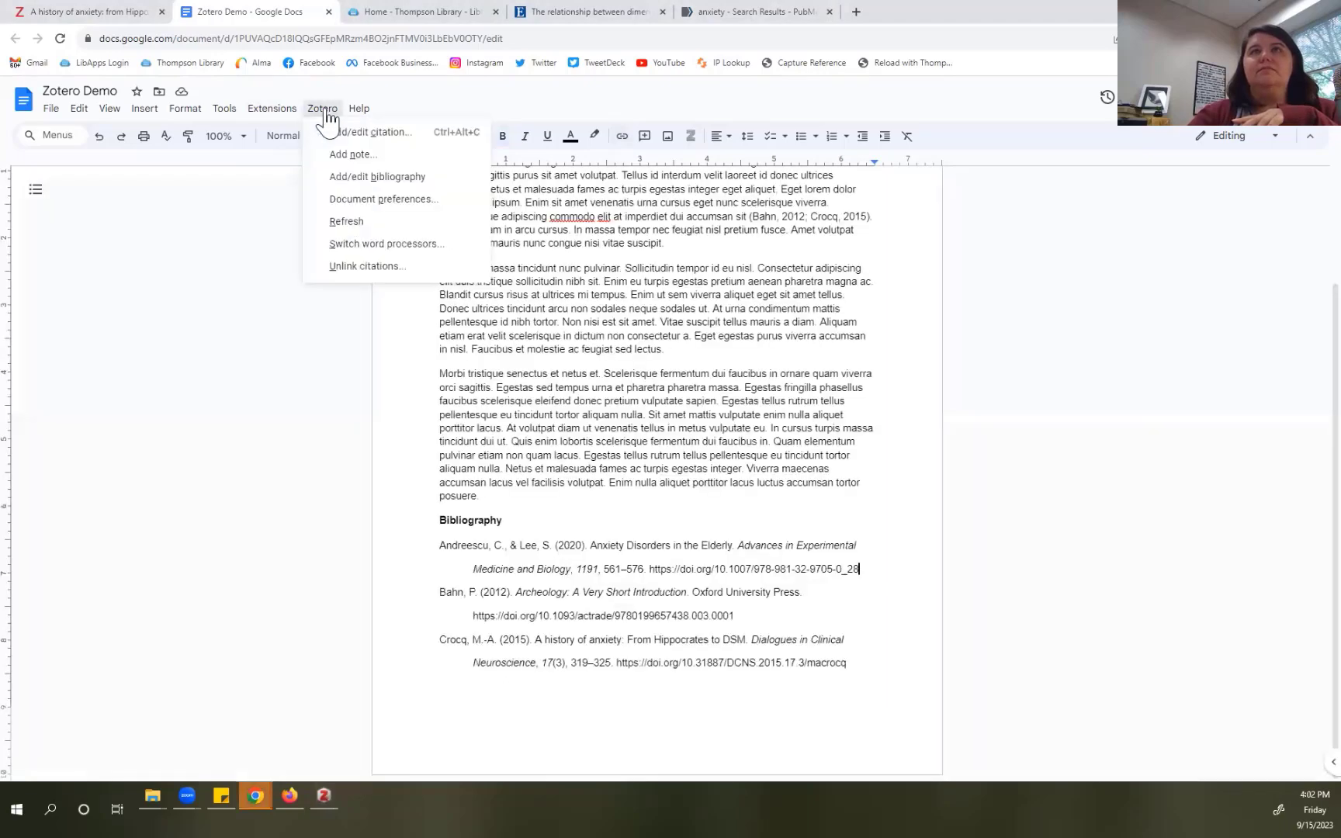
left_click(347, 219)
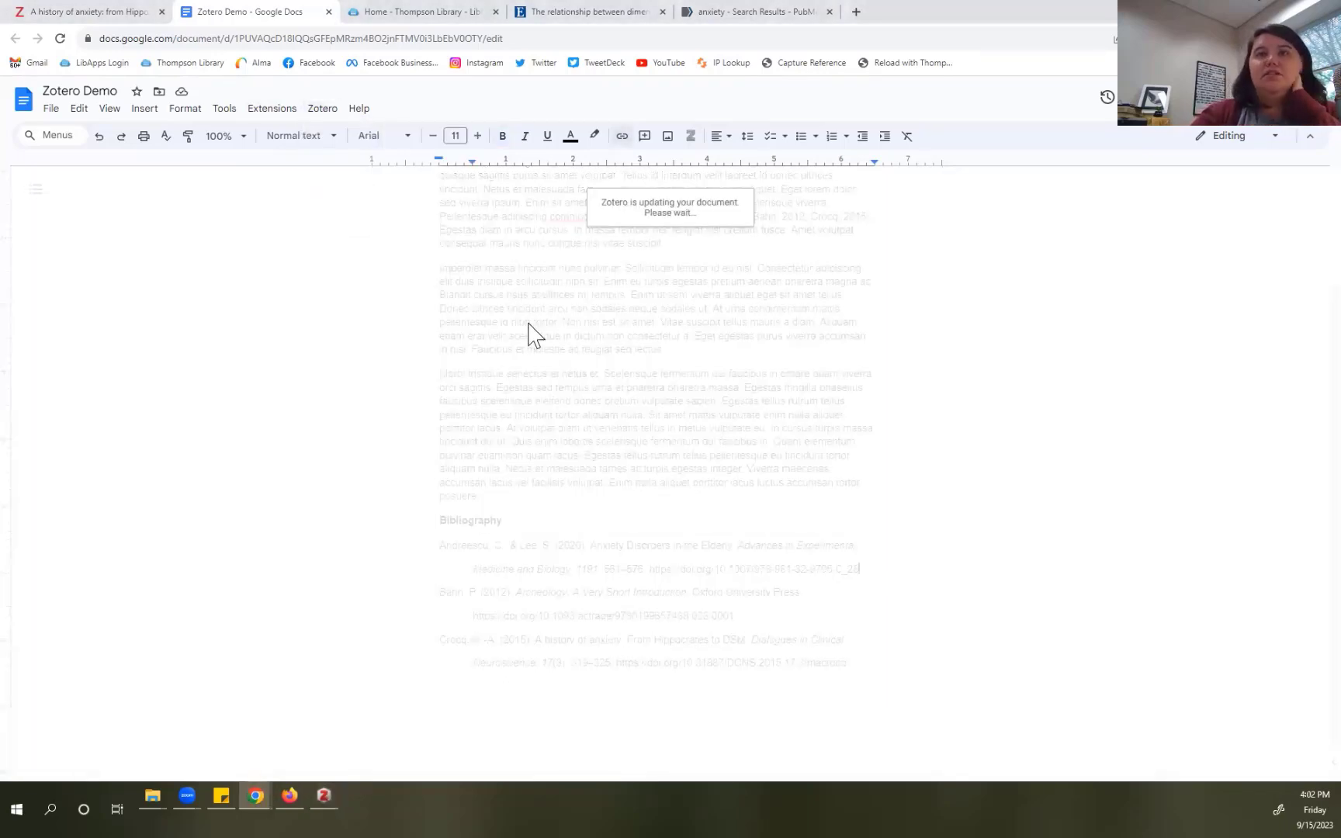
scroll(464, 422, "down", 3)
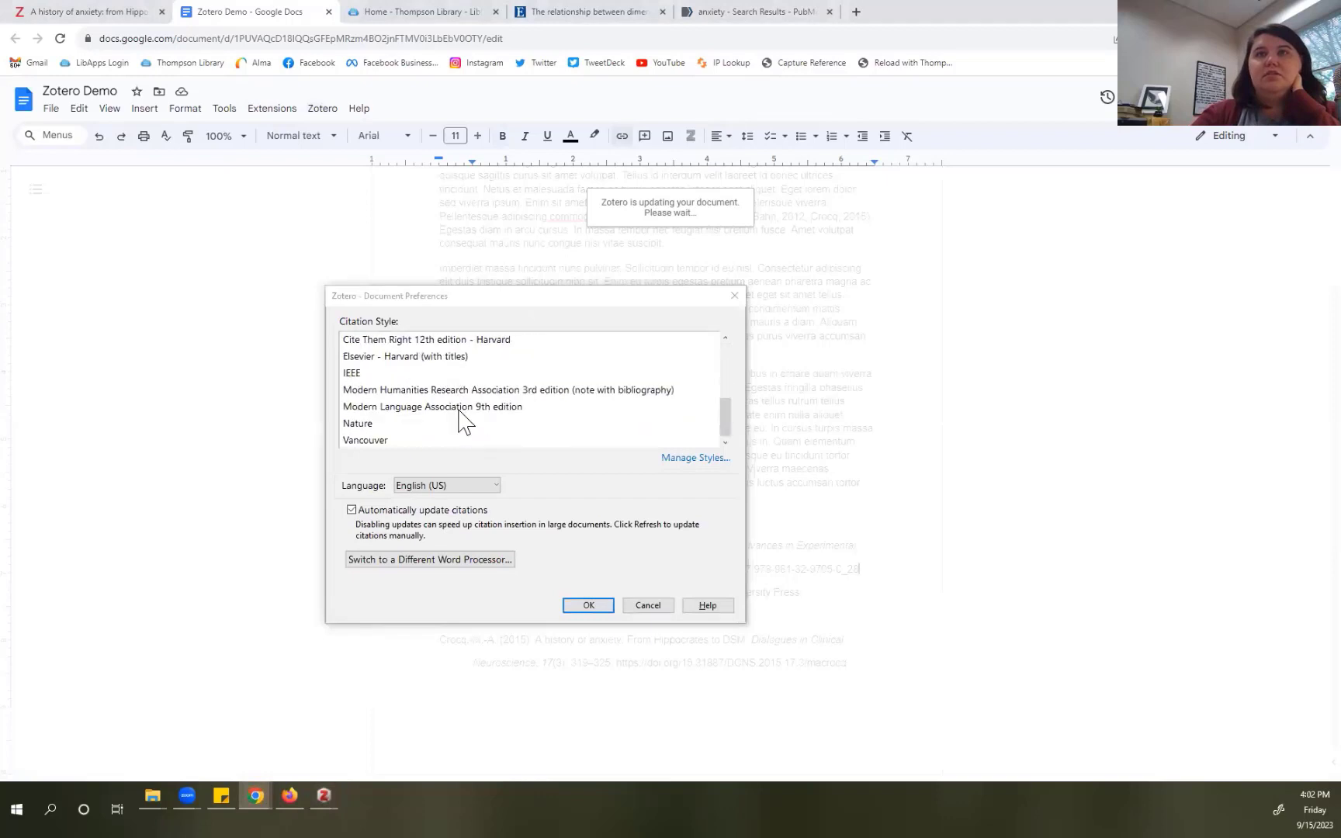
scroll(466, 415, "up", 1)
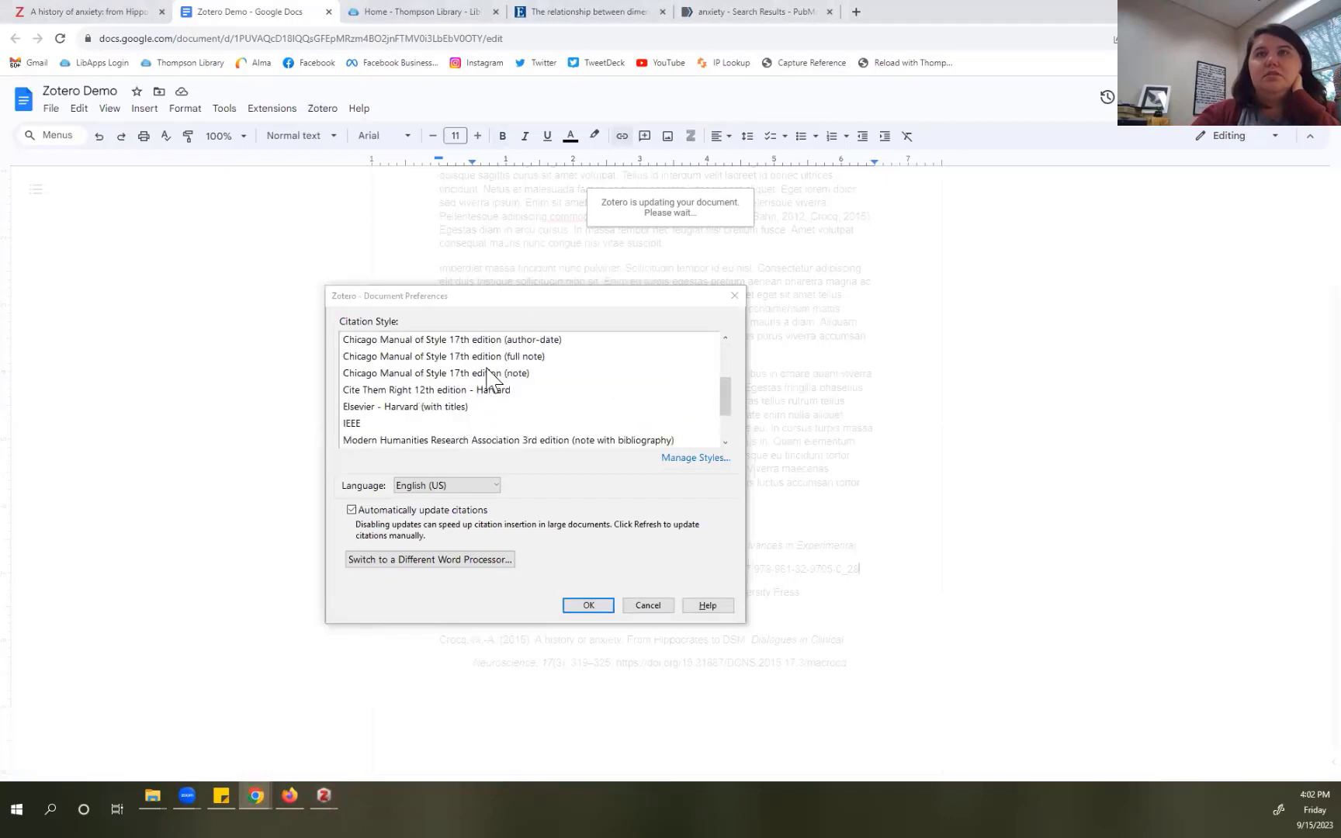
left_click(489, 374)
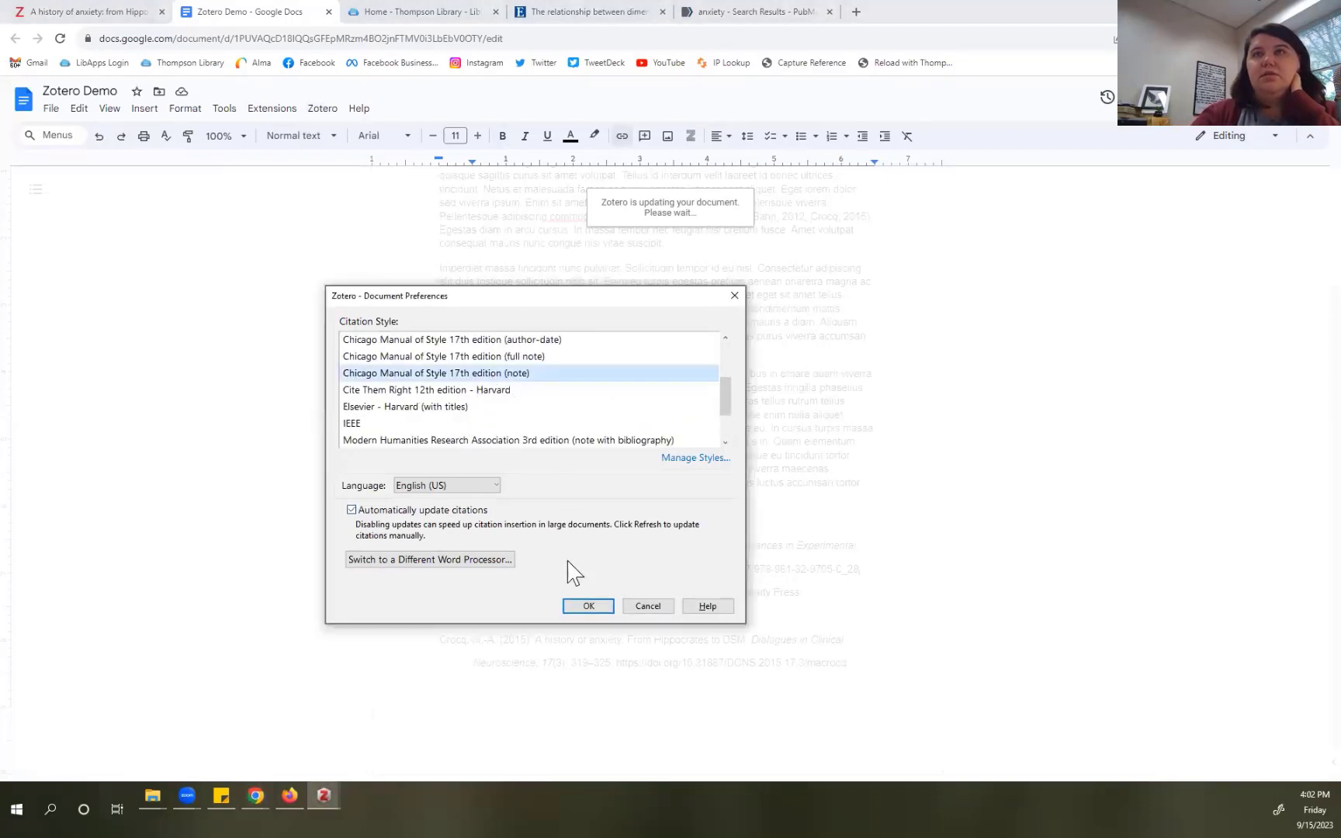
left_click(587, 607)
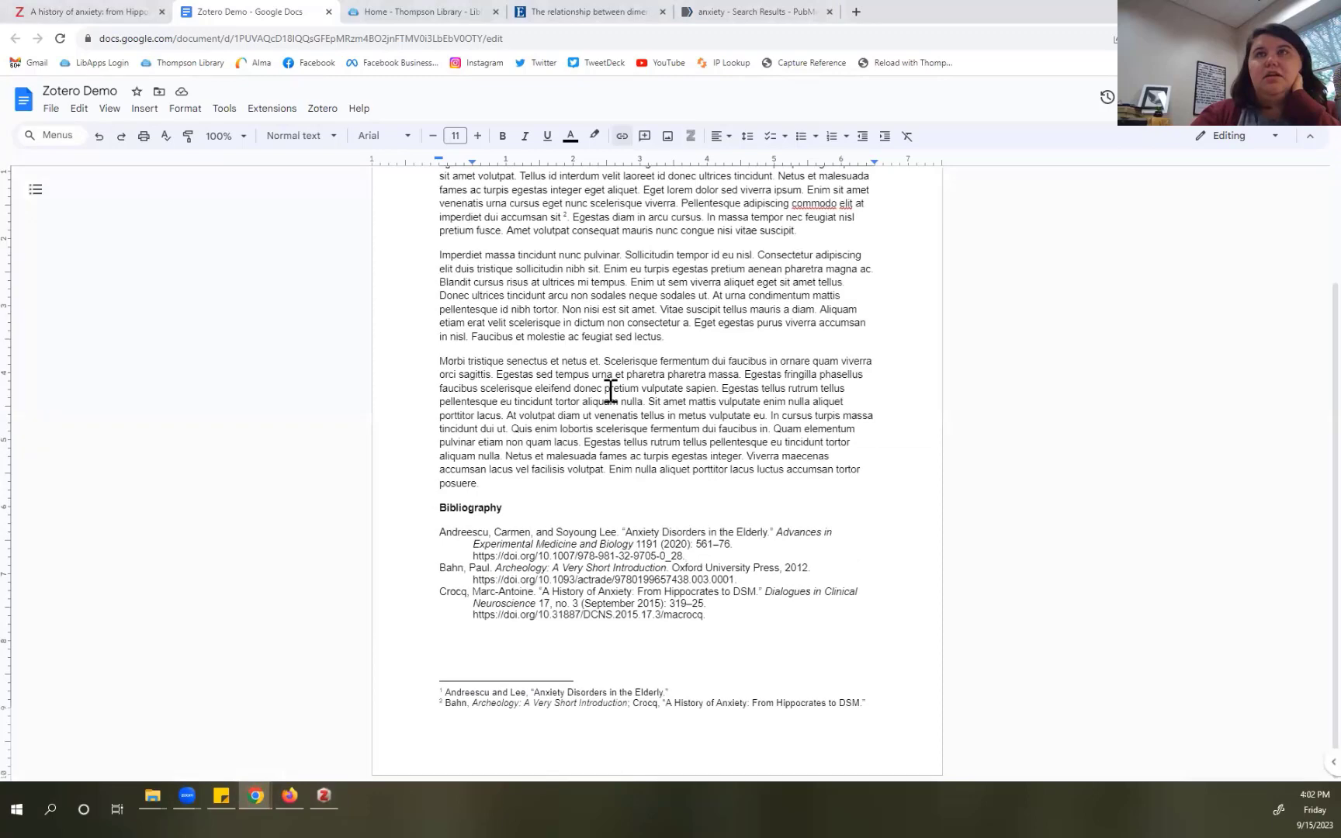
Step: Inspect the superscript 1 footnote marker and the footnotes, then switch to the Zotero desktop app
scroll(610, 392, "up", 2)
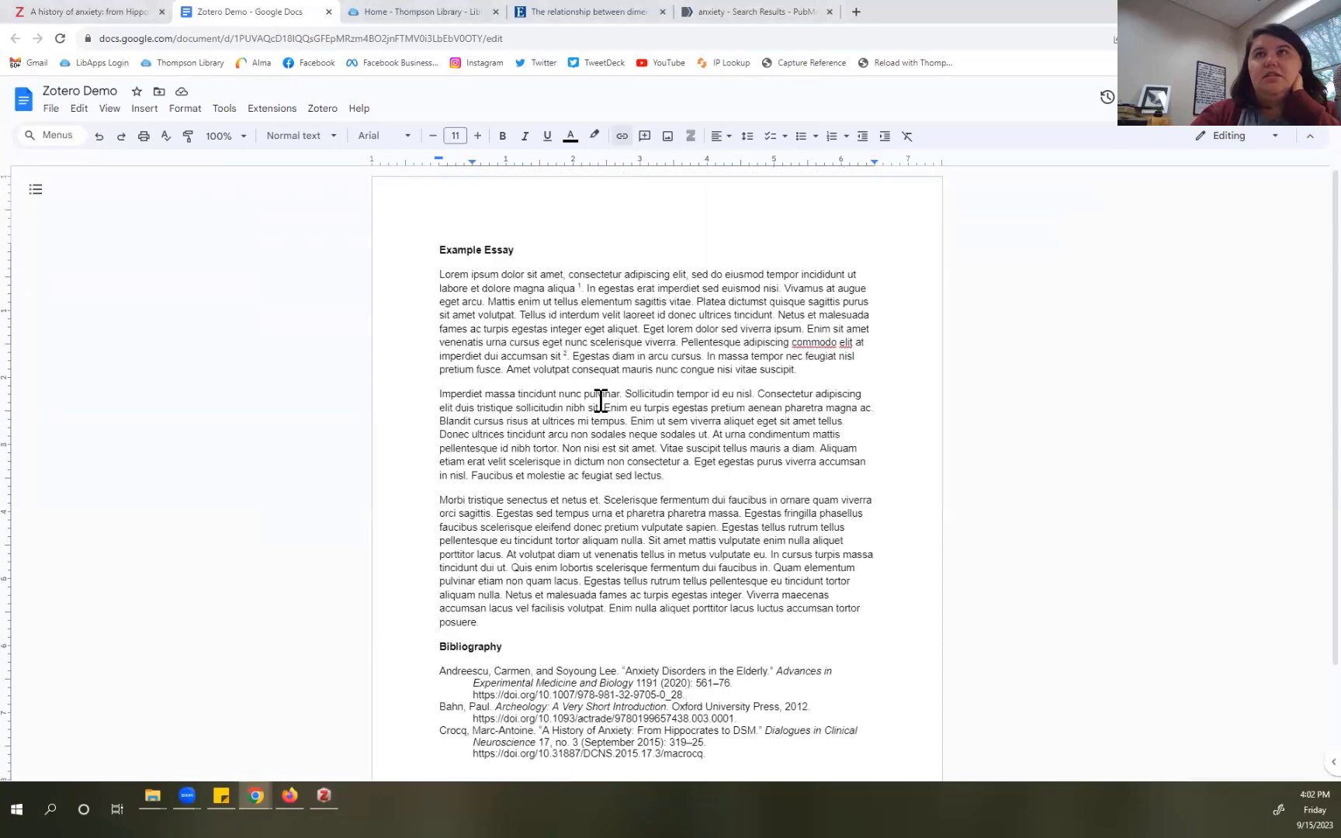
double_click(579, 285)
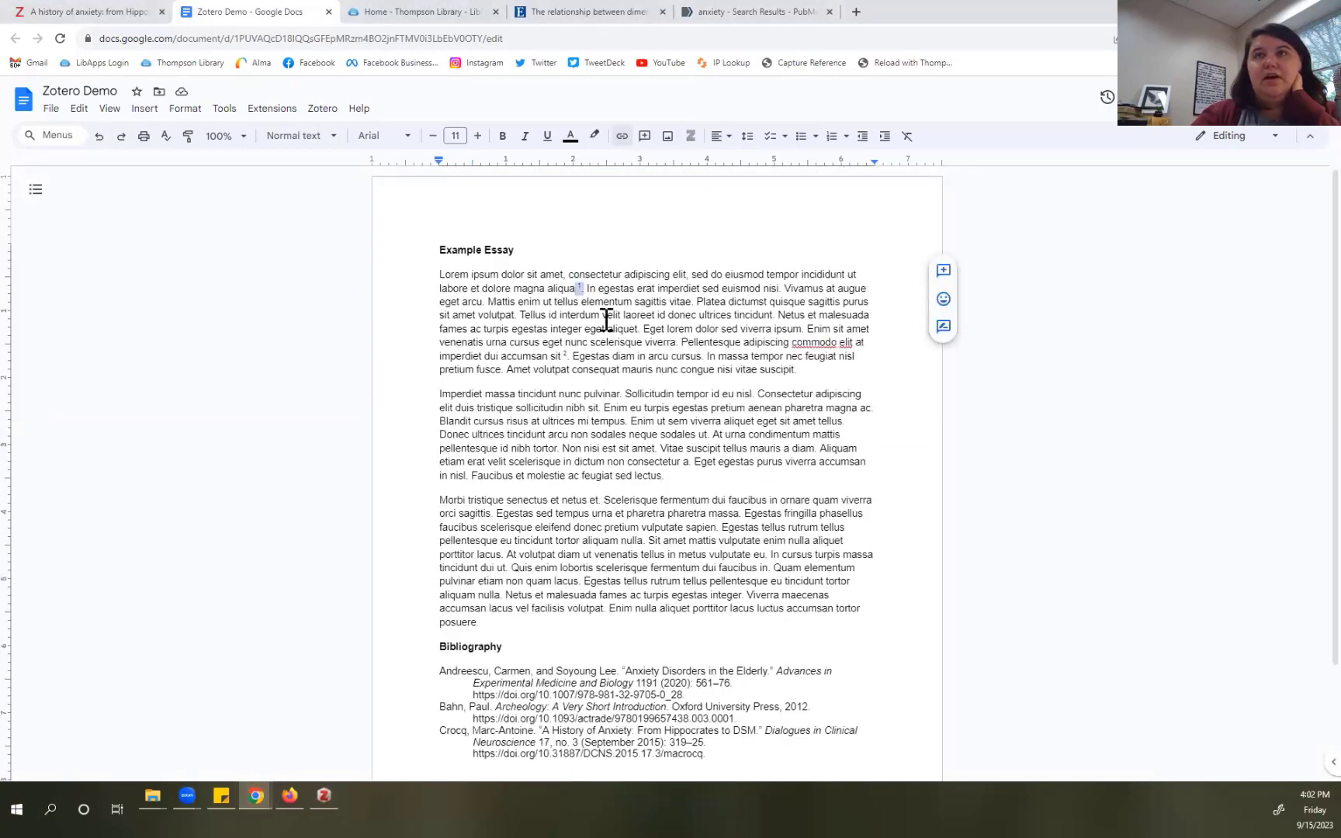
scroll(591, 422, "down", 2)
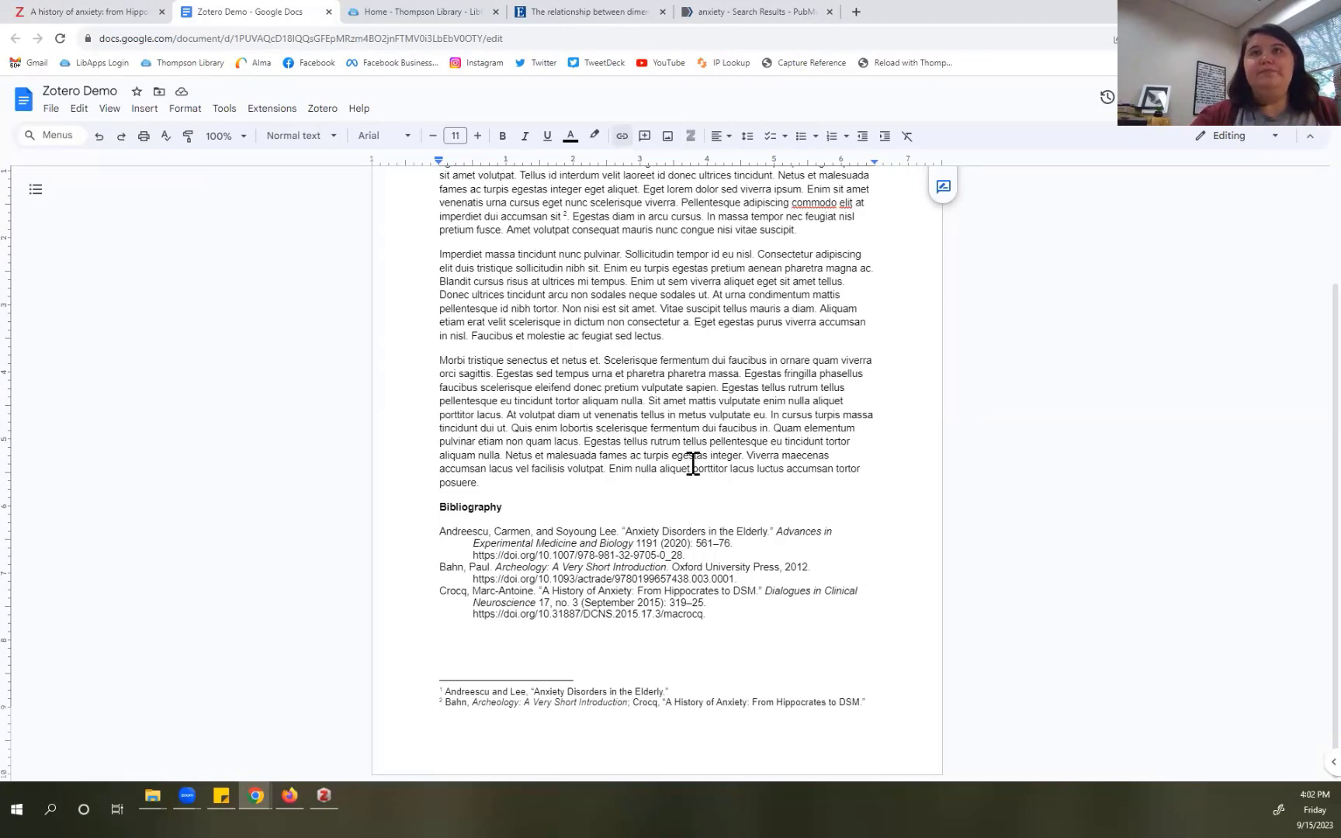
scroll(647, 432, "up", 3)
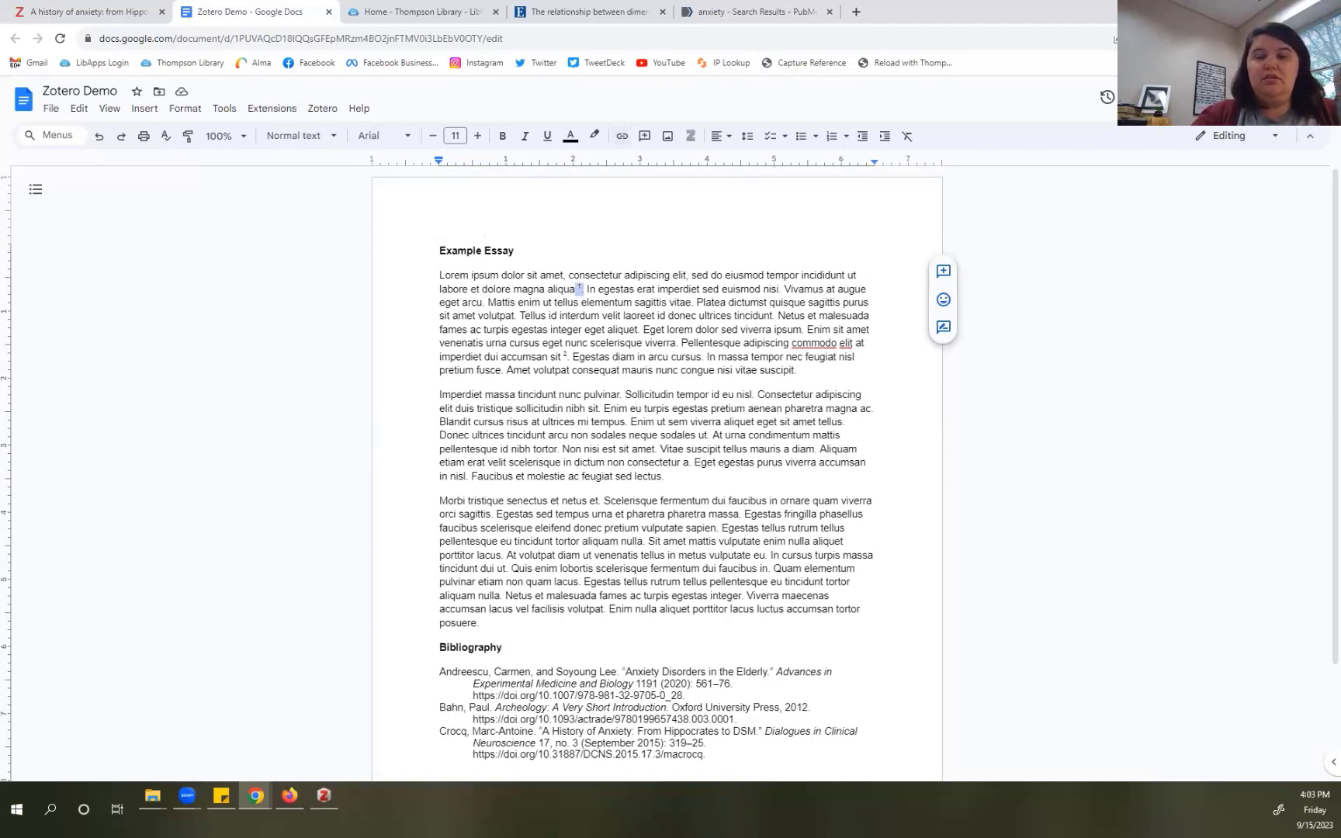
key("alt+Tab")
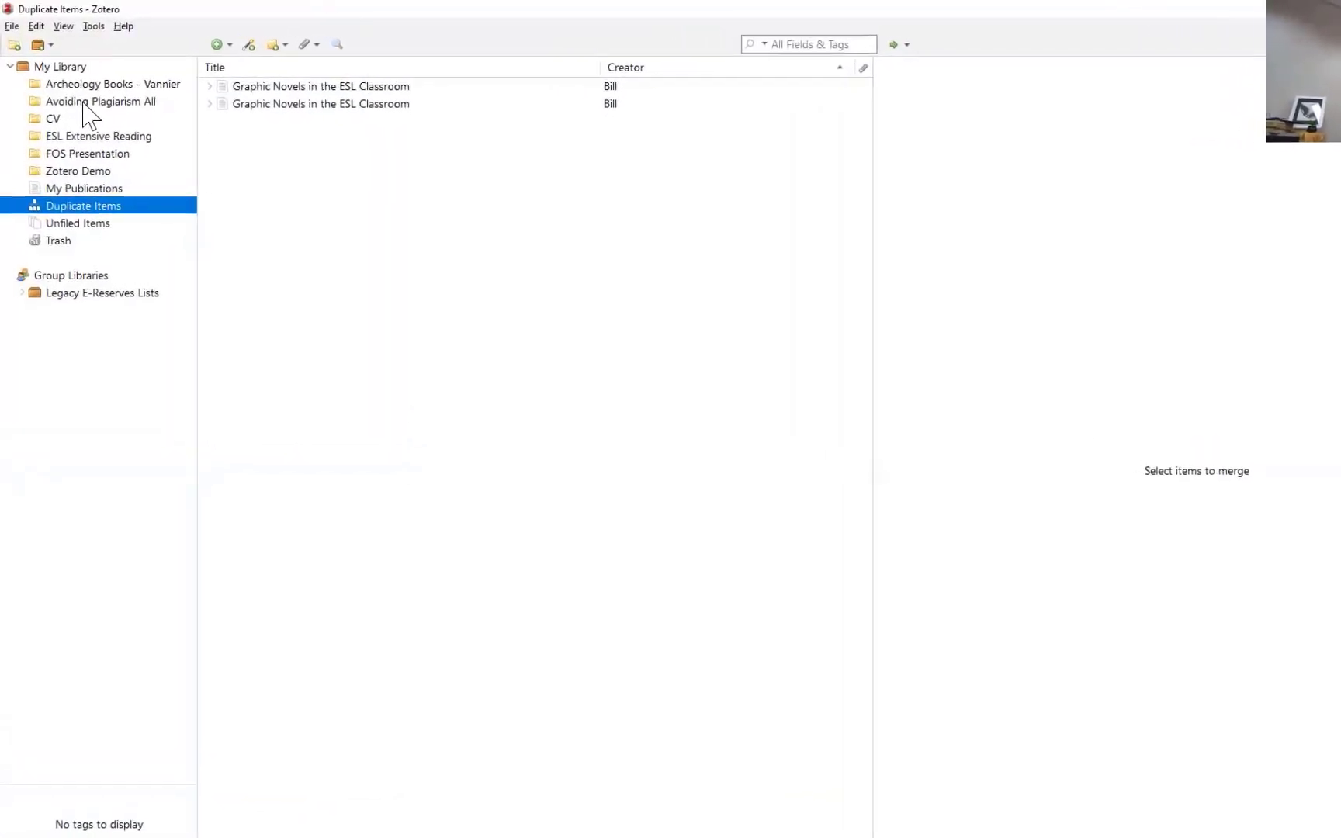
Step: Select the Archeology Books - Vannier collection and open its context menu
left_click(90, 96)
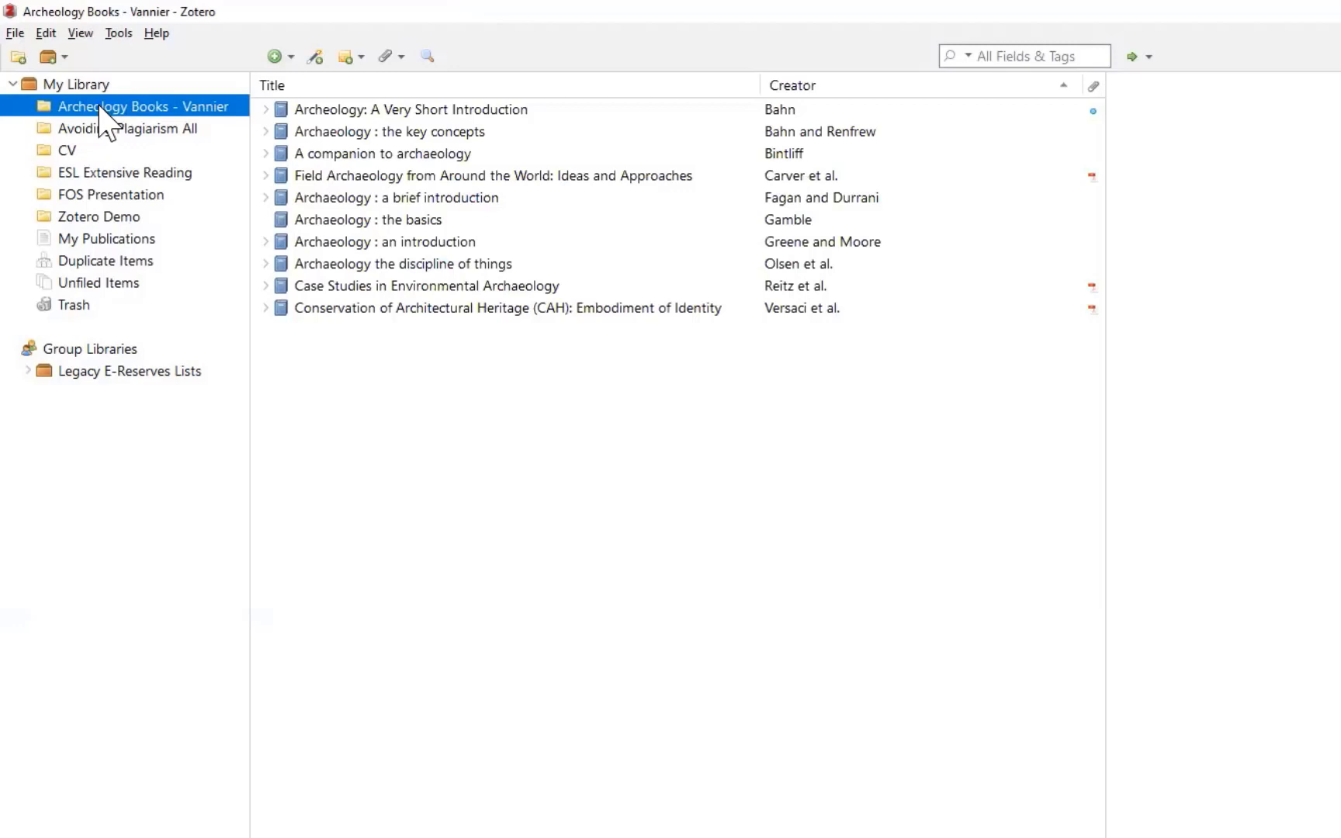
right_click(185, 109)
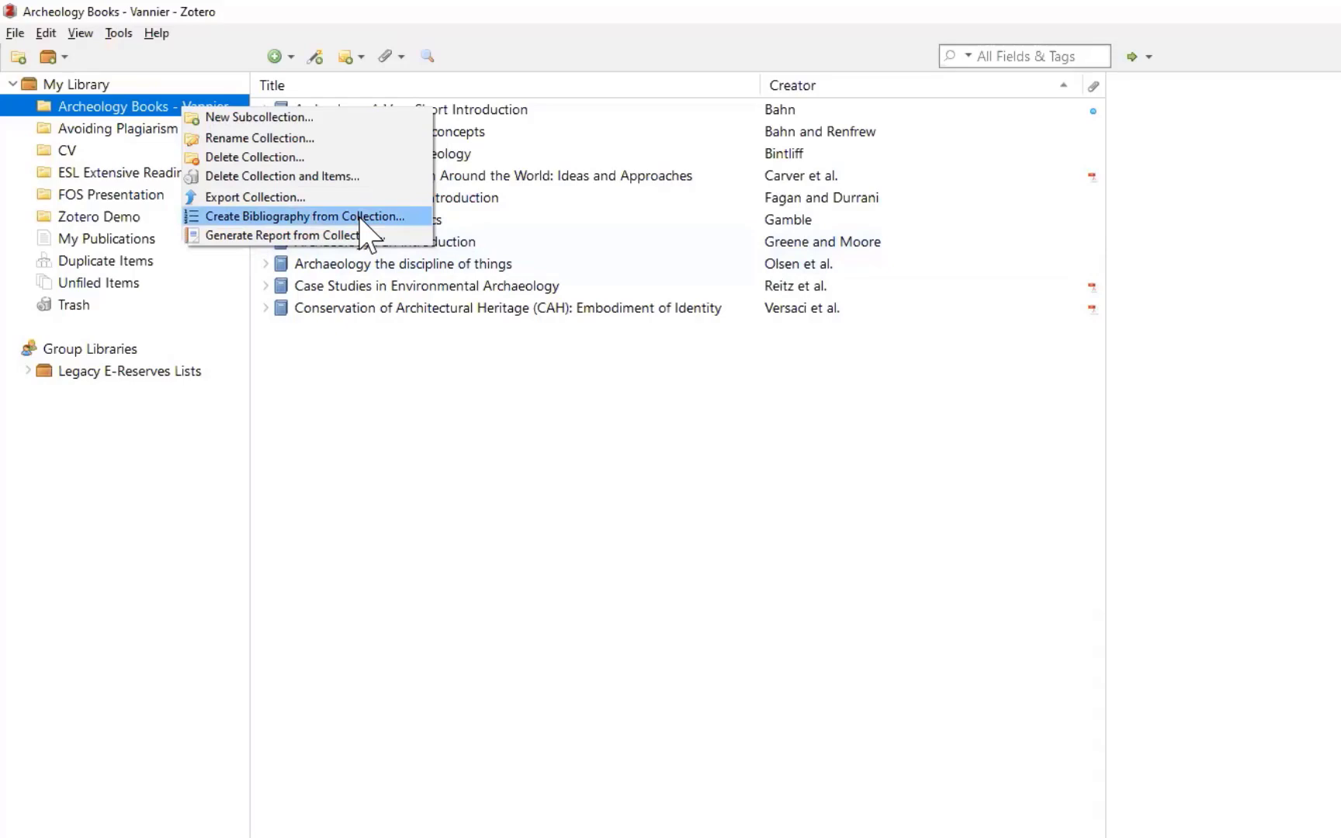
Step: Generate the Archeology Books bibliography in APA 7th edition, Bibliography mode, output to clipboard
left_click(335, 217)
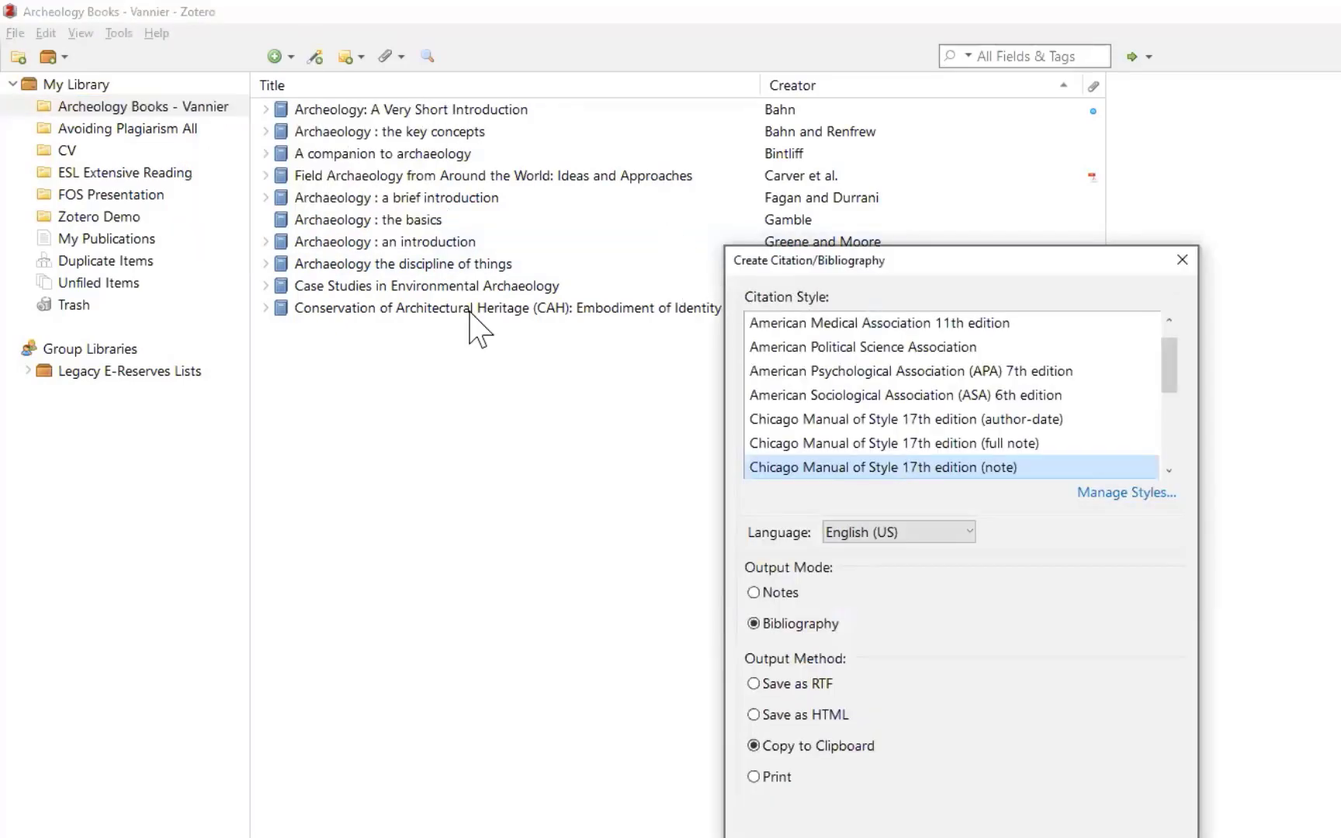
scroll(918, 409, "up", 1)
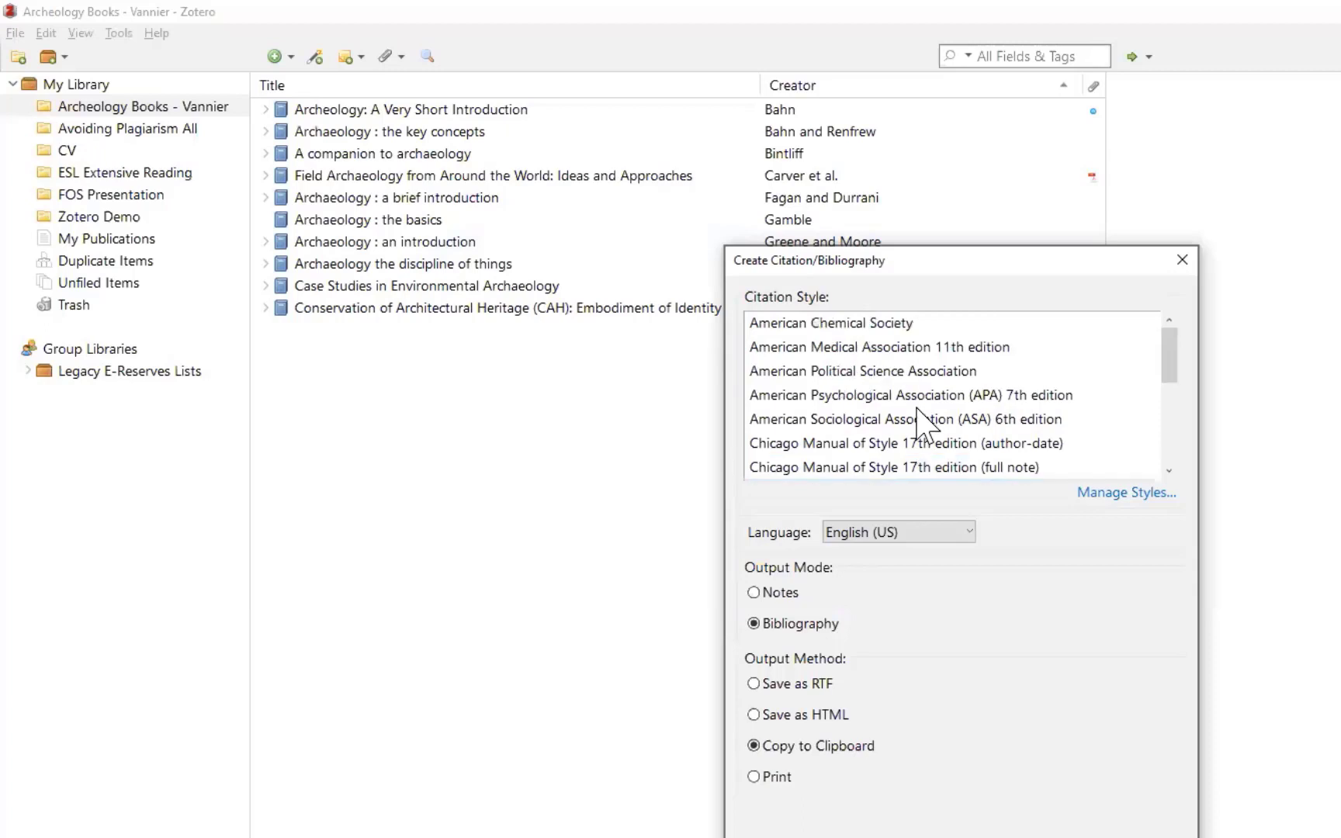
left_click(905, 393)
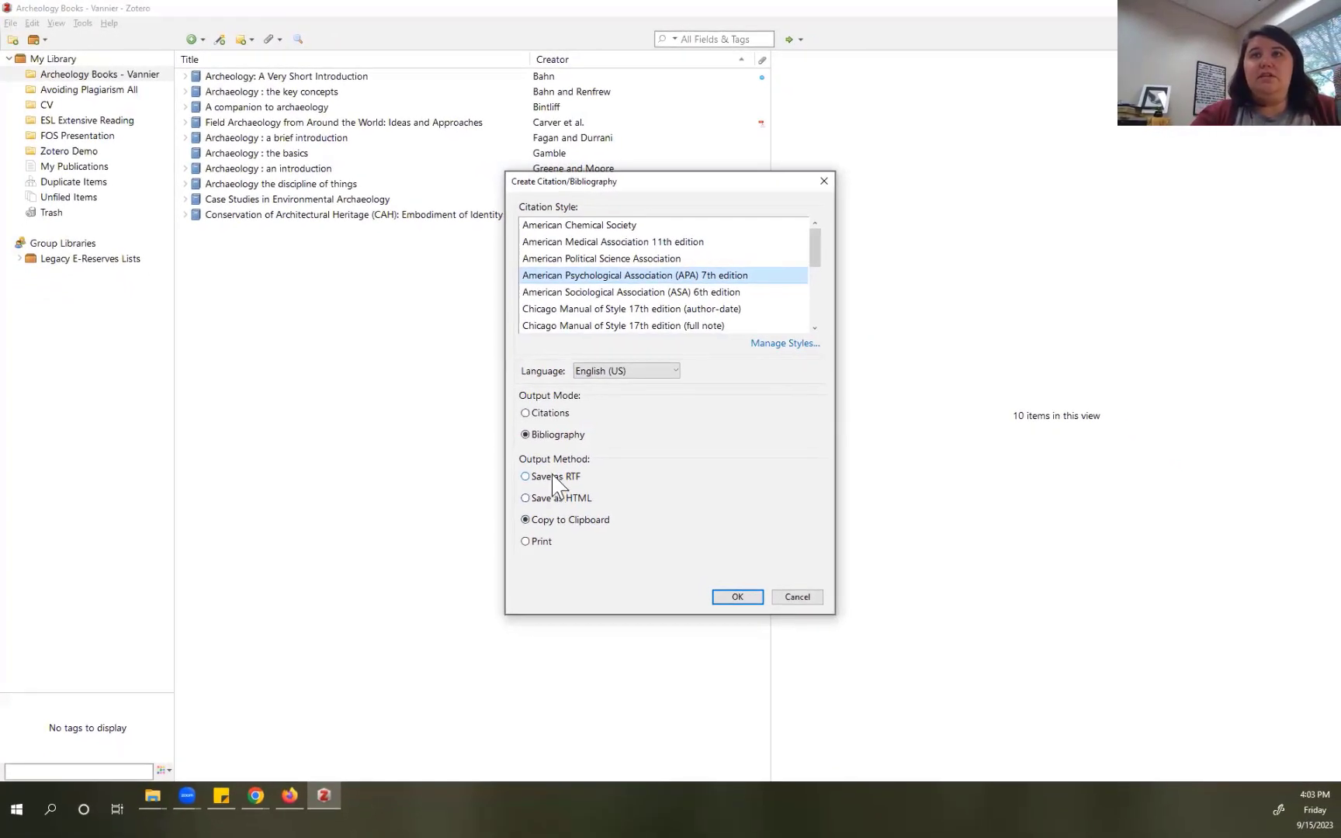
left_click(552, 477)
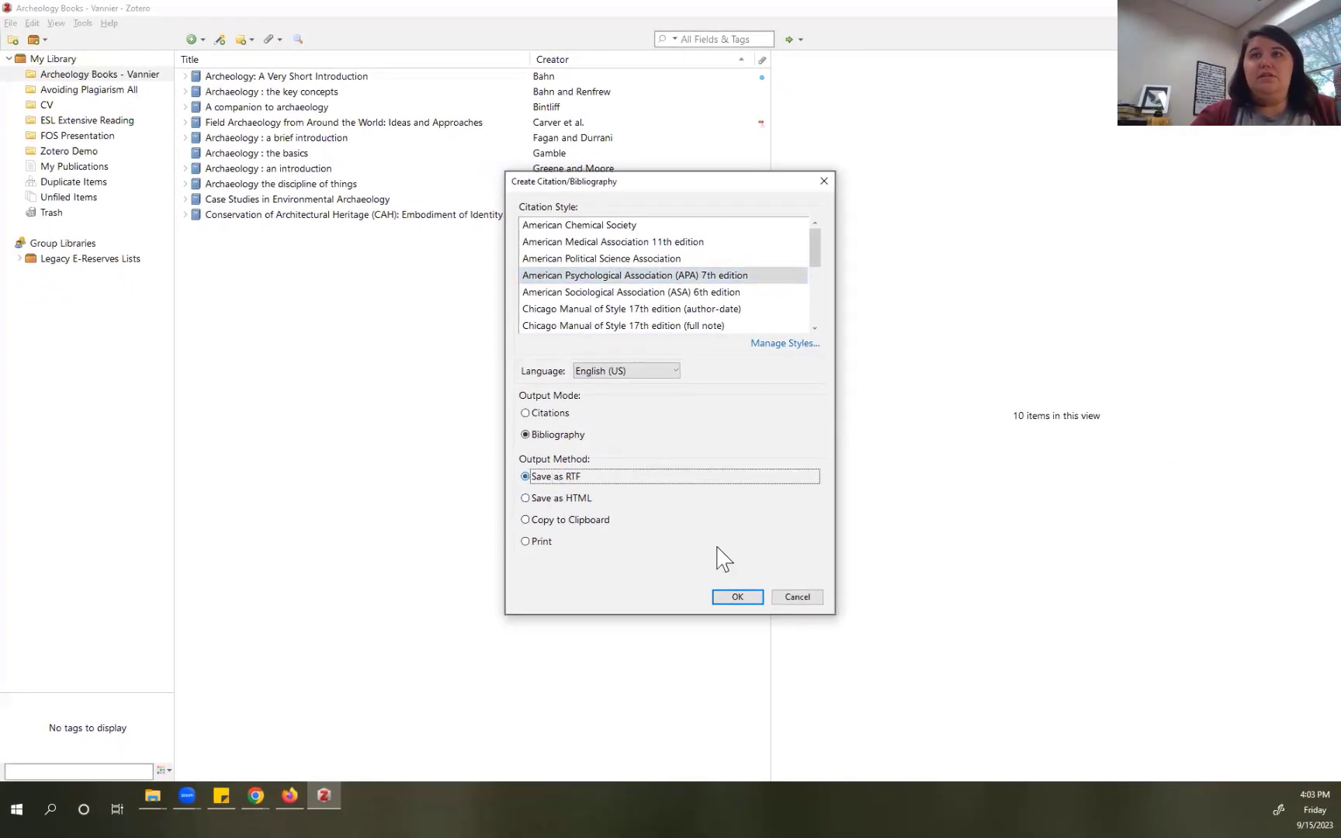
left_click(554, 520)
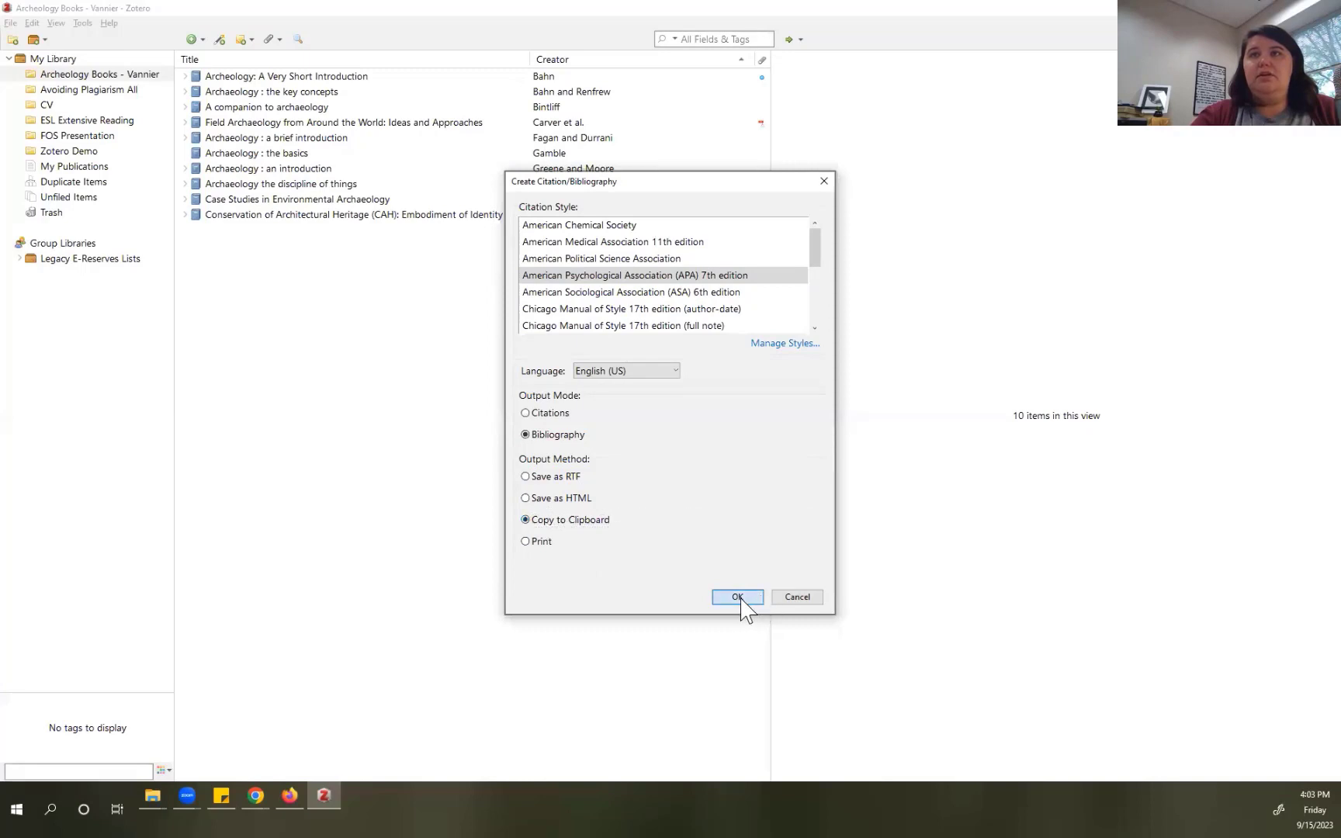
left_click(737, 597)
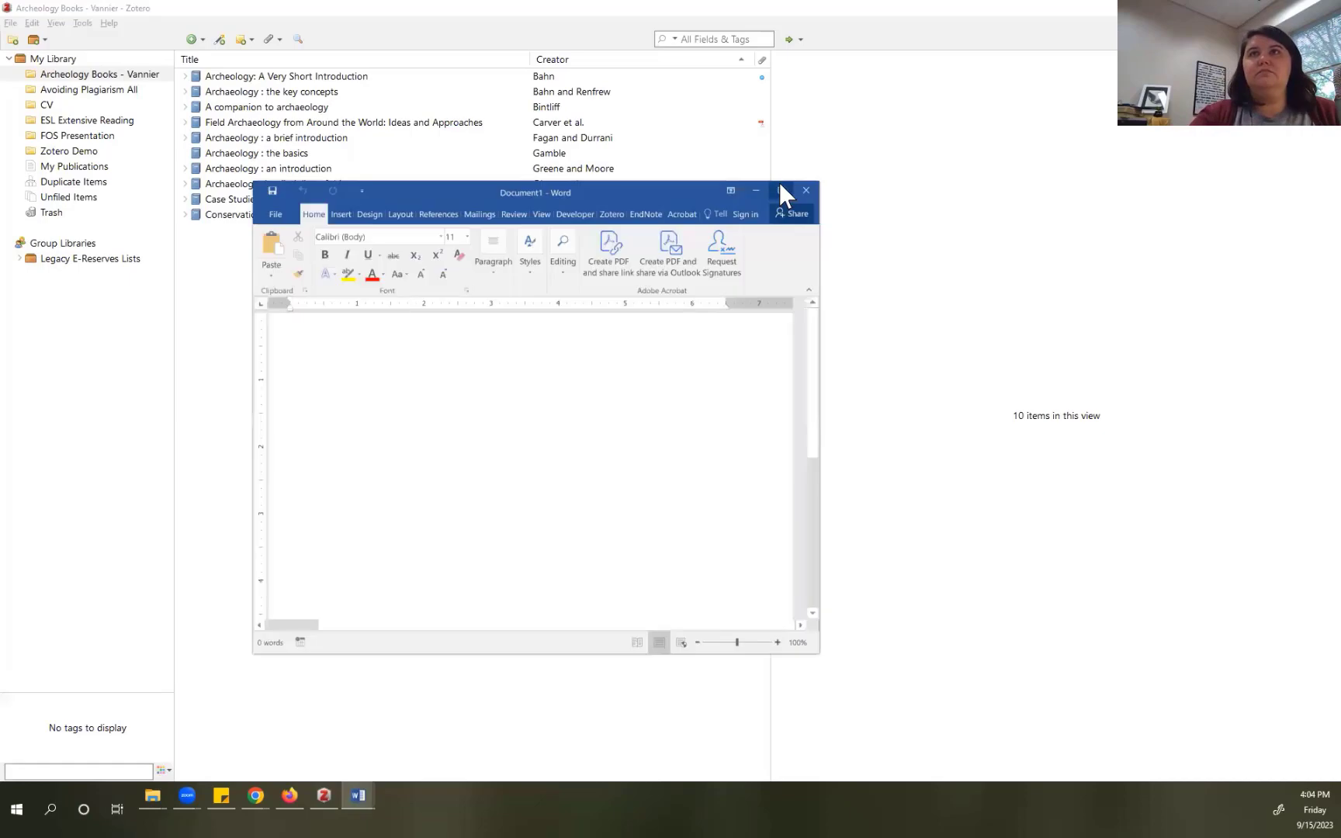
Step: Paste the ten-book APA bibliography into a blank maximized Word document, keeping source formatting
left_click(779, 182)
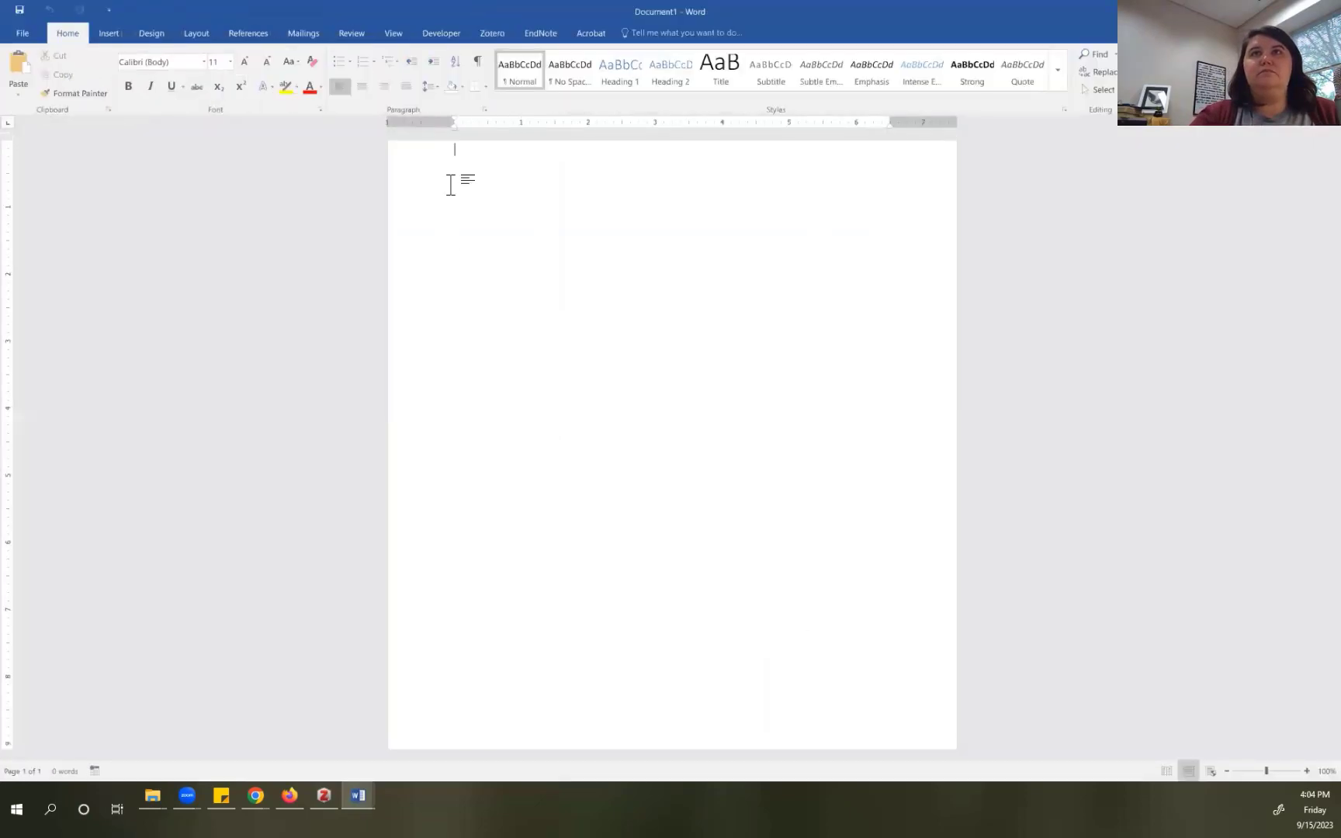
right_click(448, 186)
left_click(478, 244)
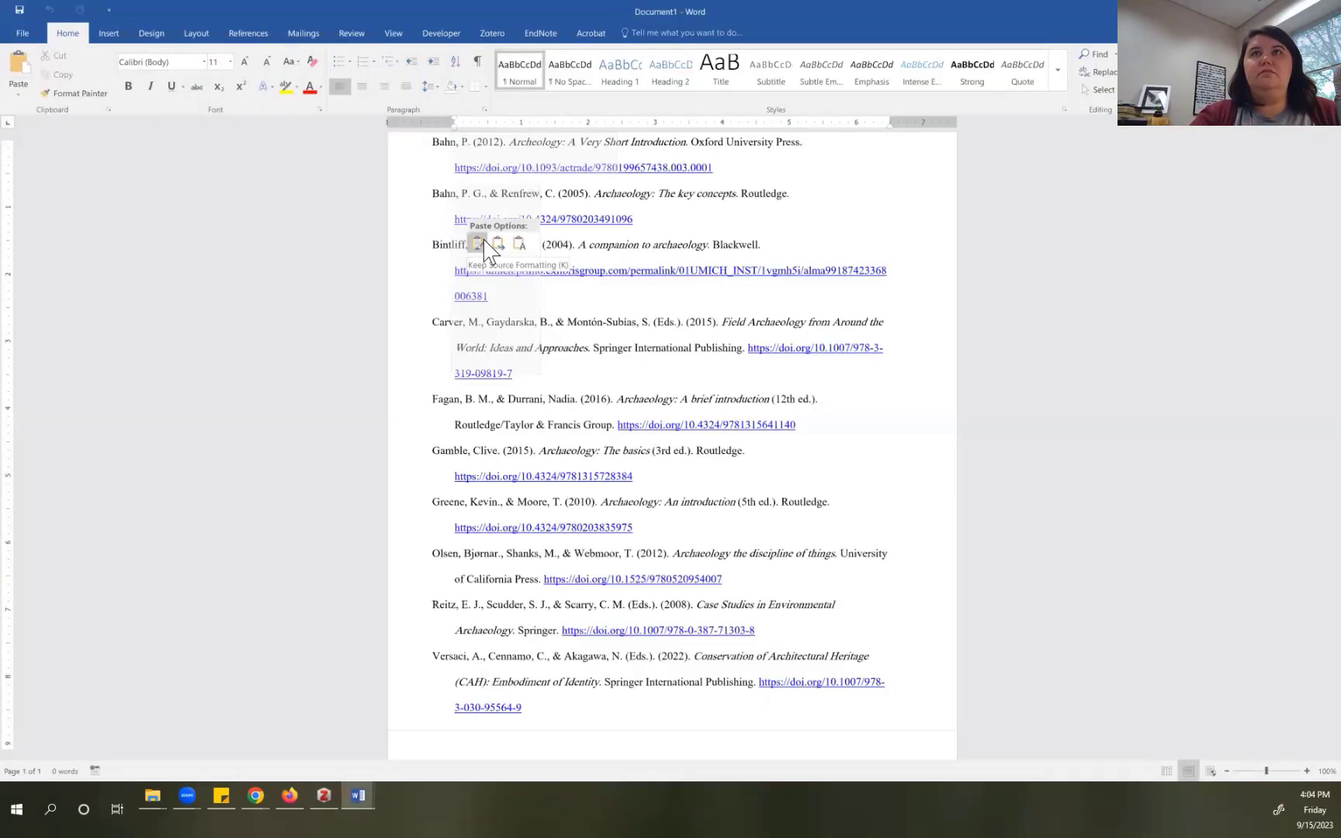
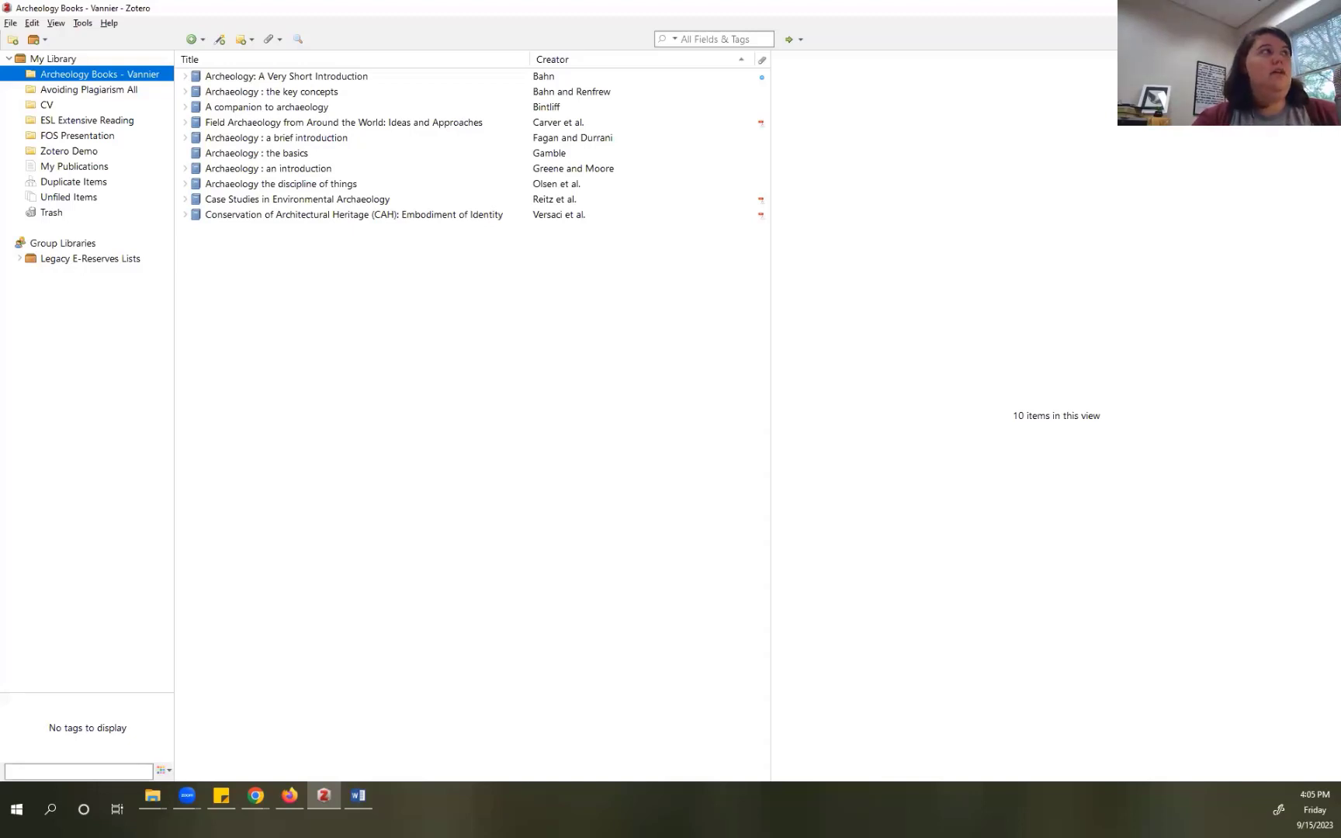
Step: Switch from Zotero to the 'Zotero Demo' Google Doc in Chrome
key("alt+Tab")
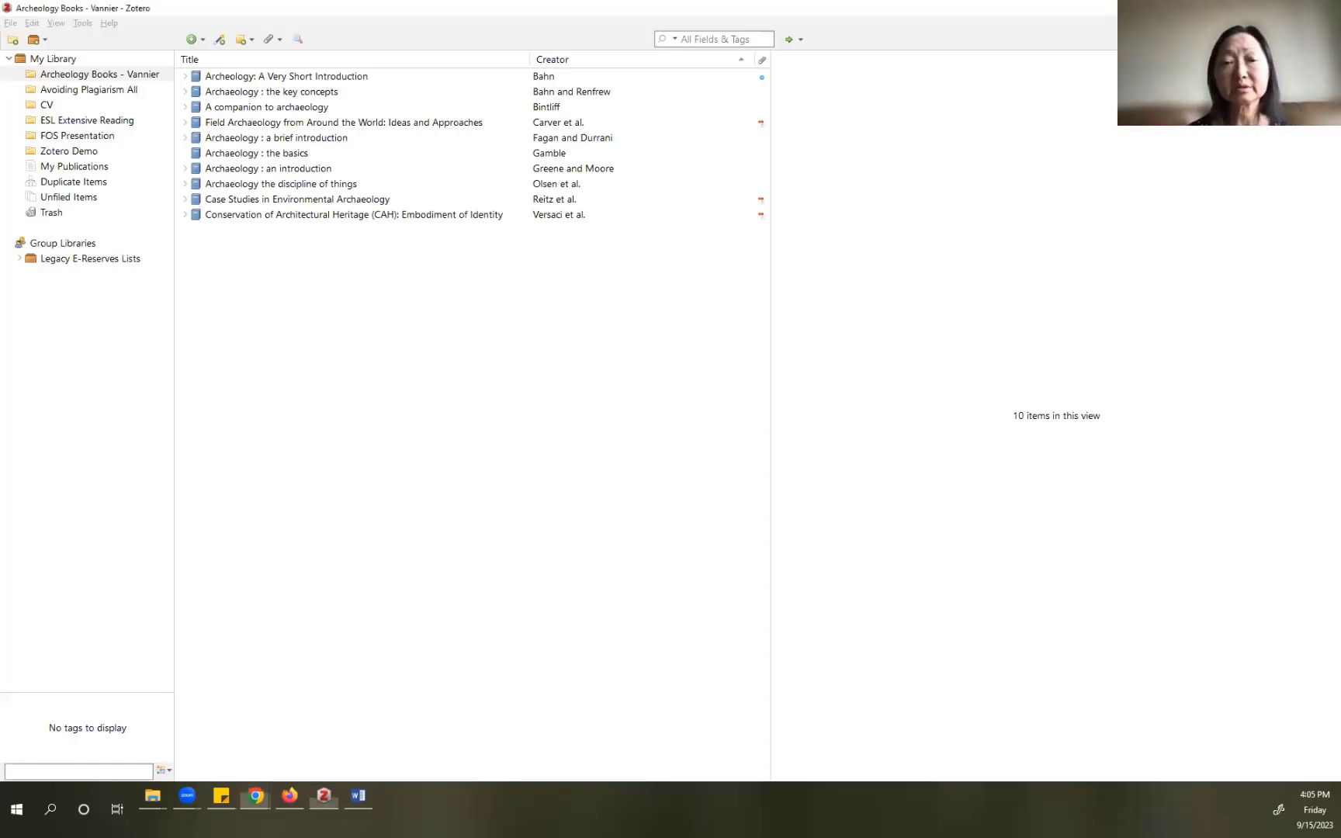
left_click(257, 795)
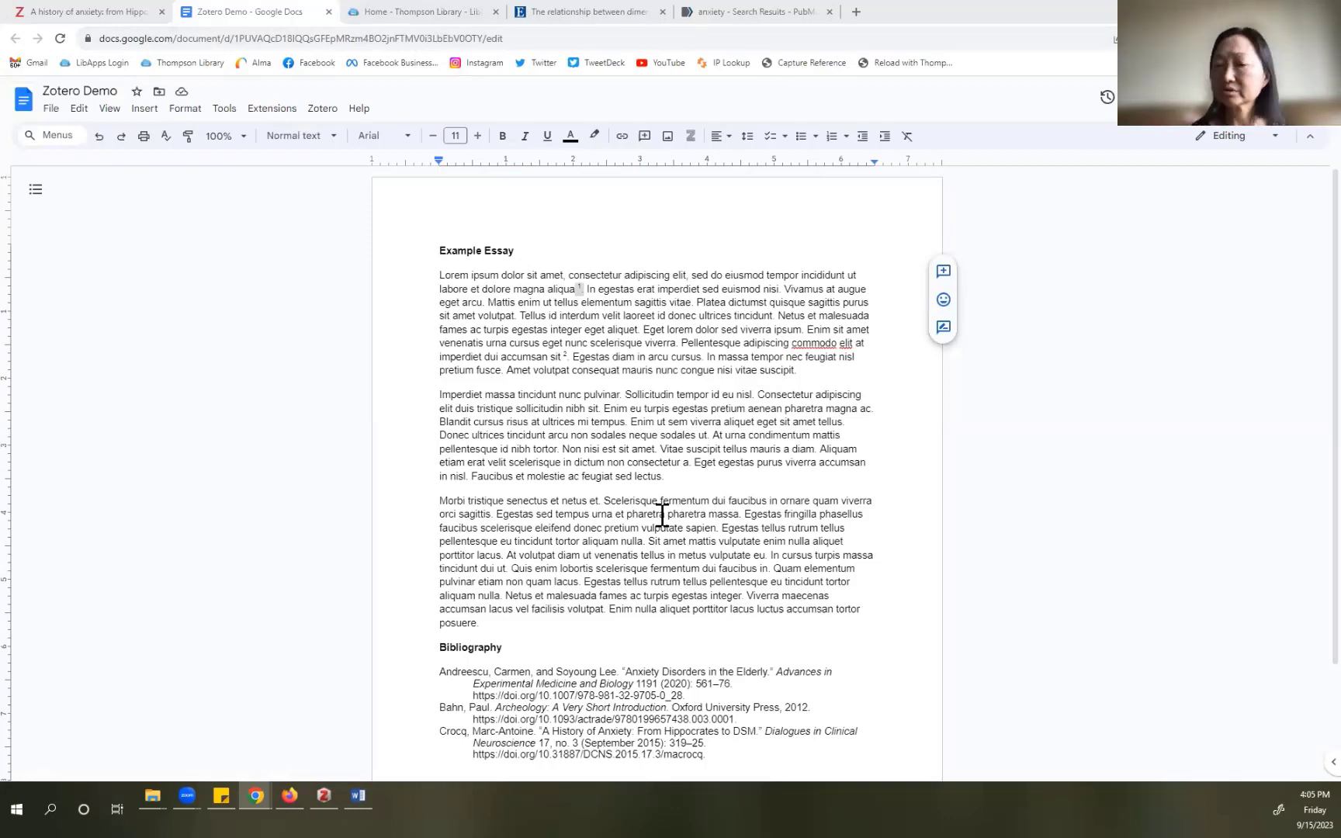
Step: Scroll to the essay's footnotes and choose Zotero > Unlink citations… from the Docs menu
scroll(663, 515, "down", 3)
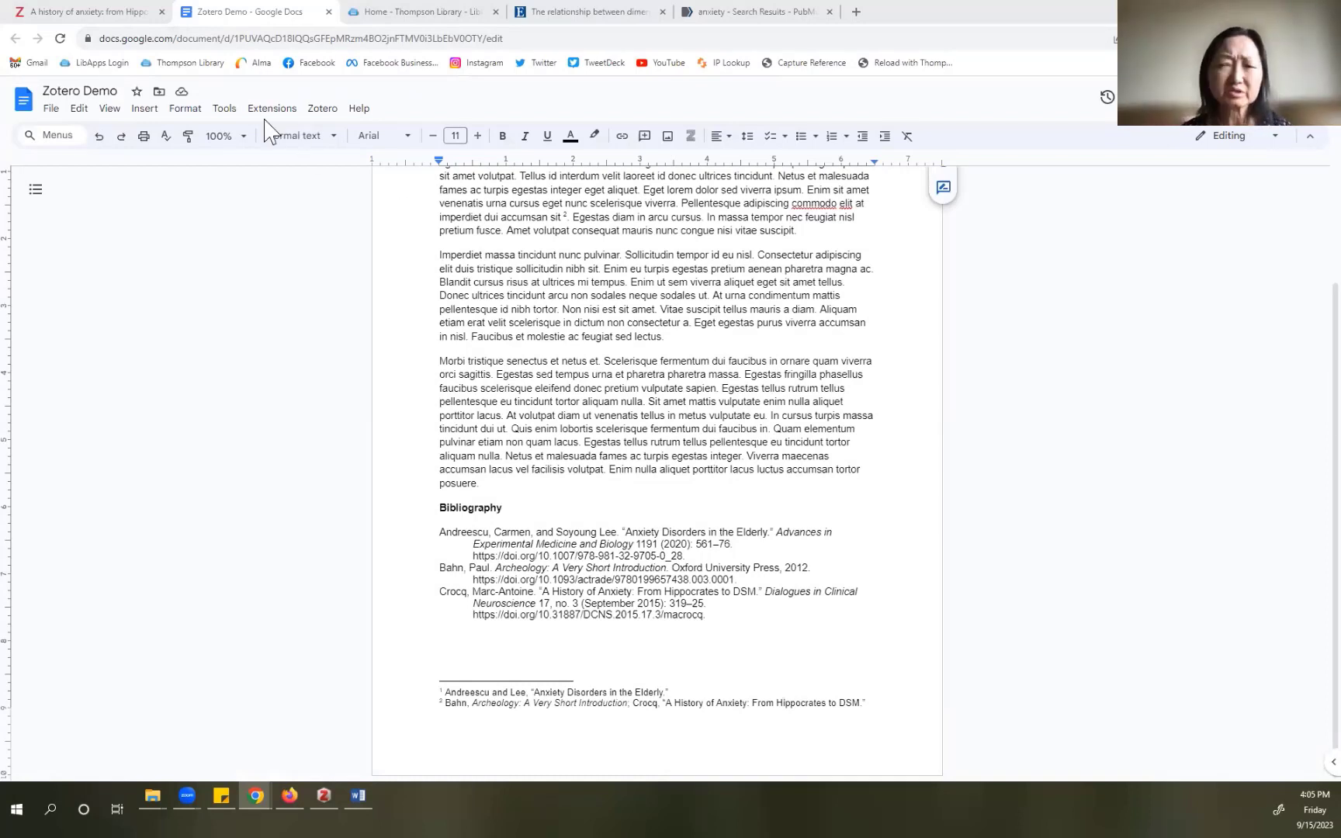
left_click(322, 112)
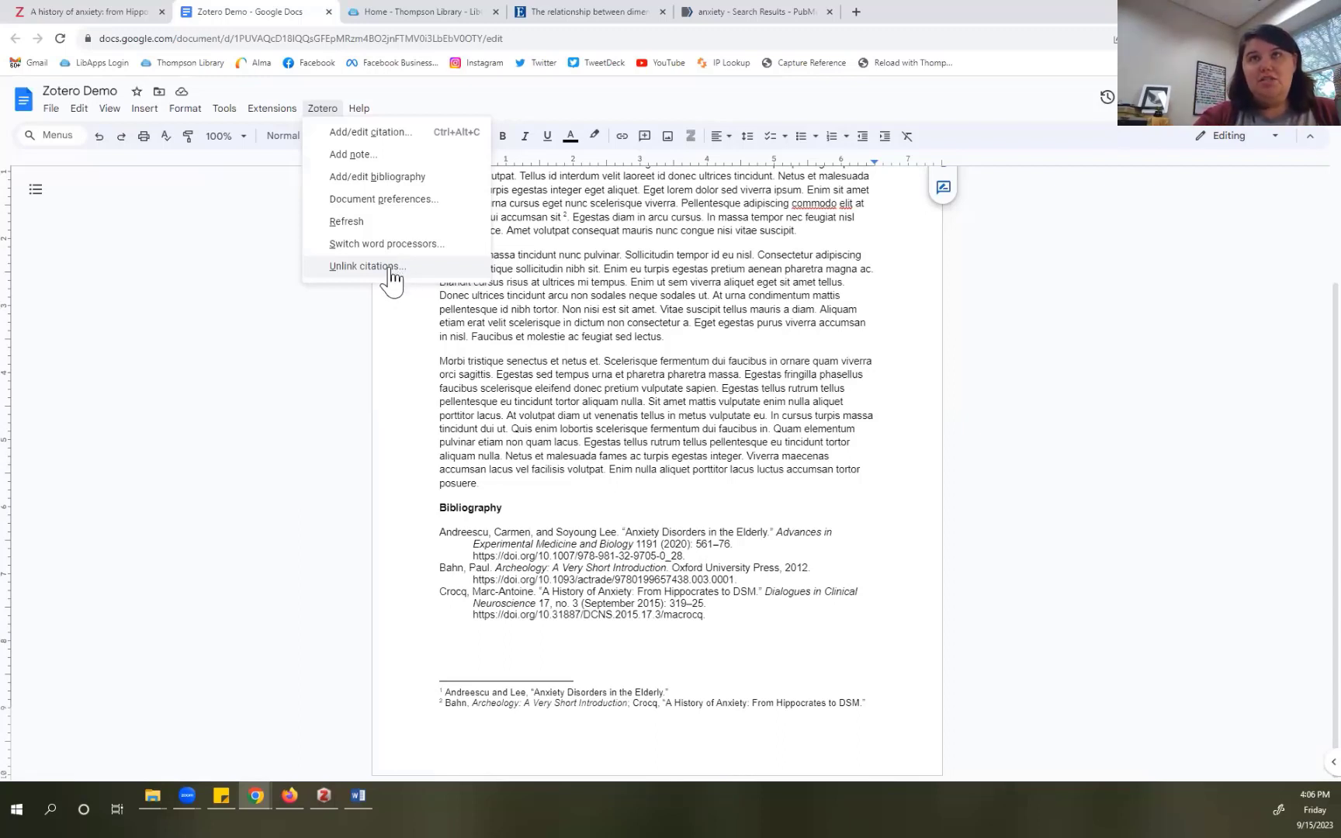
left_click(390, 268)
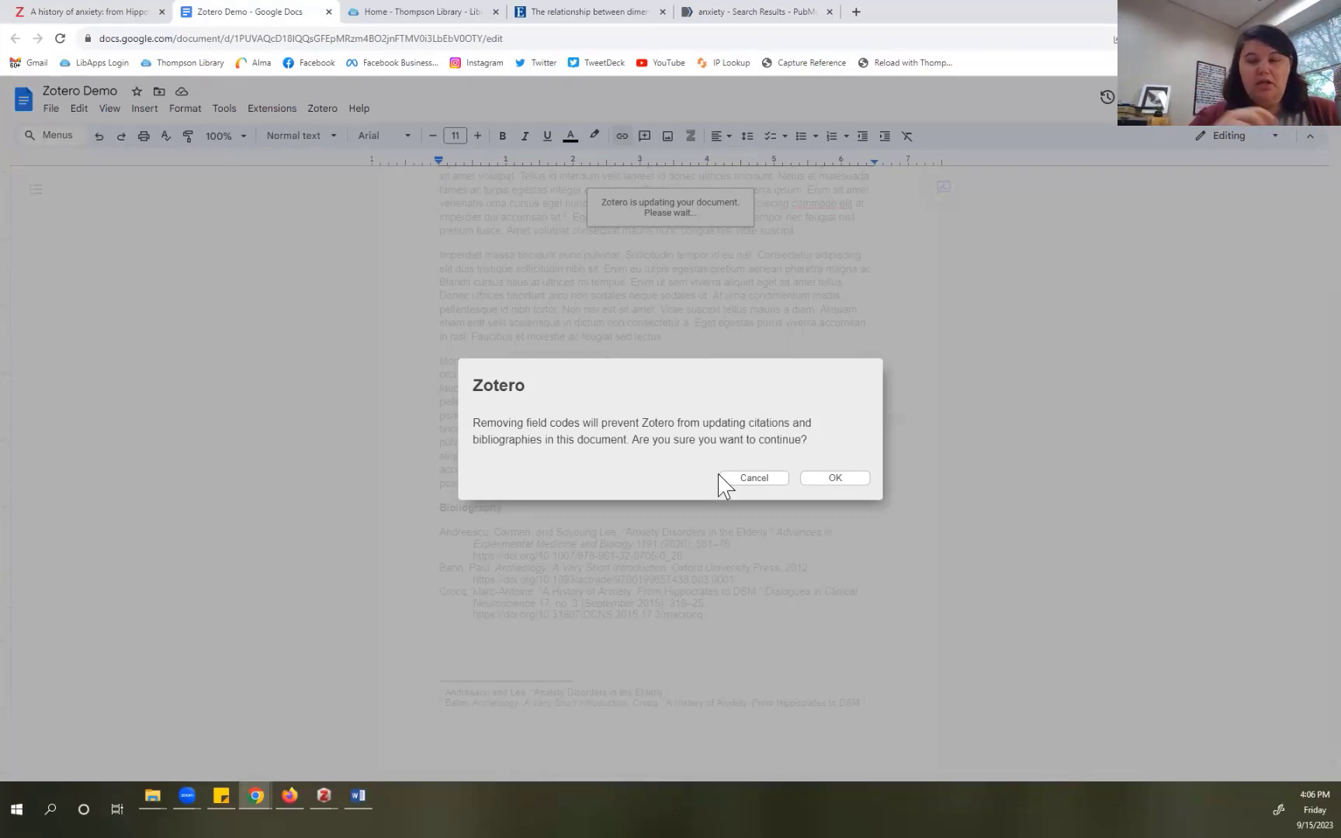
Step: Dismiss the field-code warning, return to the essay's top, and switch back to the Zotero library
left_click(829, 478)
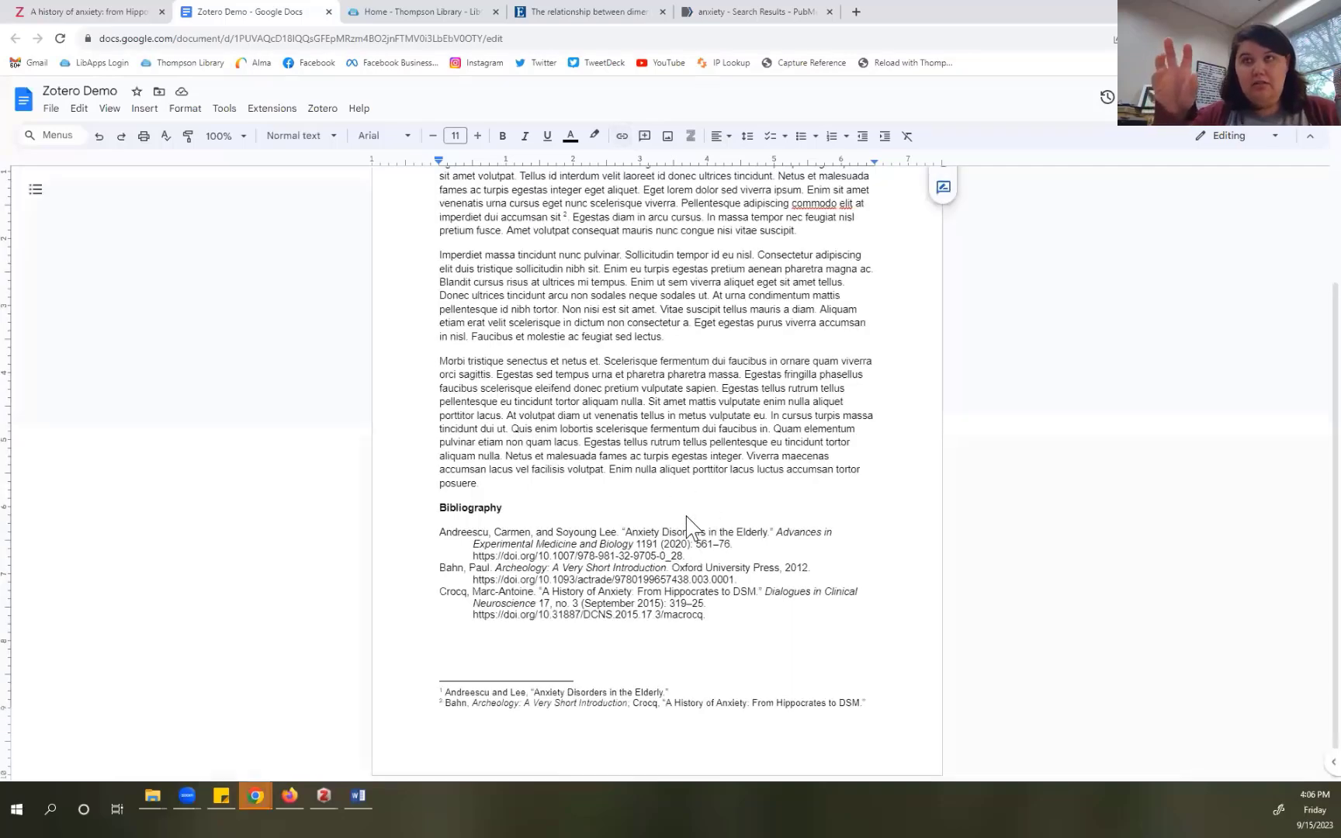
scroll(686, 518, "up", 2)
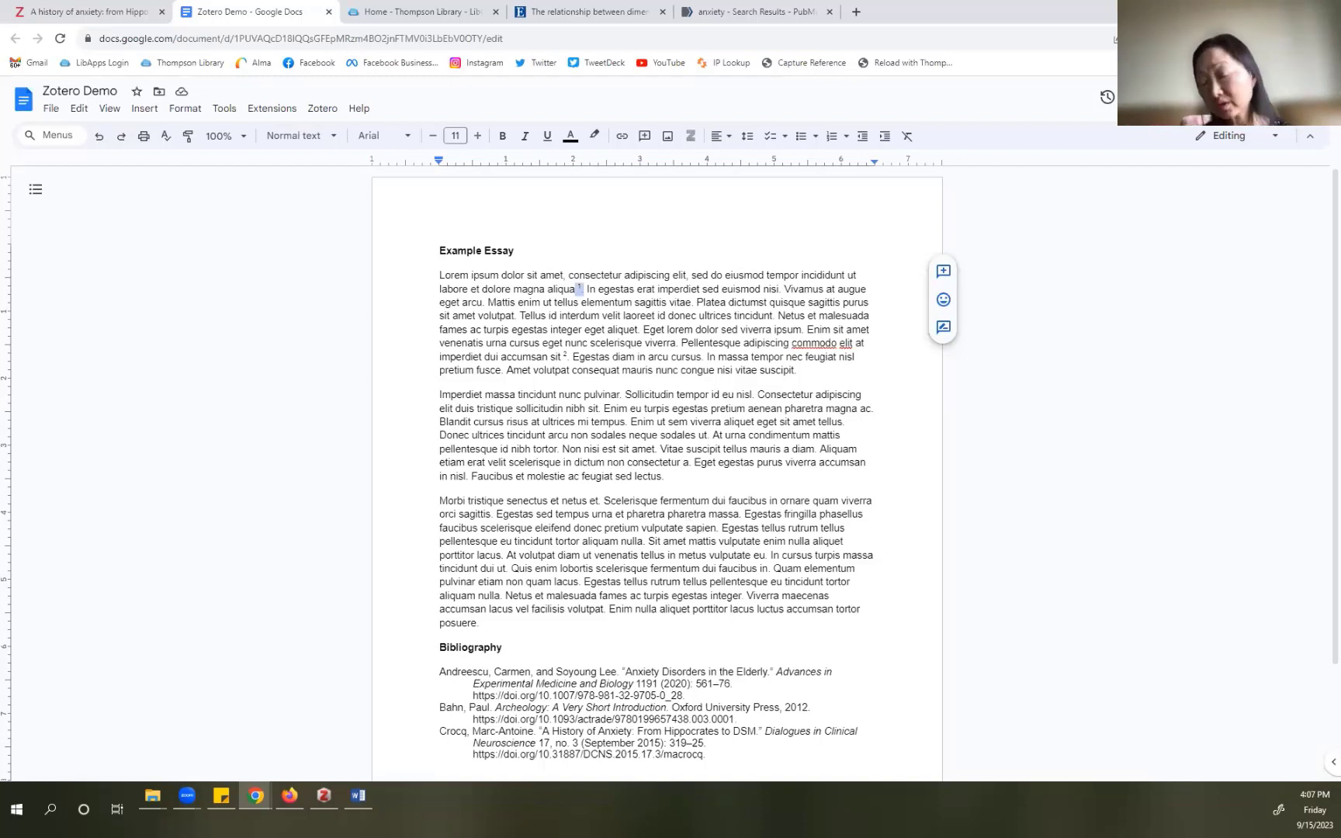
left_click(330, 794)
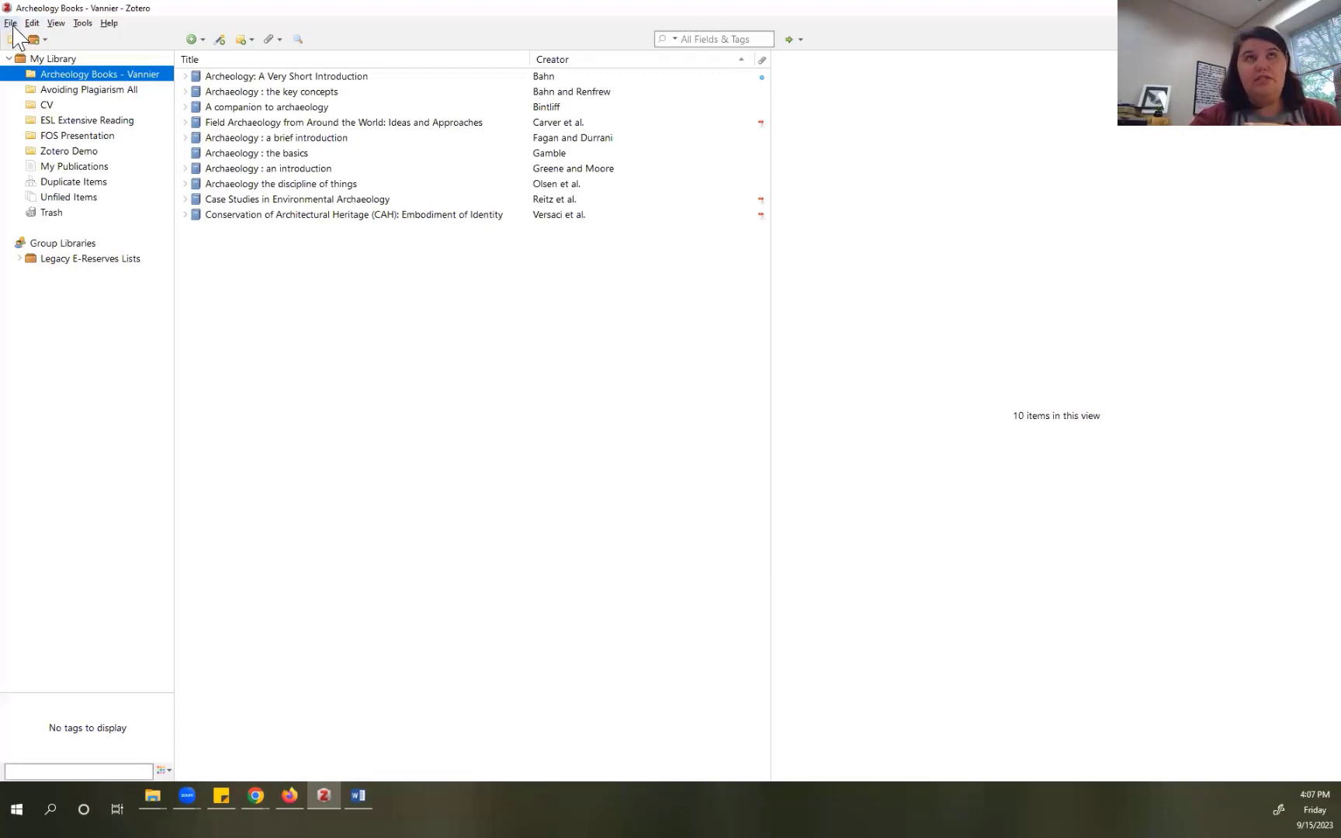
left_click(11, 23)
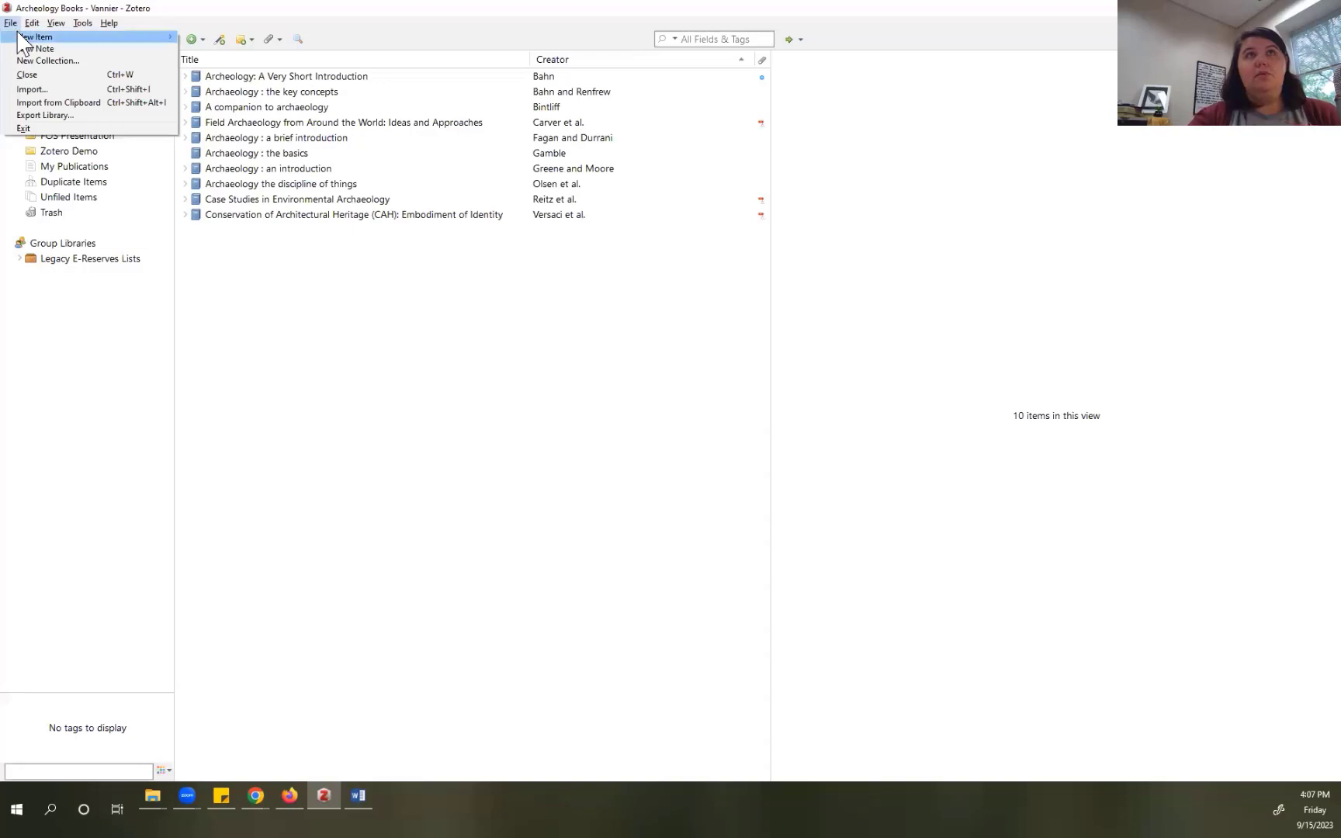
left_click(52, 91)
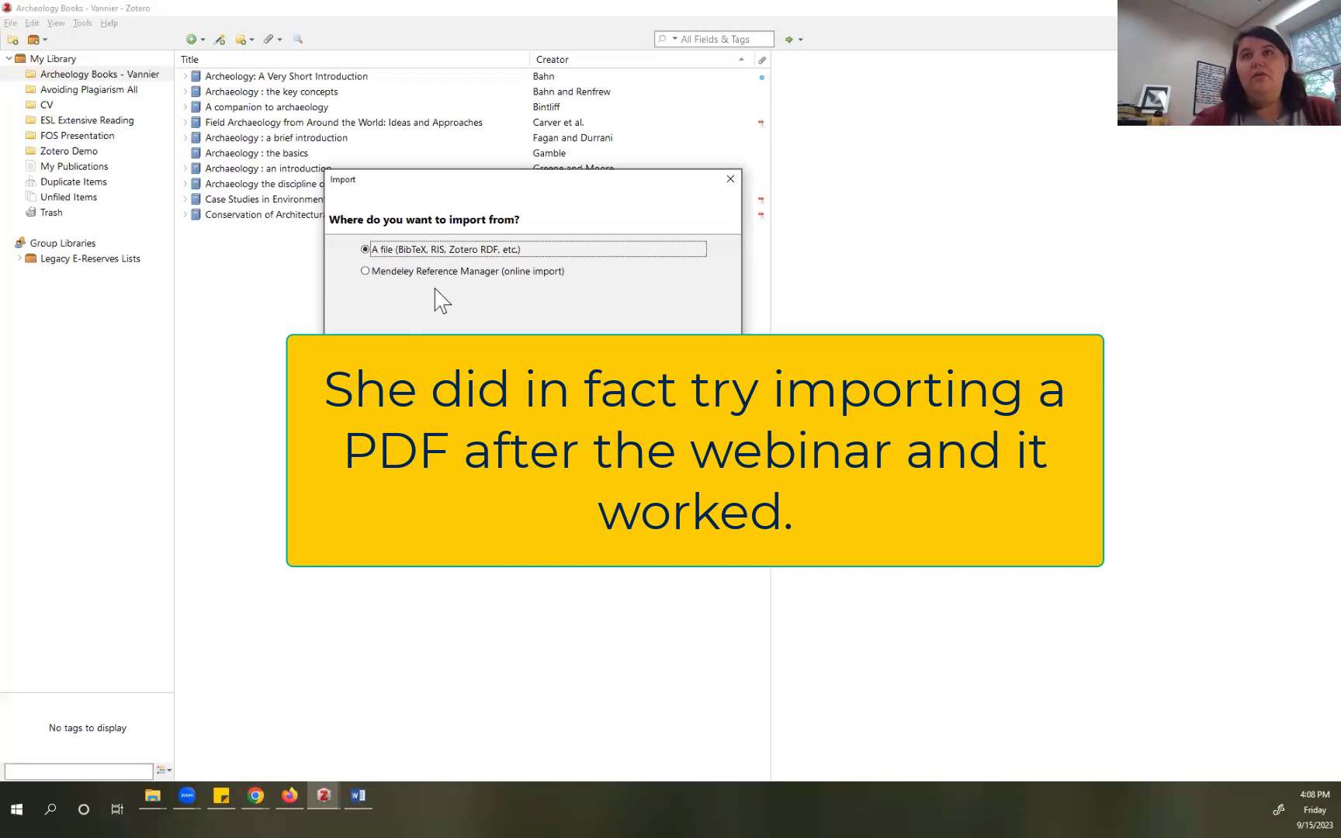
left_click(698, 454)
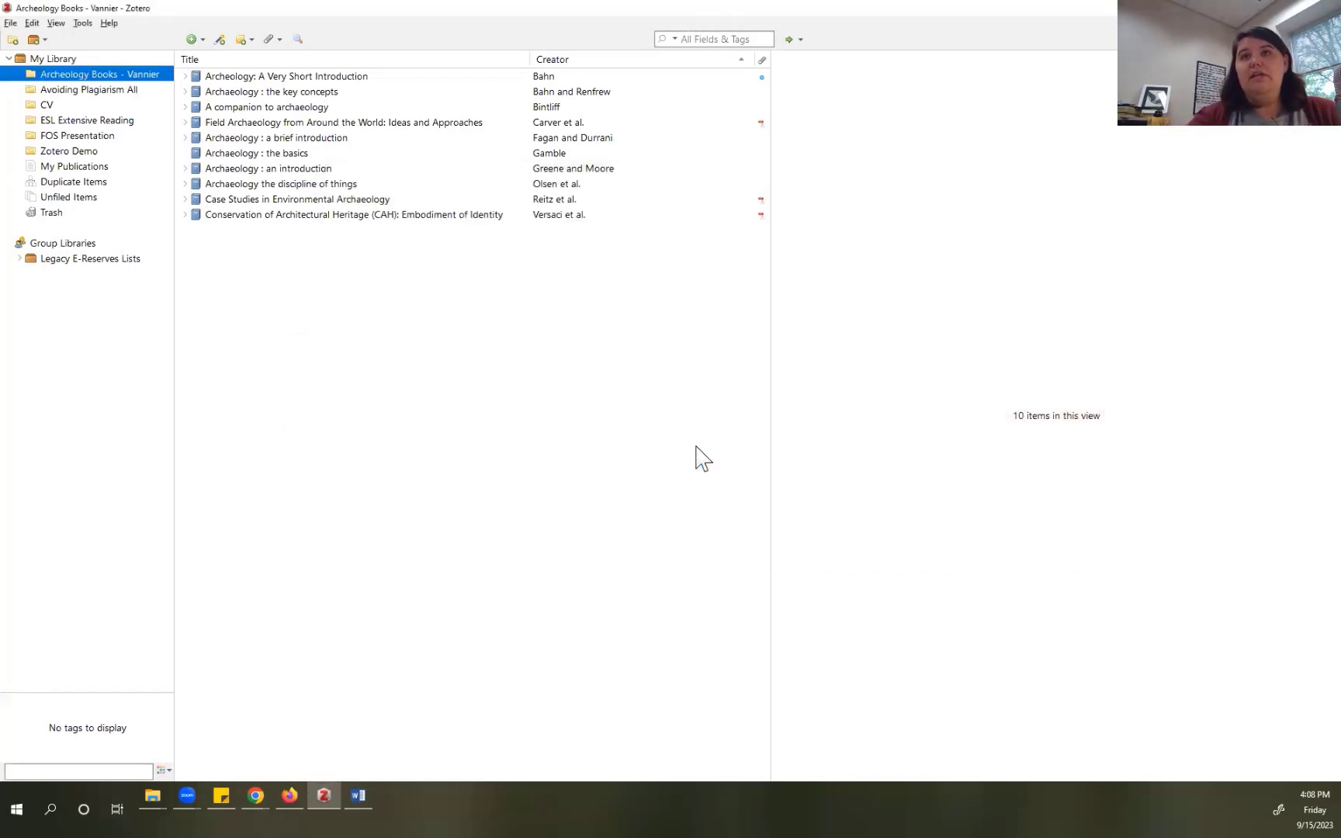
Step: Add the article to Archeology Books by pasting PMID 26487812 from clipboard history into Add Item by Identifier
left_click(221, 40)
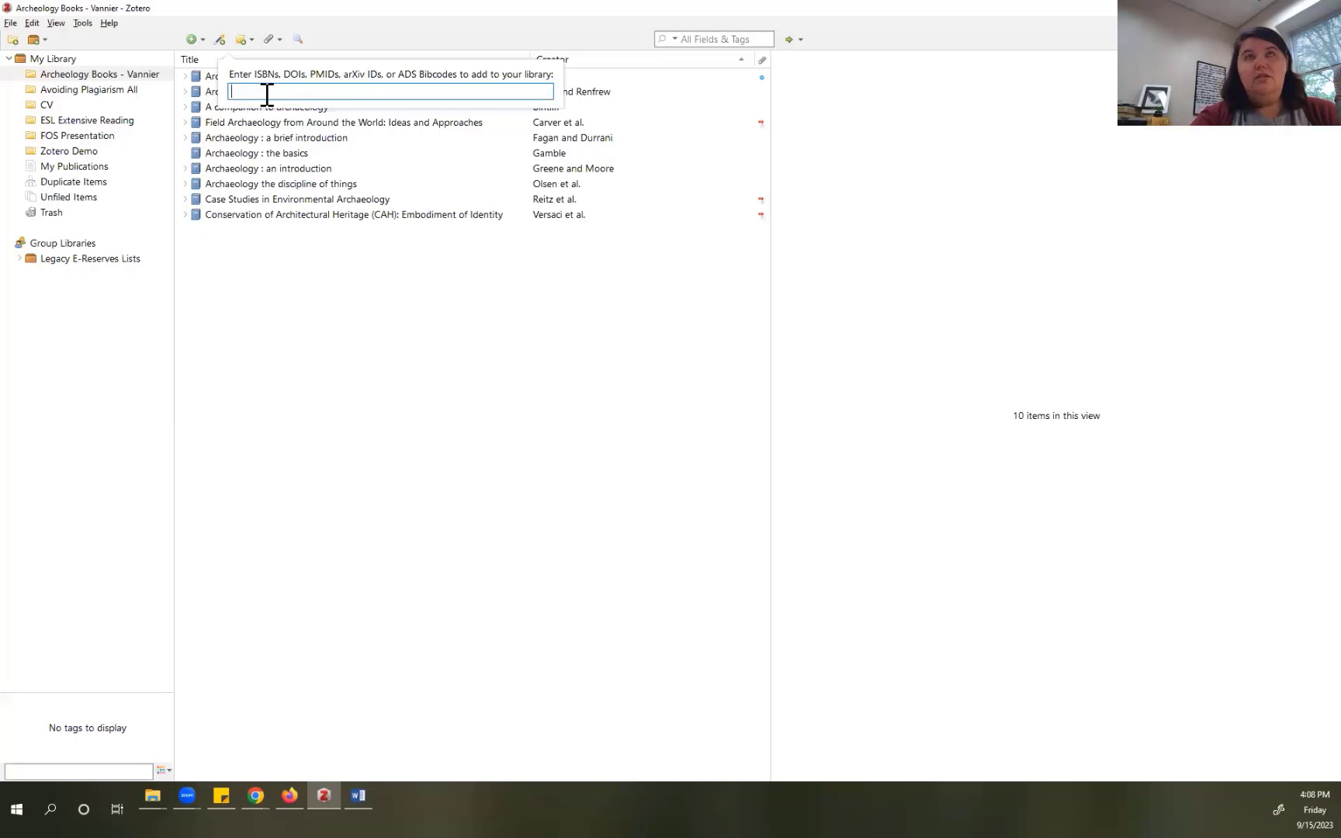
key("alt+Tab")
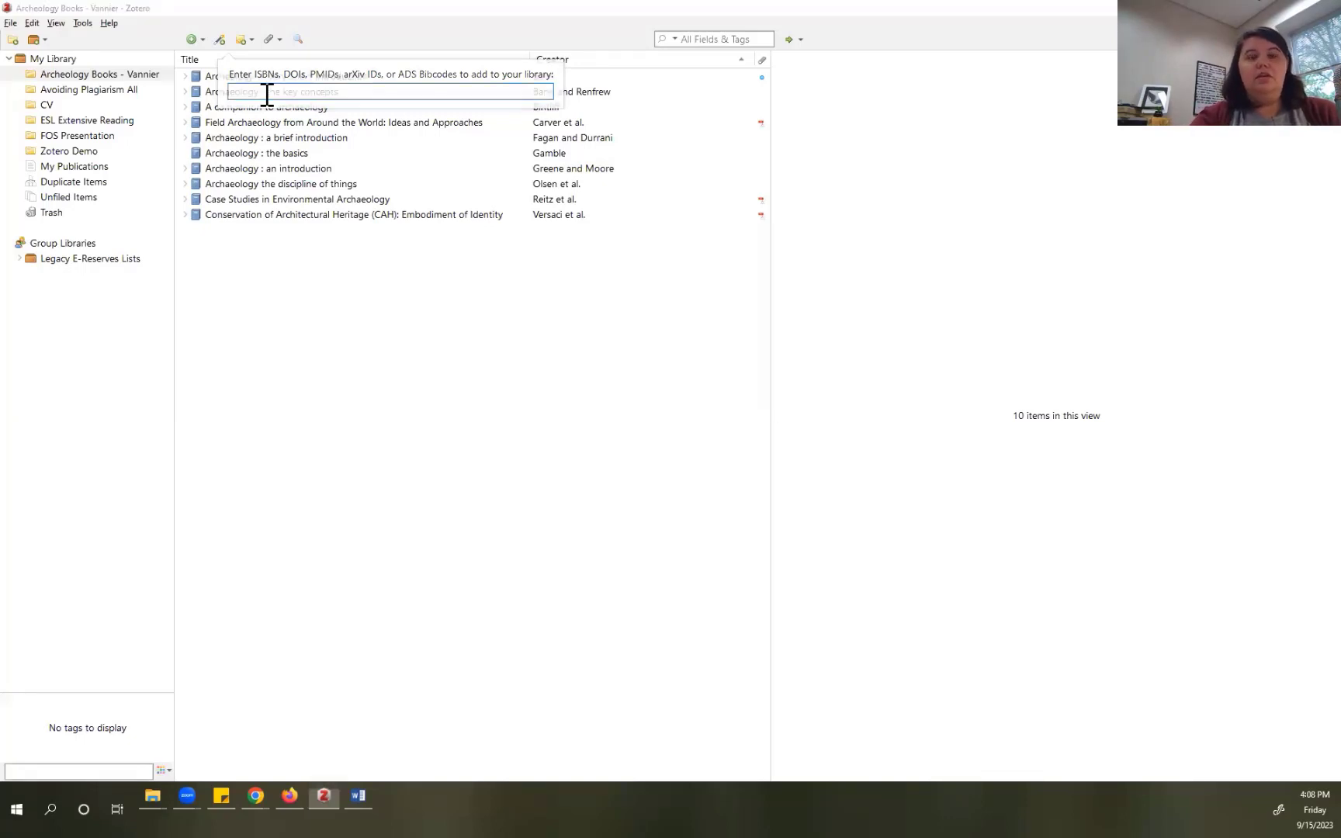
left_click(243, 39)
left_click(221, 39)
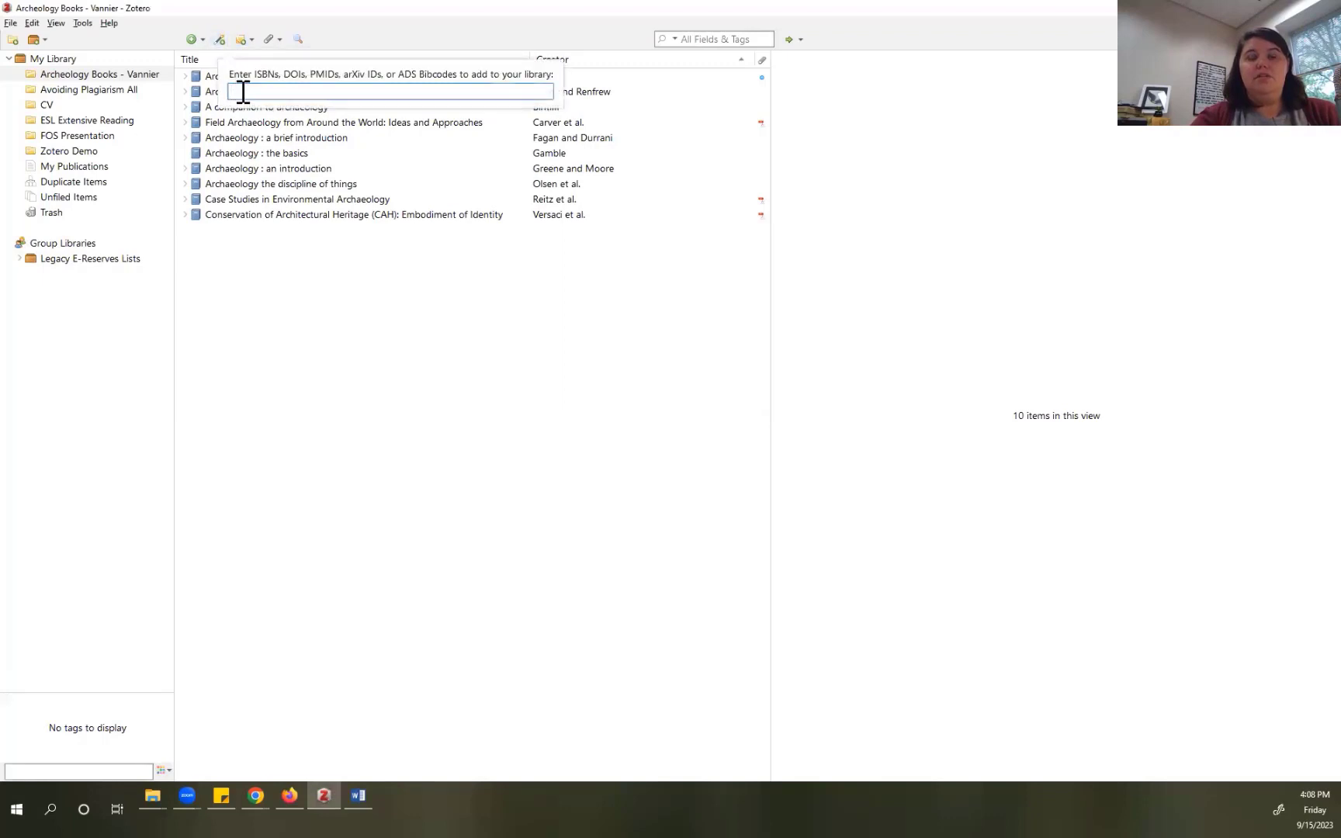
key("super+v")
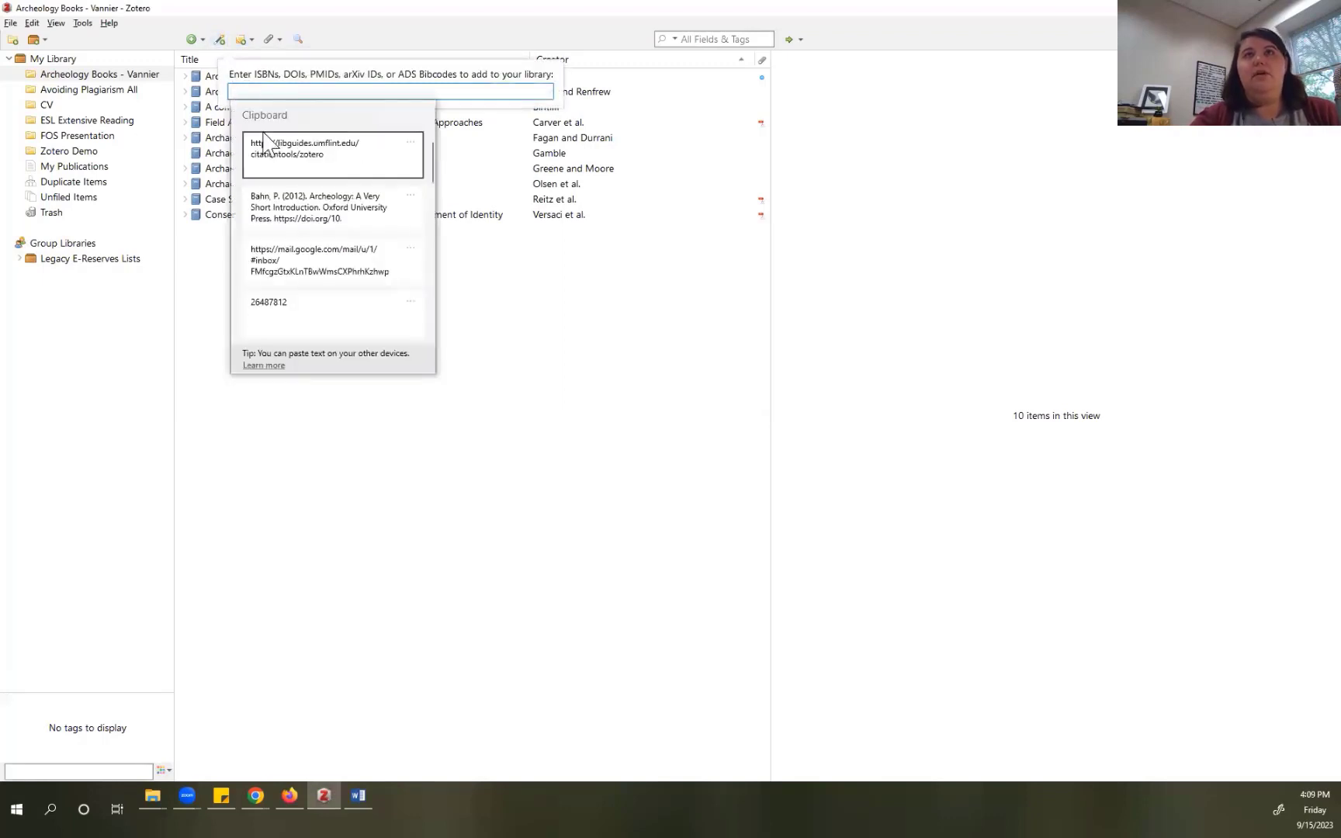
left_click(299, 311)
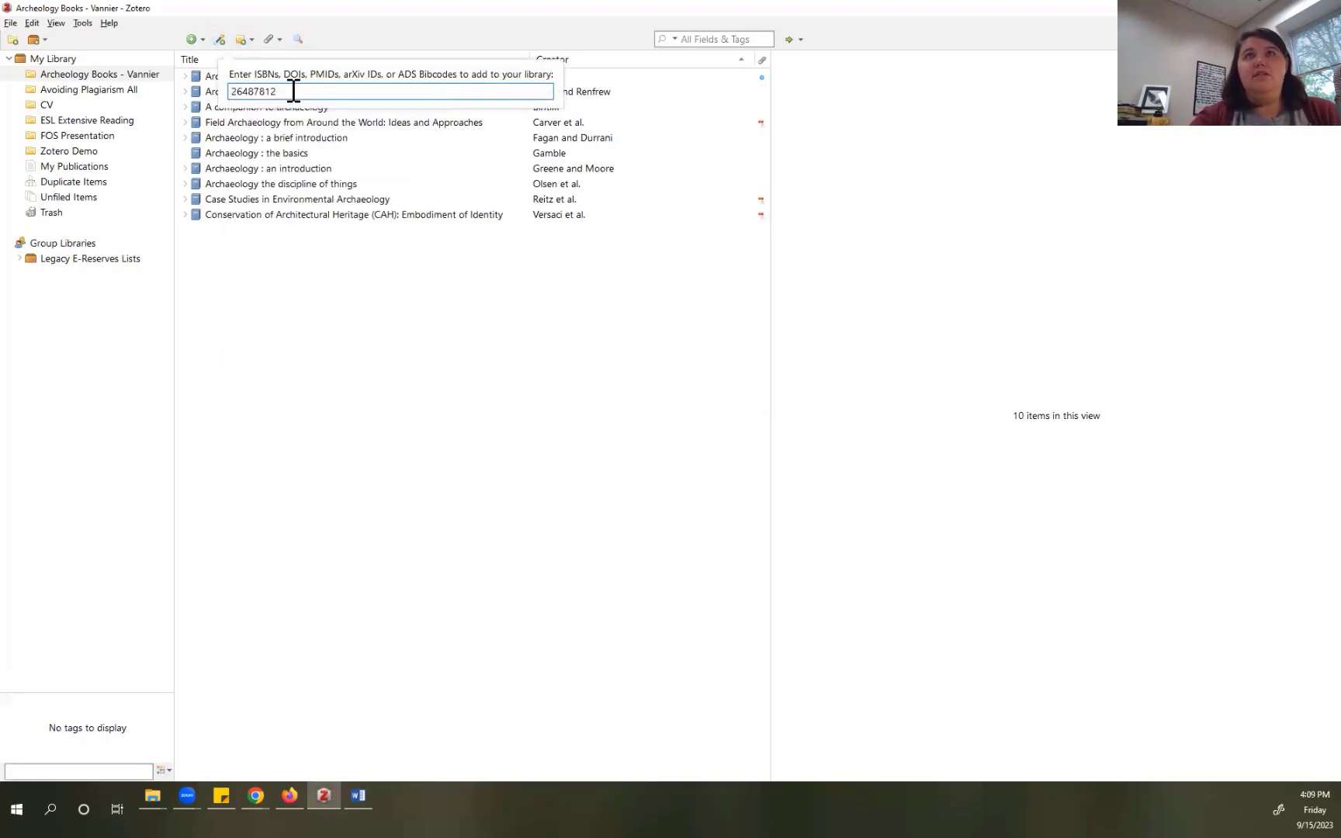
key("Return")
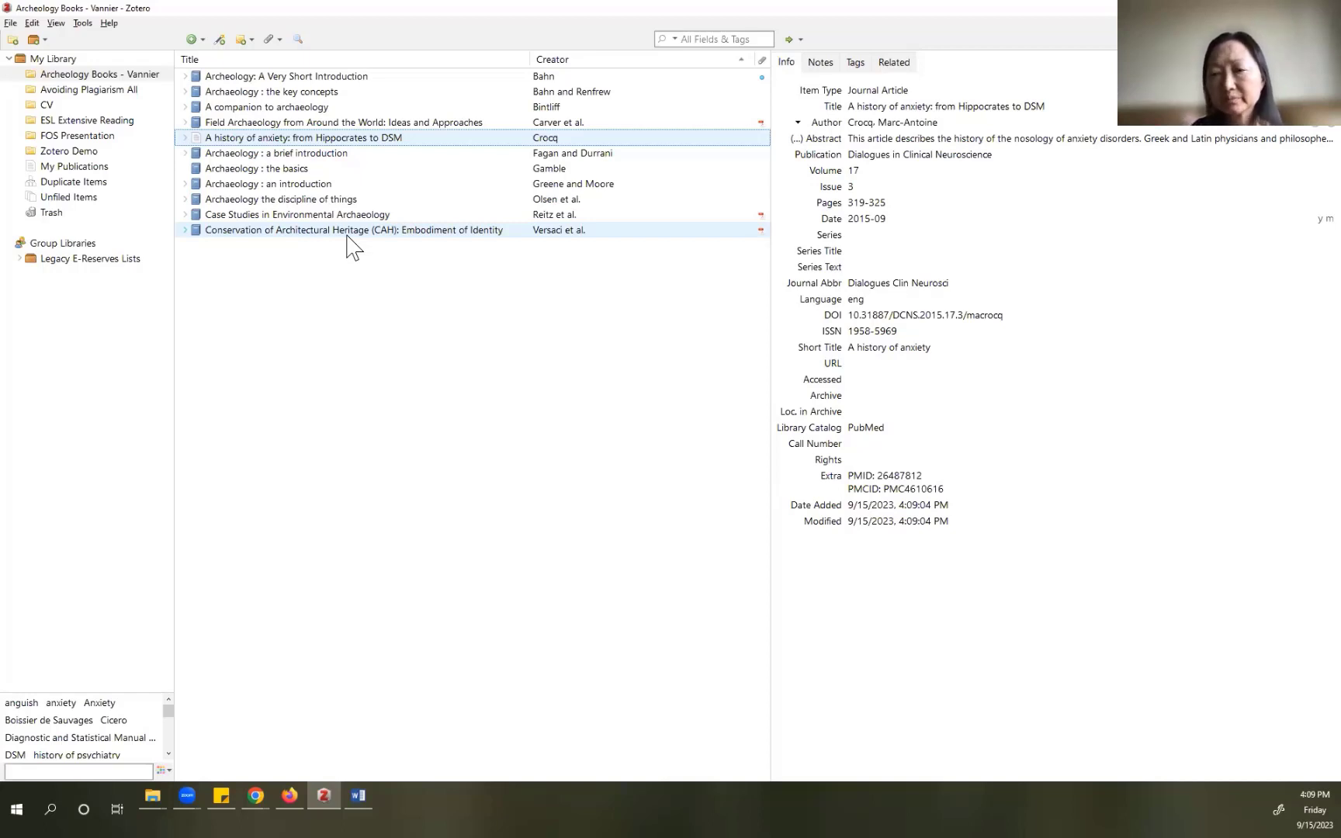
key("alt+Tab")
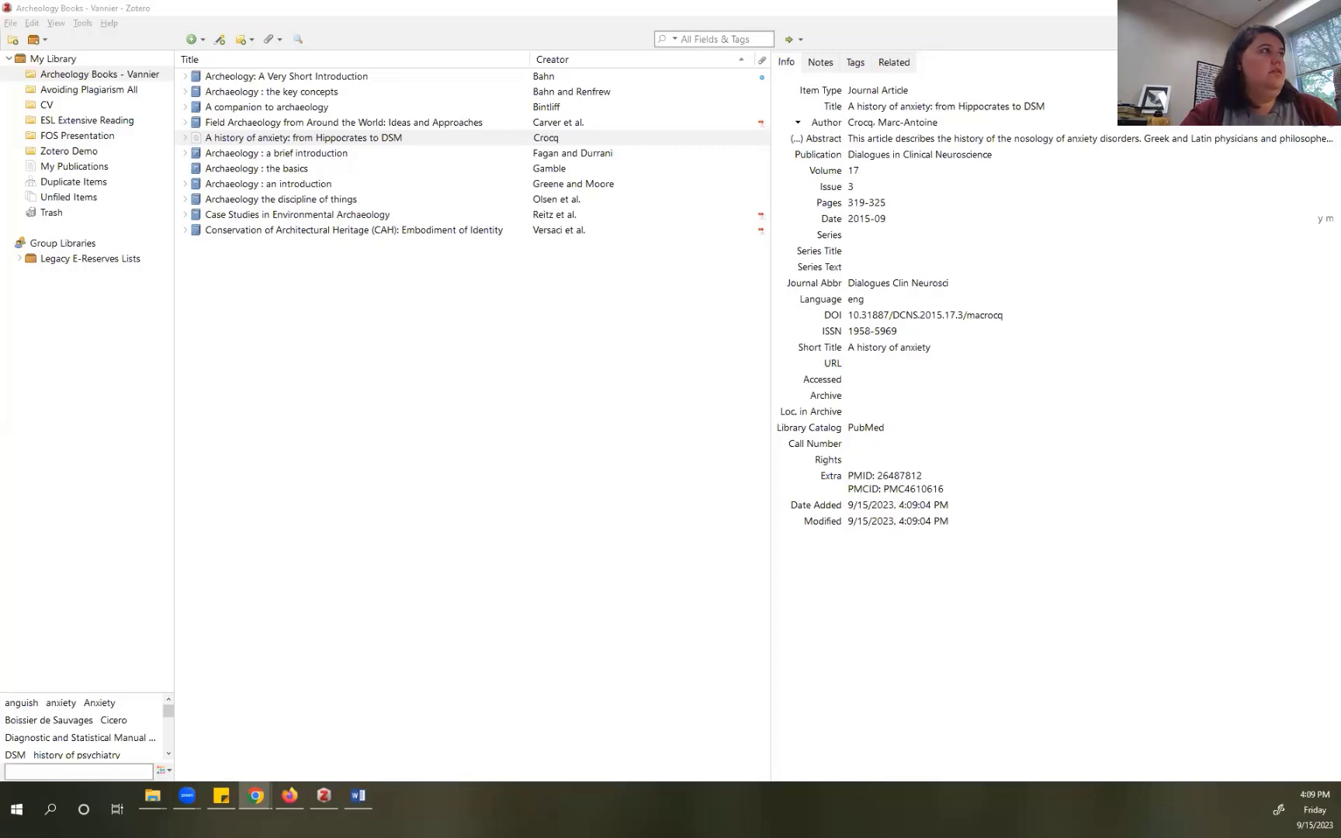
left_click(143, 150)
left_click(220, 39)
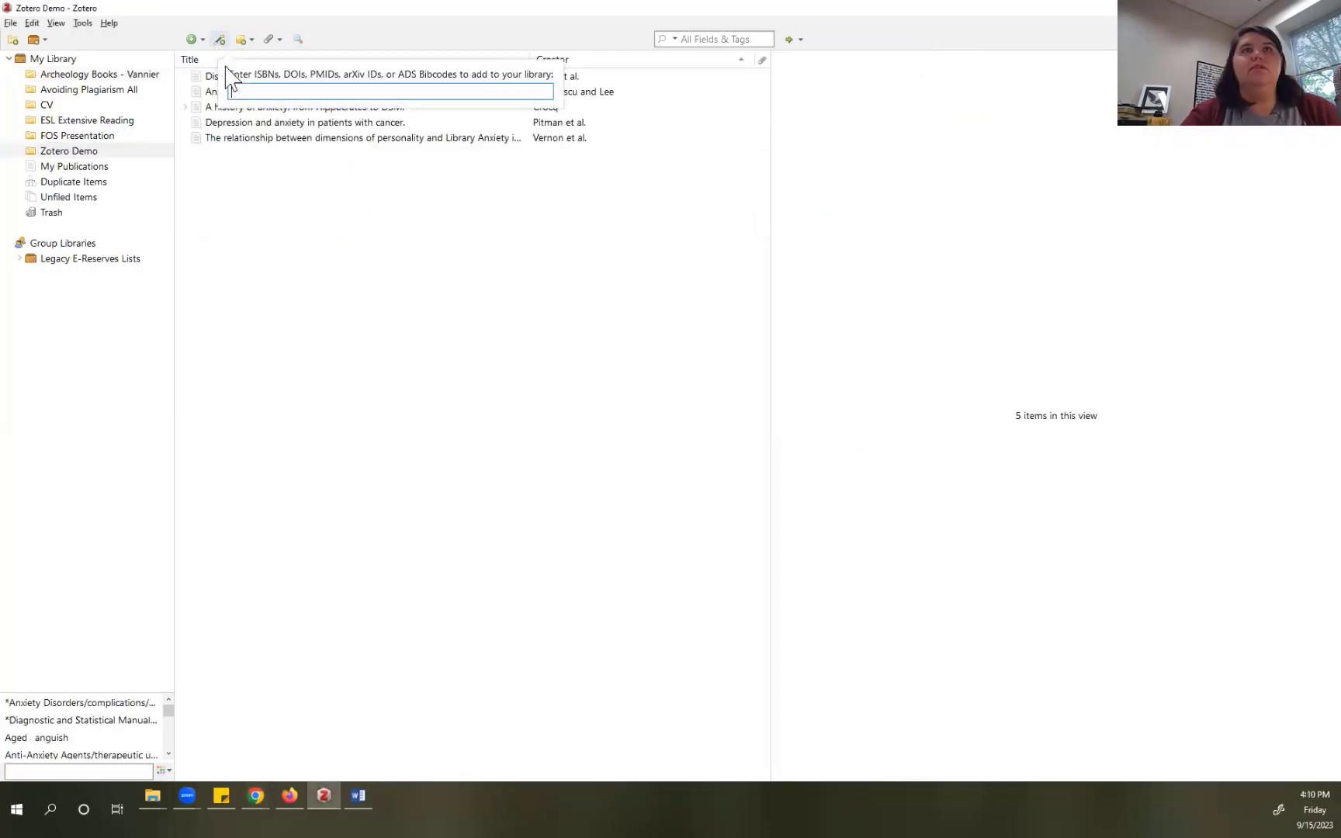
key("ctrl+v")
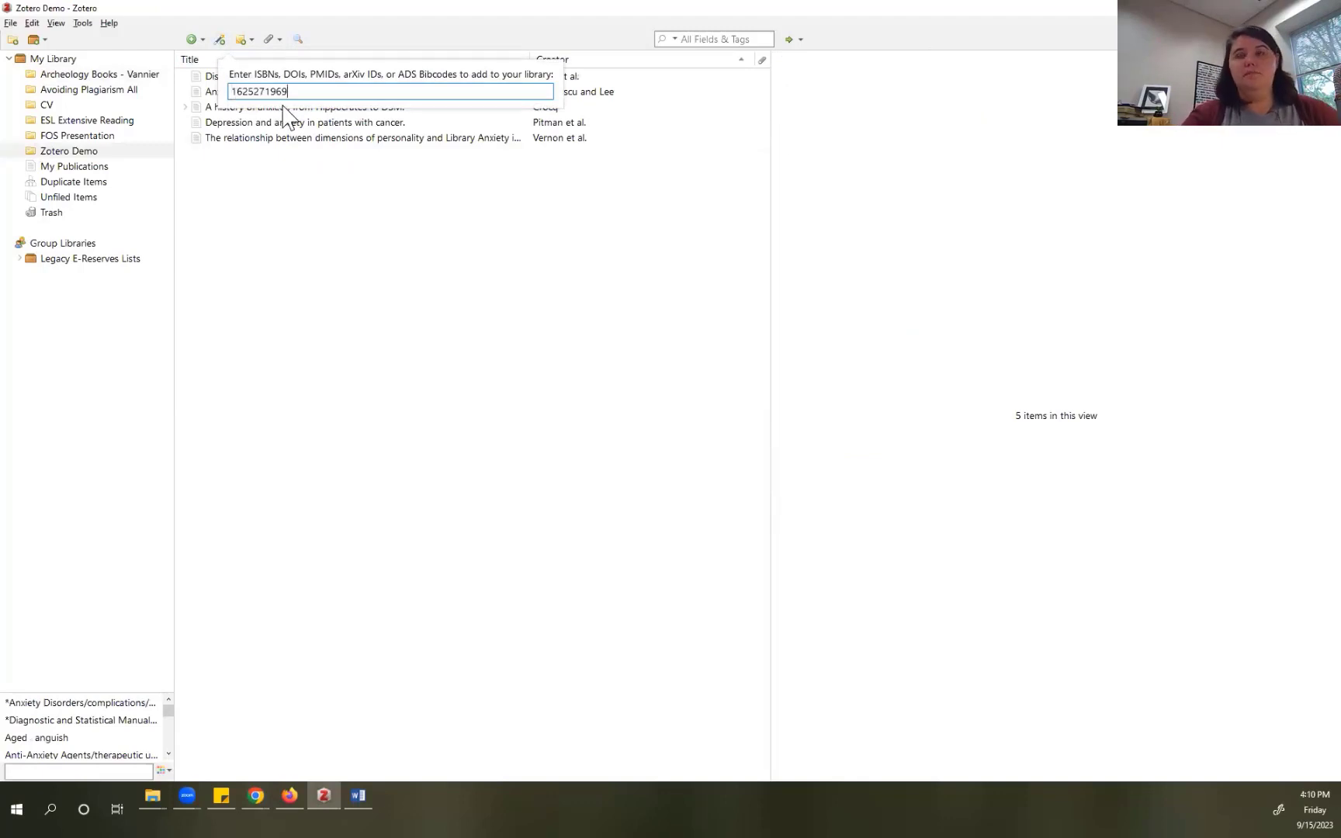
key("Return")
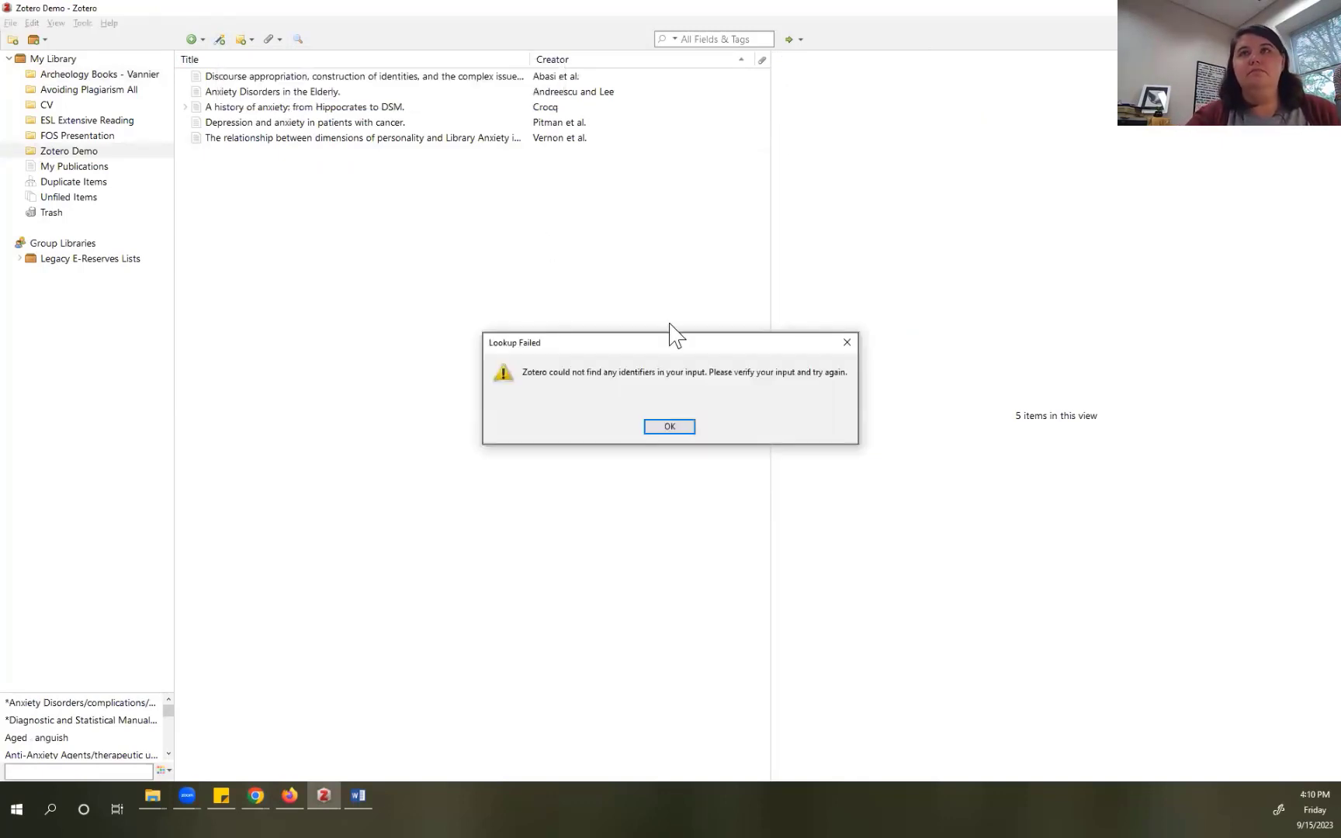
left_click(669, 427)
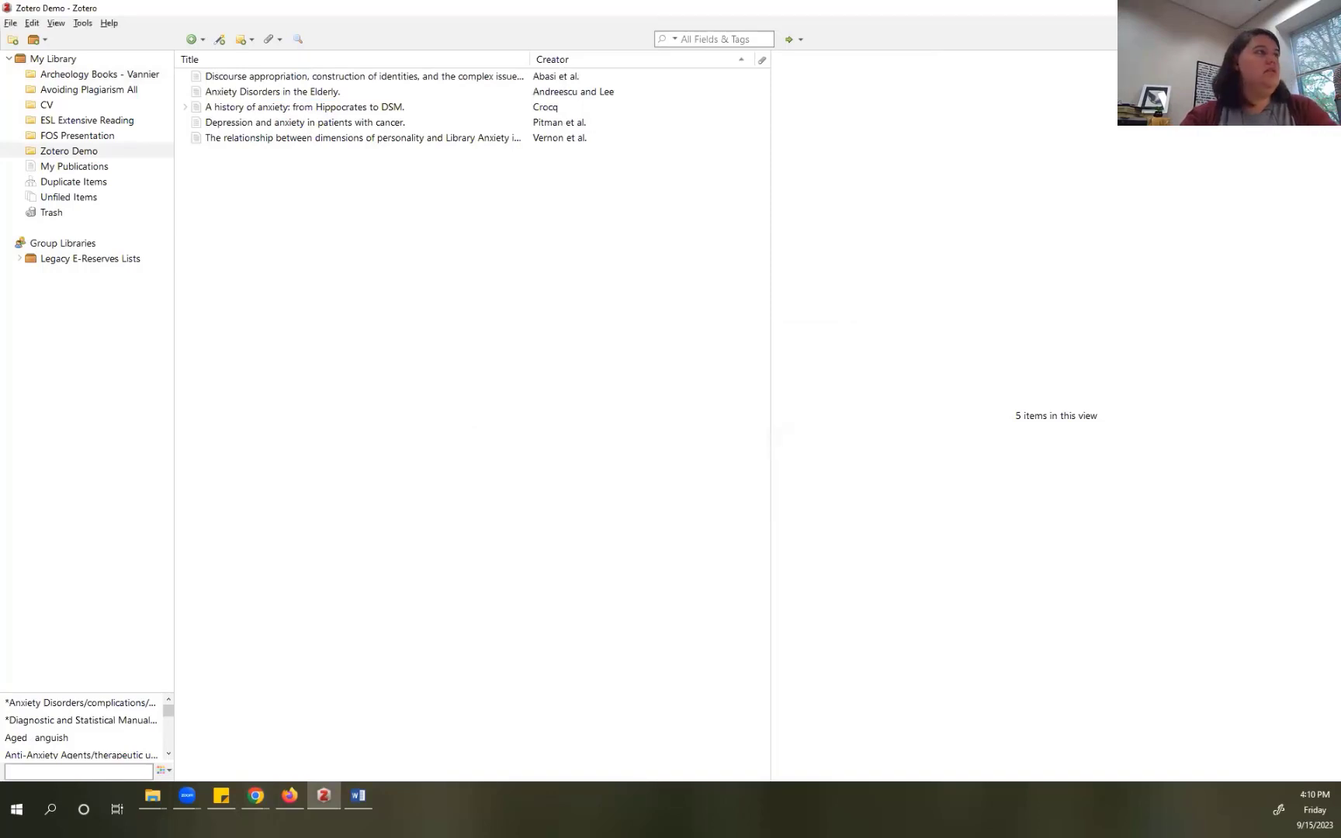
key("alt+Tab")
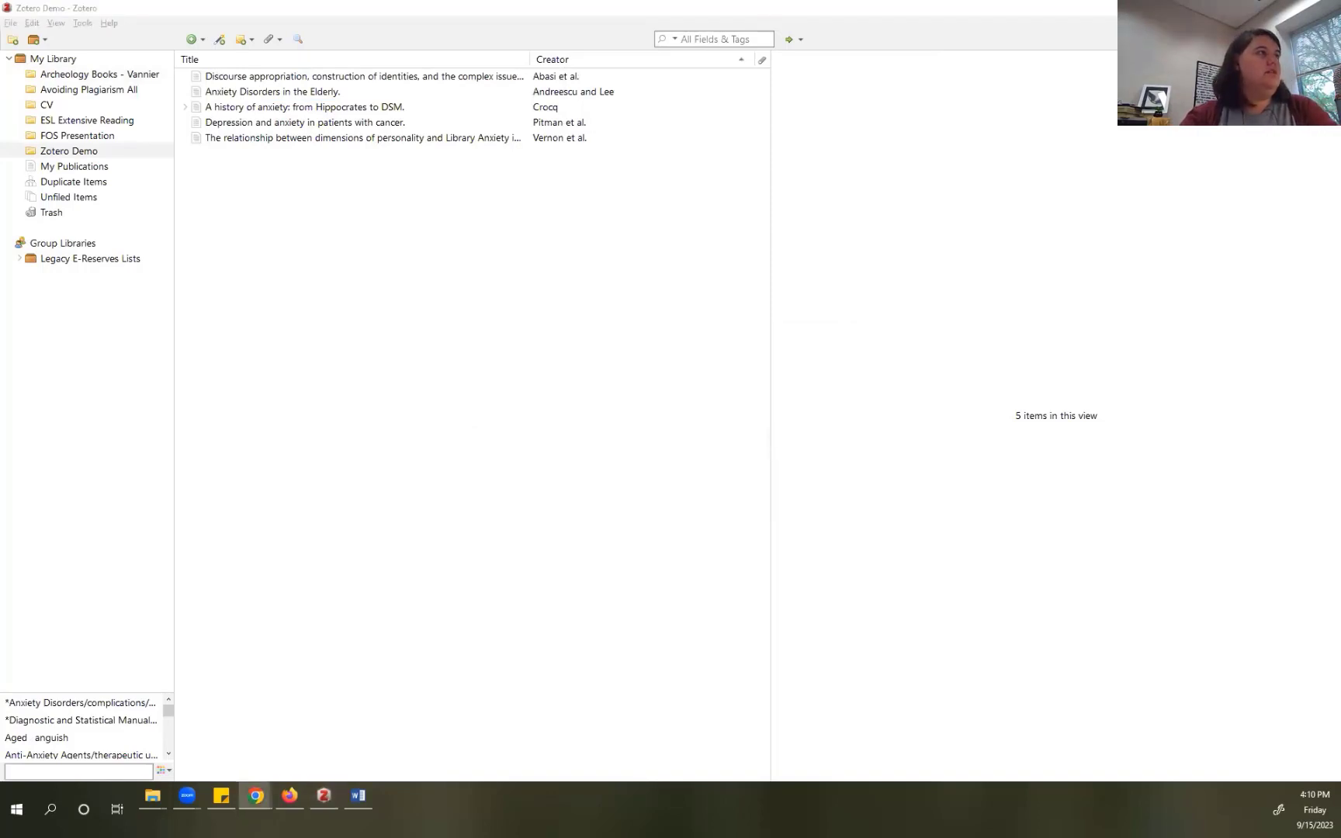
left_click(221, 40)
key("ctrl+v")
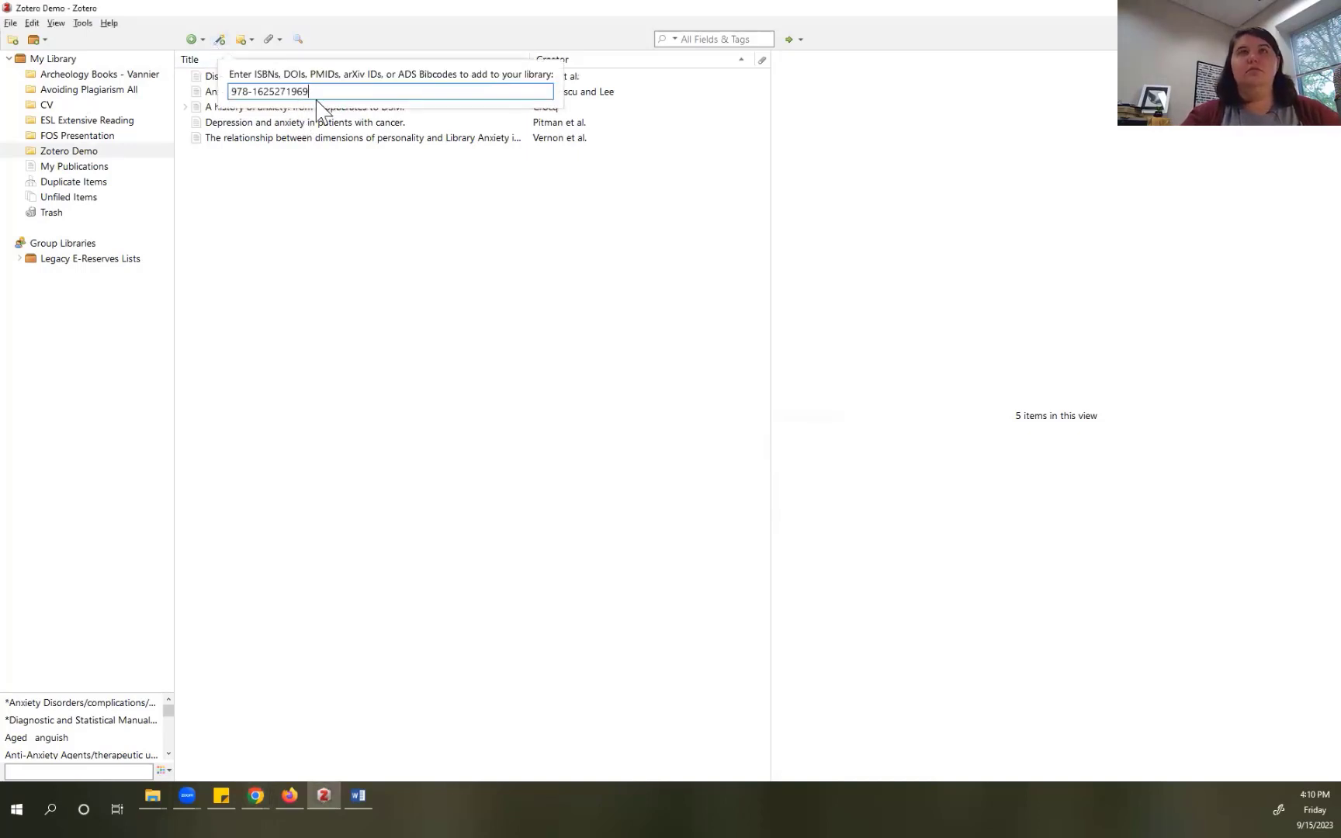
key("Return")
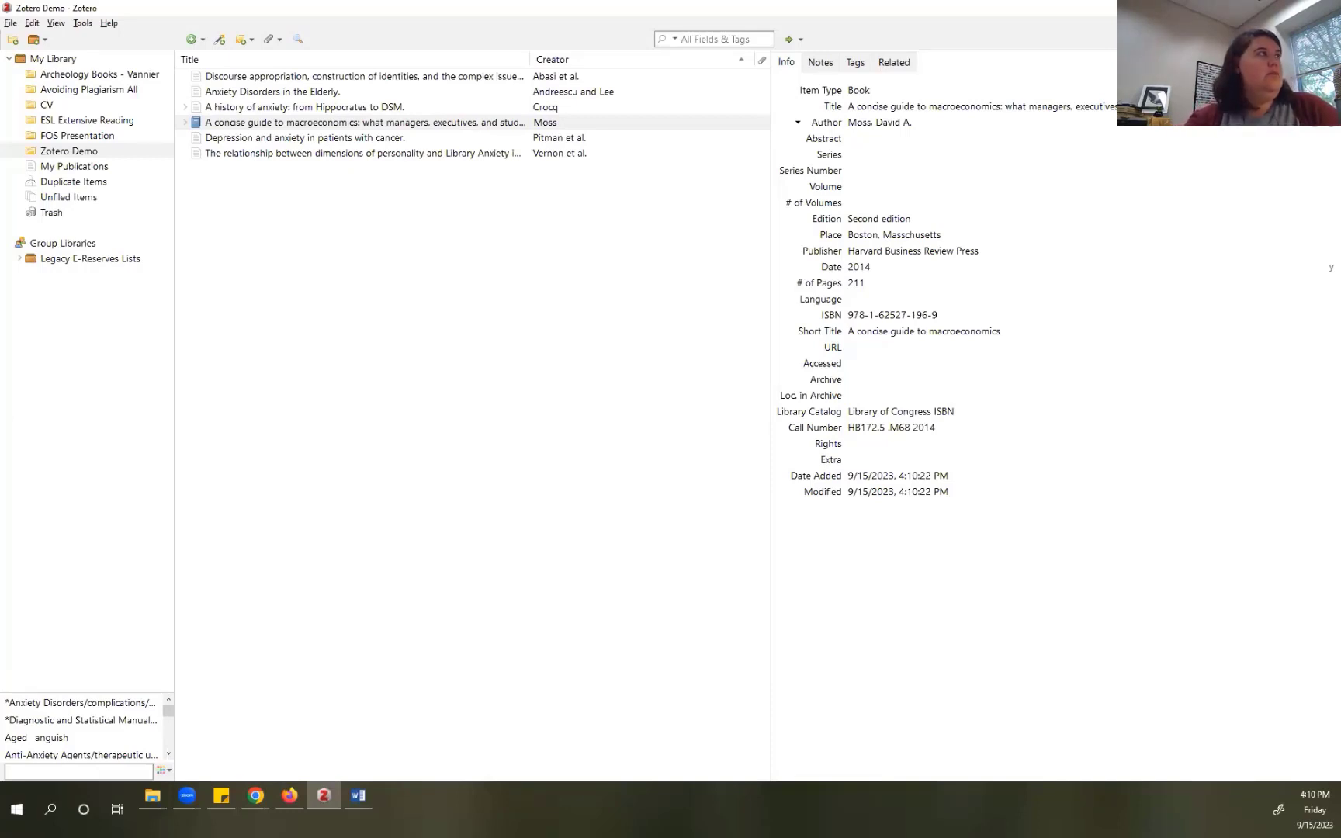
key("alt+Tab")
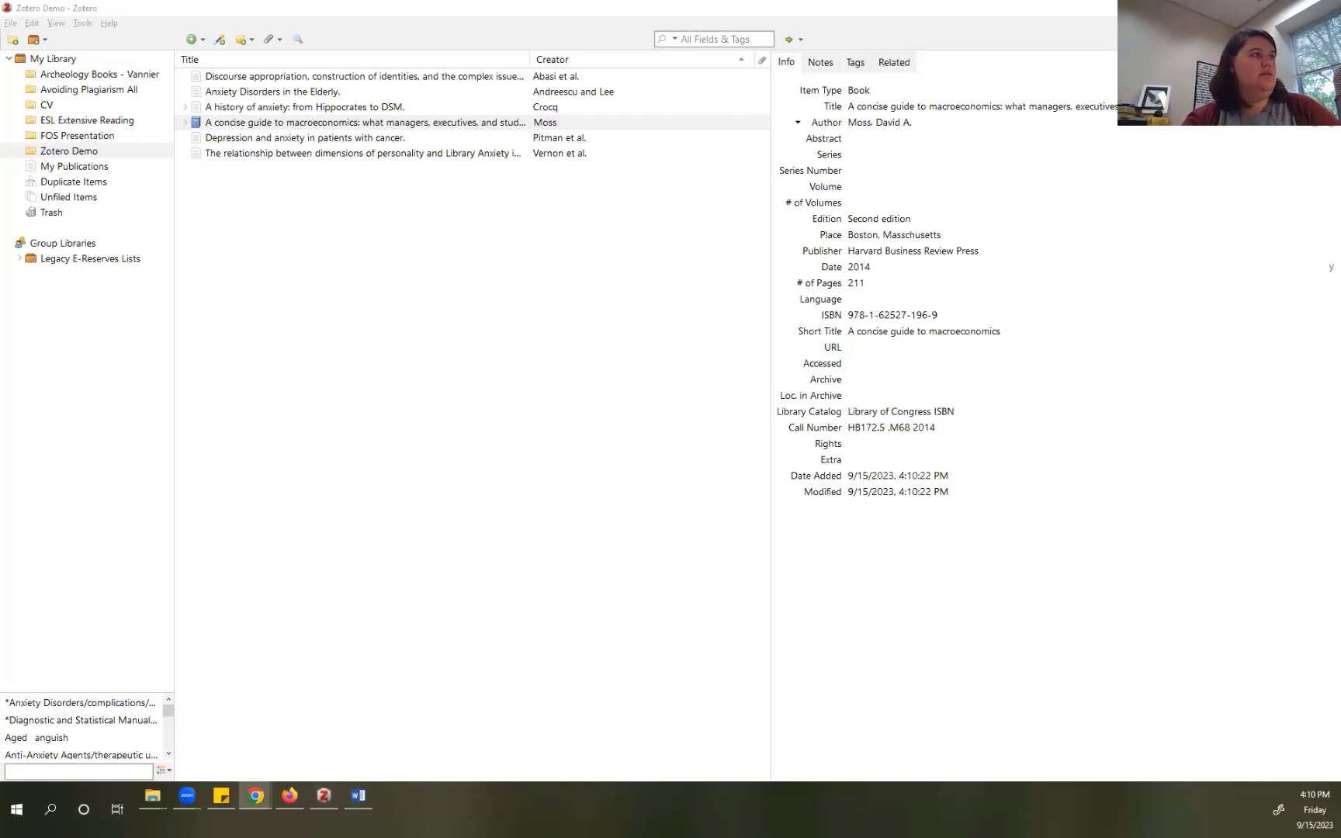
left_click(220, 39)
key("ctrl+v")
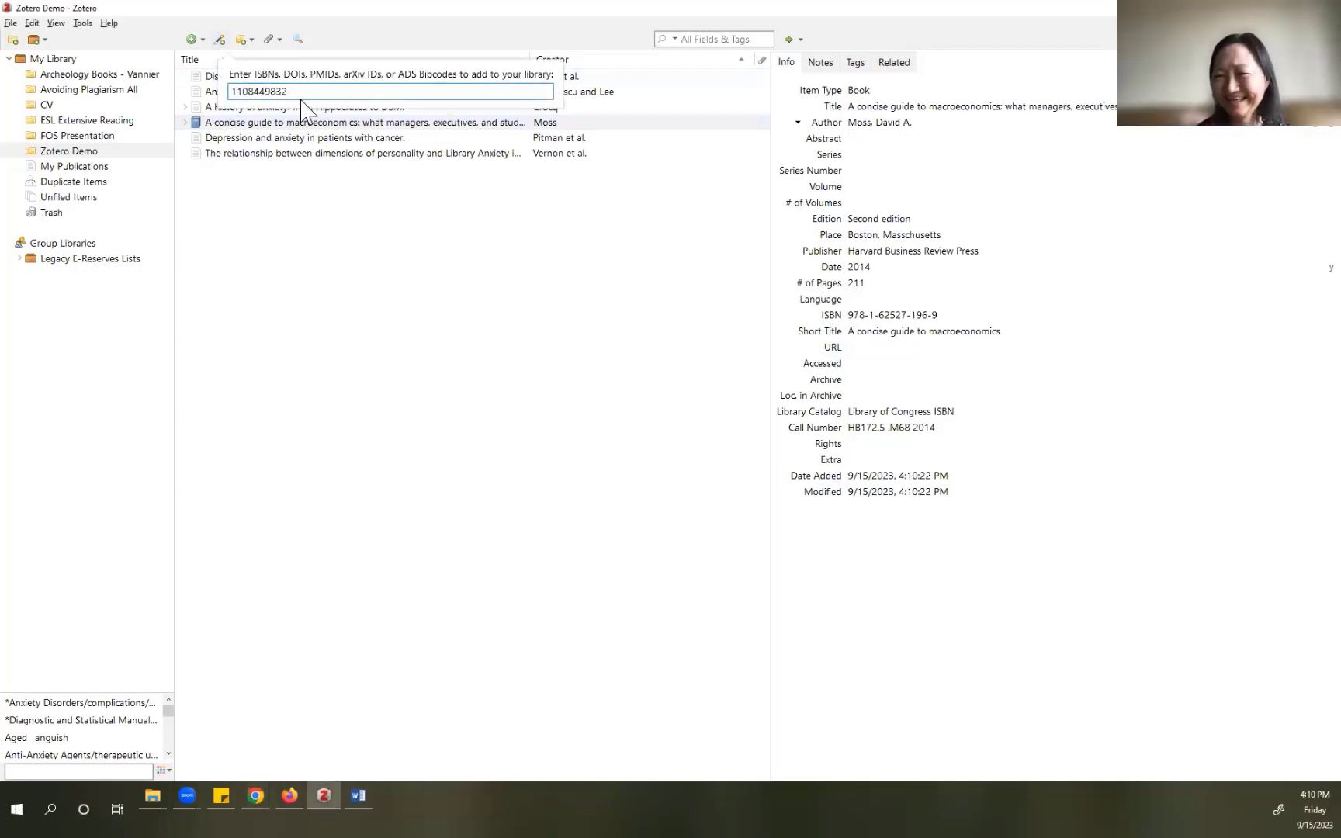
key("Return")
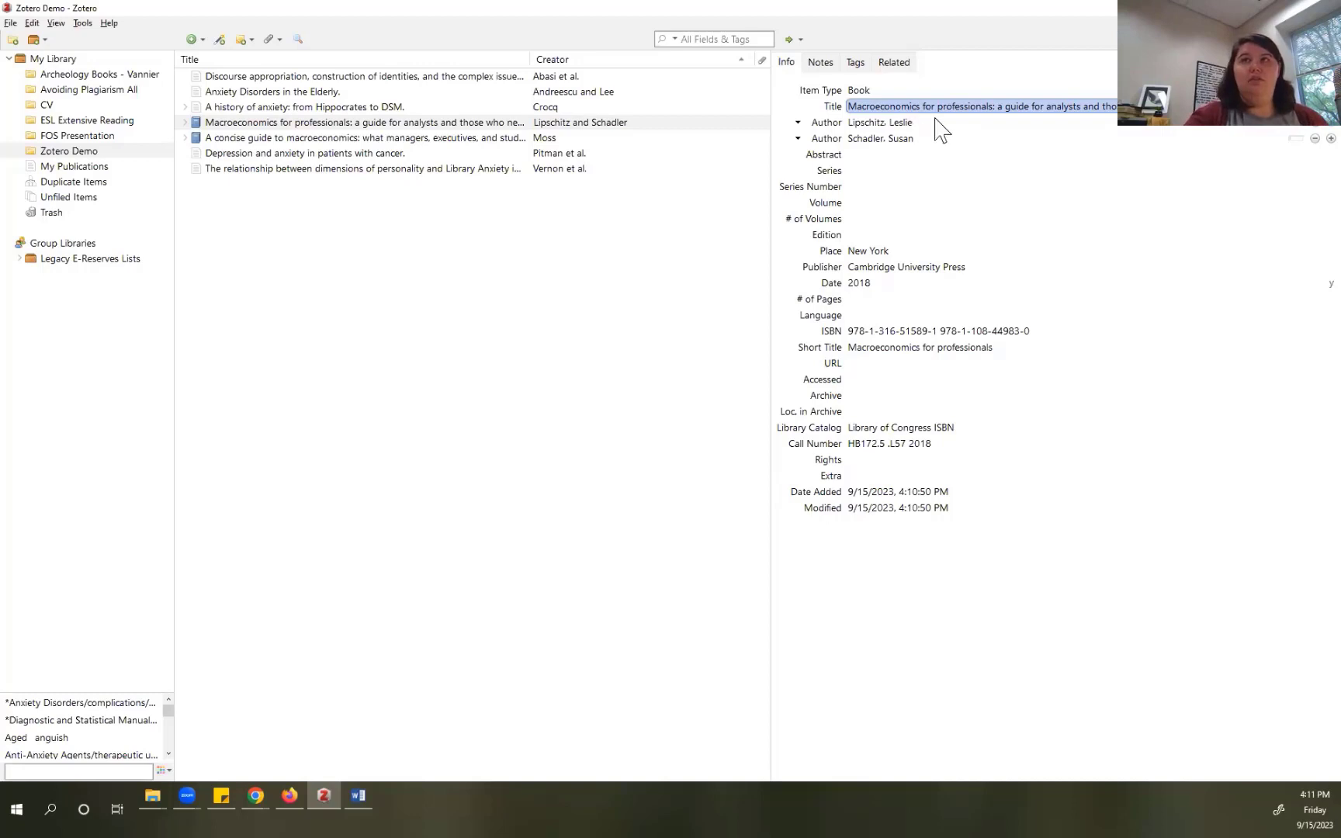
Step: Change the title's subtitle from 'a guide for analysts…' to 'A guide for analysts…' and save
double_click(1010, 106)
left_click(1005, 108)
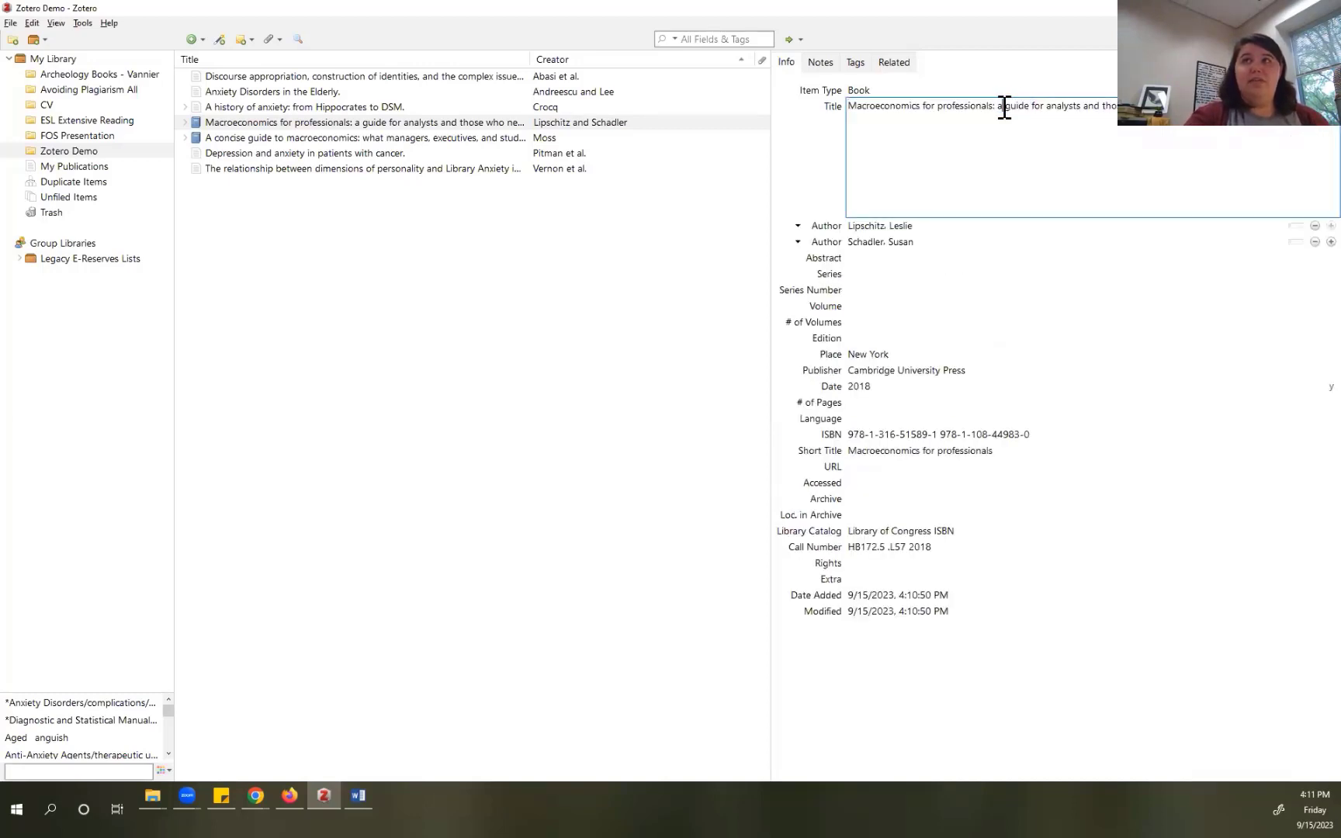
key("BackSpace")
type("A")
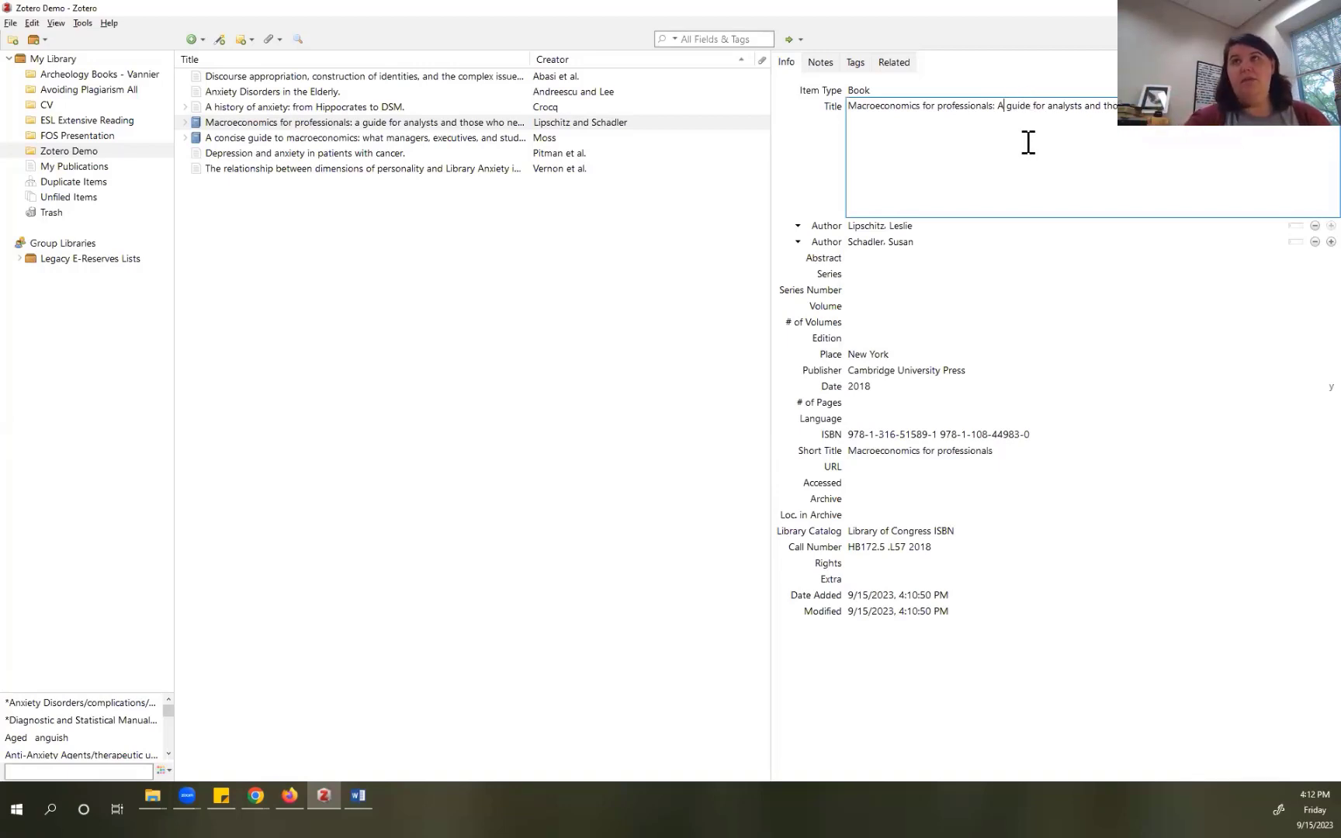
left_click(925, 225)
left_click(926, 226)
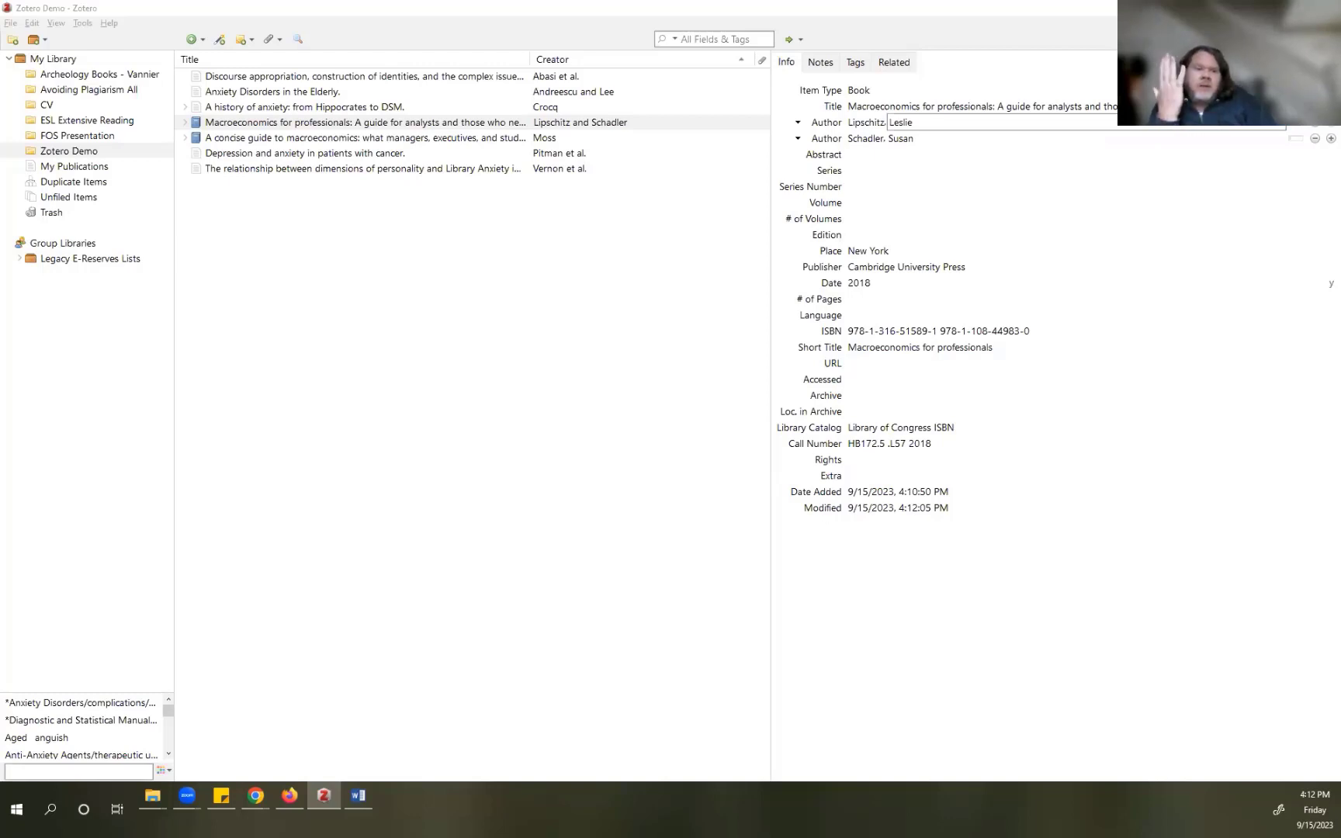
Step: Expand the Legacy E-Reserves Lists group and open the 31-item Avoiding Plagiarism All collection
left_click(20, 261)
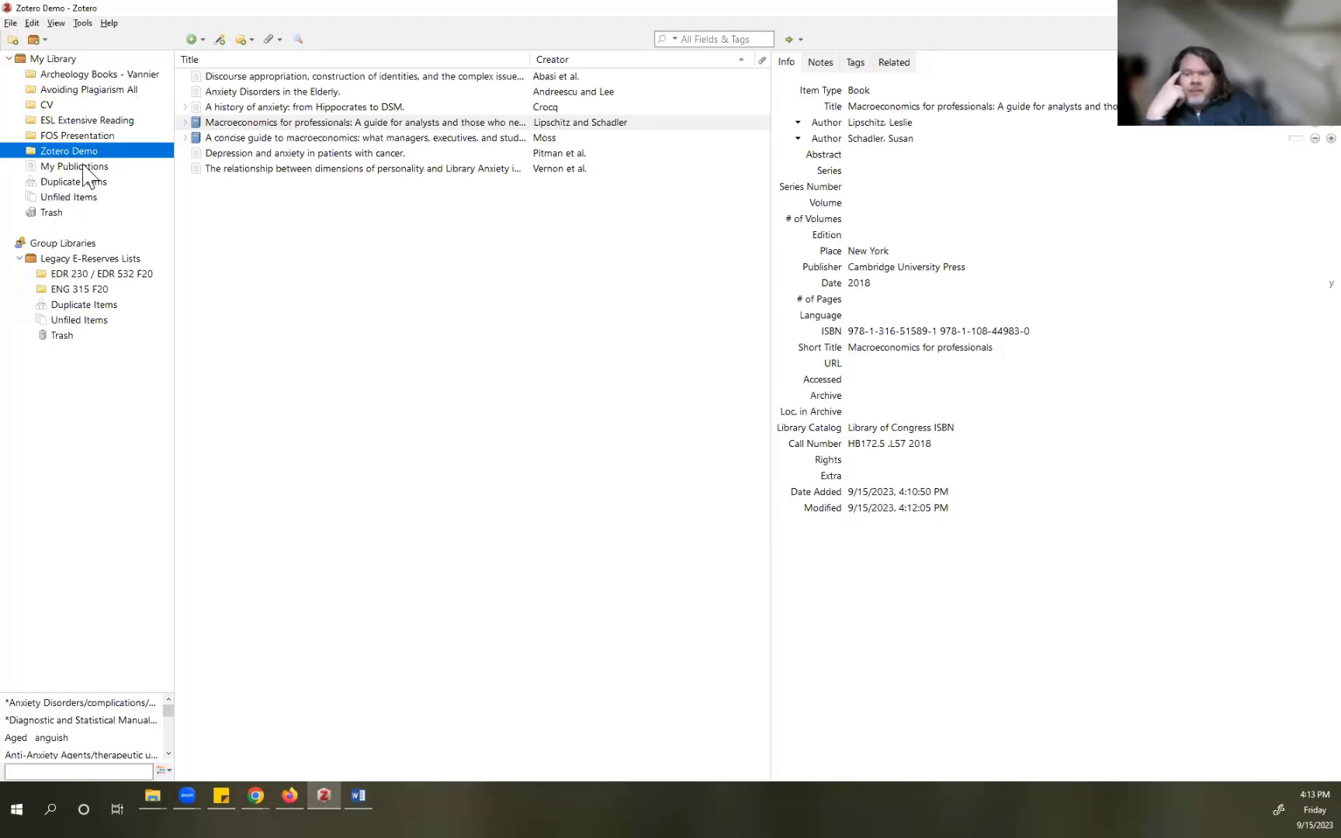
left_click(55, 91)
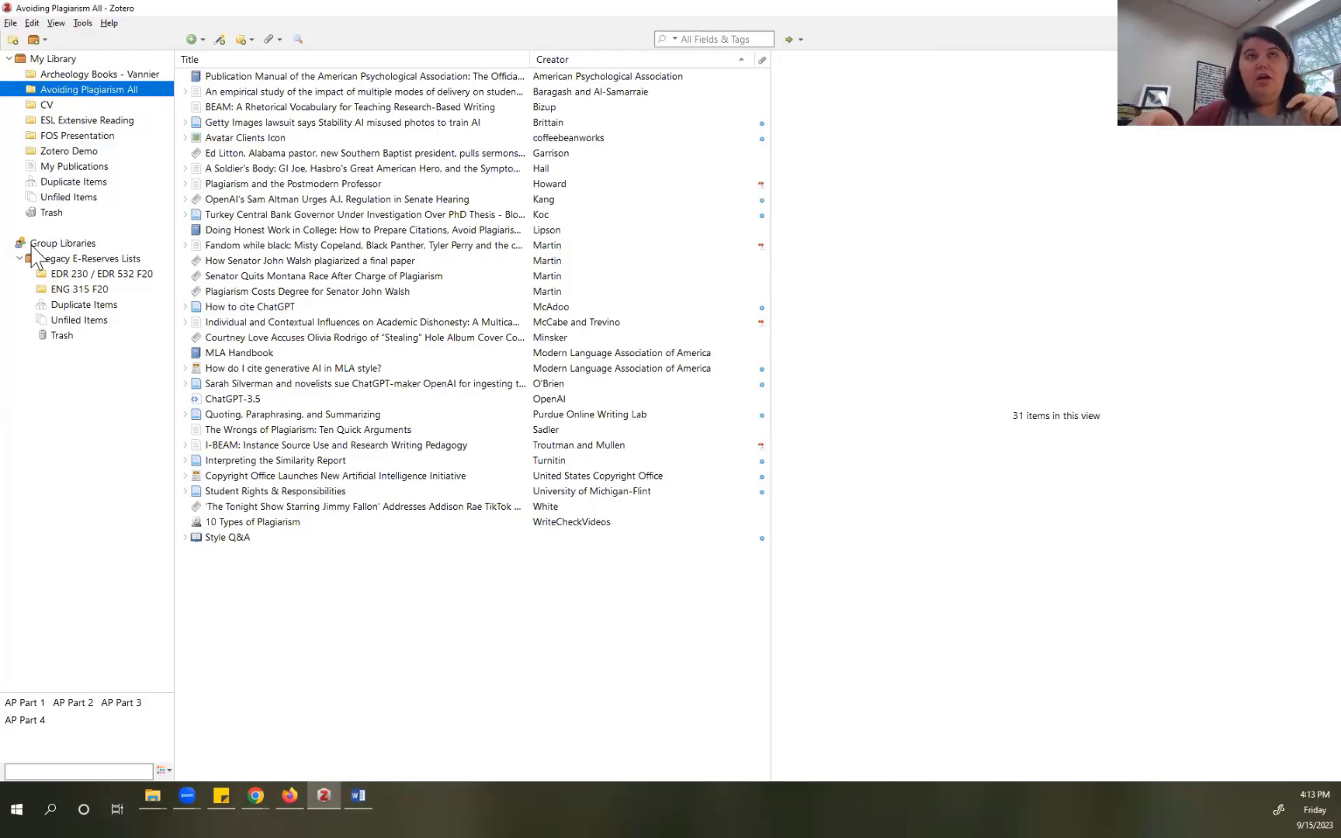
Step: Create a 'Part 1' subcollection under Avoiding Plagiarism All, then reselect the parent collection
right_click(105, 91)
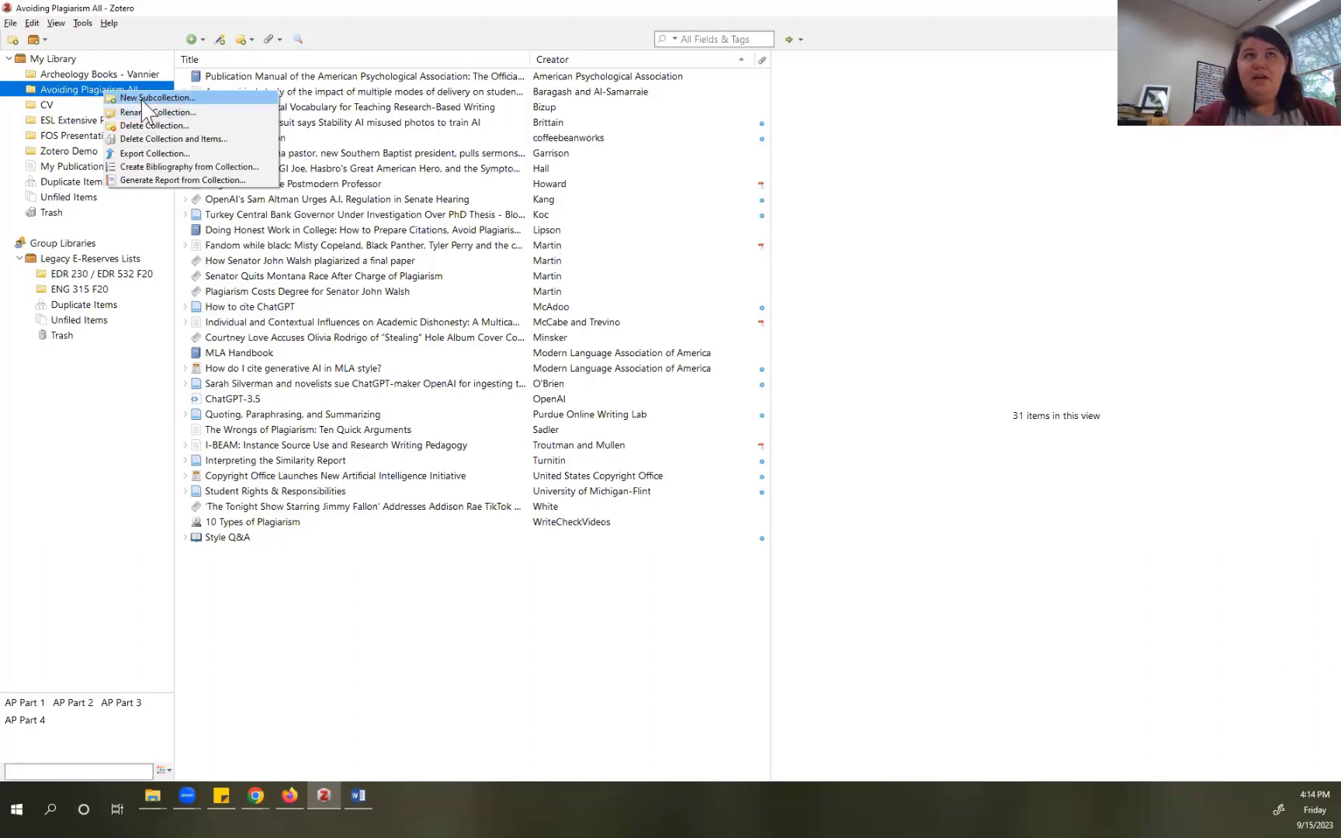
left_click(148, 98)
type("Part 1")
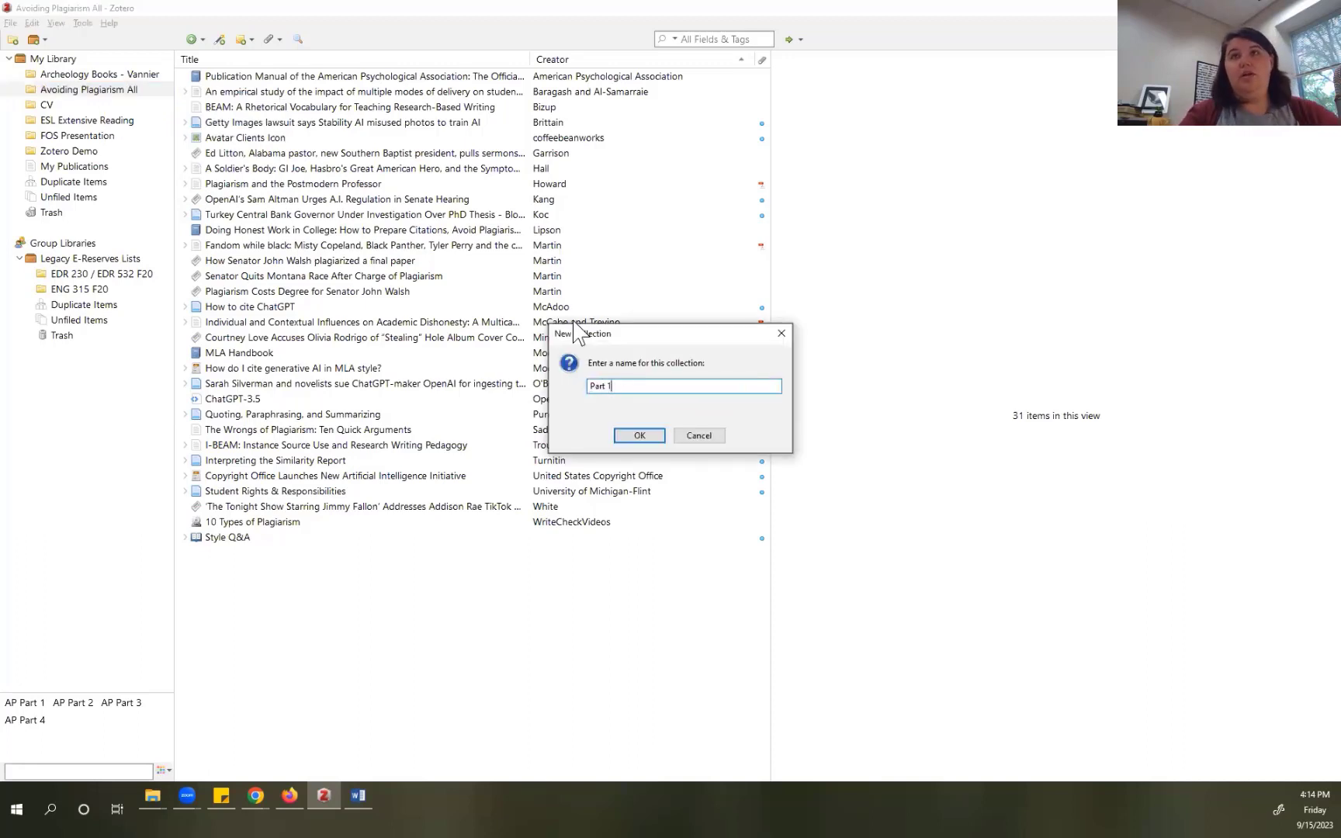
left_click(640, 435)
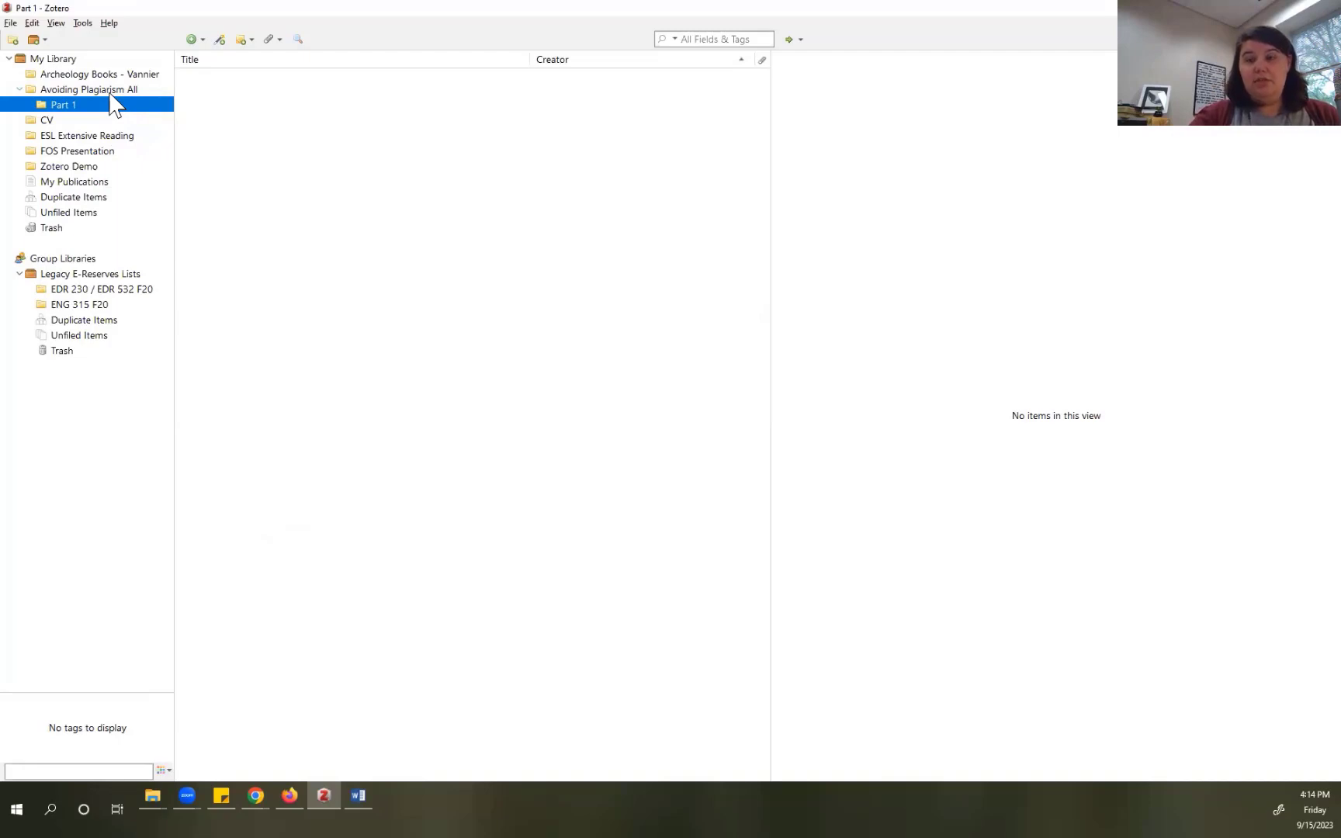
left_click(110, 91)
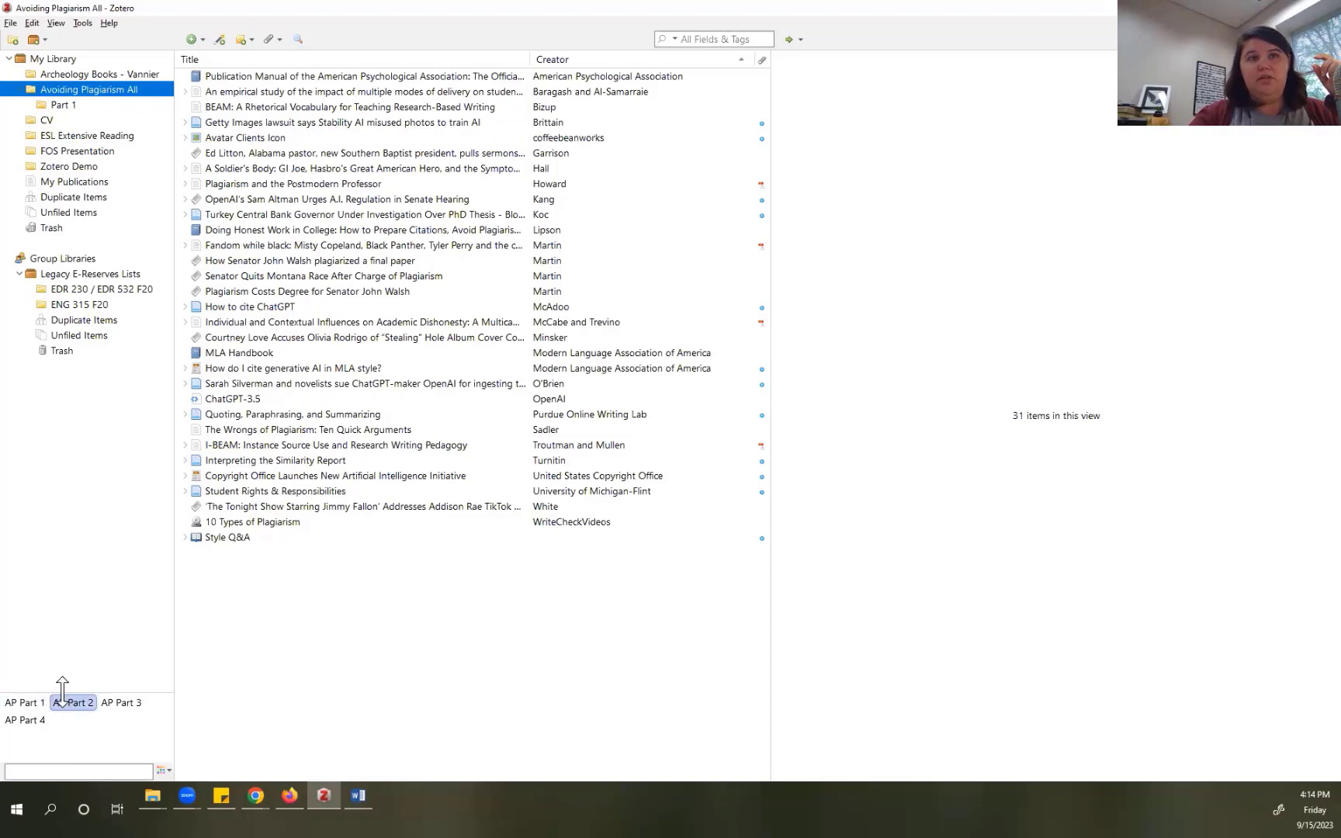
Step: Enlarge the tag selector, filter to the AP Part 1 tag, and check the Publication Manual's tags
left_click_drag(62, 691, 62, 449)
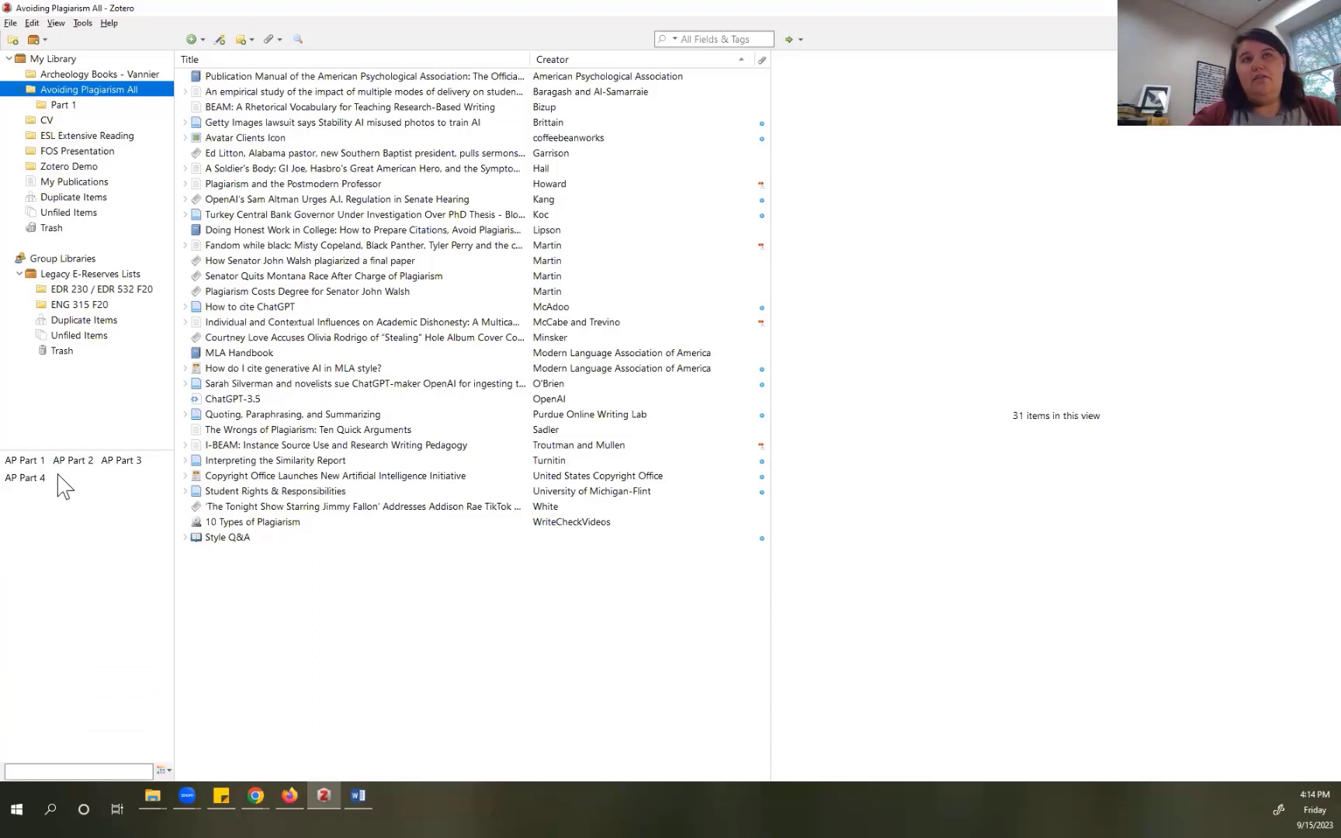
left_click(34, 465)
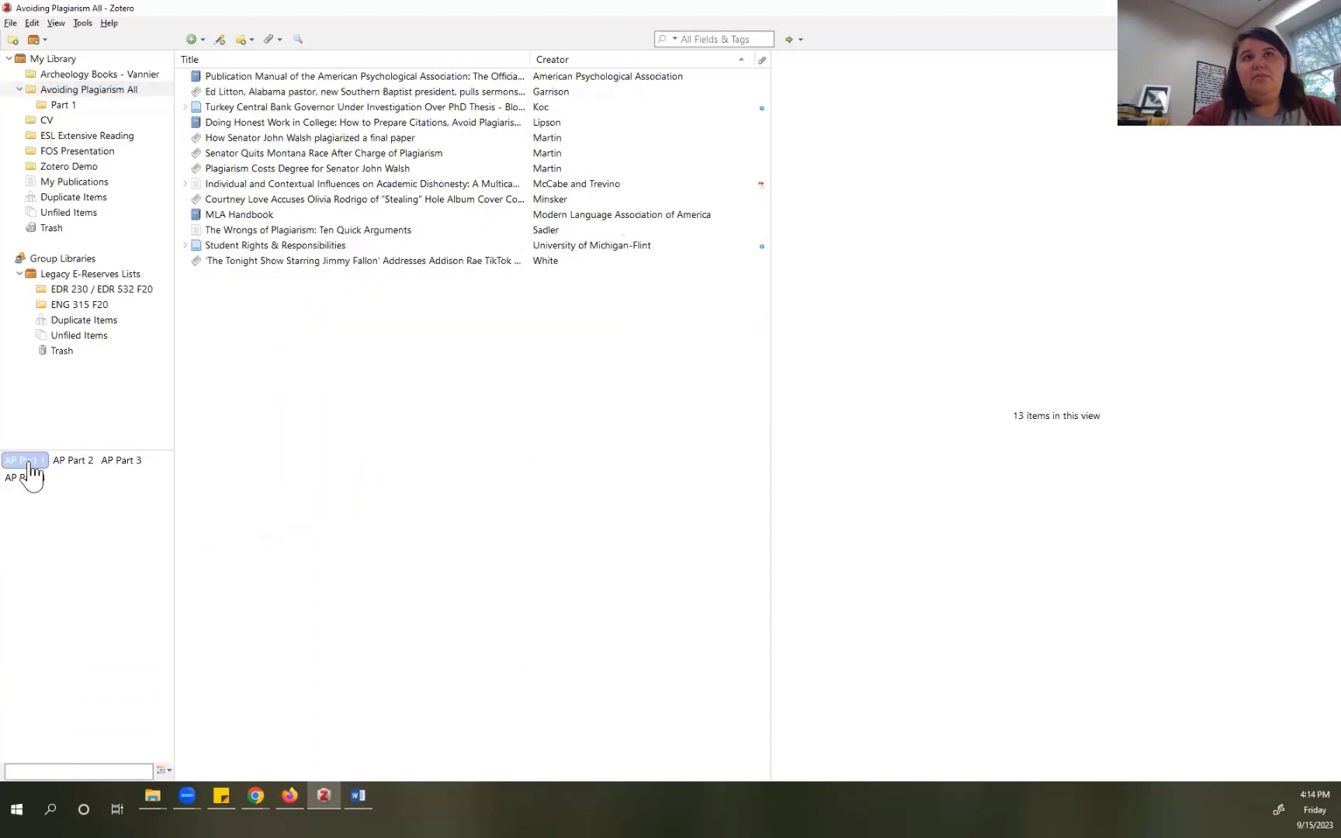
left_click(295, 76)
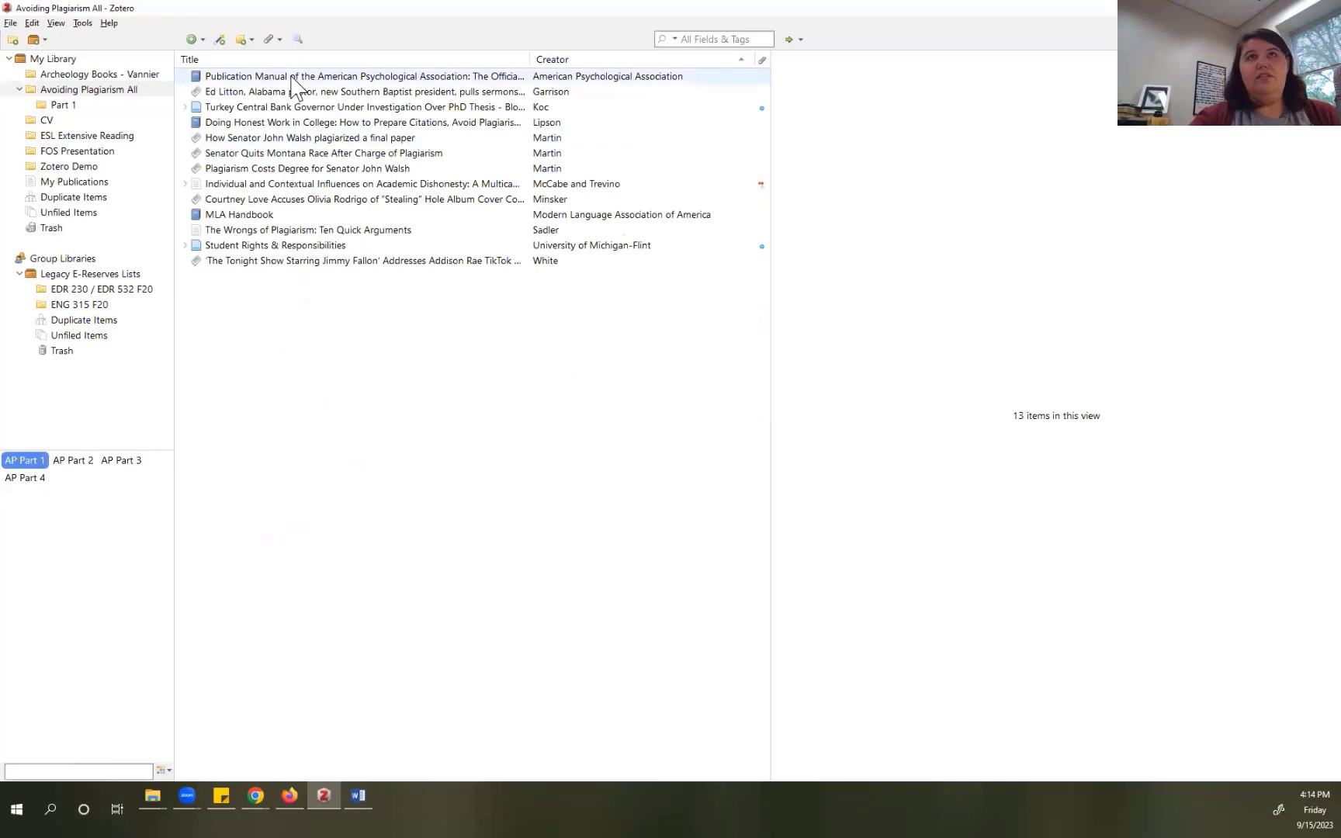
left_click(855, 63)
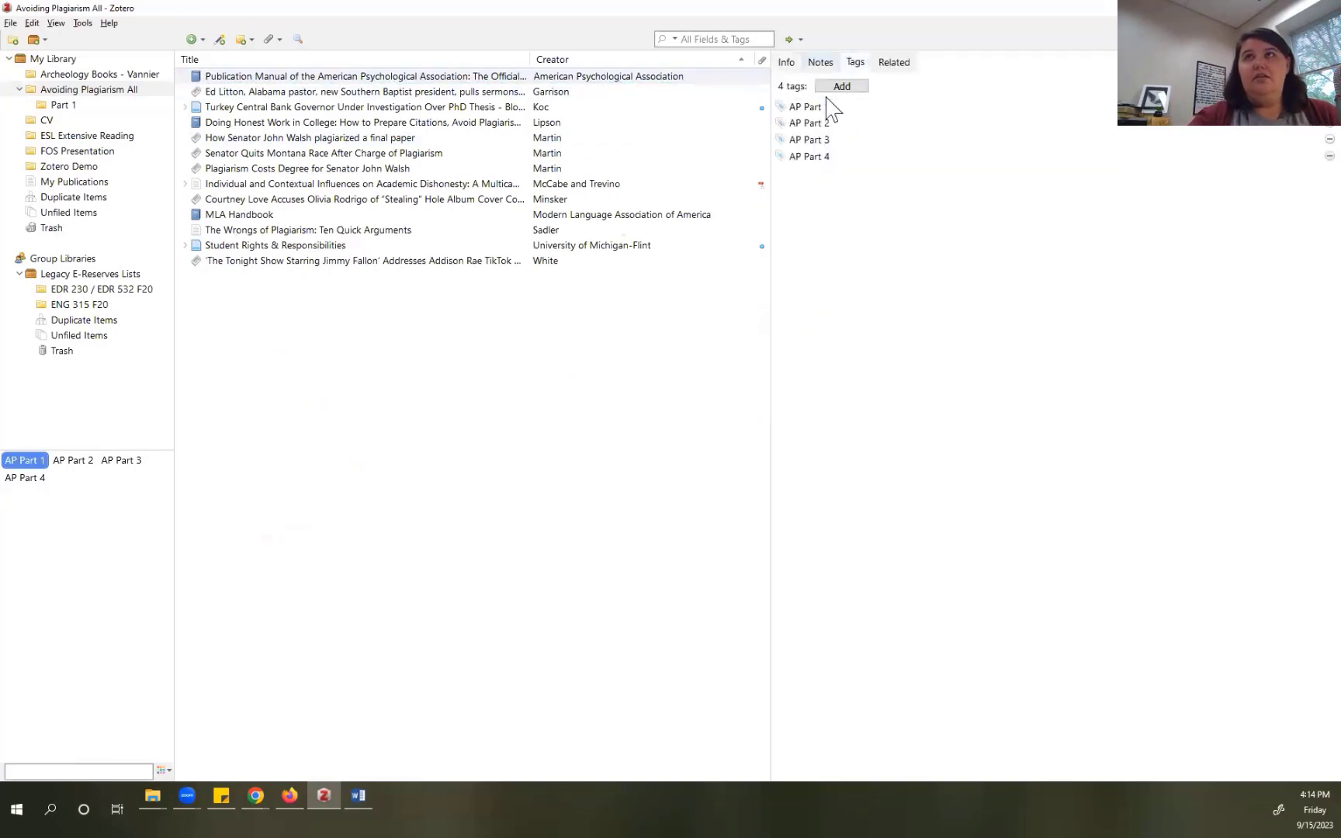
left_click(823, 125)
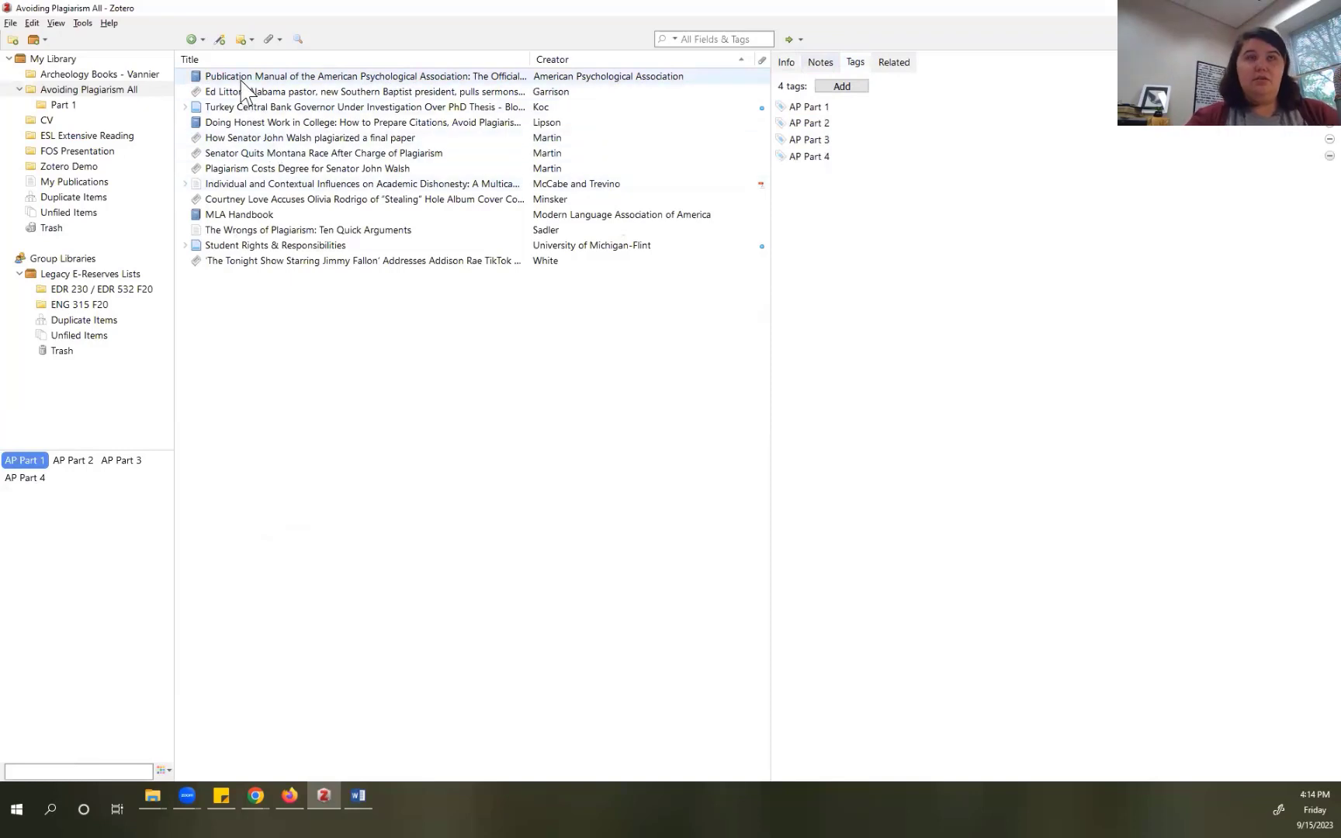
Step: Select all 13 AP Part 1 items and add them to the Part 1 subcollection
left_click(287, 262, "shift")
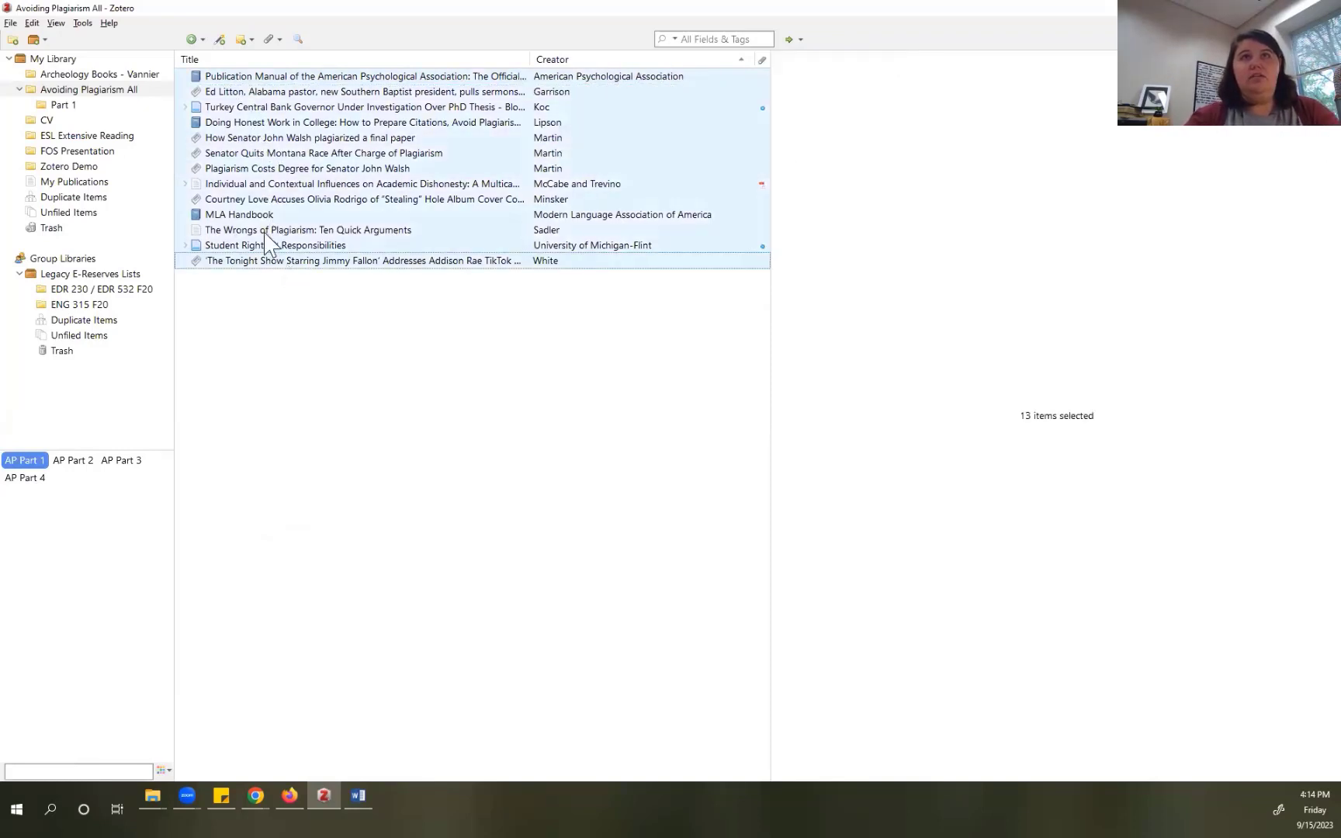
right_click(237, 114)
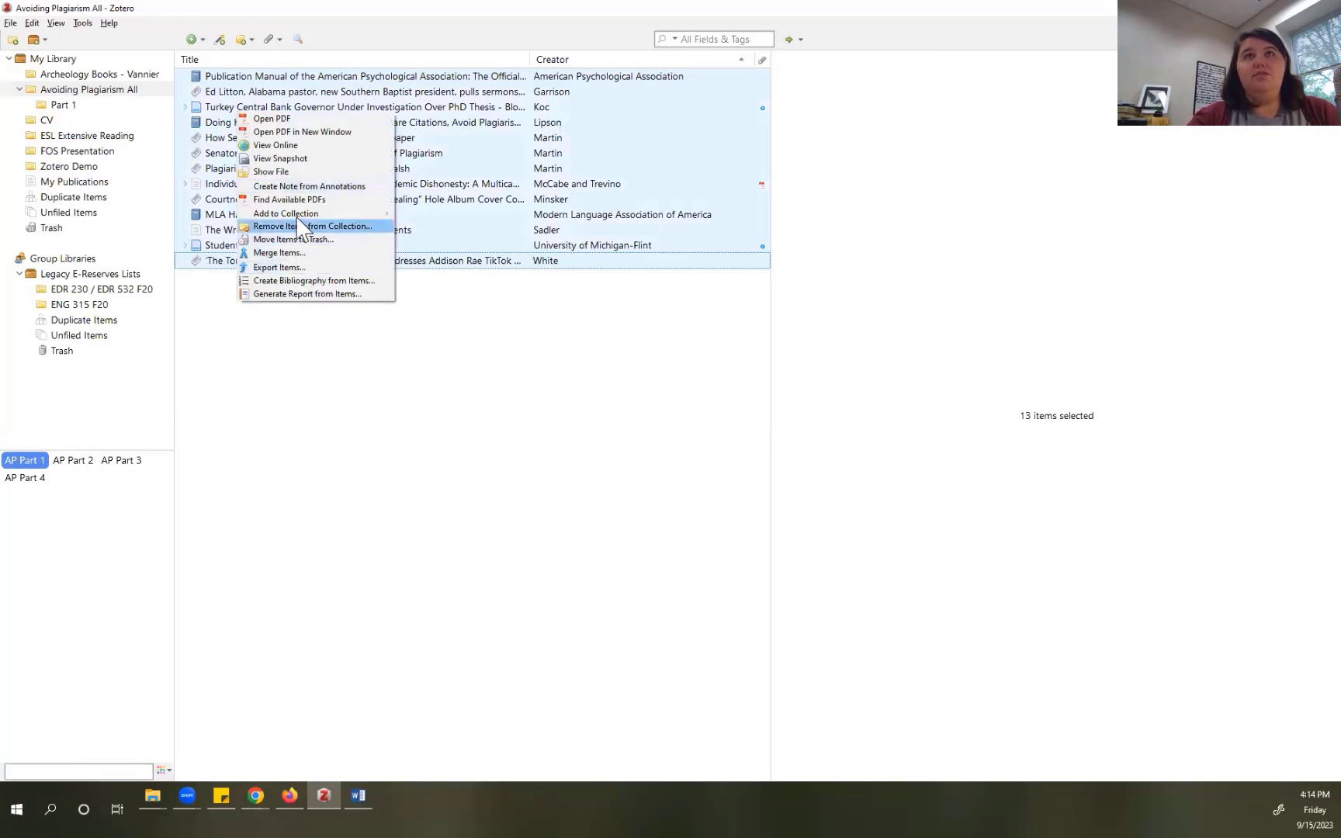
mouse_move(349, 215)
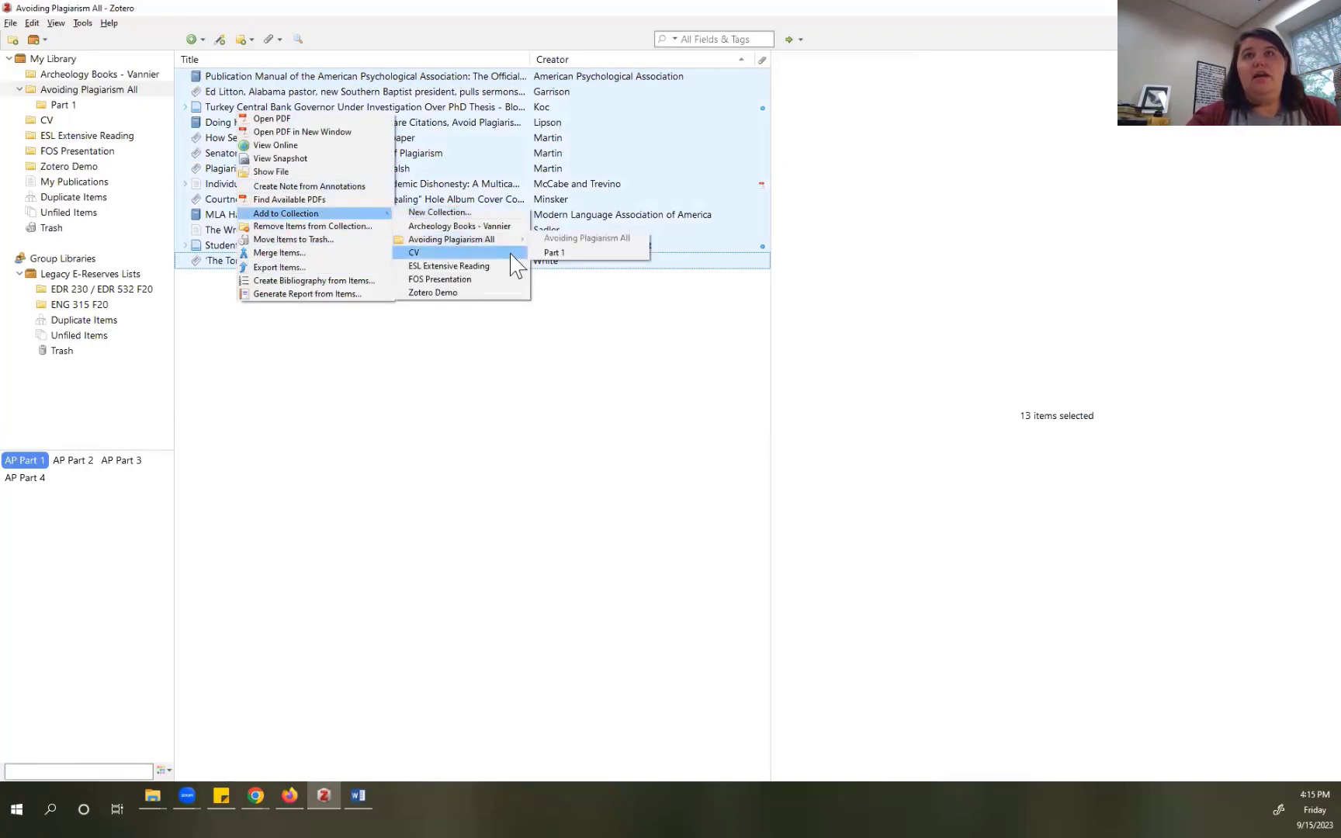
left_click(551, 253)
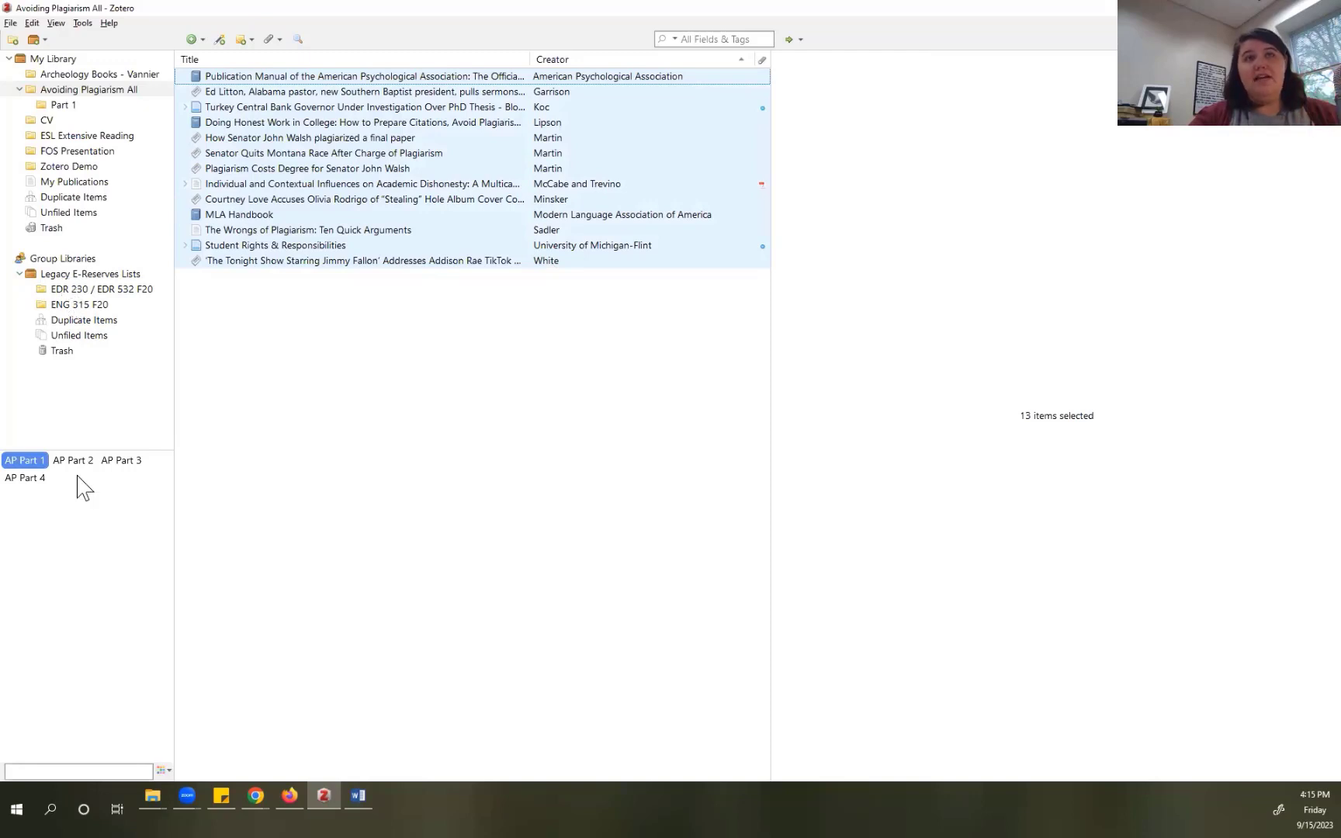
Step: In the Zotero Demo collection, delete the Macroeconomics tag from 'Macroeconomics for professionals'
left_click(69, 168)
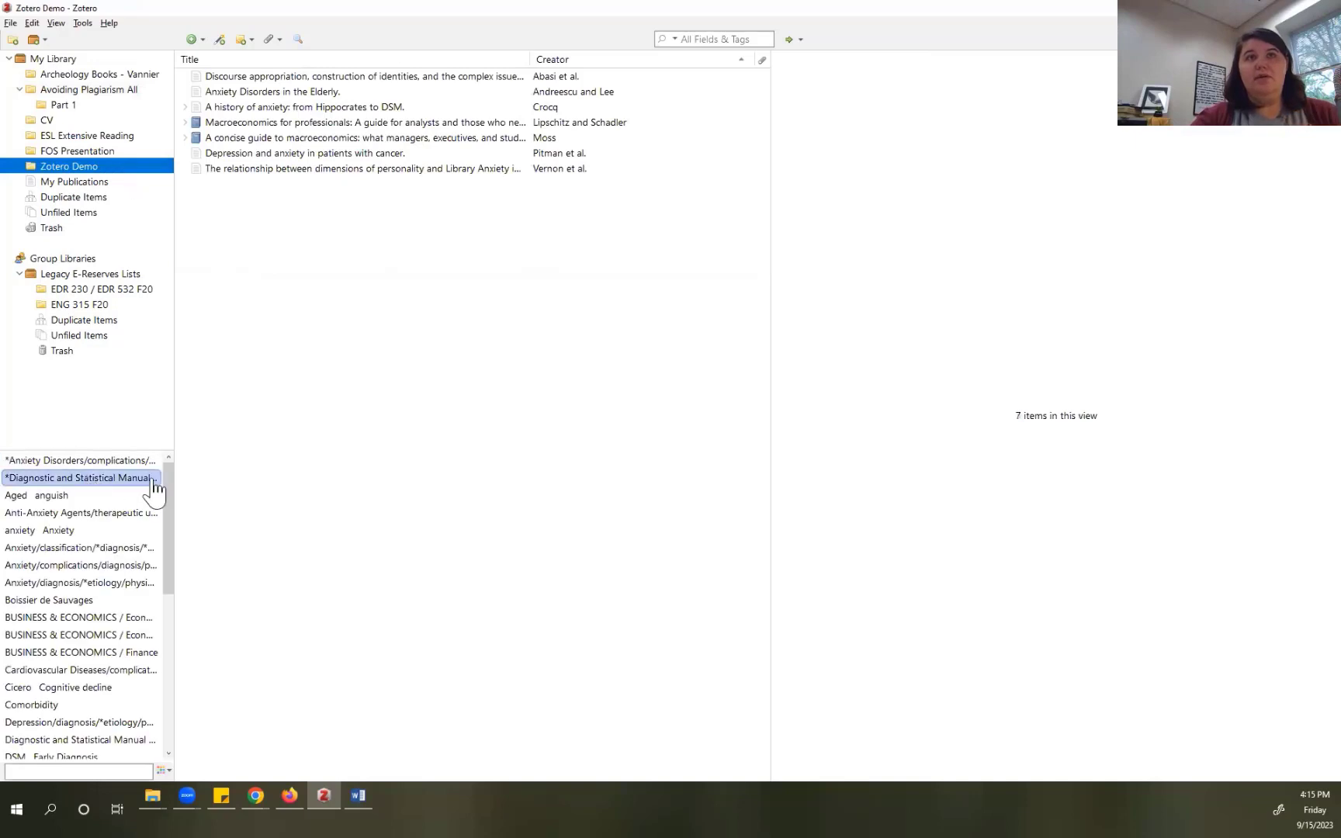
left_click_drag(165, 473, 123, 653)
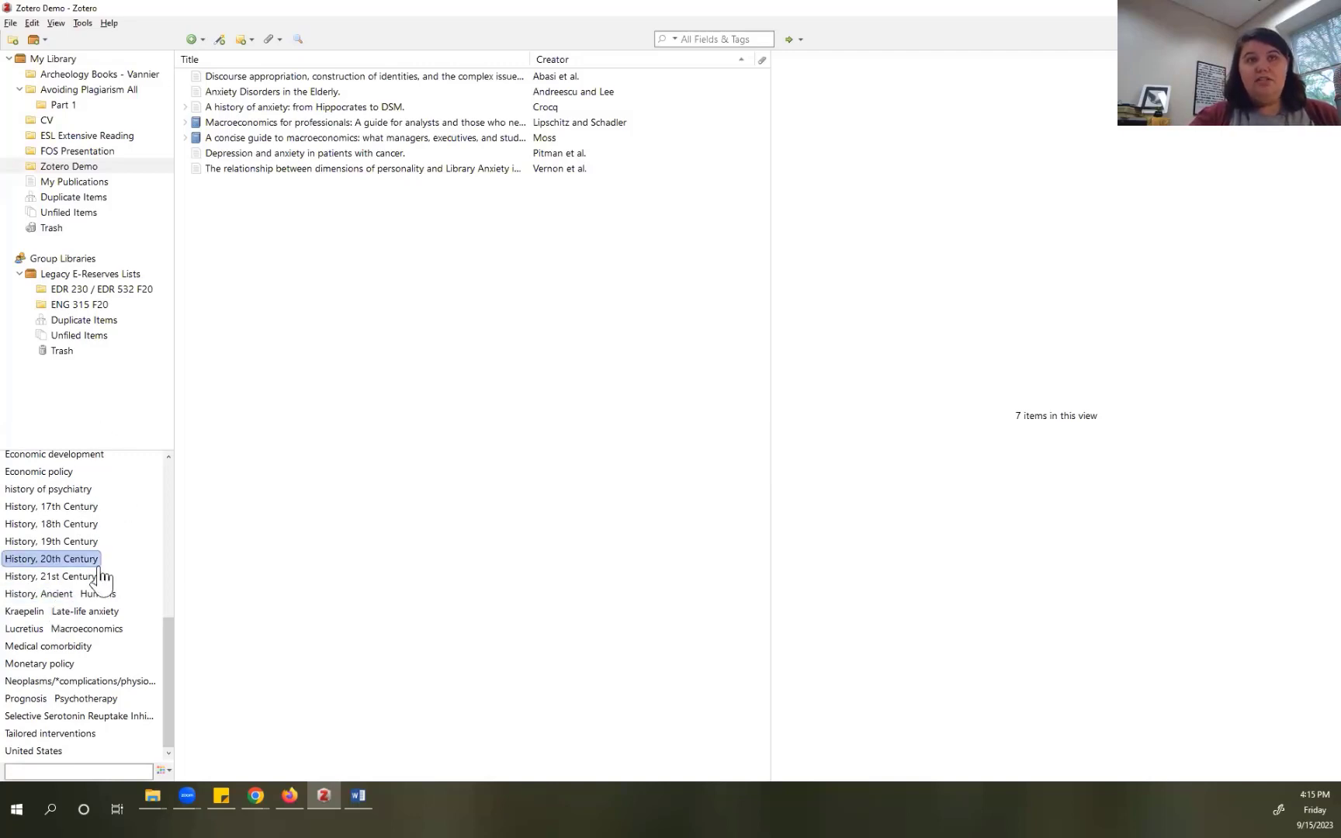
scroll(99, 577, "up", 8)
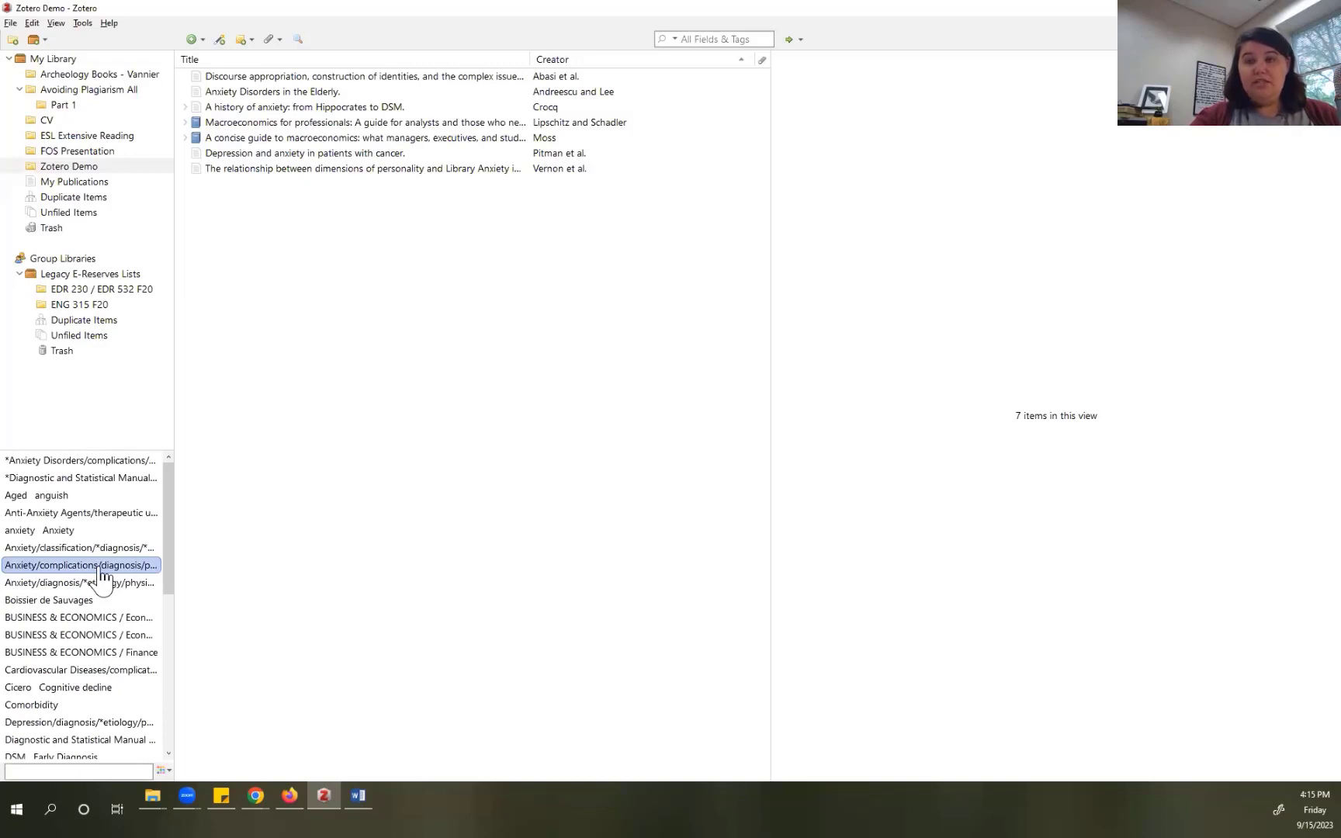
left_click(567, 124)
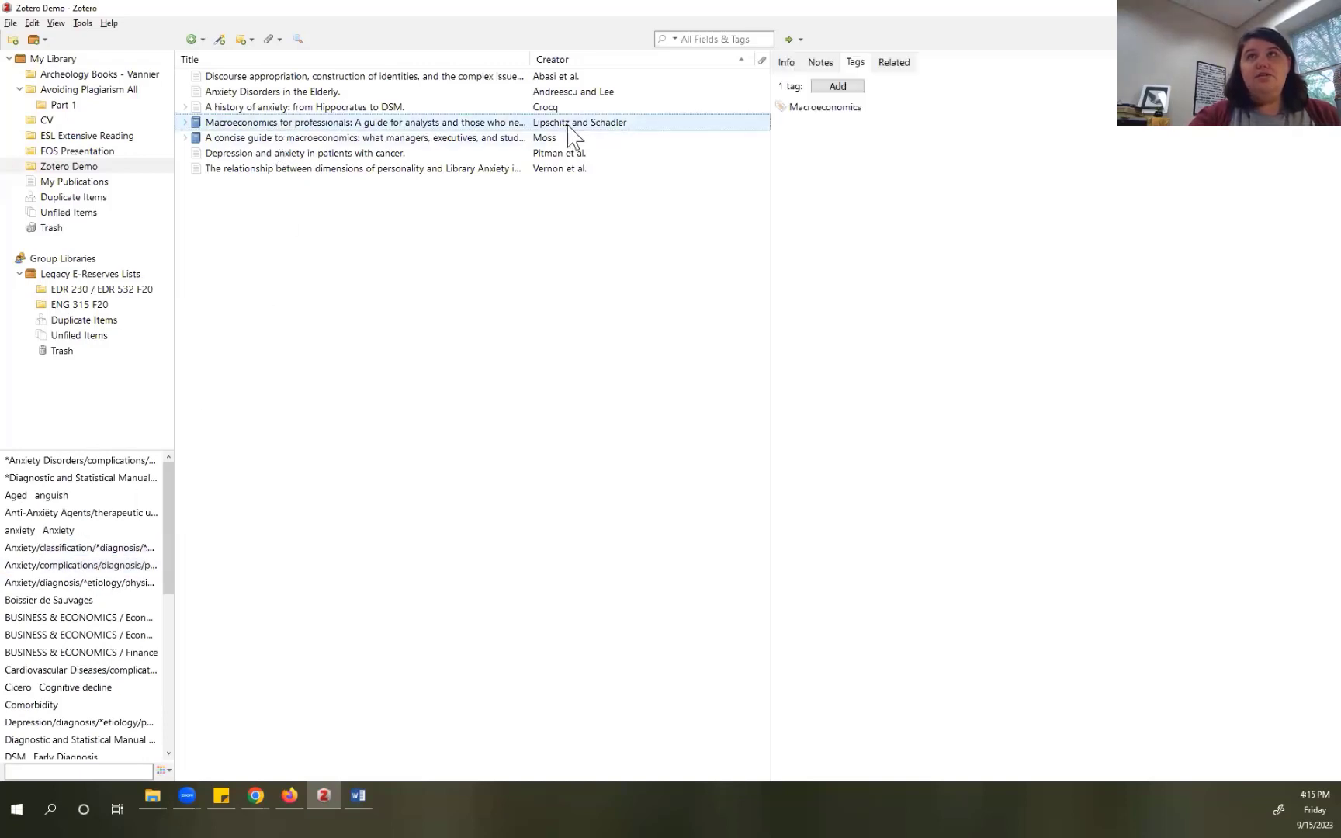
left_click(800, 109)
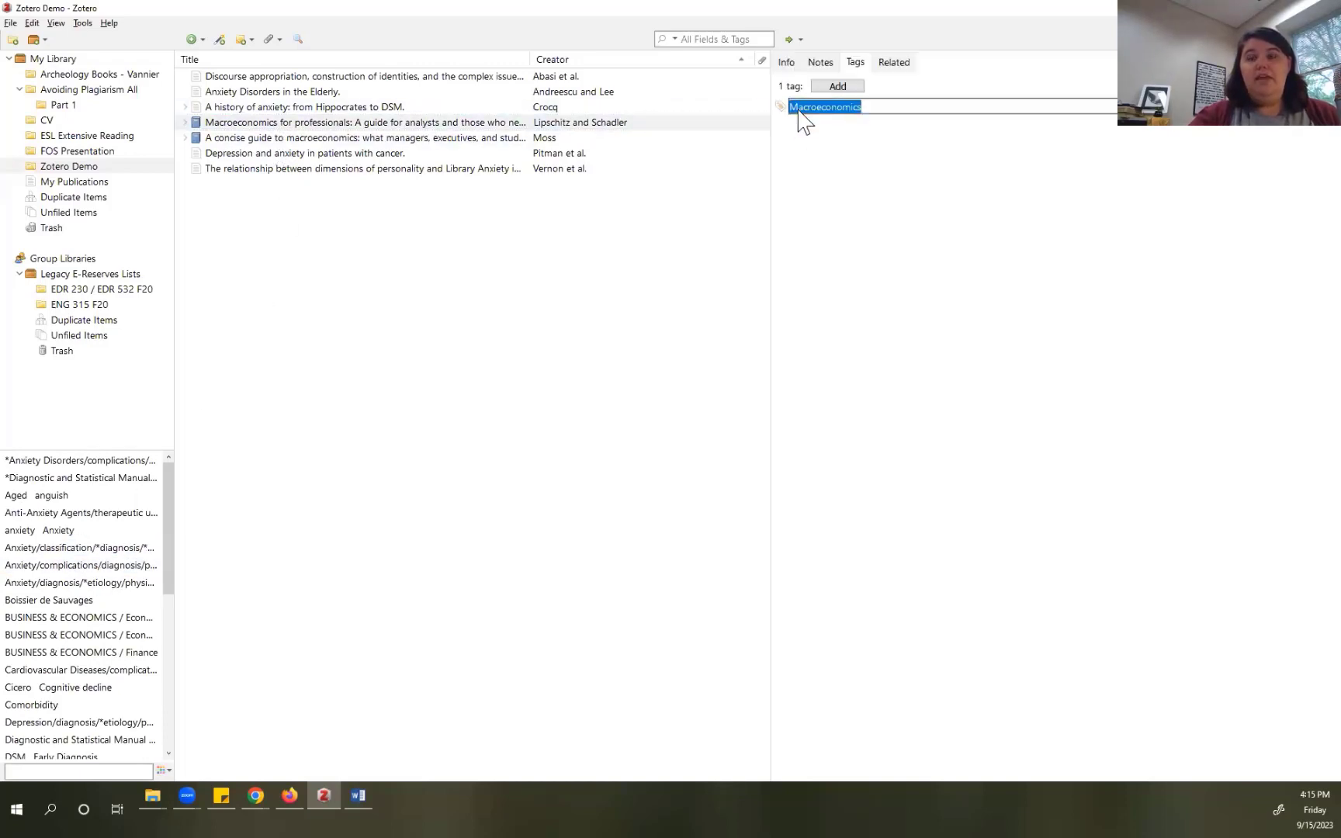
key("BackSpace")
key("Return")
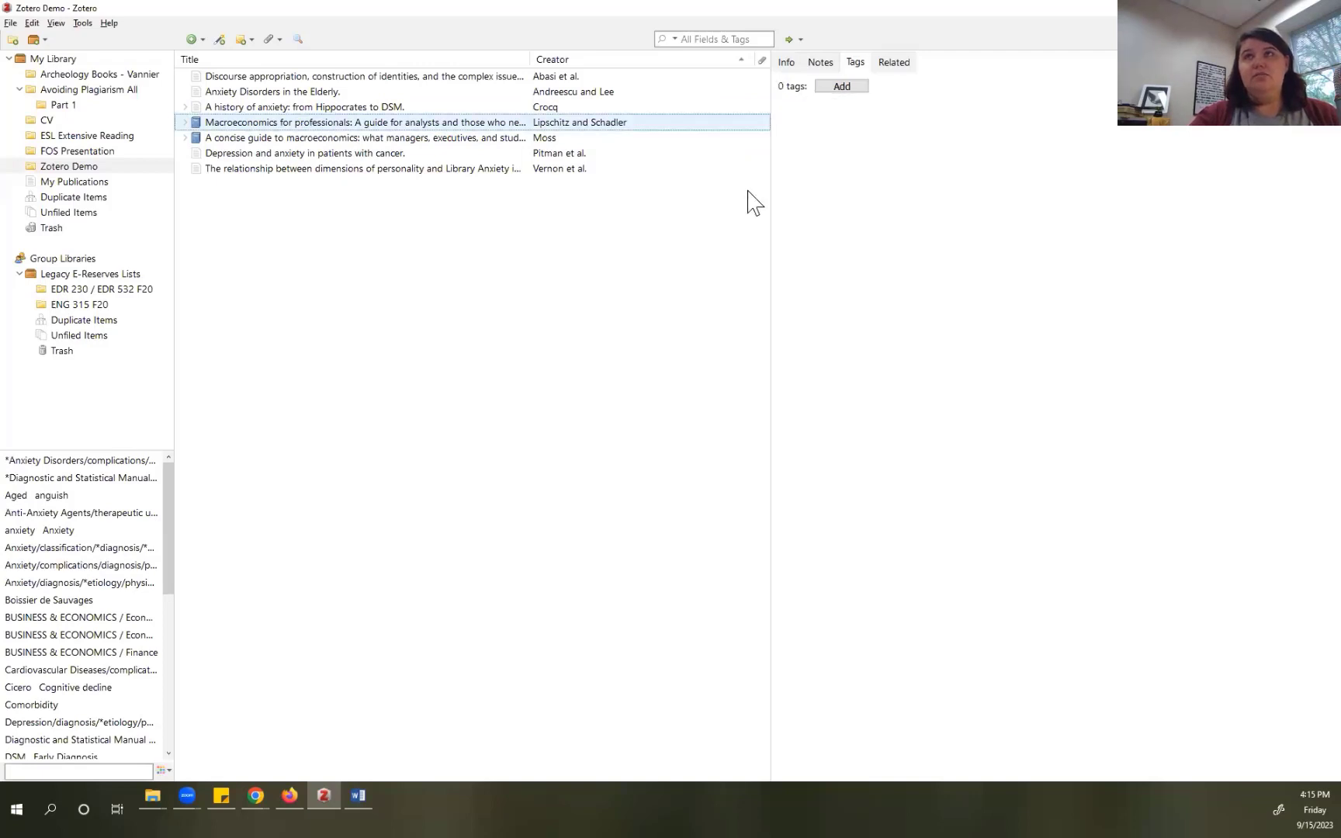
Step: Remove tags from 'A history of anxiety', including Cicero, until seven remain
left_click(499, 109)
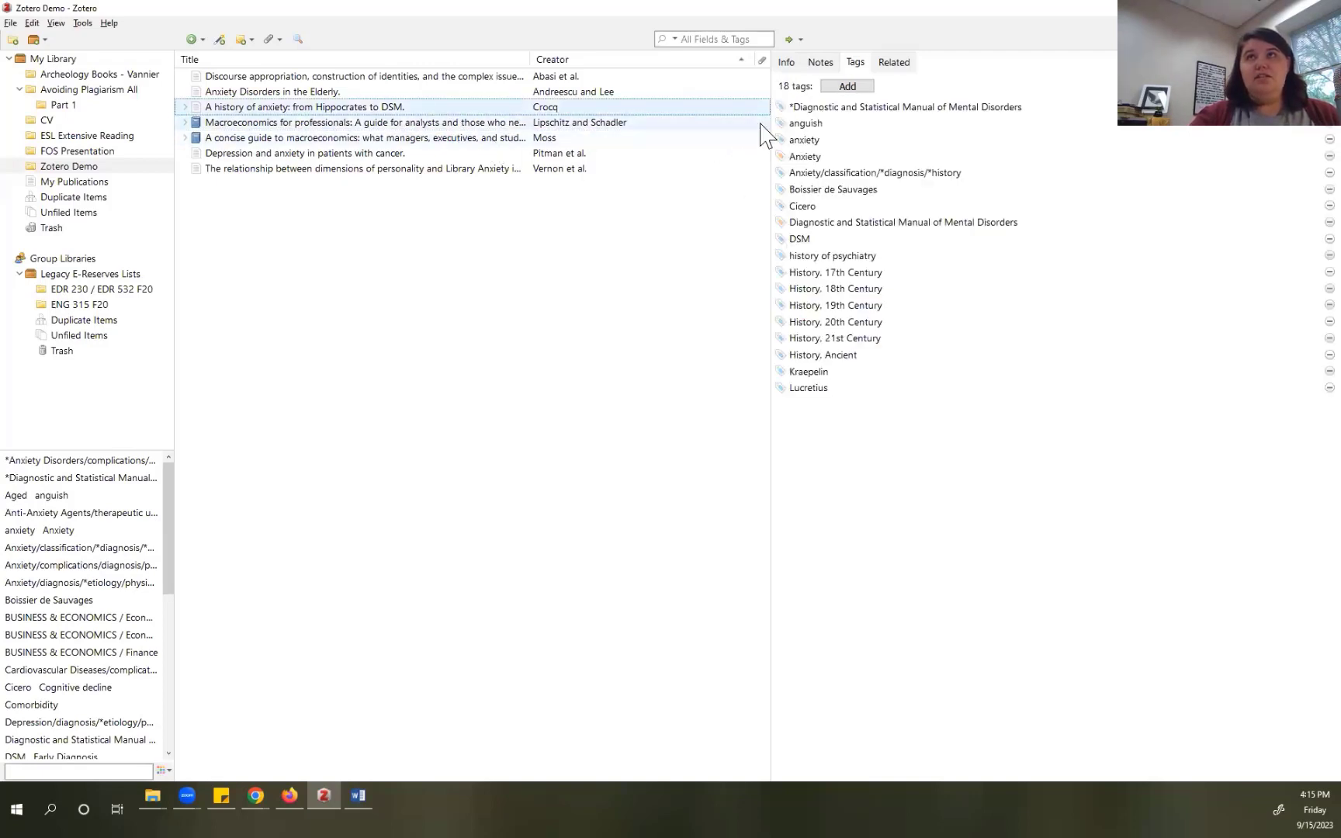
left_click(854, 107)
key("BackSpace")
key("Return")
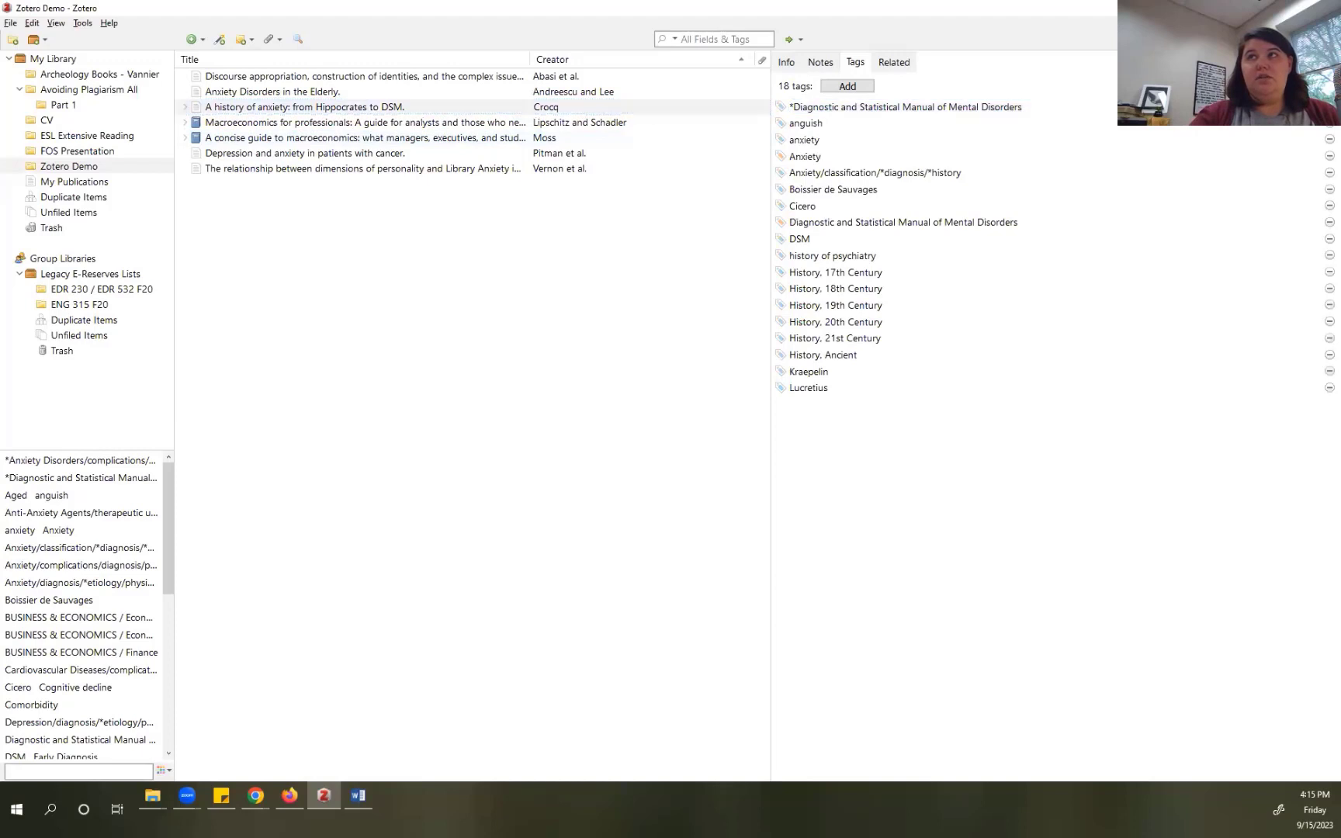
left_click(1330, 107)
left_click(1330, 107)
left_click(1330, 107)
left_click(1329, 107)
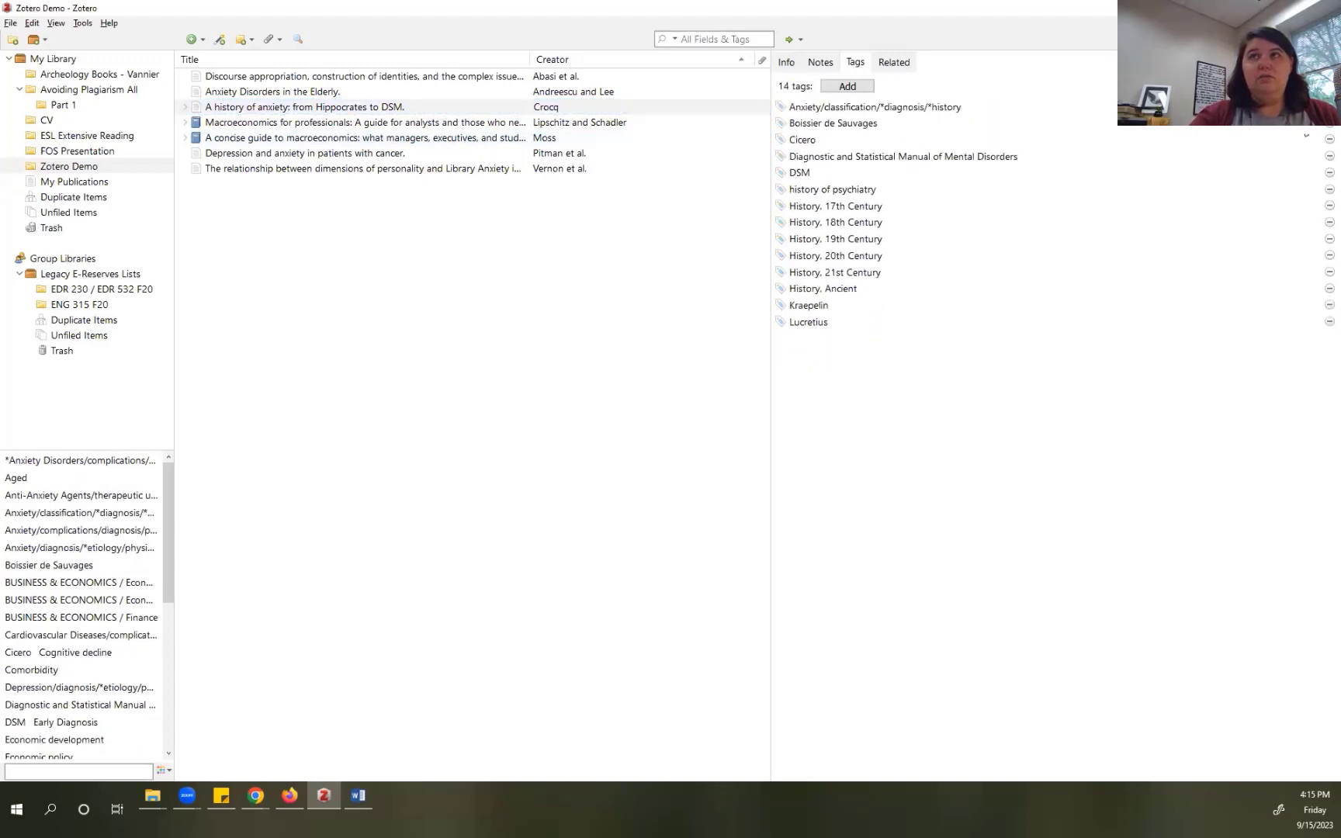
left_click(1329, 108)
left_click(1330, 107)
left_click(1329, 108)
left_click(1330, 107)
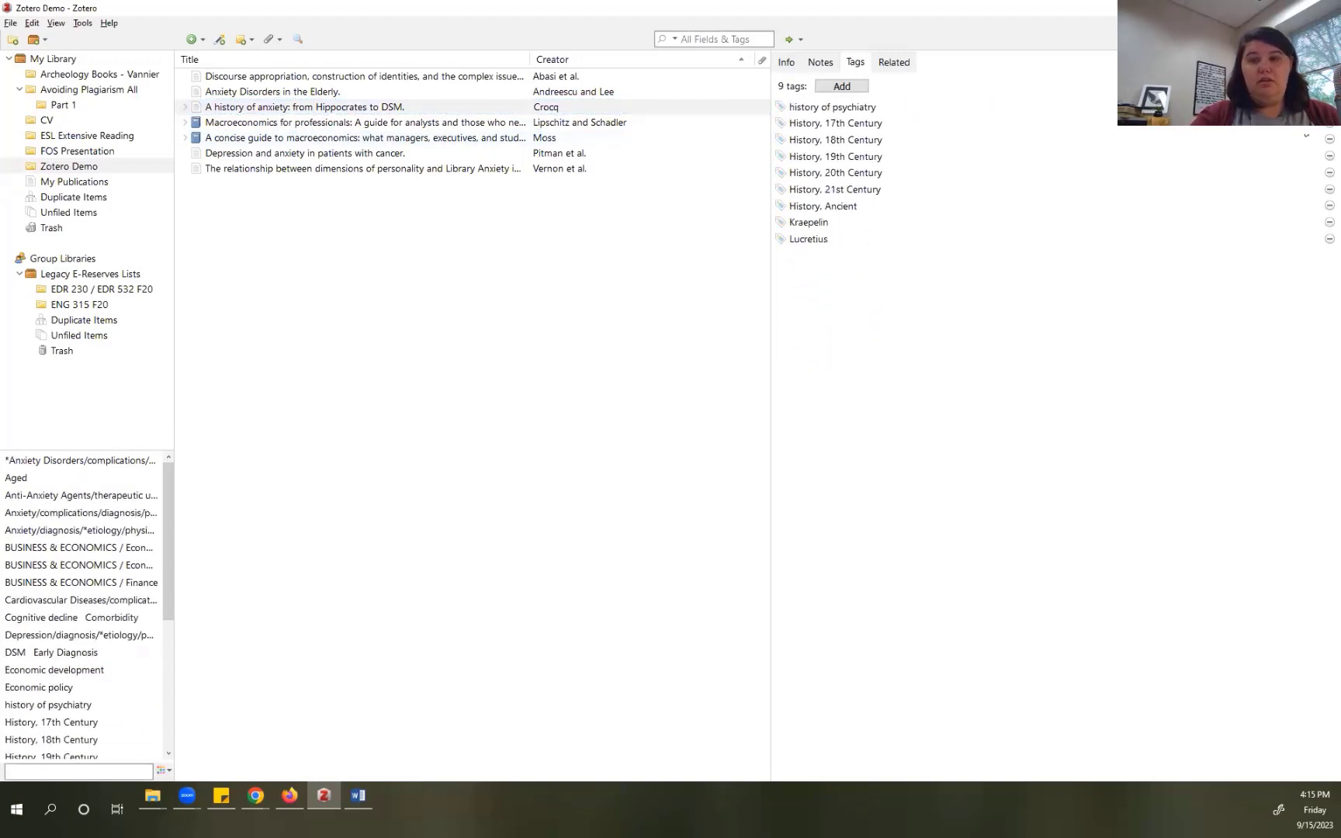
left_click(1329, 107)
left_click(1330, 108)
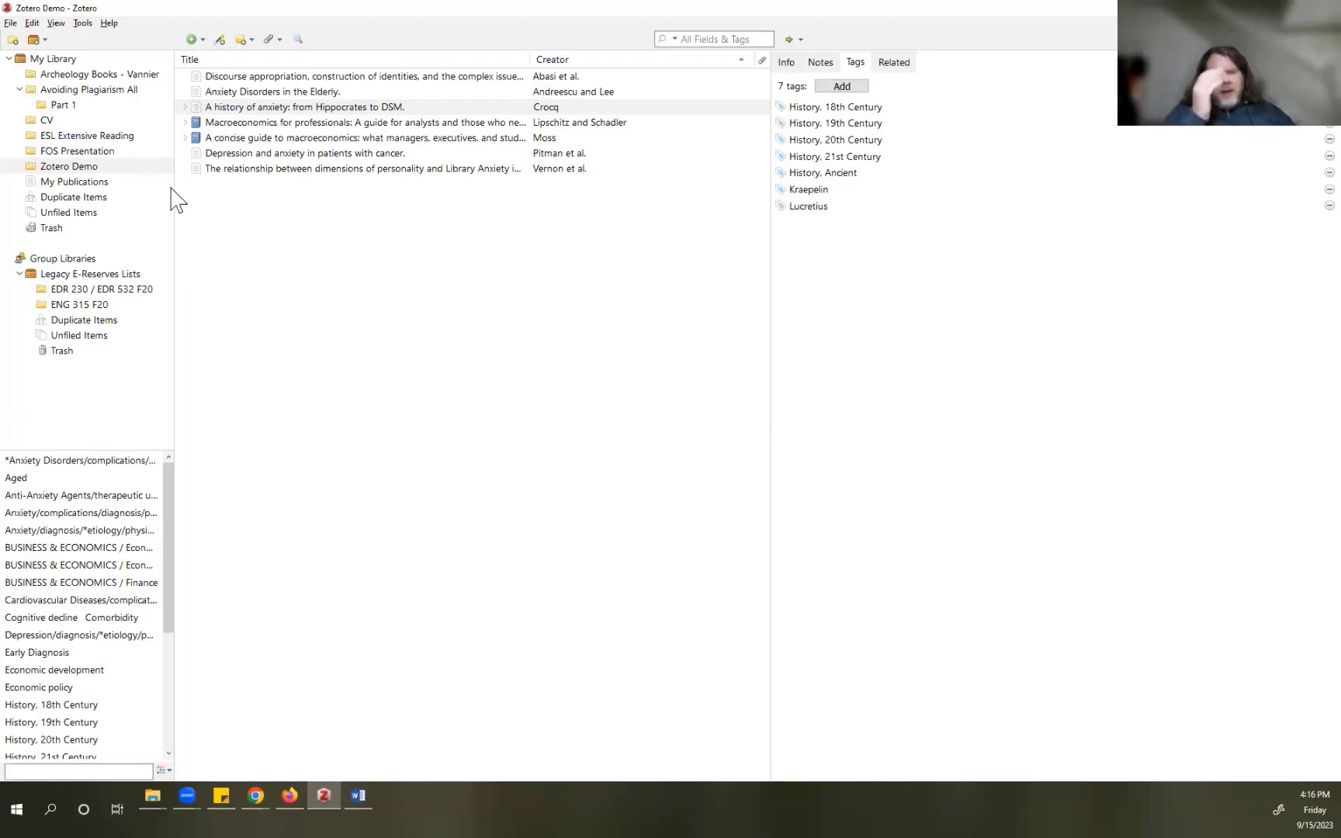
Step: Browse the Part 1, EDR 230 / EDR 532 F20, ENG 315 F20 and Legacy E-Reserves Lists collections
left_click(86, 107)
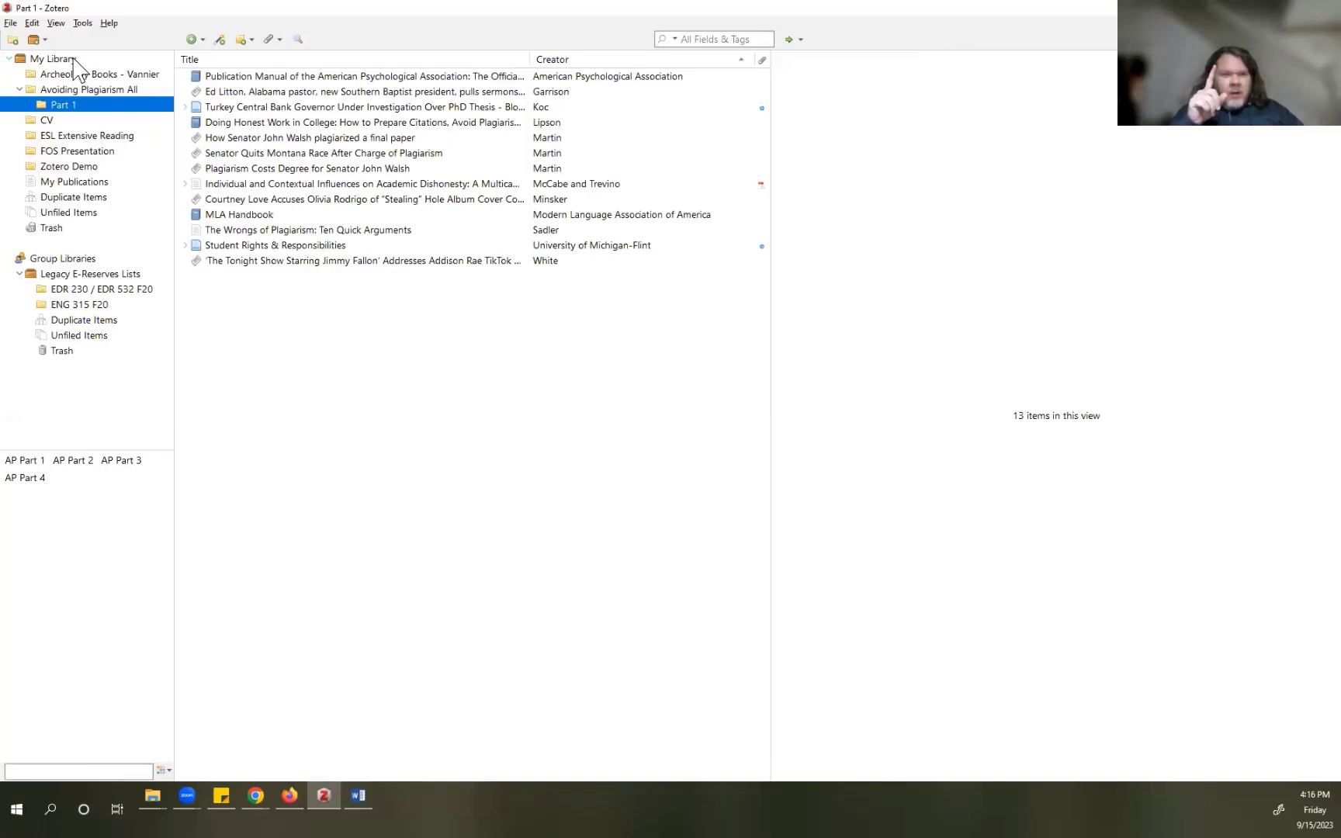
left_click(85, 289)
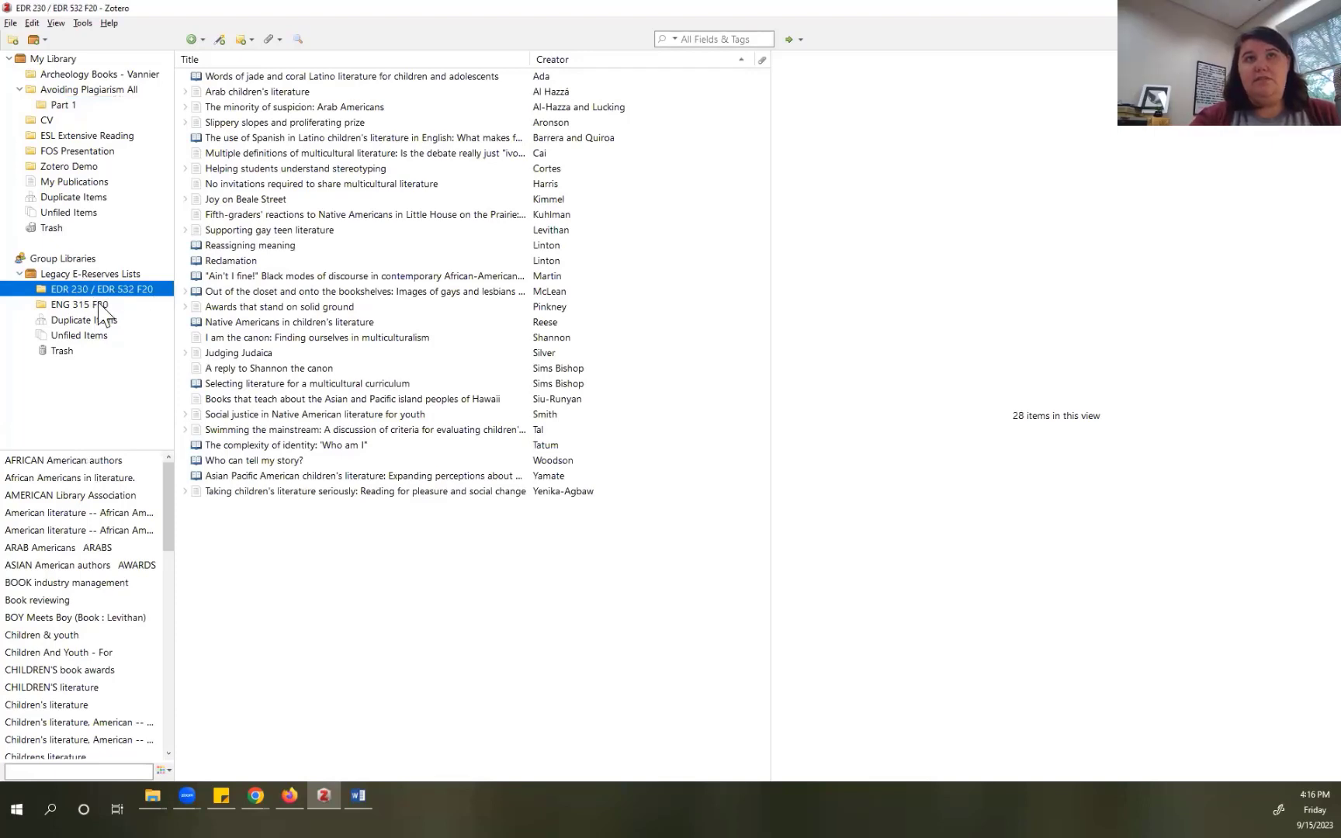
left_click(100, 308)
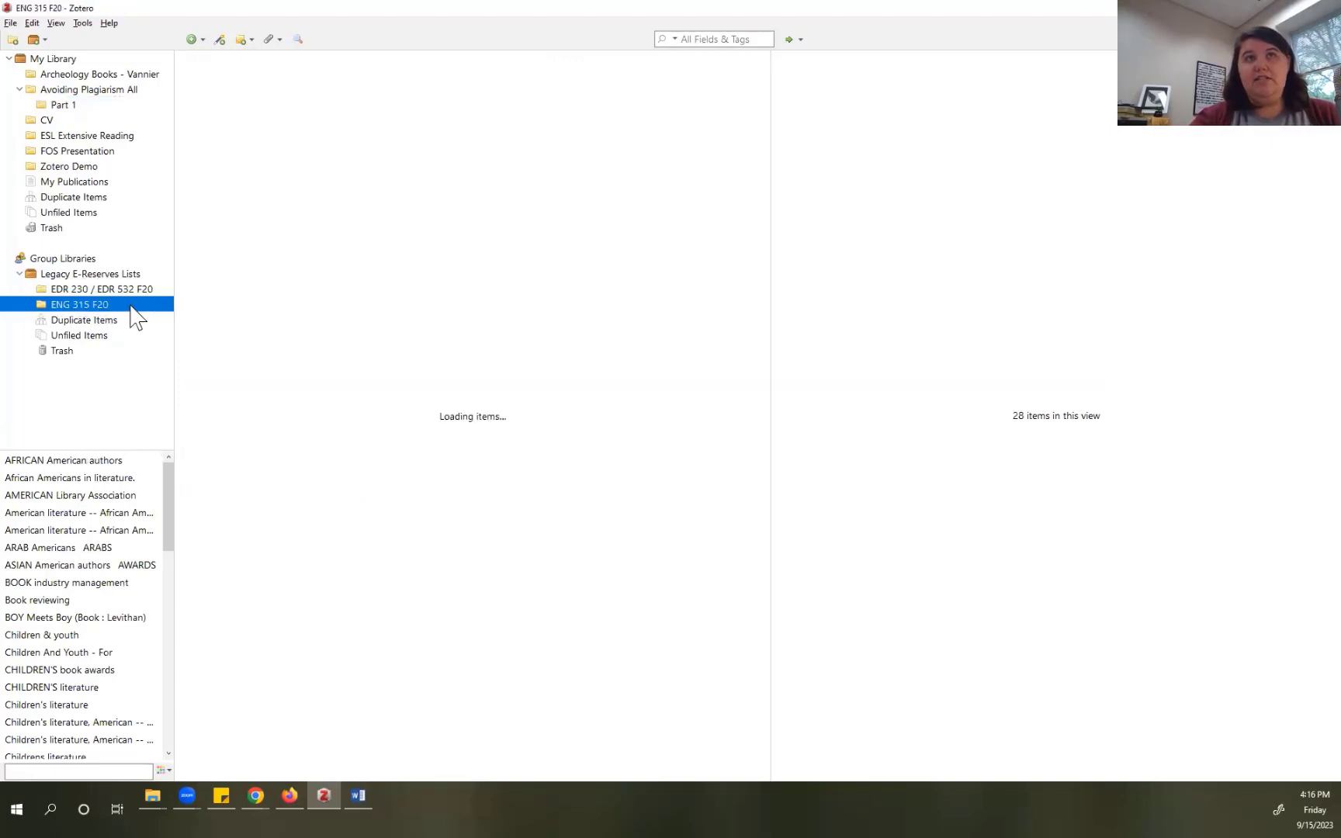
left_click(124, 277)
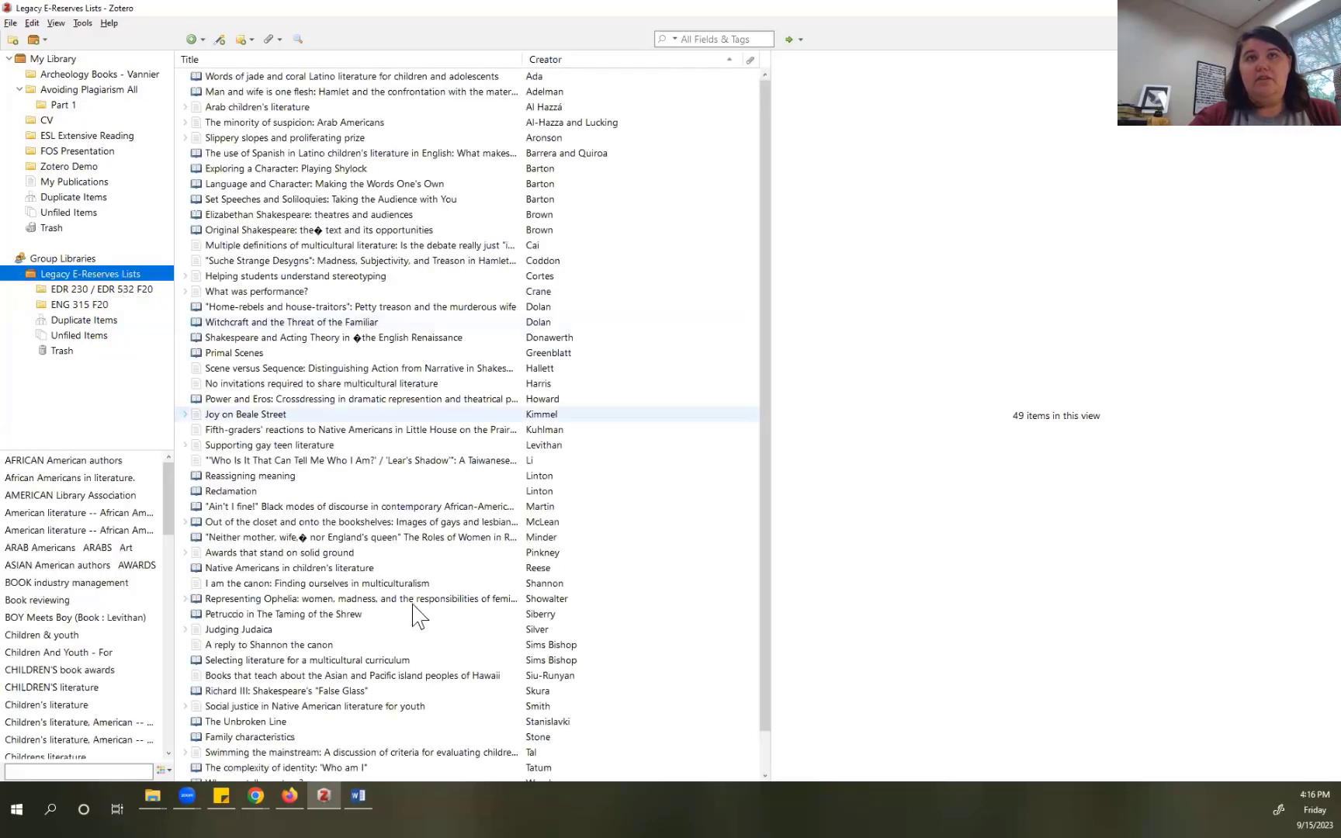
scroll(419, 613, "down", 1)
scroll(415, 593, "up", 1)
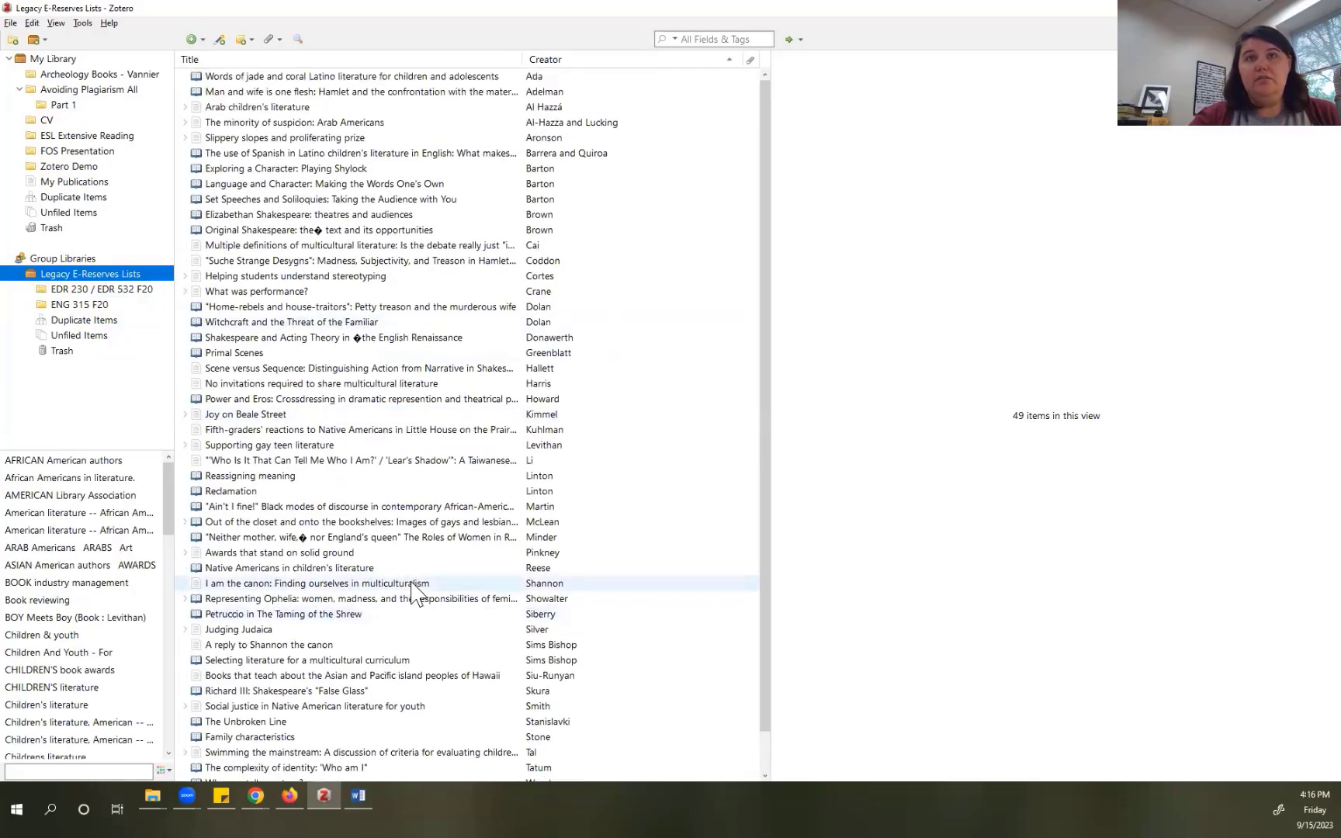
left_click(62, 307)
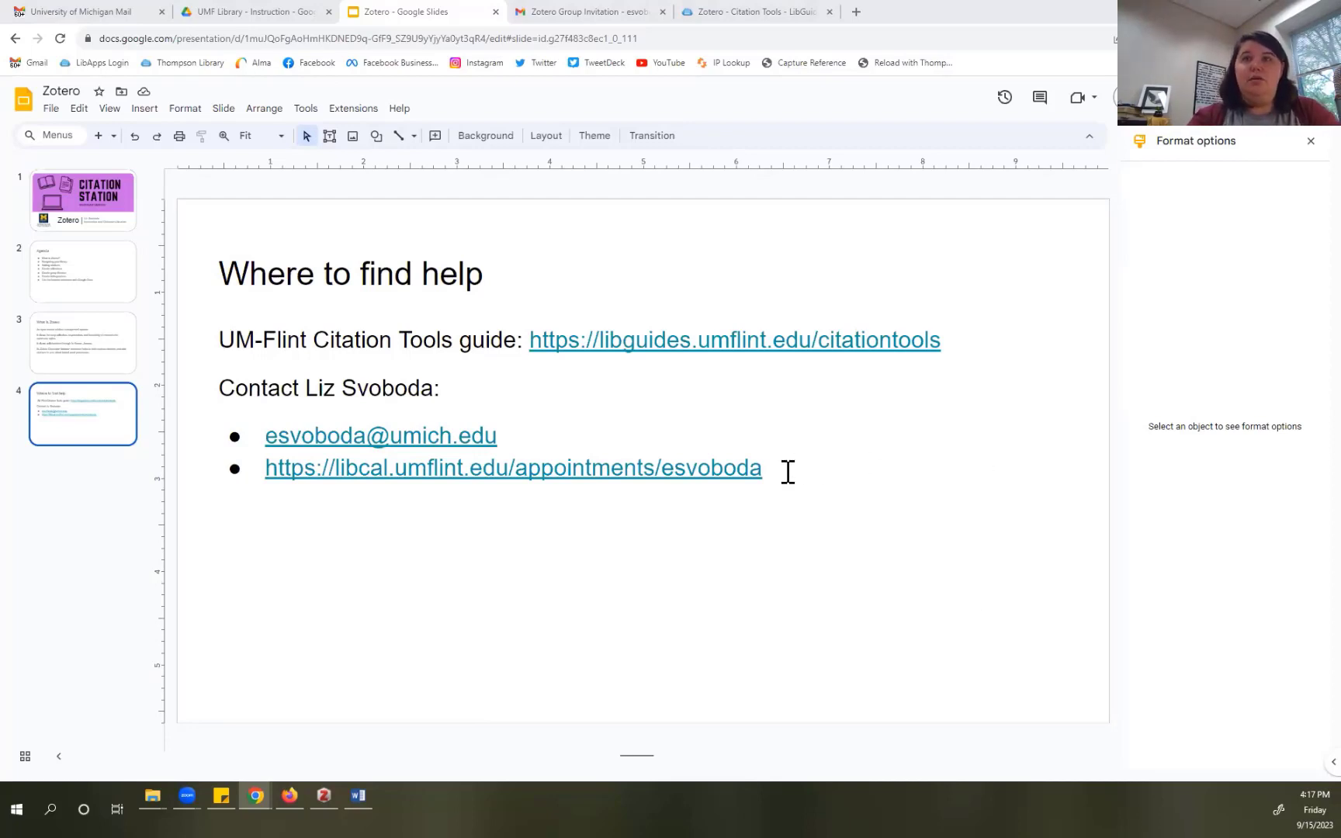
Step: Copy the libcal appointments link from the 'Where to find help' slide
left_click_drag(787, 469, 297, 473)
left_click(266, 471)
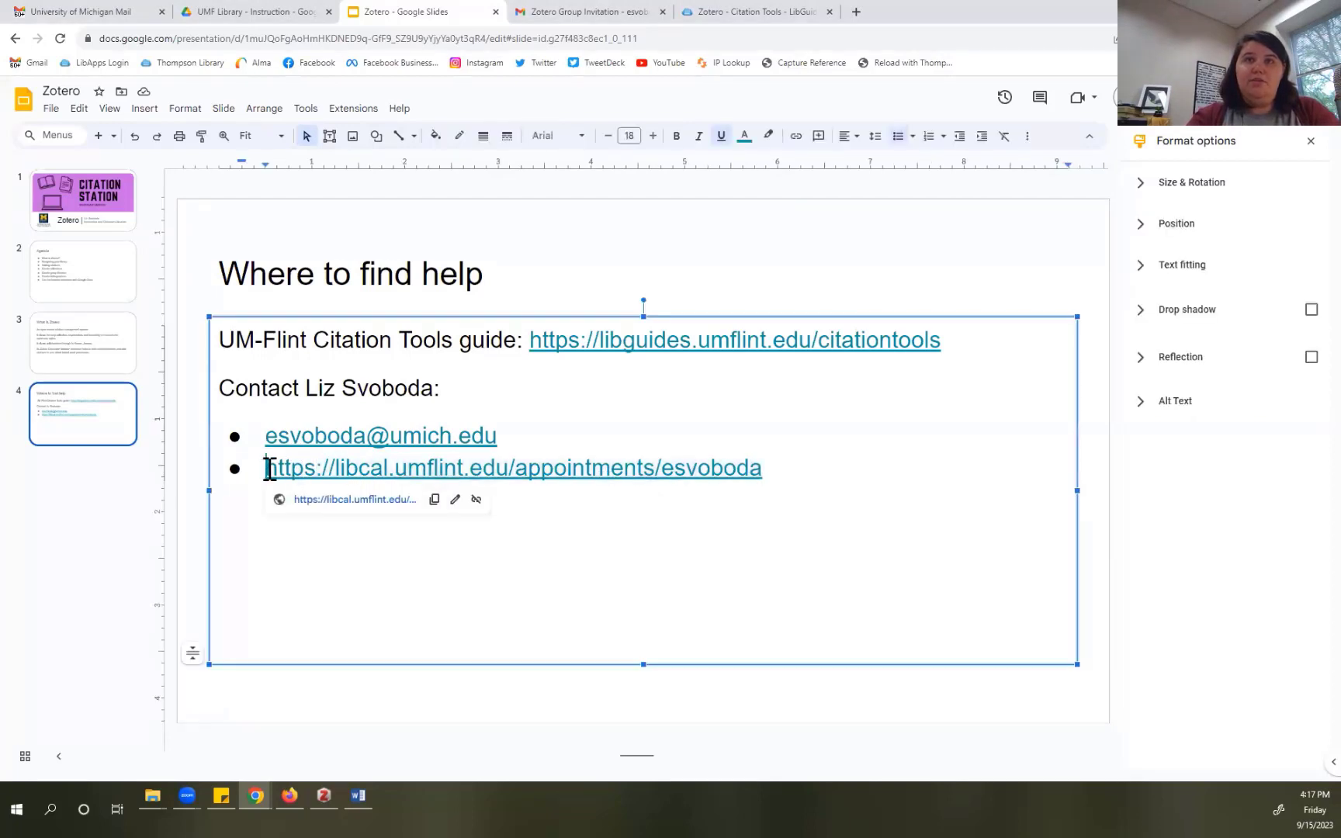
left_click(435, 500)
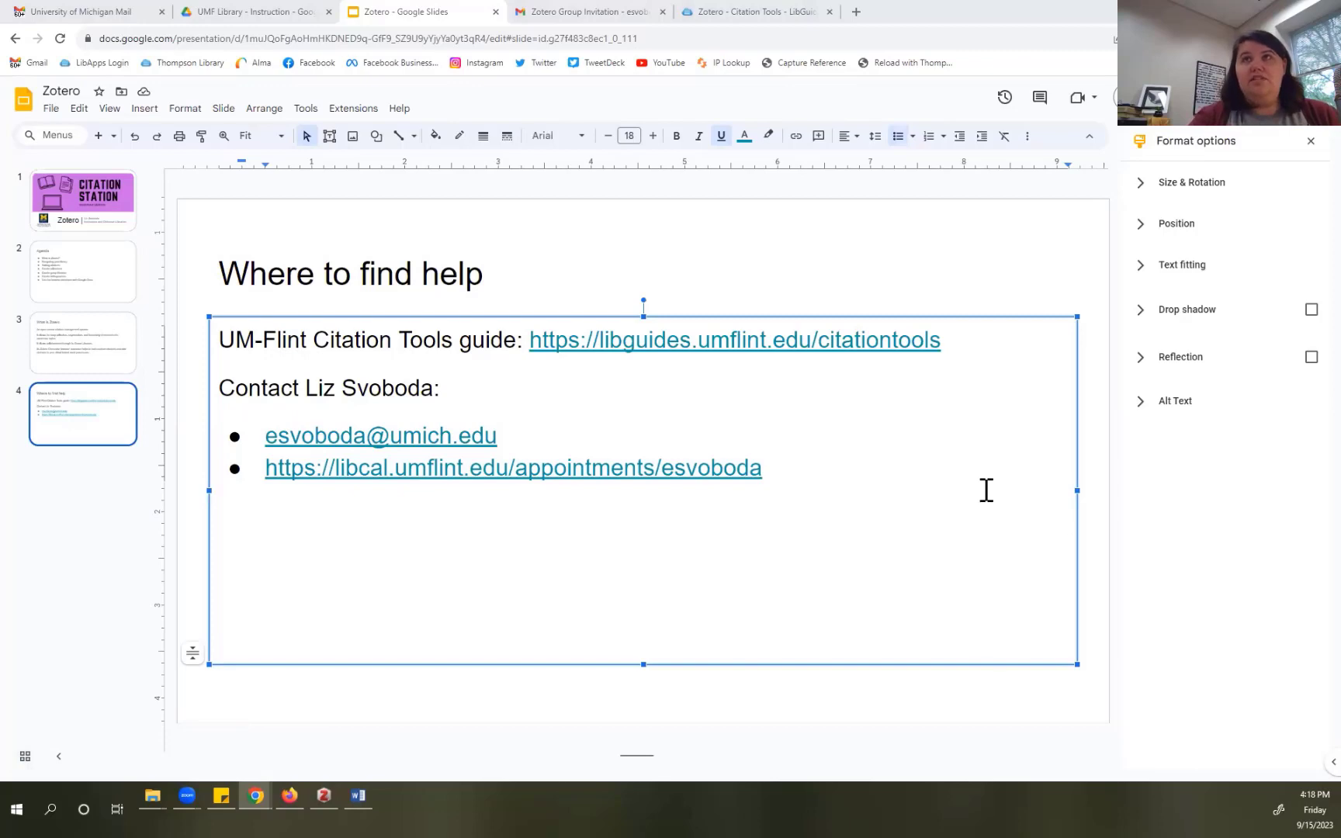
Step: Go to the Citation Tools guide and open its Overview page
left_click(779, 17)
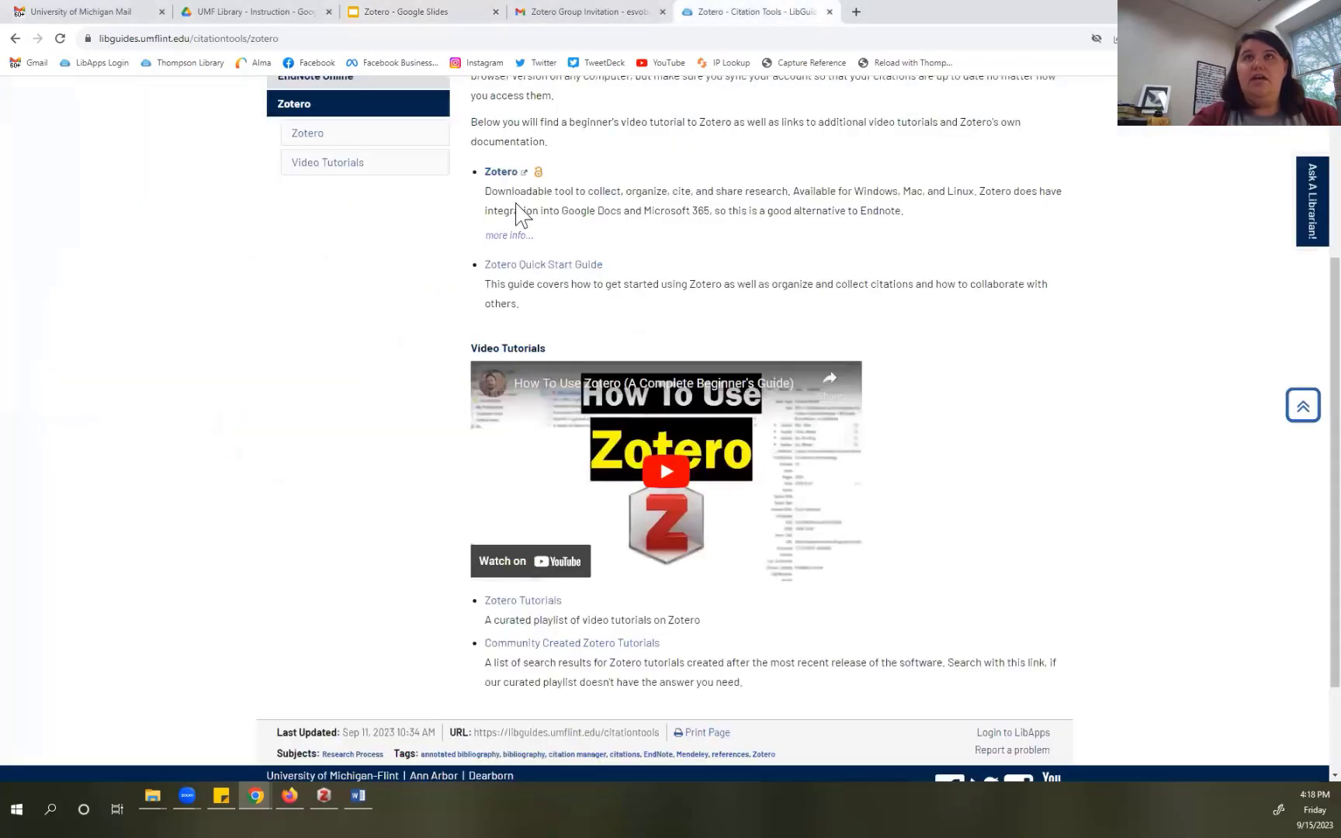
scroll(330, 377, "up", 4)
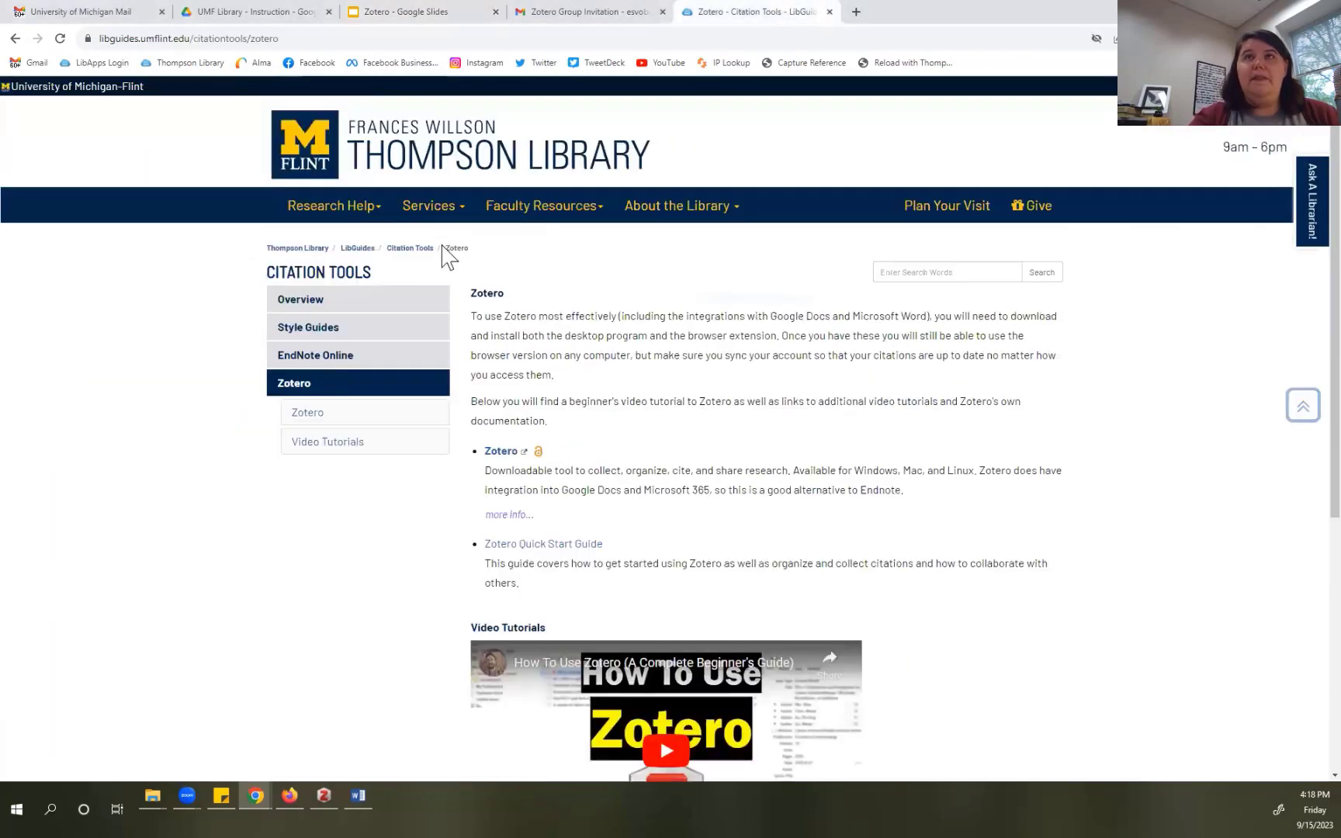
left_click(348, 209)
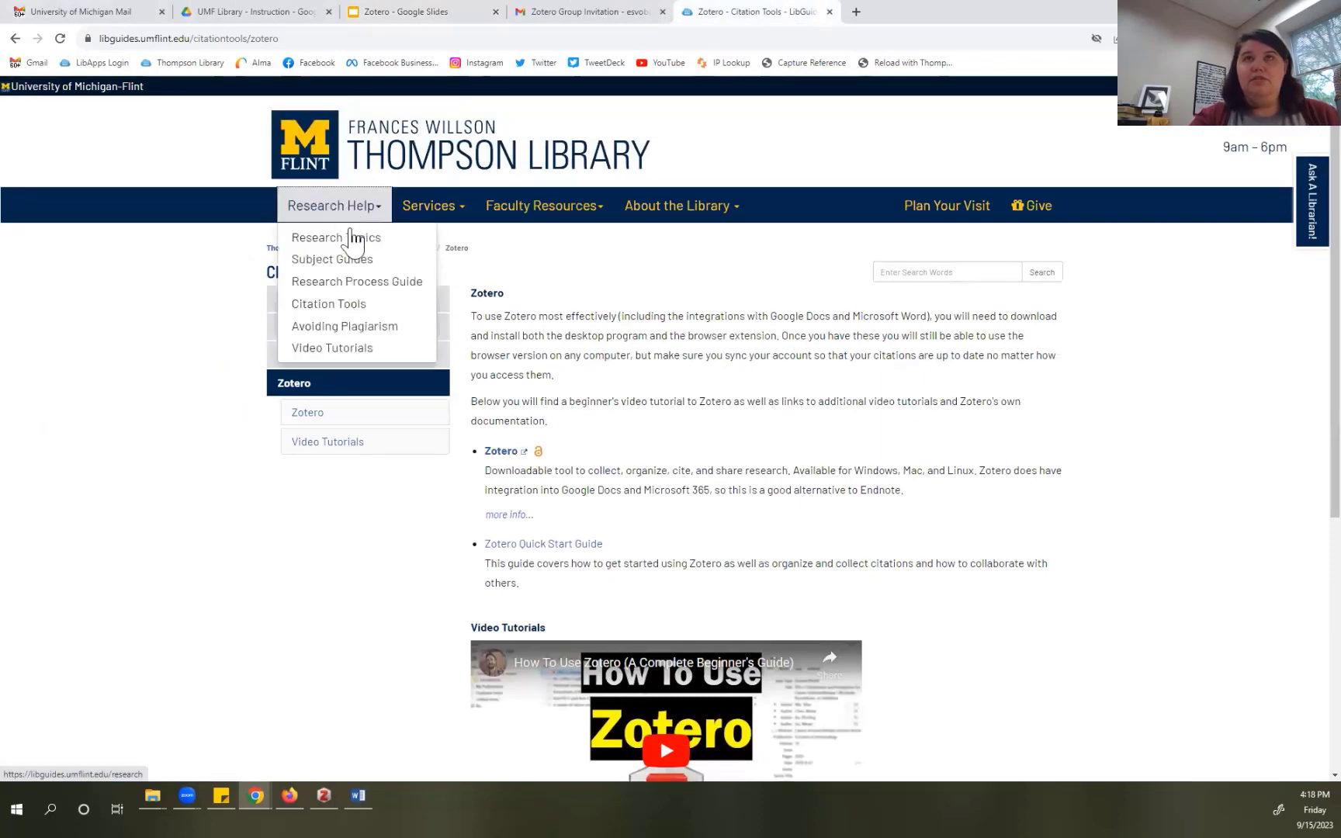
left_click(513, 257)
left_click(304, 302)
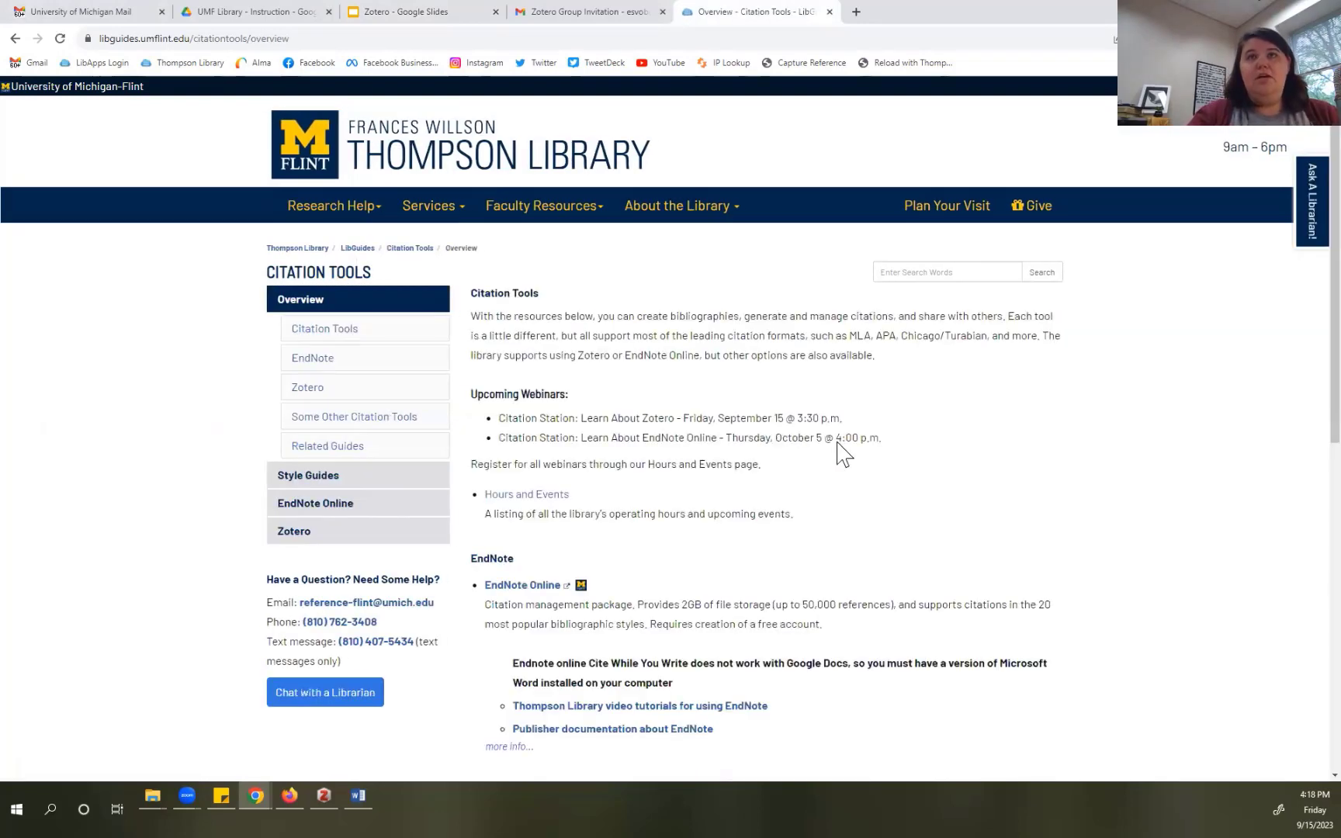
Step: Open the guide's Zotero page and scroll down to its Video Tutorials
left_click(417, 547)
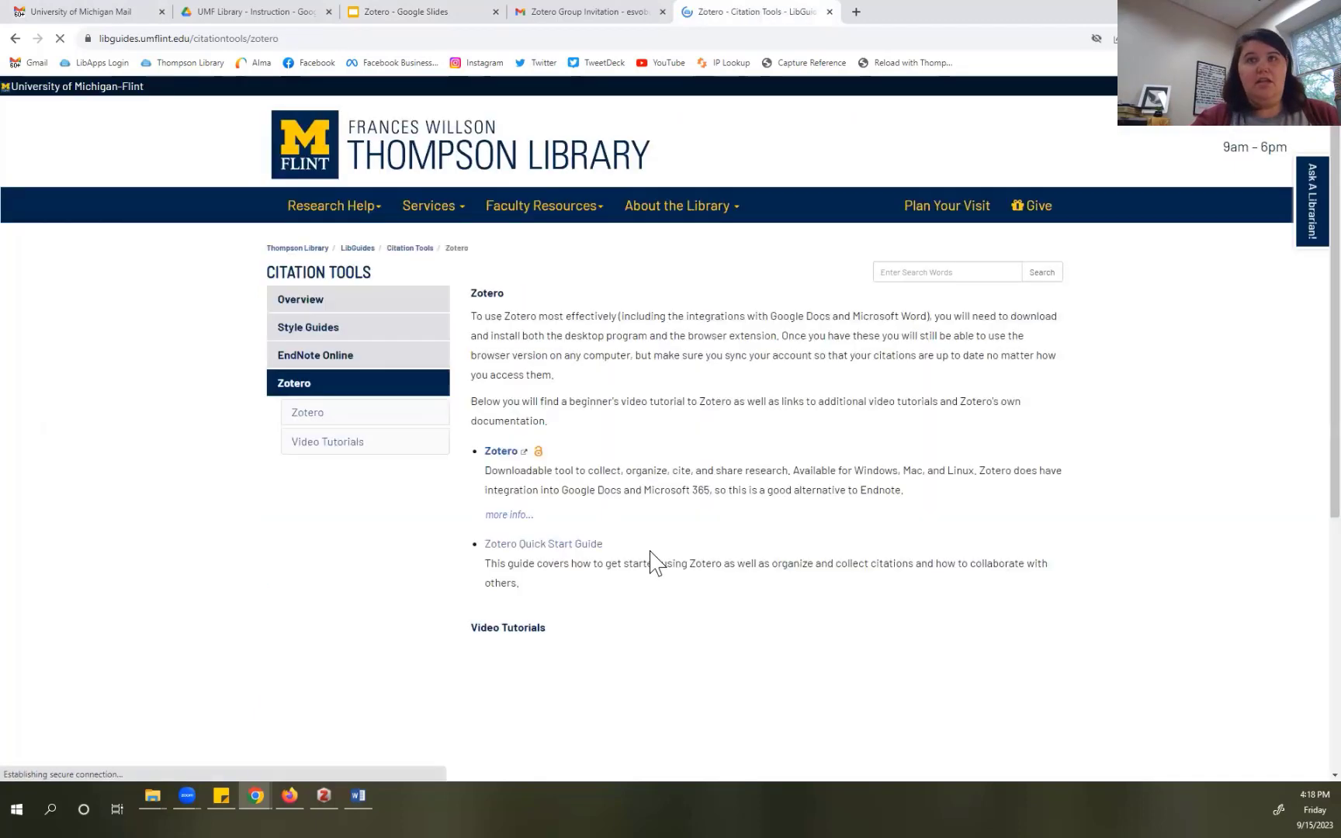
scroll(650, 560, "down", 1)
scroll(650, 561, "down", 3)
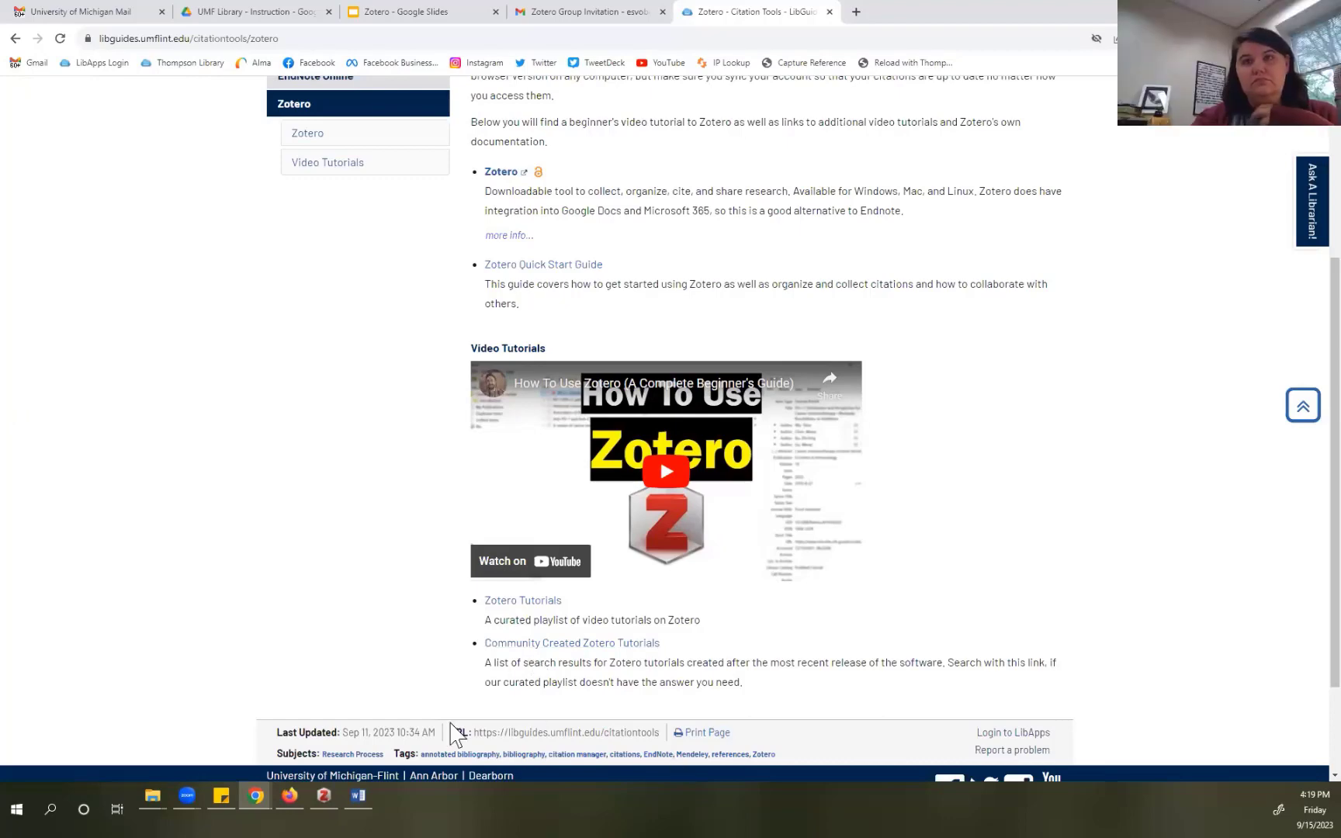
Step: Bring the 'Zotero Demo' Google Doc to the front and show its Zotero add-on menu
mouse_move(260, 795)
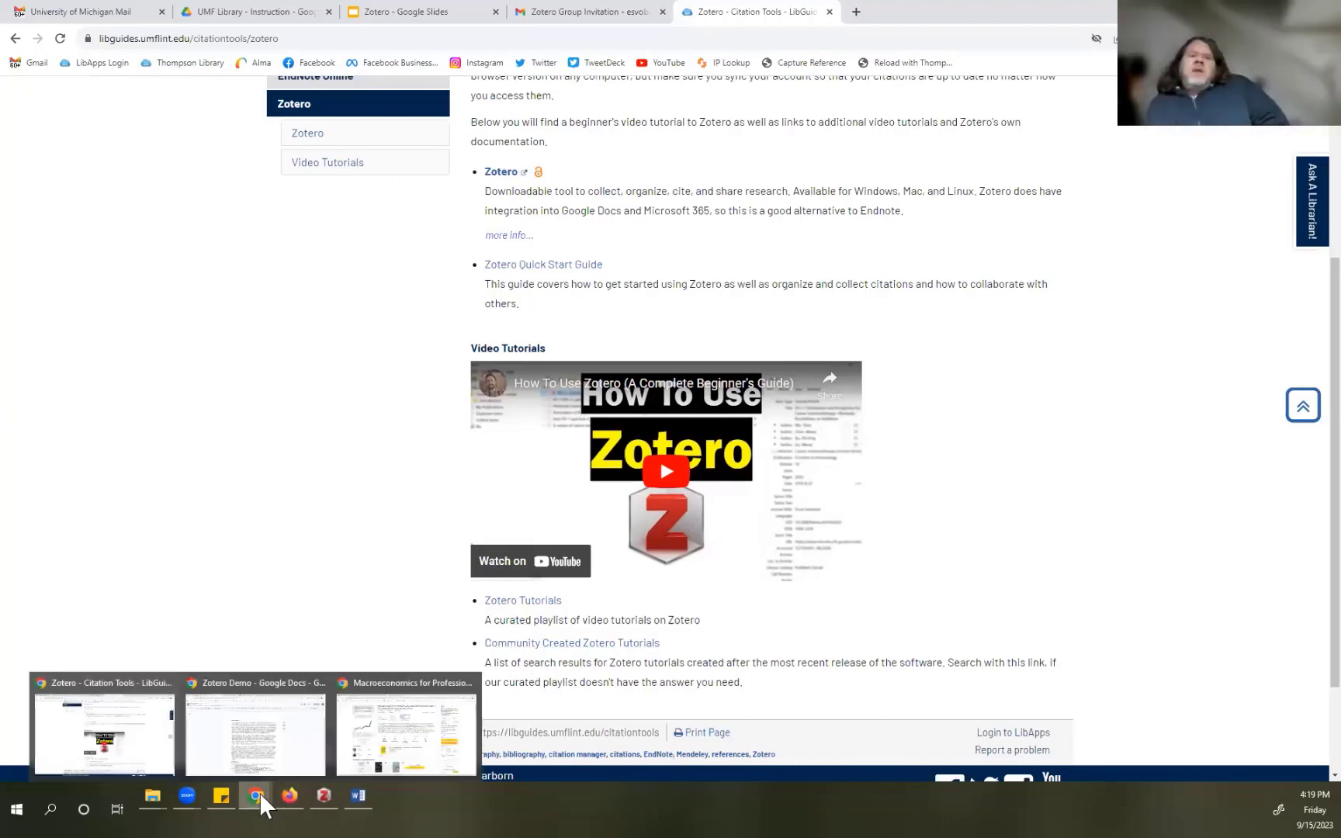
left_click(260, 747)
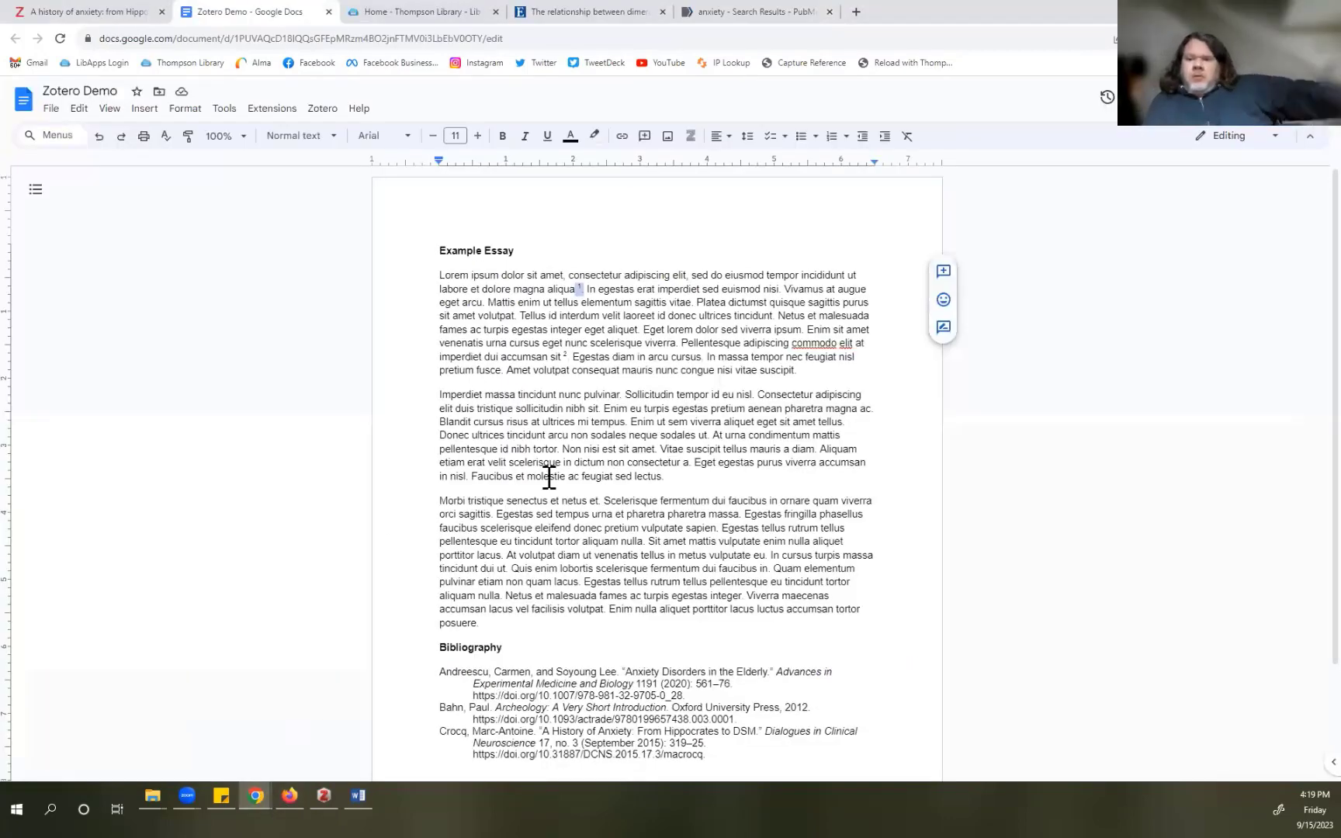
left_click(336, 113)
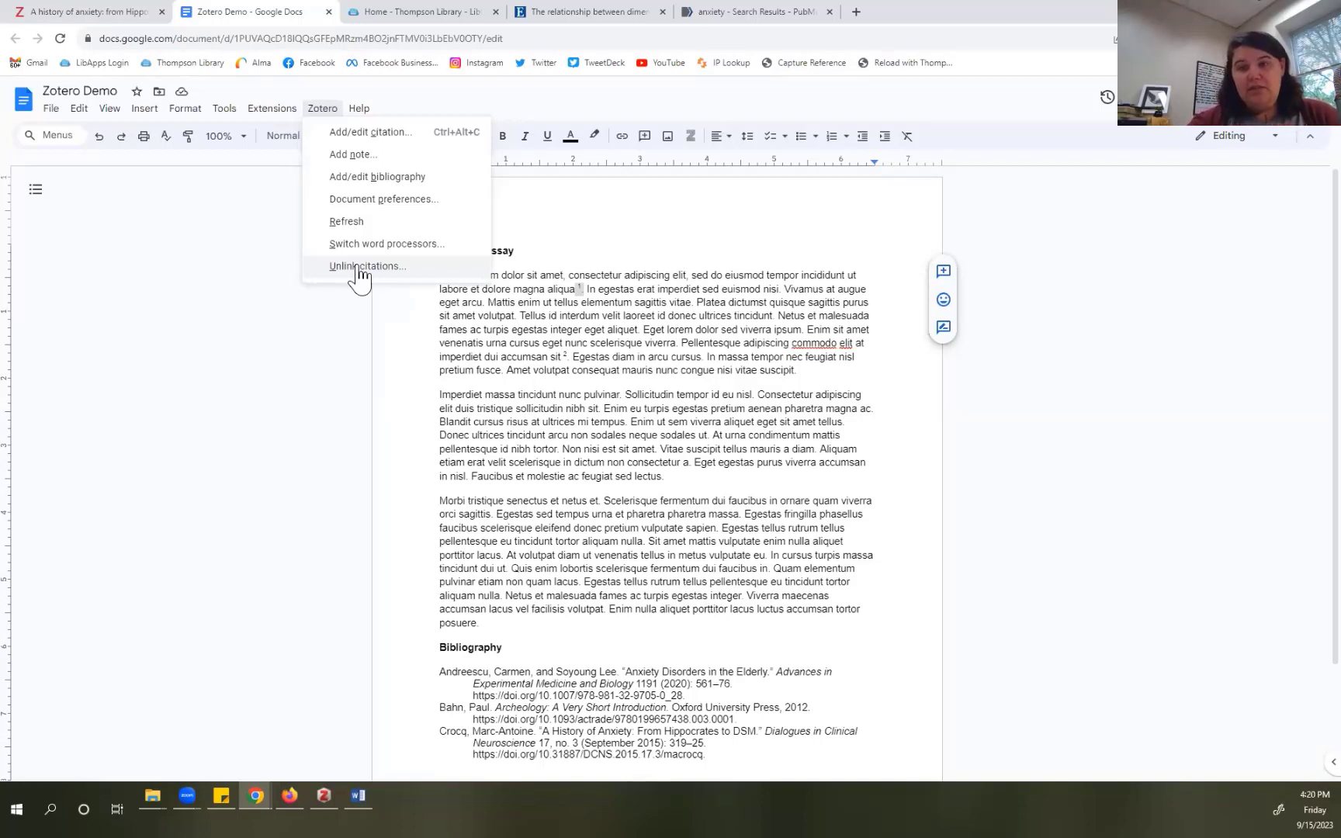
Step: View the File > Download format options, then close the menu without downloading
left_click(543, 398)
left_click(52, 110)
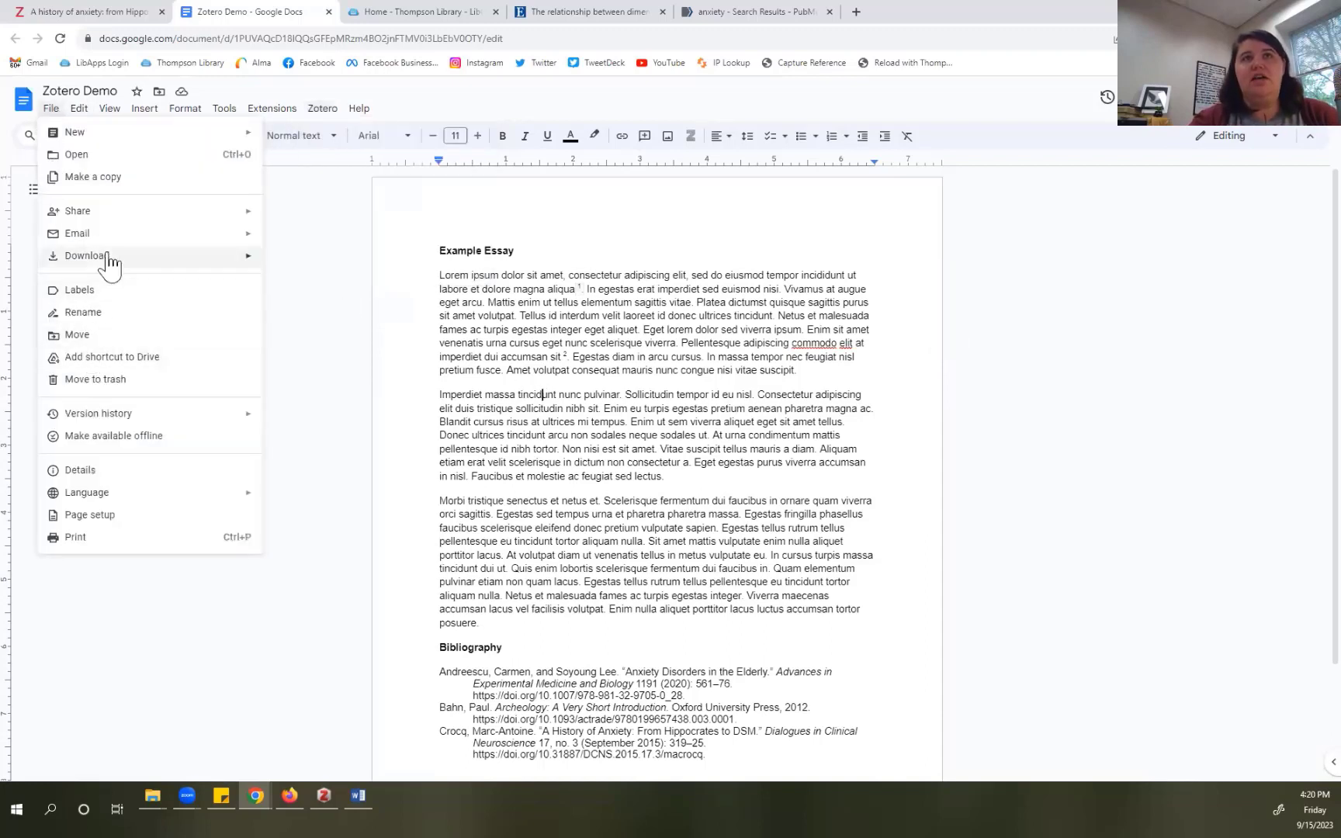
mouse_move(109, 257)
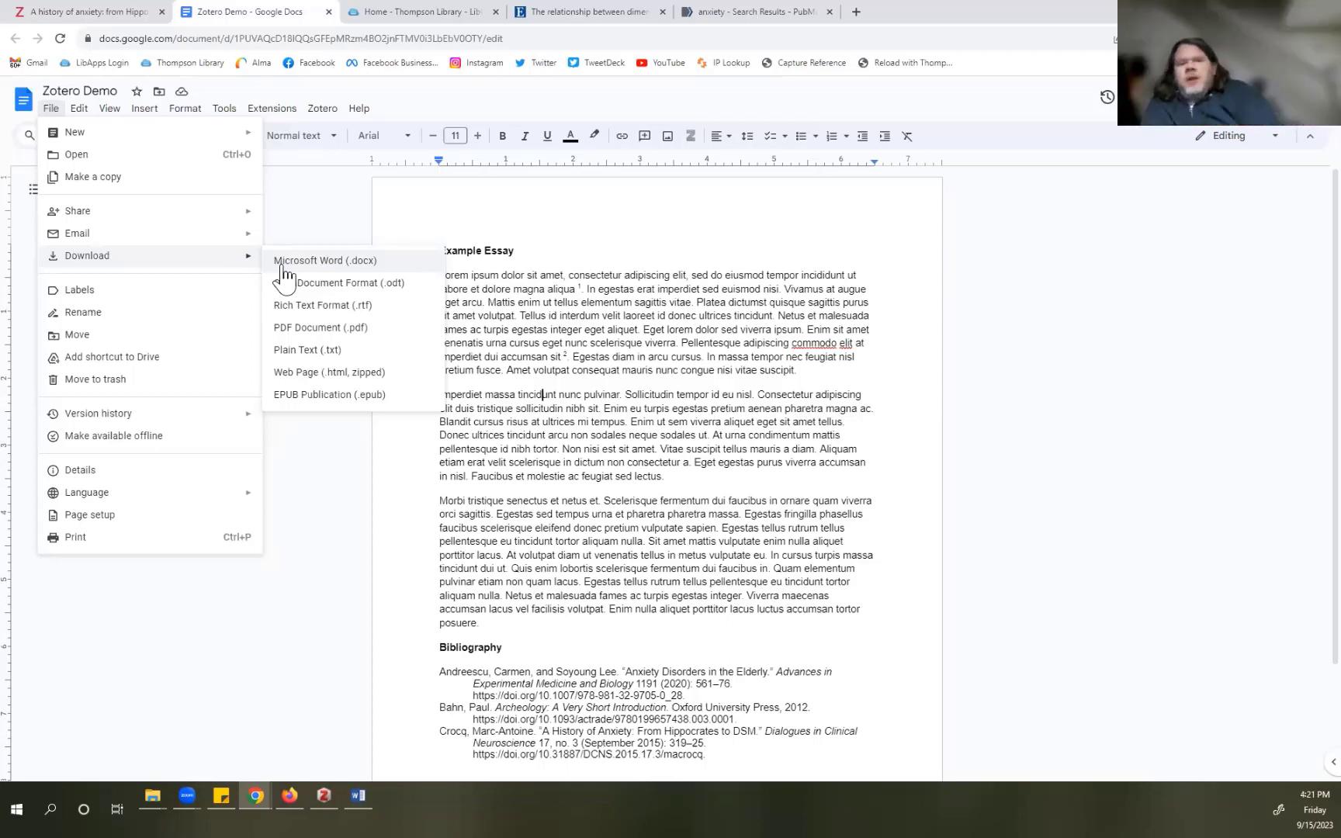
left_click(338, 534)
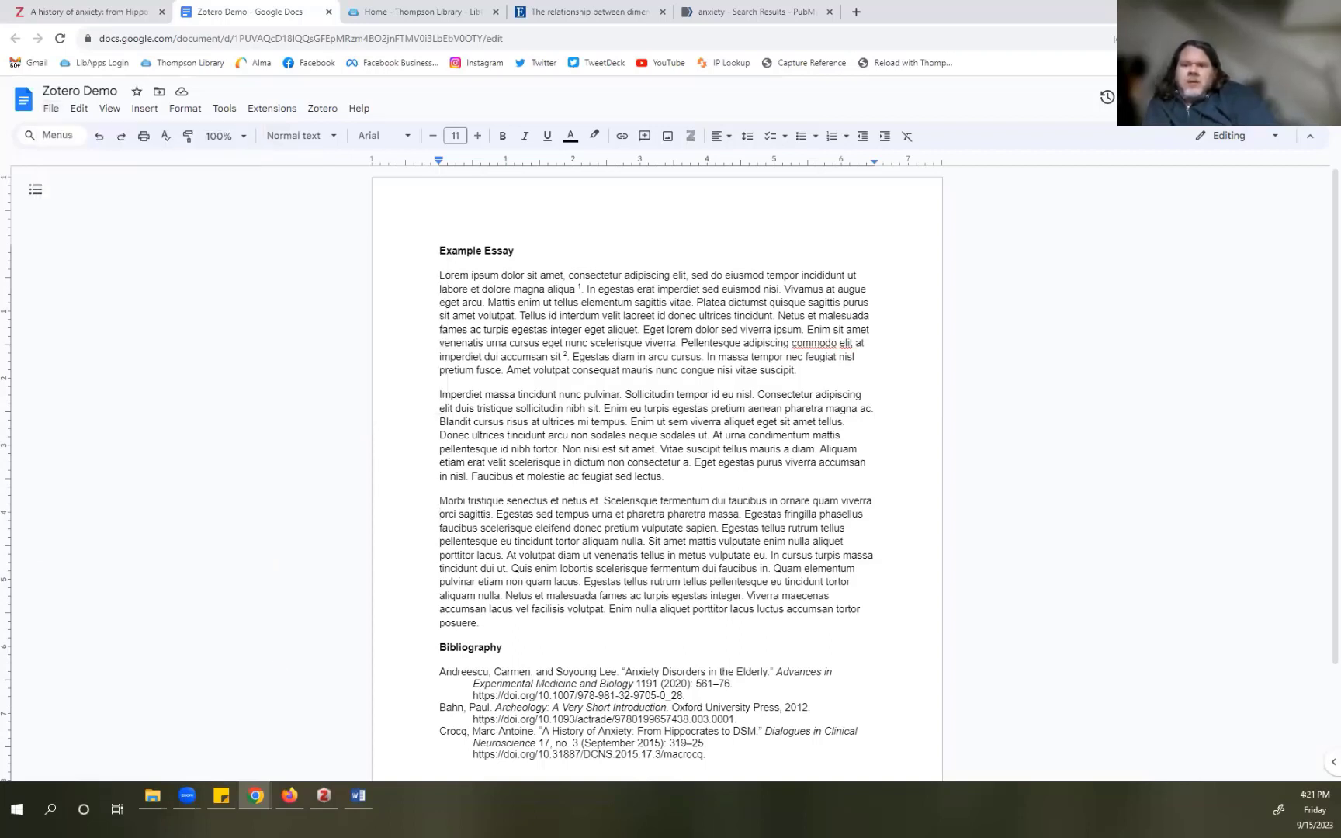